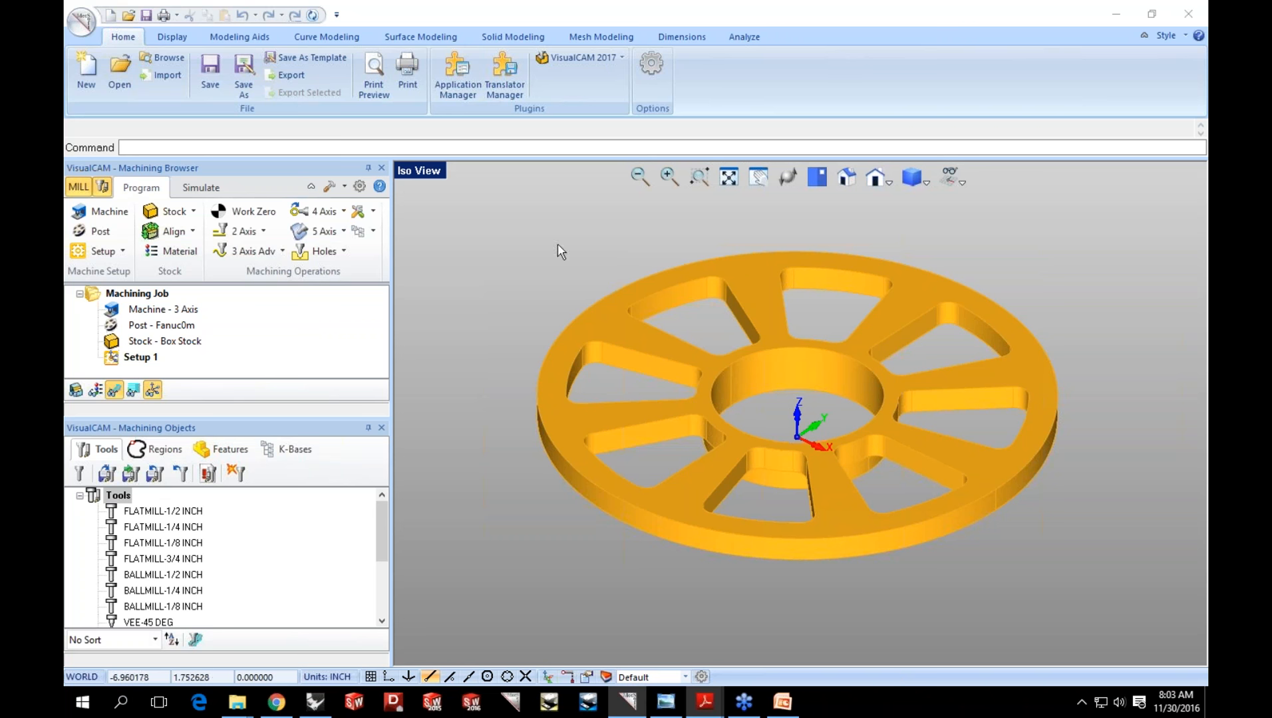
left_click(620, 58)
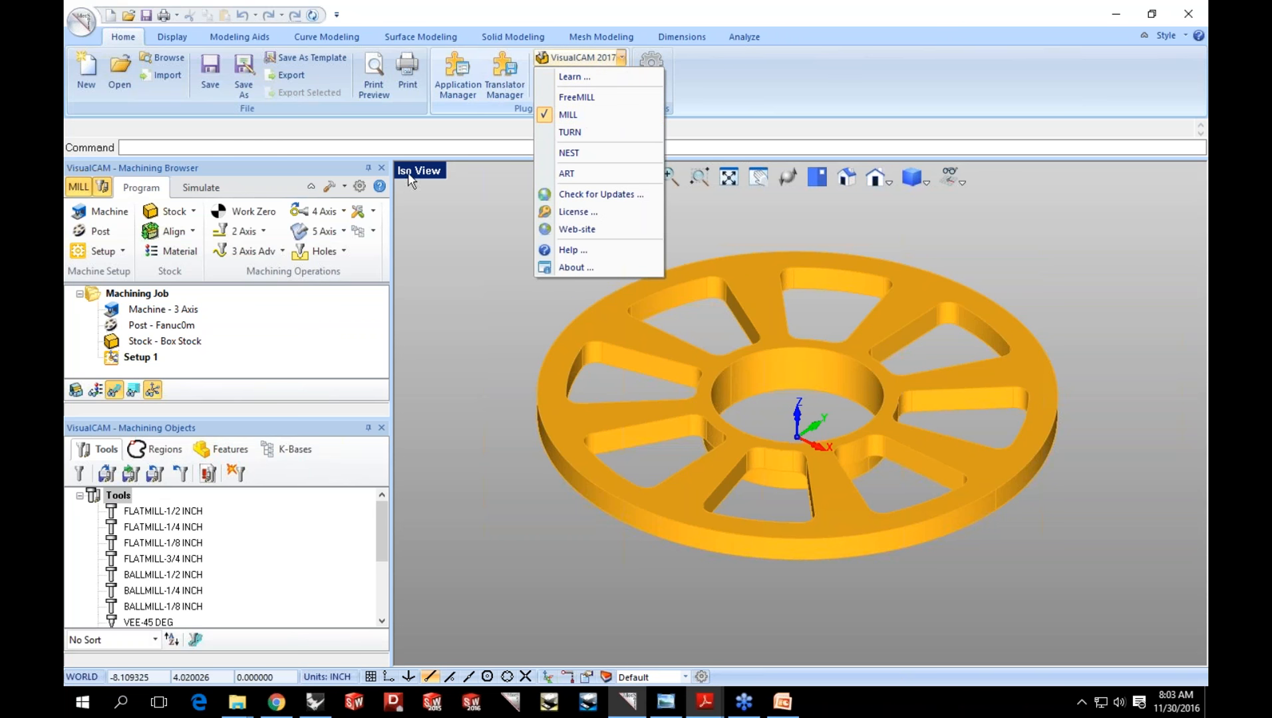
left_click(294, 172)
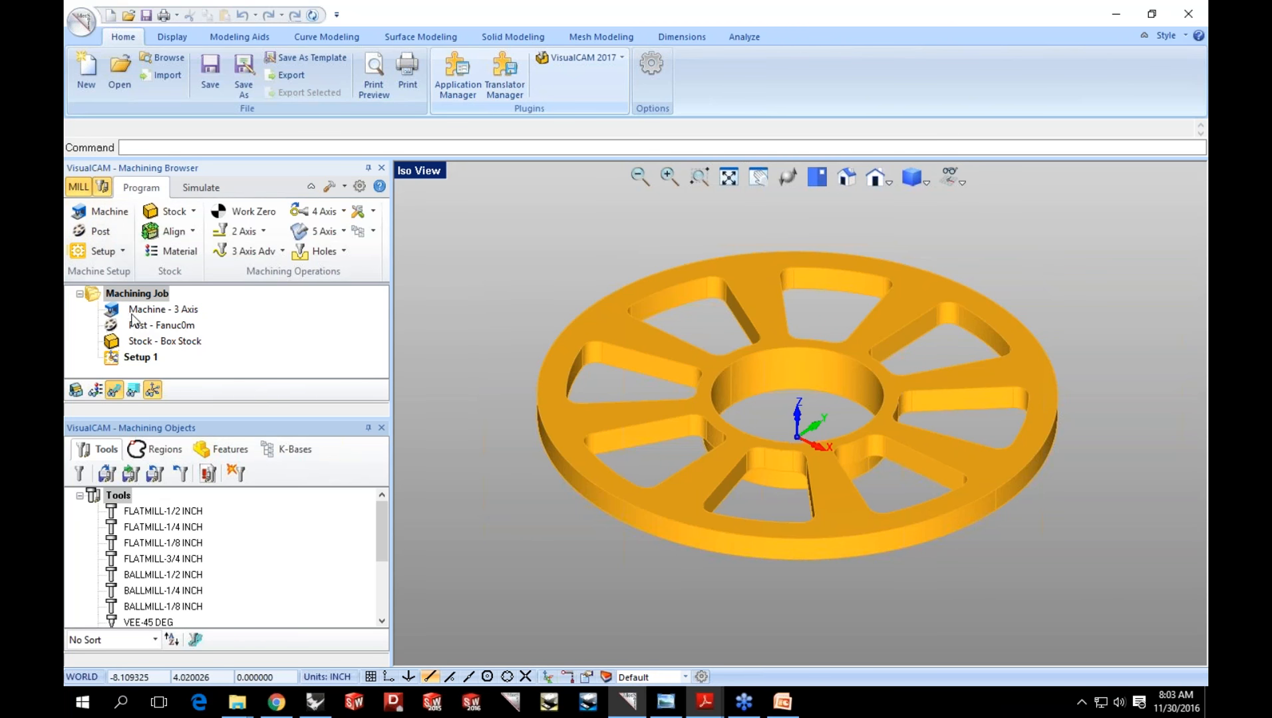
left_click(142, 431)
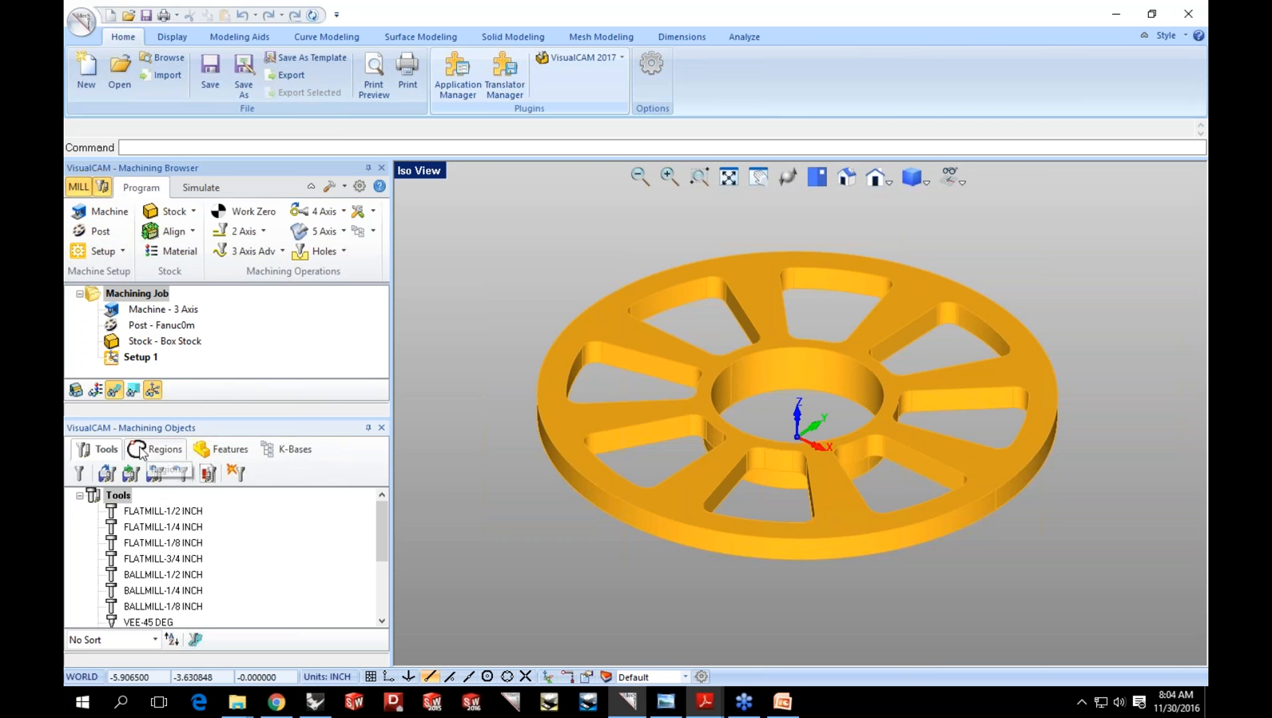
Detect the part's machining features from the wheel's flat upper face.
left_click(235, 453)
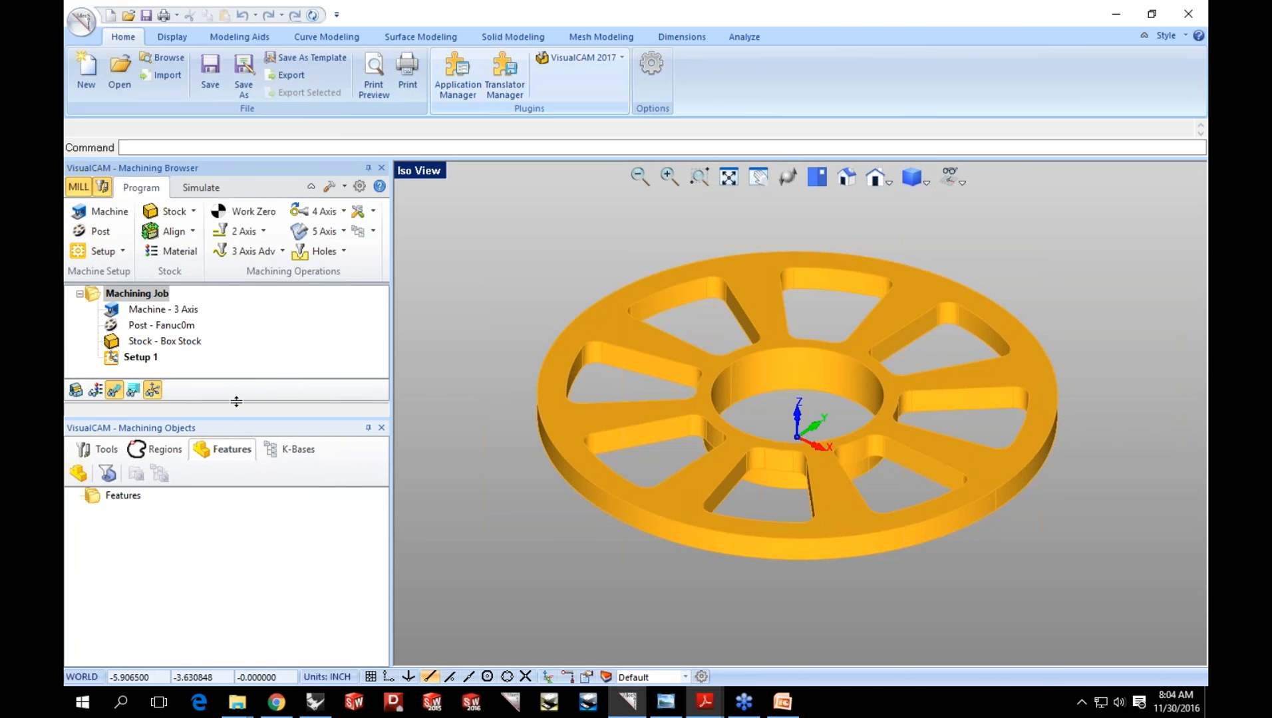
left_click_drag(236, 402, 236, 386)
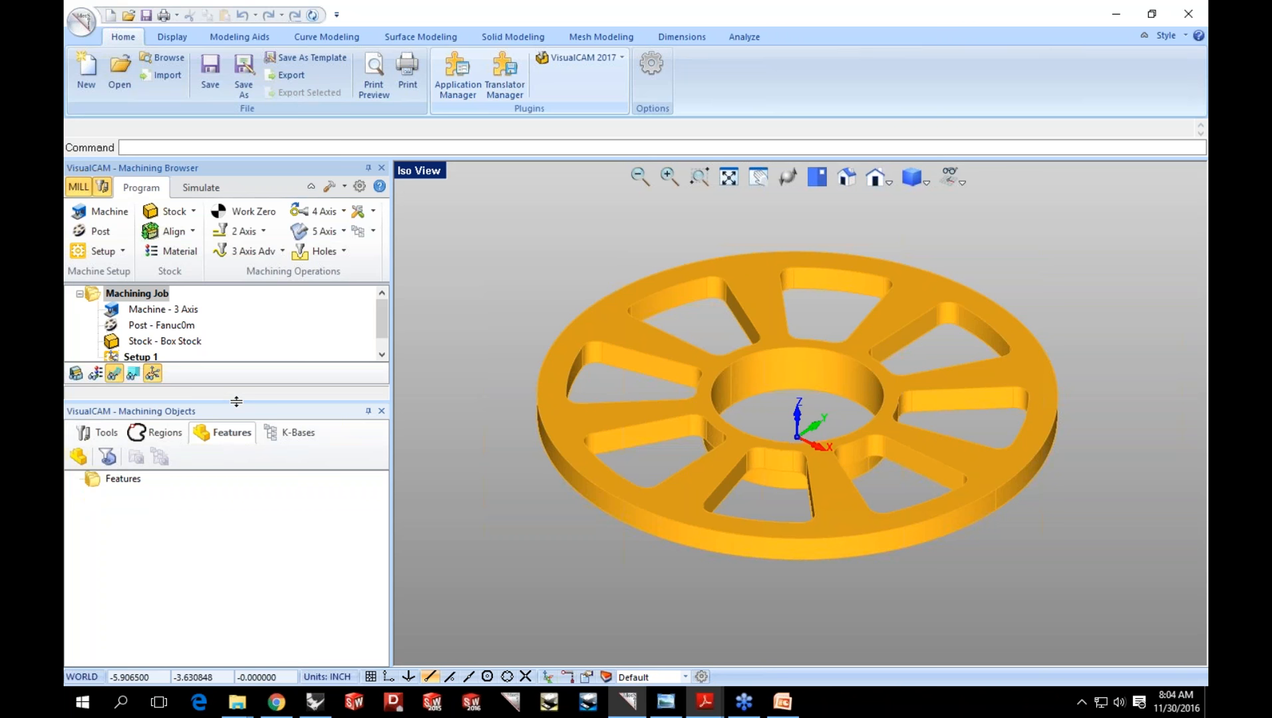
left_click(79, 459)
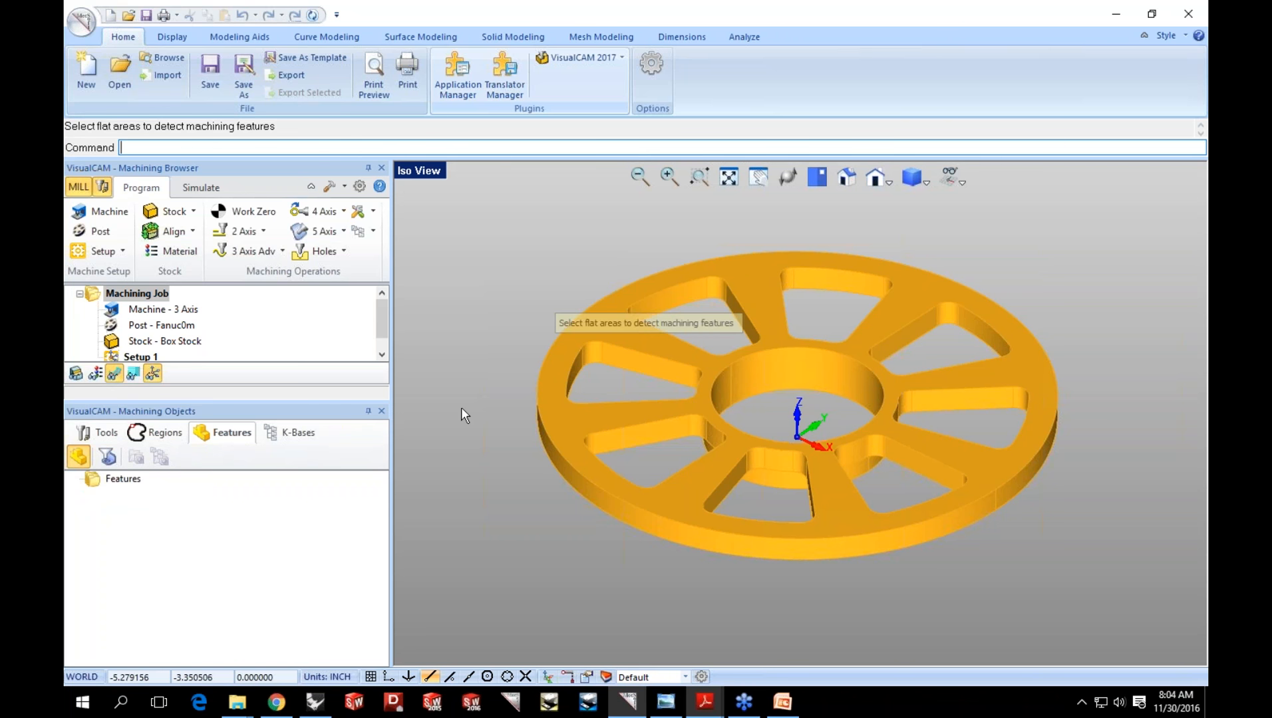
left_click(562, 418)
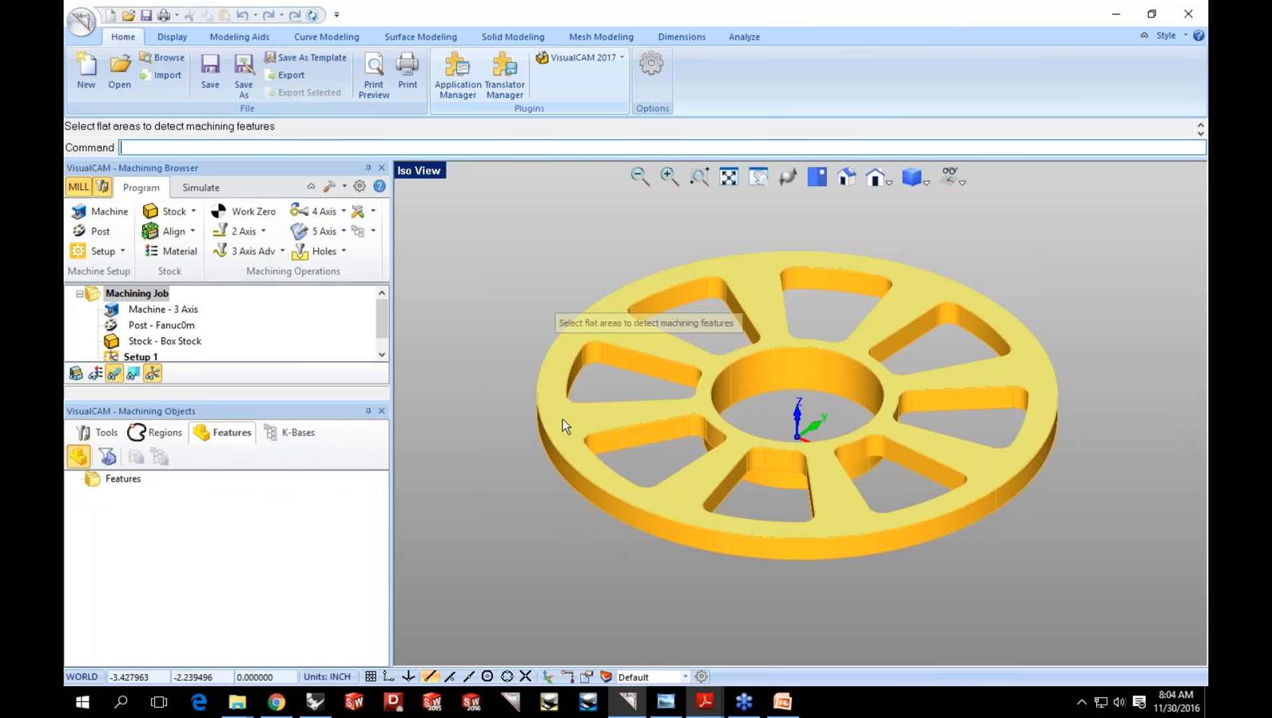
key("Return")
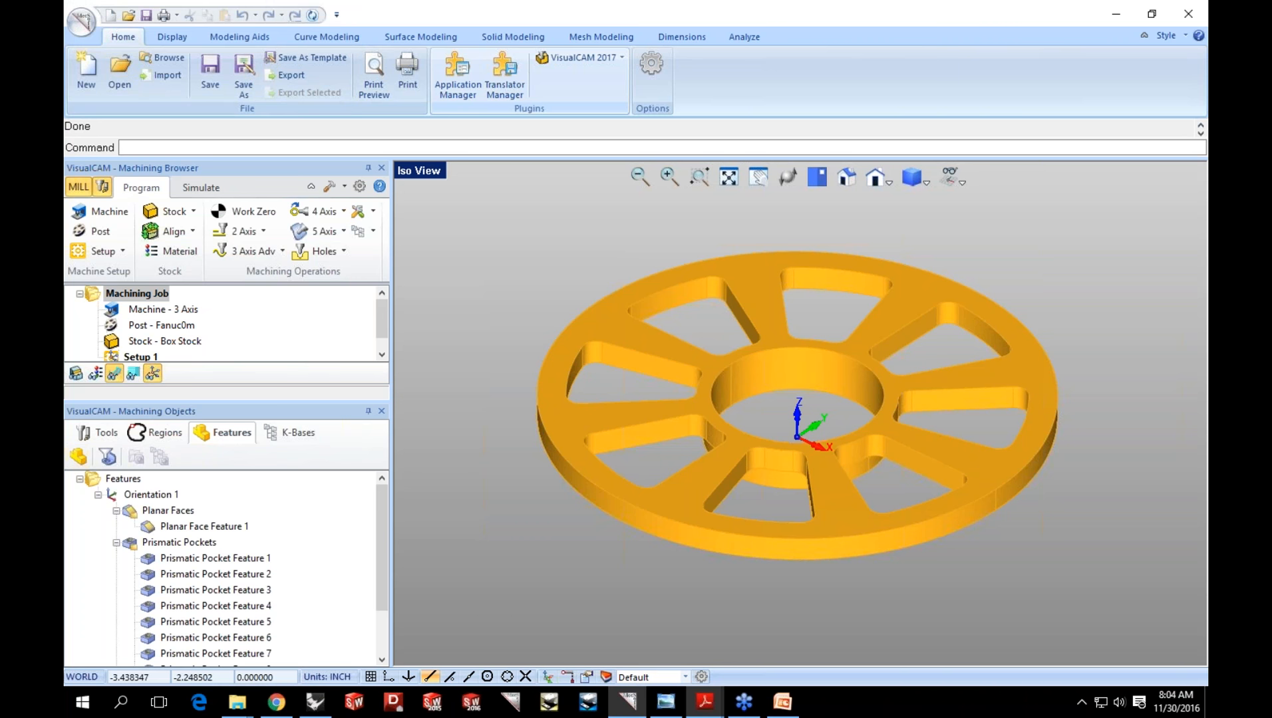
Dock the Machining Objects panel beside the Machining Browser and inspect the detected planar face, prismatic pocket and hole features.
left_click_drag(262, 410, 778, 413)
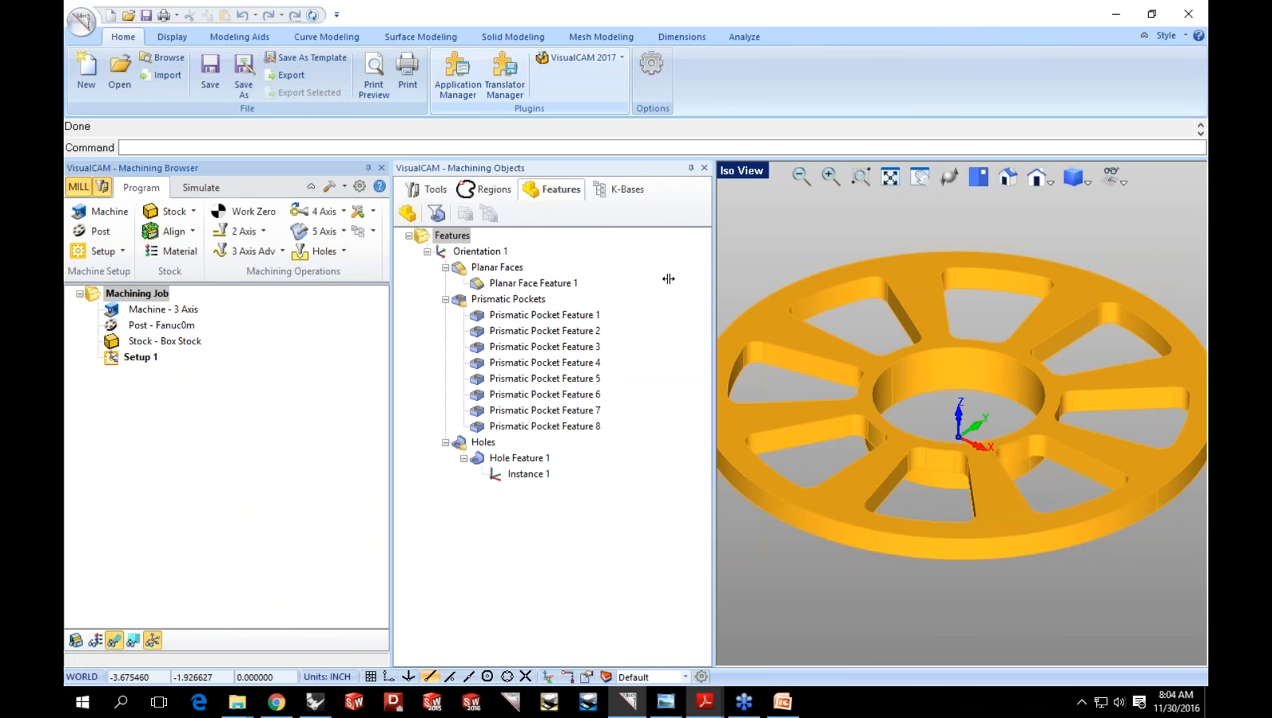
left_click_drag(713, 271, 616, 271)
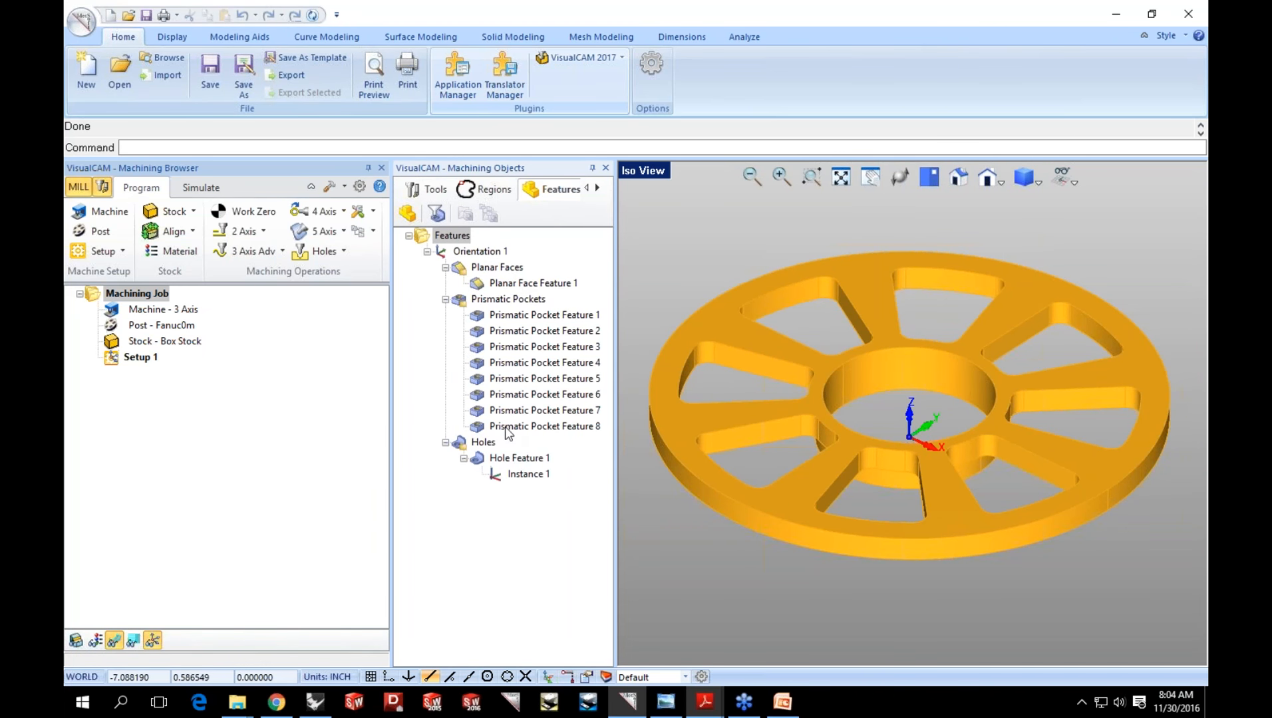
left_click(462, 268)
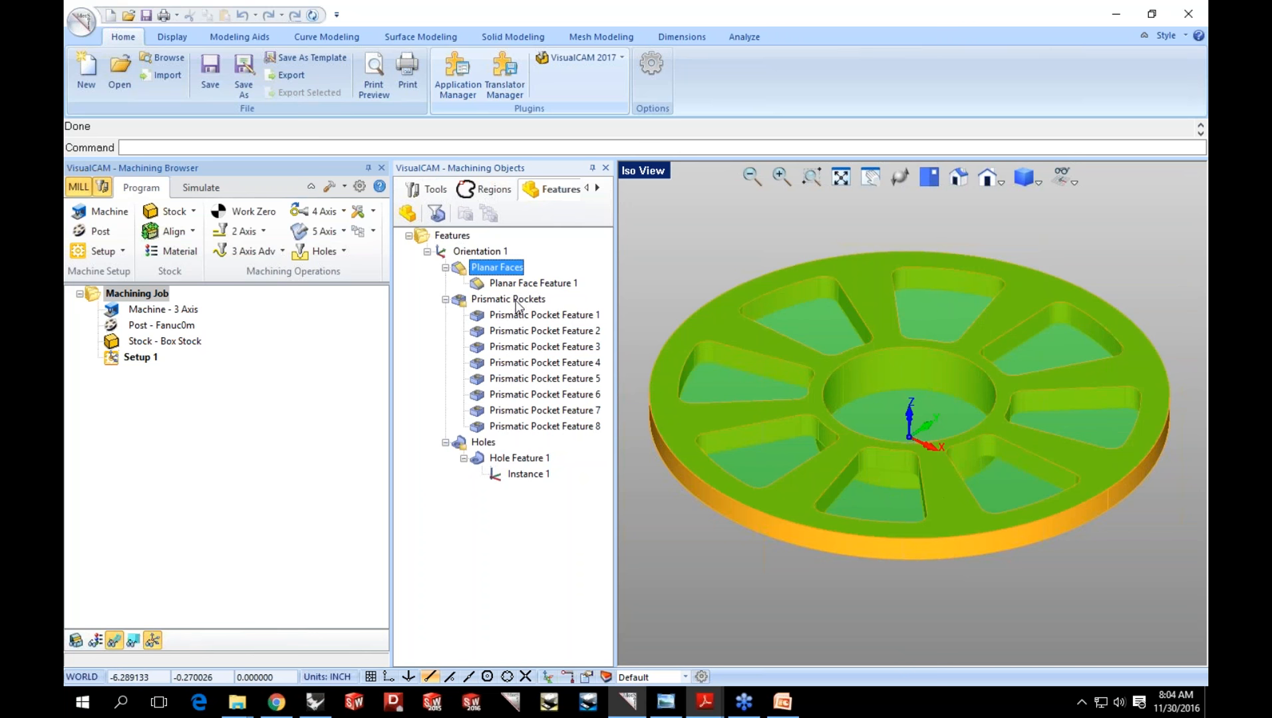
left_click(517, 301)
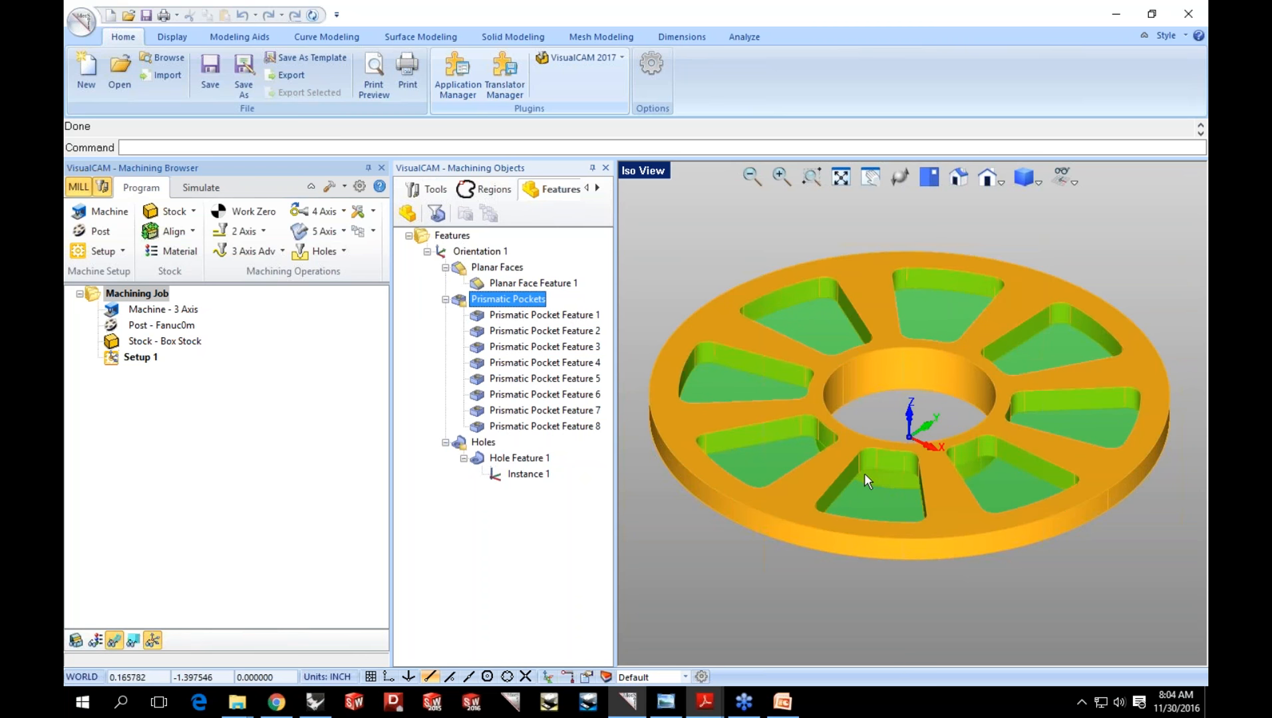
mouse_move(945, 457)
middle_mouse_down()
mouse_move(946, 475)
mouse_move(944, 457)
middle_mouse_up()
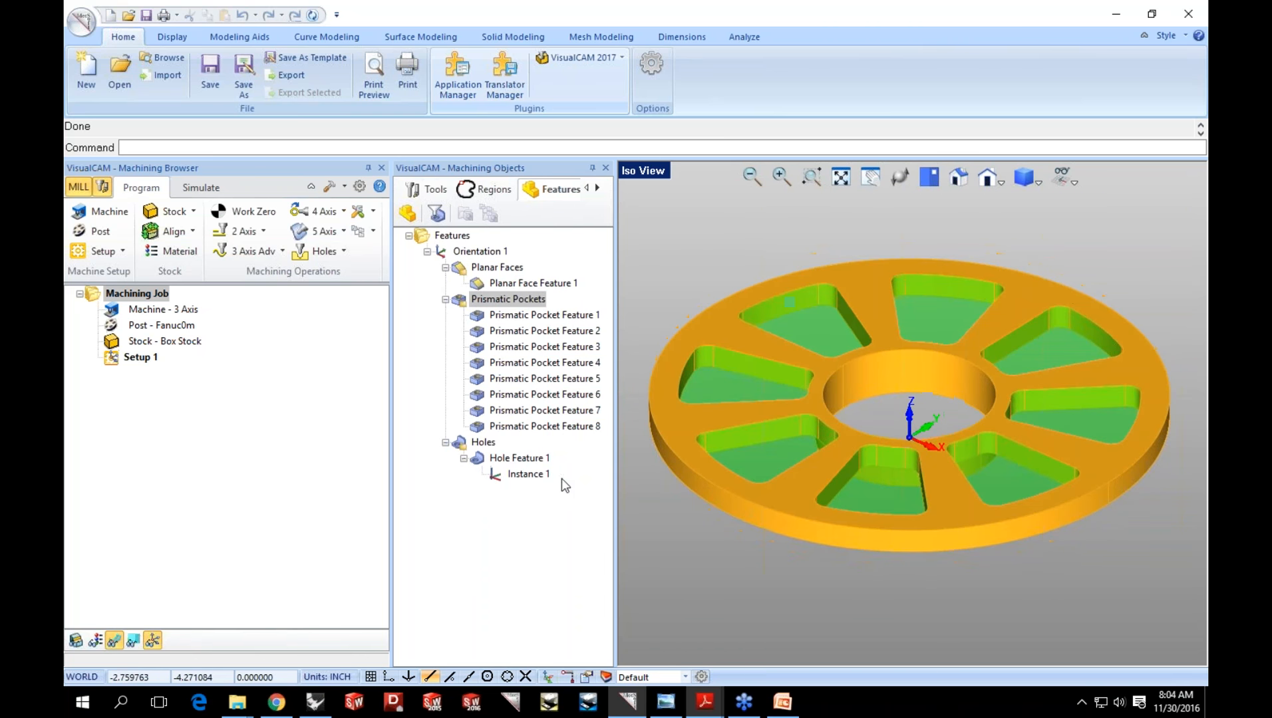
left_click(518, 459)
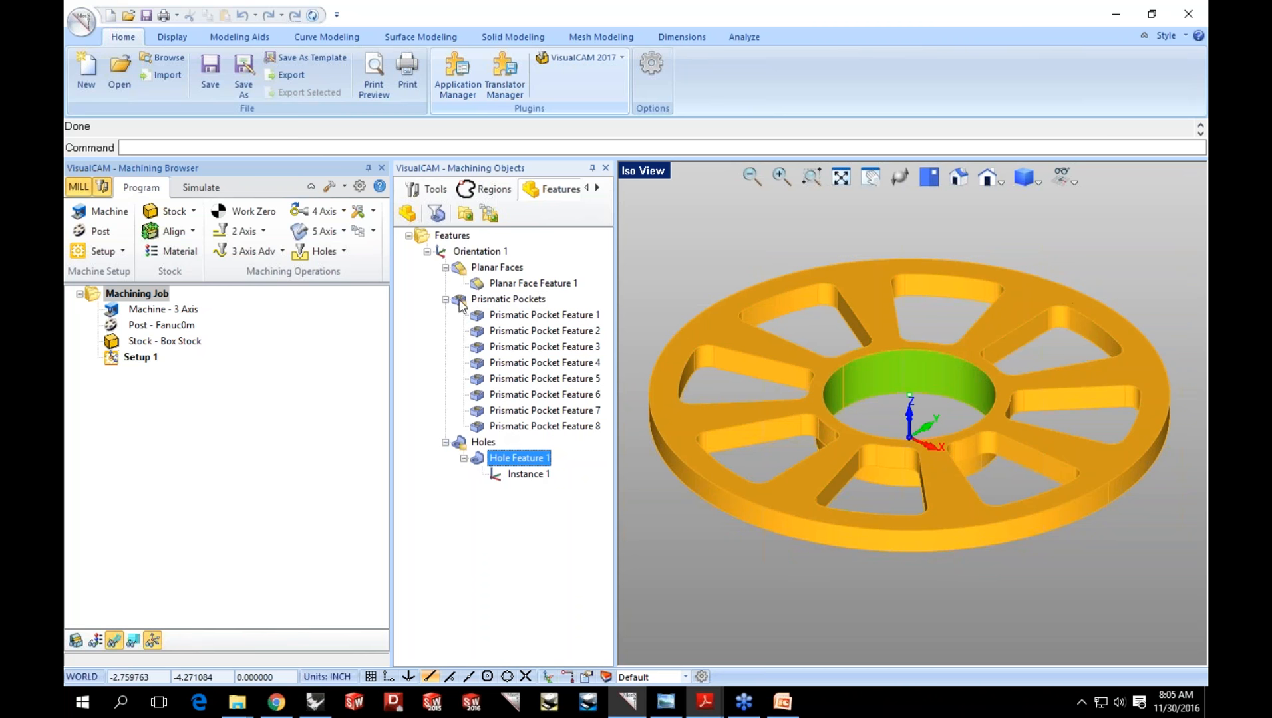
Generate a facing toolpath on the planar faces using the FACEMILL-2.5 INCH tool and Island Offset Cuts.
left_click(463, 271)
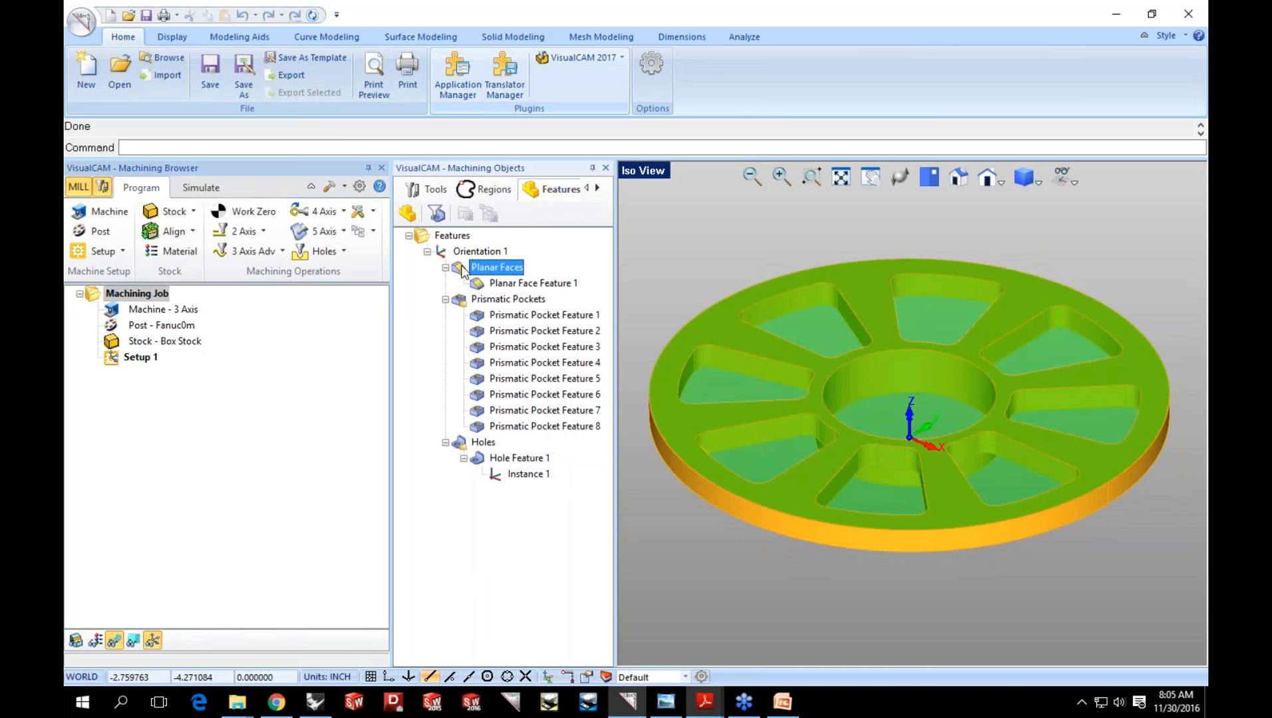
right_click(464, 272)
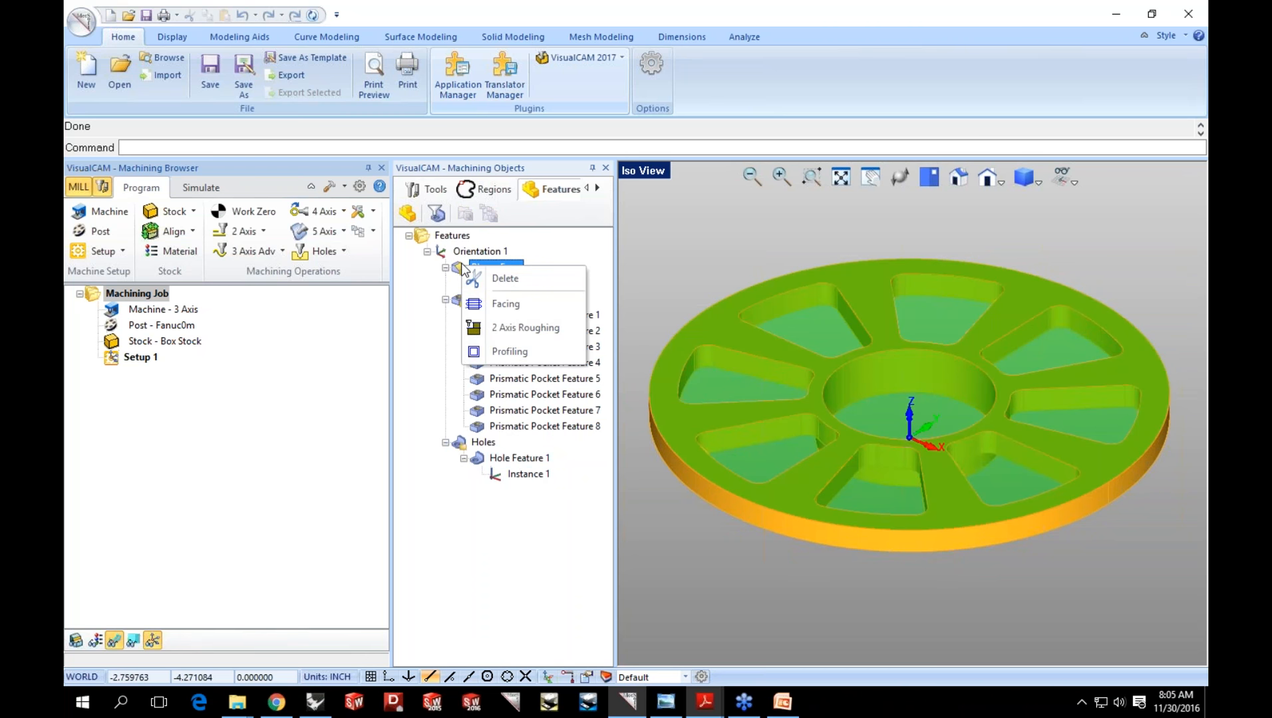
left_click(492, 310)
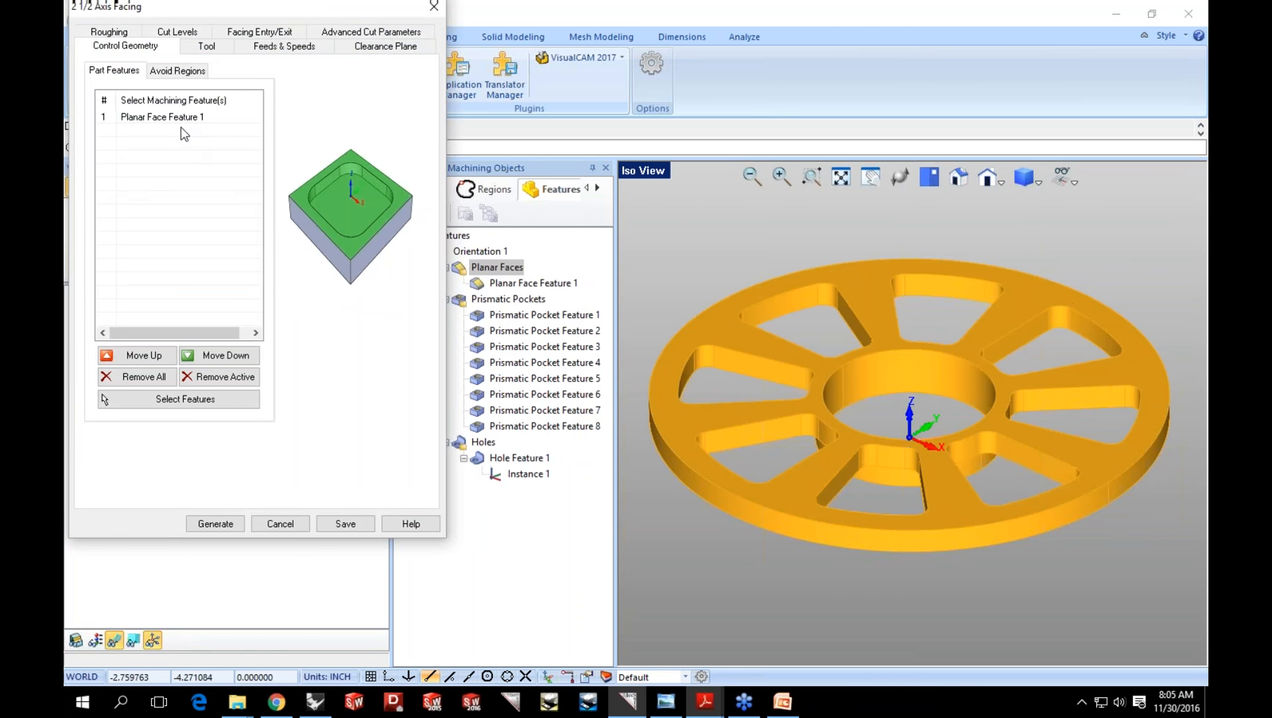
left_click(207, 47)
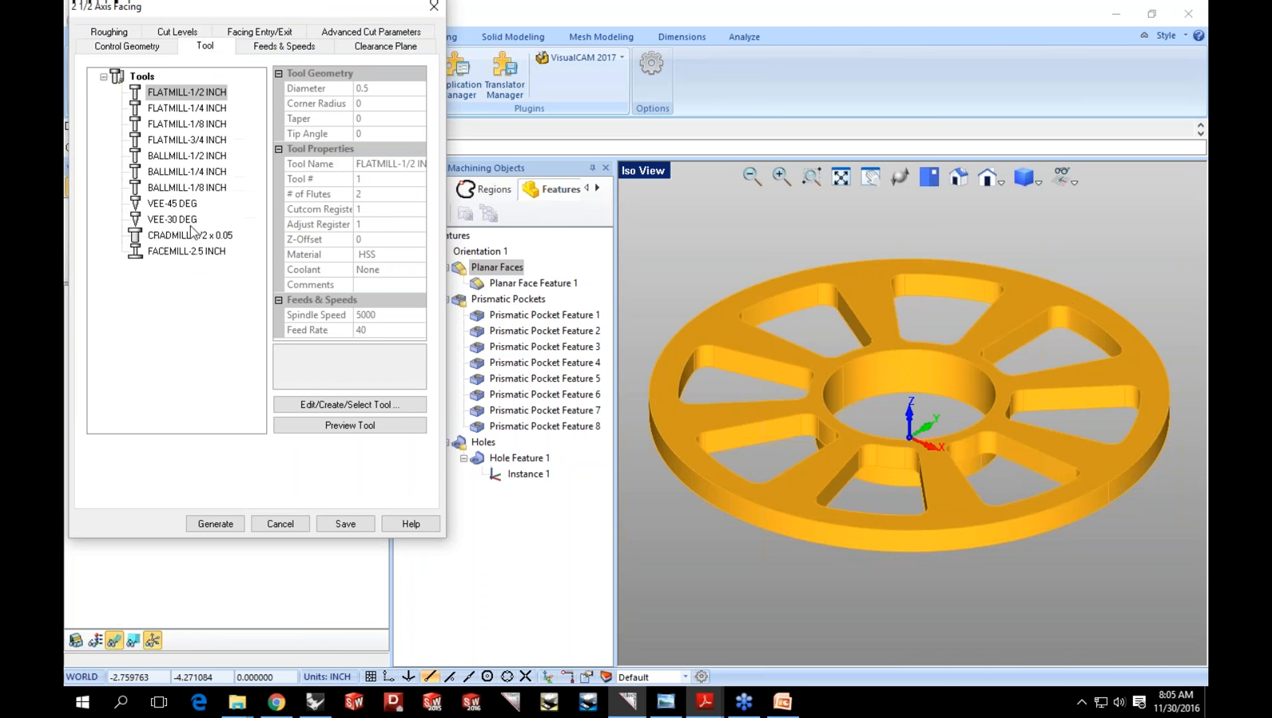
left_click(193, 252)
left_click(131, 36)
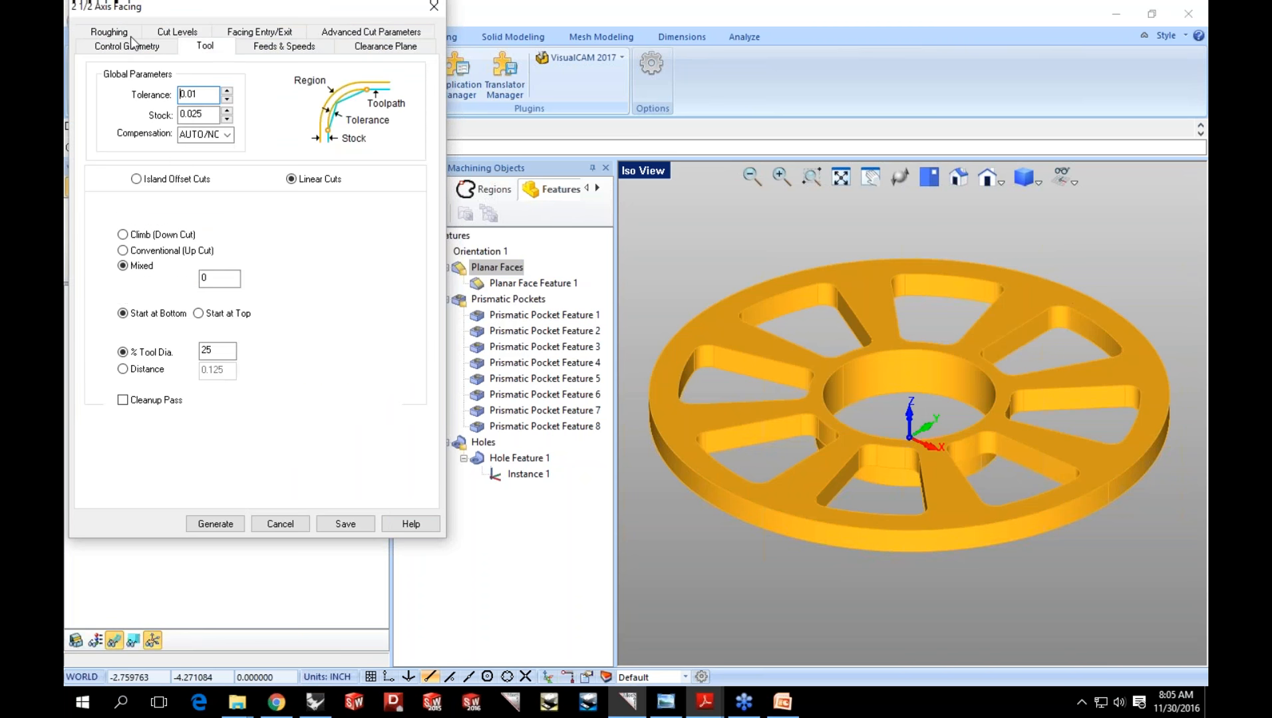
left_click(187, 180)
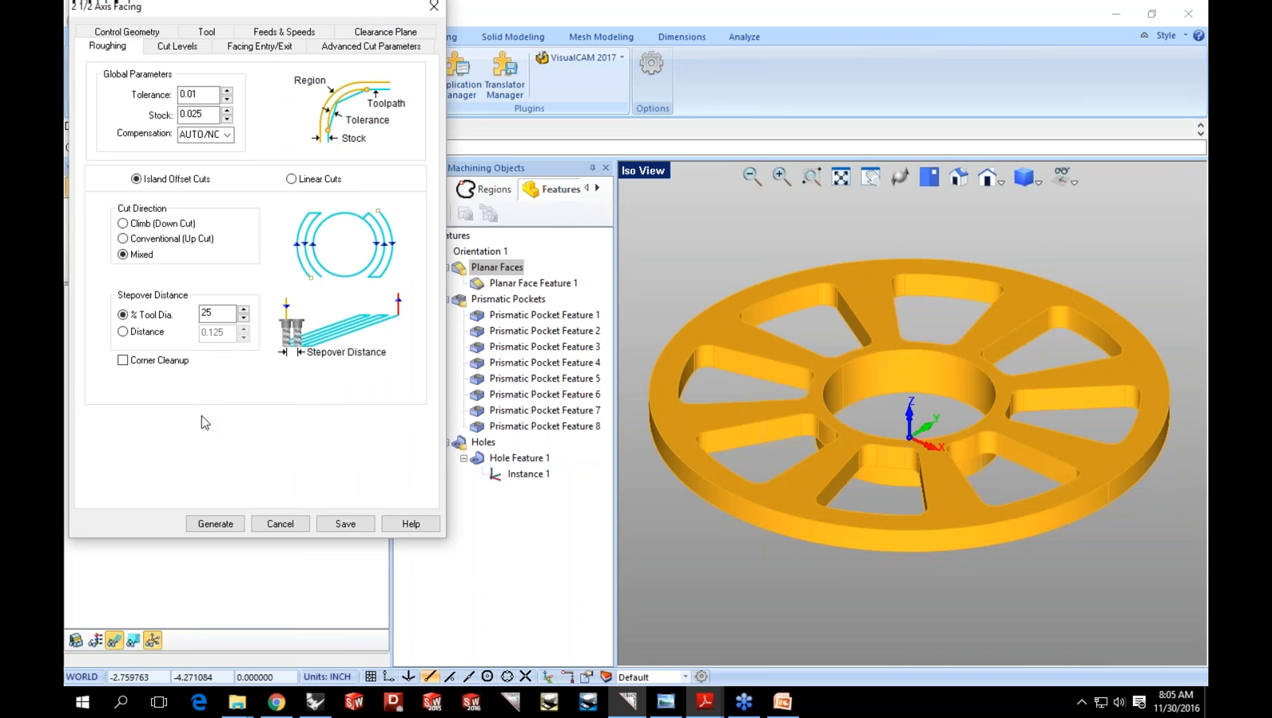
left_click(207, 521)
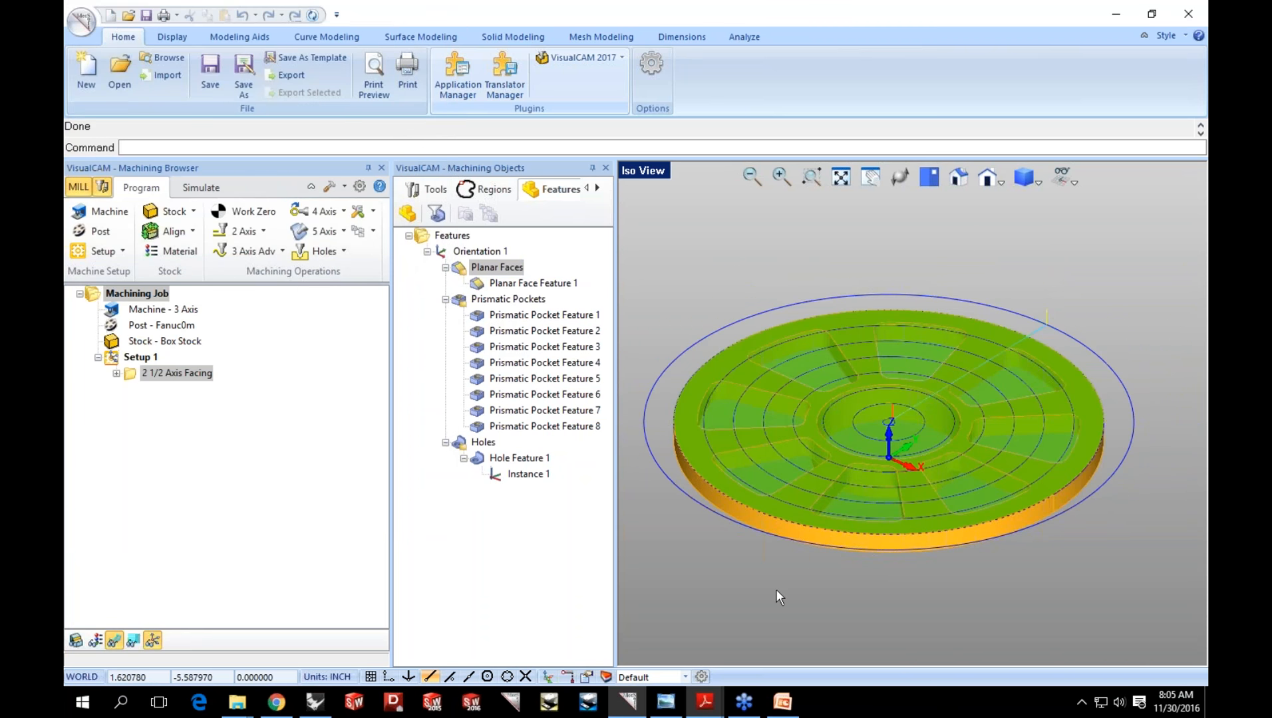
Generate a pocketing toolpath for all the prismatic pockets using the FLATMILL-1/2 INCH tool.
left_click(471, 306)
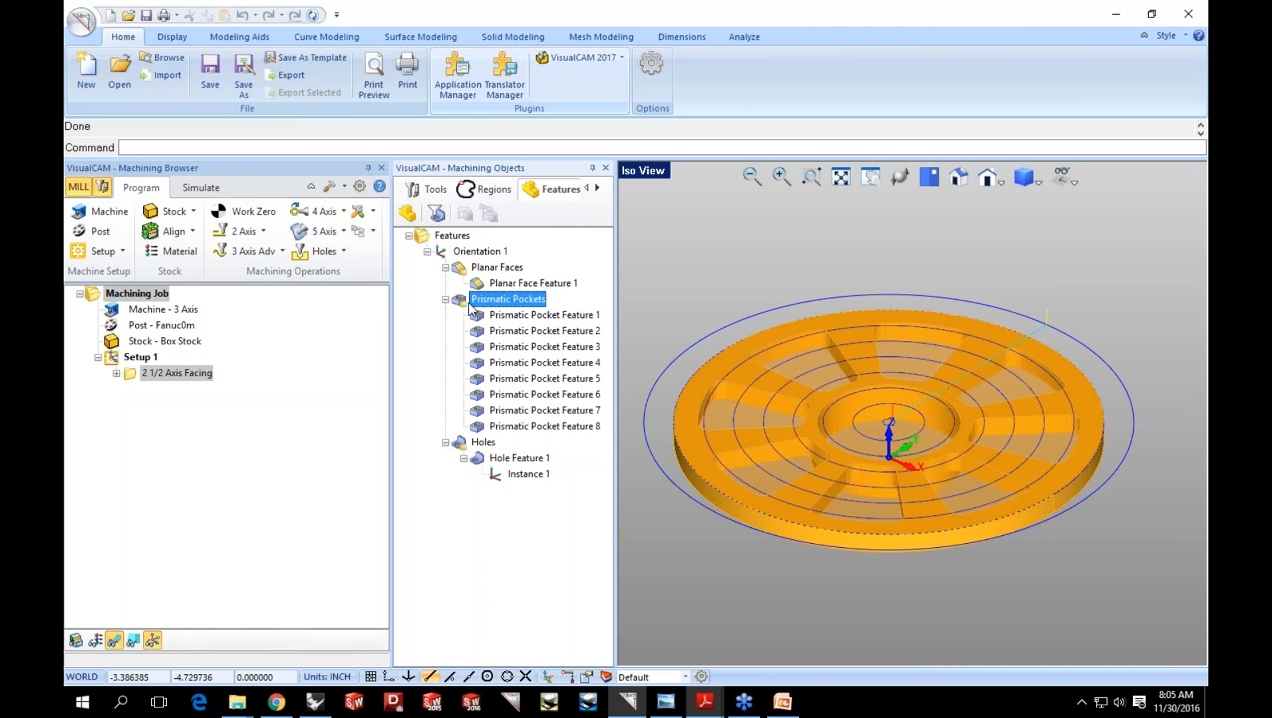
right_click(470, 306)
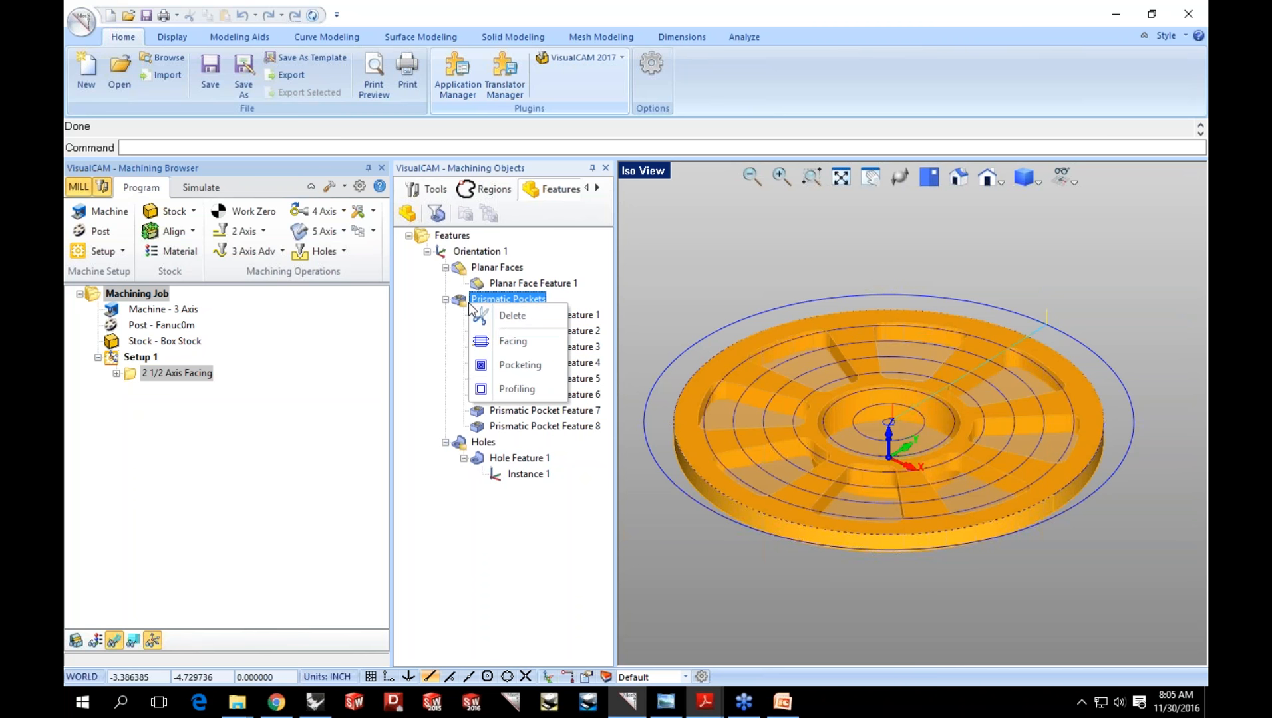
left_click(513, 373)
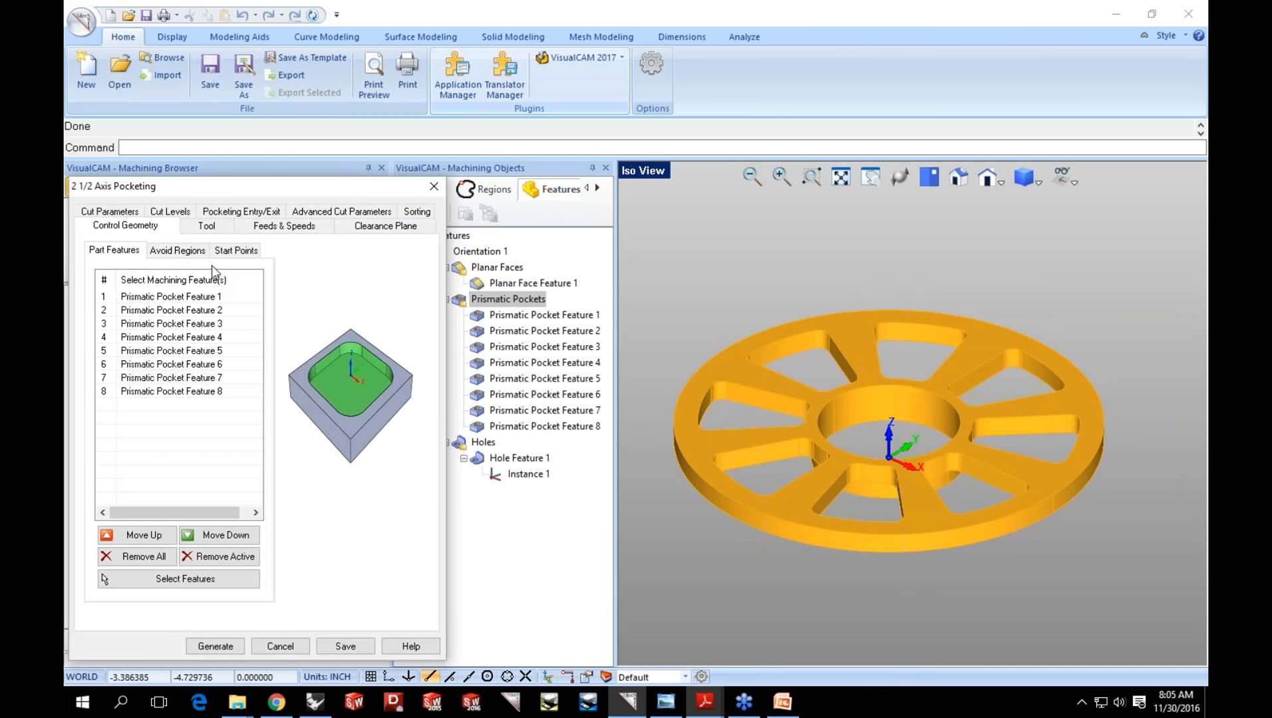
left_click(204, 225)
left_click(177, 272)
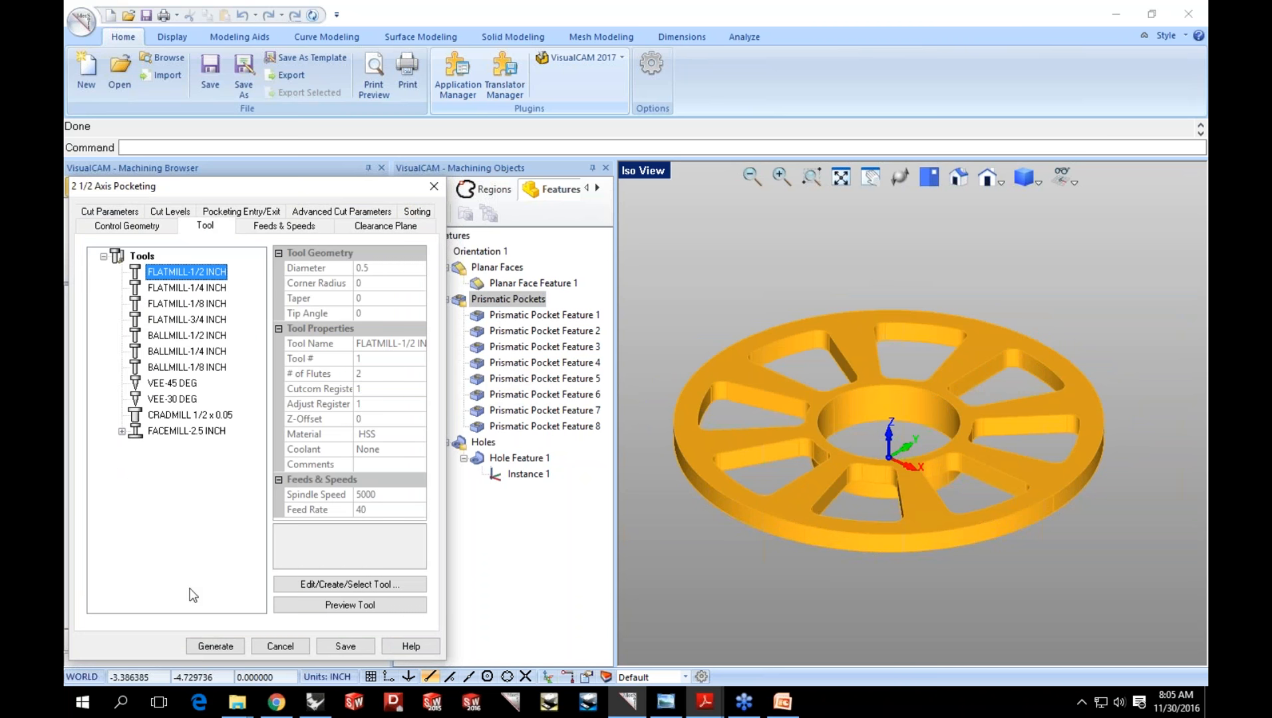
left_click(214, 647)
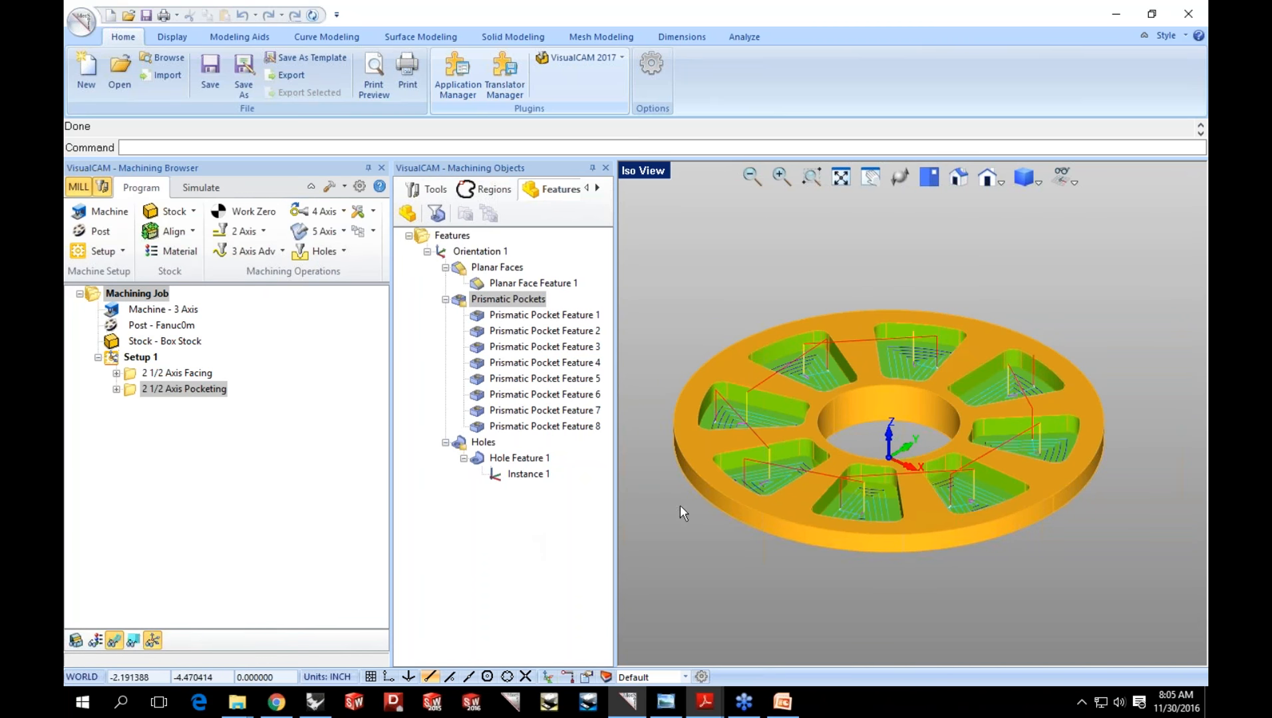
Generate a Hole Pocketing toolpath for the wheel's central hole feature using the FLATMILL-1/2 INCH tool.
scroll(810, 455, "up", 3)
mouse_move(812, 470)
middle_mouse_down()
mouse_move(820, 491)
mouse_move(812, 483)
middle_mouse_up()
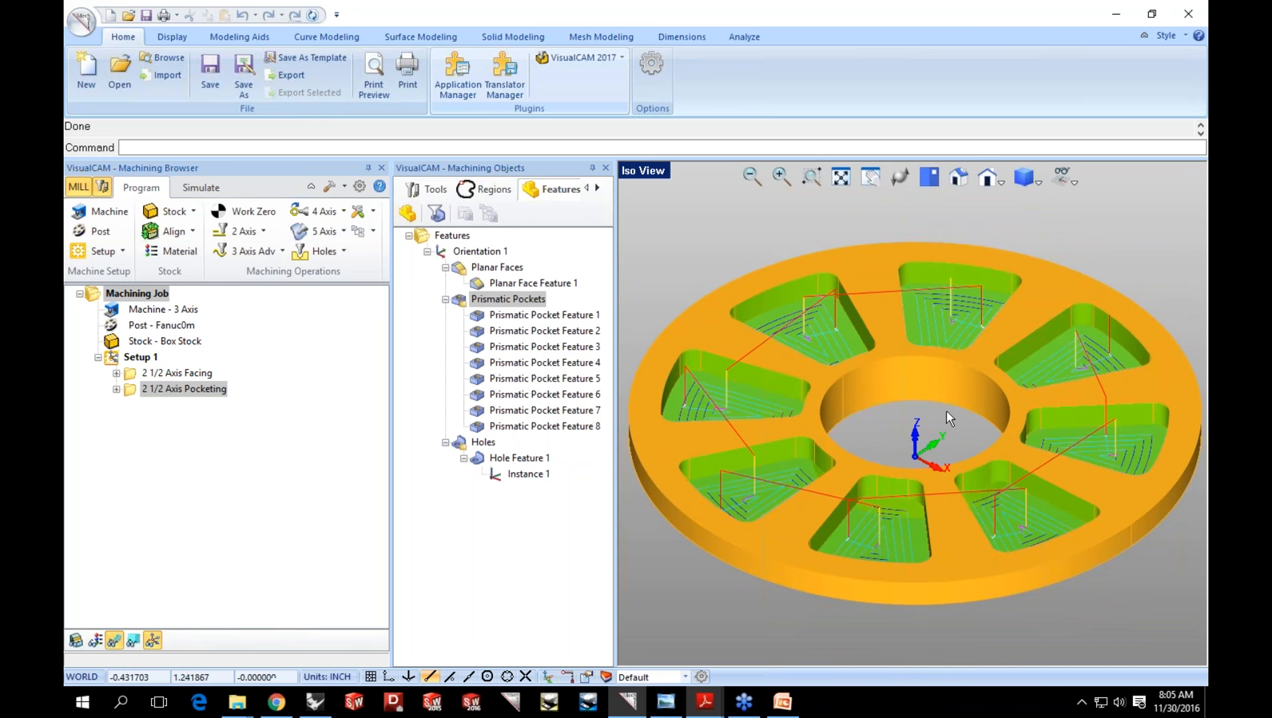
left_click(500, 459)
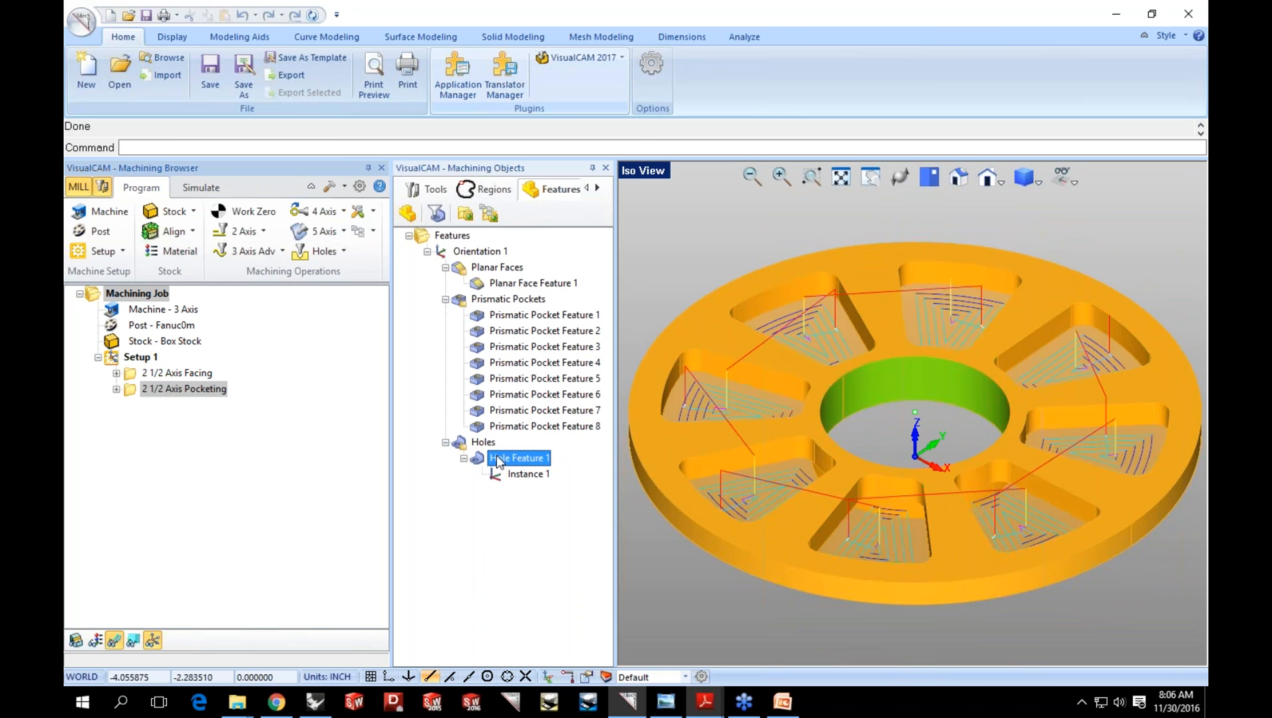
right_click(499, 462)
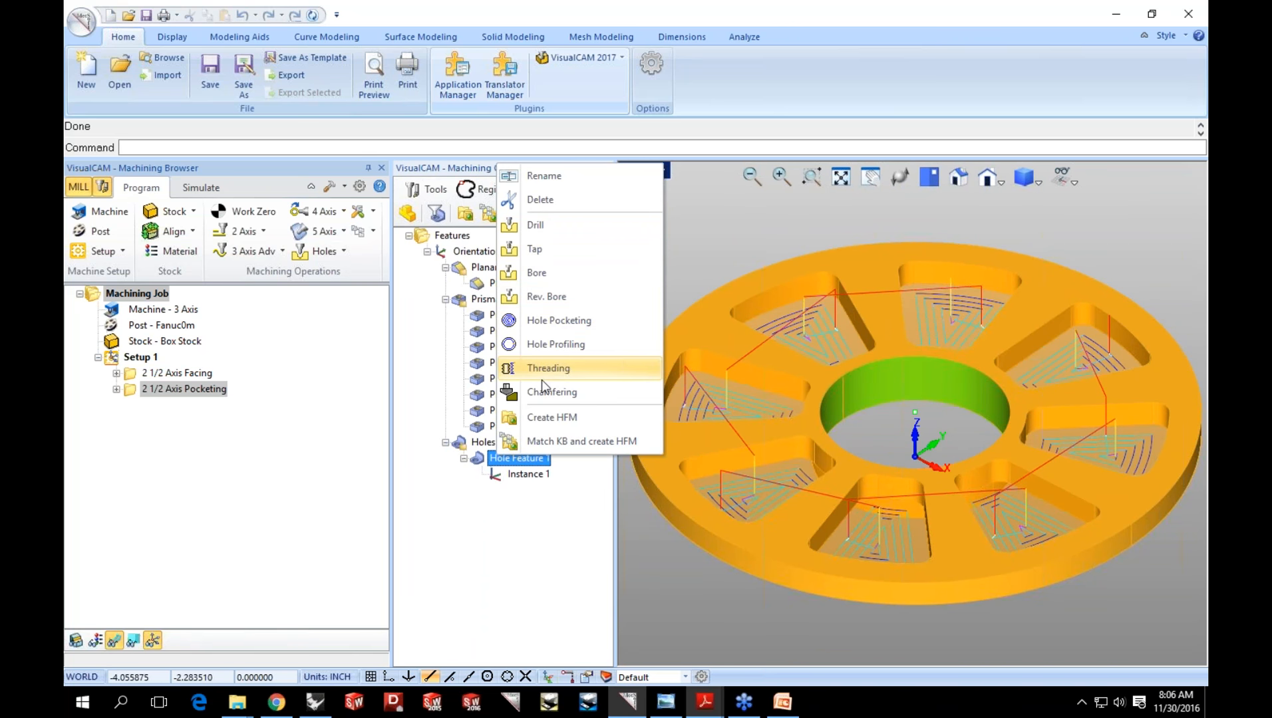
left_click(529, 320)
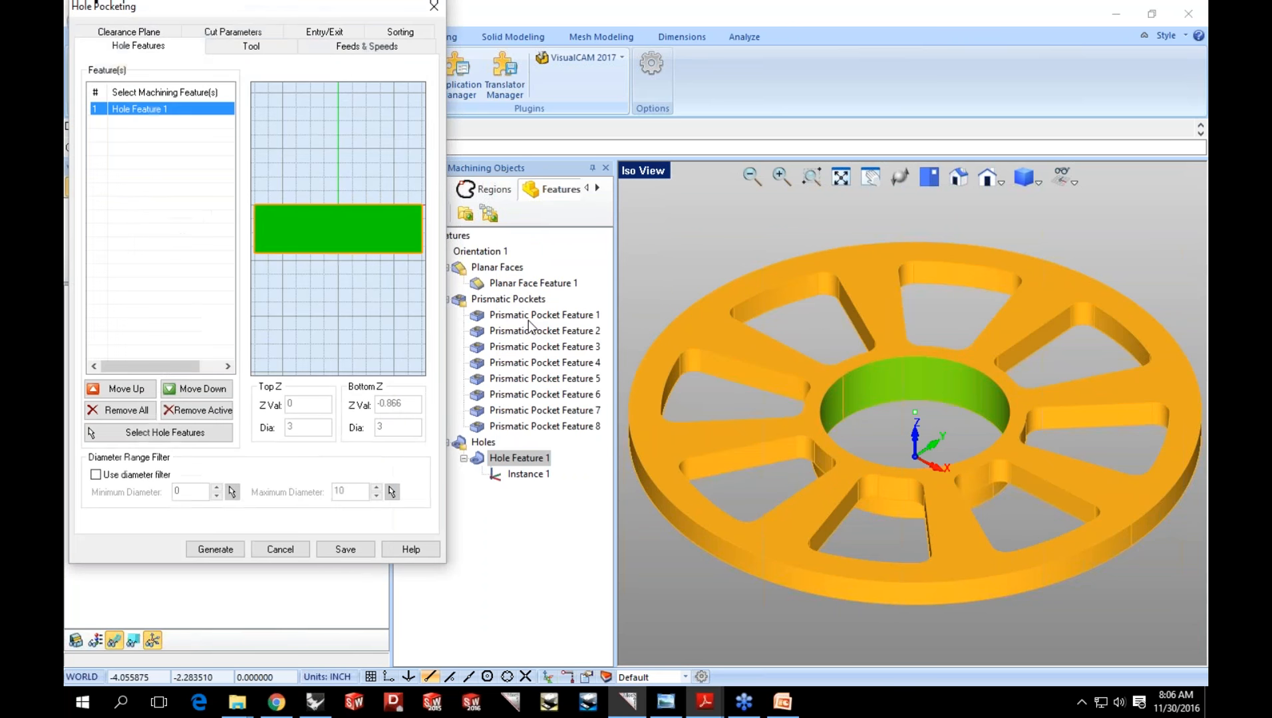
left_click(254, 48)
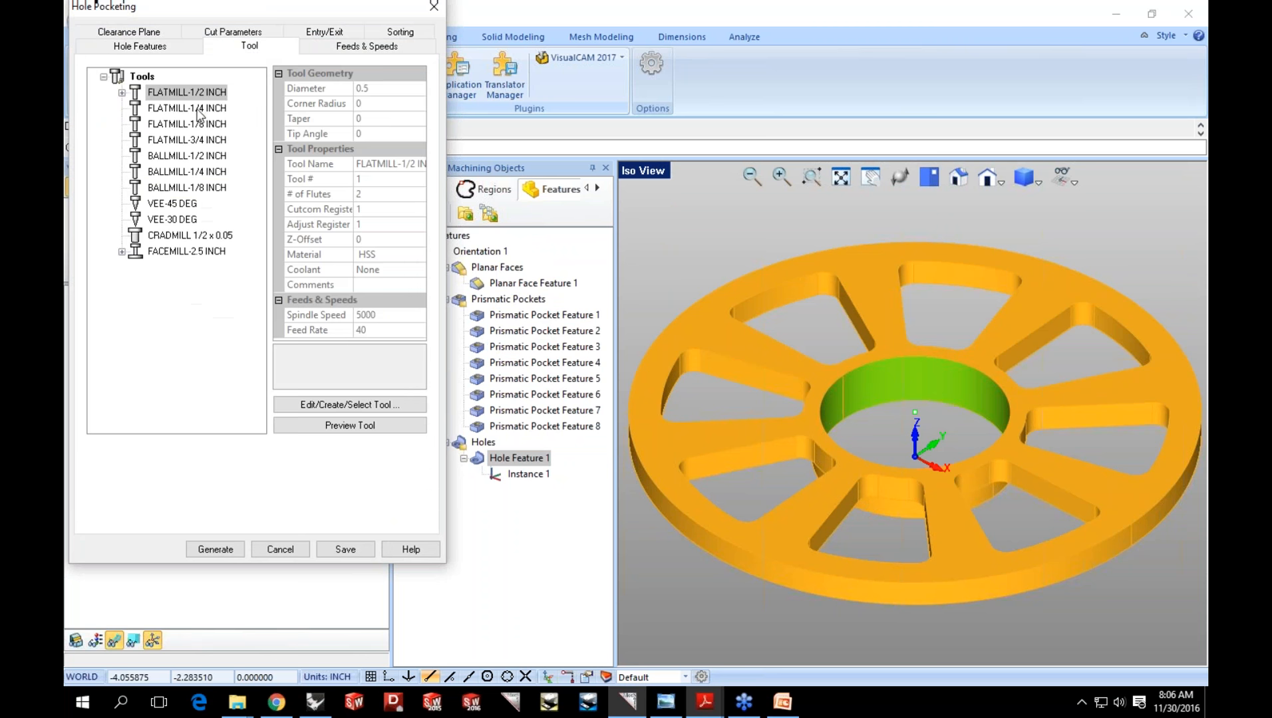
left_click(212, 549)
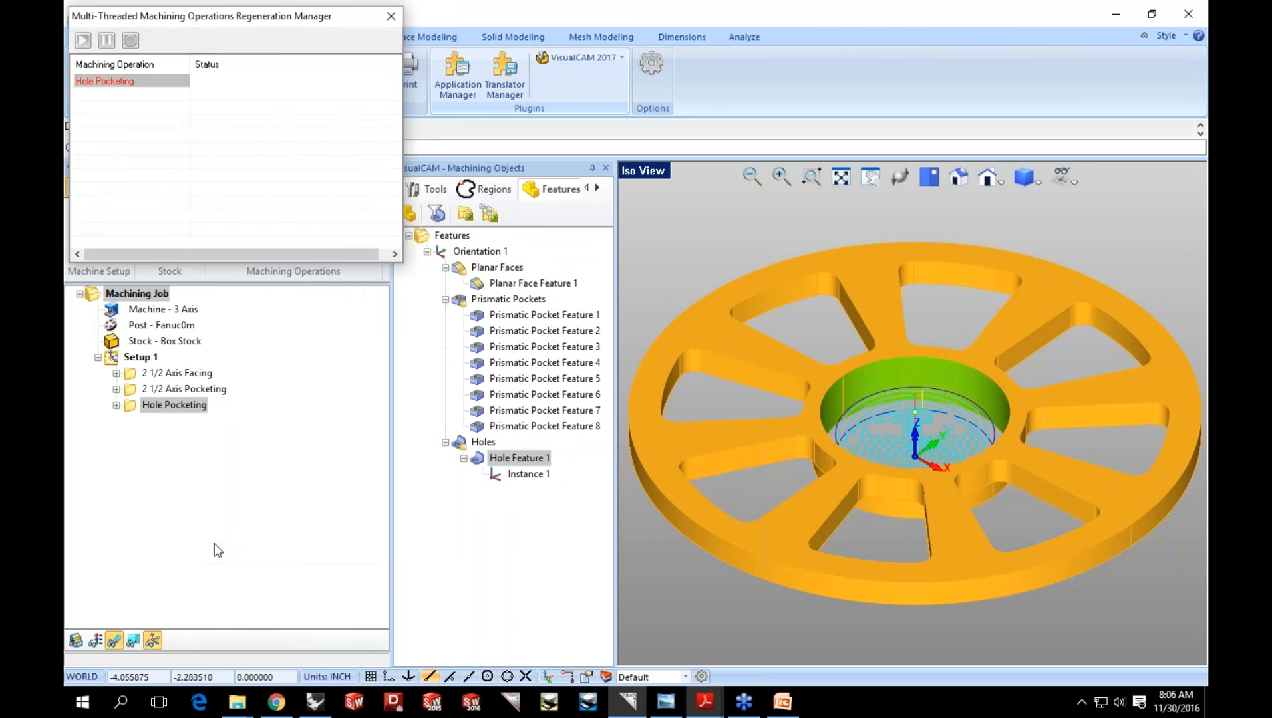
Inspect the hole pocketing toolpath and dock the Machining Objects panel back below the Machining Browser.
scroll(923, 433, "up", 1)
mouse_move(923, 437)
middle_mouse_down()
mouse_move(920, 453)
mouse_move(920, 436)
middle_mouse_up()
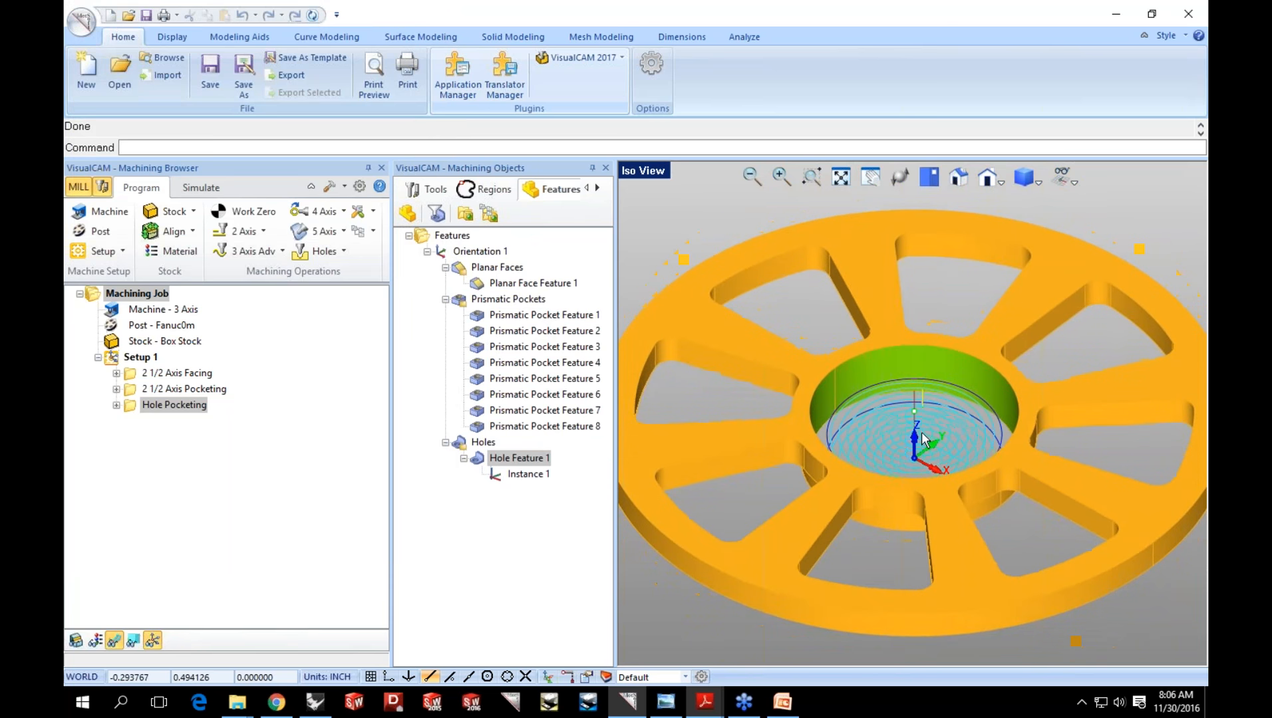
scroll(920, 436, "down", 1)
left_click_drag(497, 169, 218, 511)
Simulate the machining of all Setup 1 operations on the box stock.
left_click(120, 361)
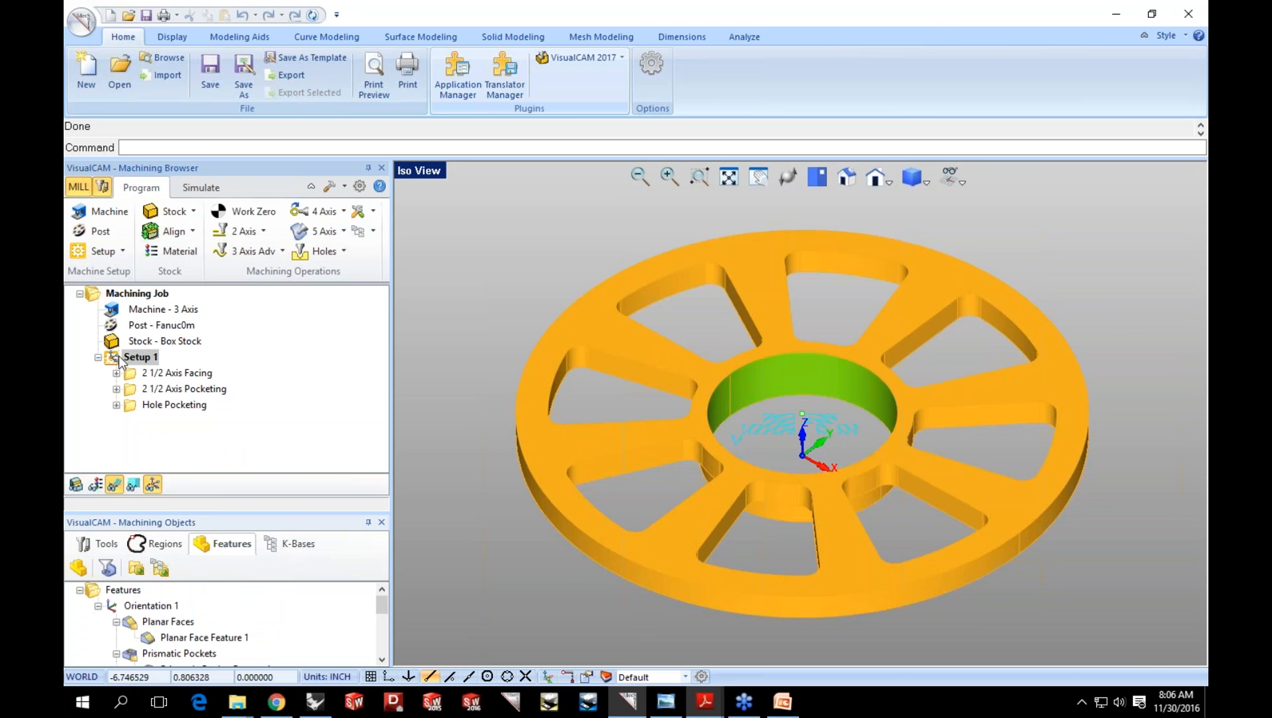
left_click(184, 186)
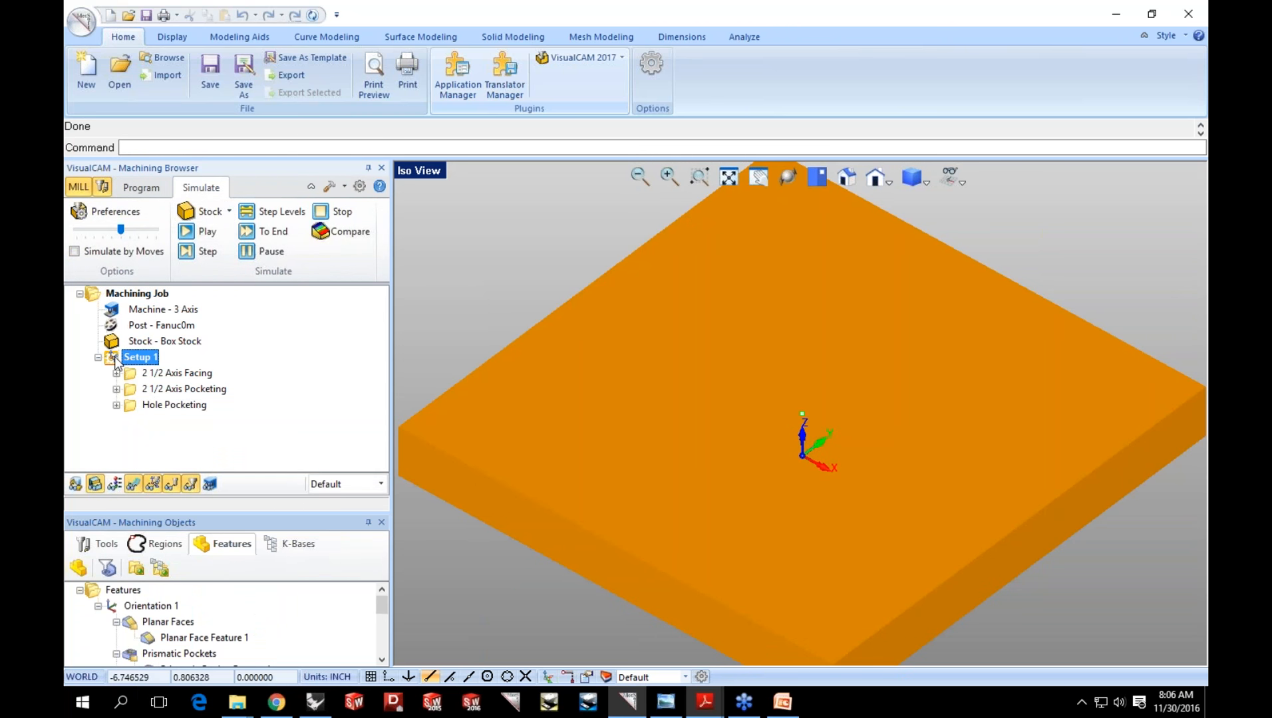
left_click(191, 234)
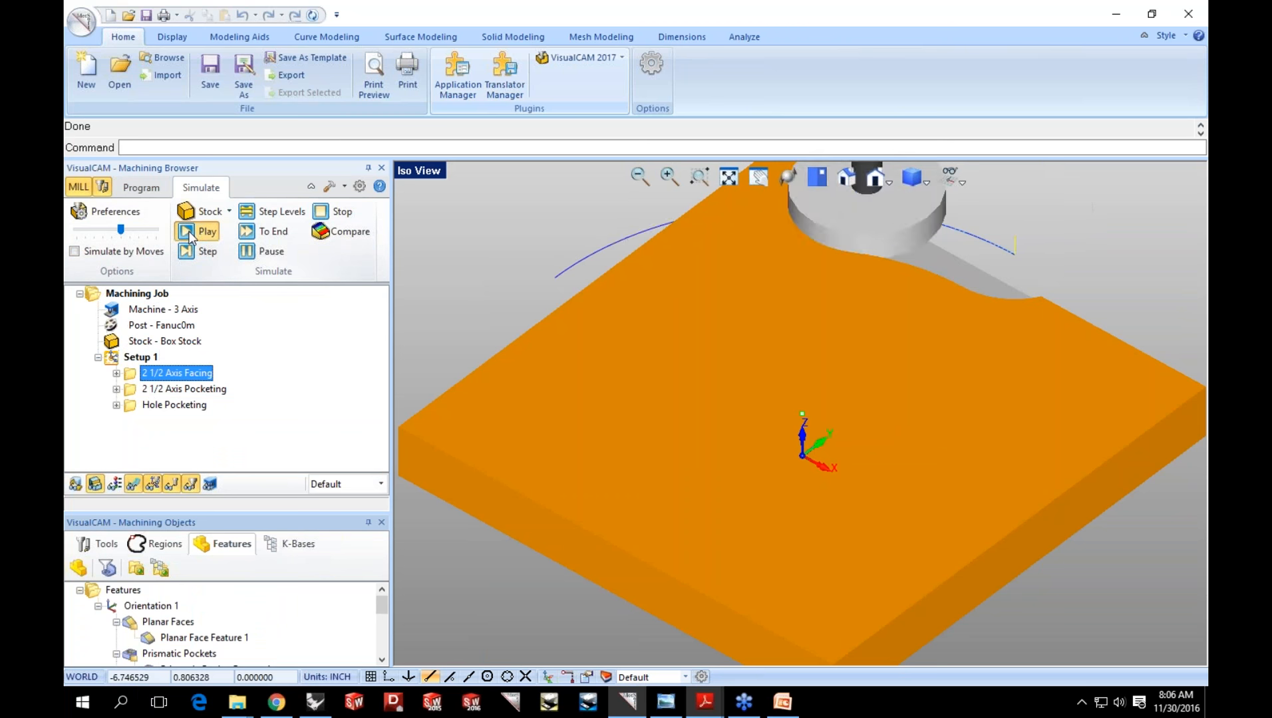
scroll(649, 367, "down", 3)
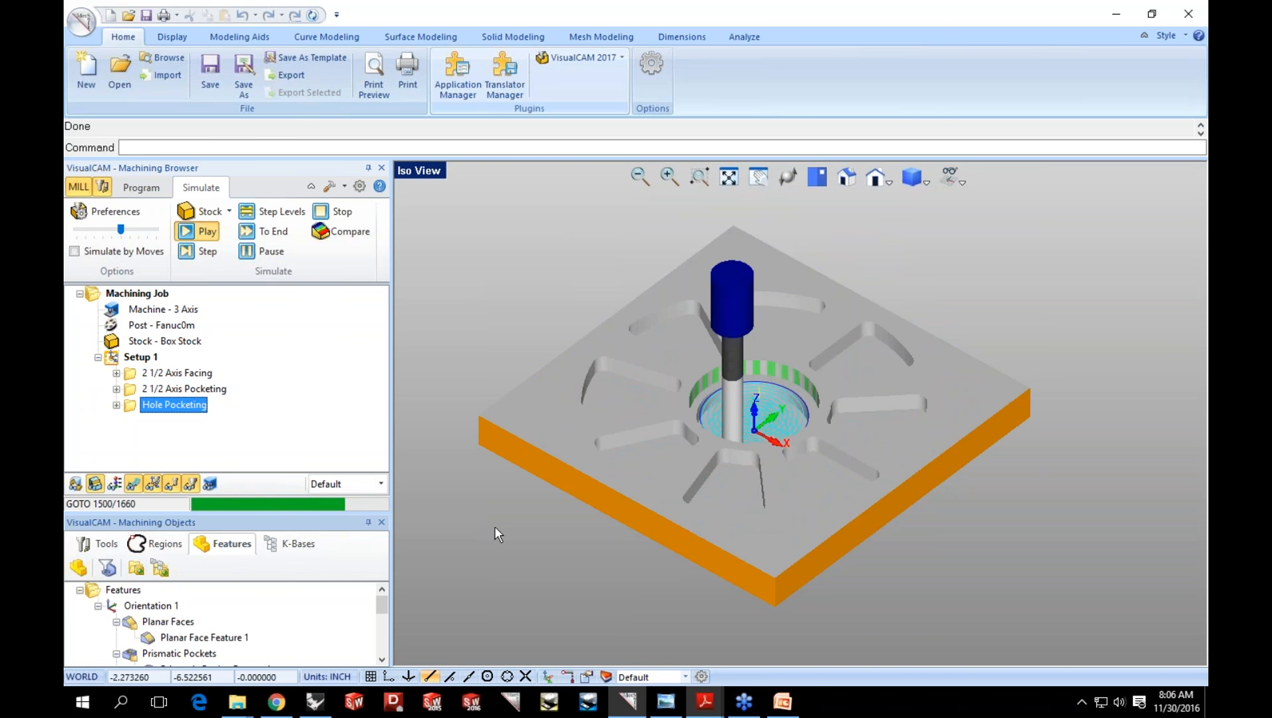
Show the tool list and review the facing, pocketing and hole pocketing toolpaths on the simulated stock.
left_click(100, 545)
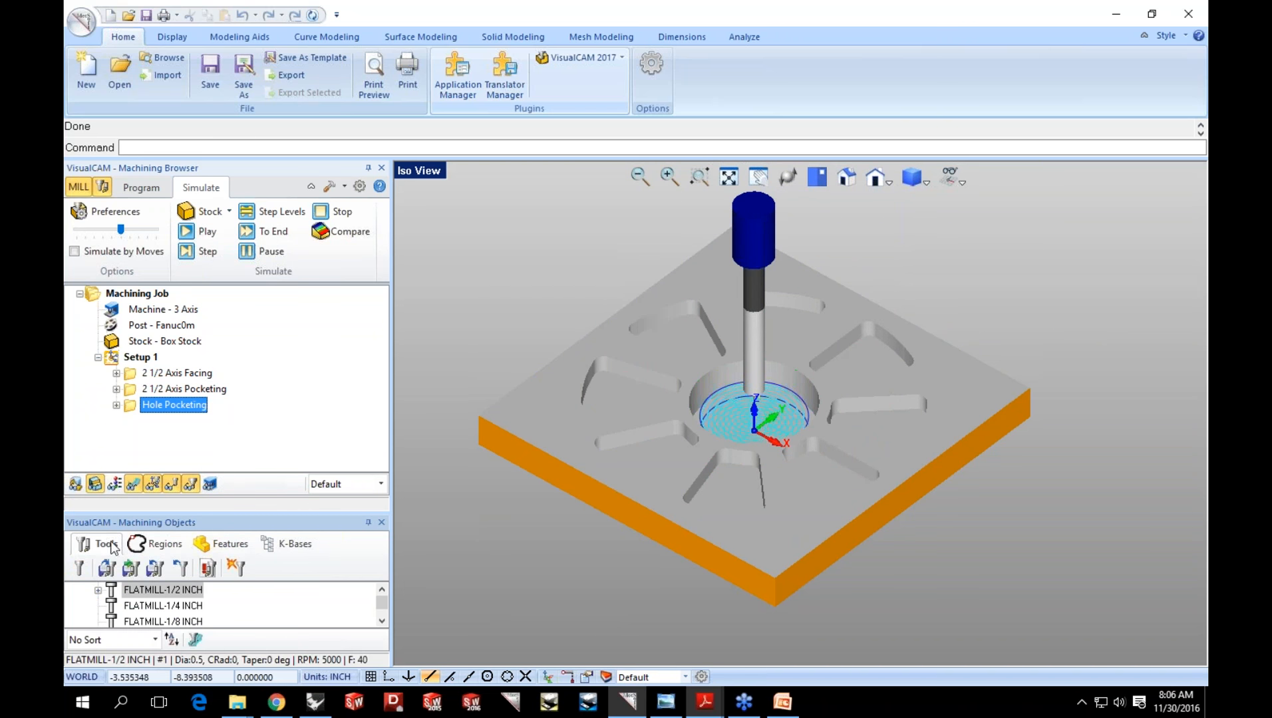
left_click(145, 377)
left_click(154, 393)
left_click(163, 406)
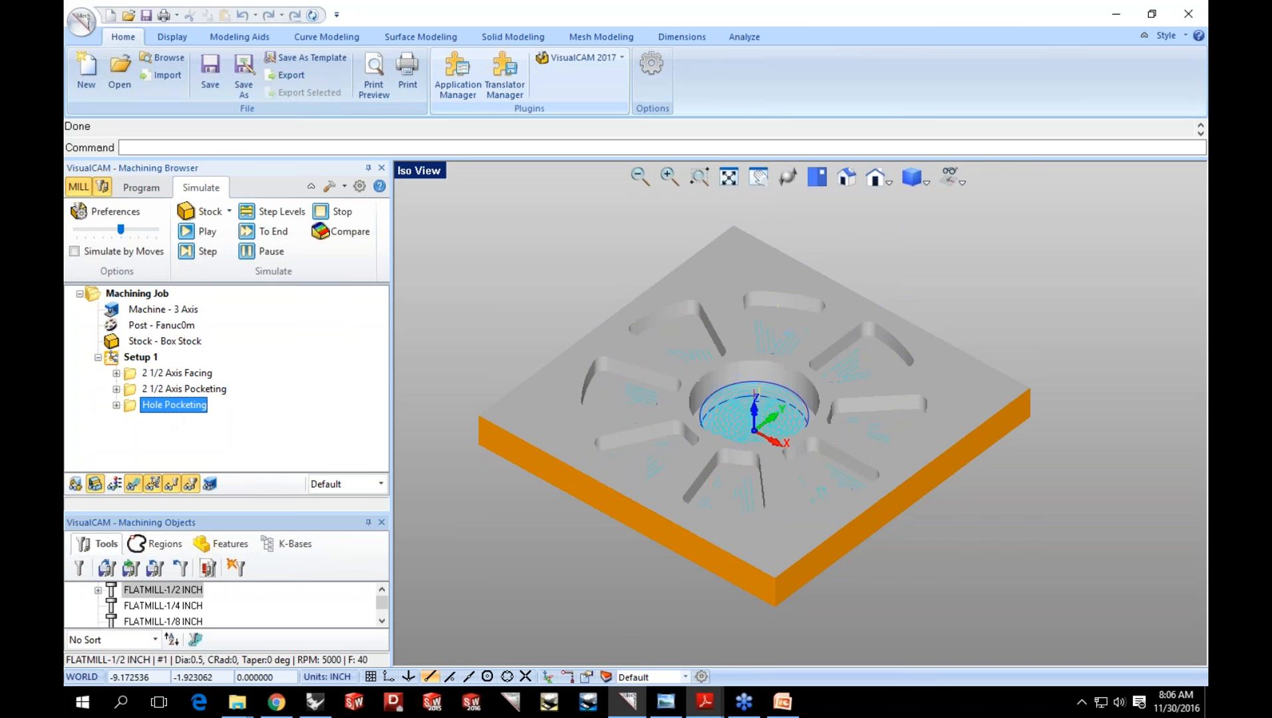
middle_click_drag(786, 446, 786, 452)
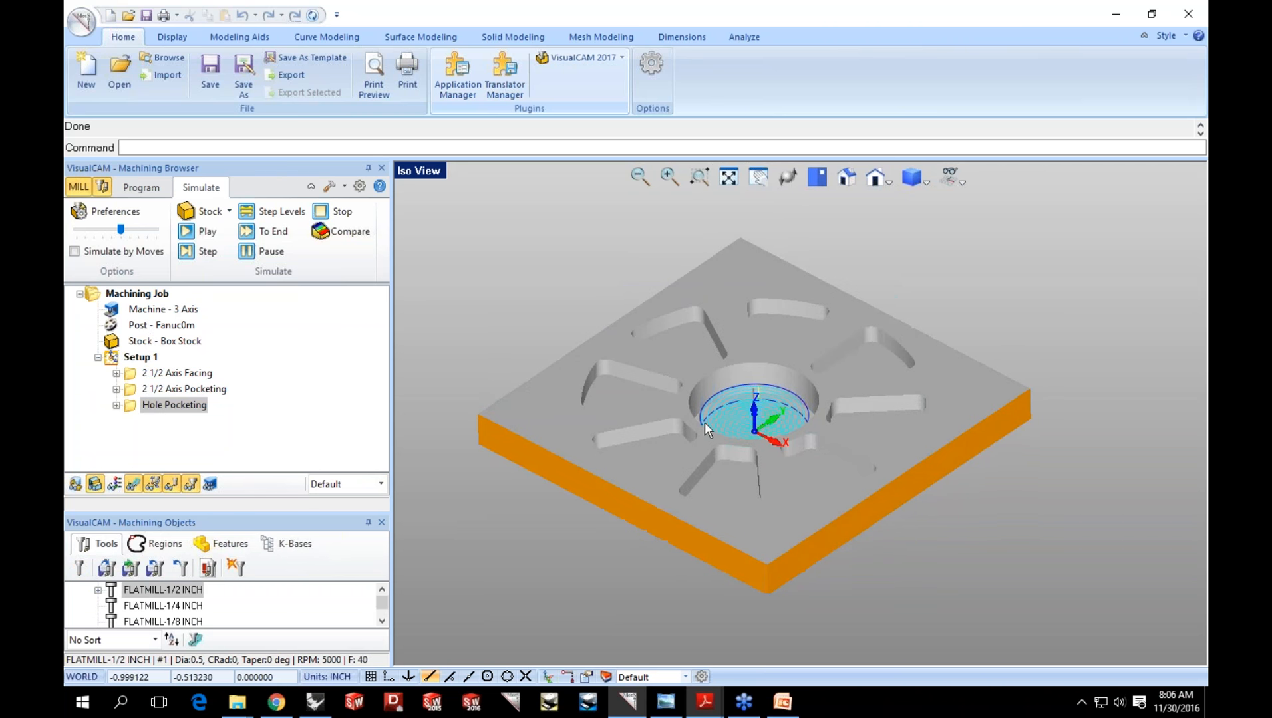
scroll(749, 439, "up", 2)
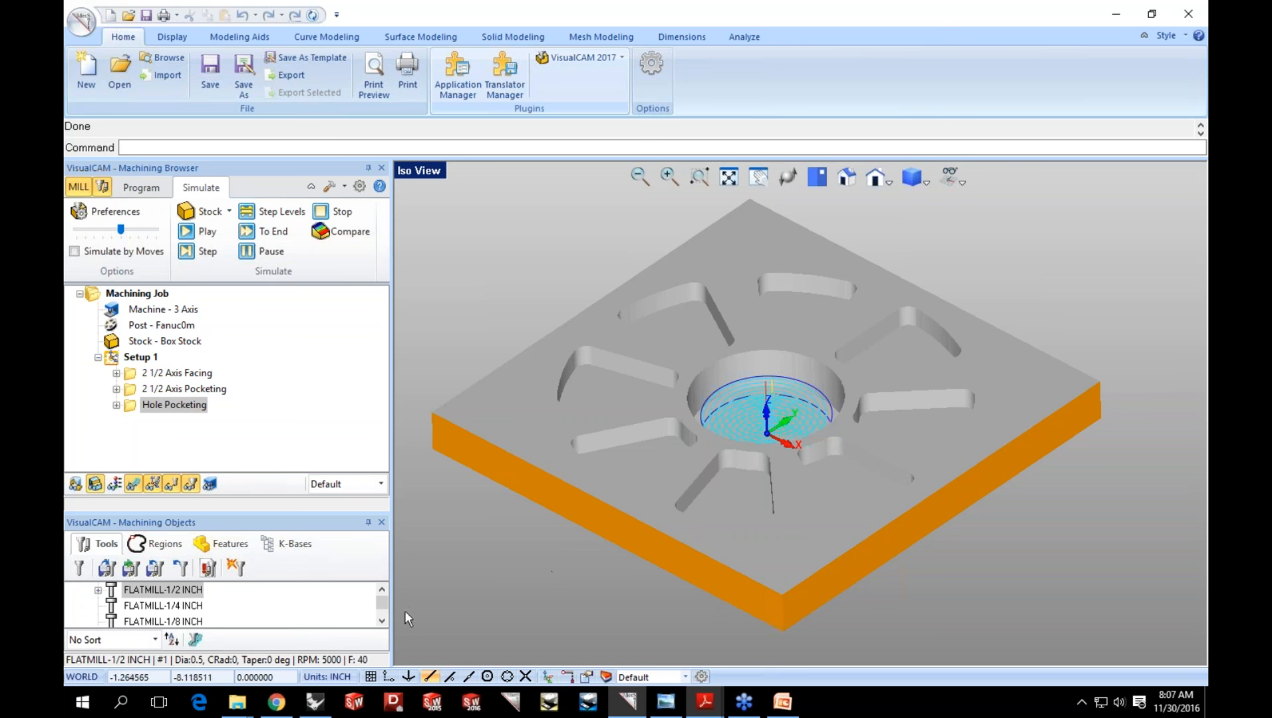
Switch to Rhino with FeatureDetection-PrismaticPart-2.3dm and look over the plate's slots and holes.
left_click(318, 702)
right_click_drag(833, 362, 825, 368)
scroll(737, 345, "up", 3)
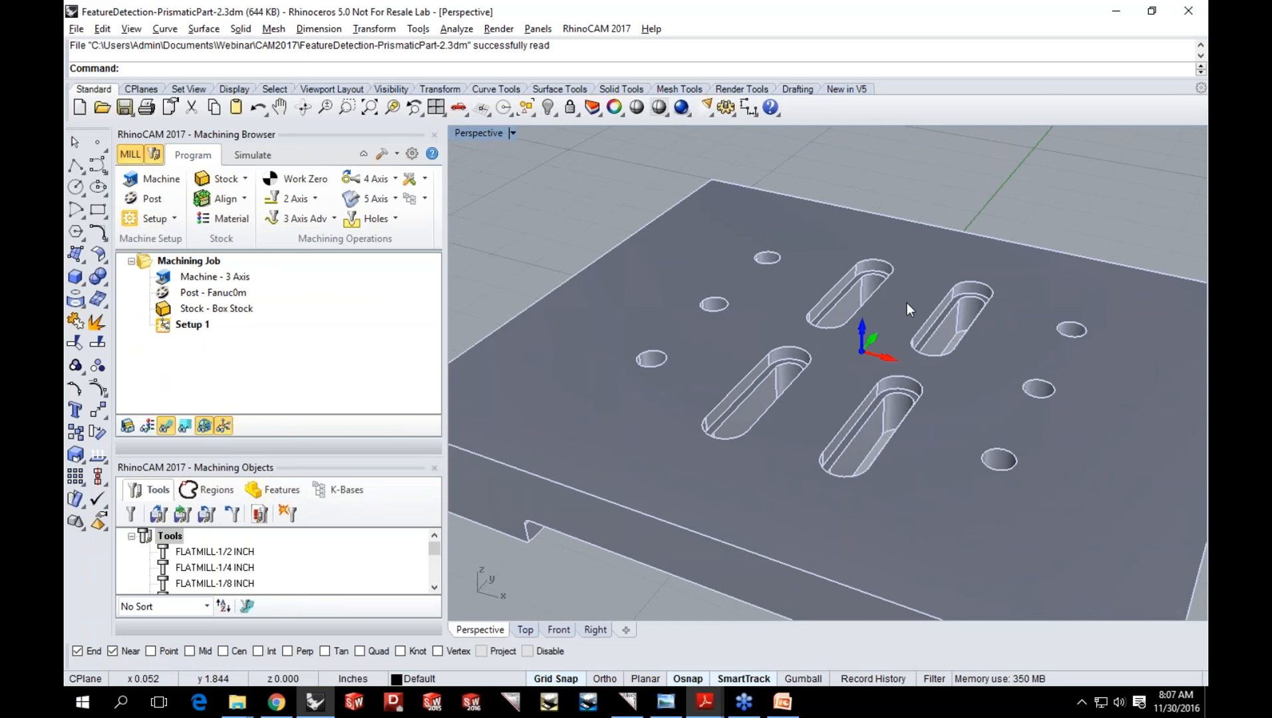
scroll(906, 303, "down", 4)
right_click_drag(870, 360, 871, 361)
Enlarge the Machining Objects panel and detect machining features from the plate's top flat face.
left_click_drag(298, 455, 300, 401)
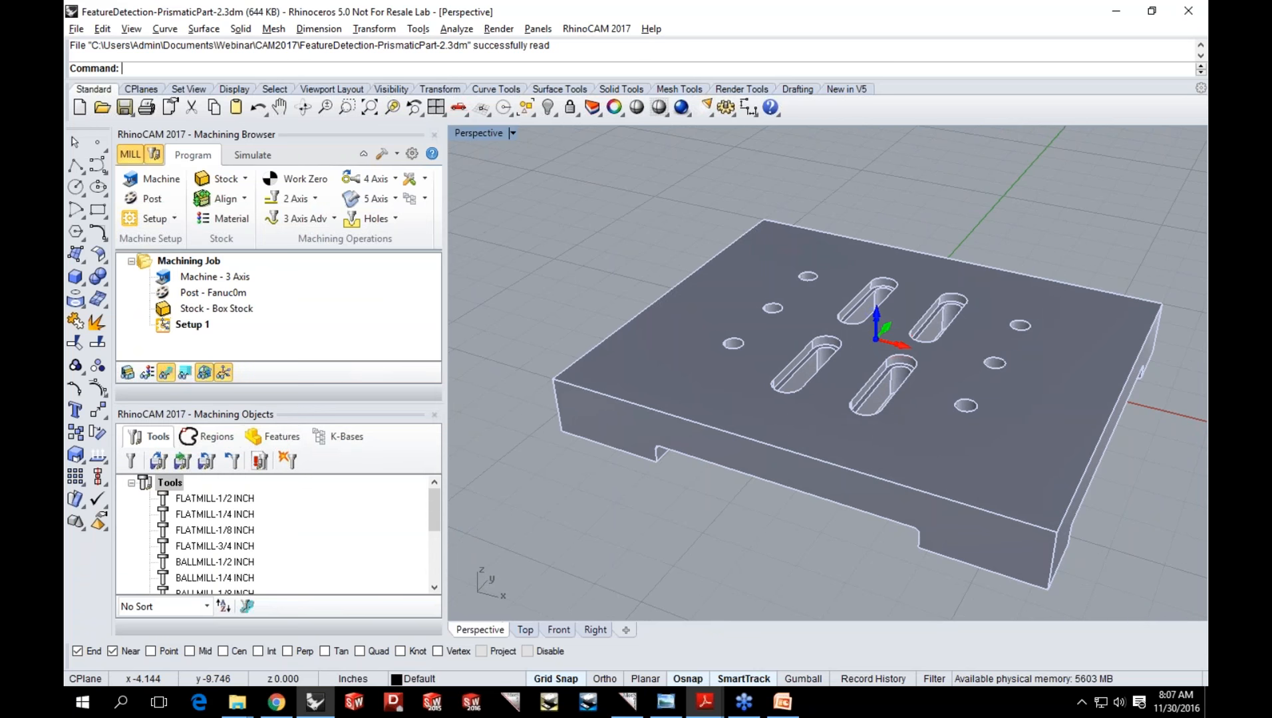
left_click(283, 439)
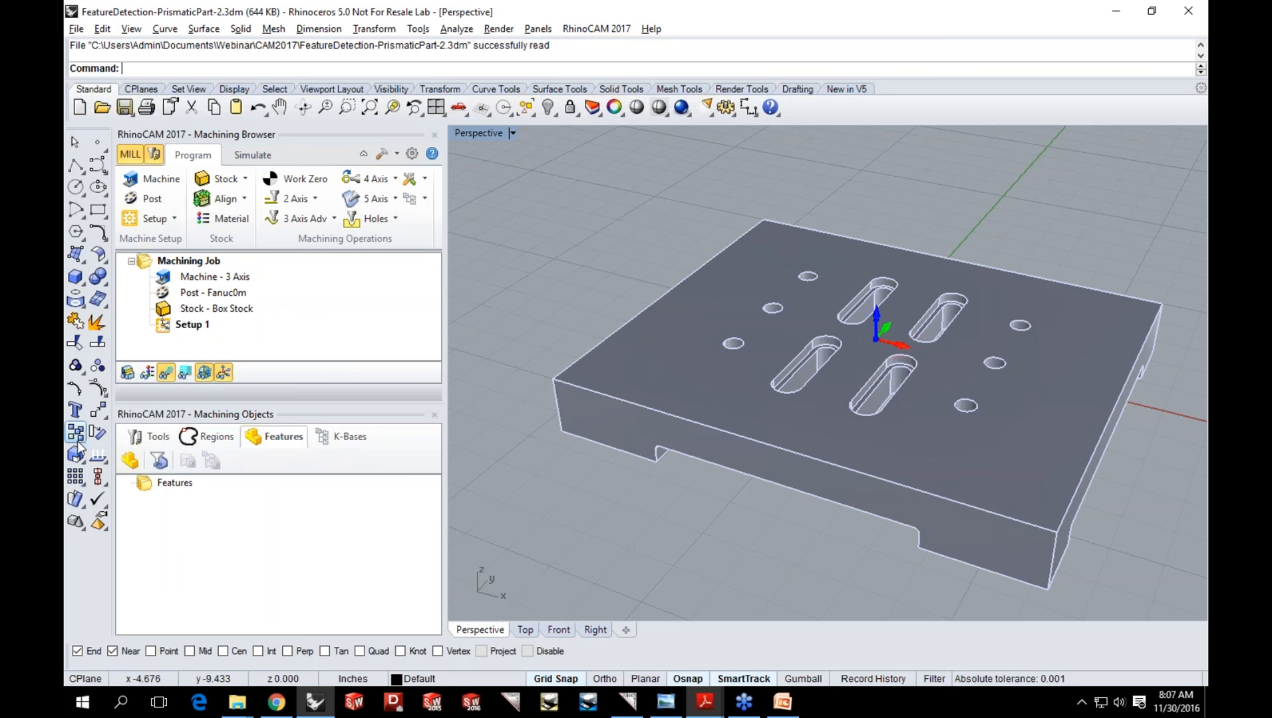
left_click(130, 460)
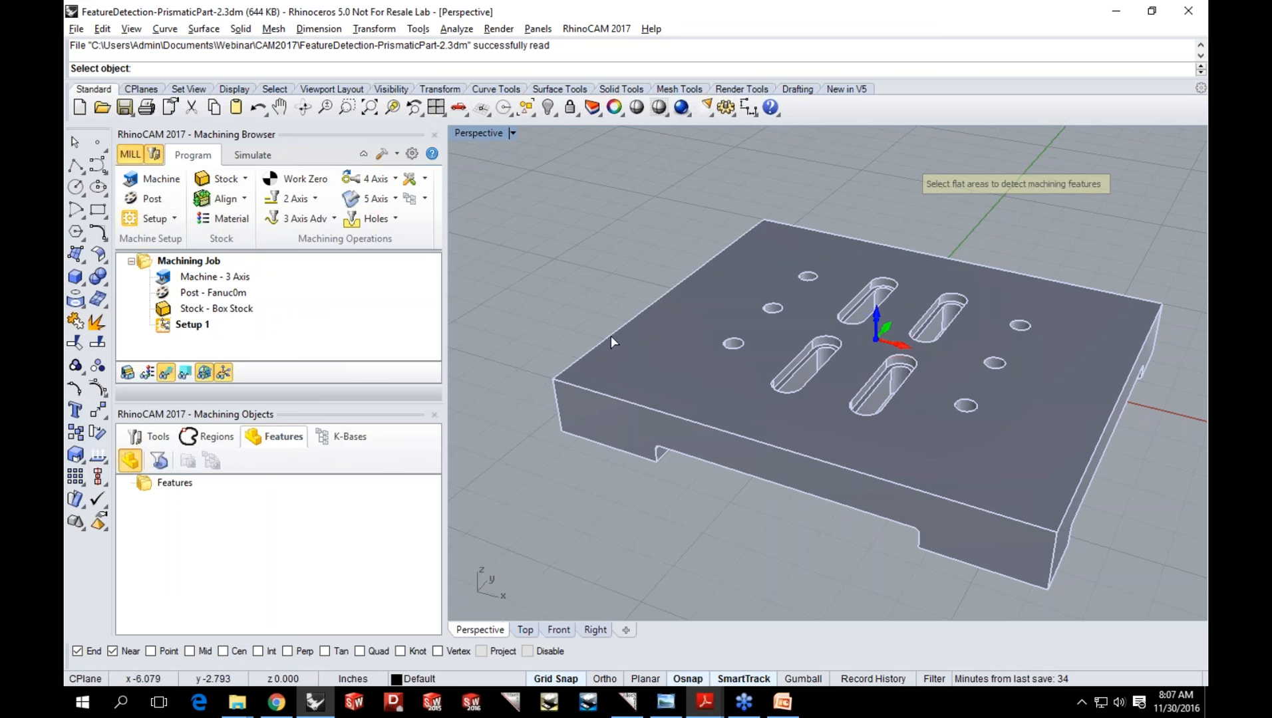
left_click(676, 381)
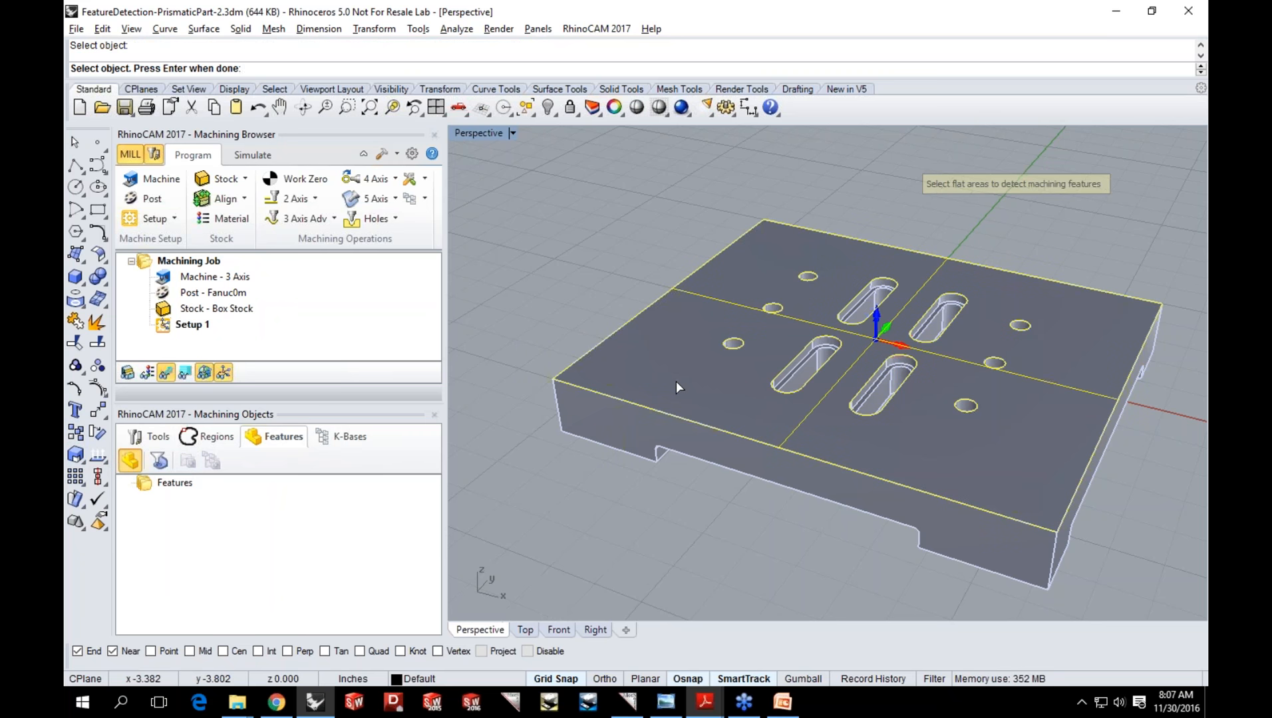
key("Return")
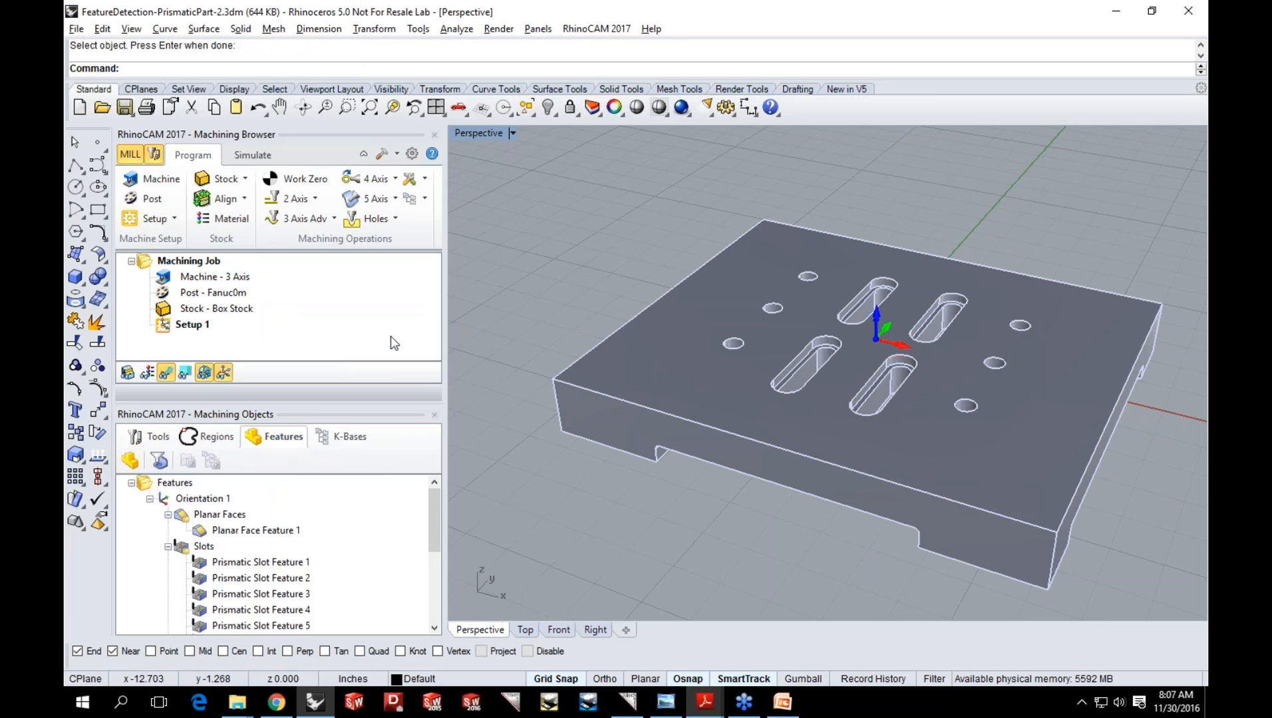
Dock the Machining Objects panel beside the Machining Browser and highlight the detected planar faces and slots on the part.
left_click_drag(365, 414, 452, 395)
left_click_drag(777, 417, 686, 410)
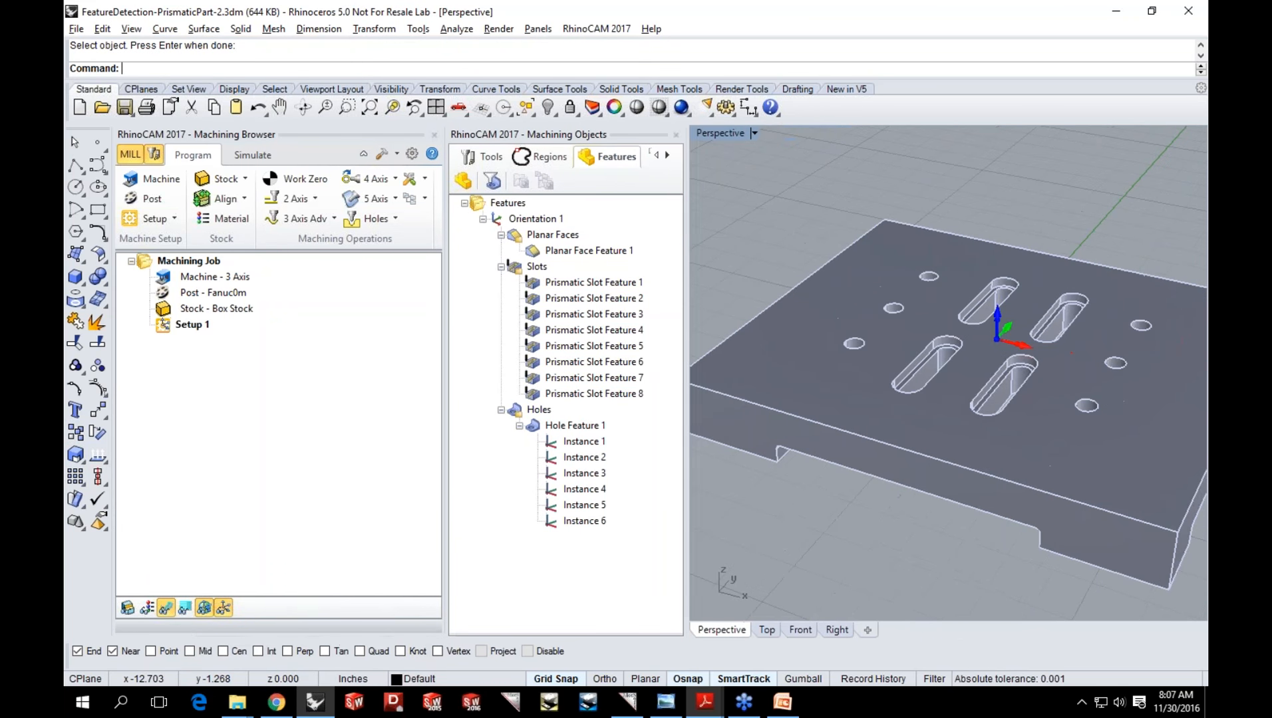
left_click(522, 238)
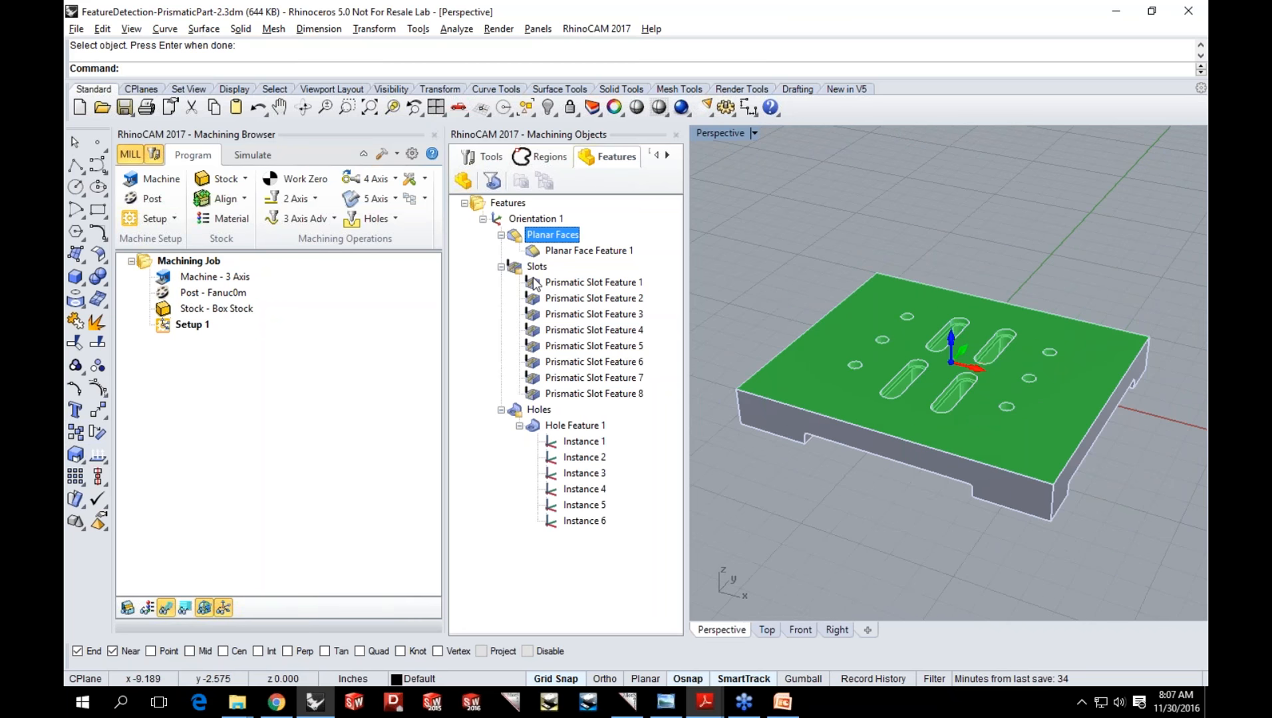
left_click(536, 267)
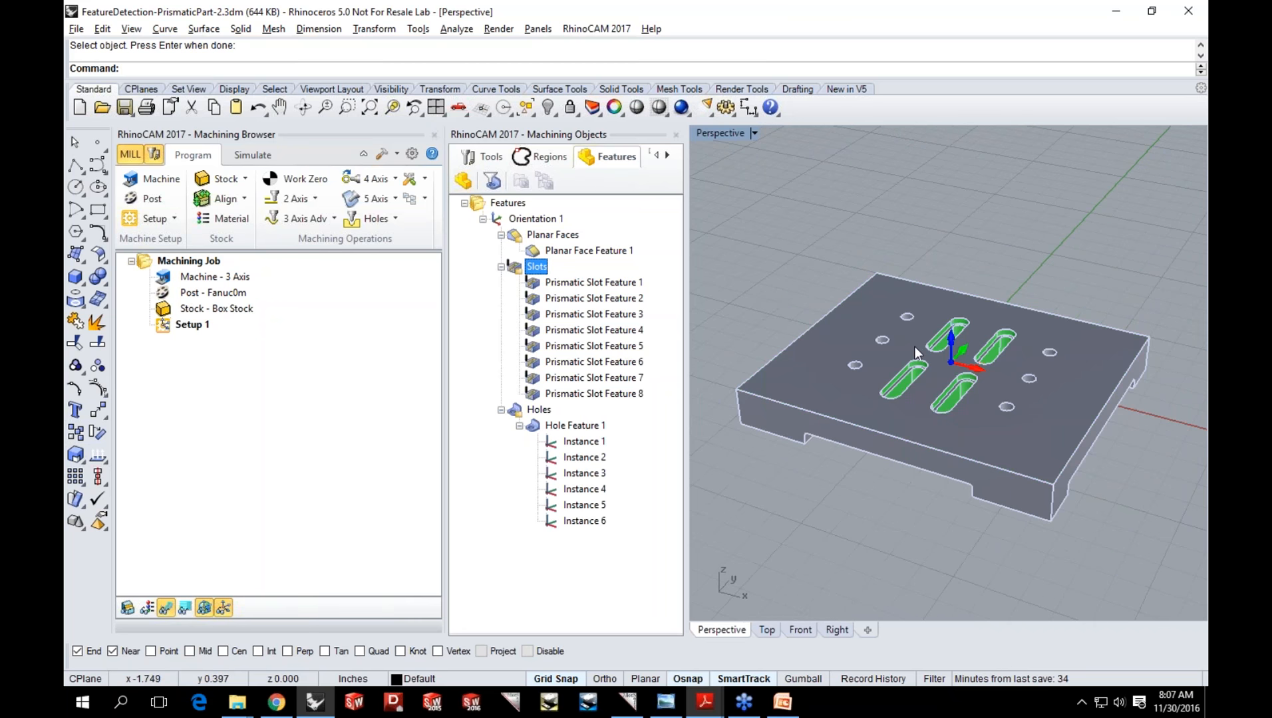
scroll(917, 365, "up", 2)
scroll(917, 364, "up", 5)
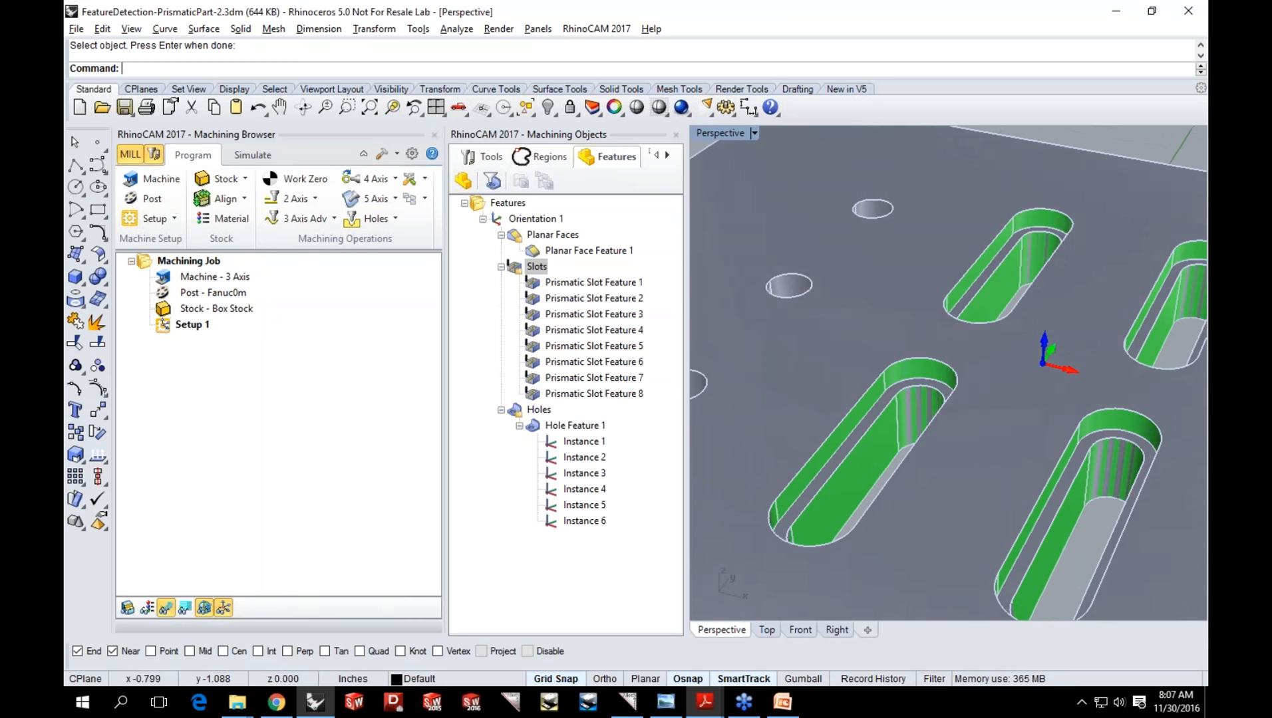
Highlight Prismatic Slot Features 1 to 8 one by one to see which slot walls each covers.
left_click(594, 282)
scroll(805, 318, "down", 4)
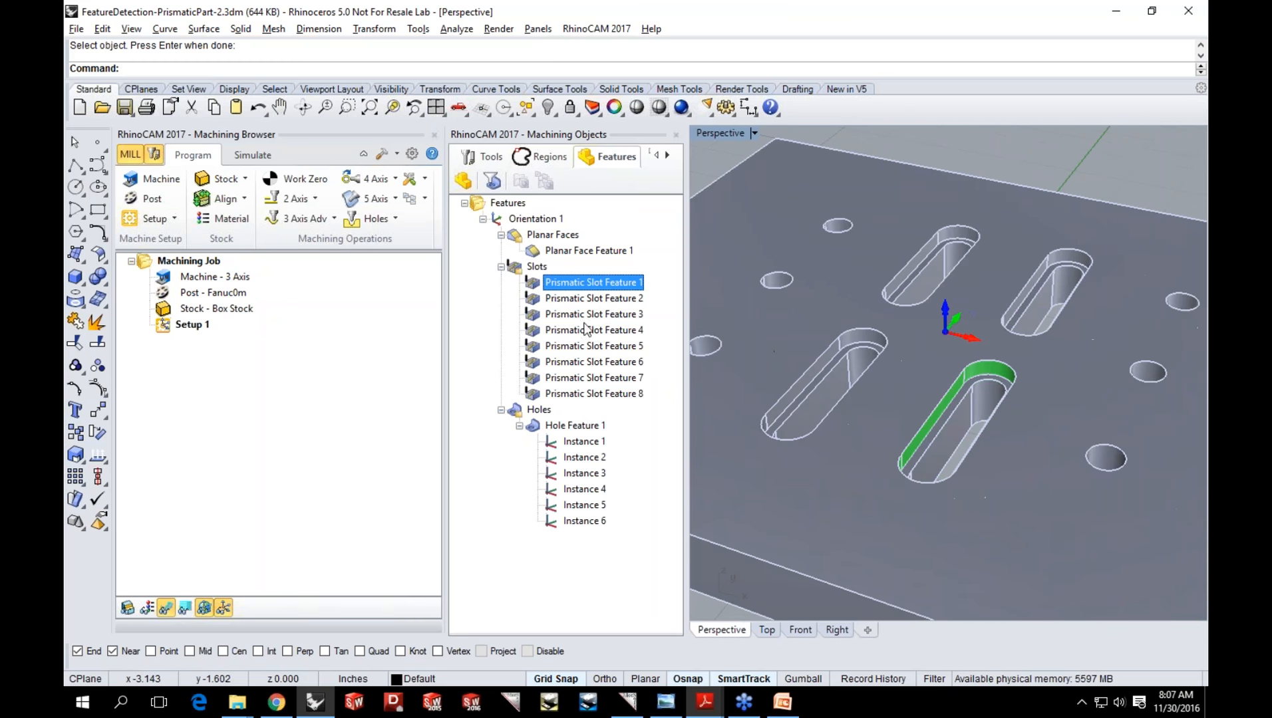
left_click(571, 303)
left_click(572, 316)
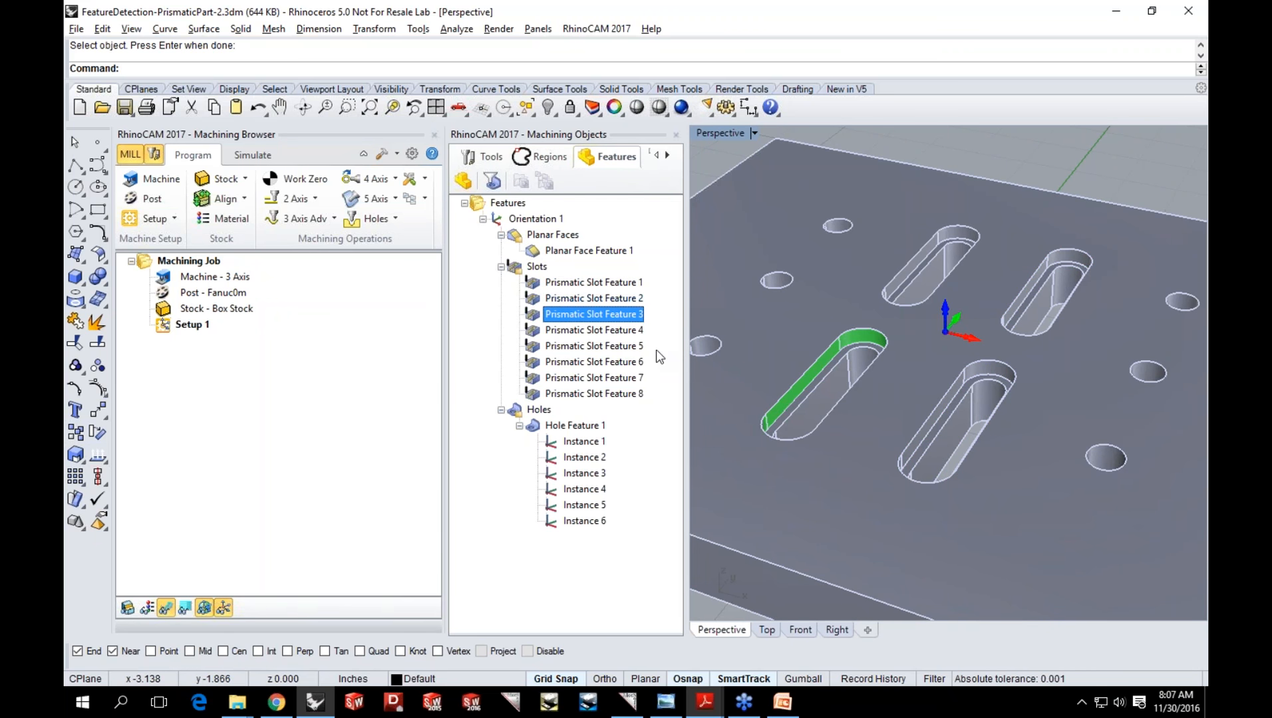
left_click(631, 330)
left_click(626, 346)
left_click(621, 363)
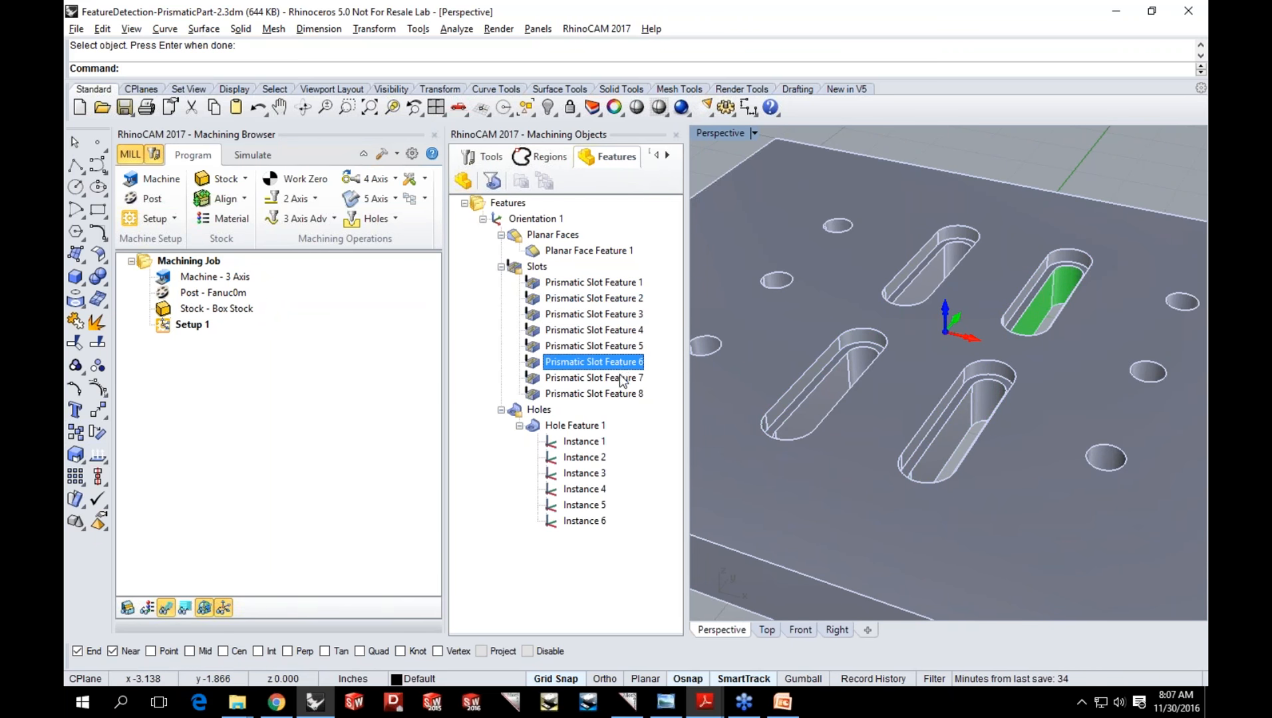
left_click(621, 377)
left_click(619, 393)
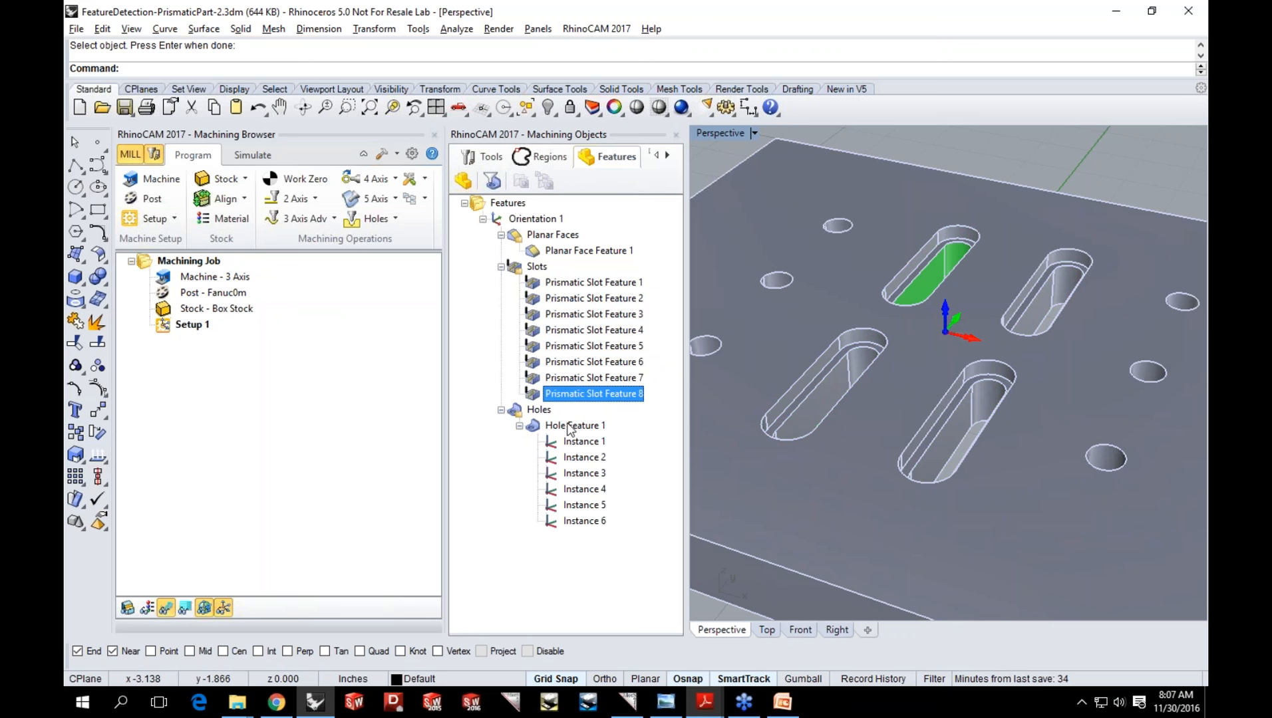
Highlight Hole Feature 1 and examine its grouped hole instances on the plate.
left_click(575, 425)
scroll(931, 409, "down", 3)
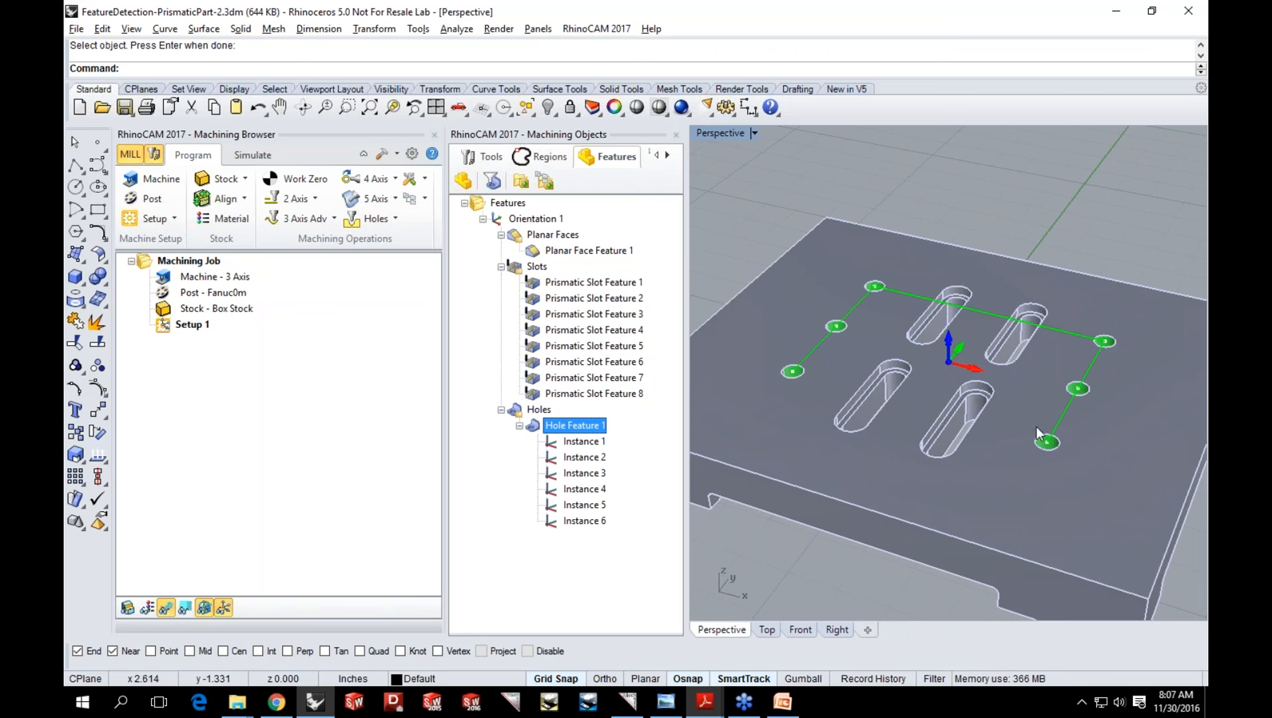
scroll(924, 342, "up", 2)
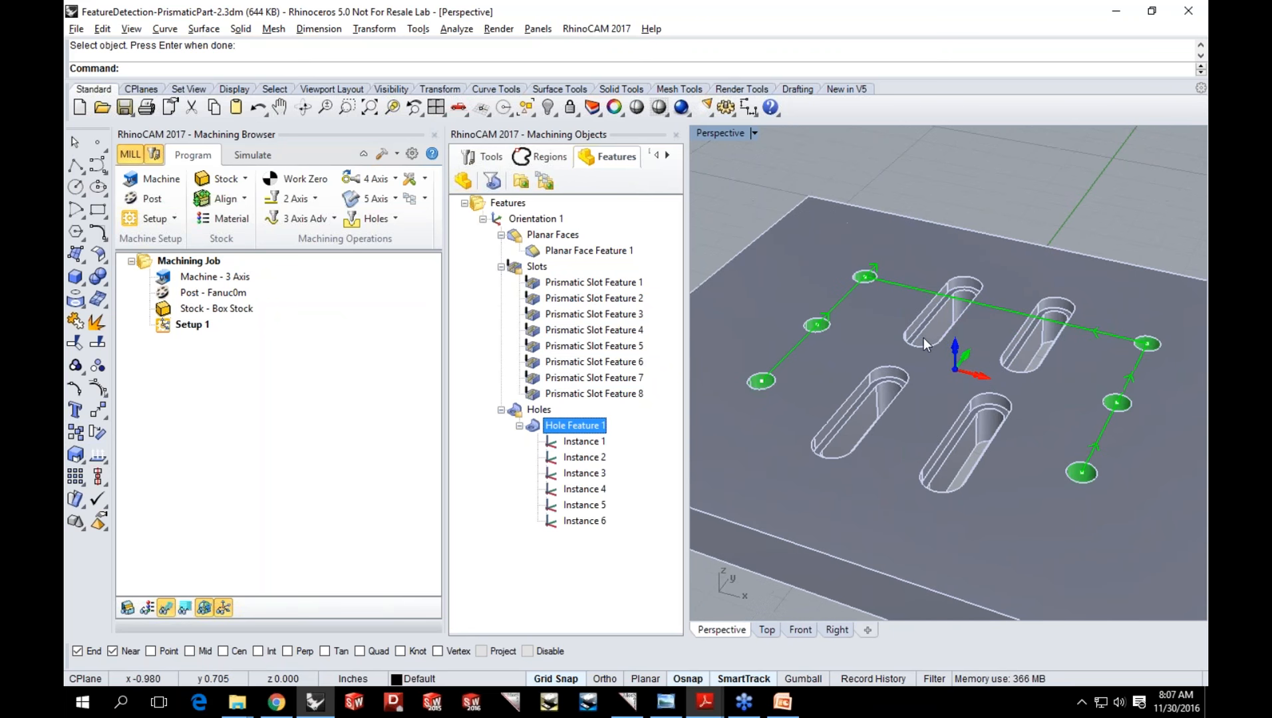
Generate a 2 1/2 Axis Slotting toolpath for Prismatic Slot Features 1 to 4 using the FLATMILL-1/2 INCH tool.
left_click(625, 286)
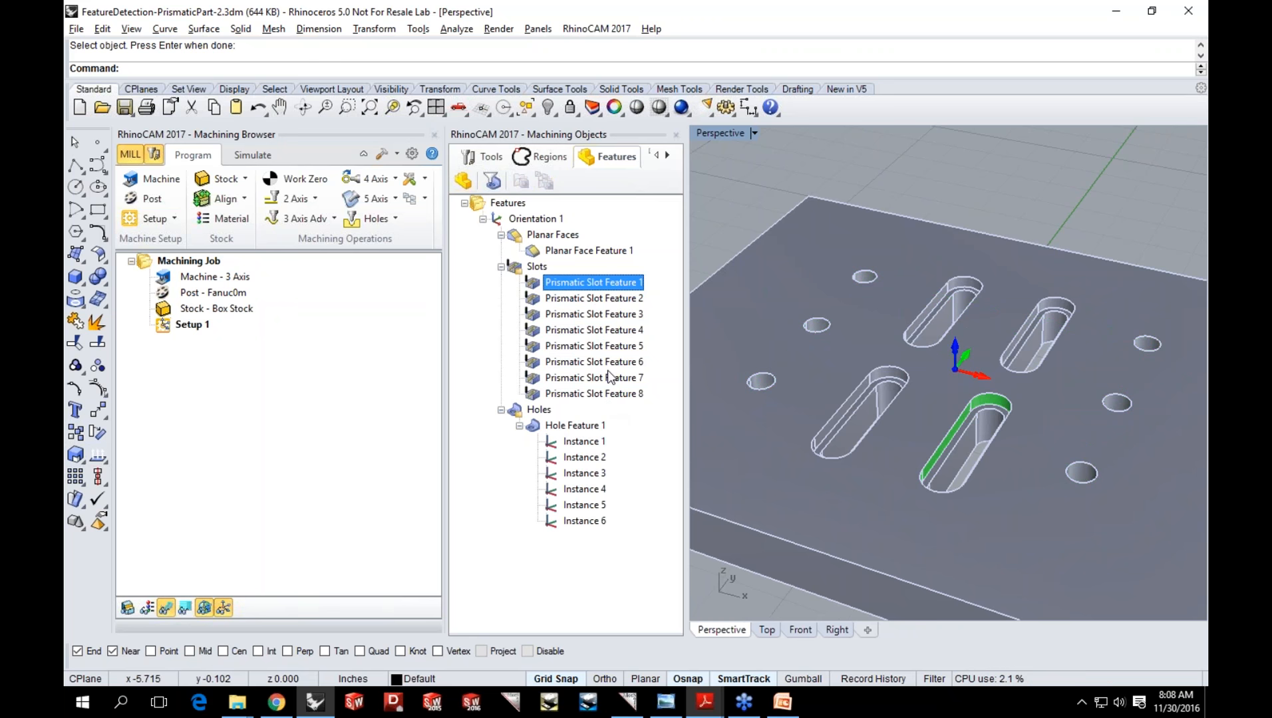
left_click(611, 332, "shift")
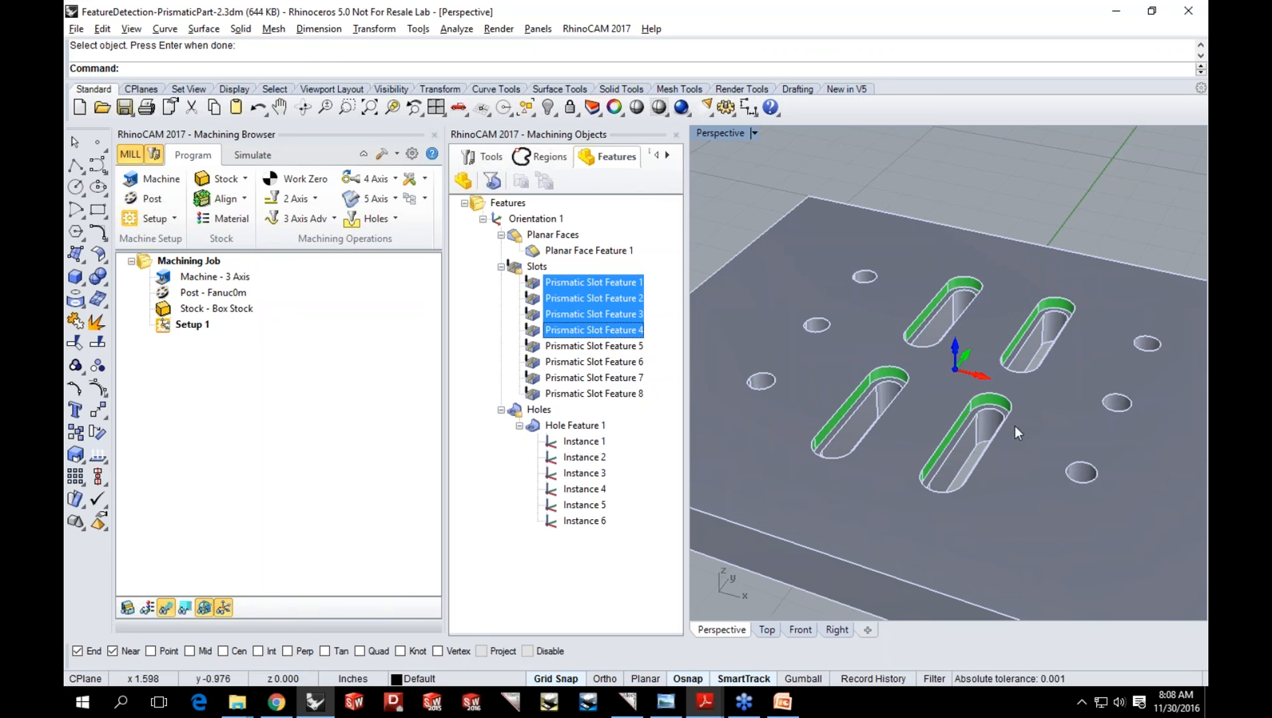
right_click(586, 284)
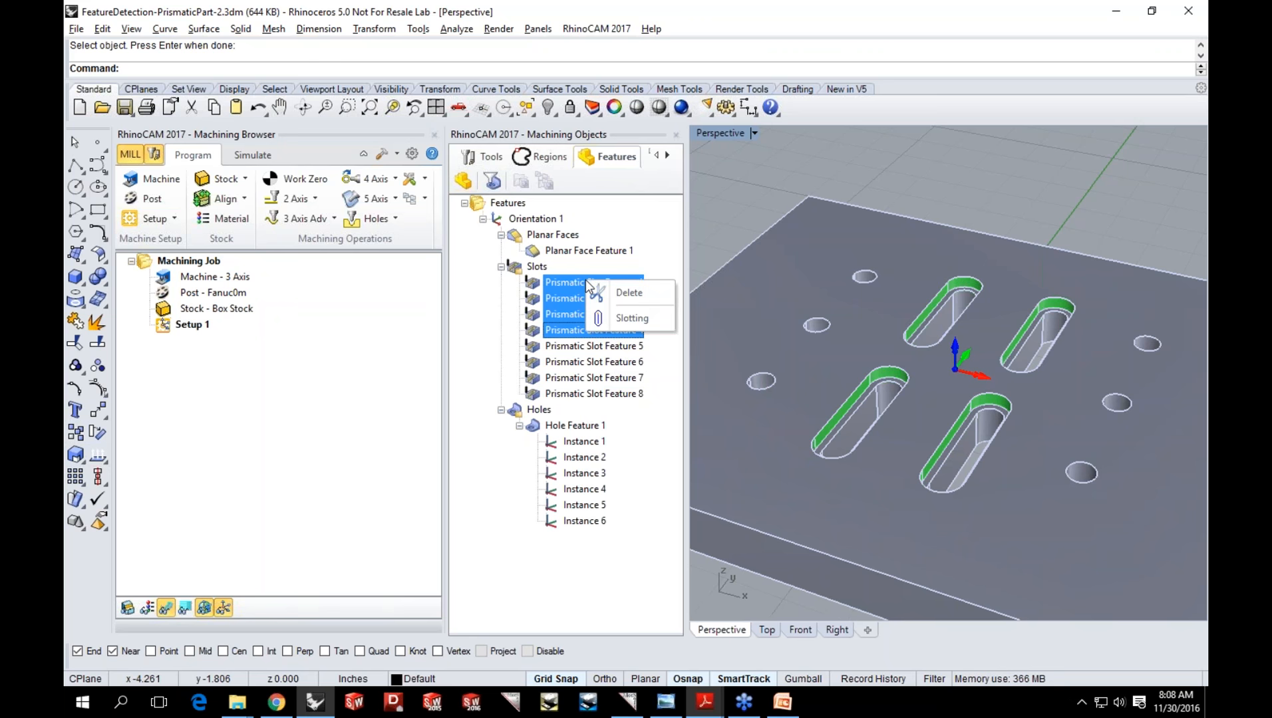
left_click(632, 318)
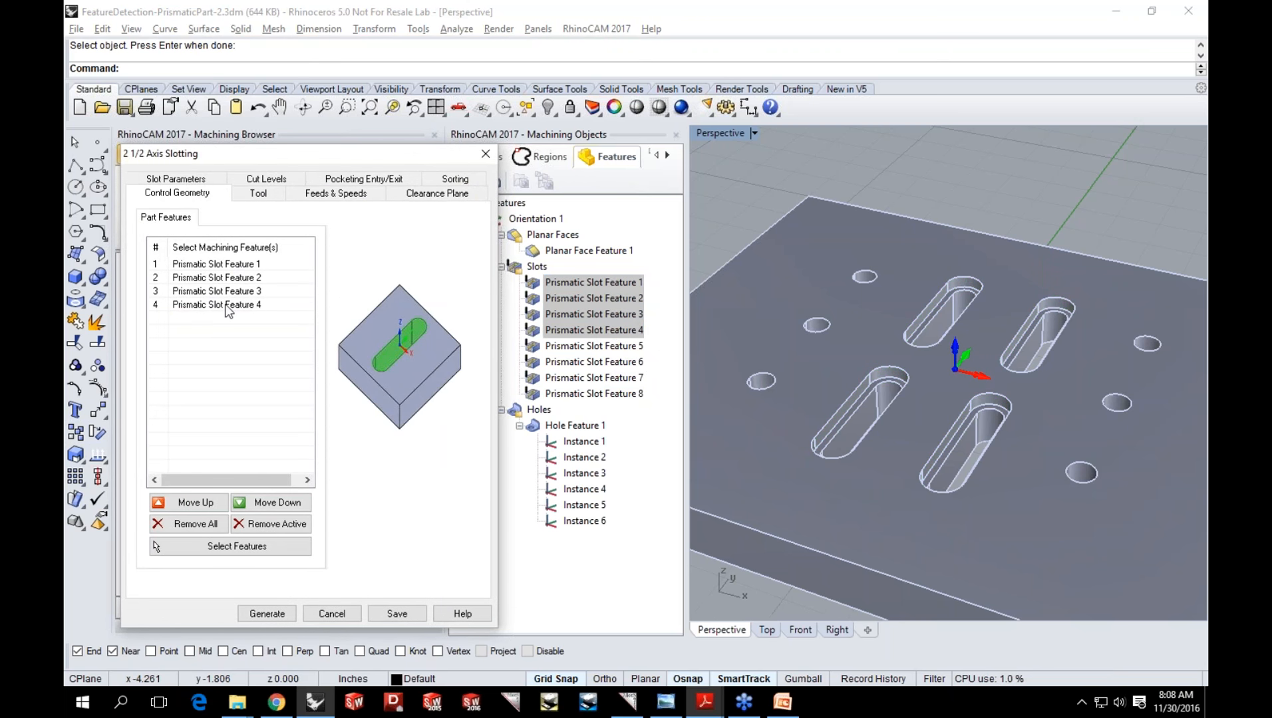
left_click(265, 195)
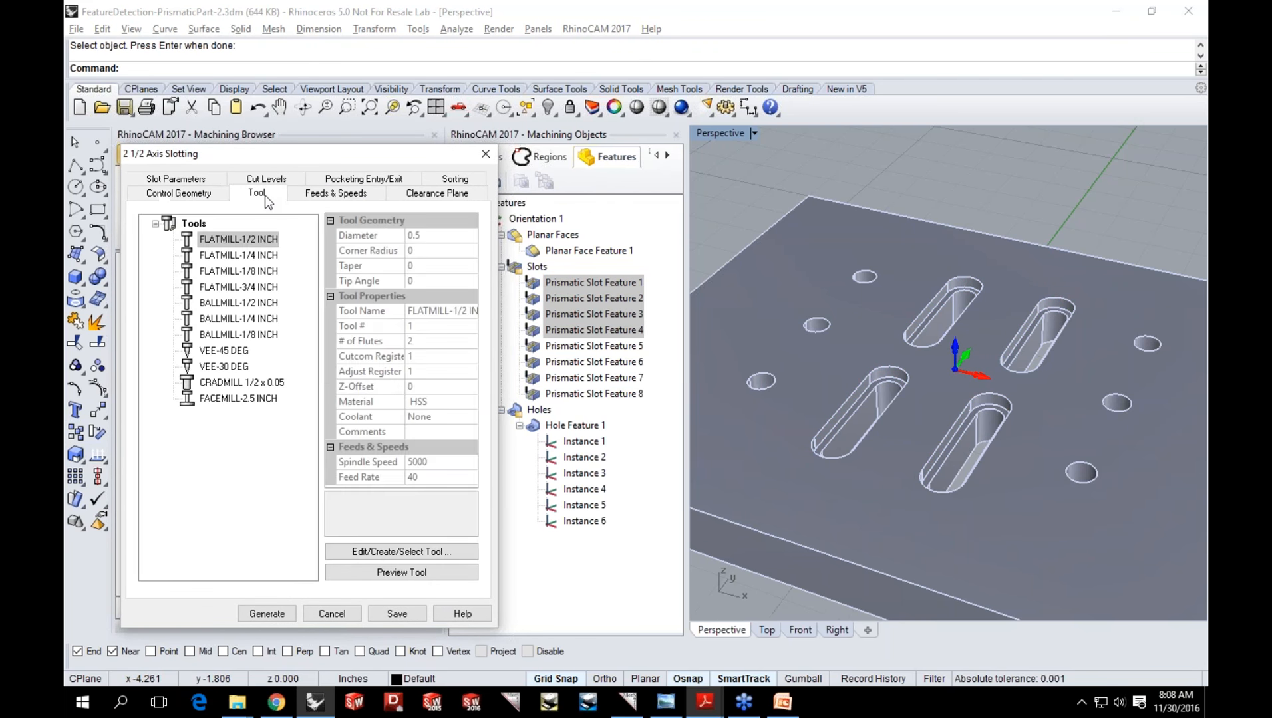
left_click(189, 242)
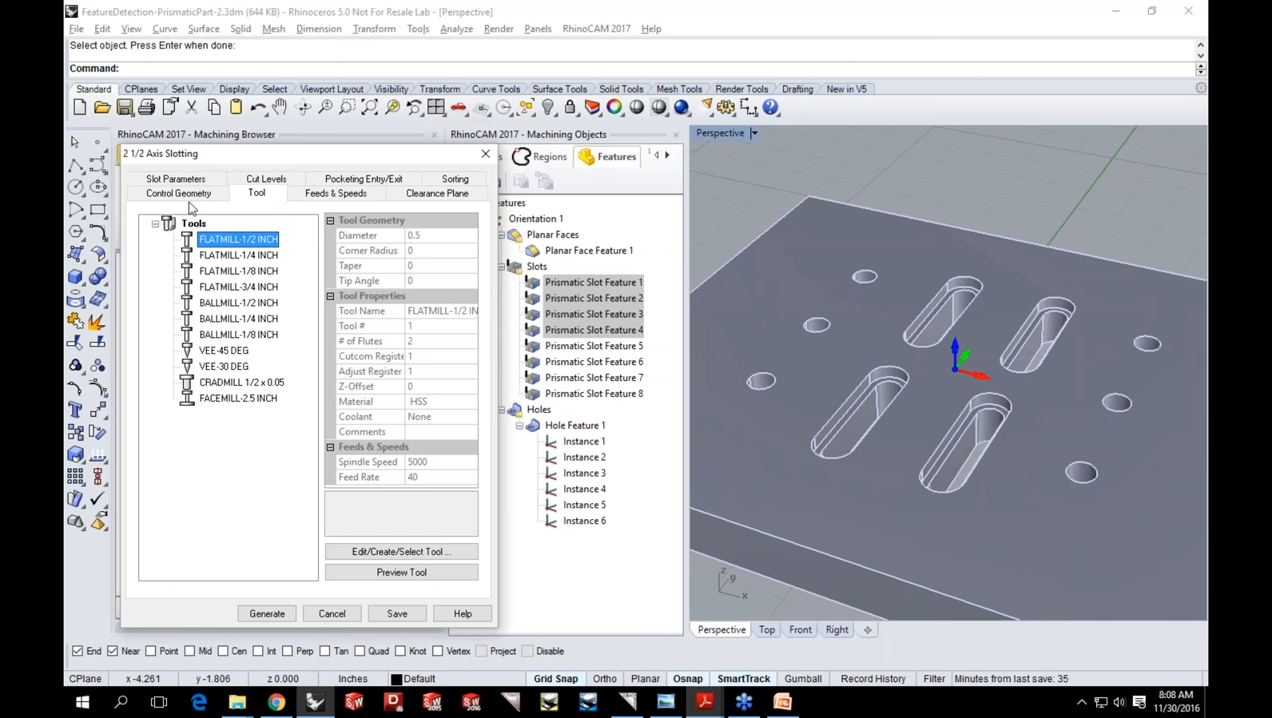
left_click(268, 614)
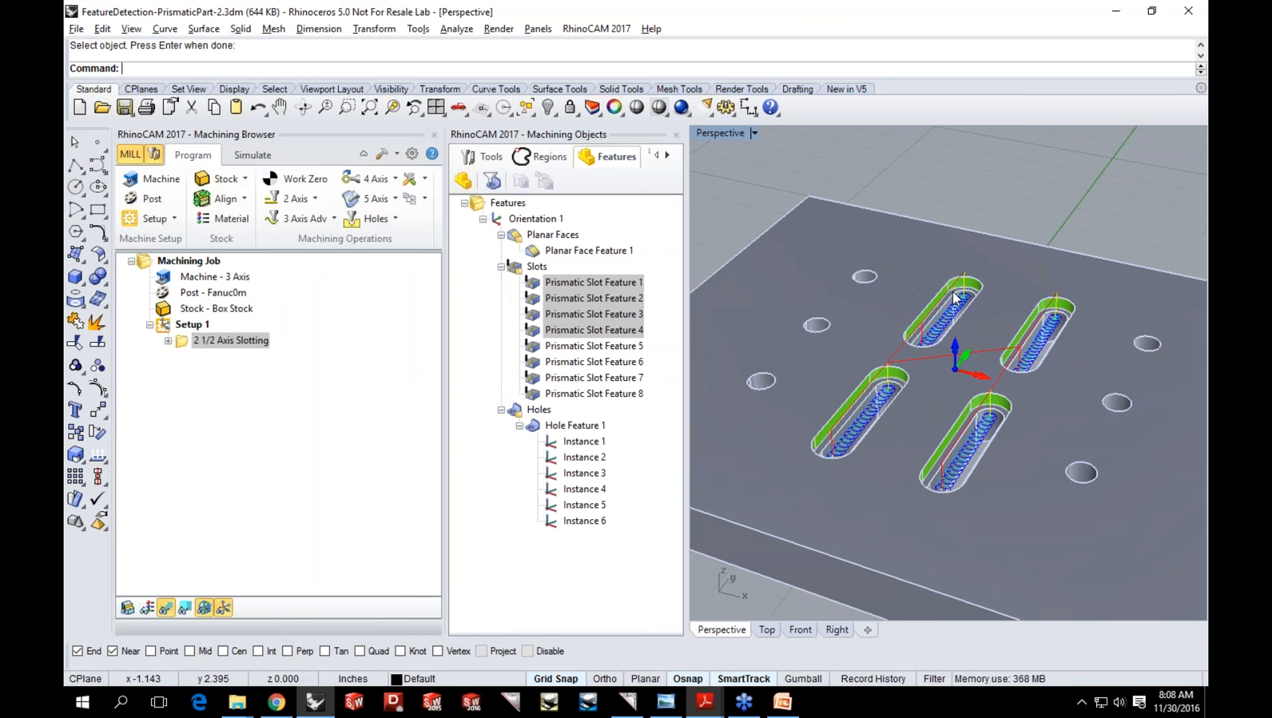
Examine the slotting toolpath inside one of the plate's slots up close.
scroll(960, 291, "up", 4)
scroll(960, 291, "up", 3)
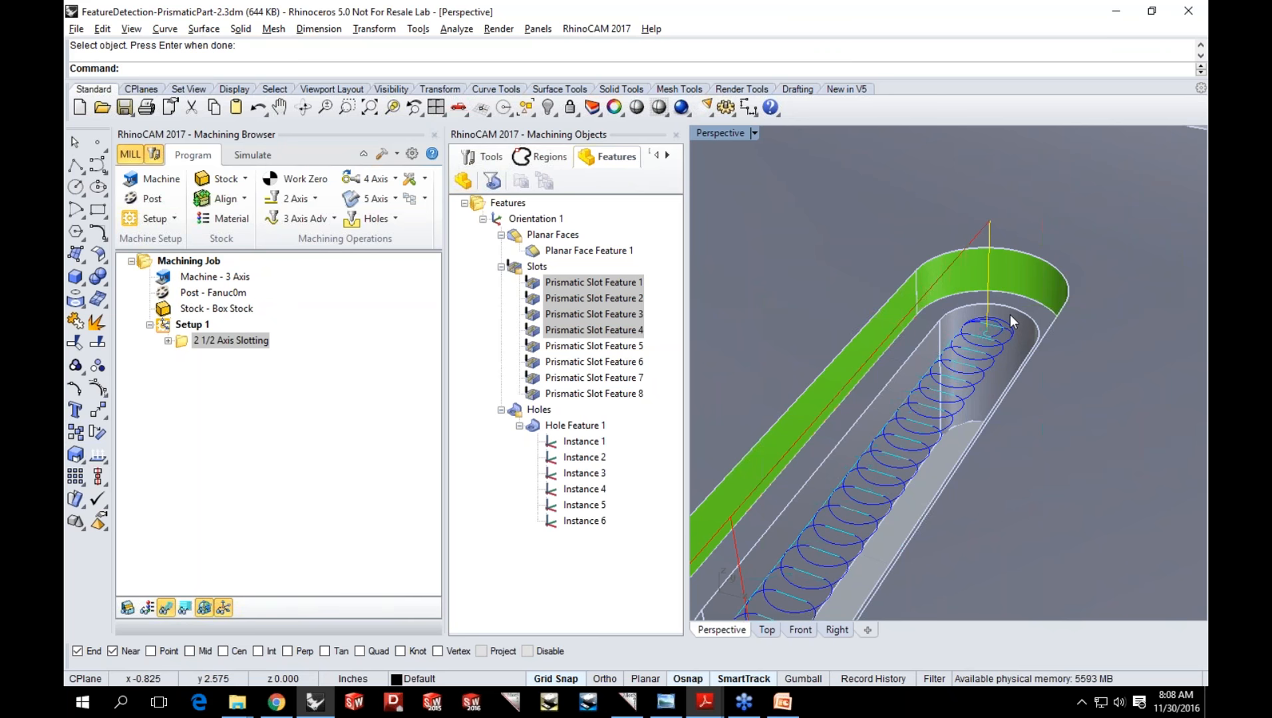
scroll(985, 323, "down", 3)
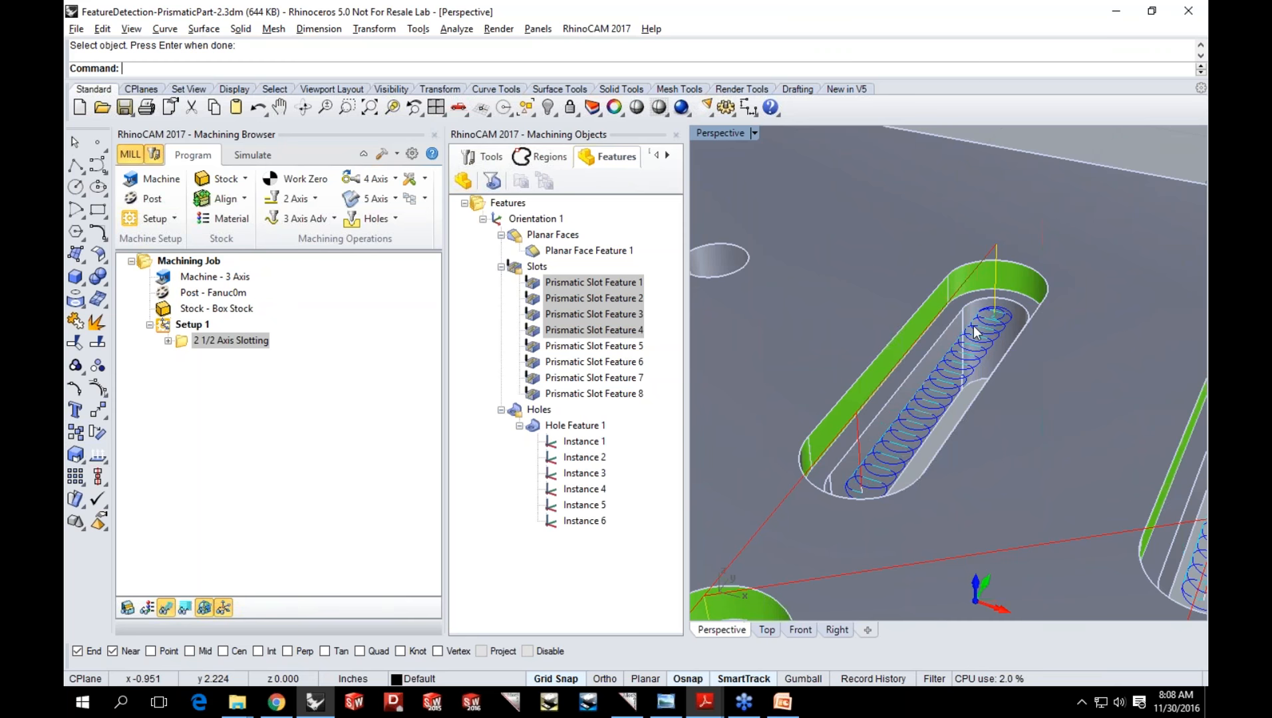
Generate a 2 1/2 Axis Slotting toolpath for Prismatic Slot Features 5 to 8 using the FLATMILL-1/2 INCH tool.
left_click(594, 347)
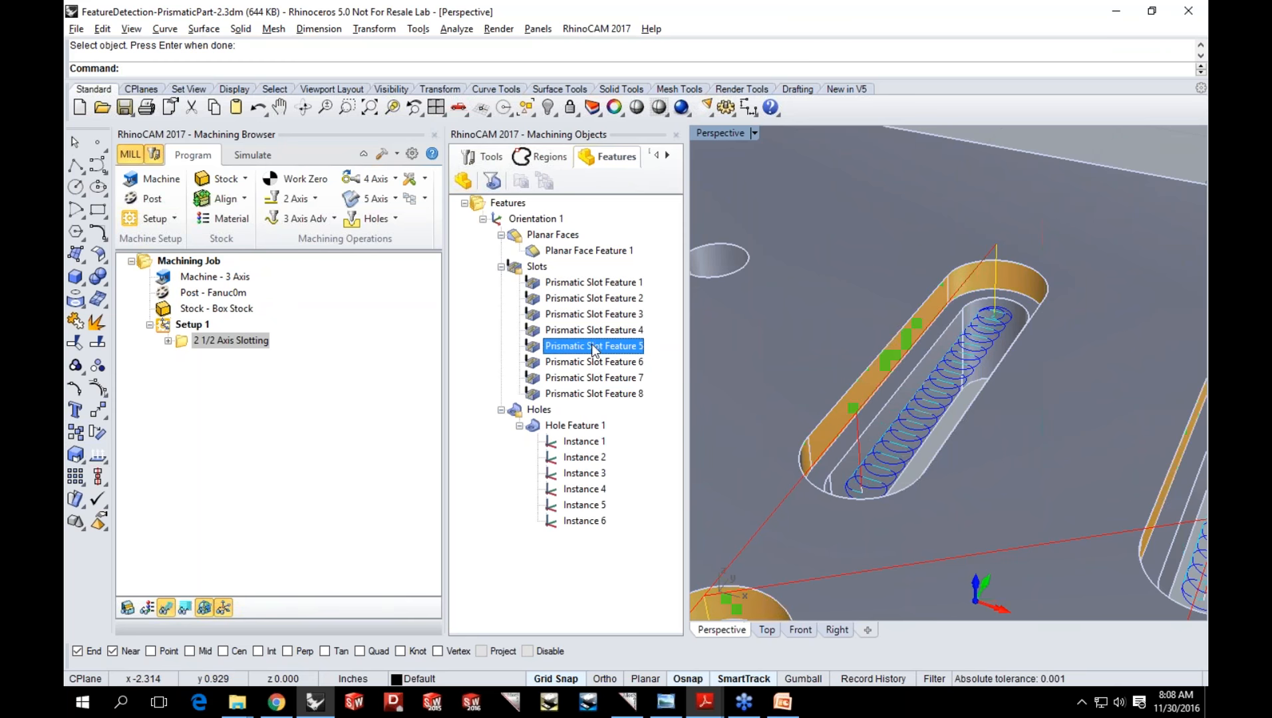
left_click(594, 394, "shift")
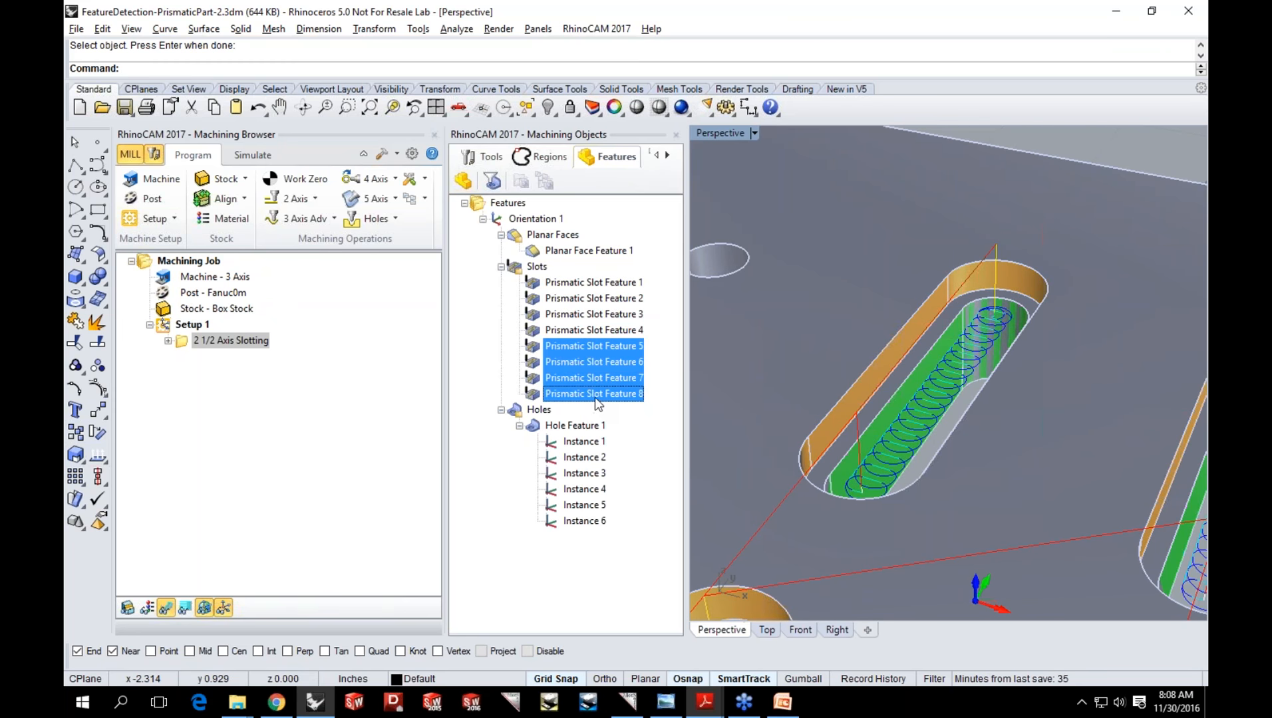
scroll(956, 326, "down", 1)
scroll(956, 326, "down", 1)
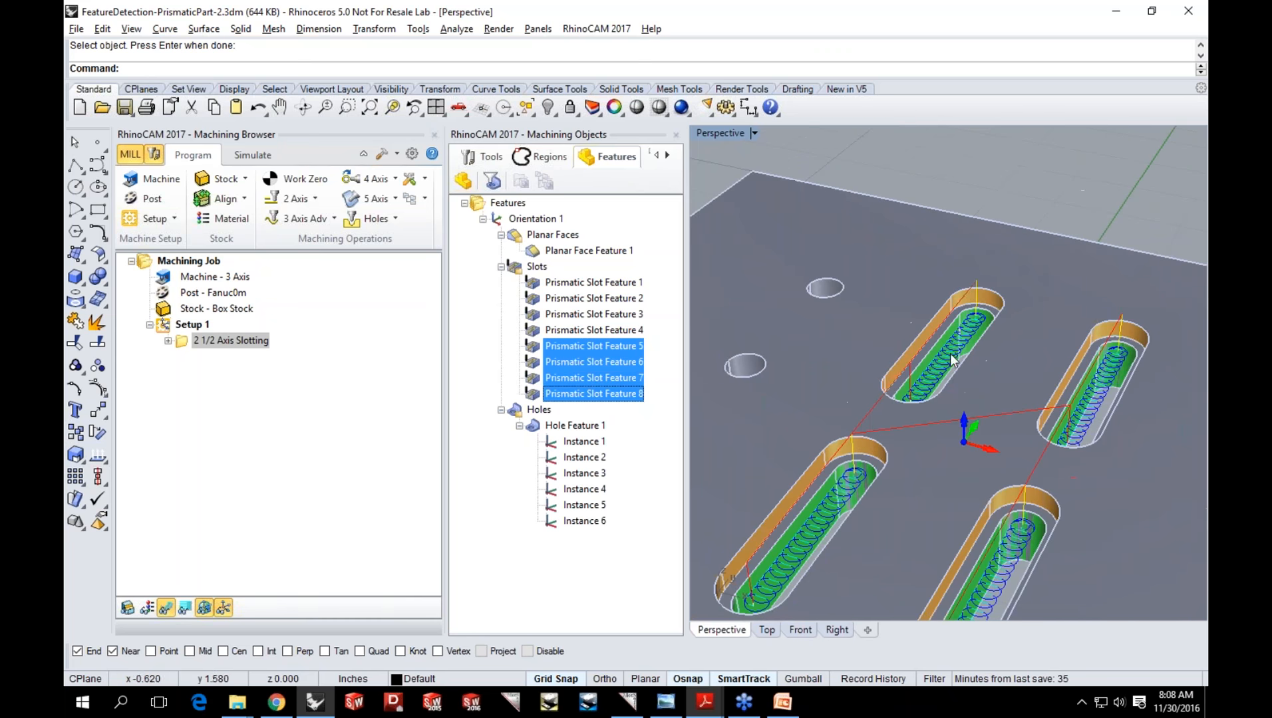
right_click(637, 349)
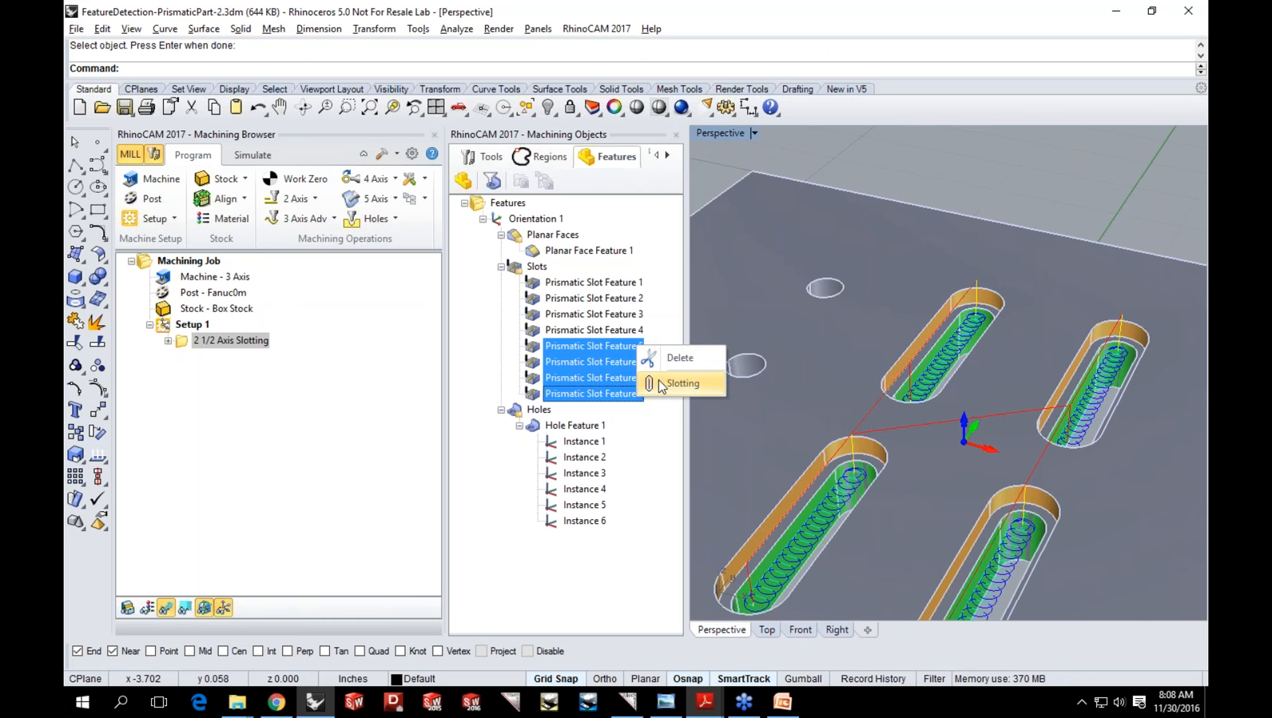
left_click(678, 384)
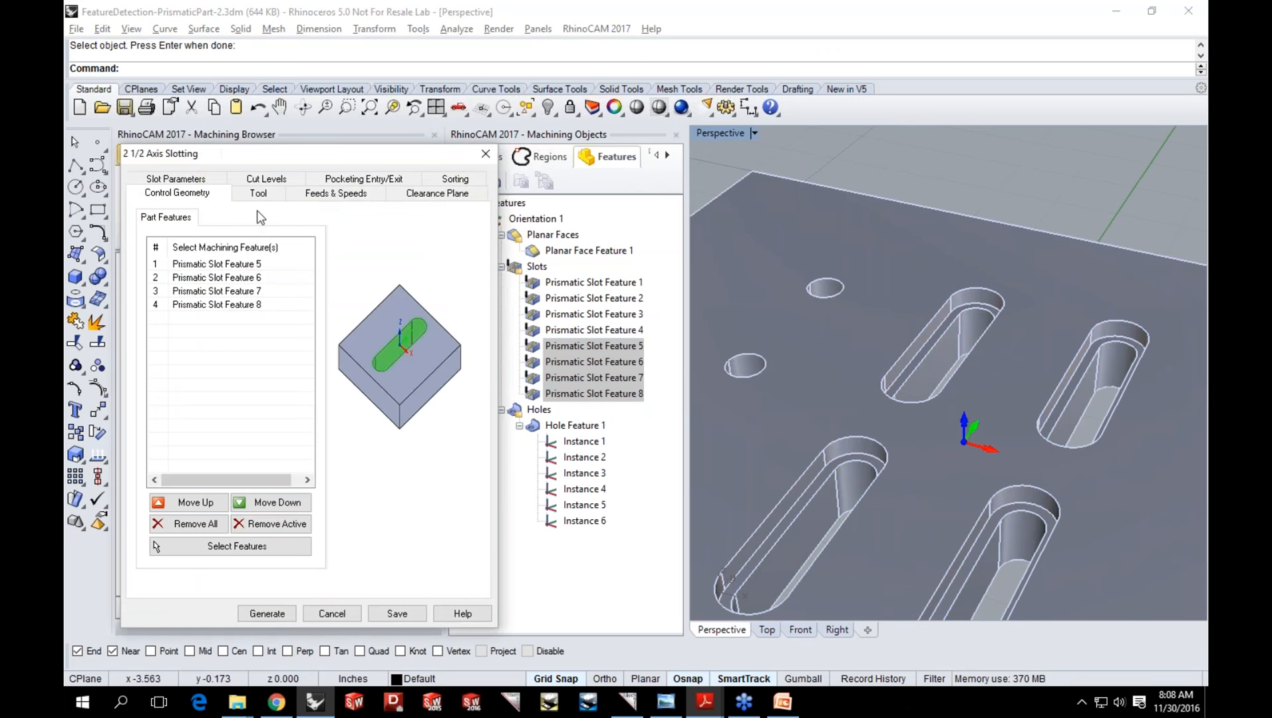
left_click(257, 193)
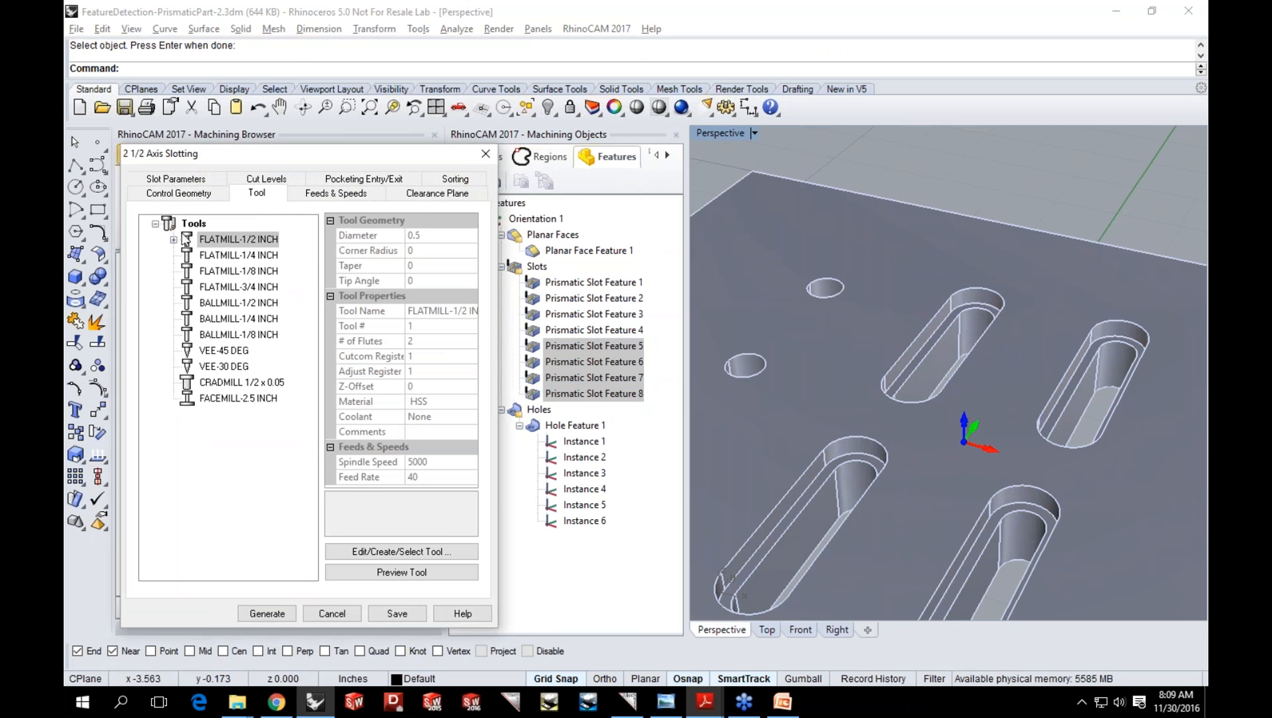
left_click(266, 614)
Examine the second slotting toolpath along the floor of the plate's narrower inner slots from several angles.
scroll(1004, 344, "up", 1)
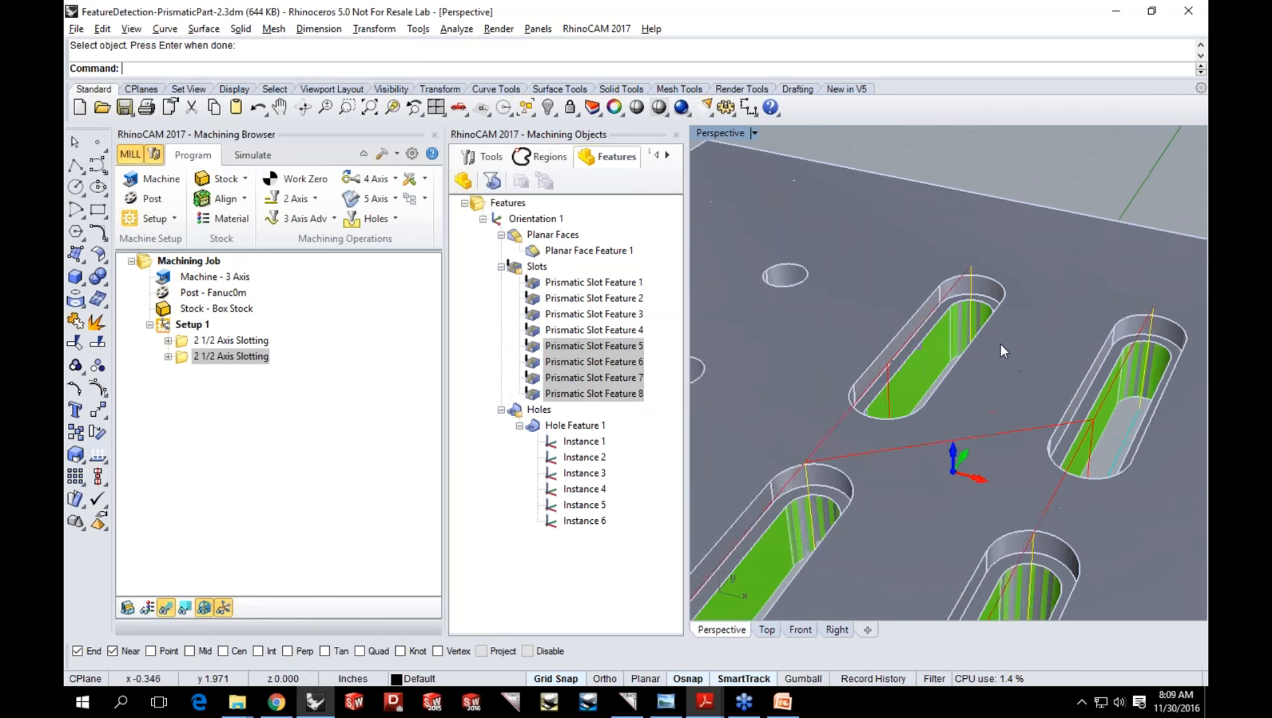
scroll(1000, 344, "up", 5)
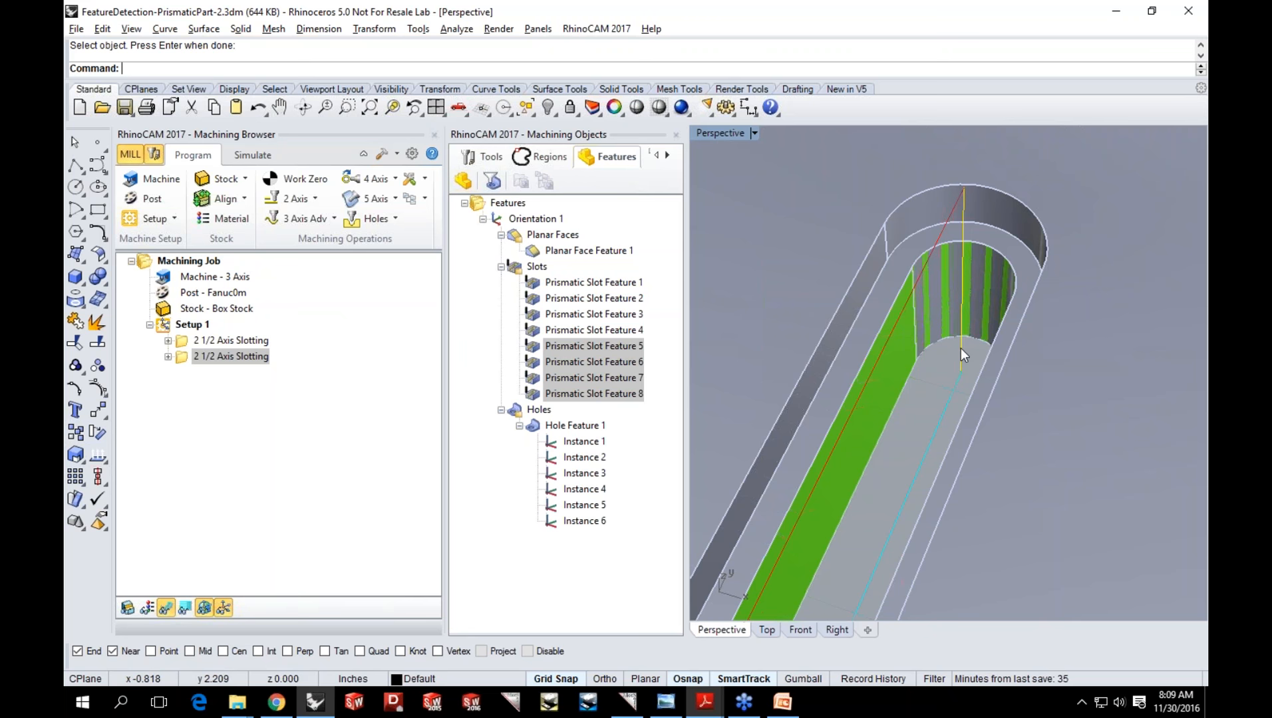
scroll(969, 334, "down", 3)
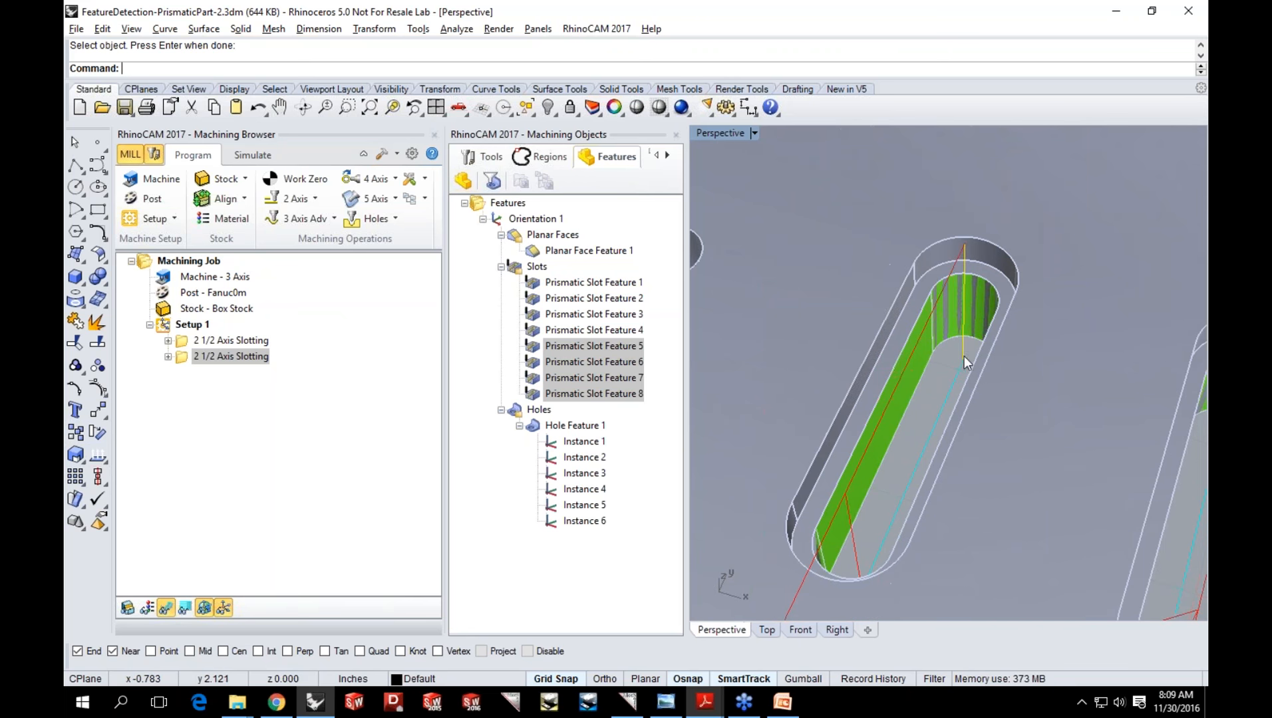
right_click_drag(895, 501, 942, 449)
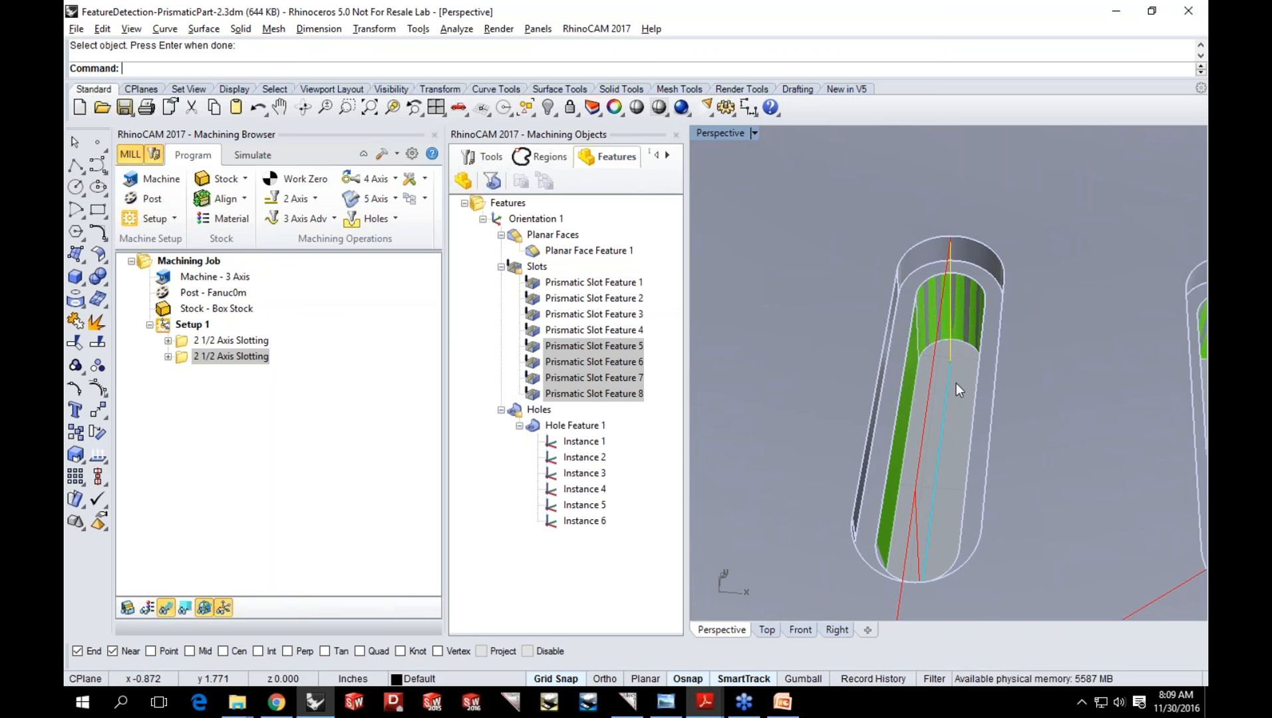
right_click_drag(944, 498, 918, 463)
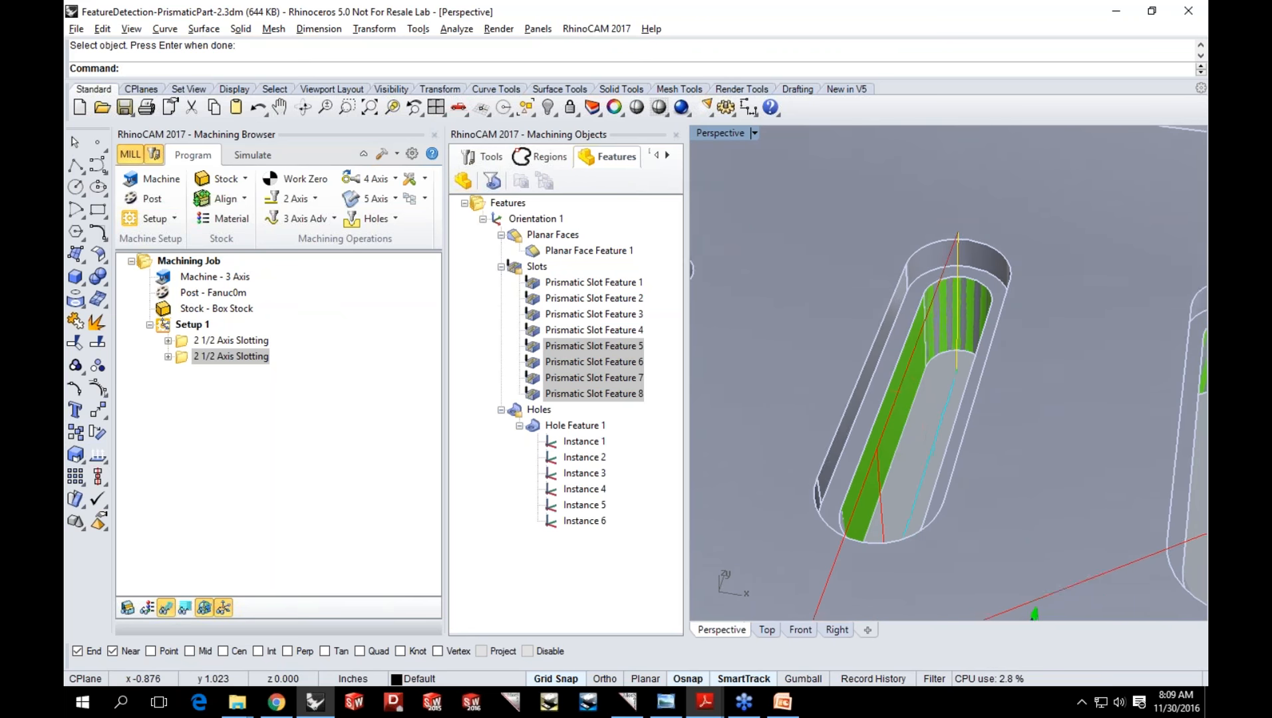
scroll(909, 399, "down", 3)
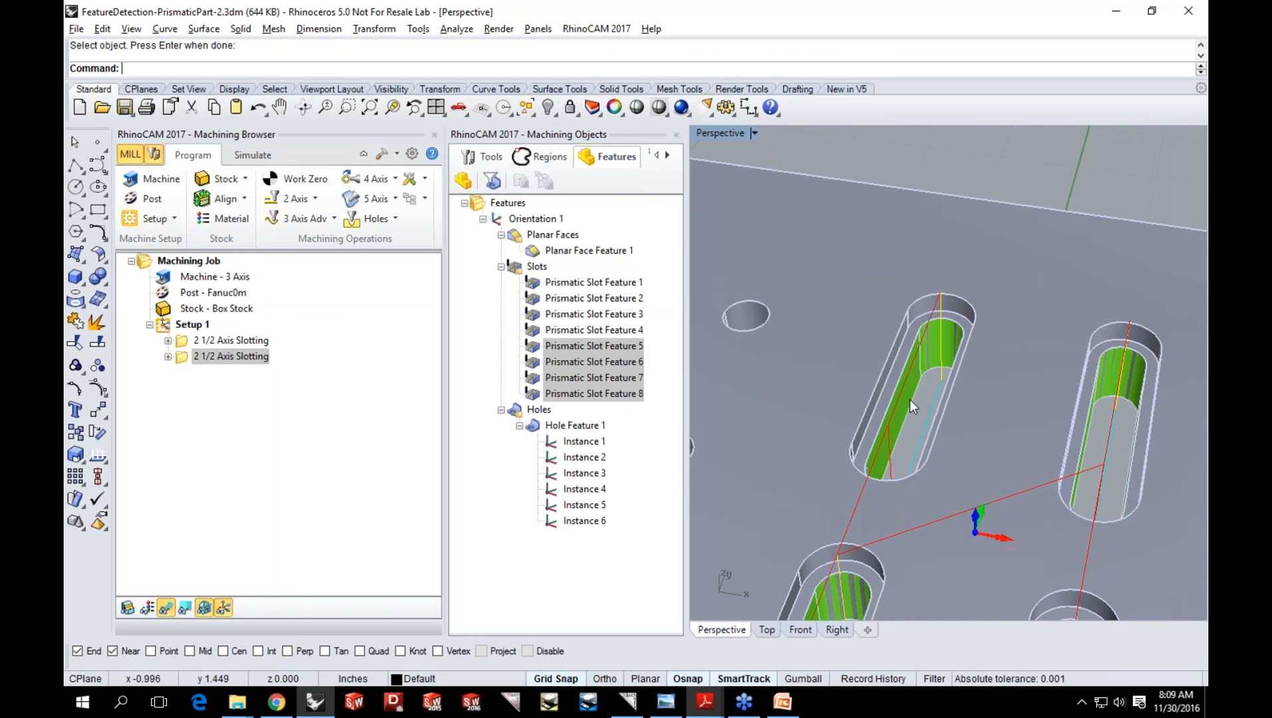
right_click_drag(908, 394, 943, 385)
scroll(875, 356, "up", 3)
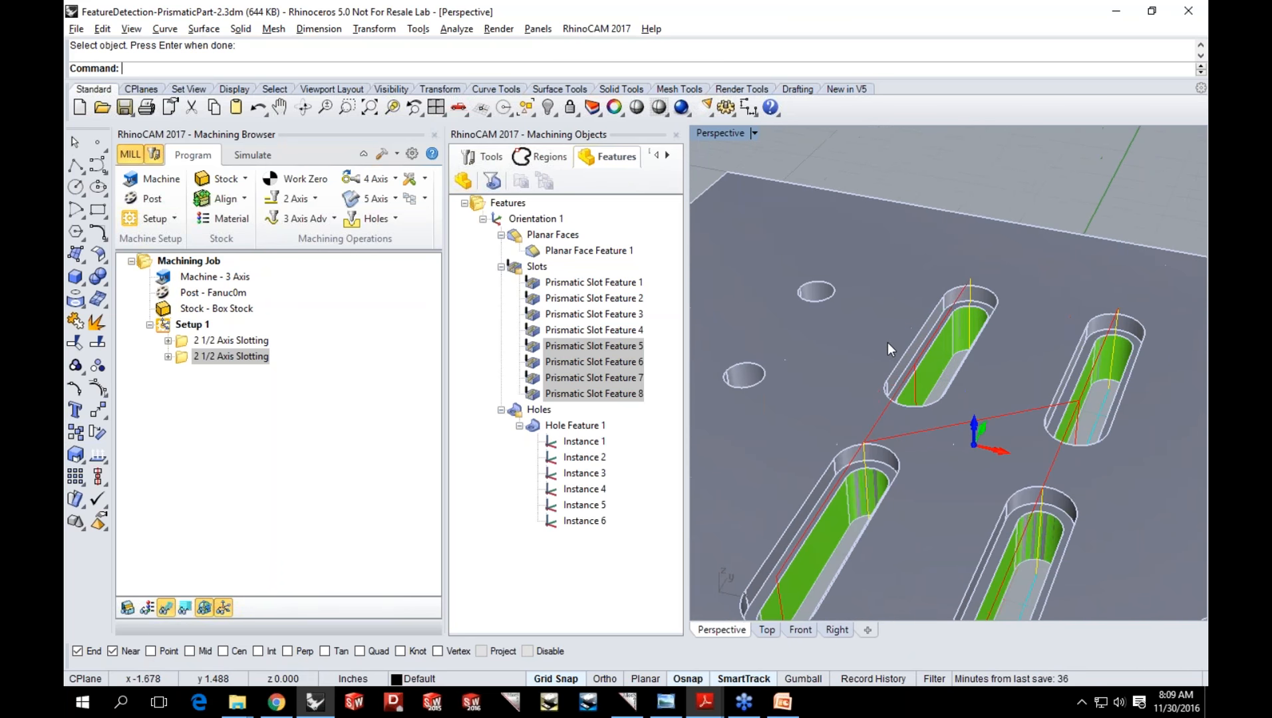
Display the first 2 1/2 Axis Slotting operation's toolpath and inspect its circular passes in the slots.
left_click(246, 341)
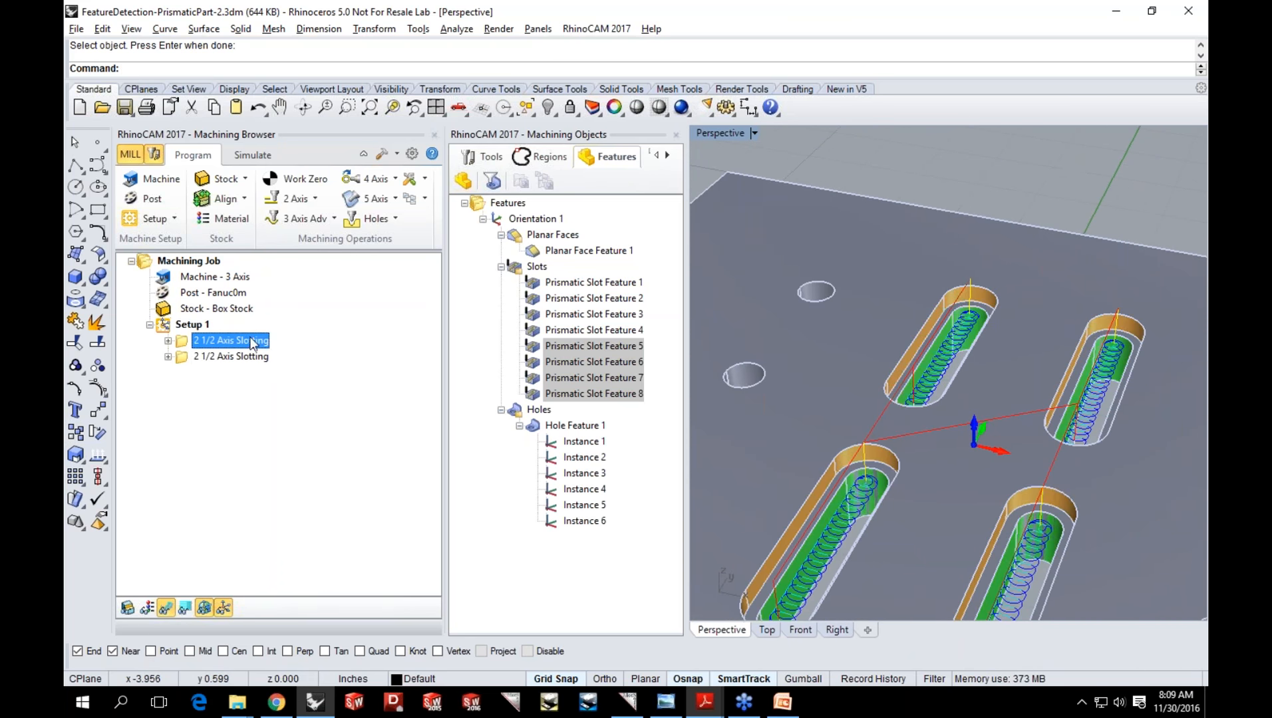
scroll(958, 320, "up", 5)
scroll(969, 337, "up", 5)
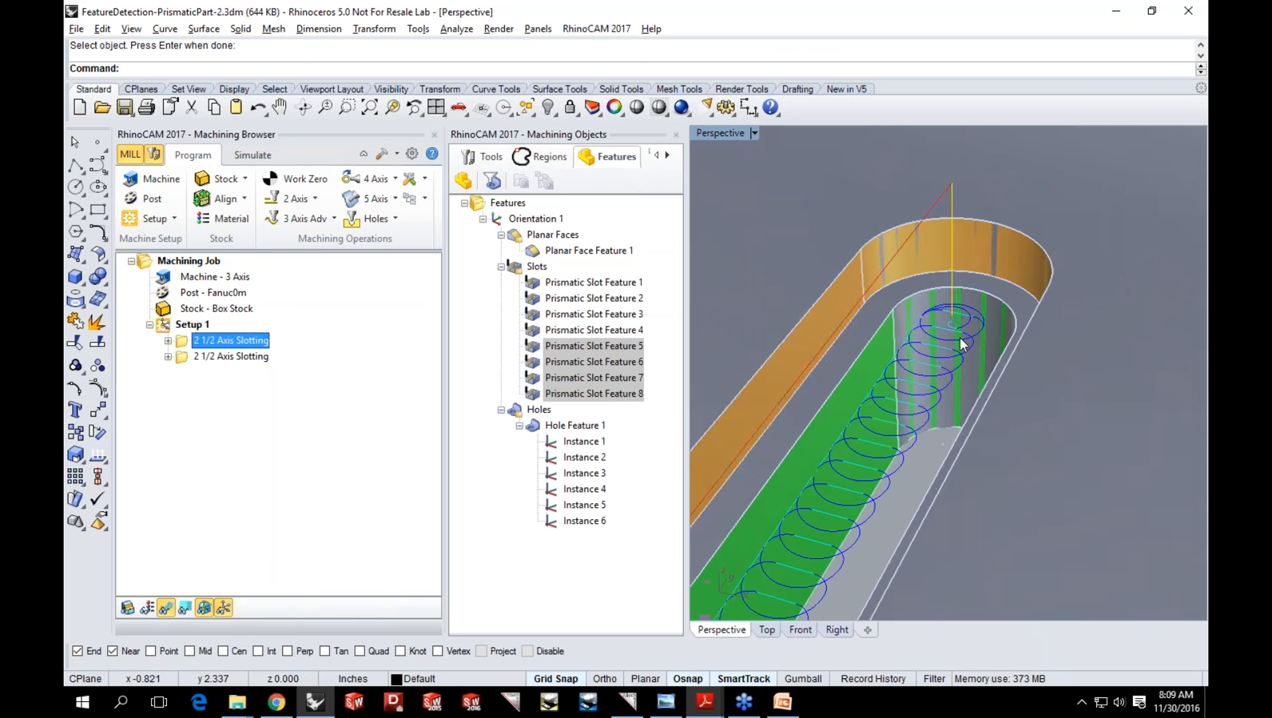
scroll(971, 346, "down", 10)
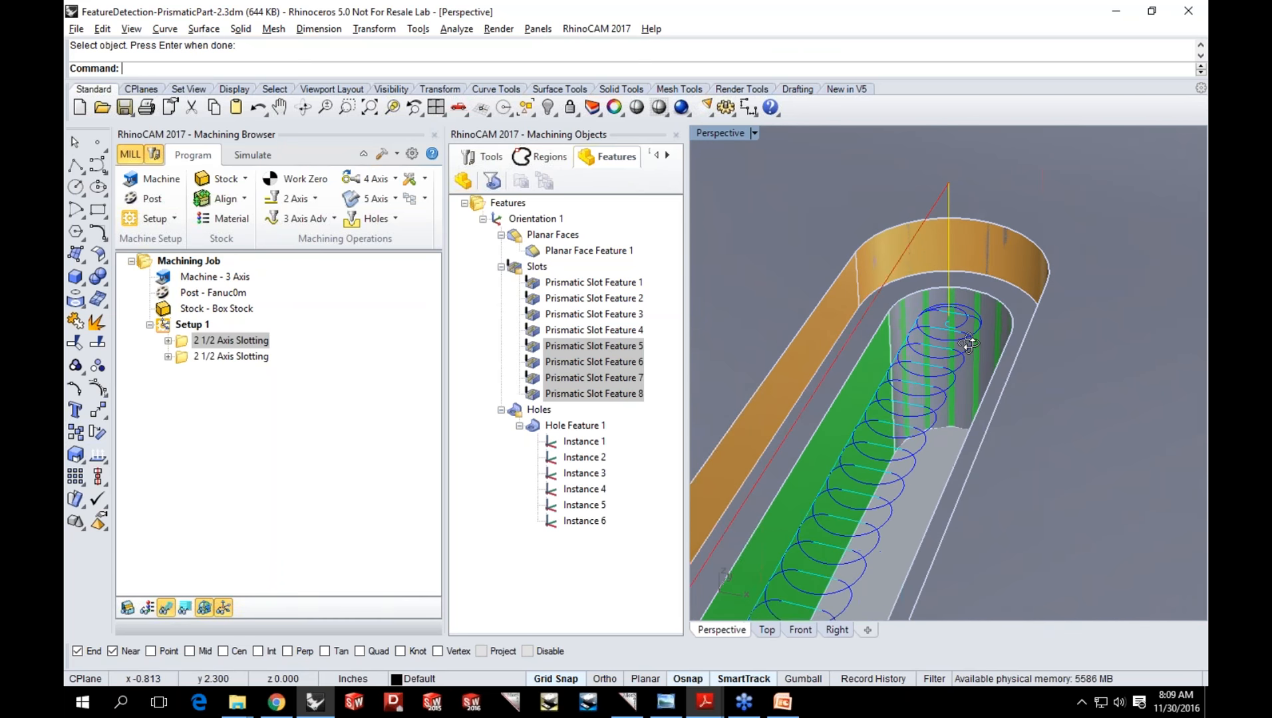
scroll(916, 312, "down", 4)
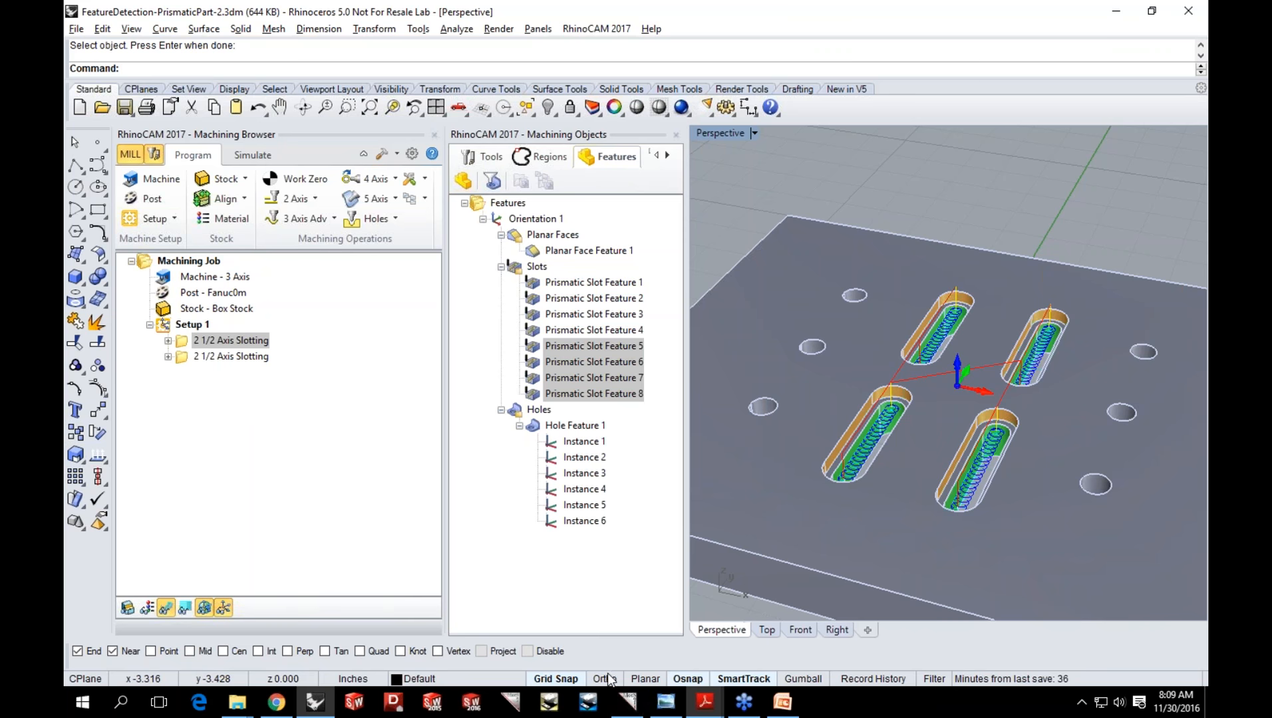
Switch to VisualCAM with its machining programming tools shown and open the part file Part-Cavity.vcp.
left_click(627, 702)
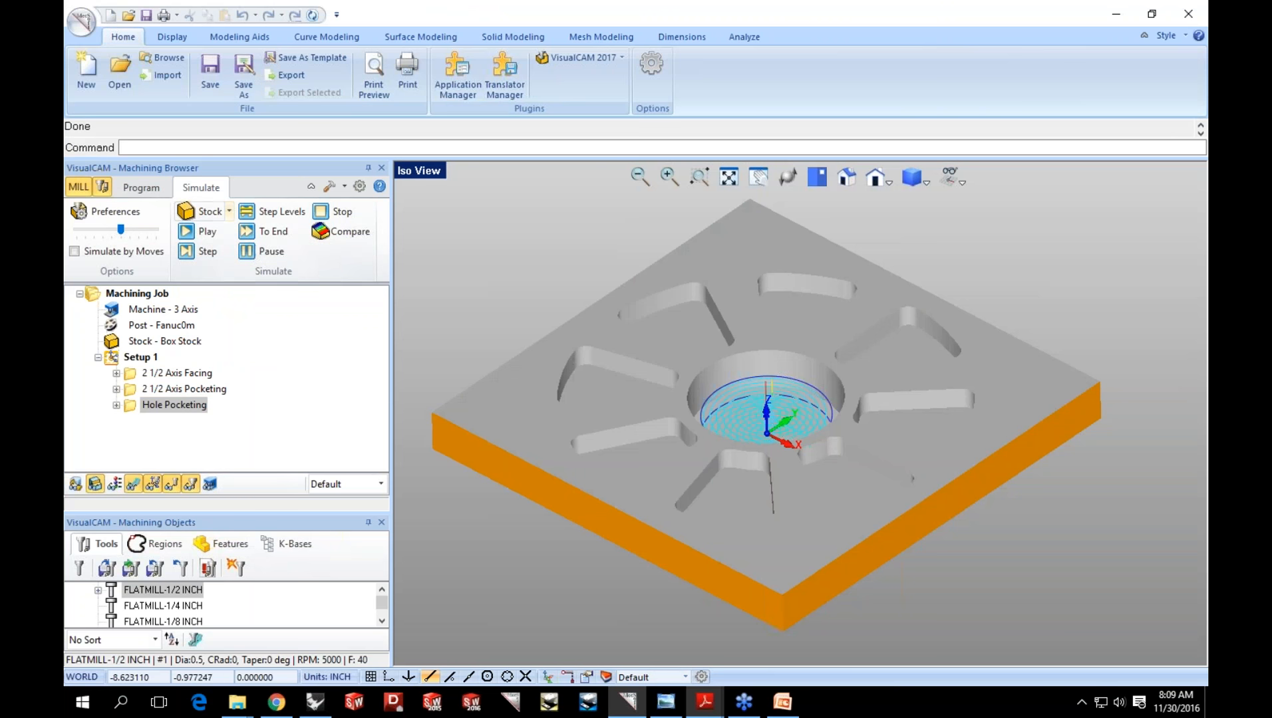
left_click(138, 189)
left_click(117, 81)
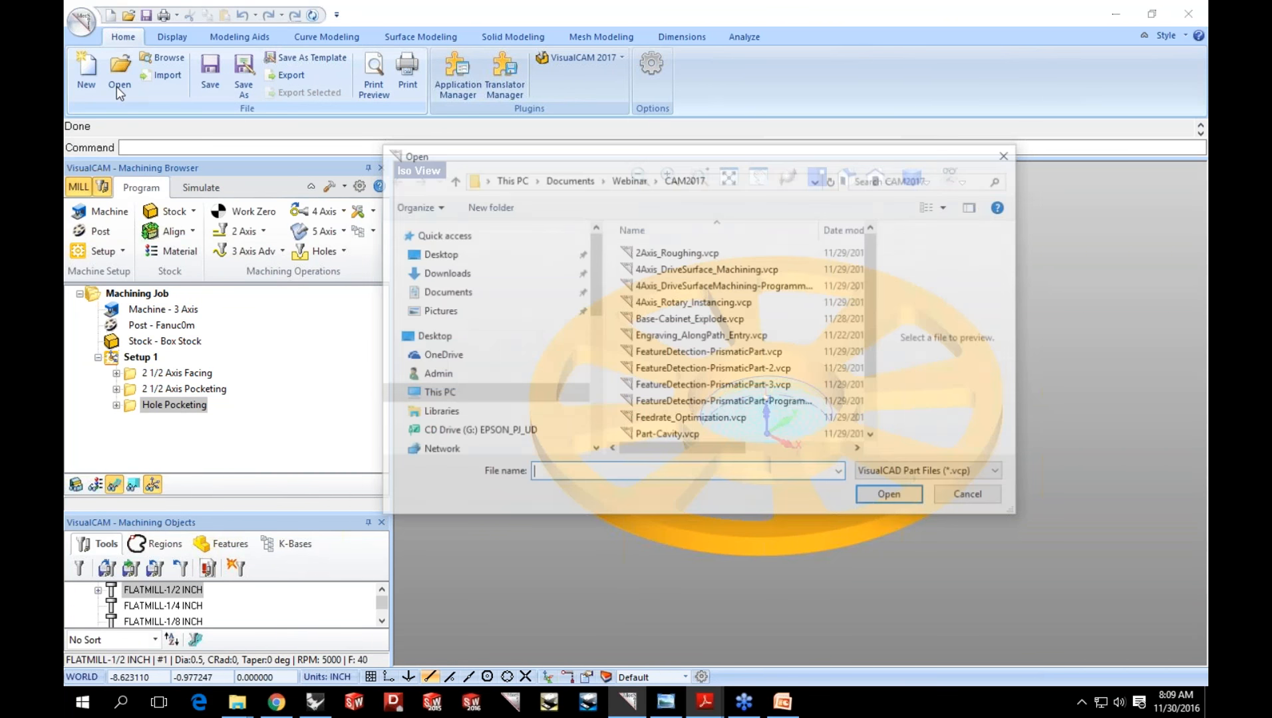
scroll(691, 389, "down", 2)
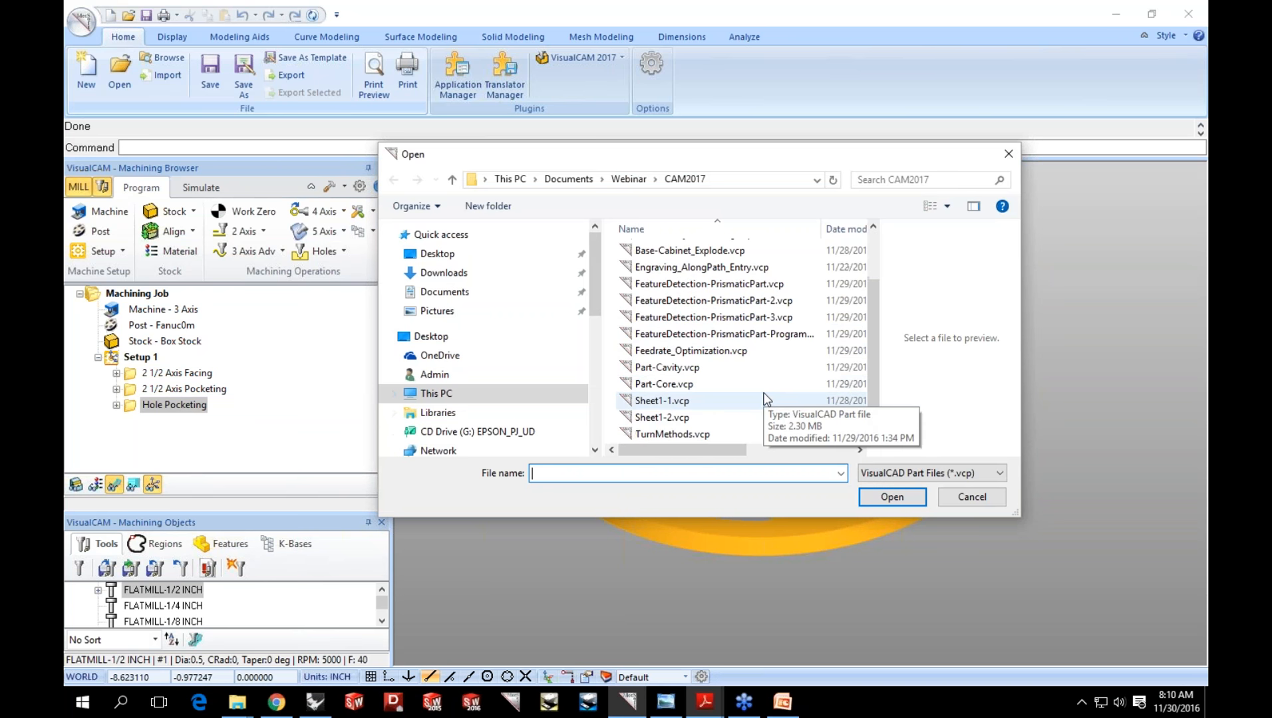
left_click(666, 368)
left_click(892, 497)
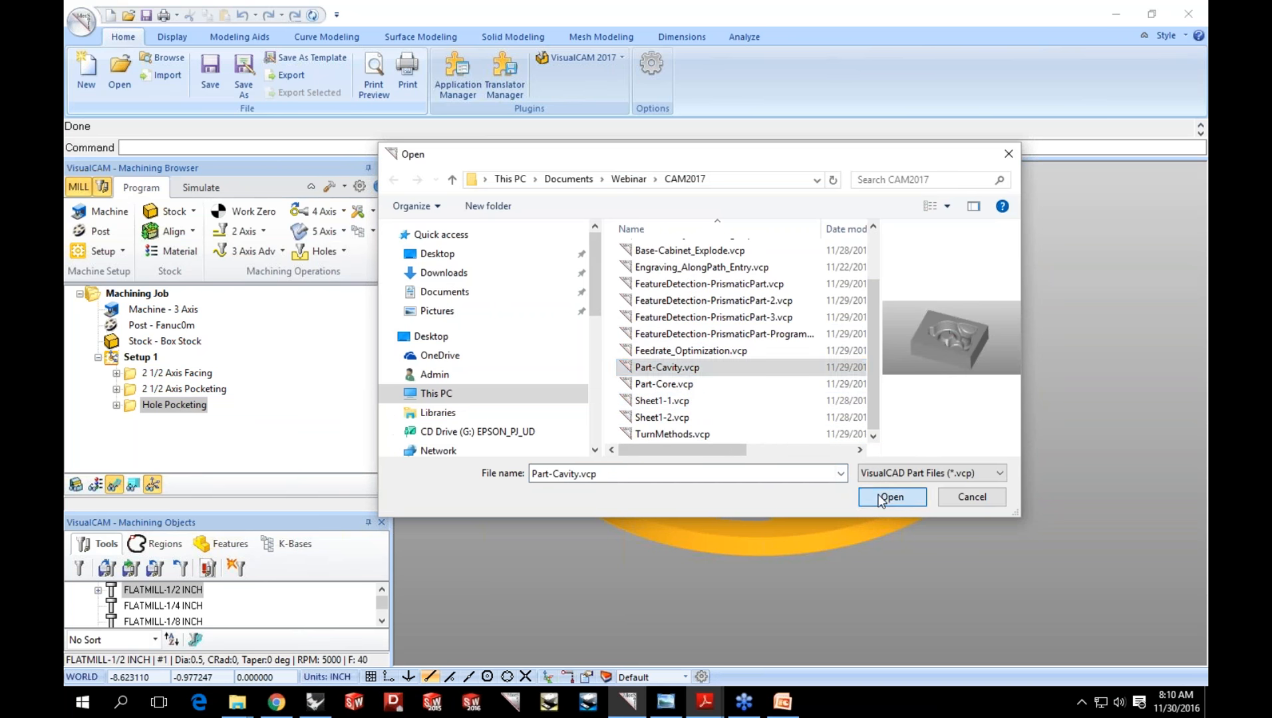
left_click(689, 387)
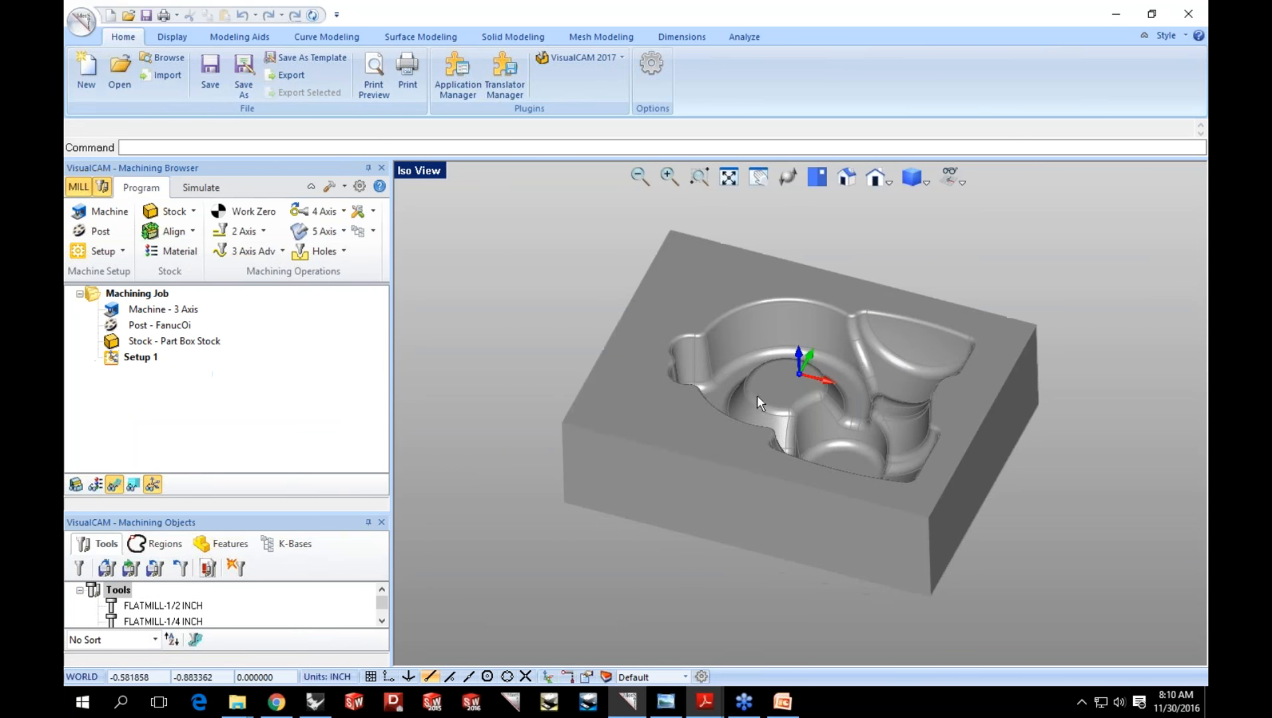
Create machining features automatically from the flat upper face of the cavity block, with the machining objects area enlarged.
middle_click_drag(853, 355, 855, 276)
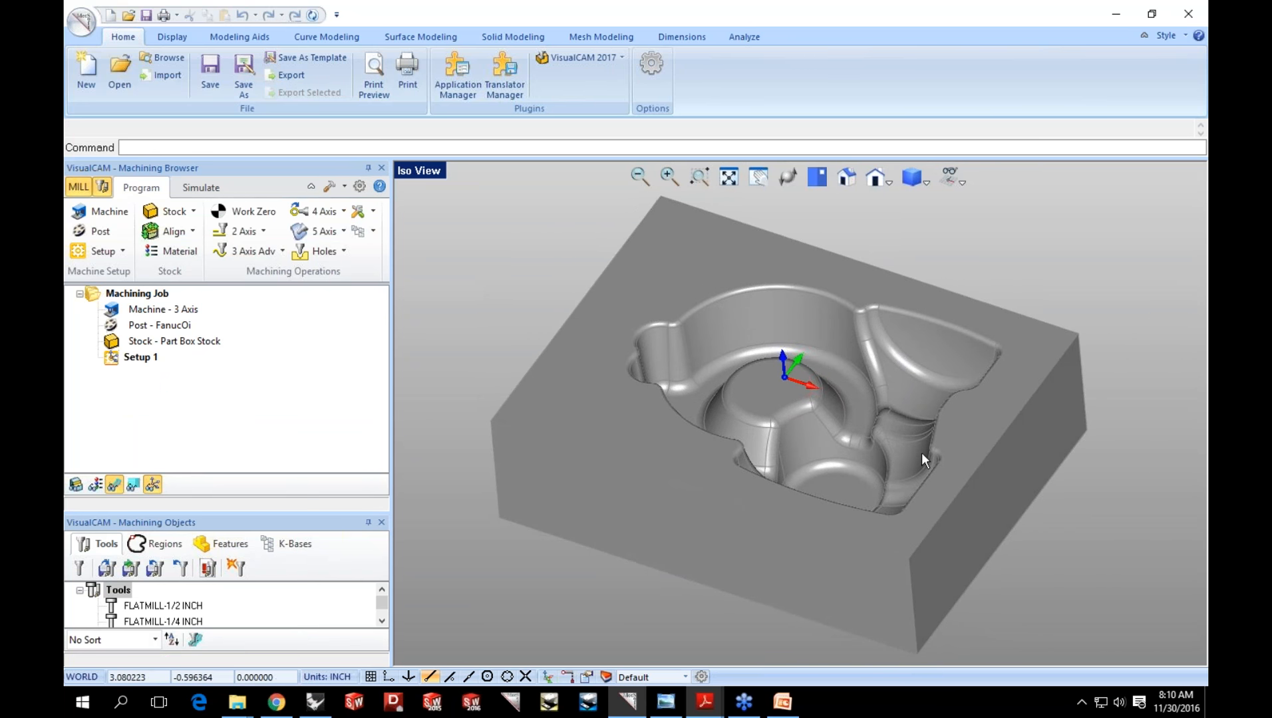
mouse_move(771, 390)
middle_mouse_down()
mouse_move(749, 399)
mouse_move(769, 392)
middle_mouse_up()
middle_click_drag(858, 413, 828, 403)
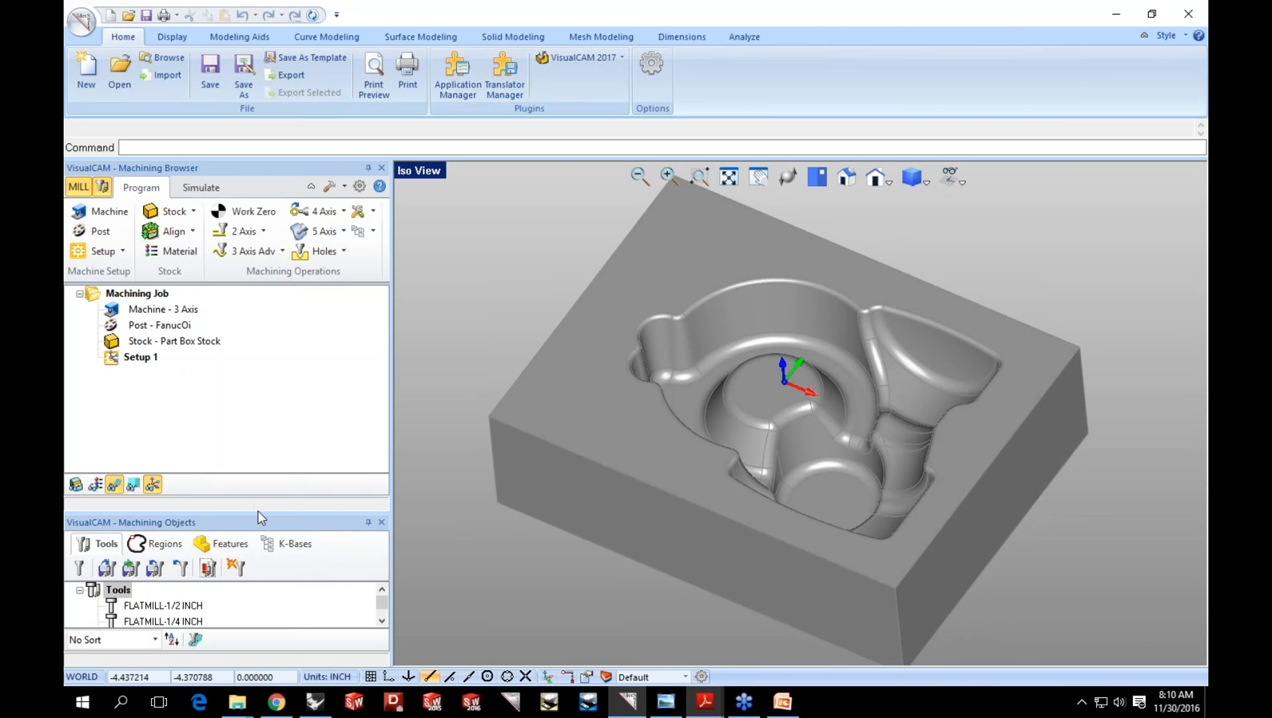
left_click_drag(260, 518, 267, 427)
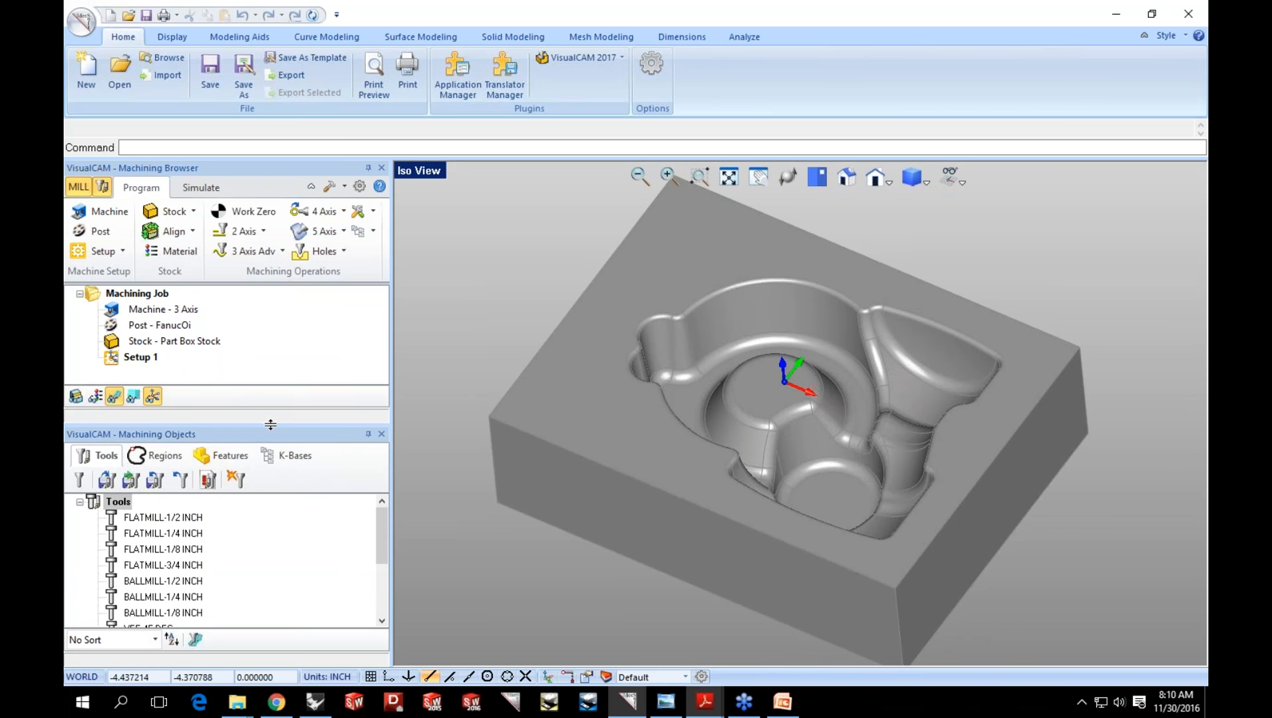
left_click(233, 457)
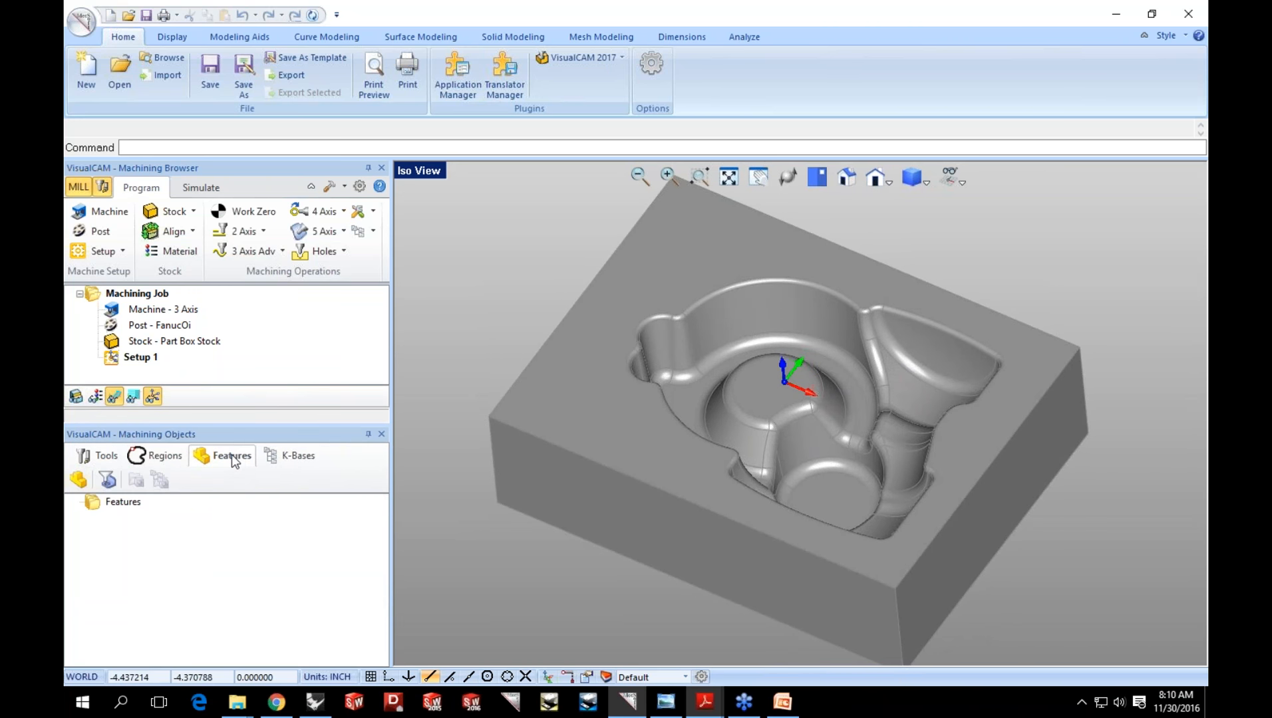
left_click(79, 480)
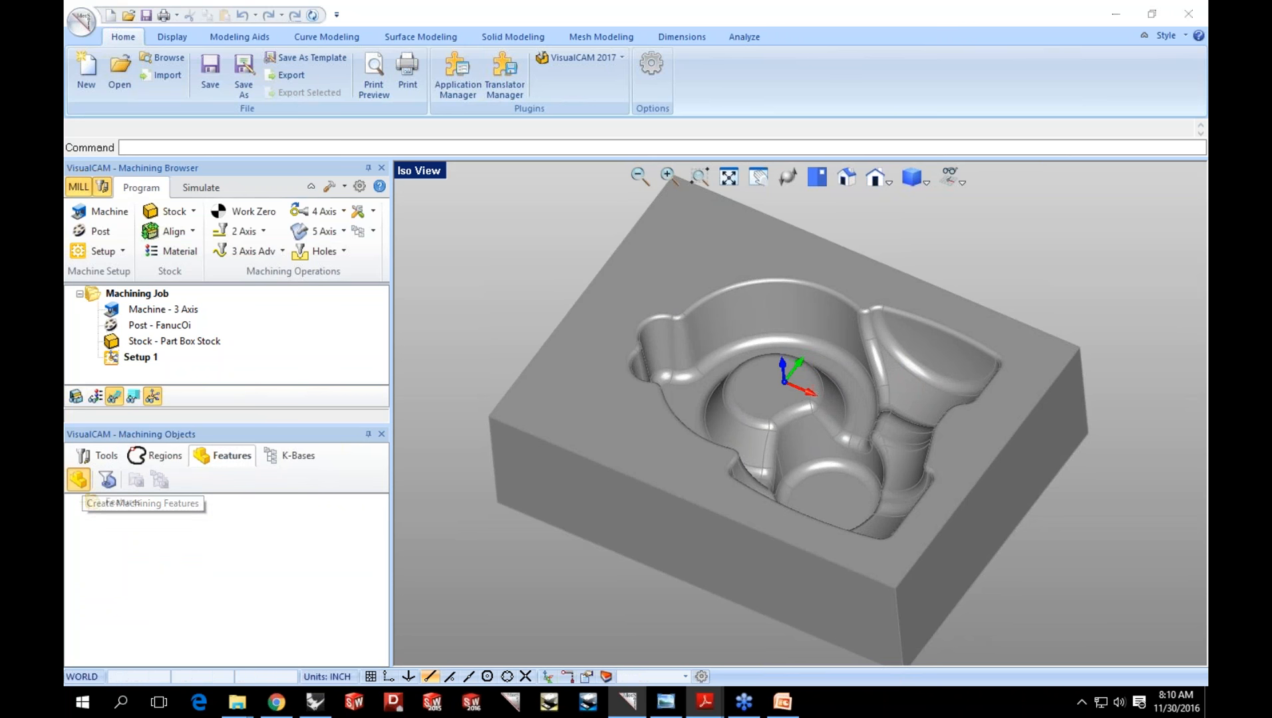
left_click(595, 413)
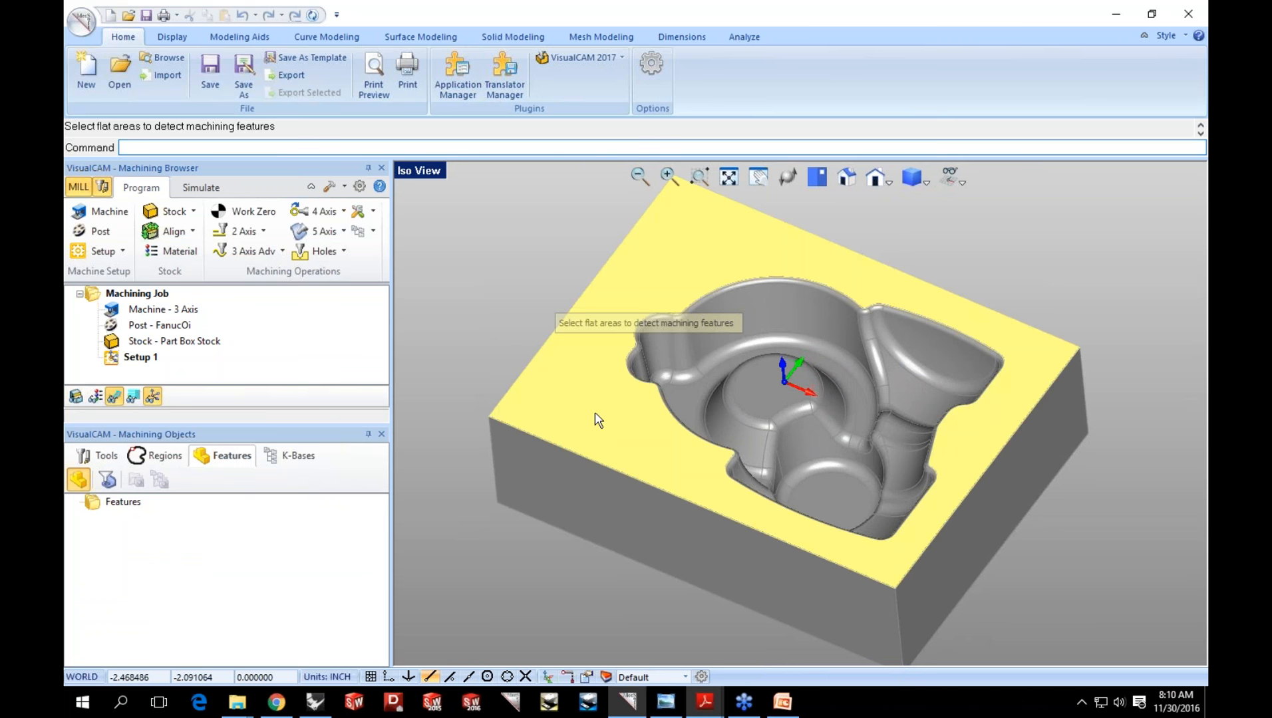
key("Return")
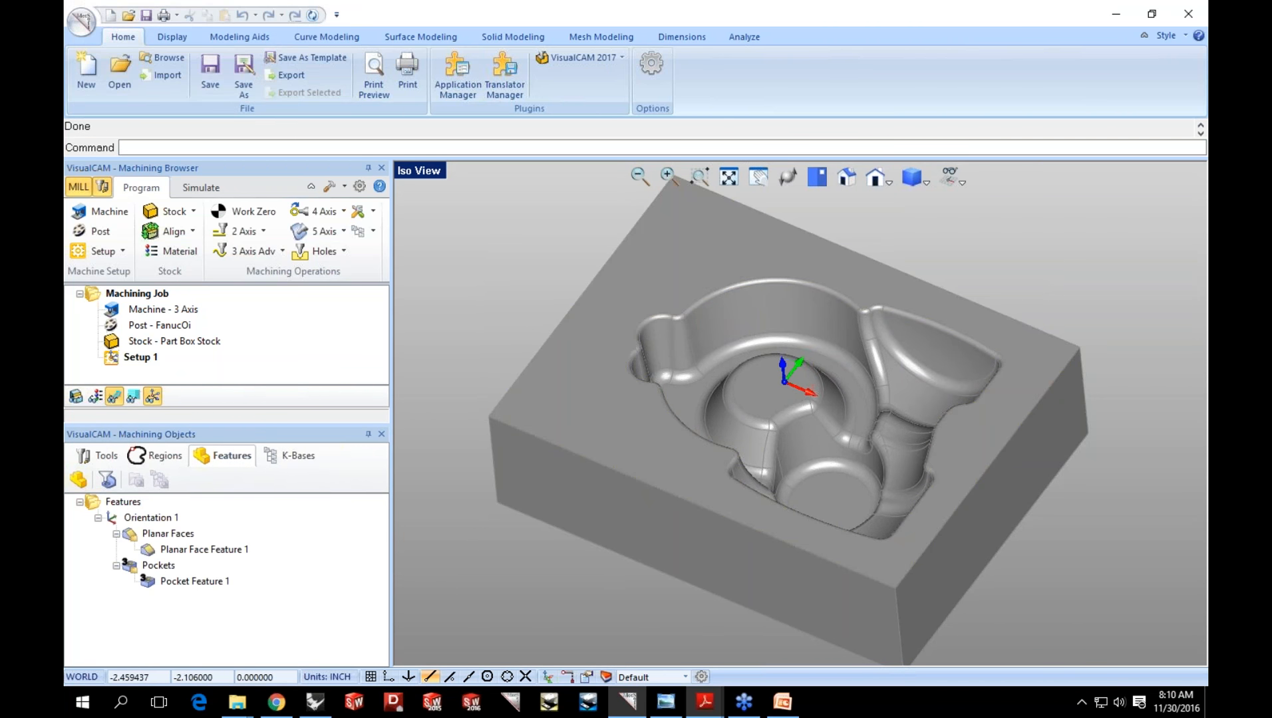
Highlight Planar Face Feature 1 and the Pockets group, and examine which cavity surfaces the pocket covers.
left_click(162, 557)
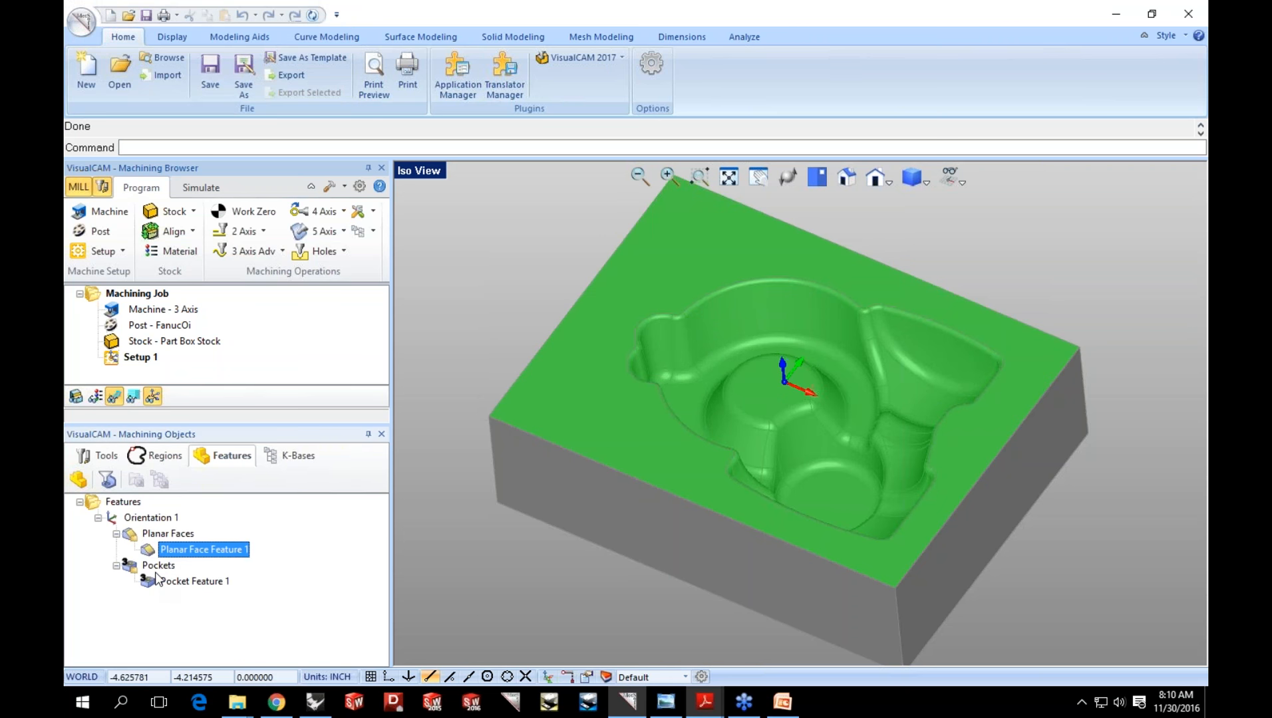
left_click(163, 566)
mouse_move(727, 421)
right_mouse_down()
mouse_move(727, 441)
mouse_move(690, 446)
mouse_move(721, 403)
right_mouse_up()
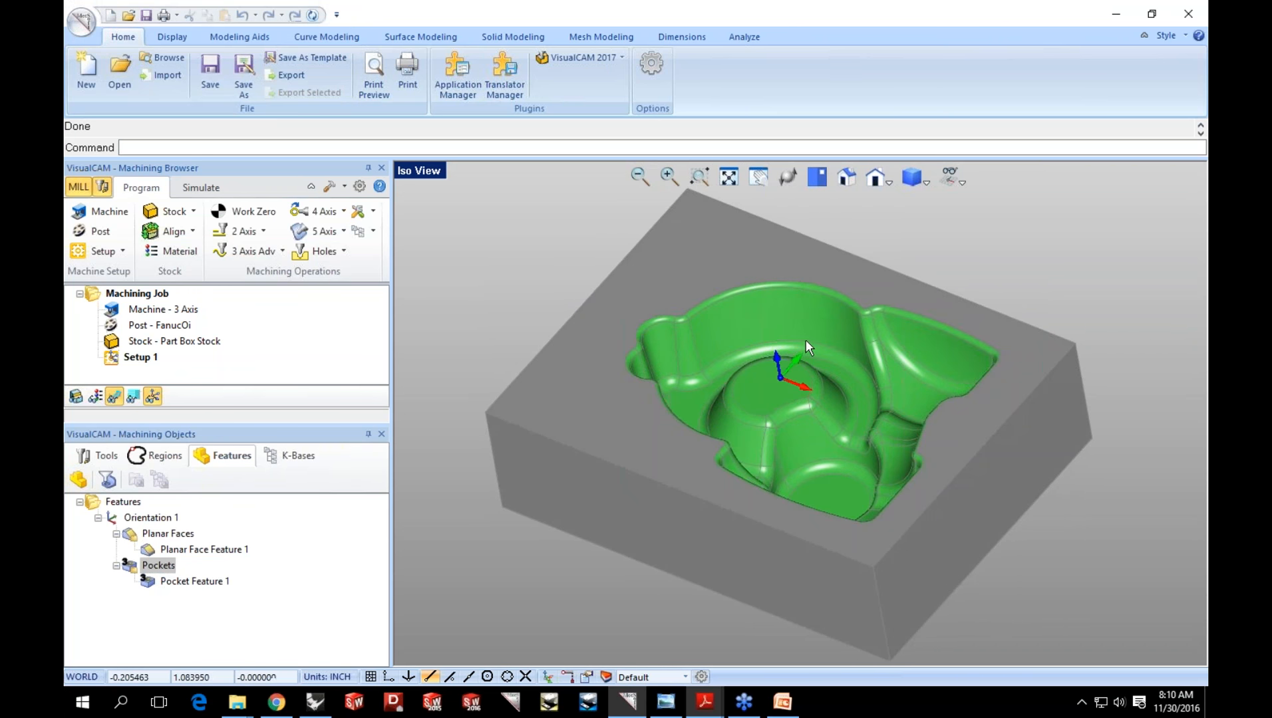
scroll(800, 374, "up", 4)
right_click_drag(802, 379, 809, 361)
scroll(838, 366, "down", 3)
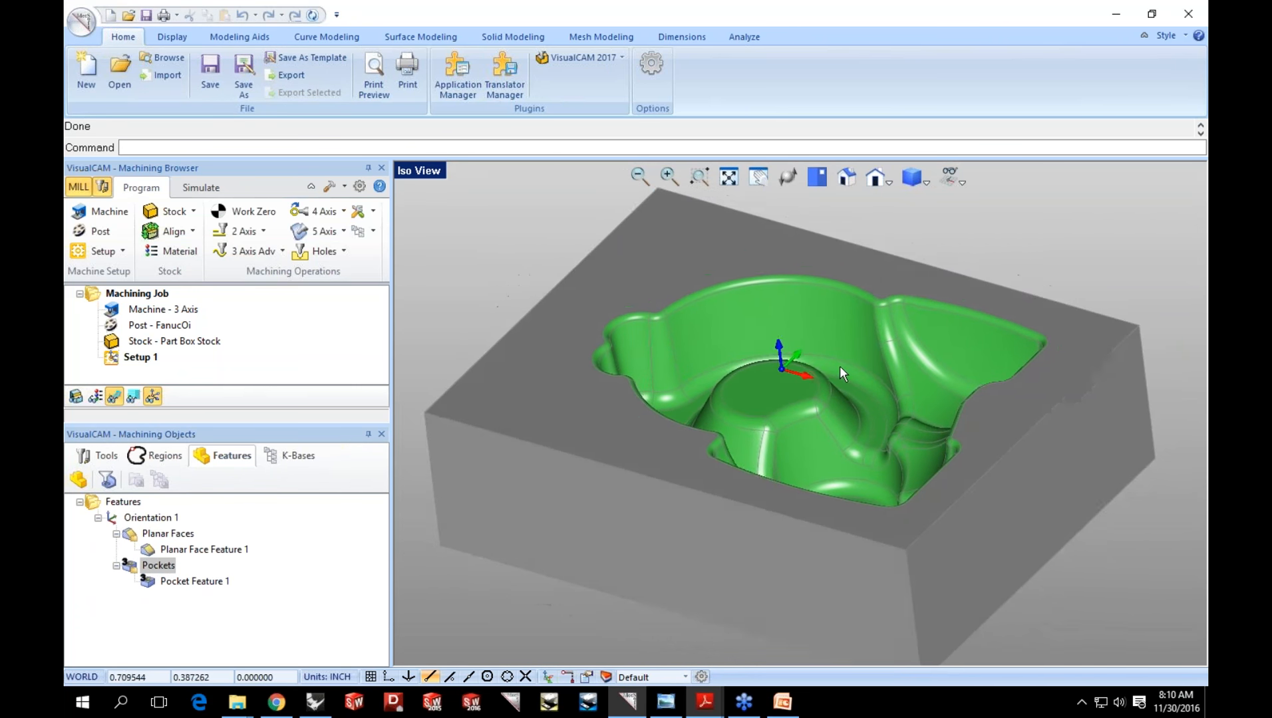
Create a 3 Axis Horizontal Roughing operation from the Pockets group with FLATMILL-1/2 INCH and generate its toolpath.
right_click(151, 571)
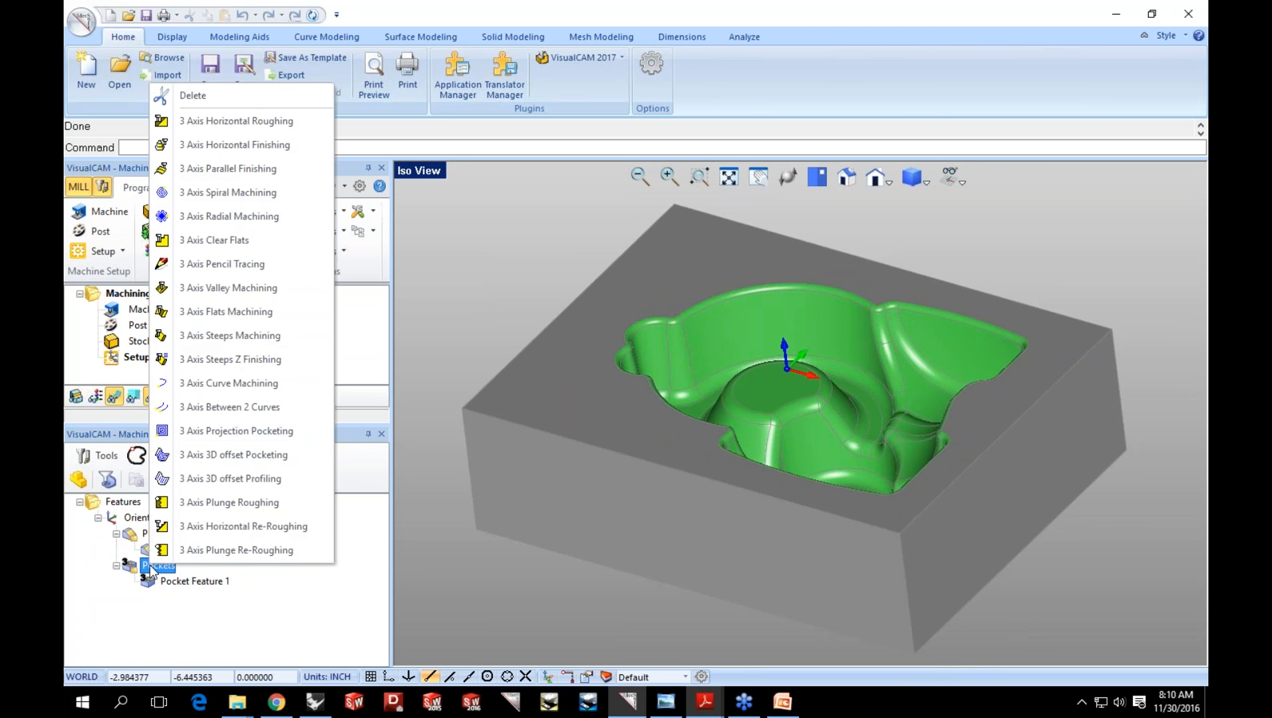
left_click(264, 126)
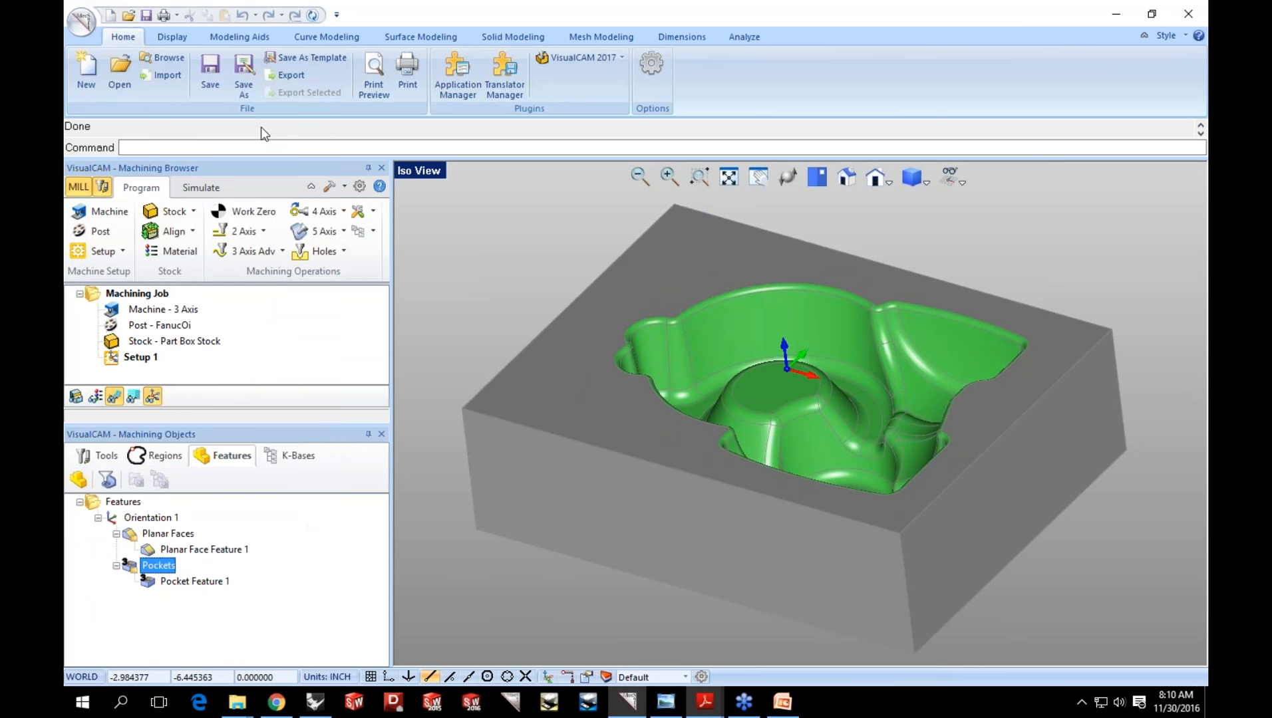
left_click(213, 52)
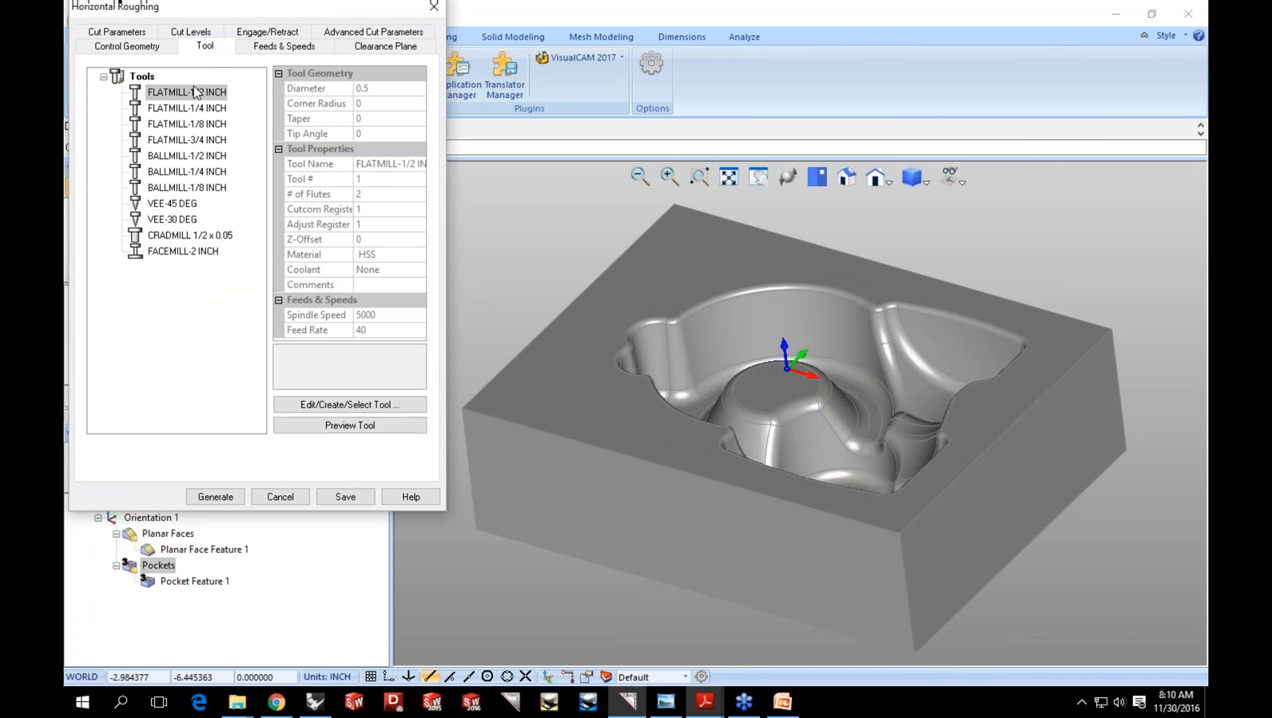
left_click(207, 497)
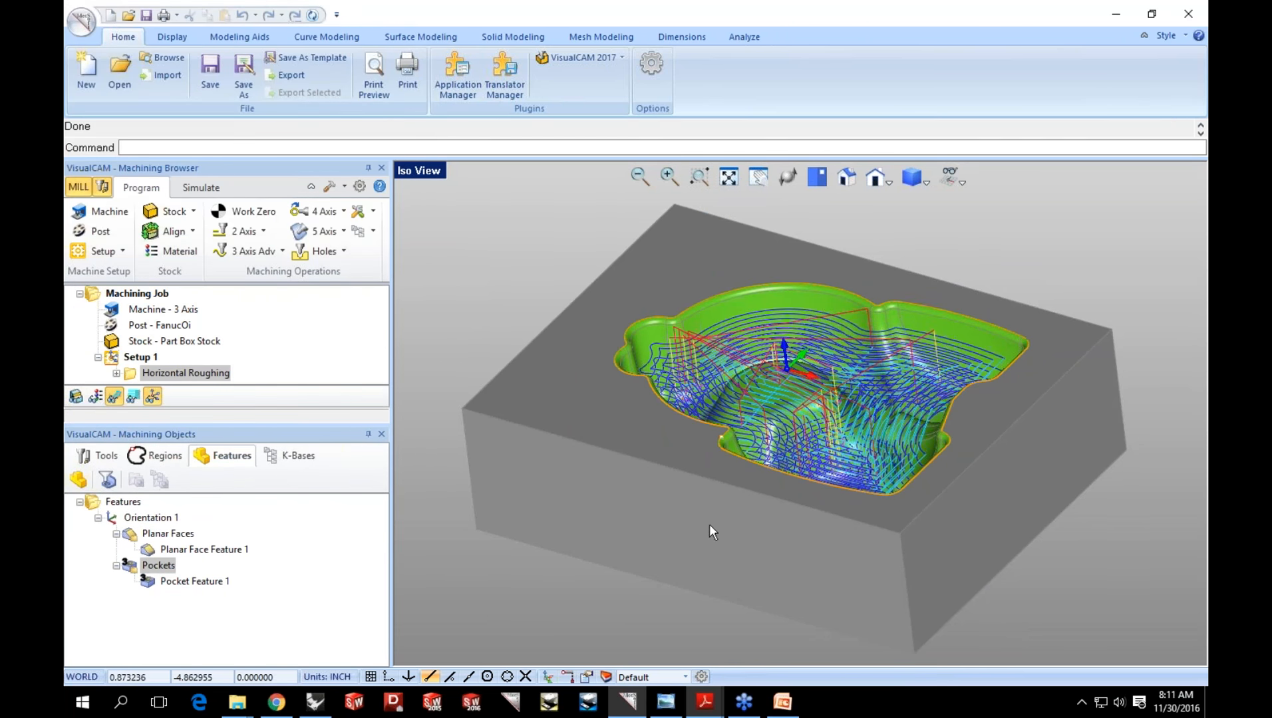
mouse_move(807, 344)
middle_mouse_down()
mouse_move(812, 368)
mouse_move(815, 342)
middle_mouse_up()
Create a 3 Axis Parallel Finishing operation from the Pockets group with BALLMILL-1/4 INCH and generate its toolpath.
left_click(161, 567)
right_click(161, 569)
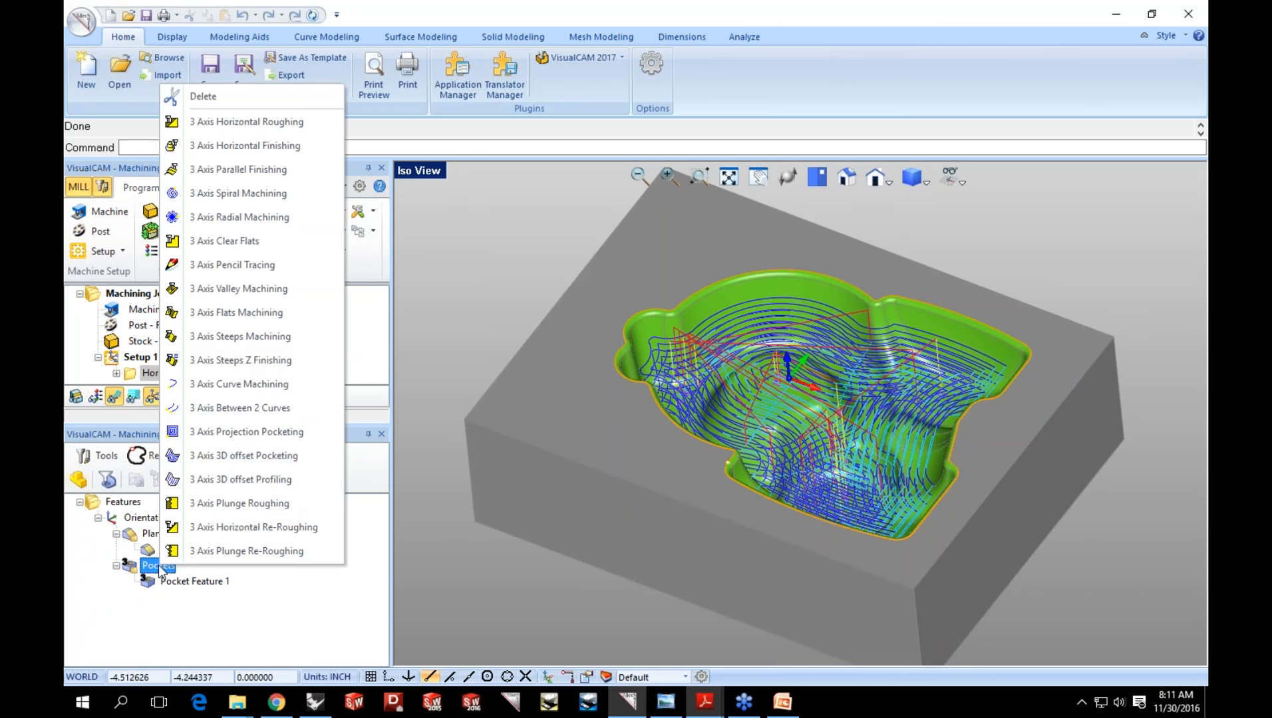
left_click(198, 170)
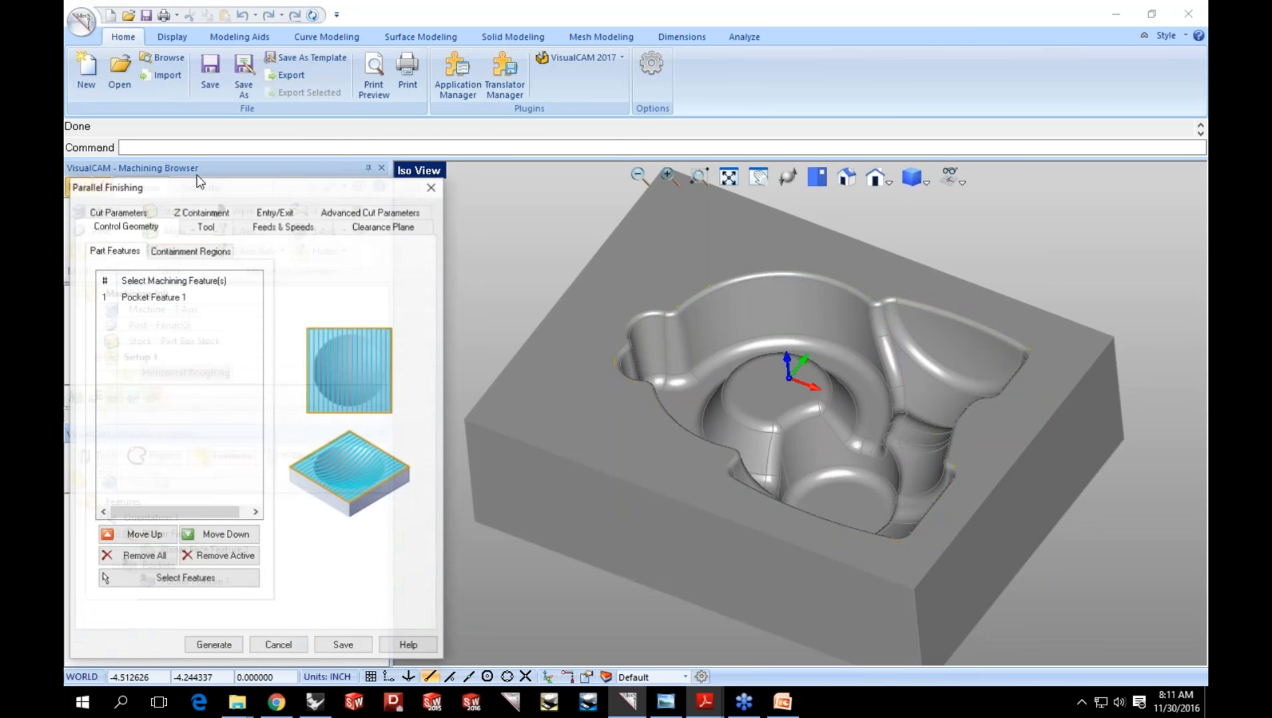
left_click(205, 227)
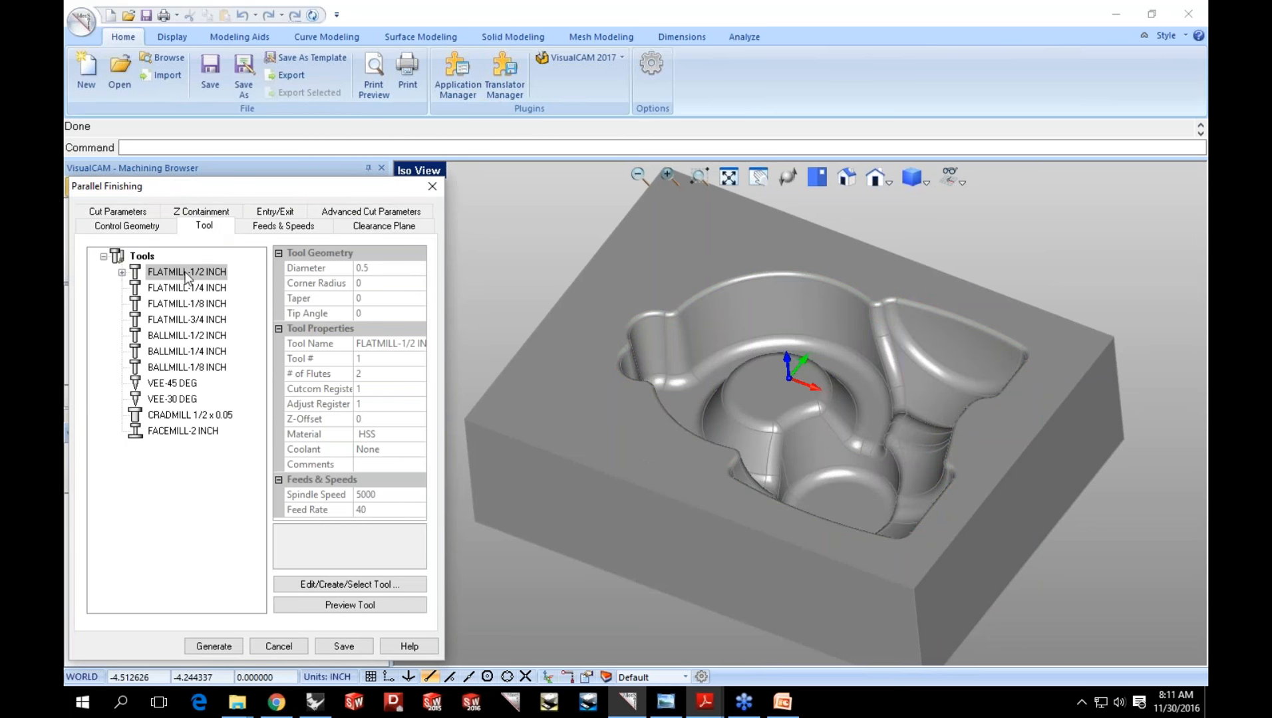
left_click(177, 352)
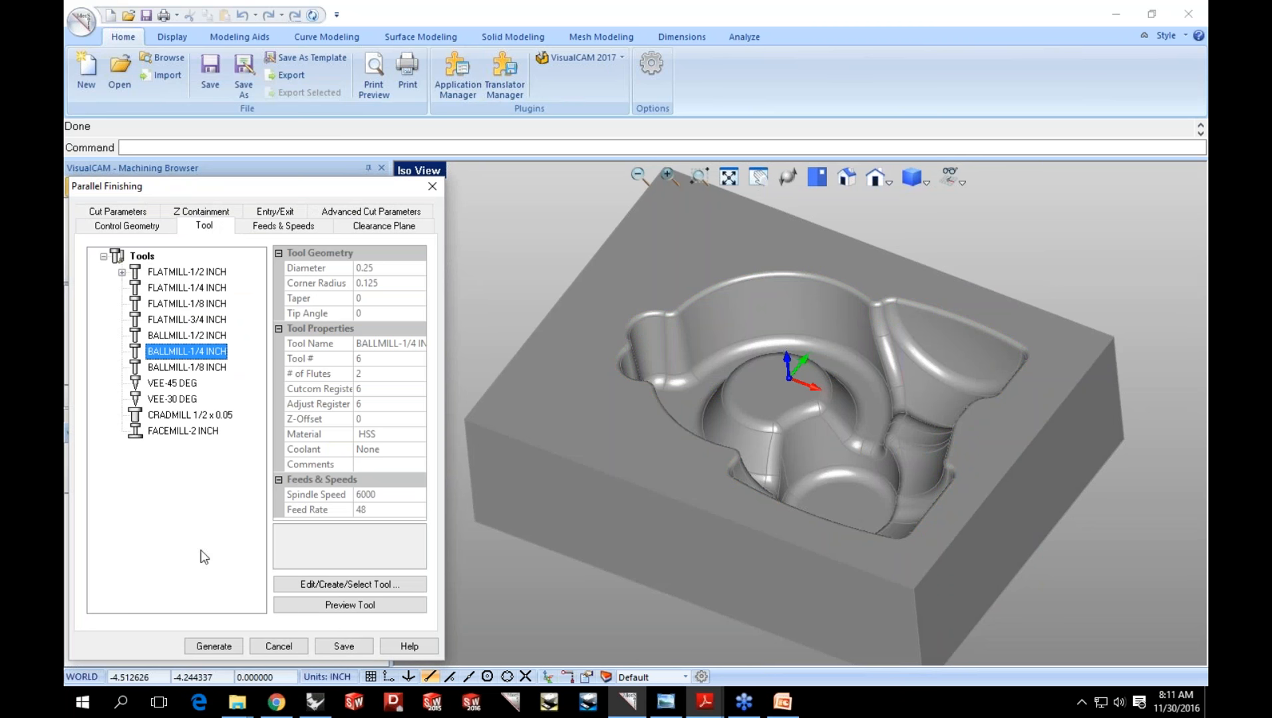
left_click(215, 646)
left_click(214, 646)
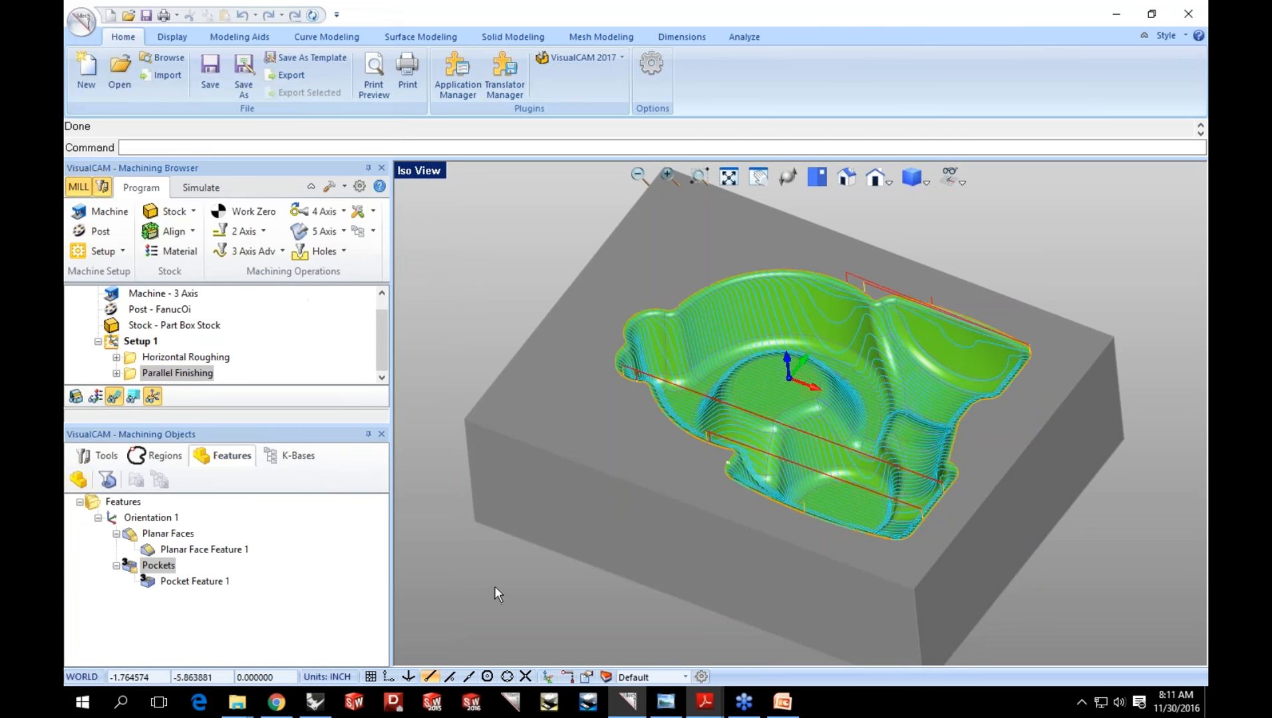
Examine the parallel finishing passes across the cavity, and switch to Adobe Reader to view the feature type chart in 2017 Feature Based Machining.pdf.
scroll(733, 397, "up", 2)
mouse_move(778, 410)
middle_mouse_down()
mouse_move(773, 427)
mouse_move(768, 399)
middle_mouse_up()
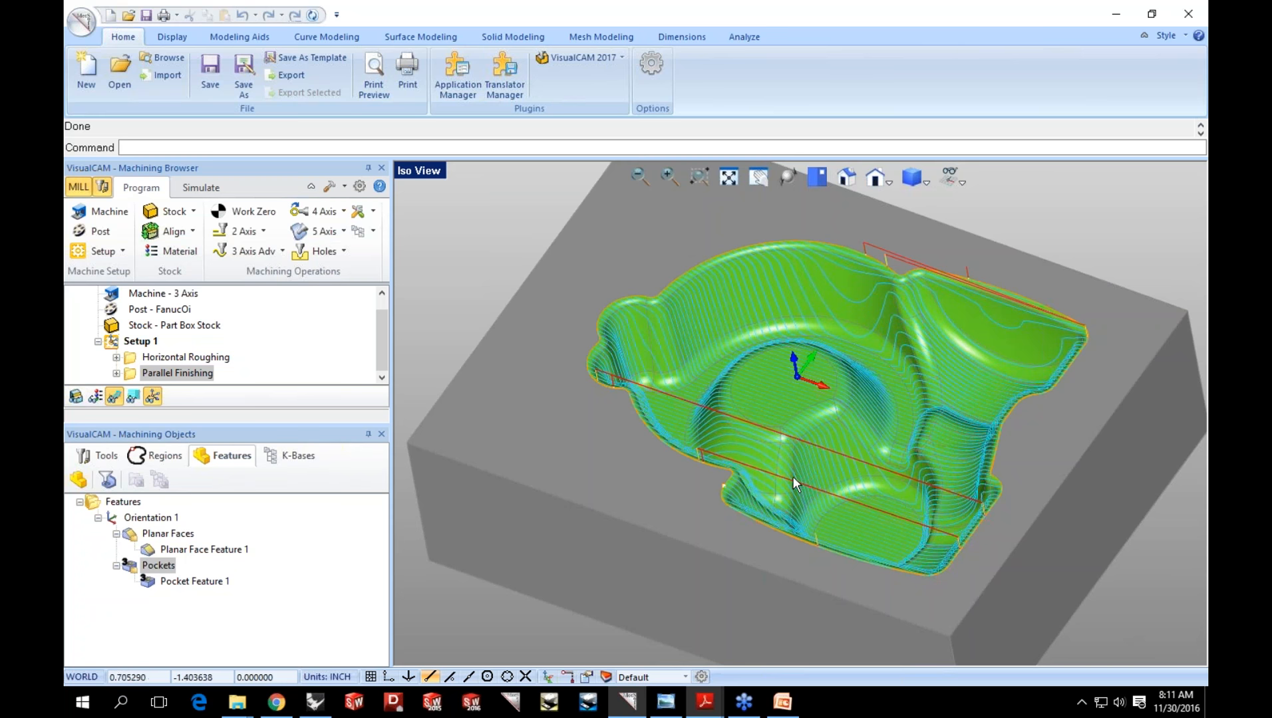
scroll(794, 476, "down", 1)
middle_click_drag(801, 476, 801, 480)
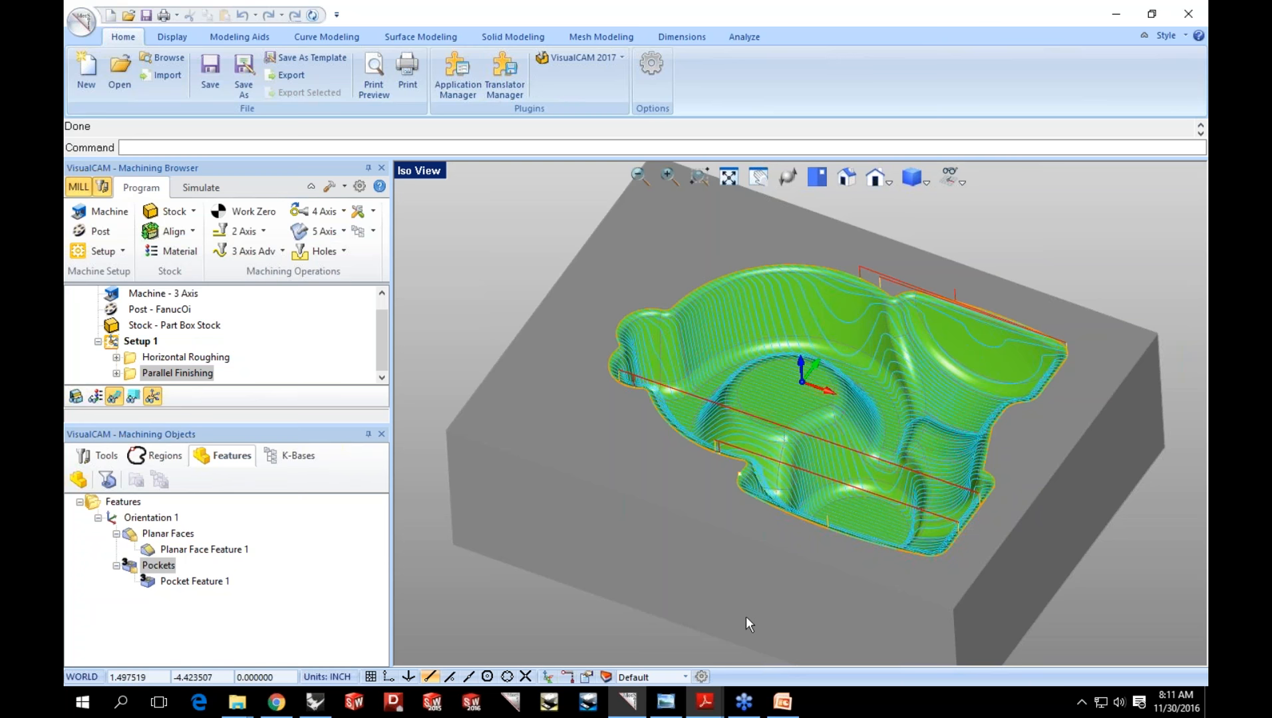
left_click(705, 703)
left_click(639, 633)
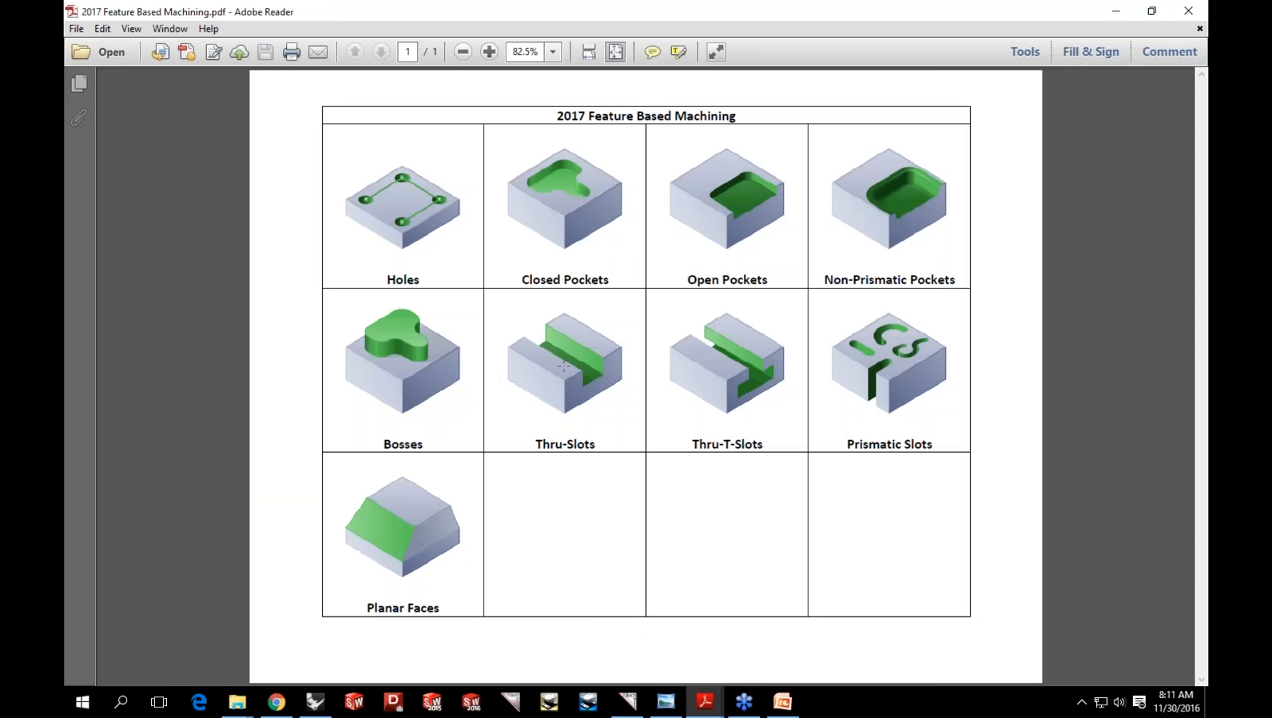
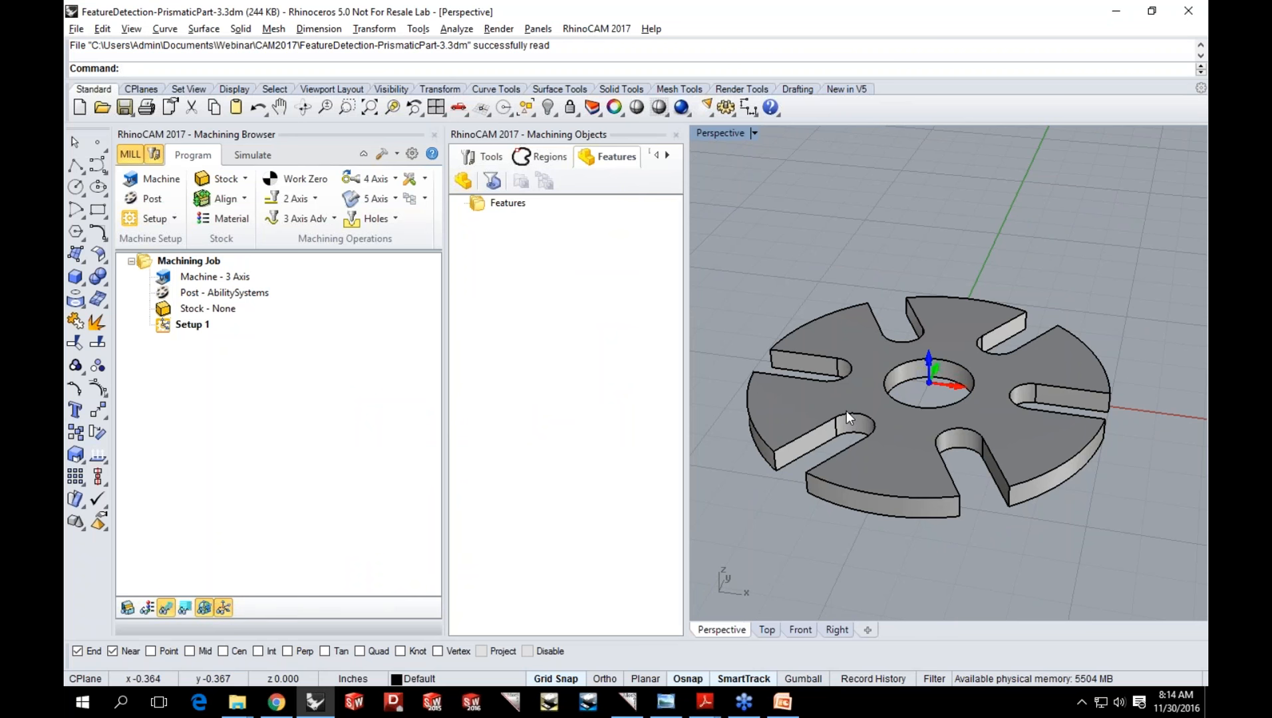
Create machining features automatically from the slotted wheel's flat upper face and highlight the Slots group.
left_click(464, 181)
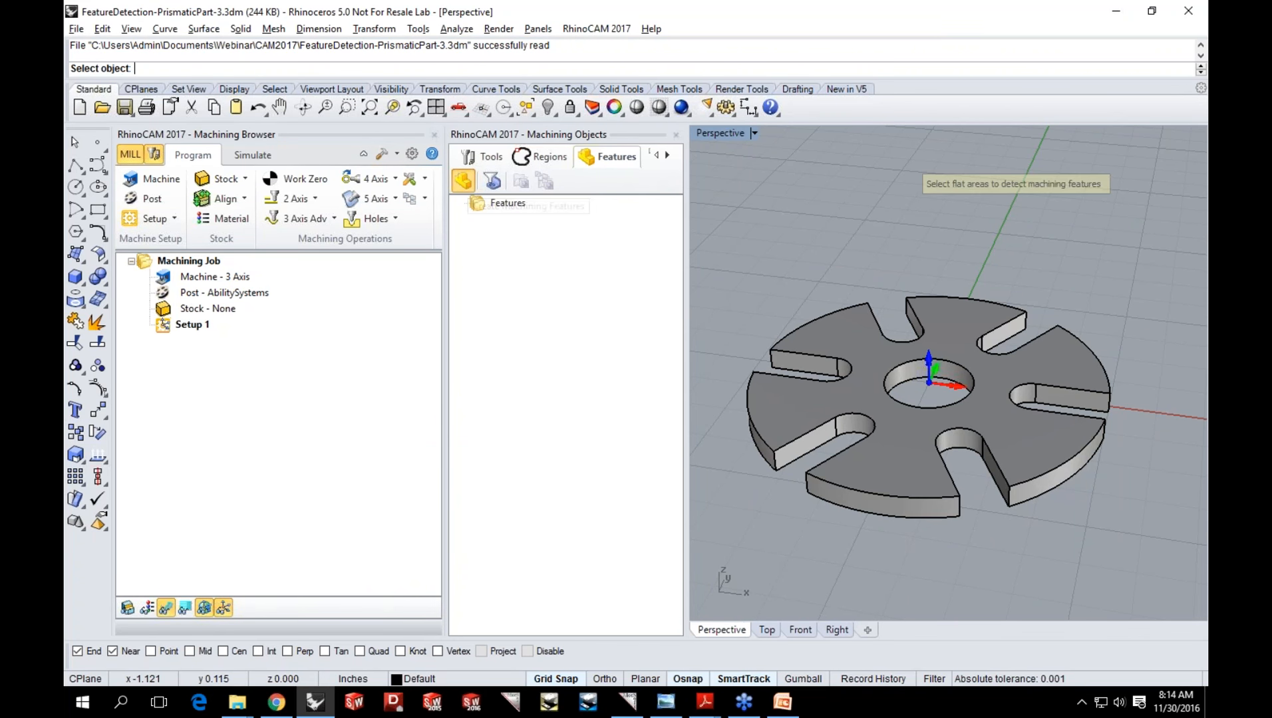
left_click(818, 408)
key("Return")
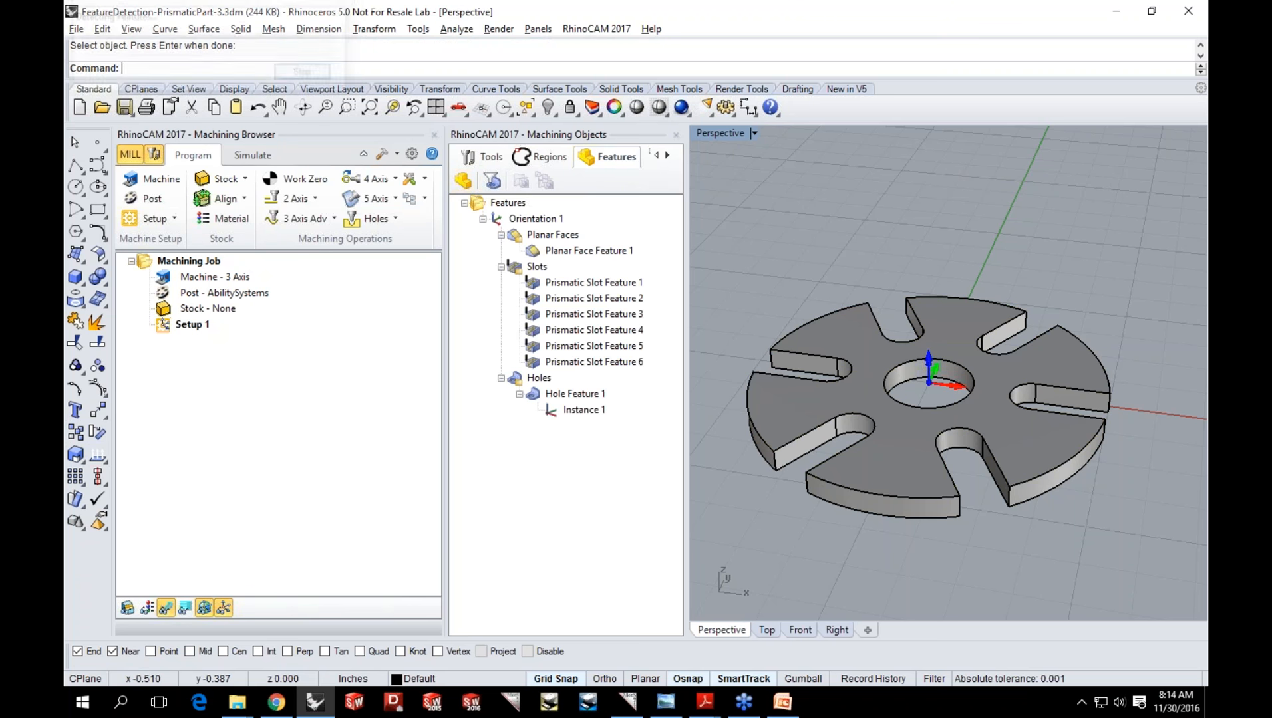
left_click(538, 267)
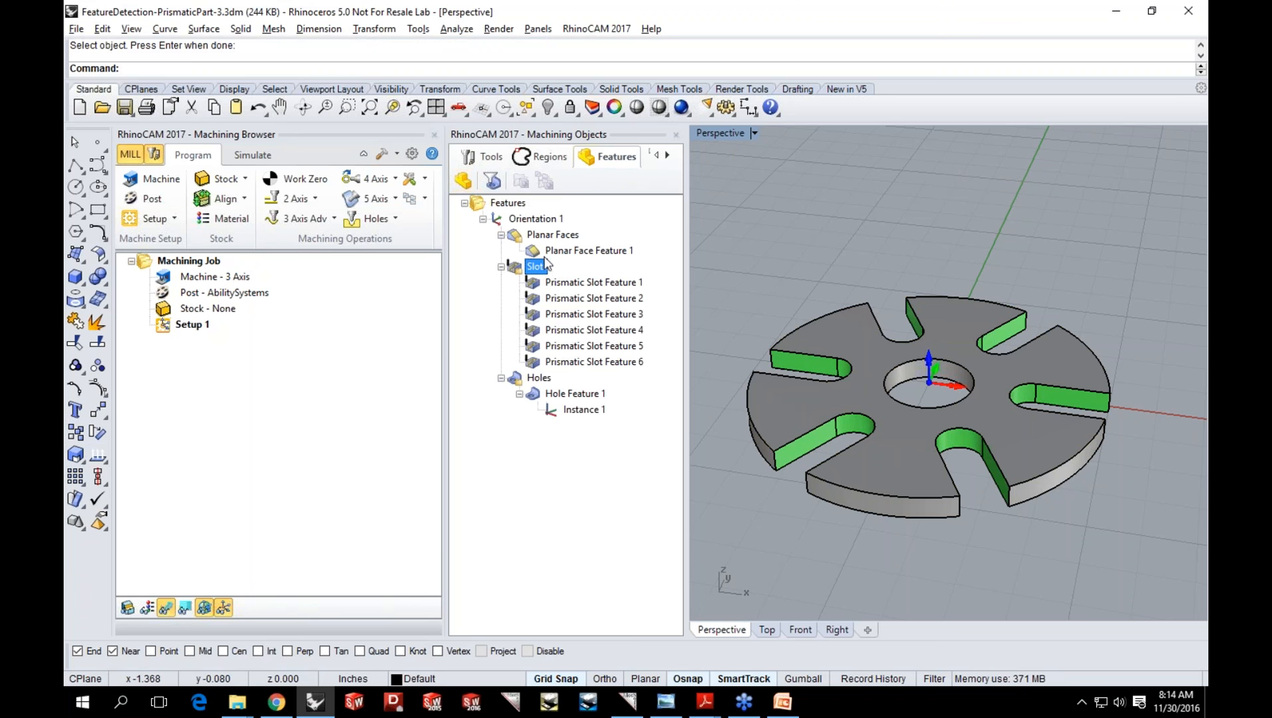
Display the tool list and close the machining objects browser to enlarge the view of the slotted wheel.
left_click(489, 159)
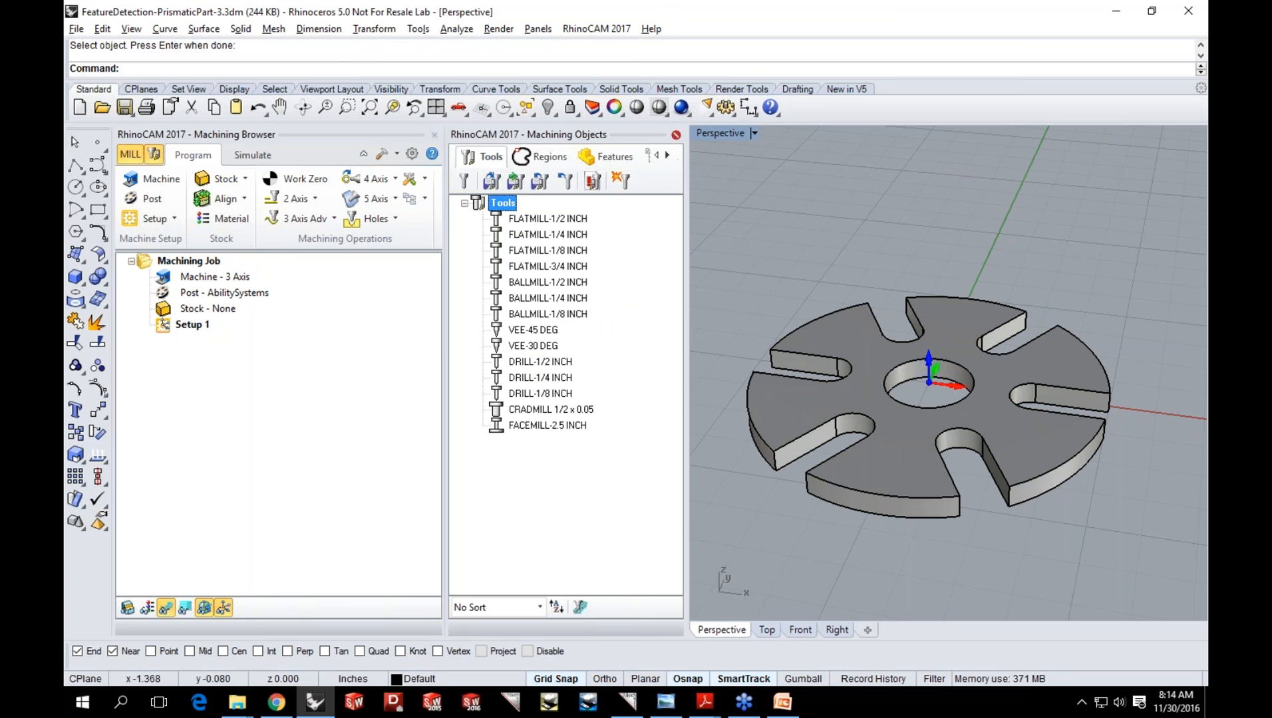
left_click(676, 135)
scroll(761, 388, "up", 2)
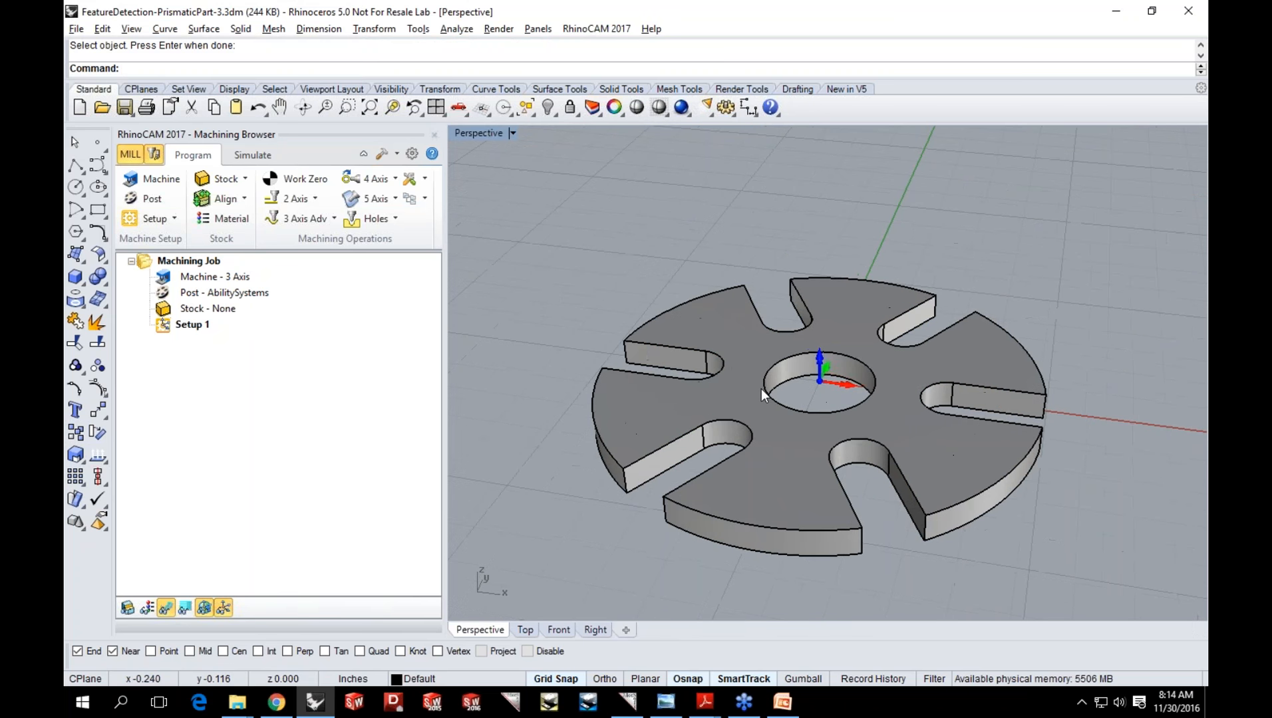
right_click_drag(854, 424, 838, 414)
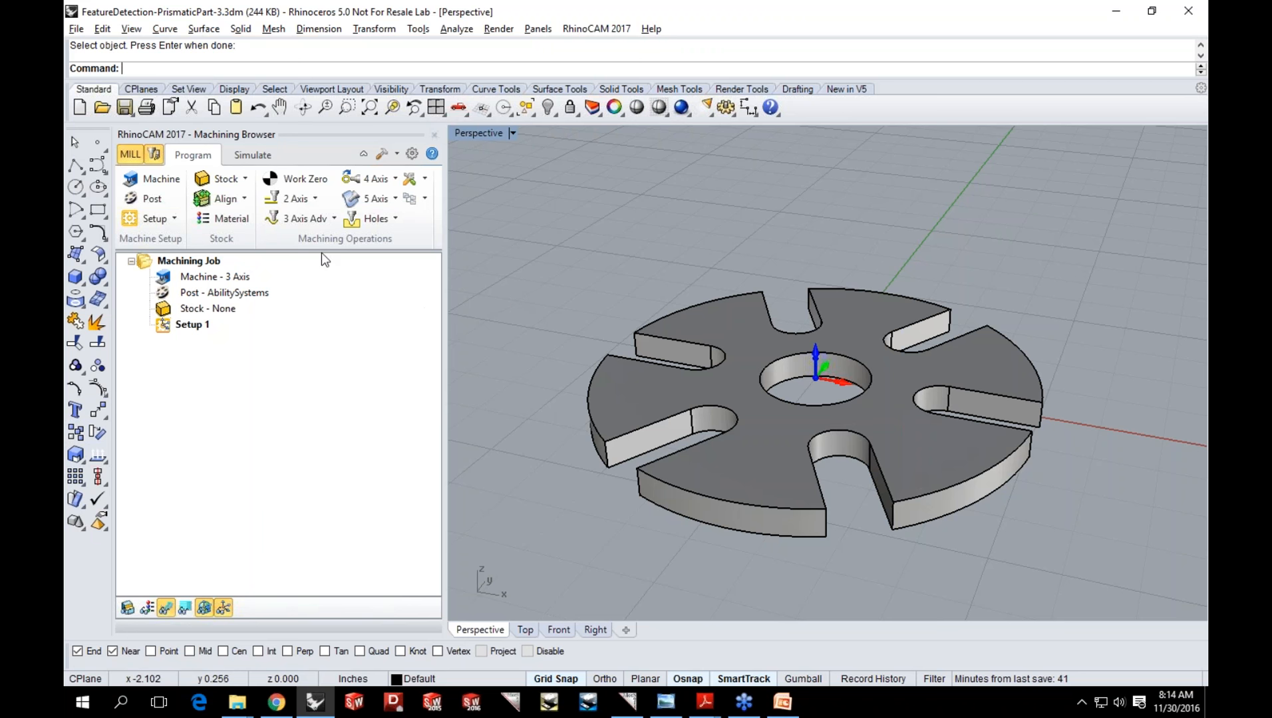
Start a 2 1/2 Axis Slotting operation and select the upper edges of the two front slots as its curve/edge regions.
left_click(308, 200)
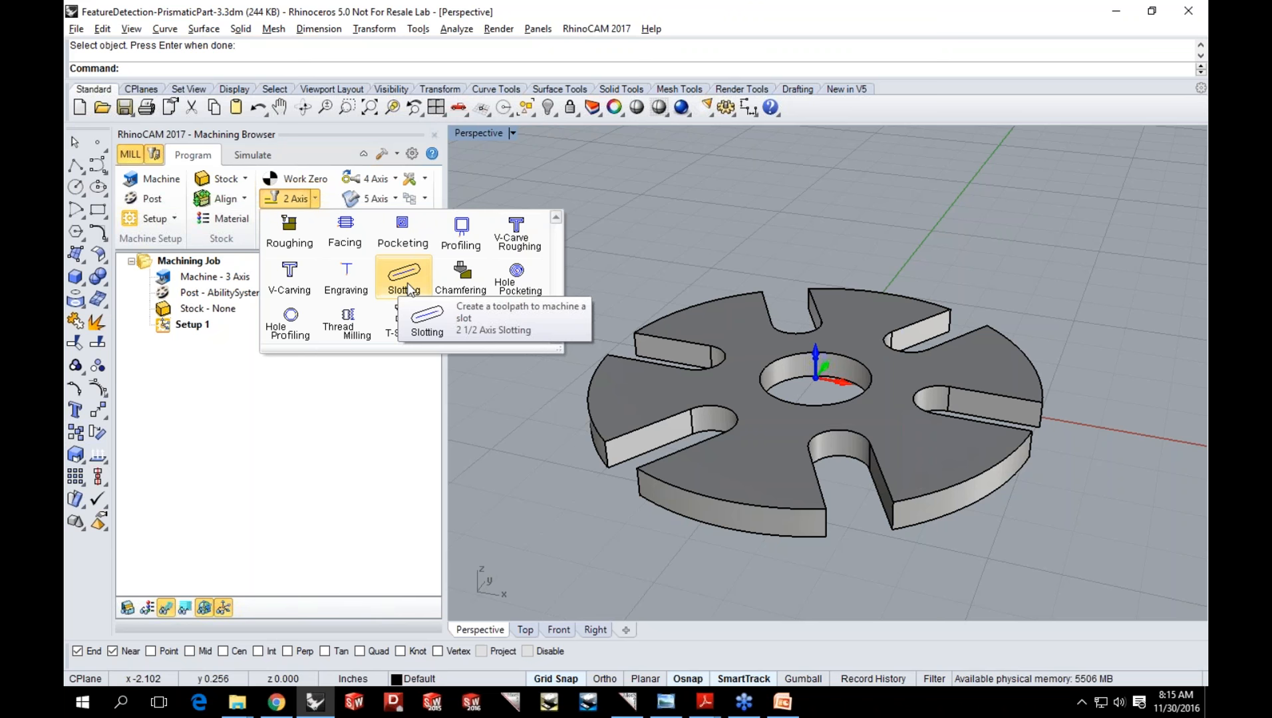
left_click(408, 288)
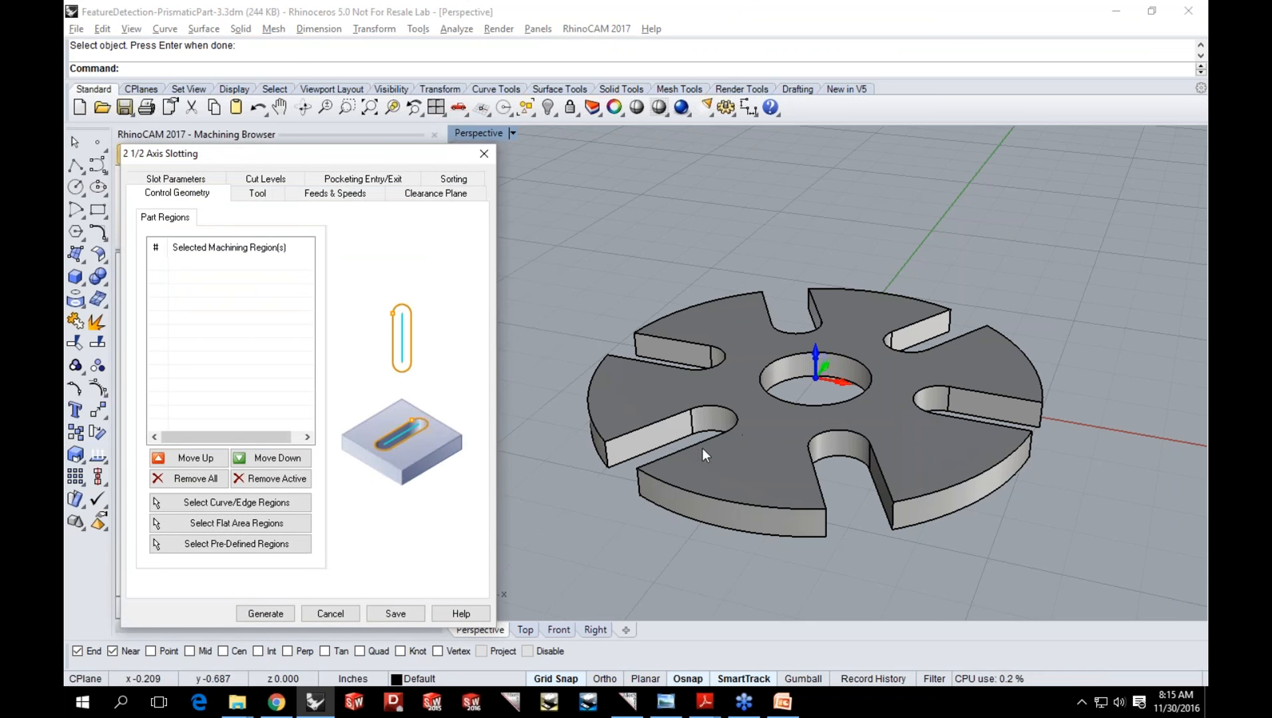
left_click(223, 503)
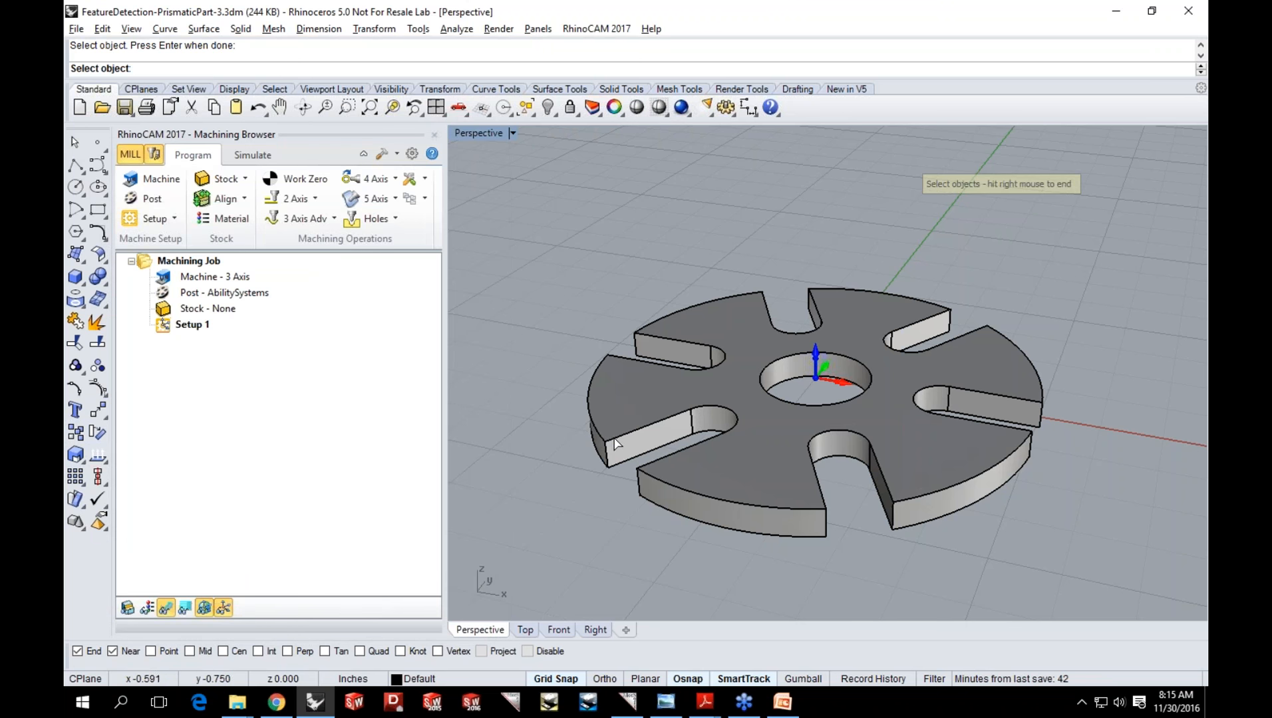
left_click(615, 442)
left_click(708, 408)
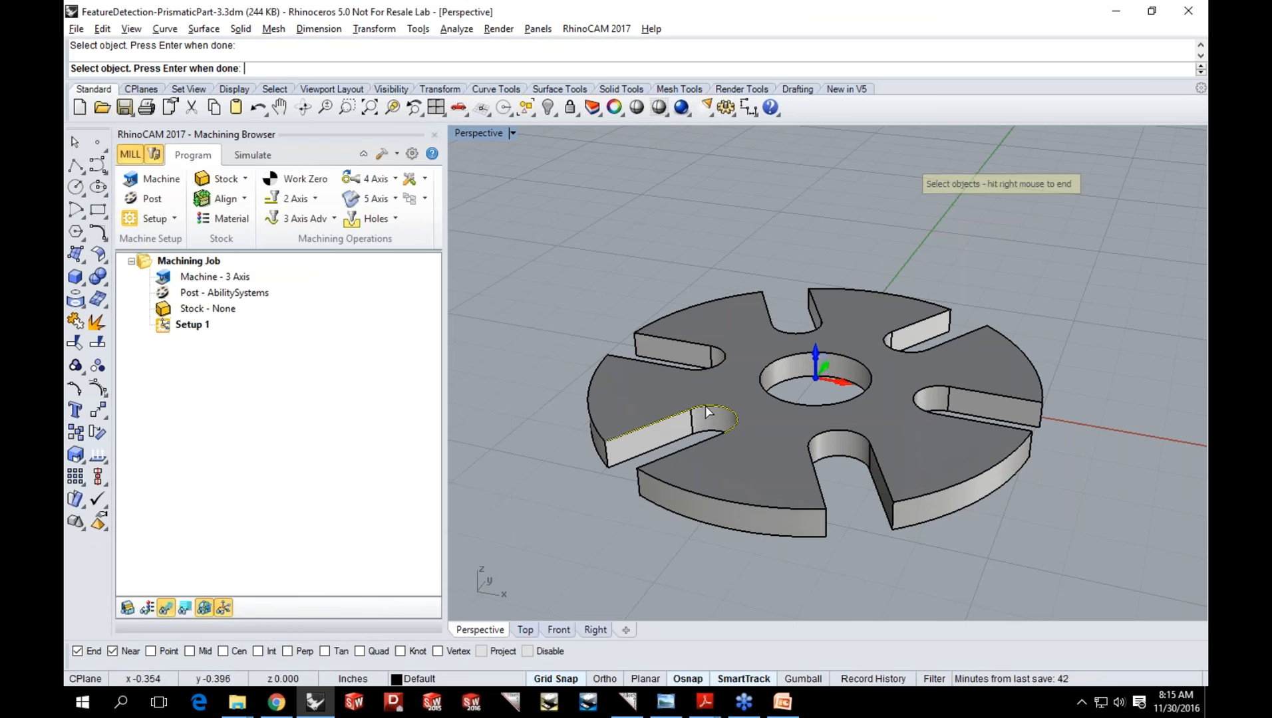
left_click(695, 444)
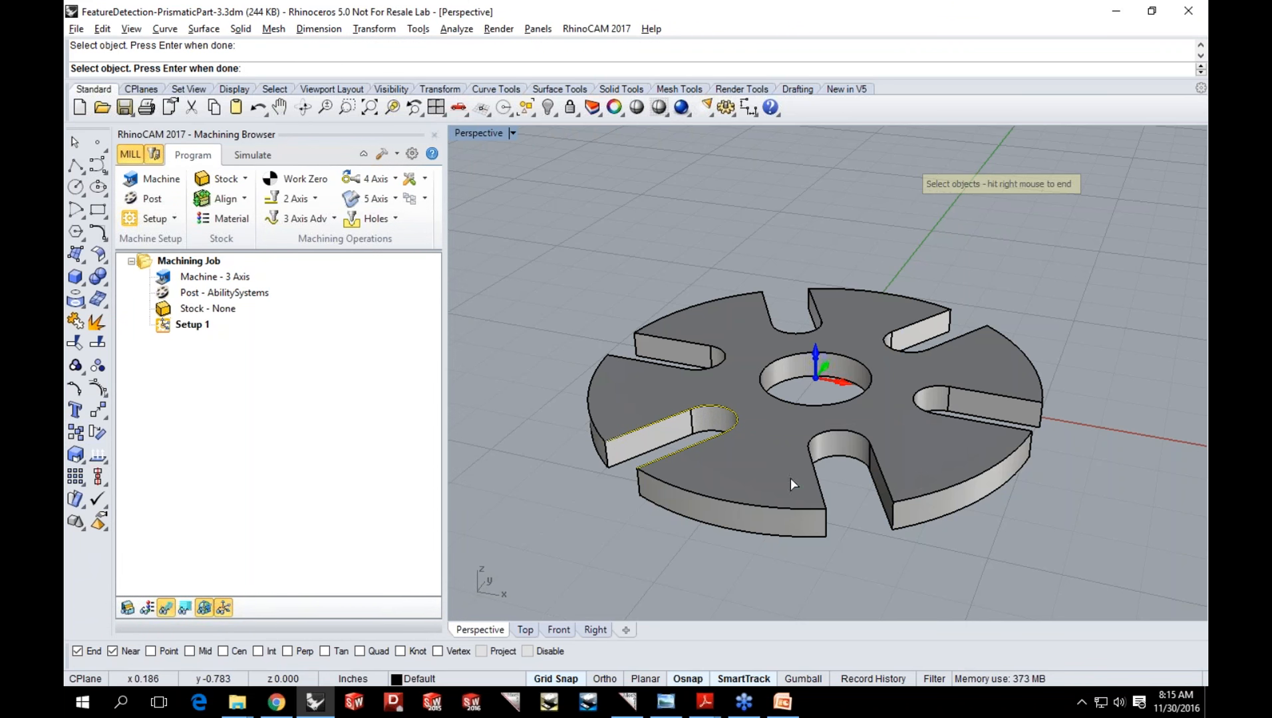
left_click(817, 491)
left_click(823, 435)
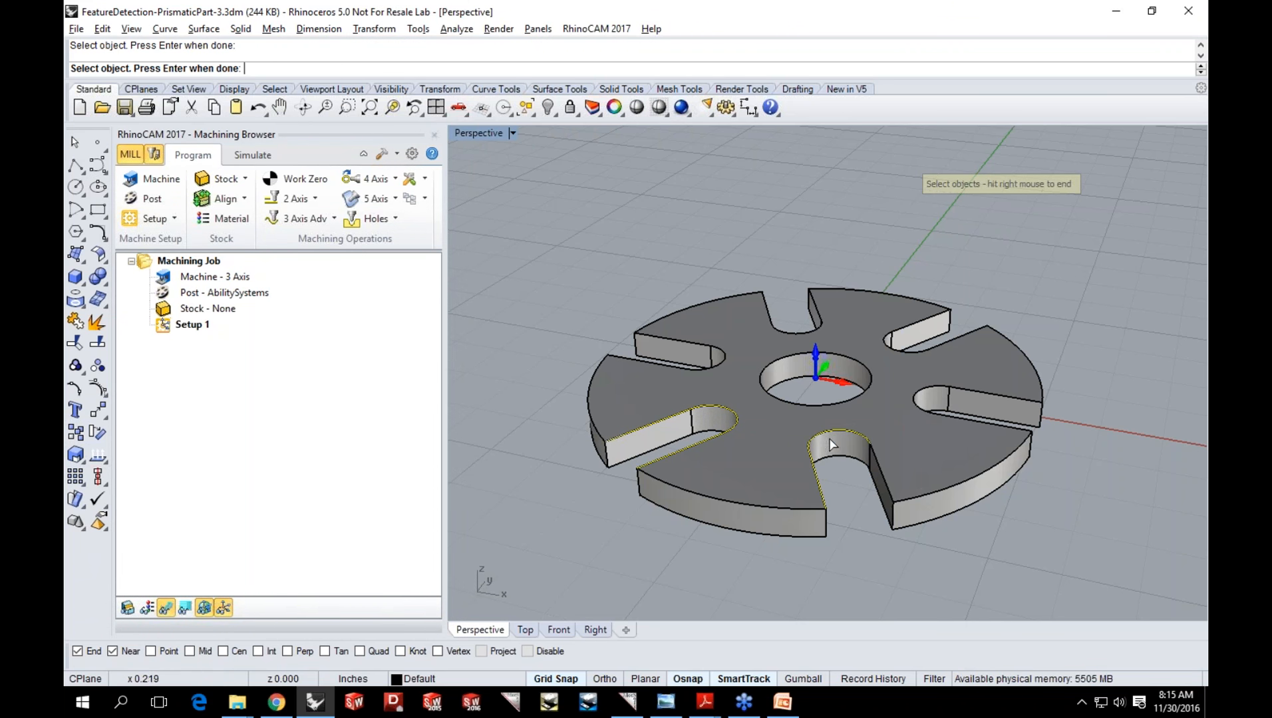
left_click(884, 492)
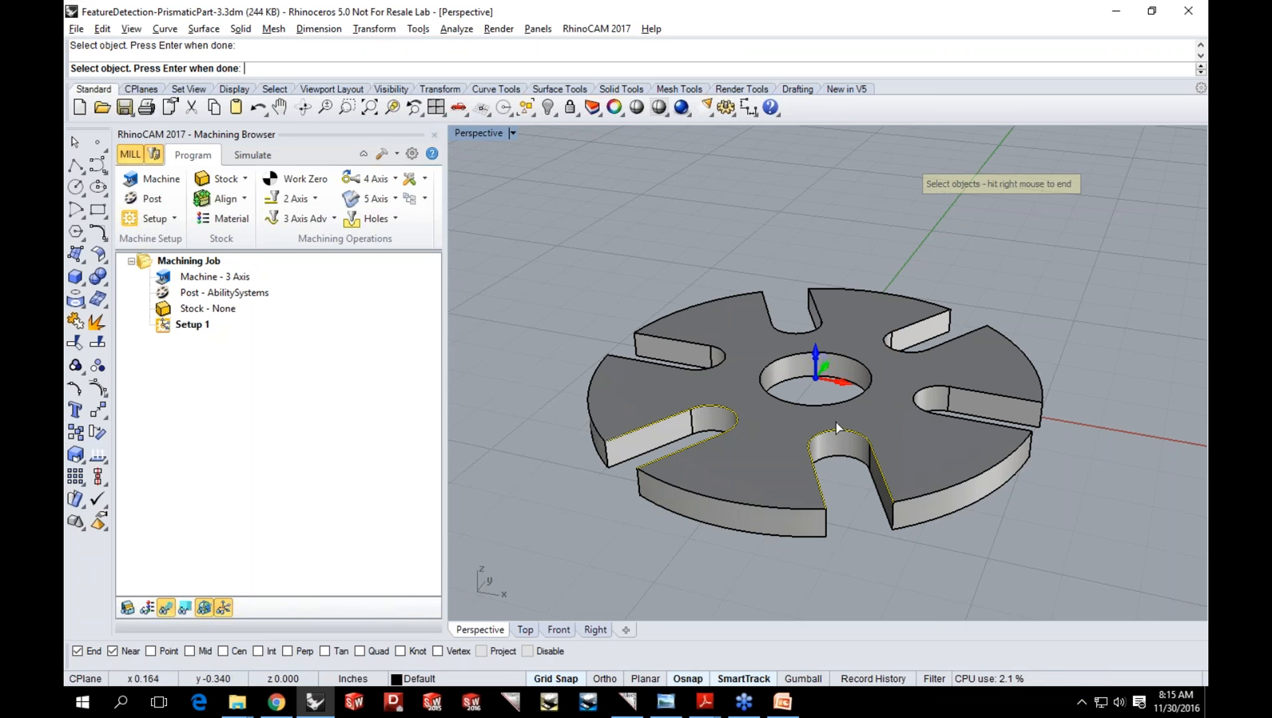
right_click(813, 469)
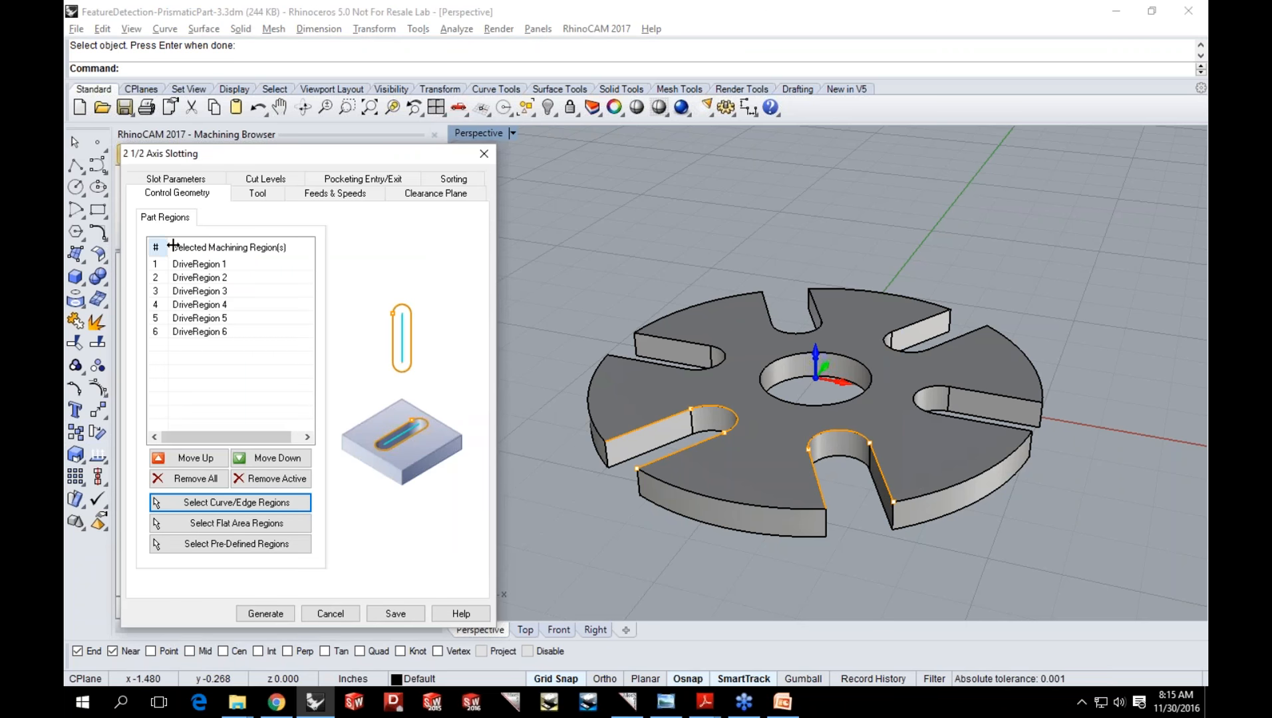
Choose FLATMILL-1/4 INCH for the slotting operation and show its slot parameters.
left_click(262, 198)
left_click(220, 257)
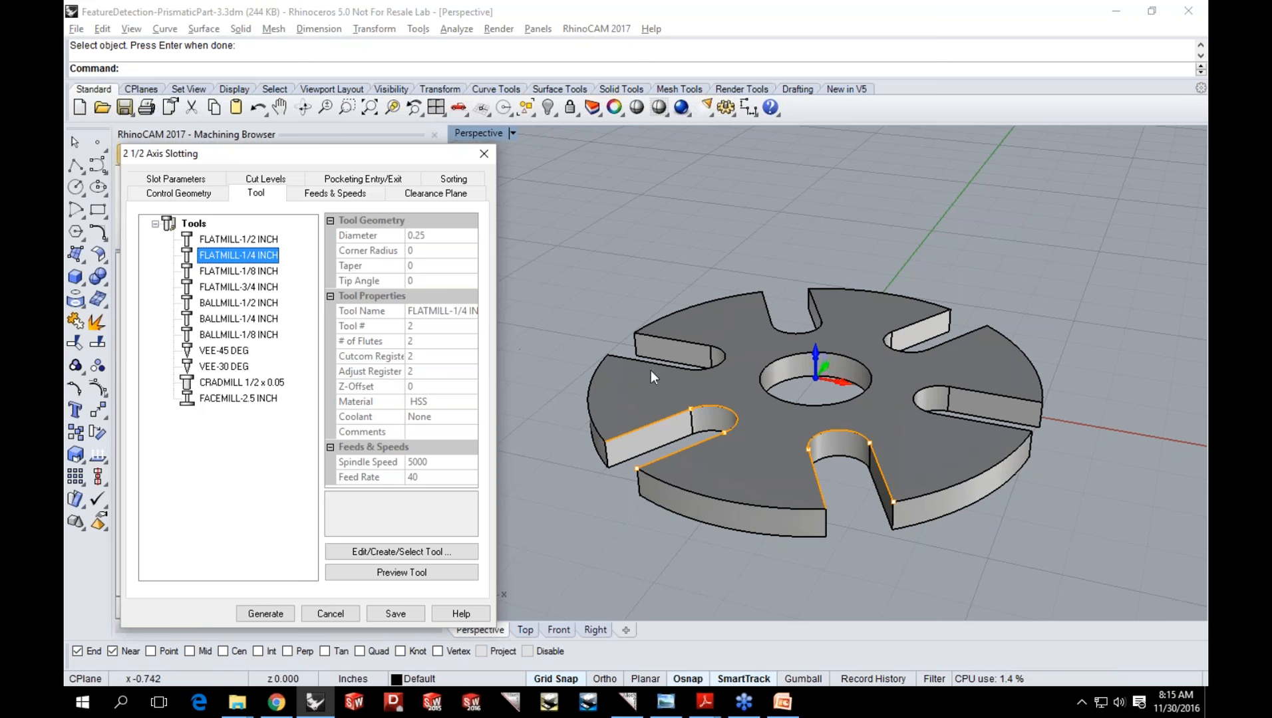
left_click(163, 179)
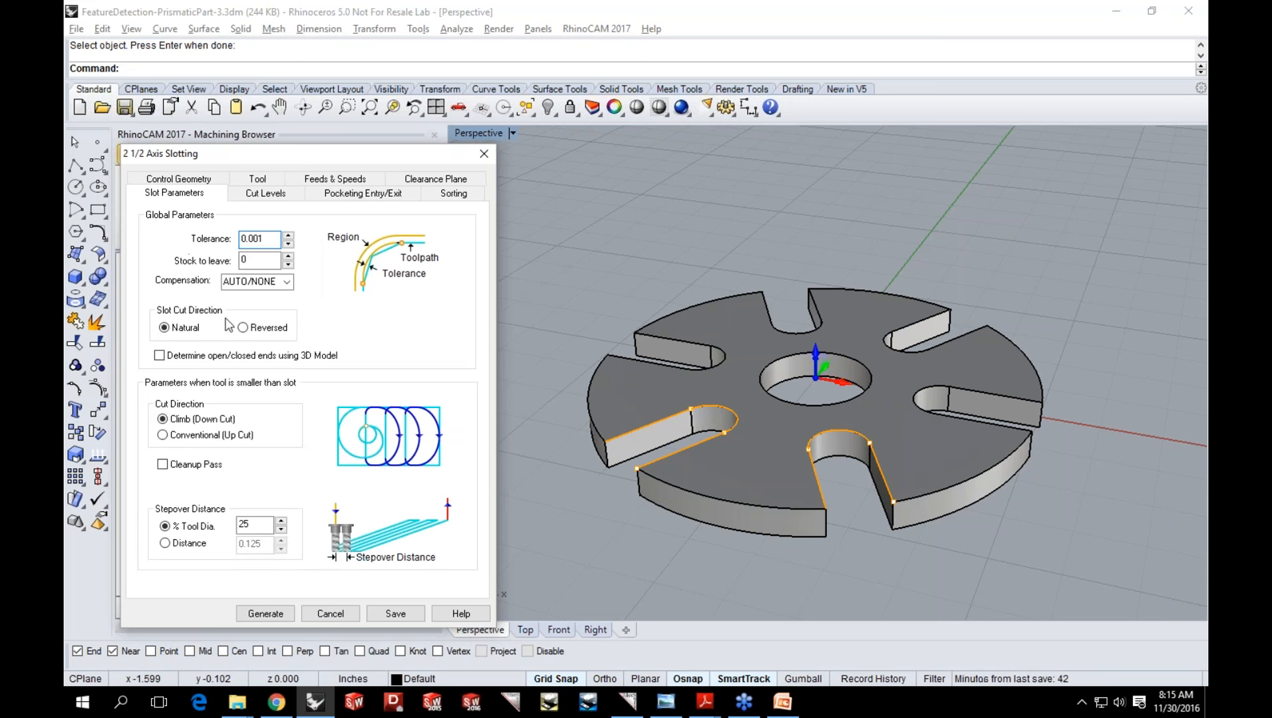
Set the total cut depth to 0.125 by picking points on the slot wall, generate the slotting toolpath and inspect it in both slots.
left_click(268, 194)
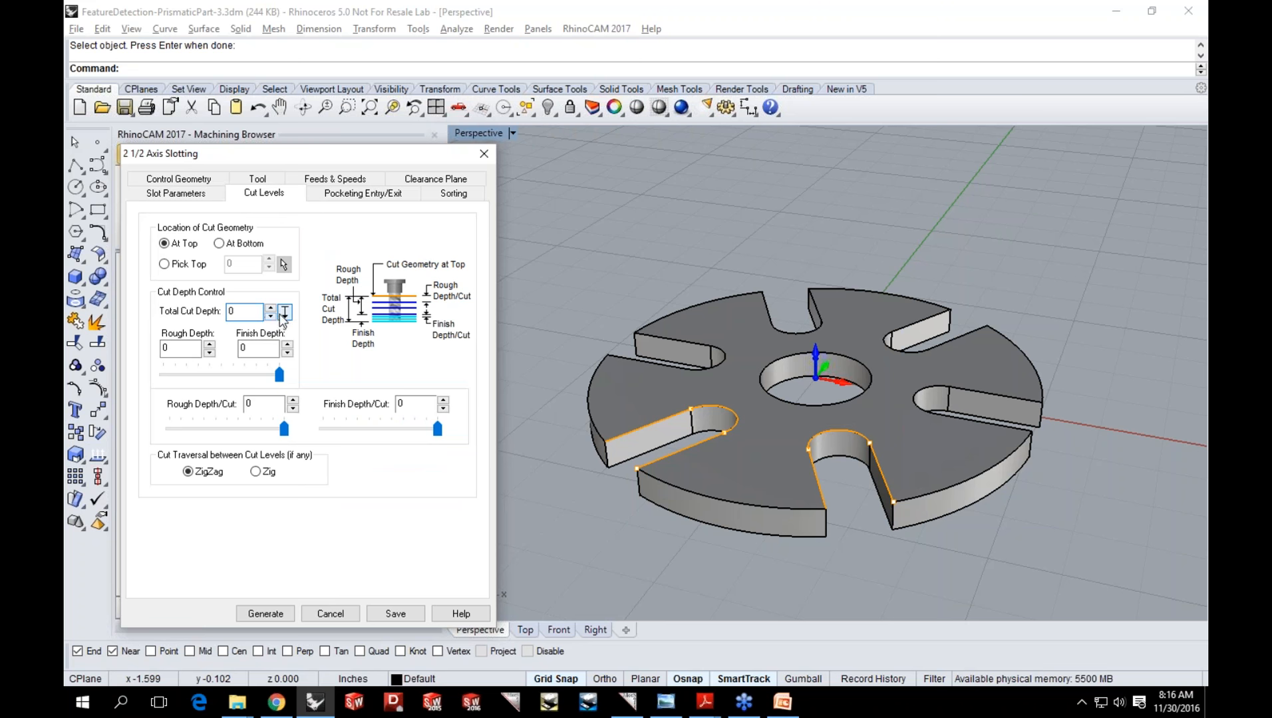
left_click(285, 312)
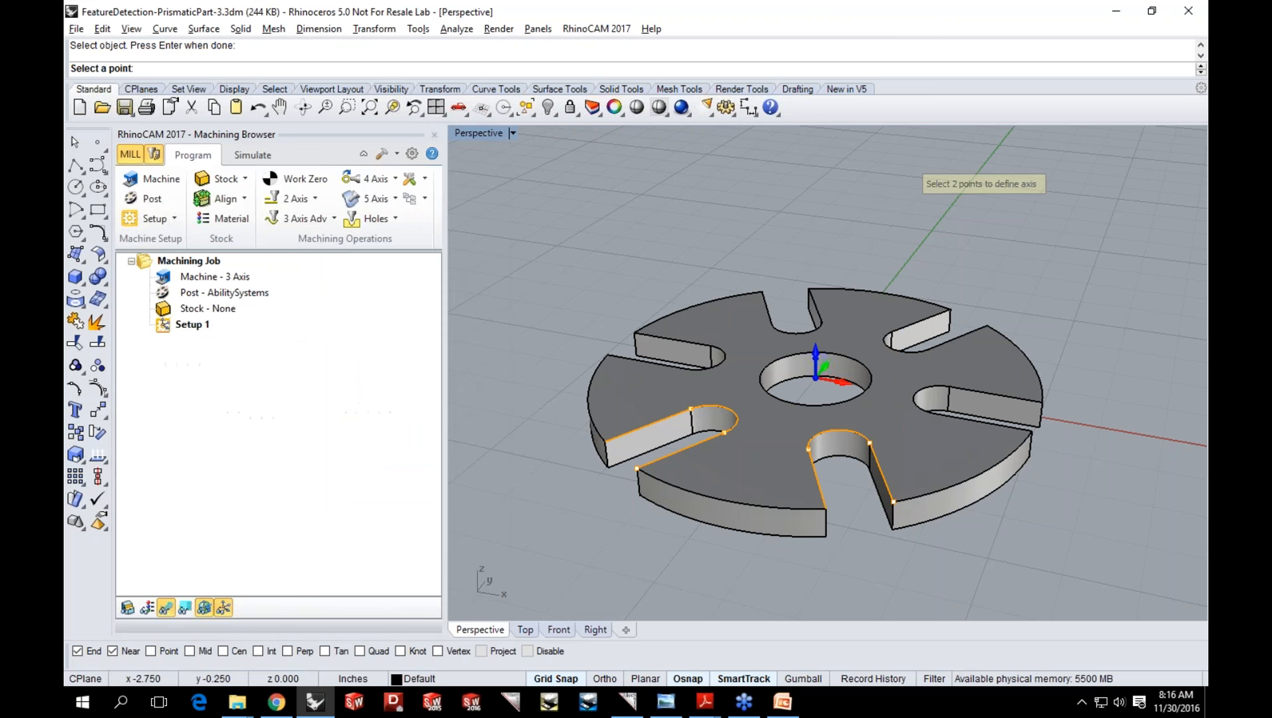
left_click(605, 463)
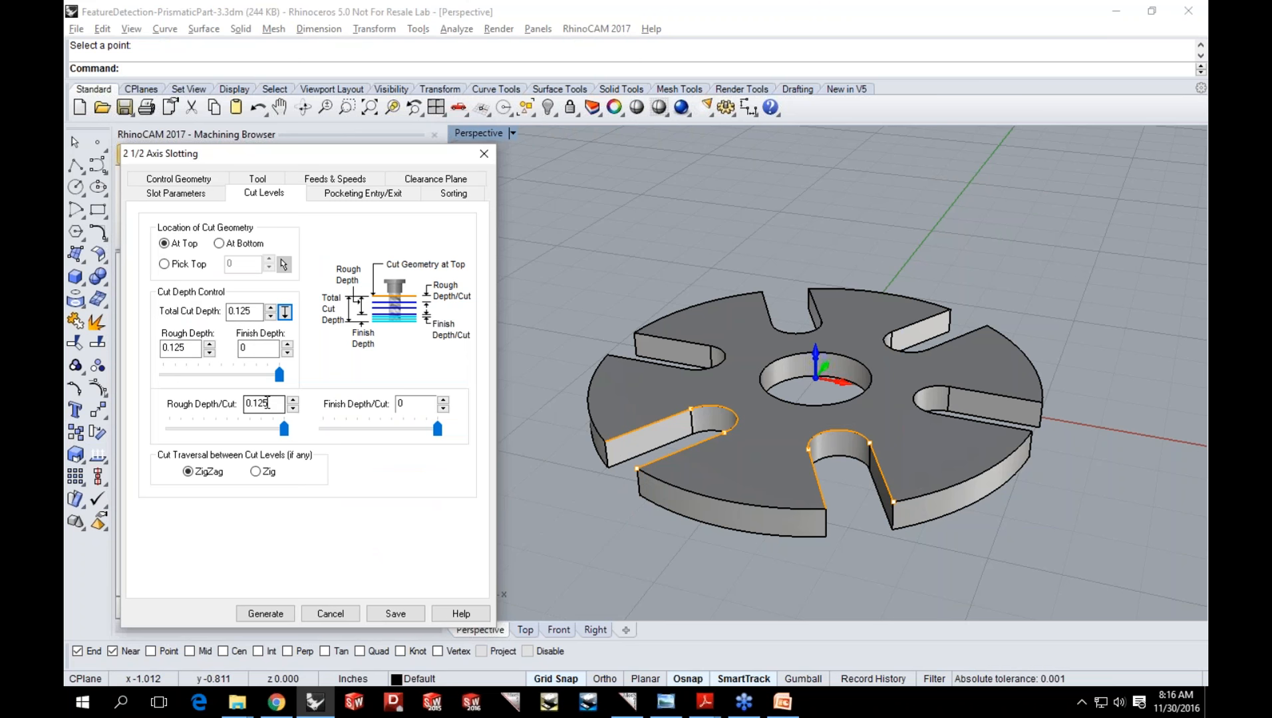
left_click(281, 609)
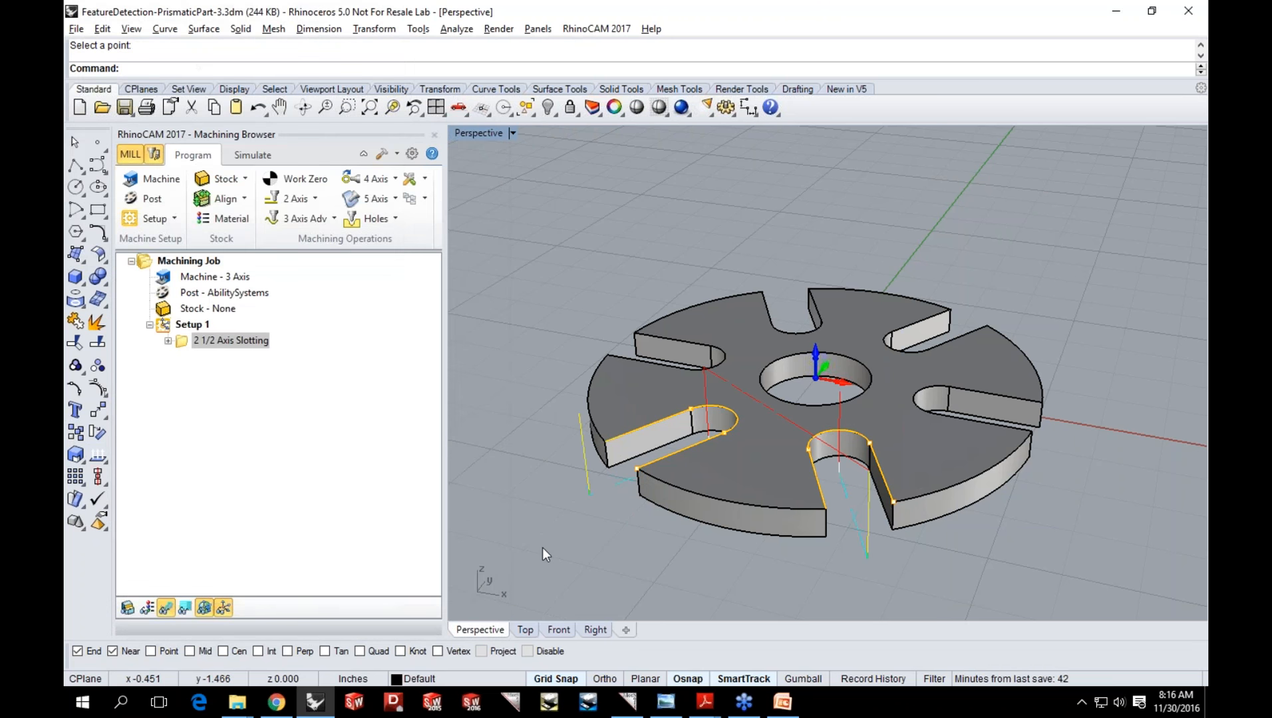
right_click_drag(556, 533, 525, 517)
scroll(551, 459, "up", 3)
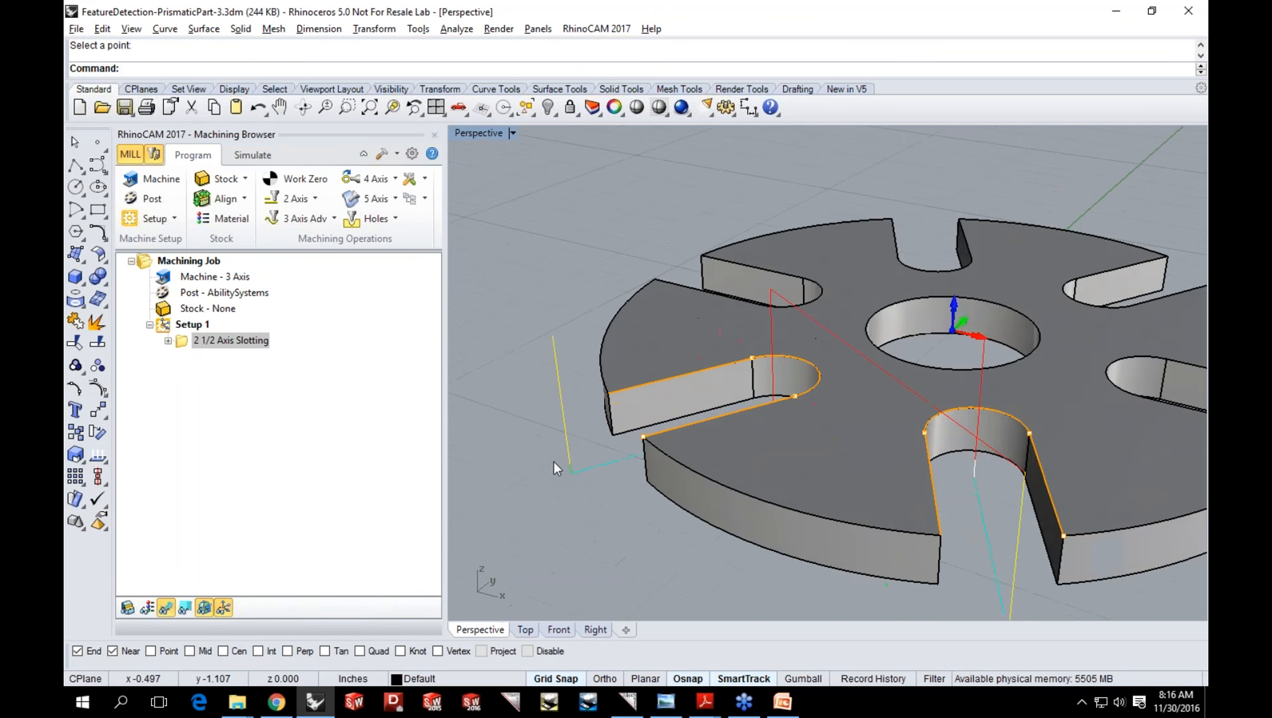
right_click_drag(553, 462, 578, 490)
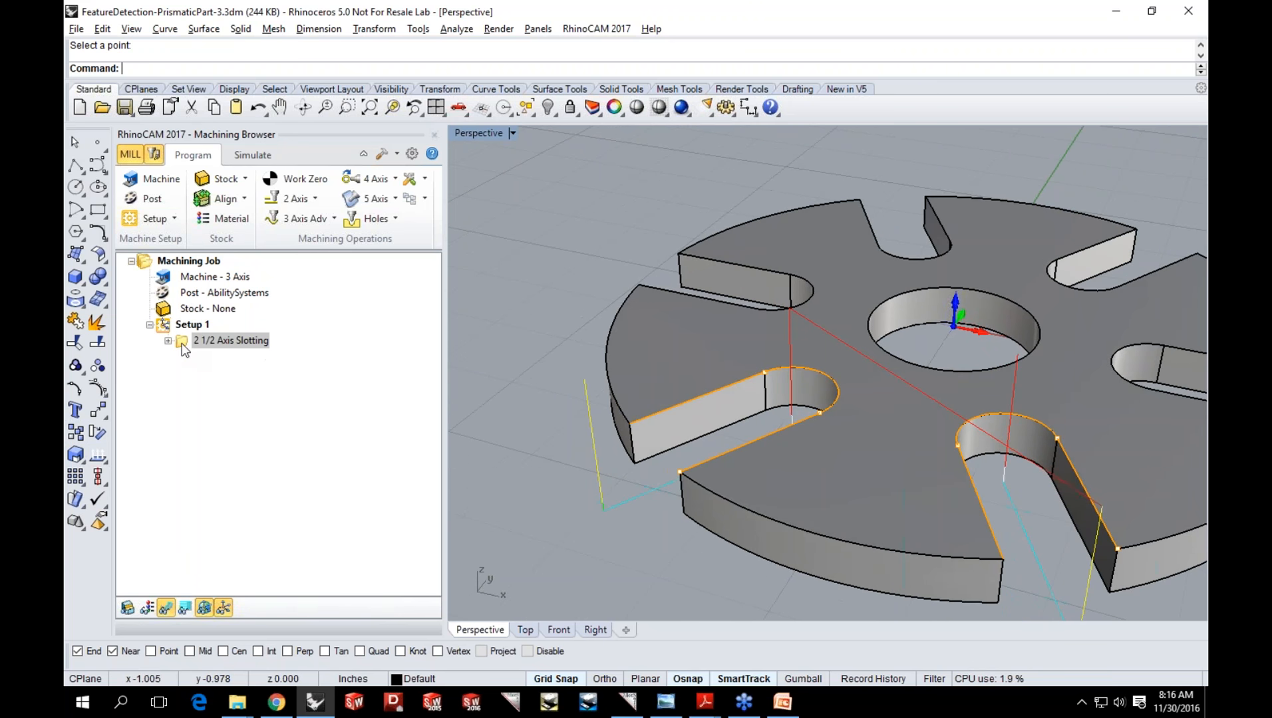
Assign FLATMILL-1/8 INCH from the tool list to the existing 2 1/2 Axis Slotting operation and regenerate its toolpath.
left_click(154, 154)
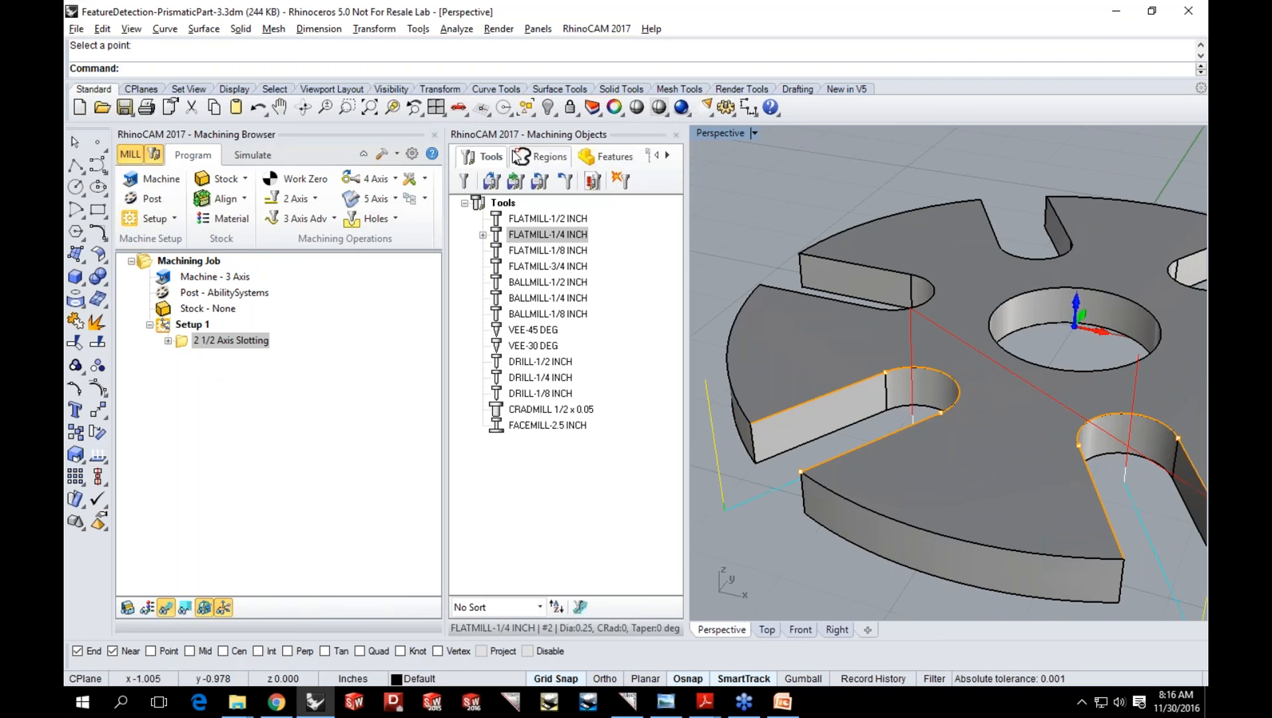
left_click(529, 251)
left_click_drag(484, 254, 238, 332)
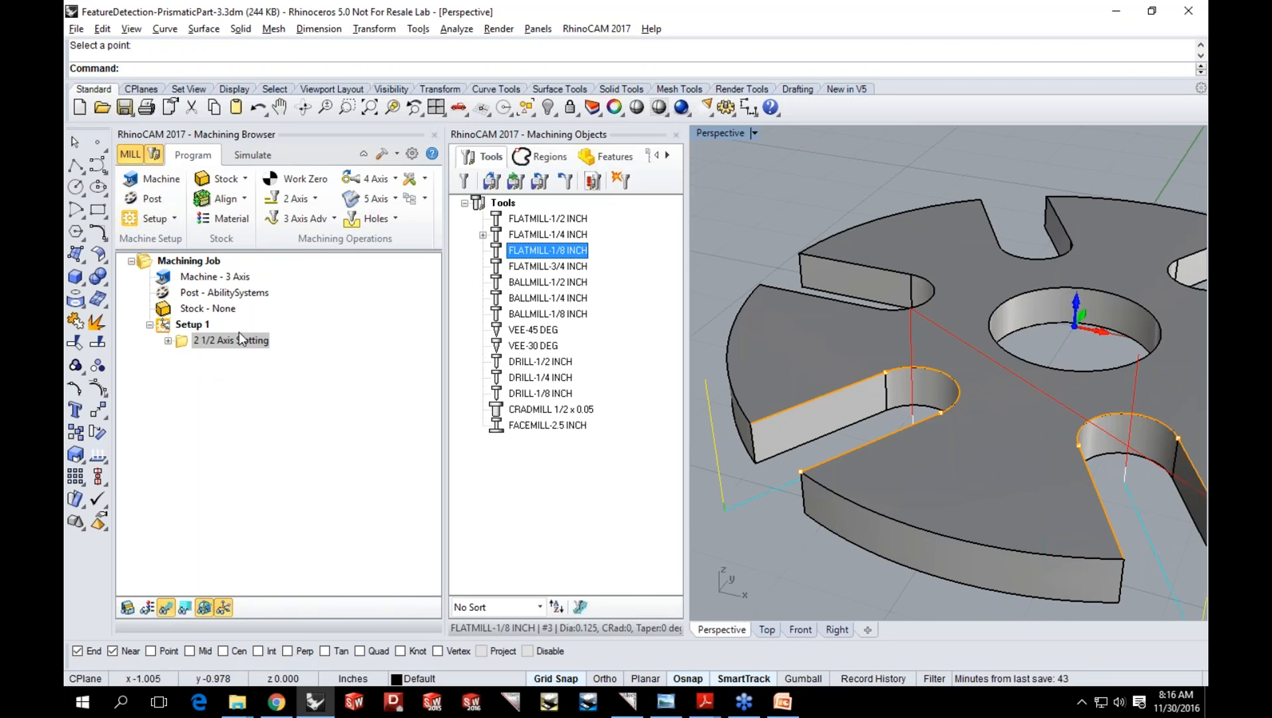
left_click(167, 341)
left_click(166, 344)
left_click_drag(507, 252, 198, 343)
left_click(168, 341)
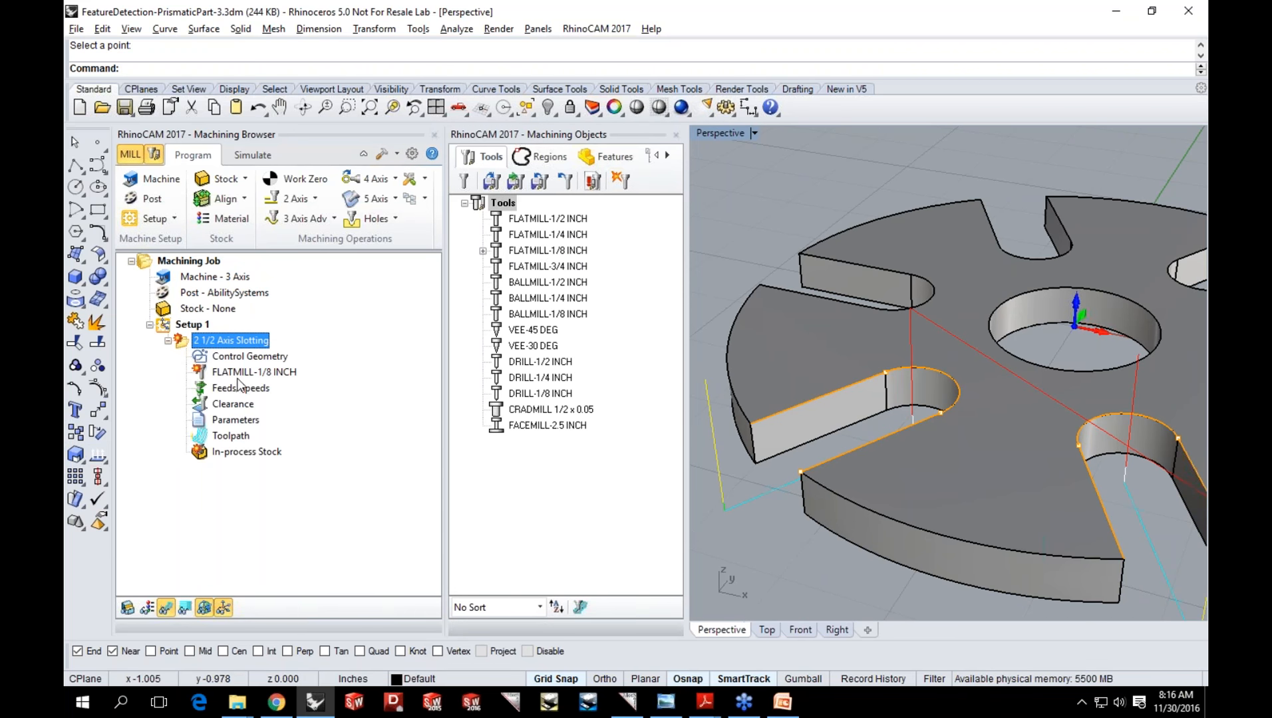
left_click(168, 340)
right_click(188, 344)
left_click(192, 354)
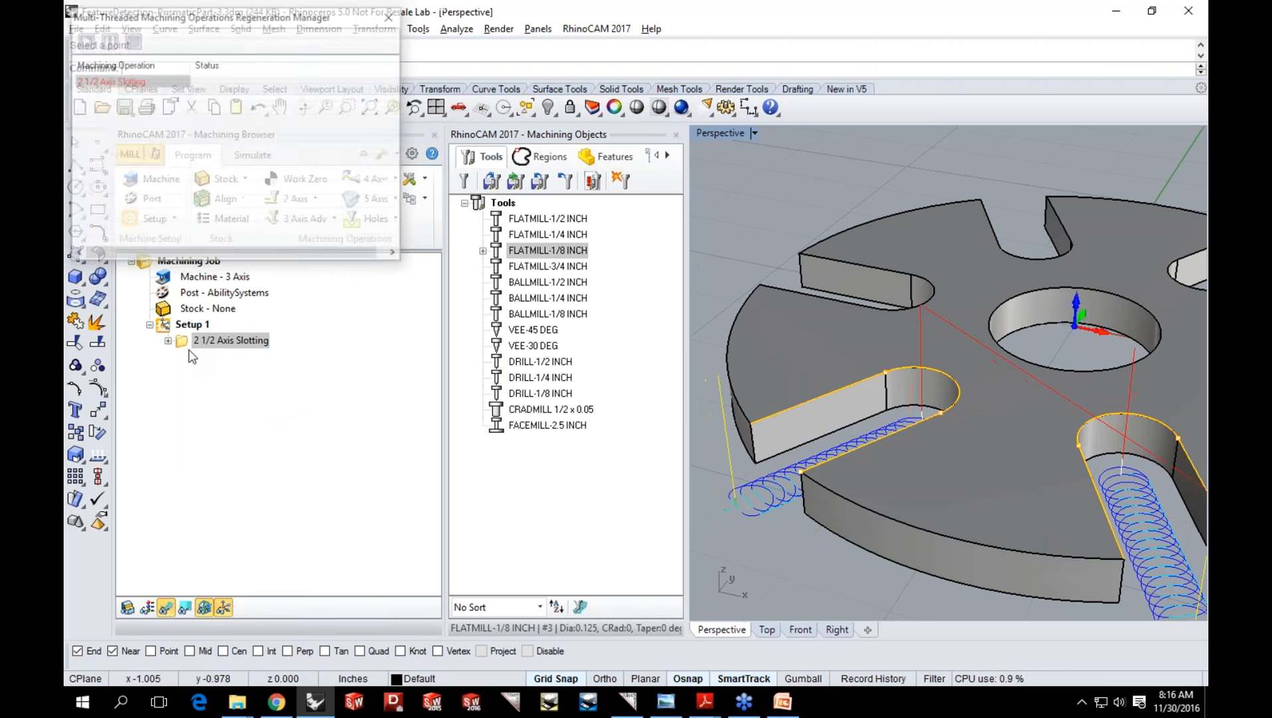
Close the machining objects browser and inspect the regenerated toolpath in the two front slots.
left_click(676, 134)
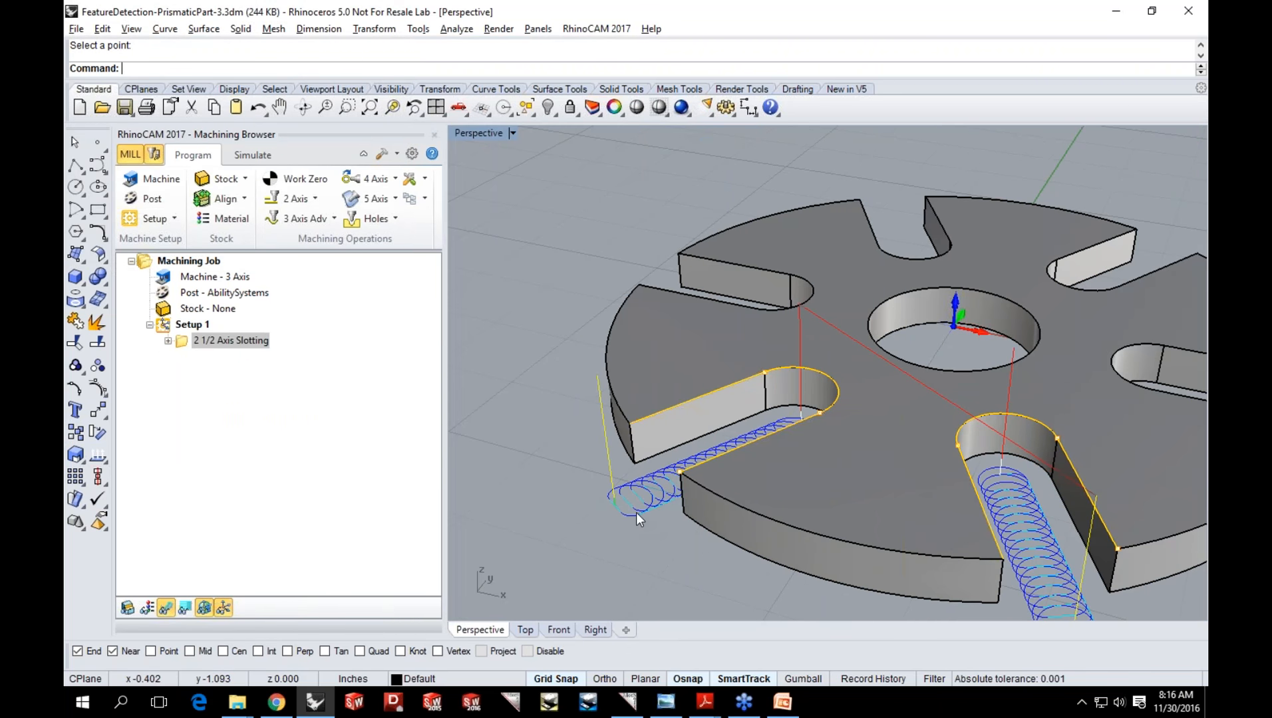
scroll(851, 384, "down", 1)
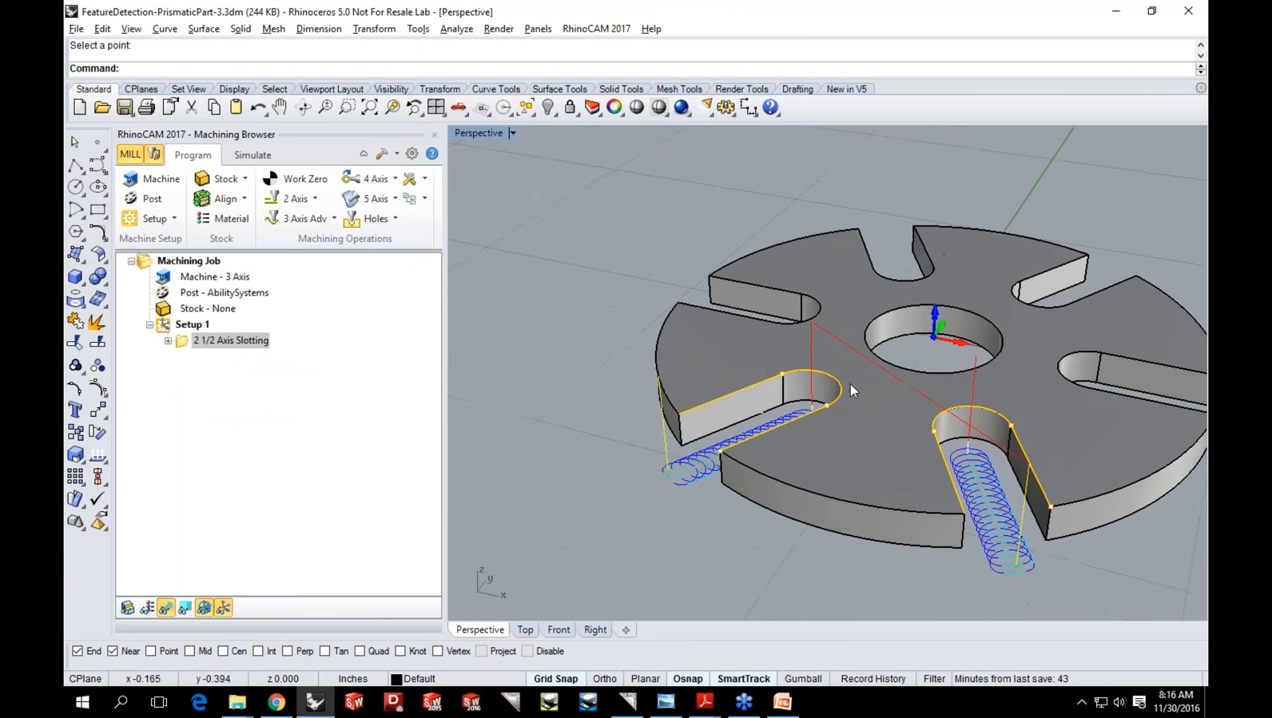
scroll(975, 471, "up", 2)
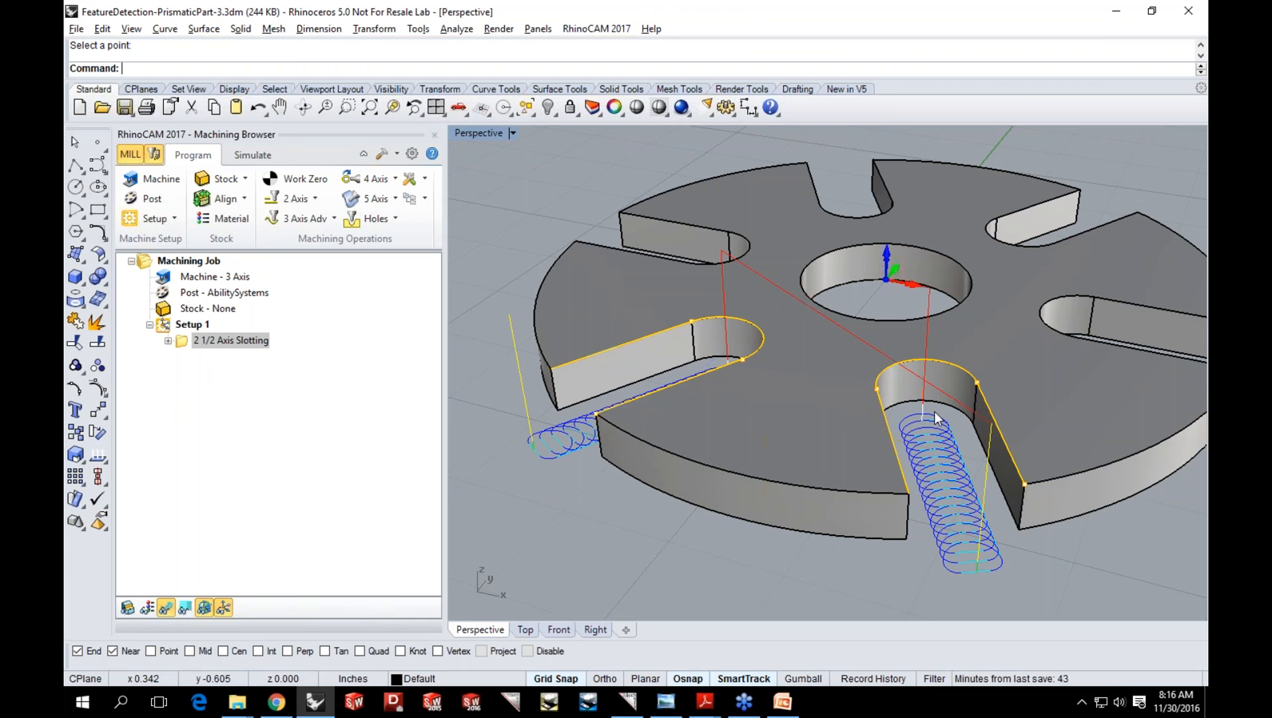
scroll(758, 416, "down", 2)
right_click_drag(753, 419, 741, 419)
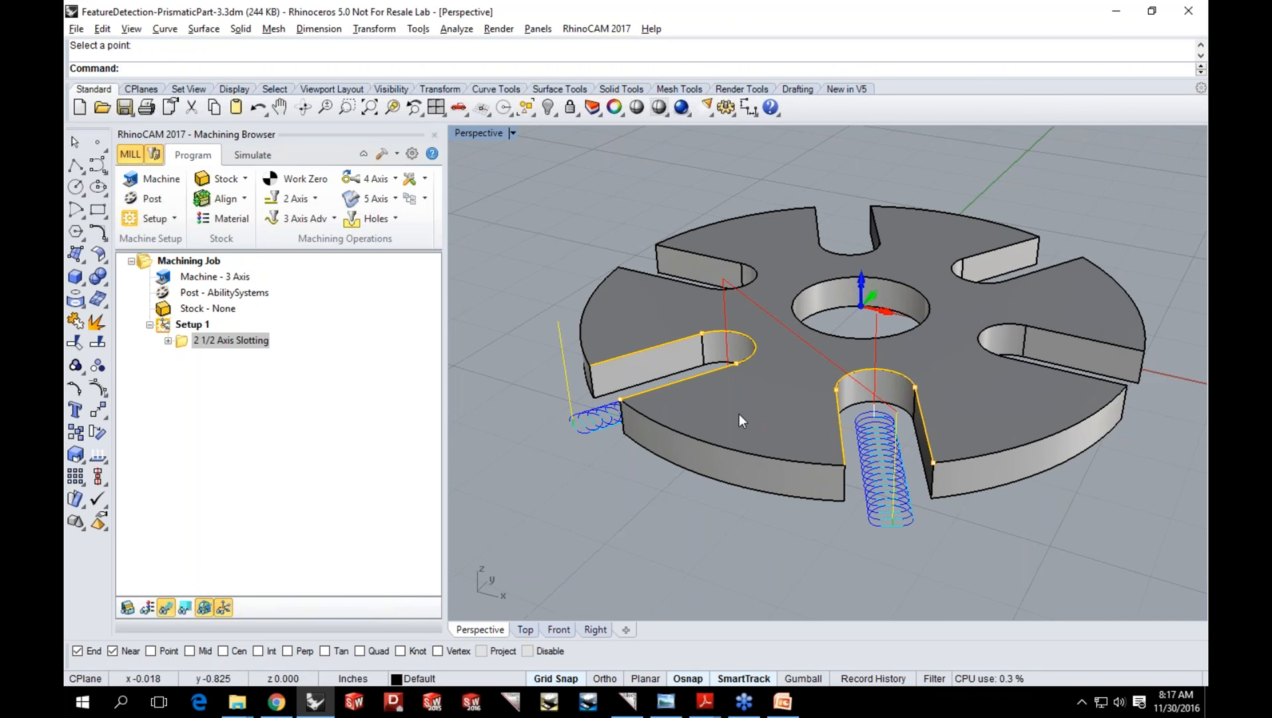
Review the selected regions and cut levels of the edge-based slotting operation without changing them.
left_click(315, 198)
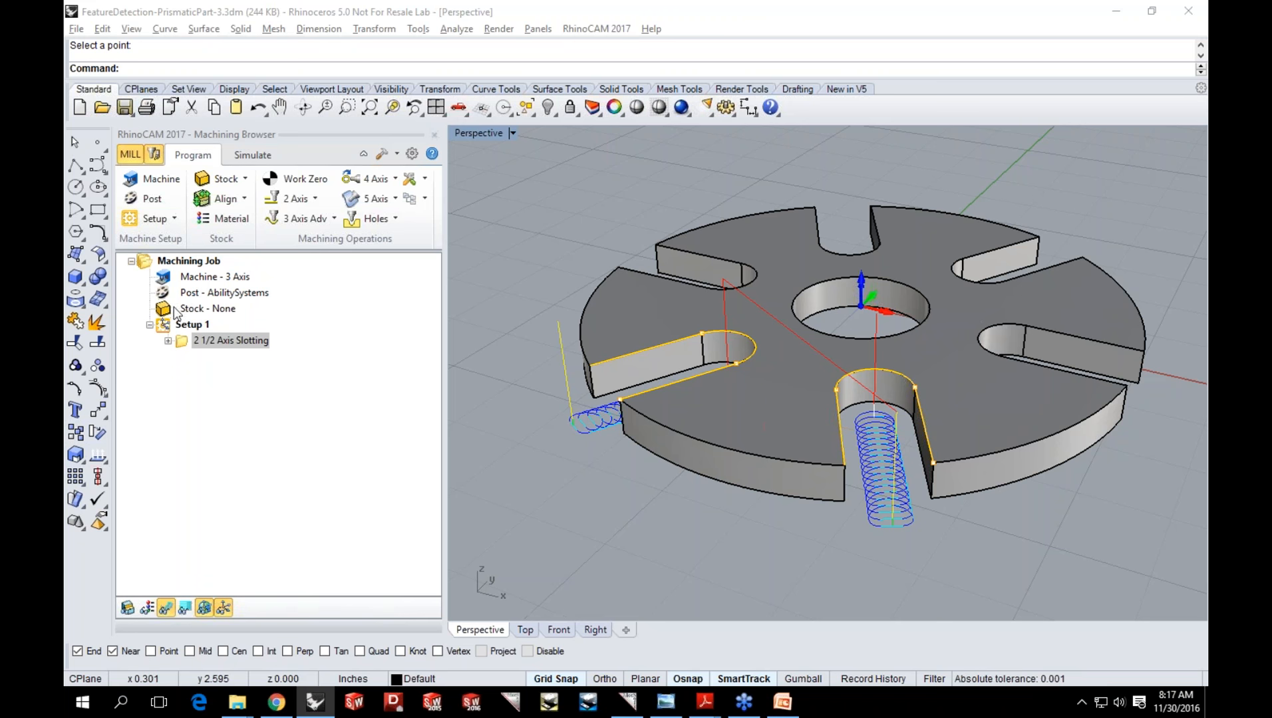
double_click(179, 342)
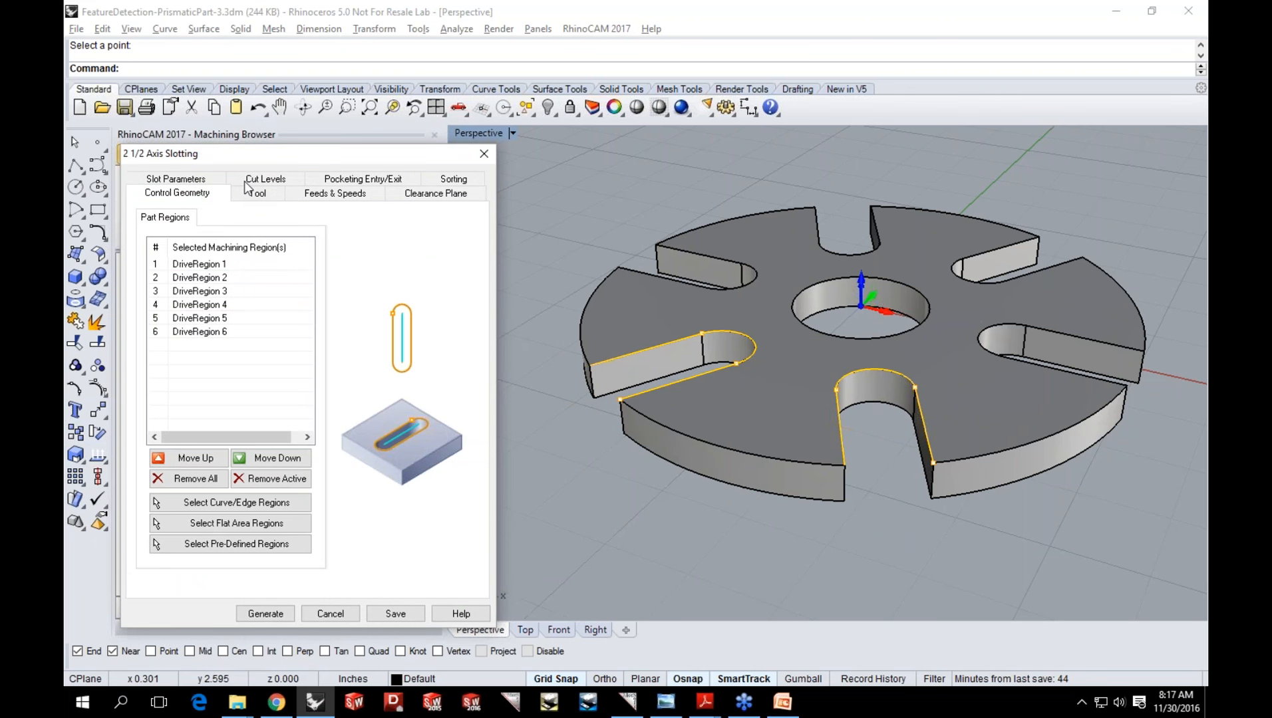
left_click(251, 181)
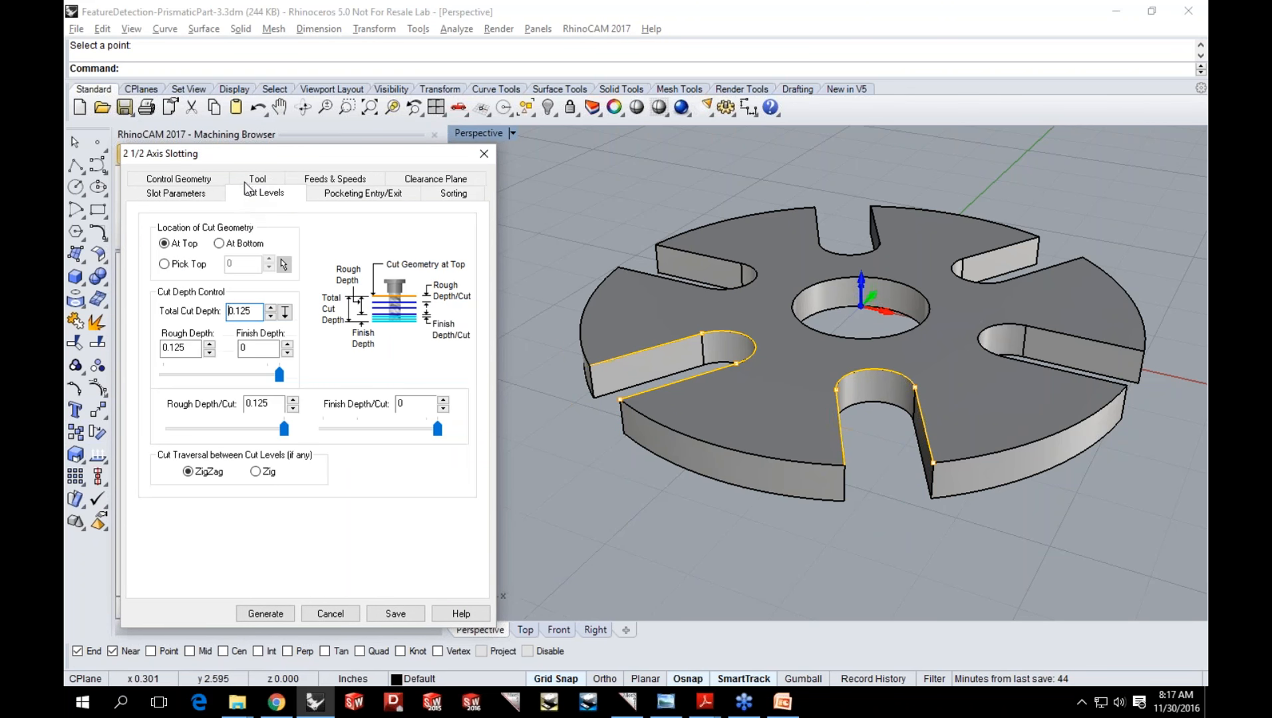
left_click(329, 613)
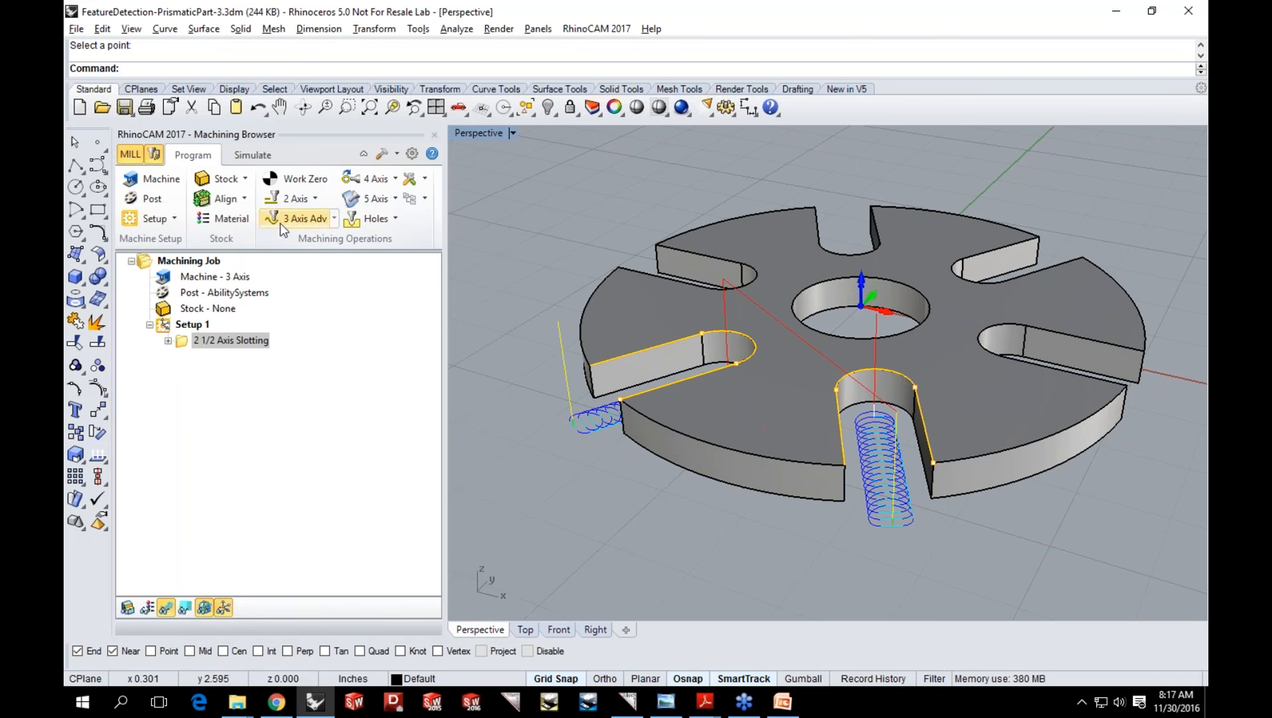
Display the detected features and start a Slotting operation on the whole Slots group.
left_click(154, 154)
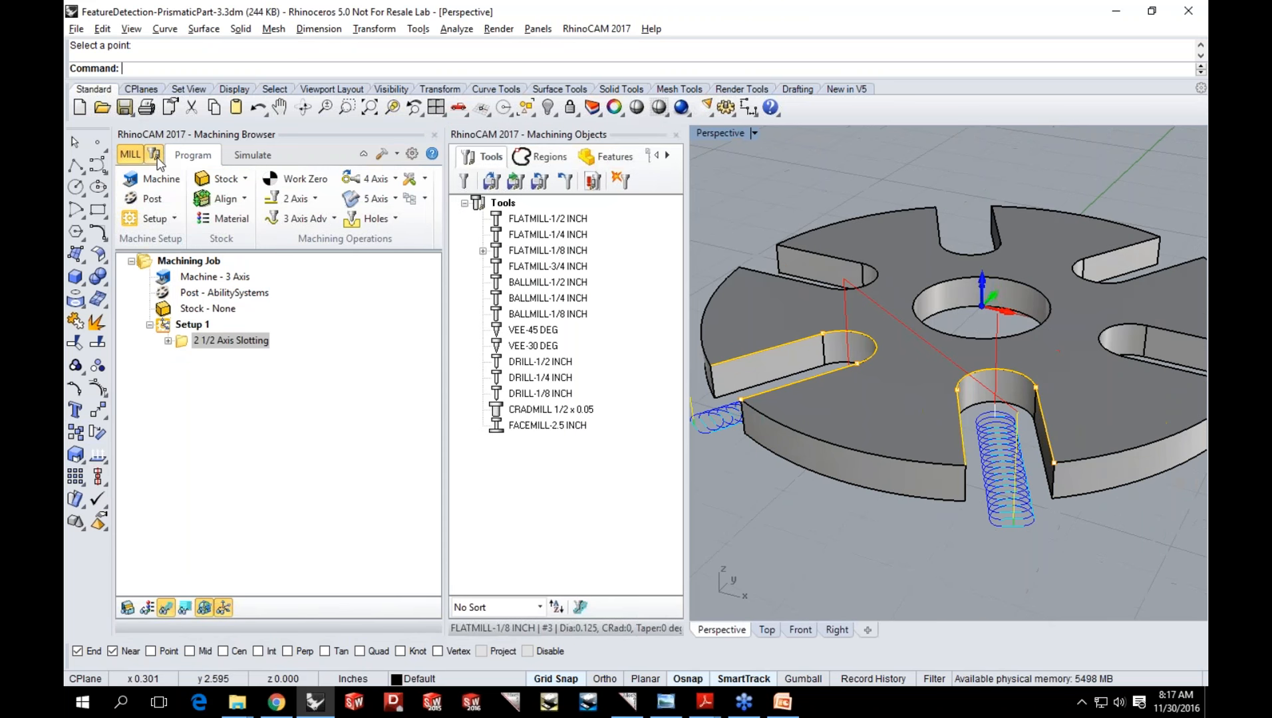
left_click(599, 158)
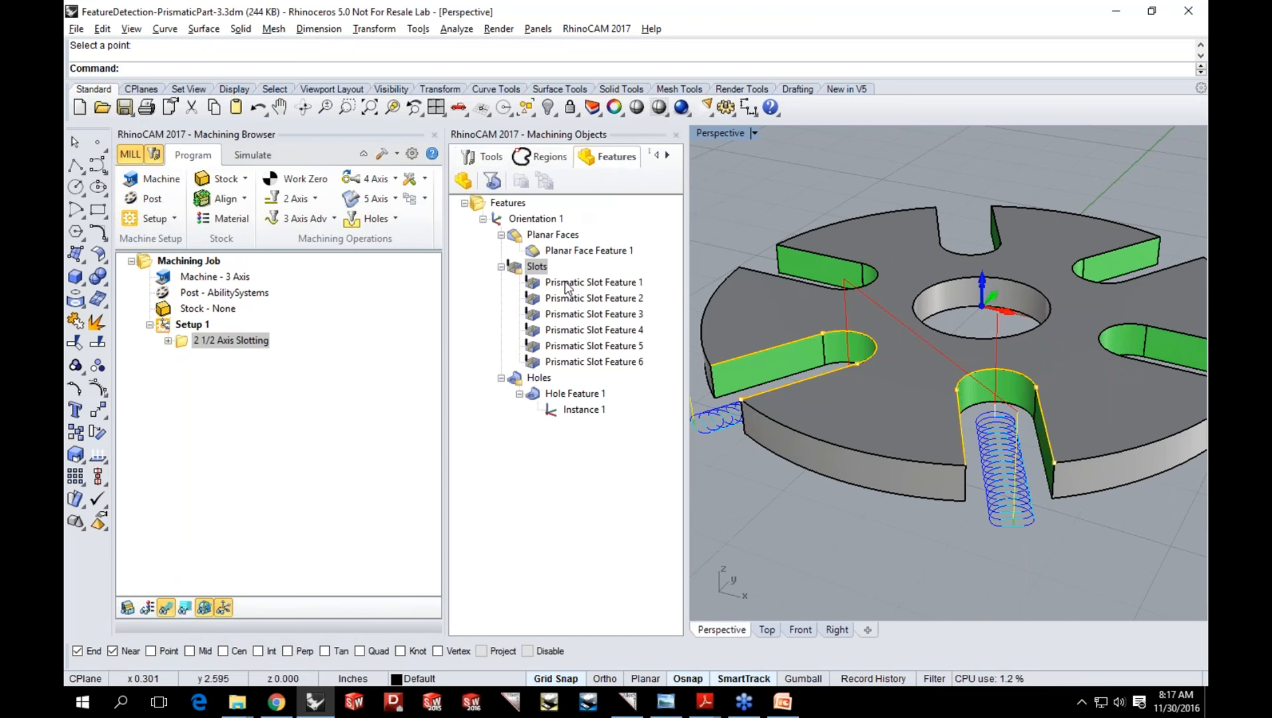
left_click(520, 270)
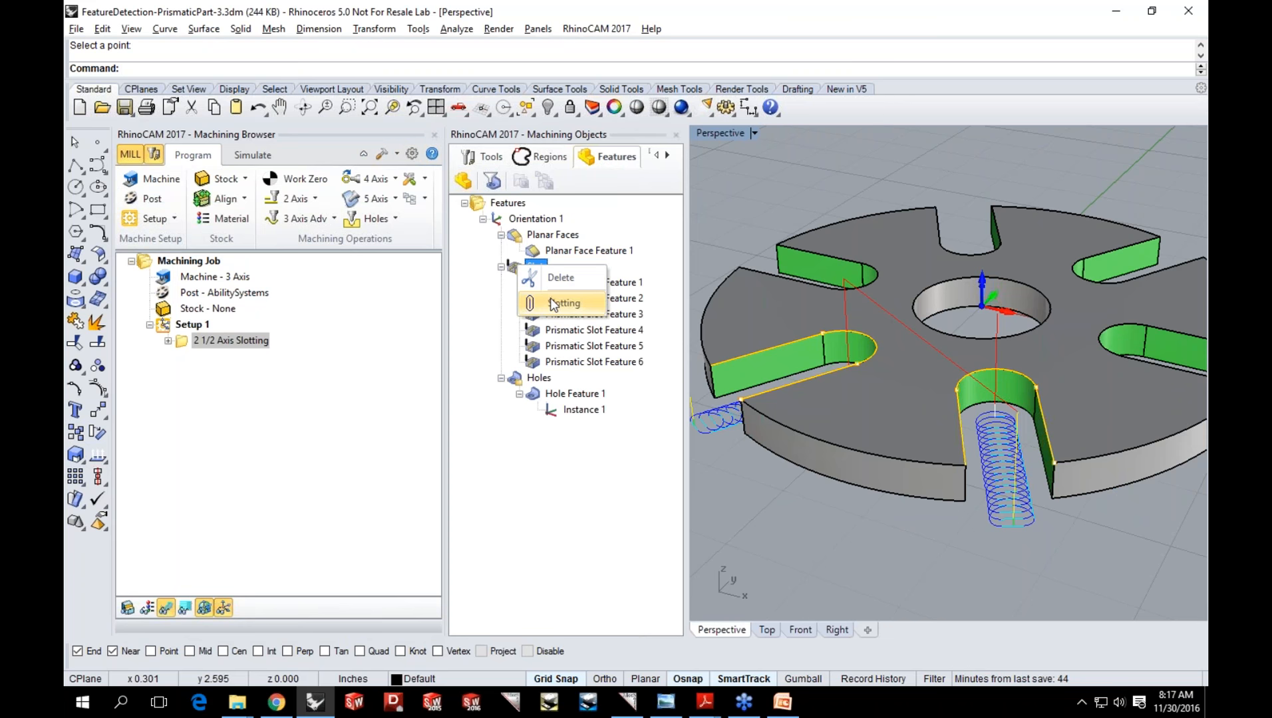
left_click(1202, 186)
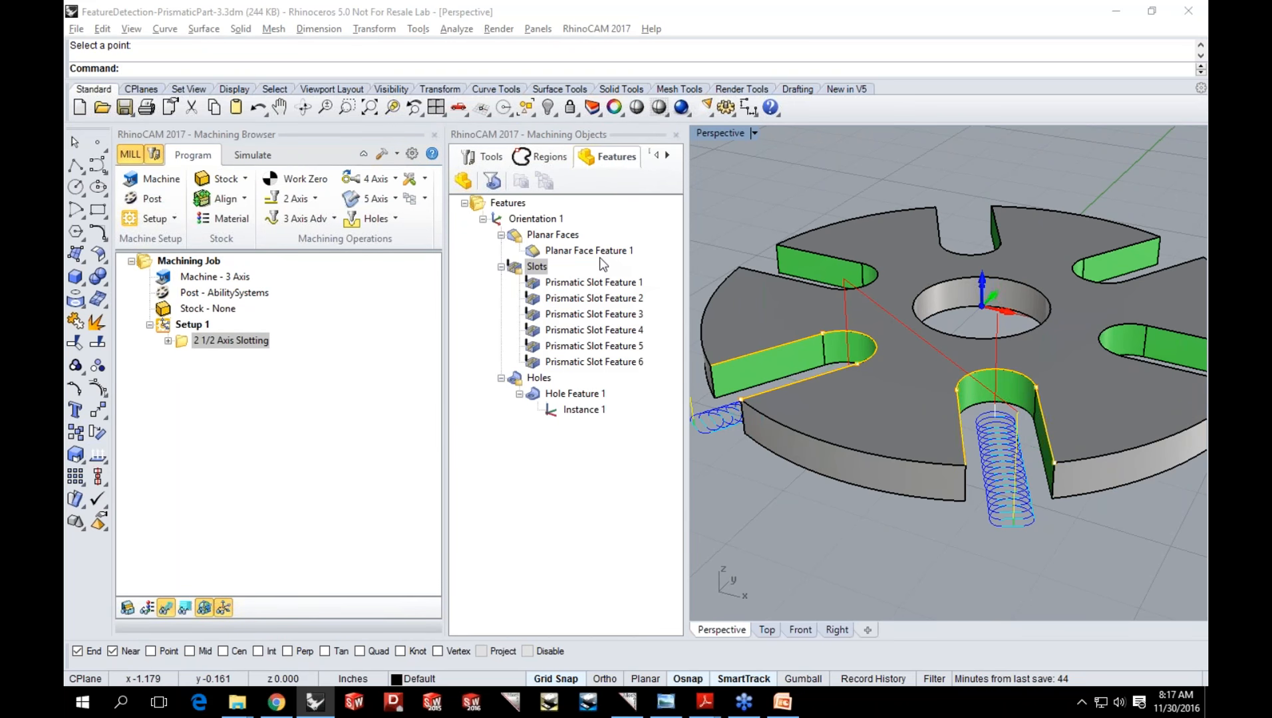
left_click(532, 266)
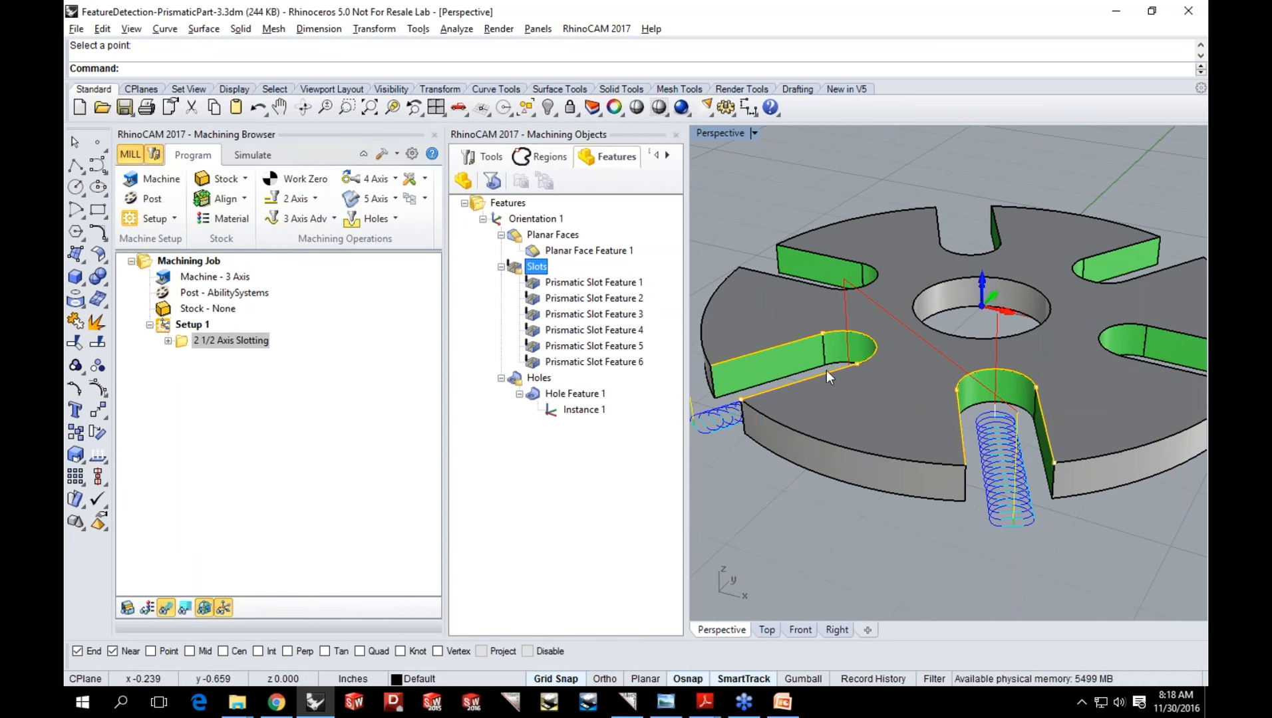
right_click(530, 268)
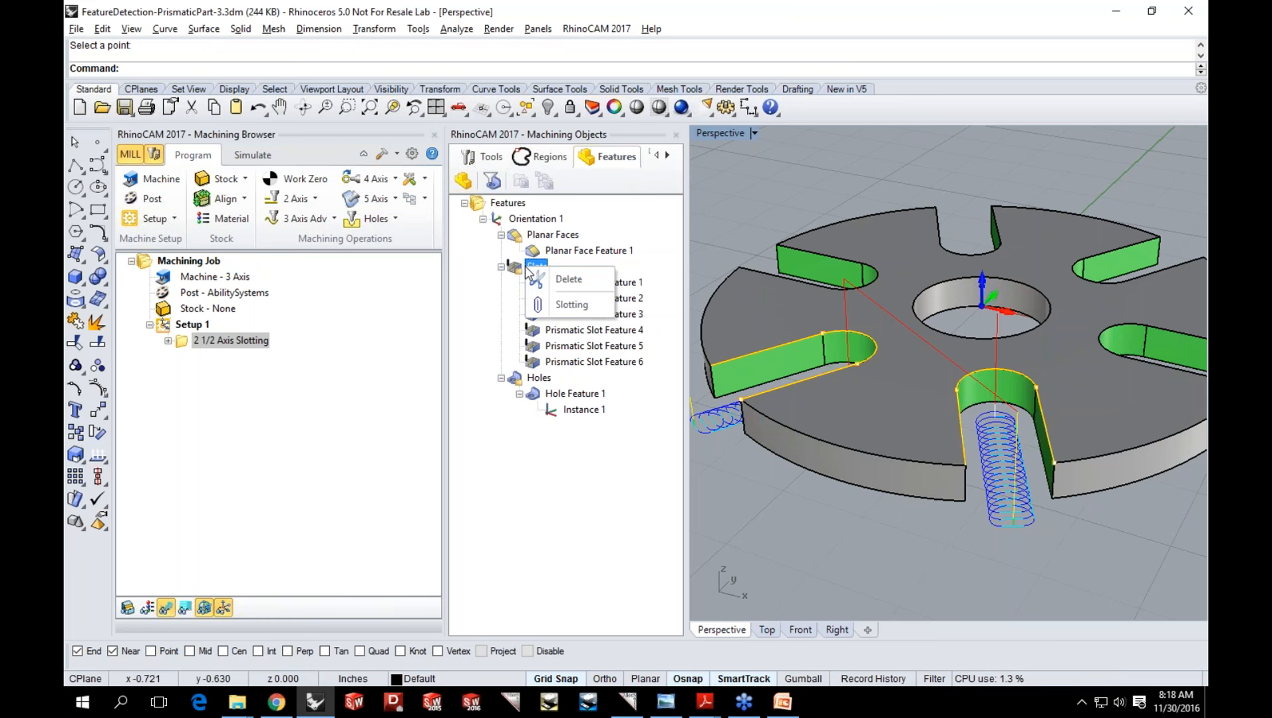
left_click(551, 305)
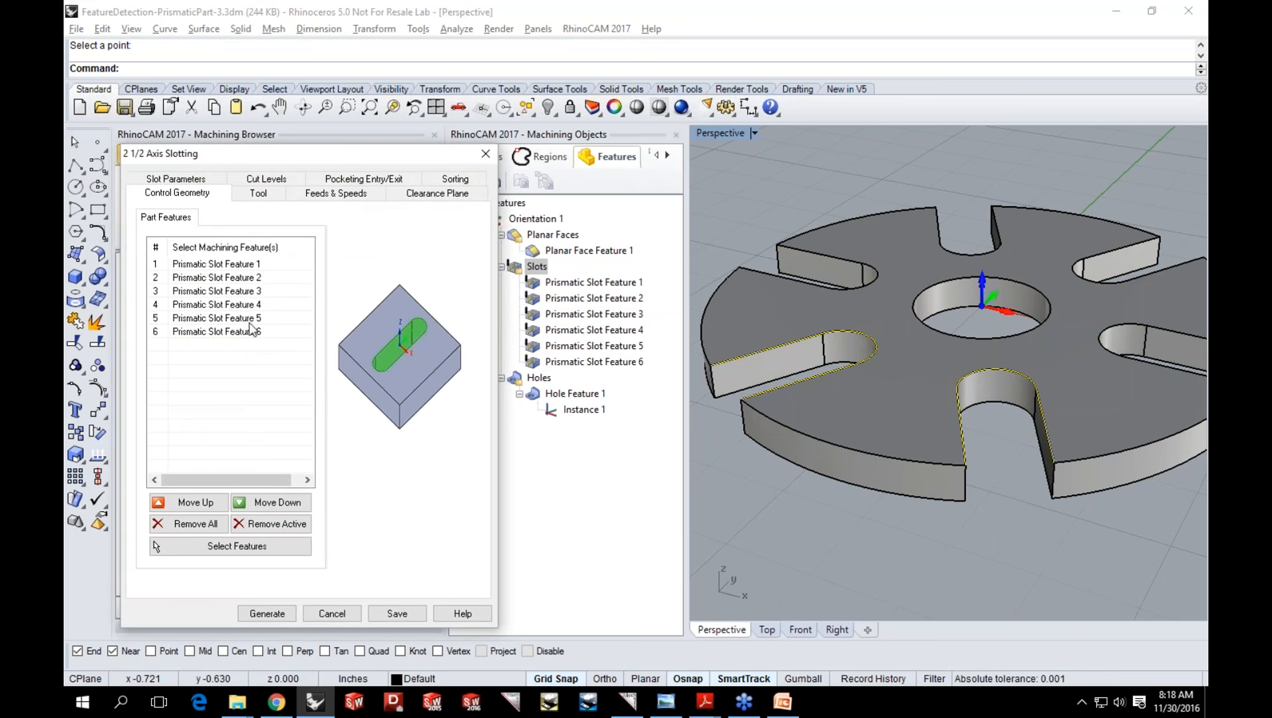
Check the tool and cut levels of the feature-based slotting operation and generate its toolpath.
left_click(257, 193)
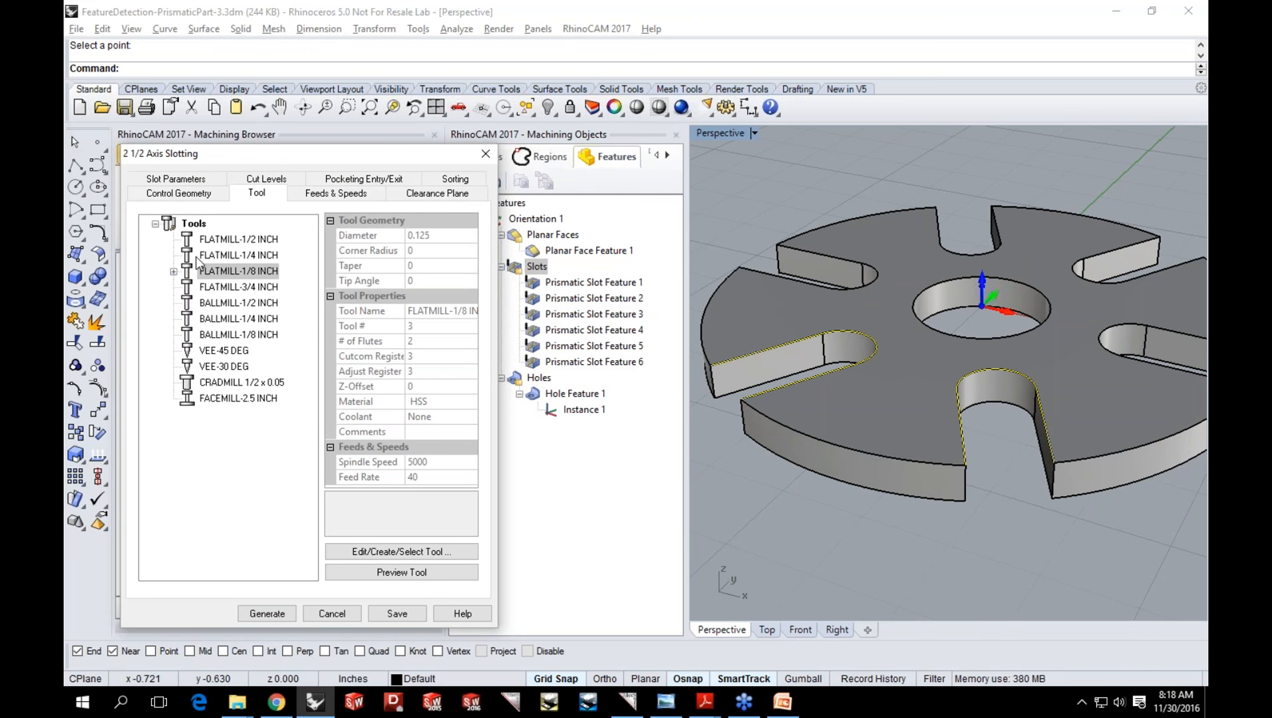
left_click(248, 181)
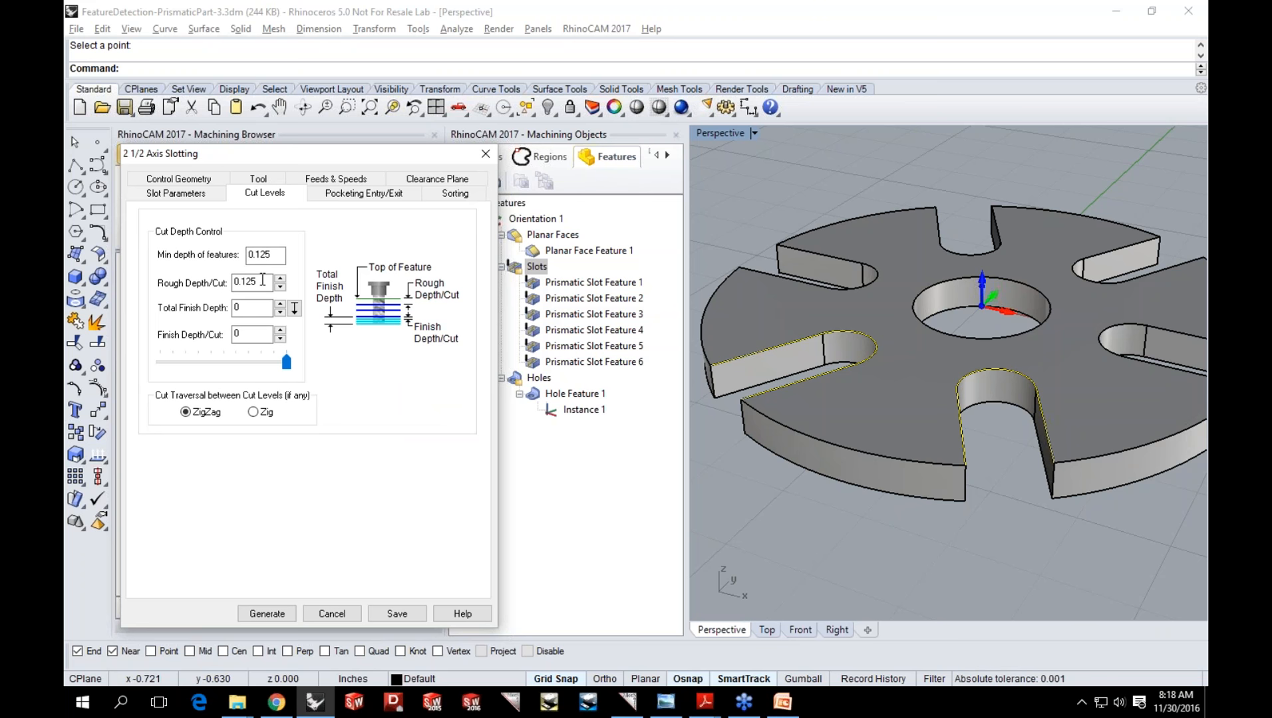
left_click(265, 616)
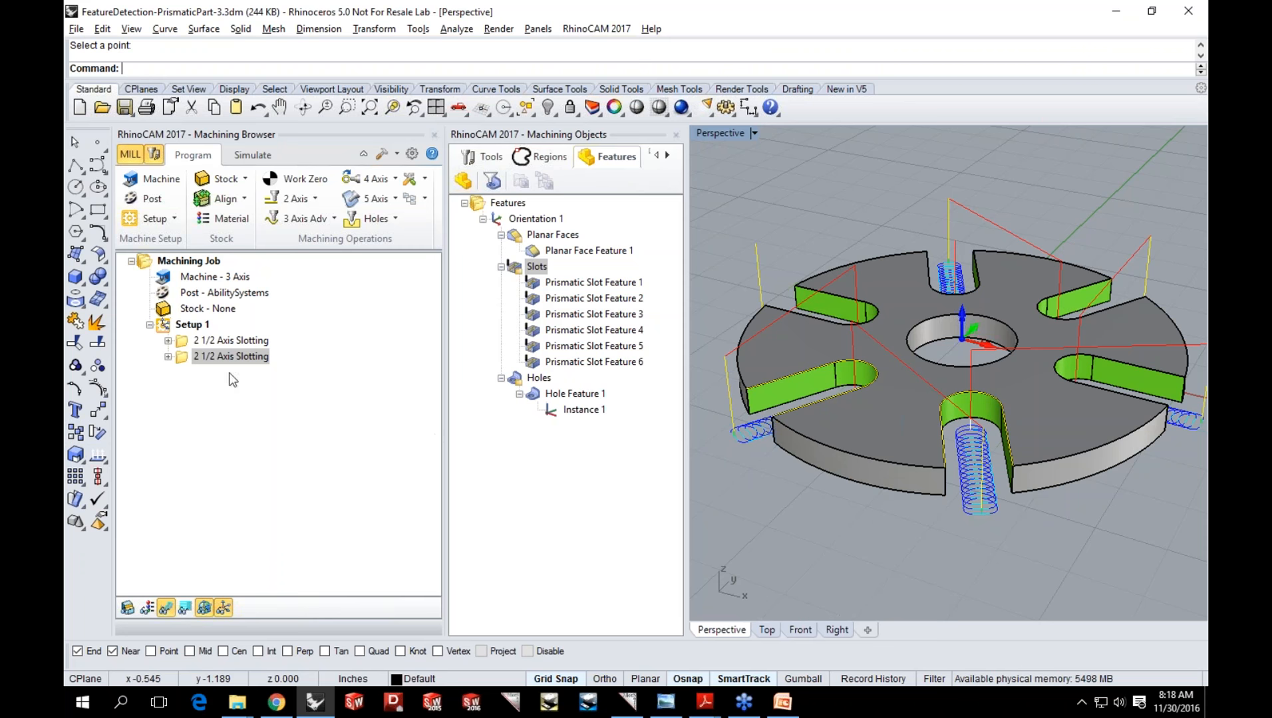
Regenerate the feature-based slotting toolpath with a rough depth per cut of 0.0625, and close the machining objects browser.
left_click(182, 359)
double_click(182, 359)
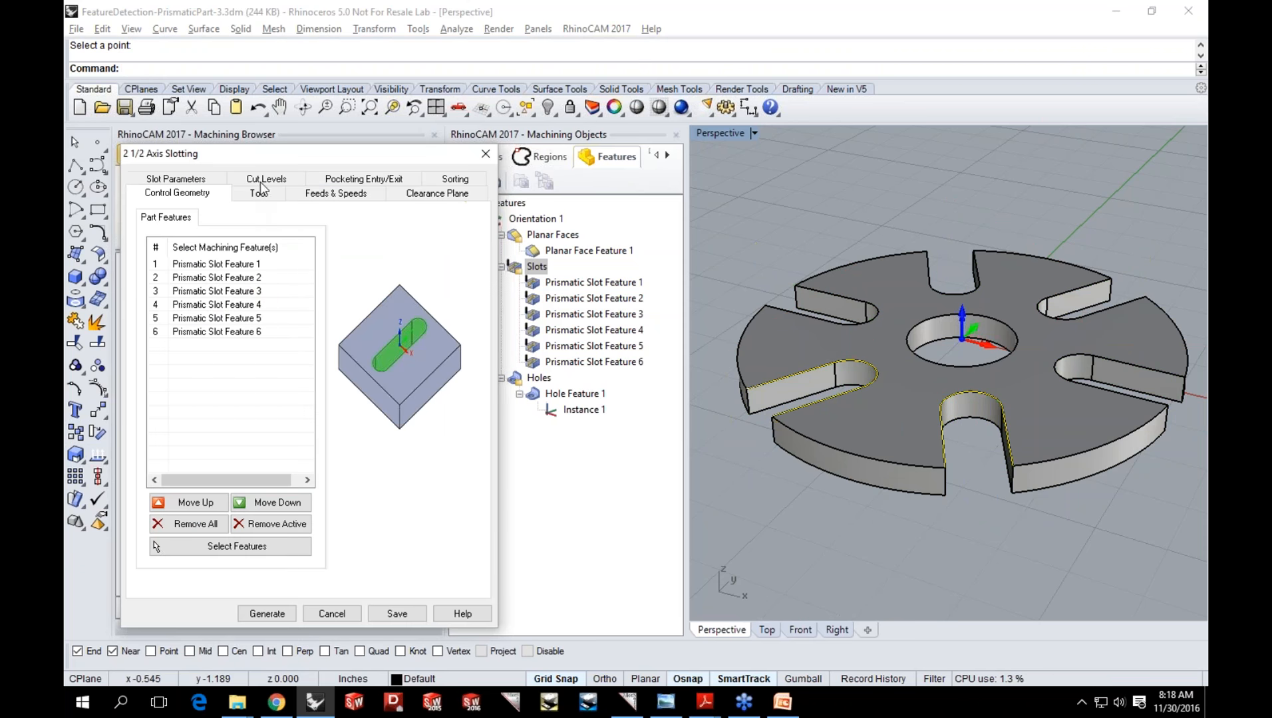
left_click(264, 191)
left_click_drag(261, 282, 229, 279)
type("0.0625")
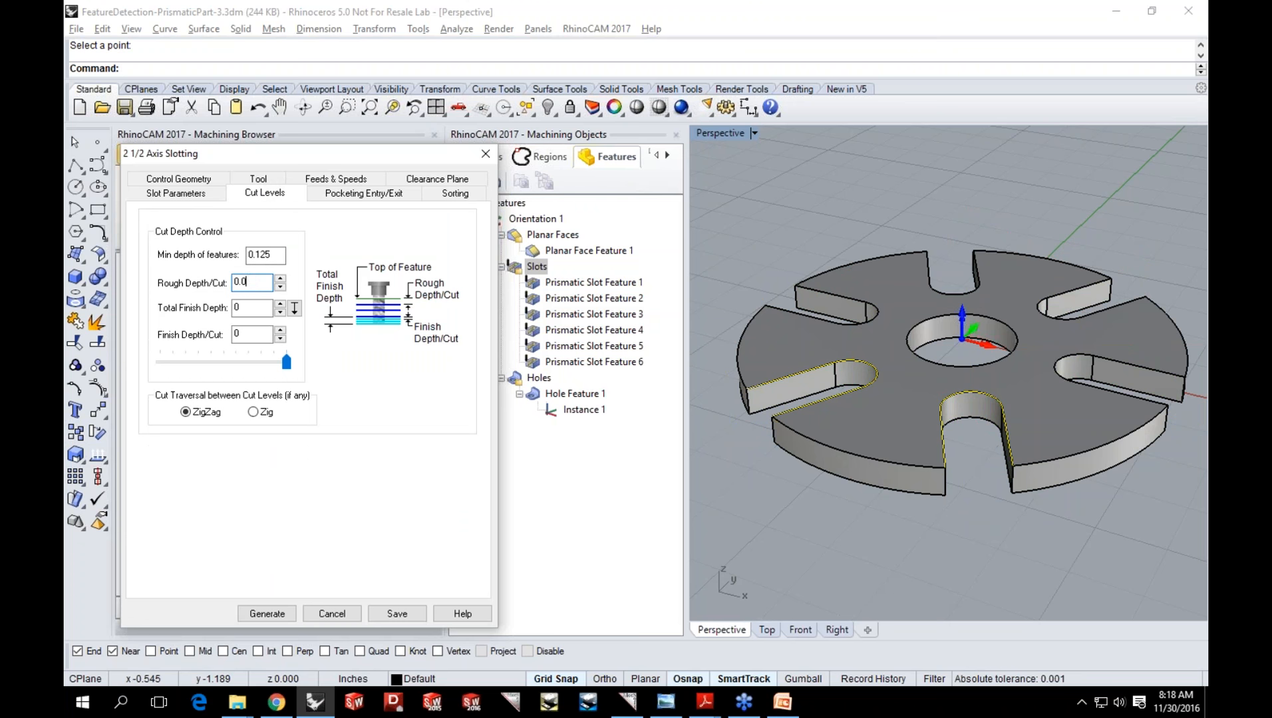
left_click(253, 612)
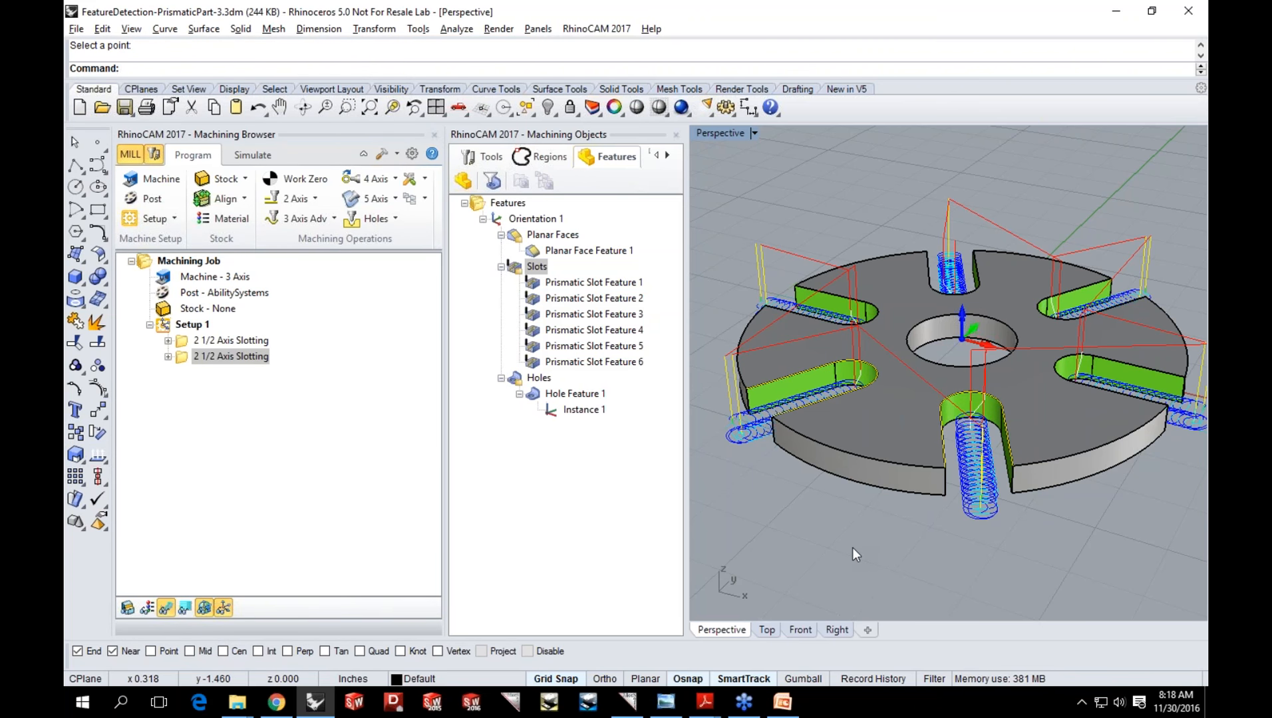
left_click(481, 159)
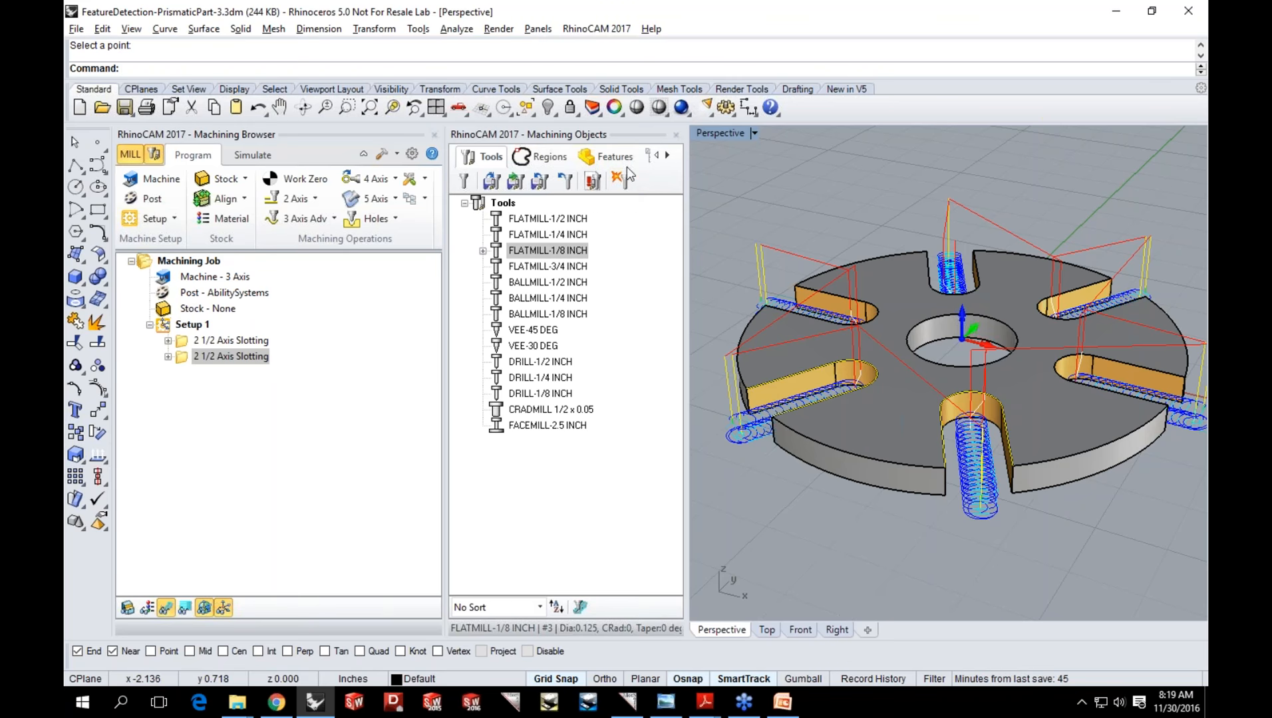
left_click(676, 135)
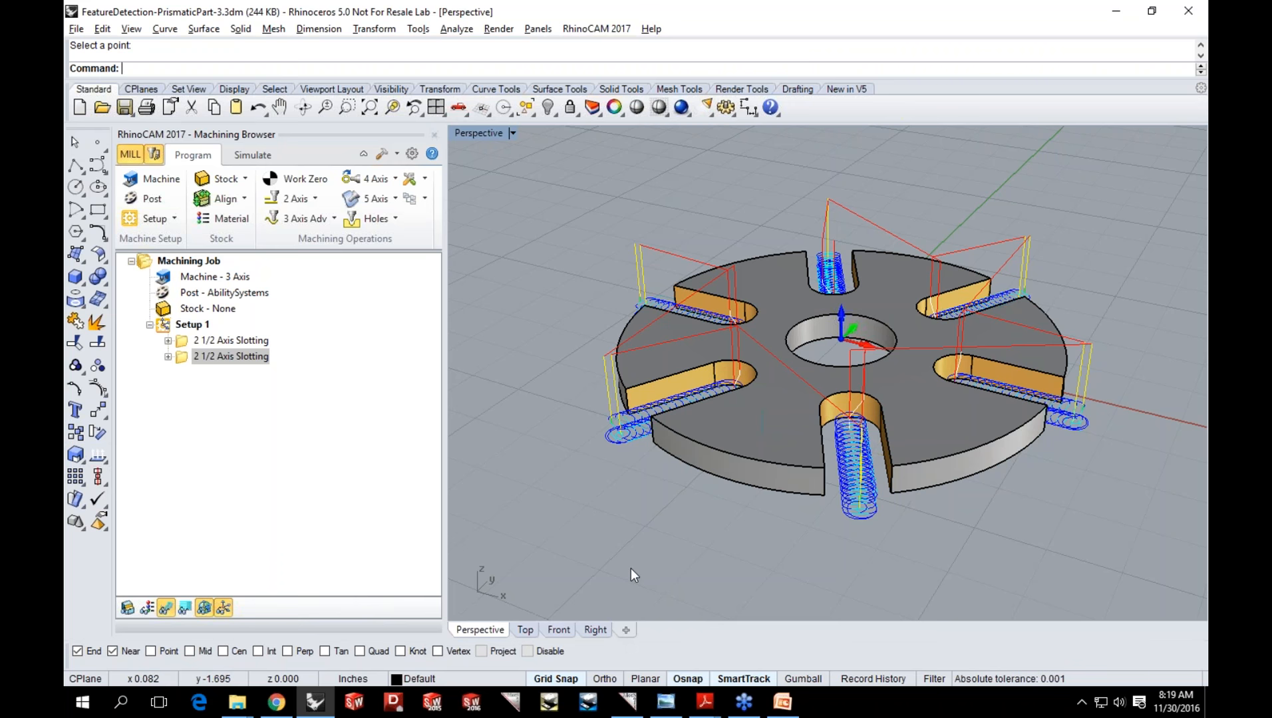
Switch to VisualCAM and open the part file 2Axis_Roughing.vcp without keeping the cavity part open.
left_click(623, 705)
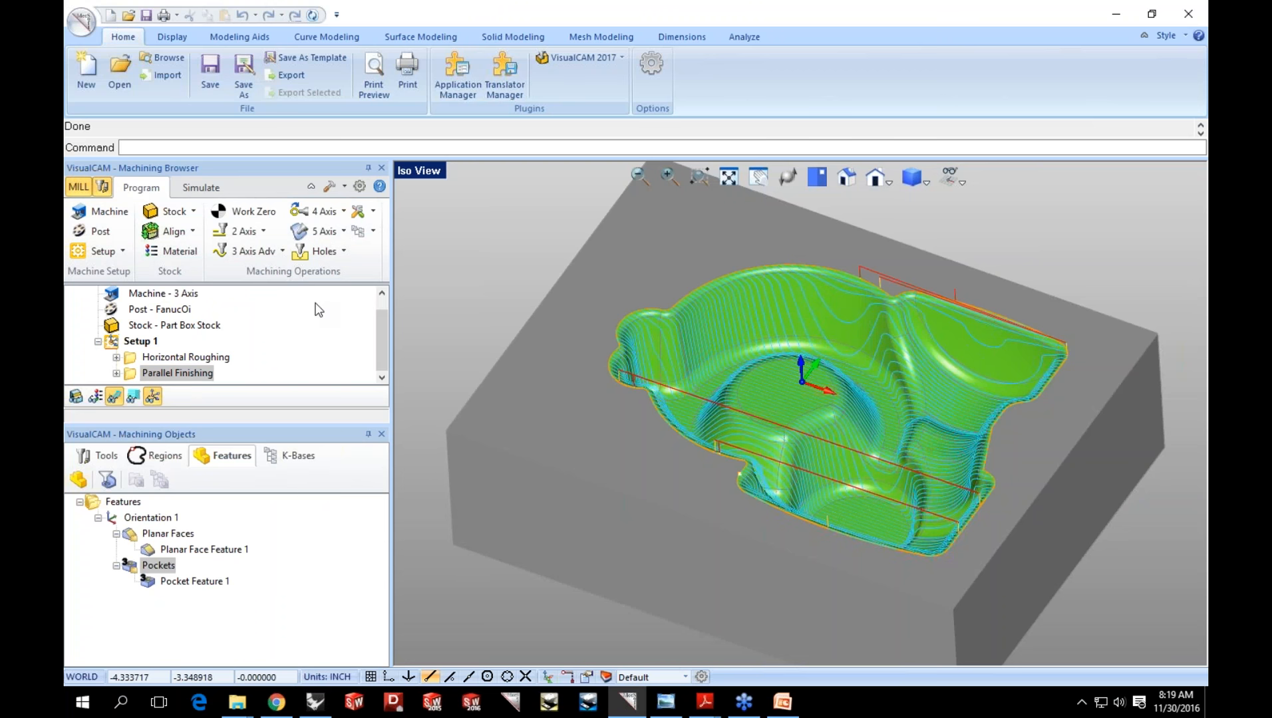
left_click(121, 73)
left_click(677, 252)
left_click(876, 499)
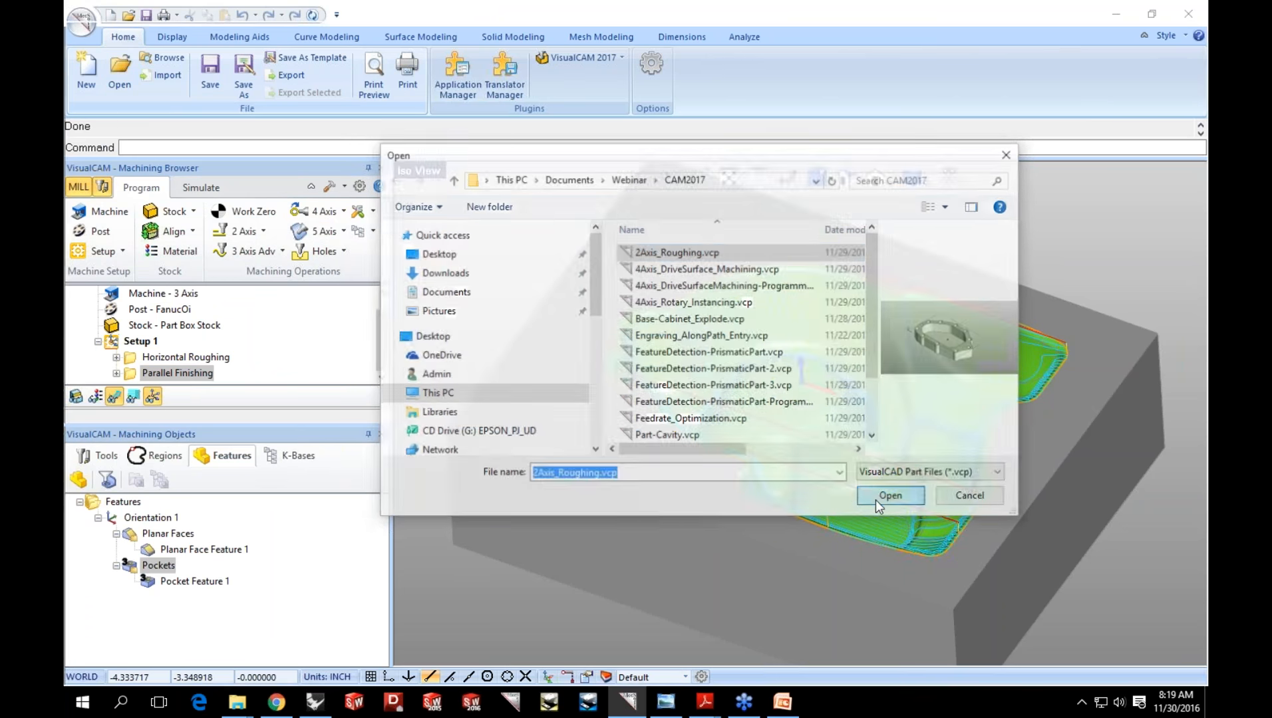
left_click(683, 390)
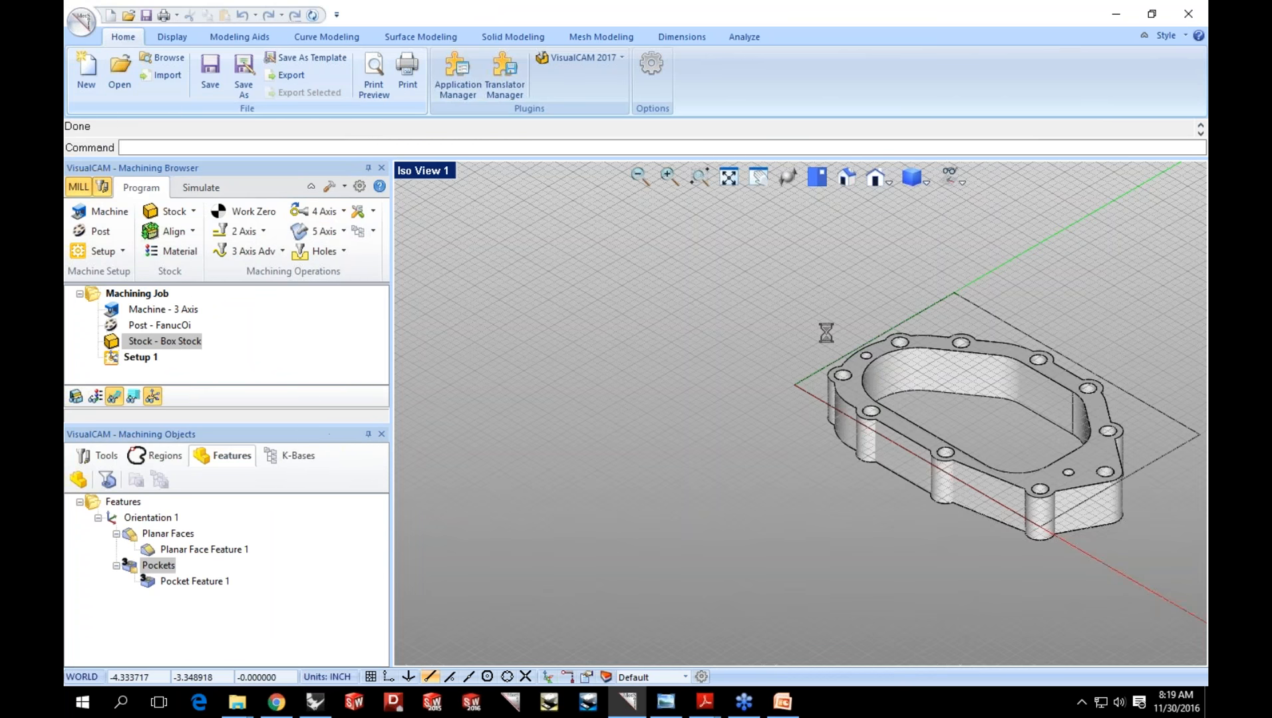
Hide the construction grid around the housing part.
right_click_drag(701, 332, 771, 362)
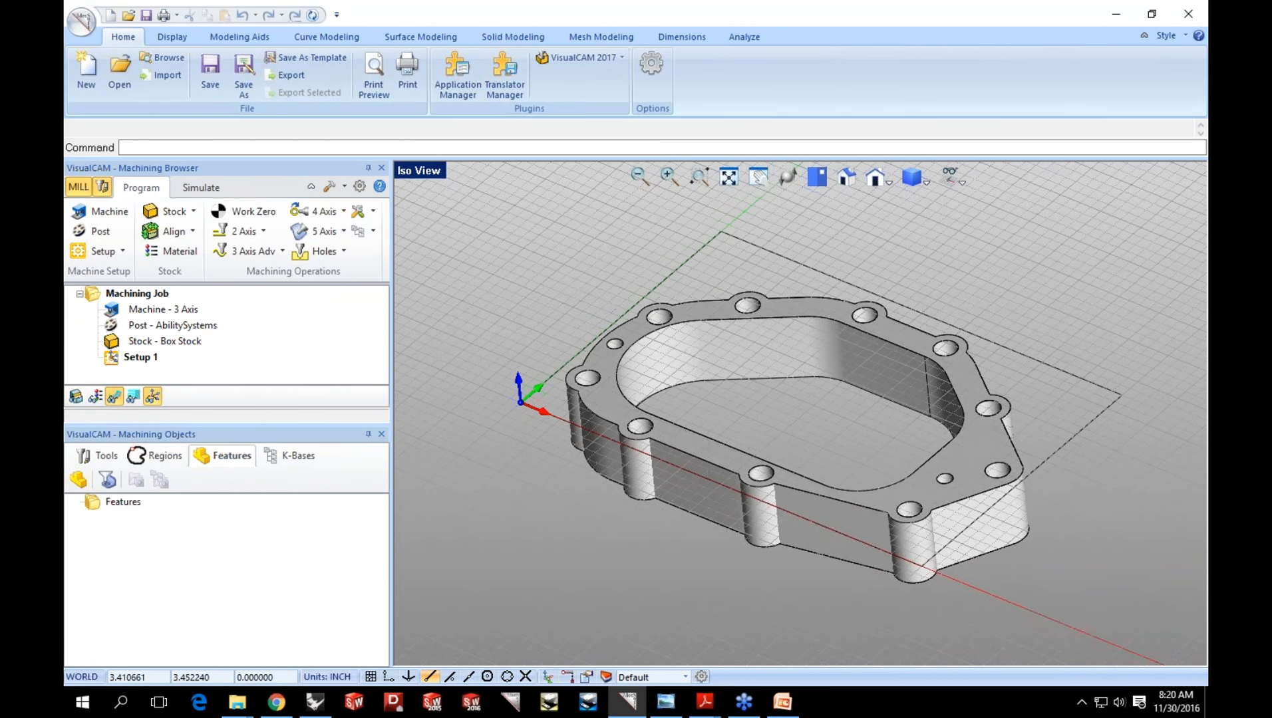
left_click(963, 183)
left_click(975, 203)
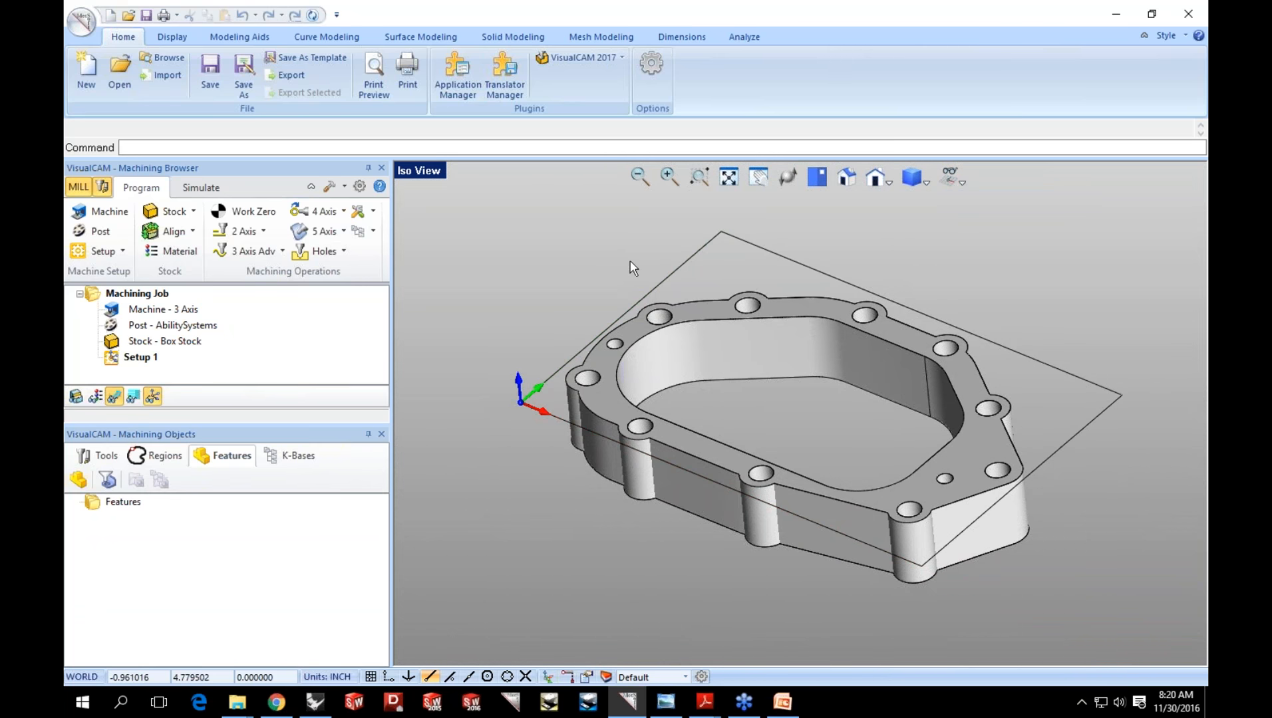
Create a 2 axis facing operation with the rectangular boundary around the housing as its machining region.
left_click(264, 231)
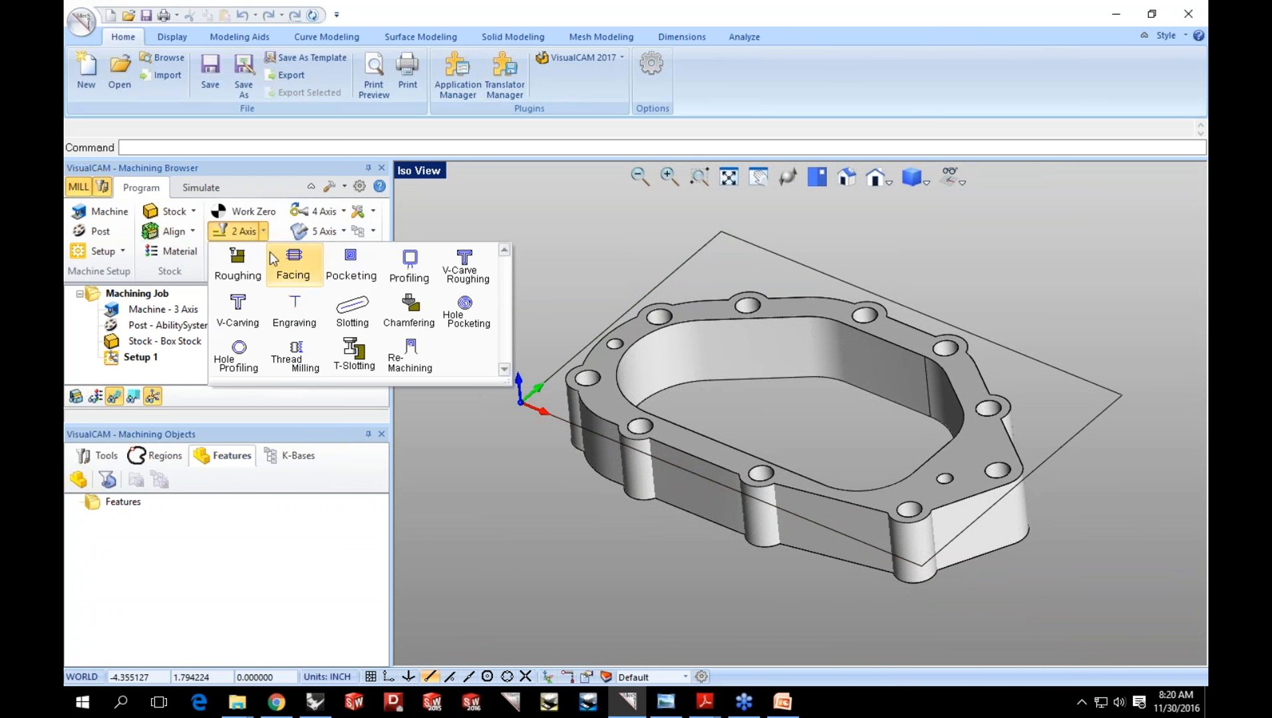
left_click(285, 275)
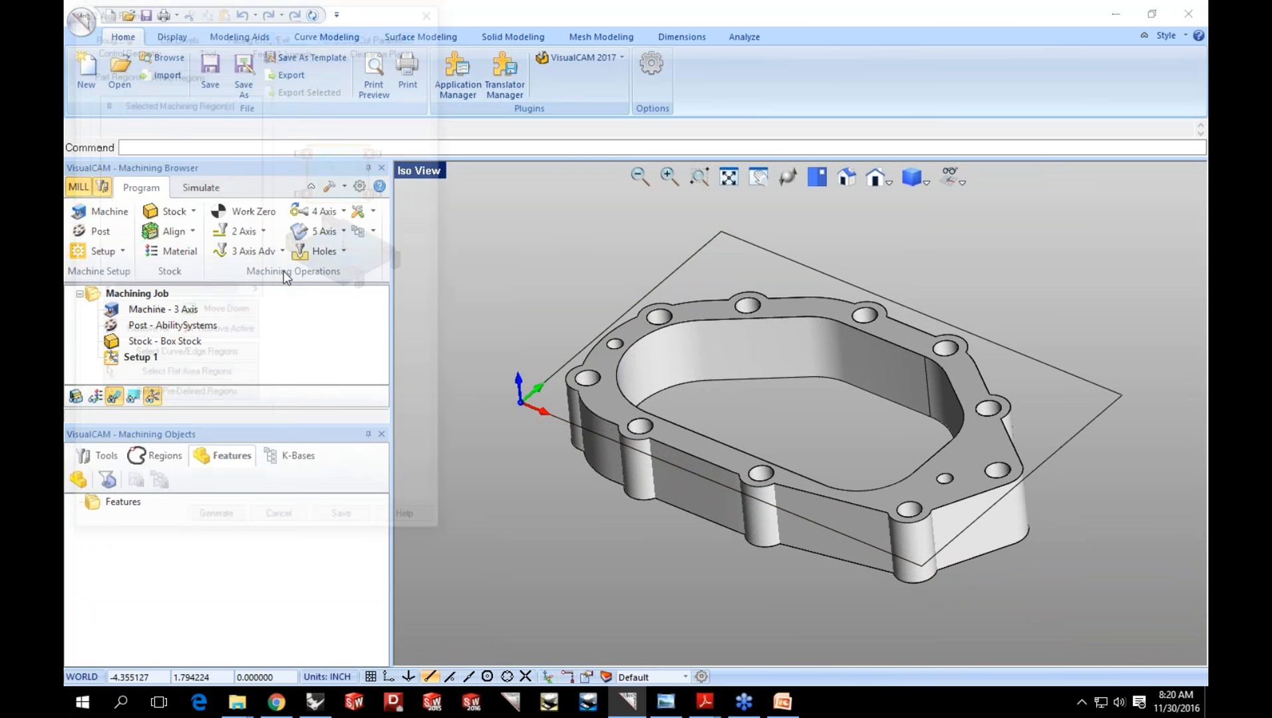
left_click(219, 362)
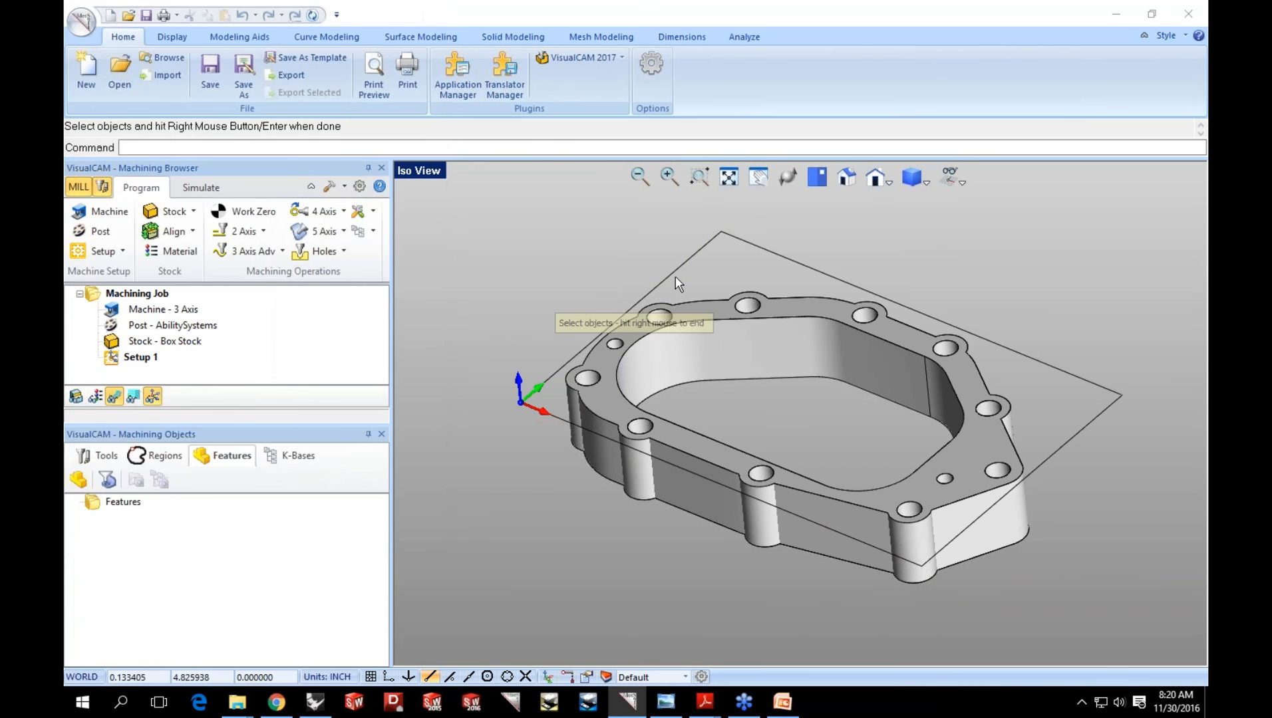
left_click(676, 282)
right_click(676, 282)
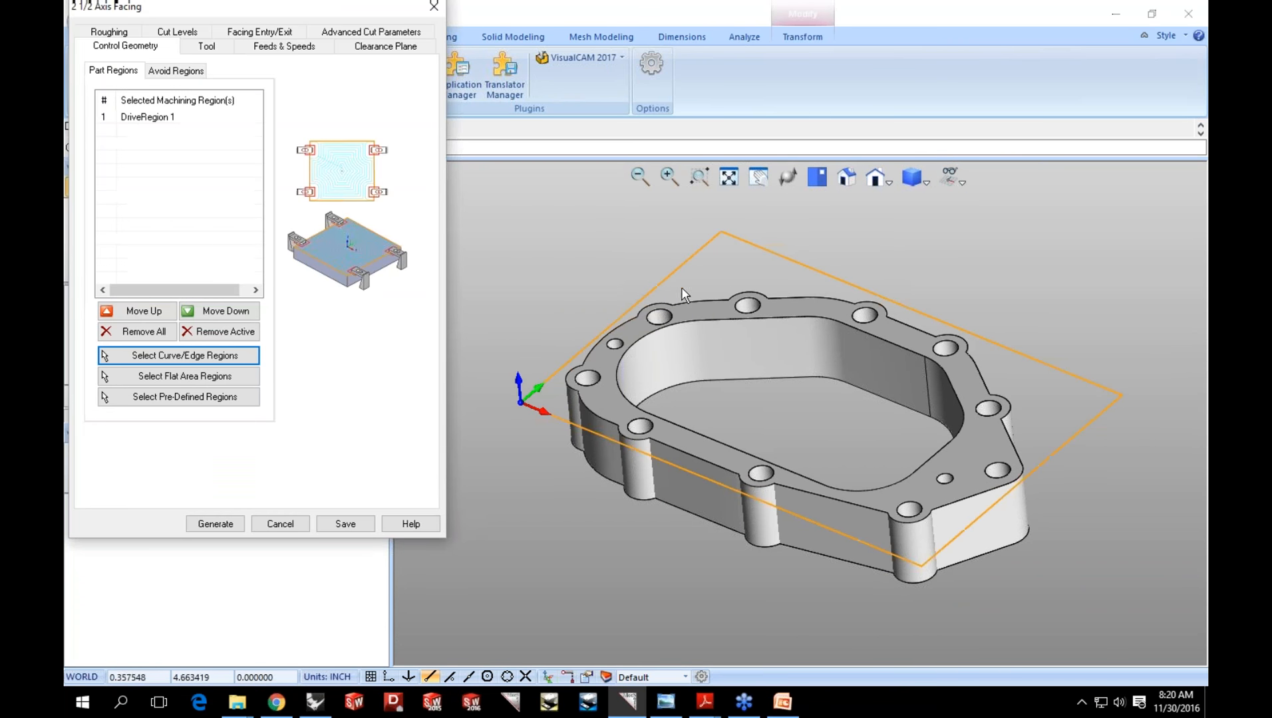
Assign the FACEMILL-2 INCH tool with cut corner rounding to the facing operation and generate its toolpath.
left_click(210, 45)
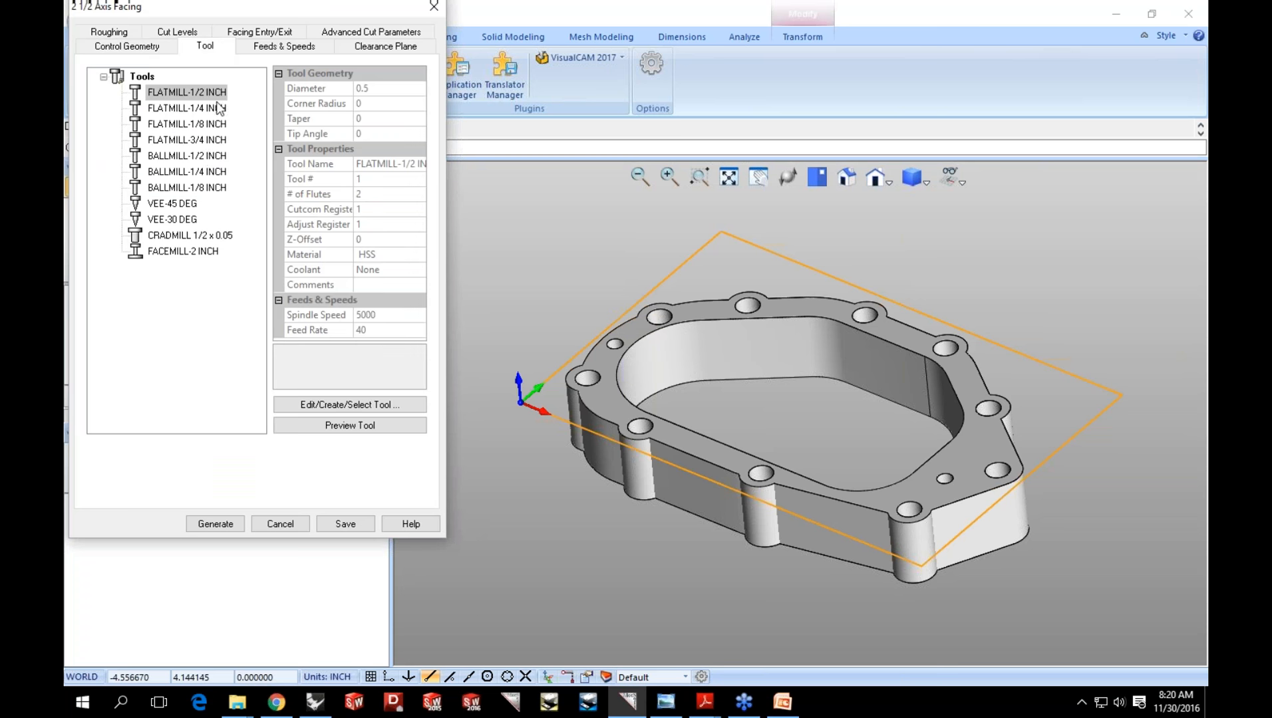
left_click(197, 252)
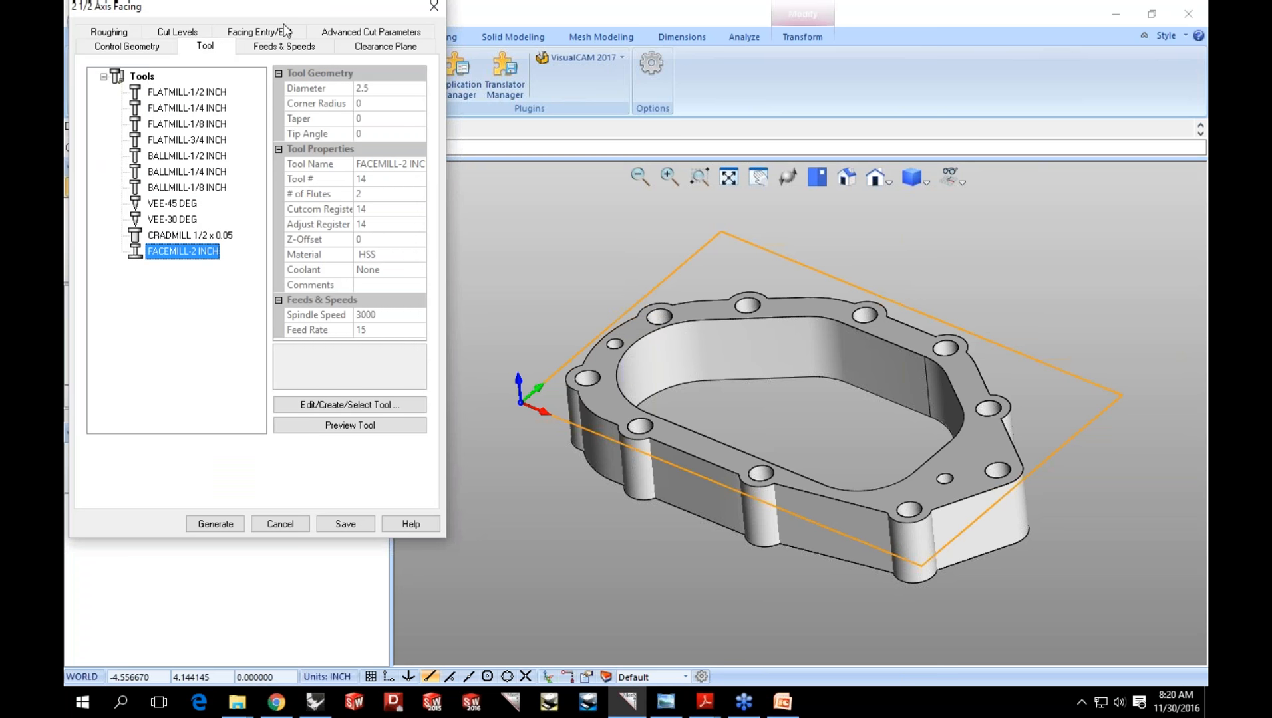
left_click(342, 33)
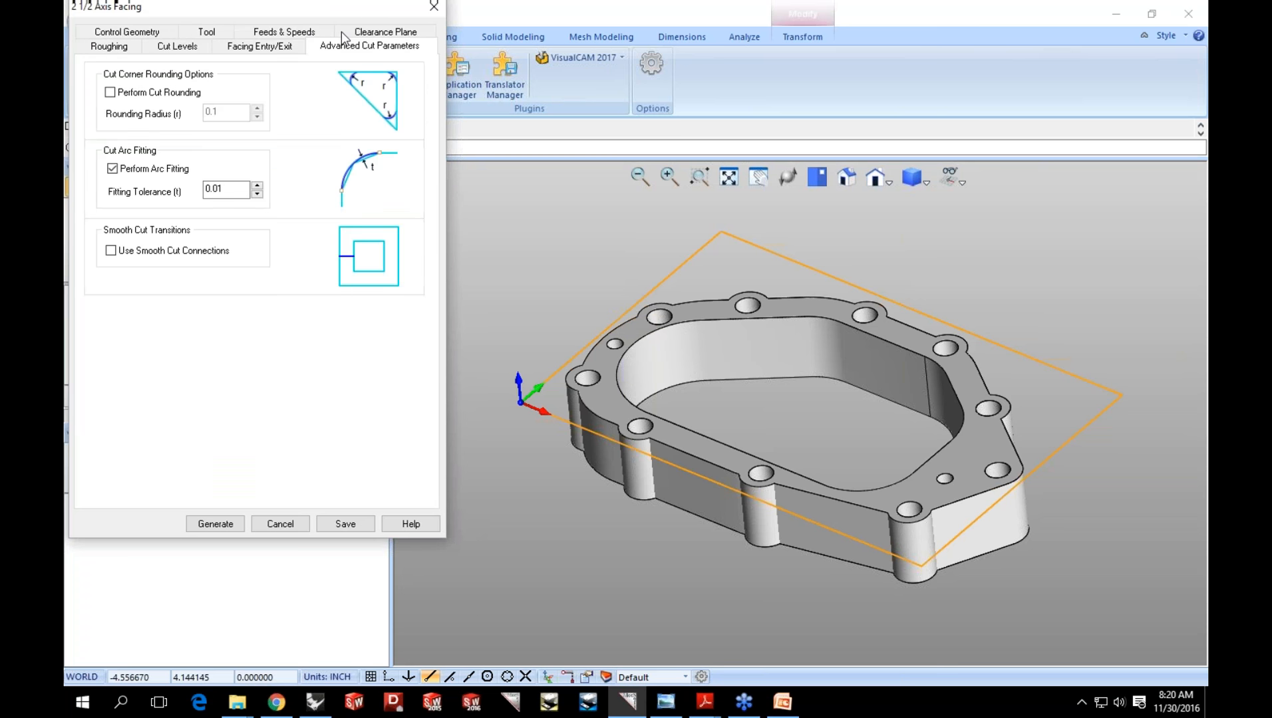
left_click(146, 95)
left_click(215, 524)
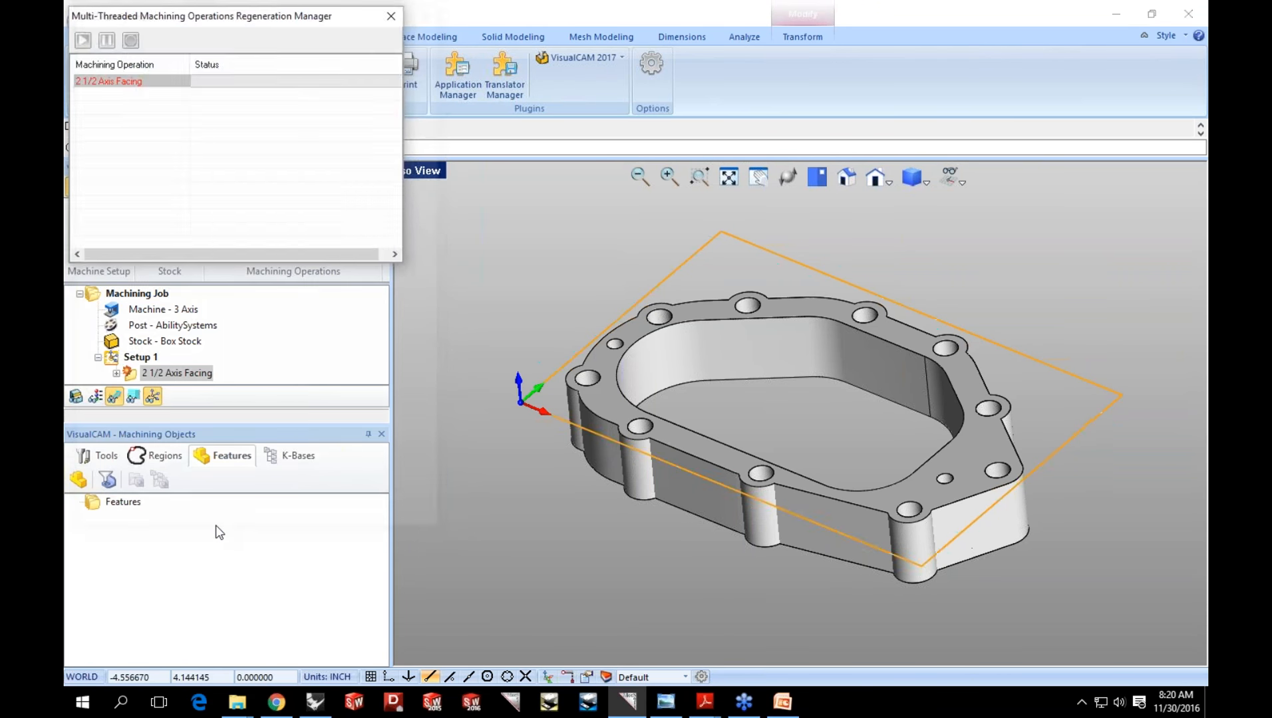
Inspect the facing toolpath's rounded end connections and check the operation's linear cut settings without changing them.
scroll(665, 237, "up", 4)
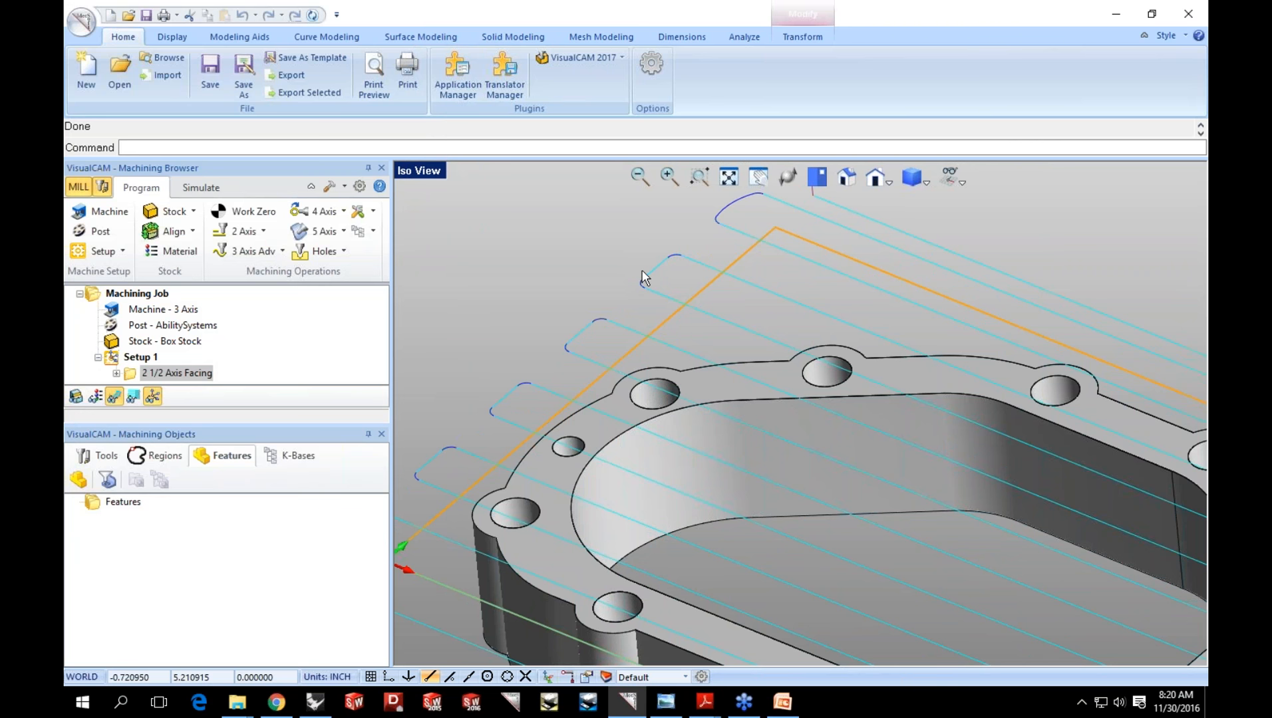
scroll(638, 287, "down", 5)
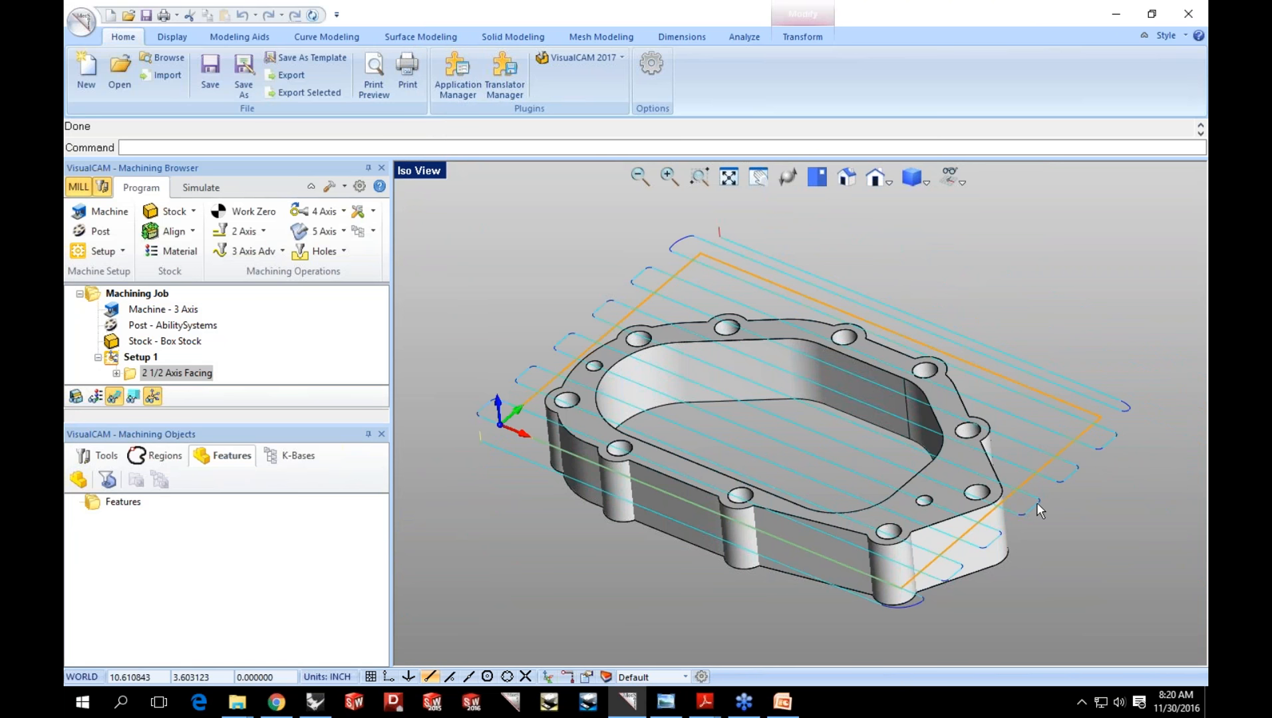
left_click(137, 375)
double_click(136, 376)
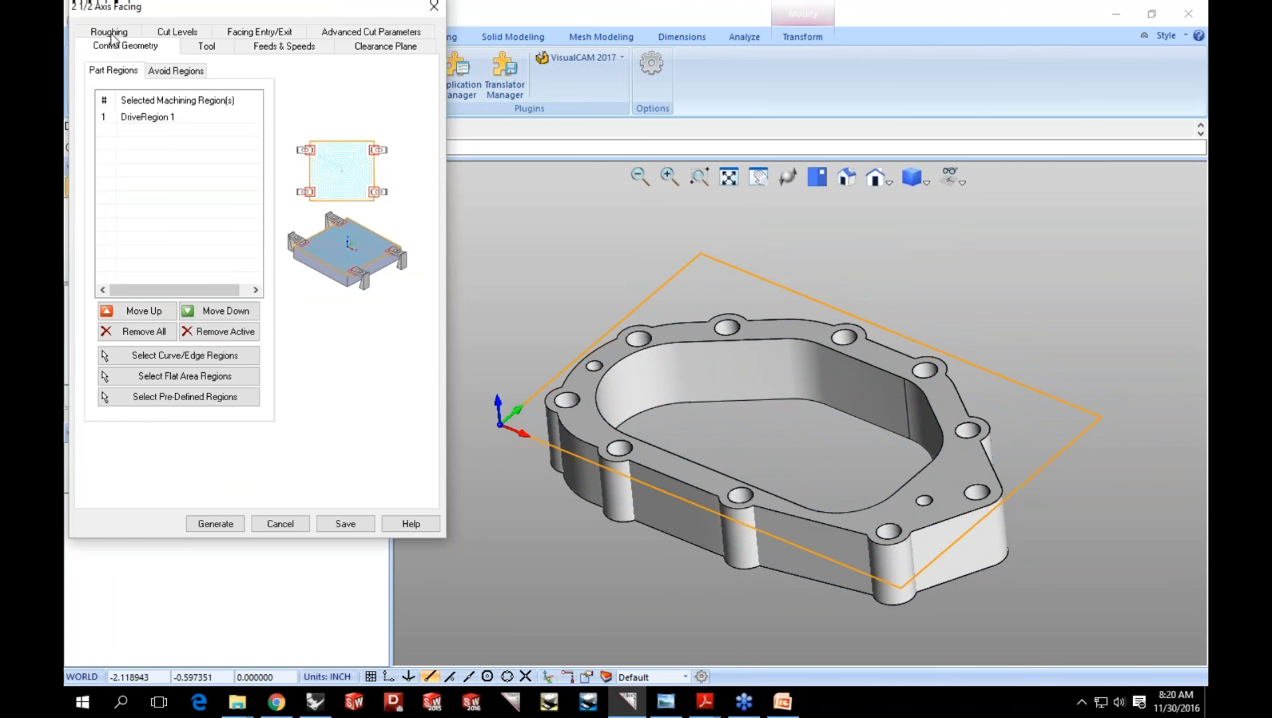
left_click(111, 32)
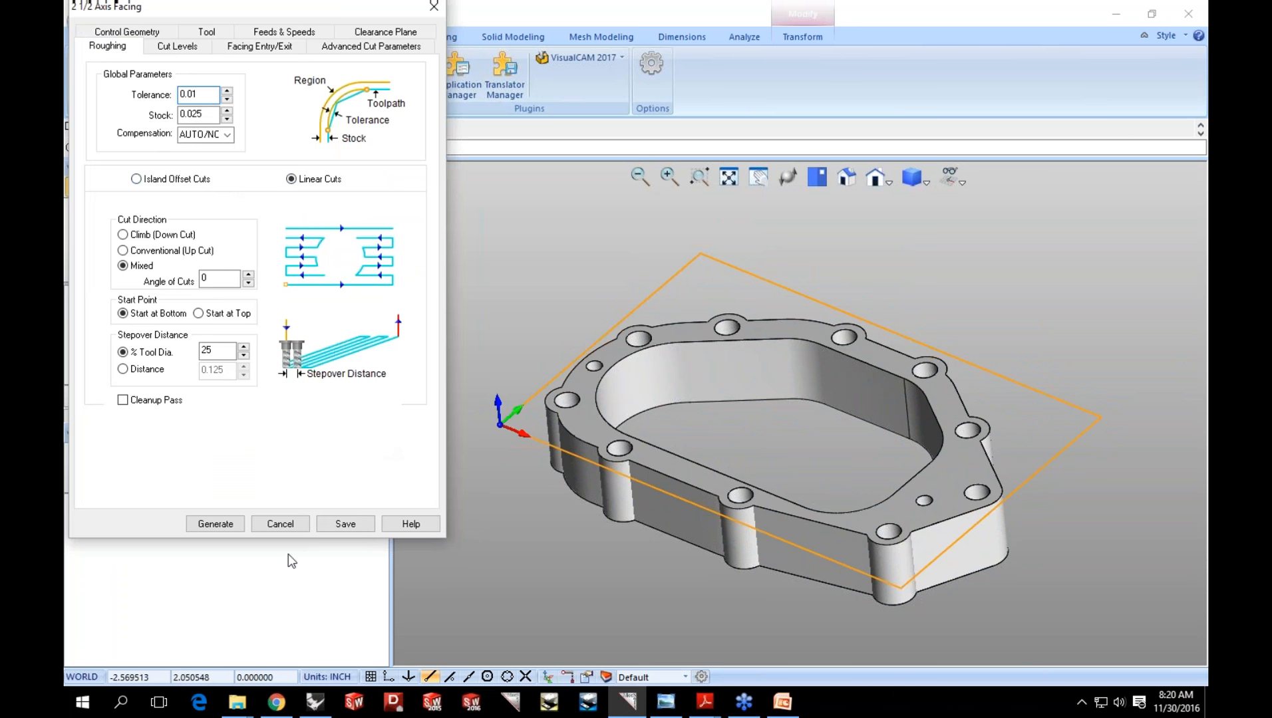
left_click(290, 523)
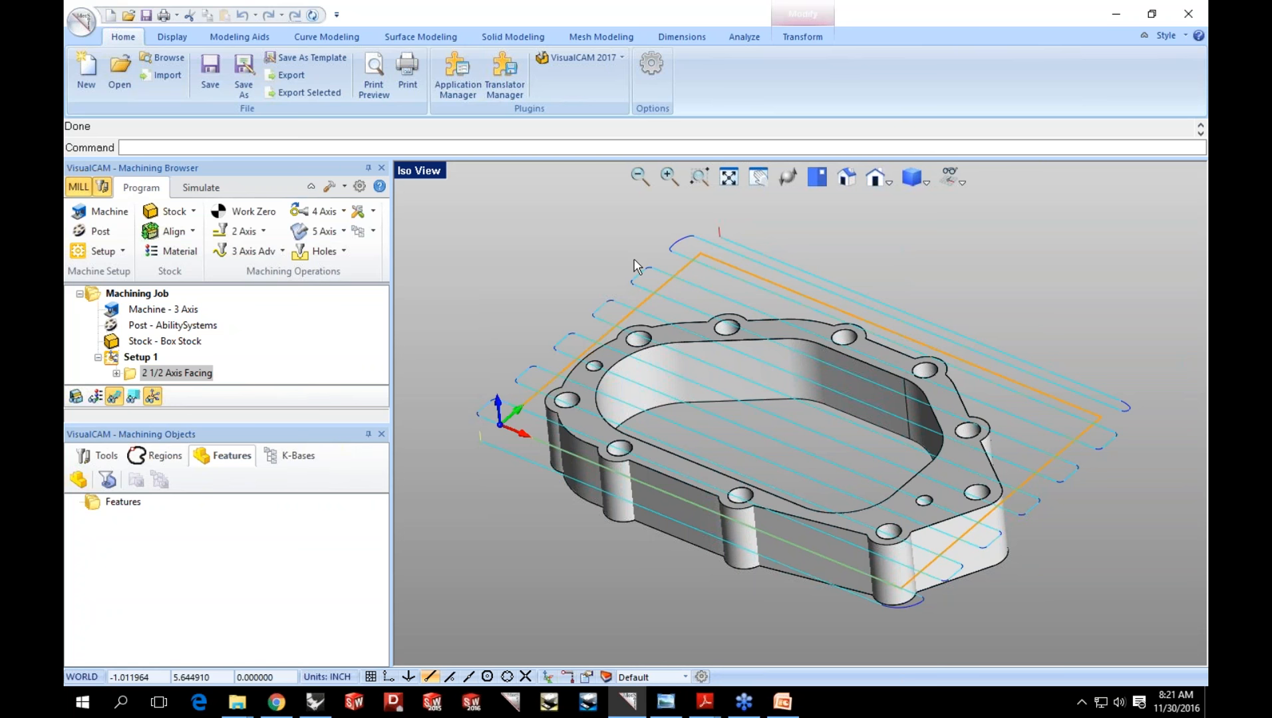
Create a 2 axis roughing operation, replacing its preselected region with the outer edge of the housing's top face.
left_click(264, 231)
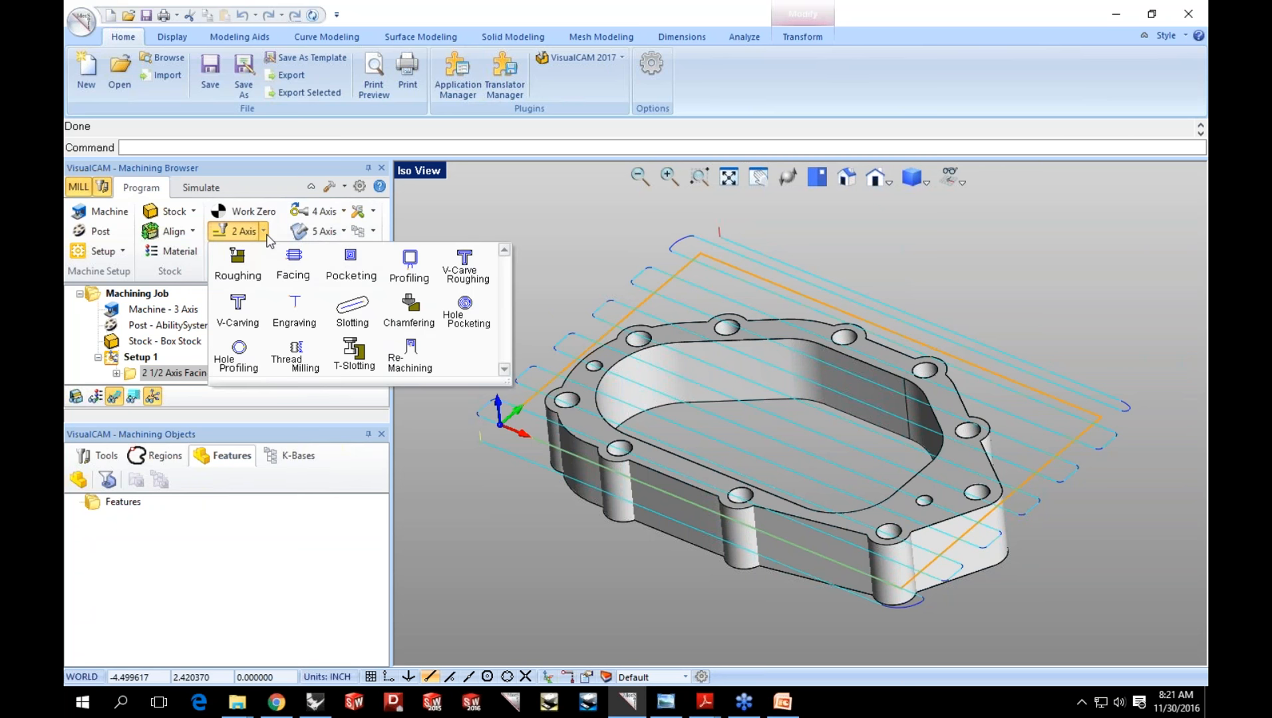
left_click(257, 281)
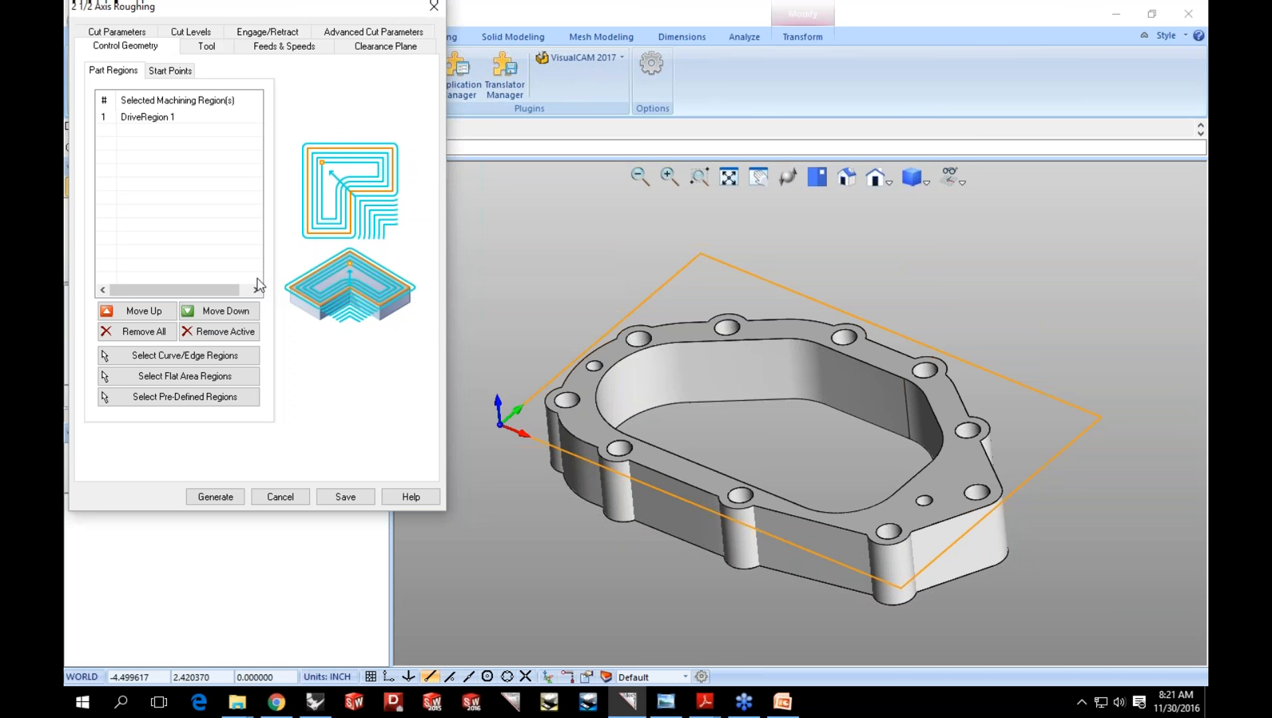
left_click(163, 332)
left_click(170, 356)
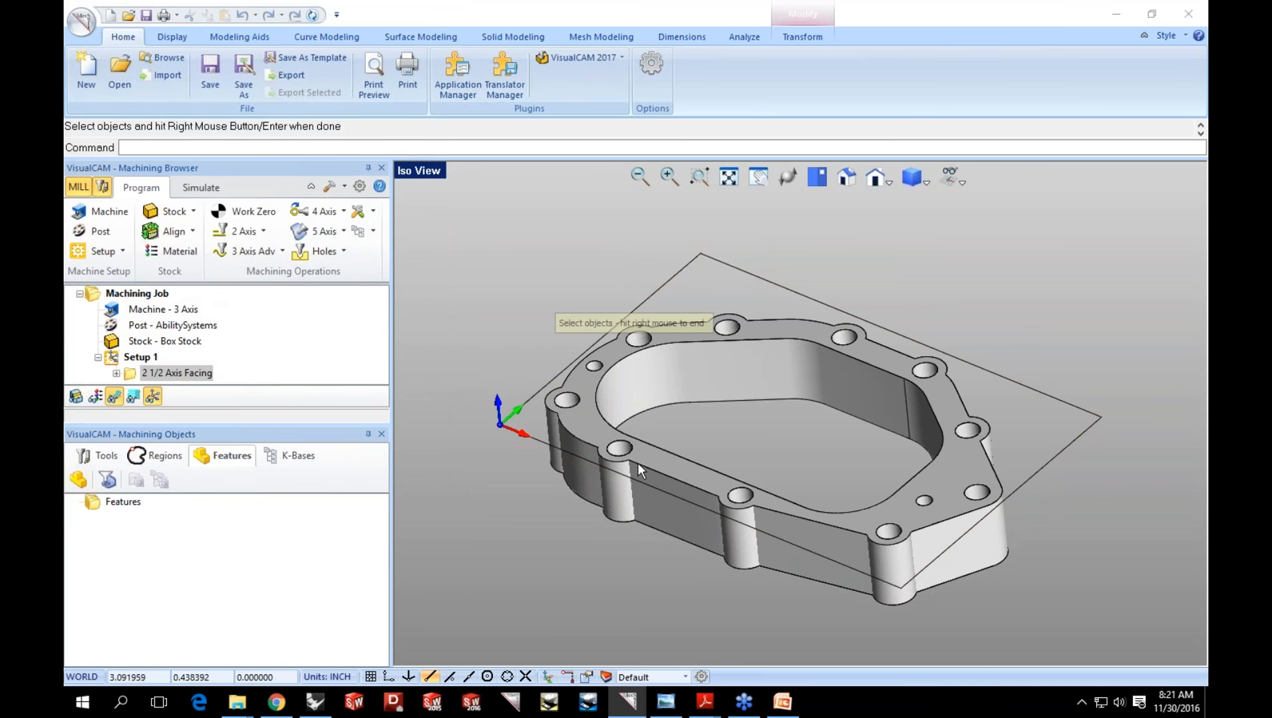
left_click(644, 490)
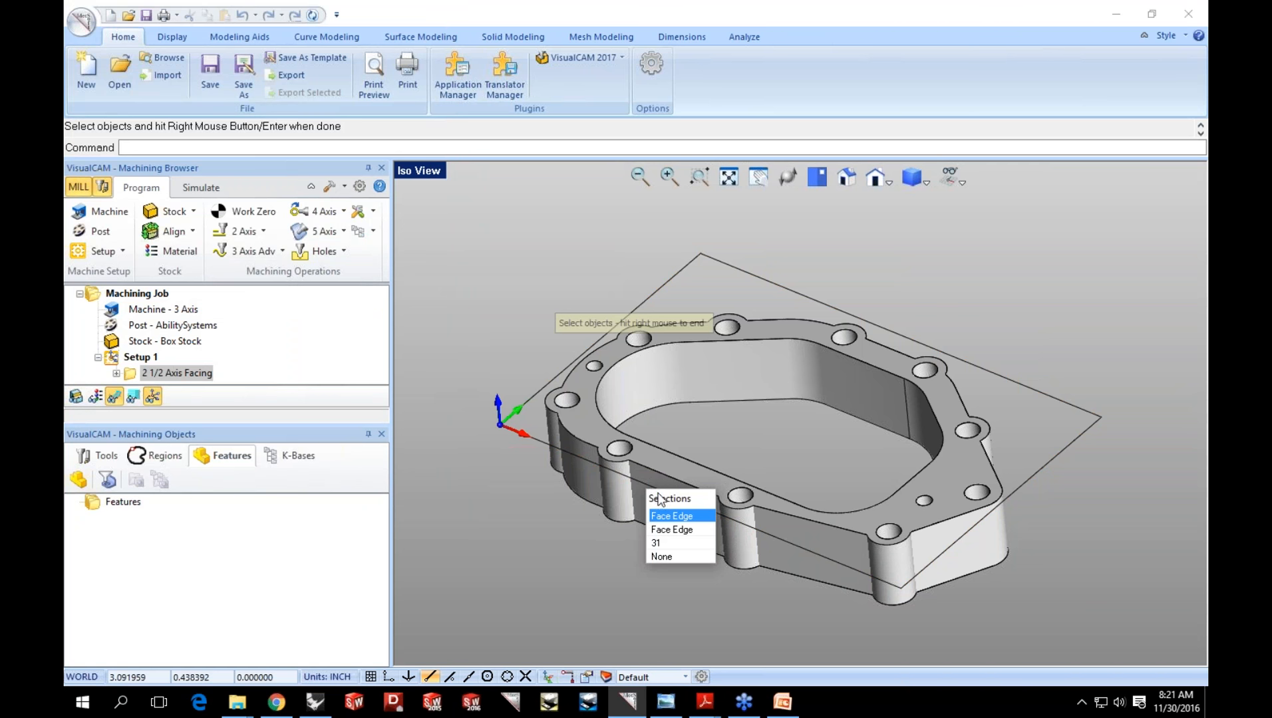
left_click(668, 544)
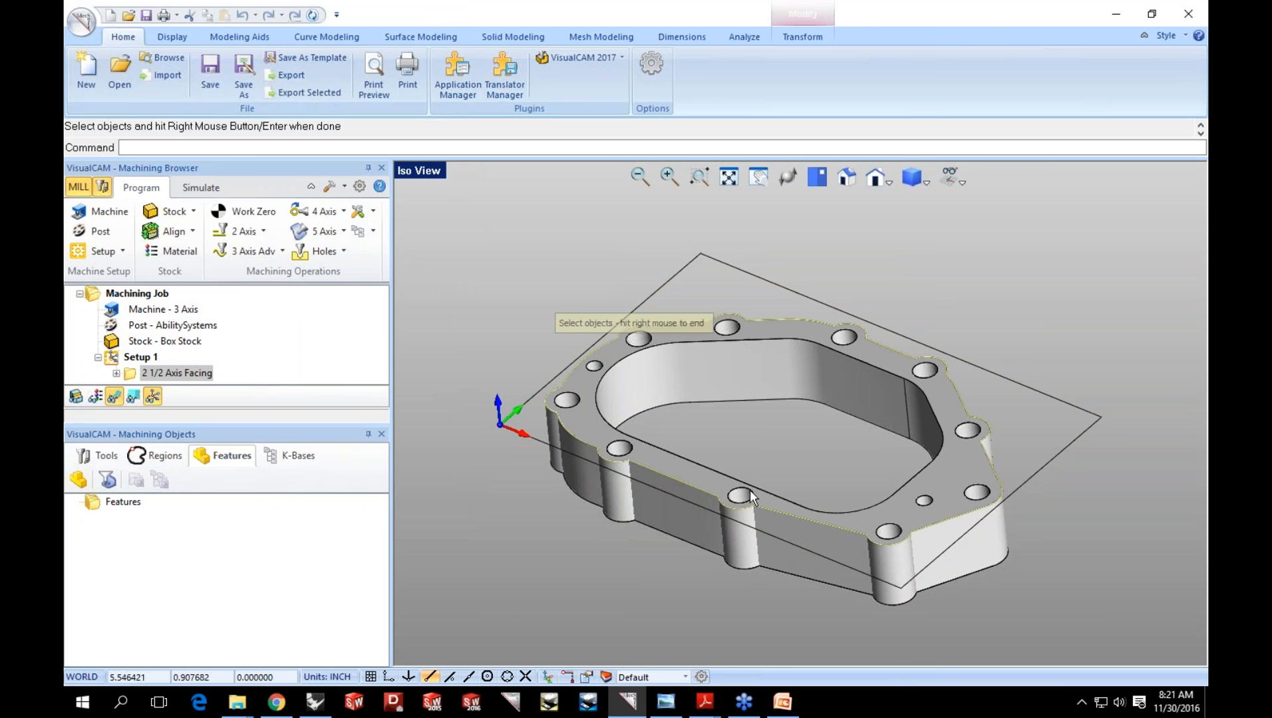
right_click(716, 452)
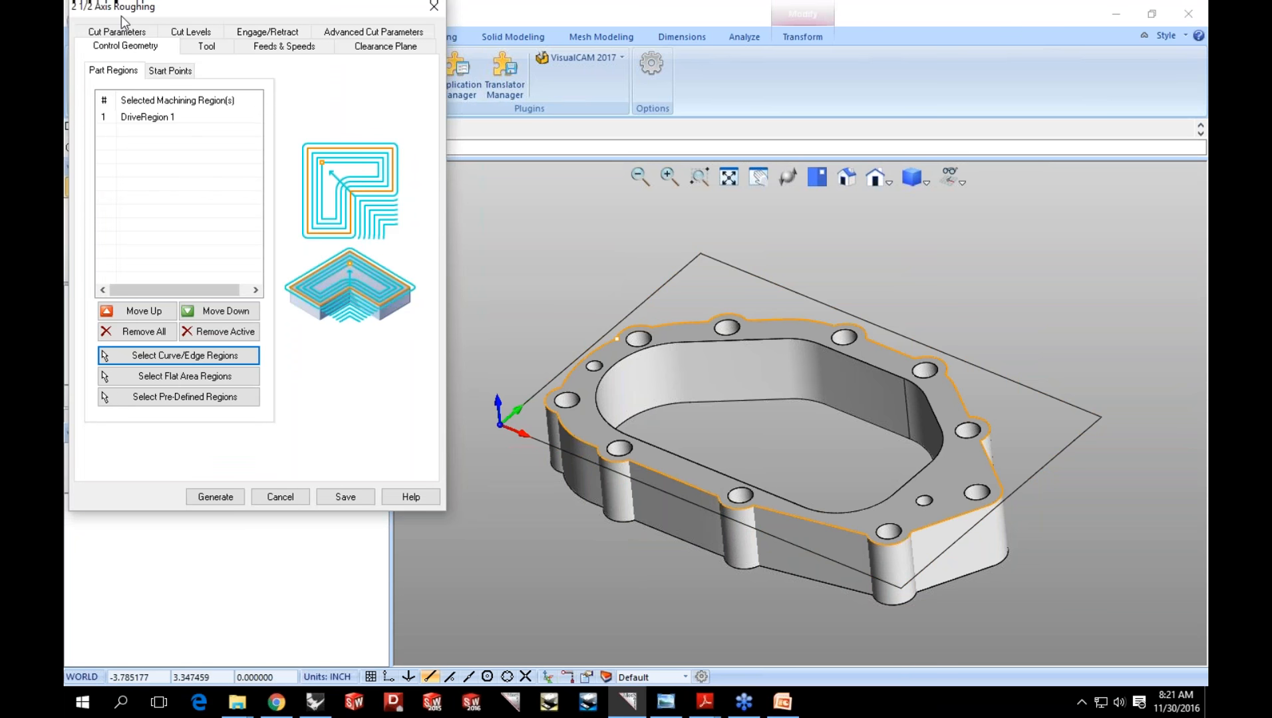
Assign the FLATMILL-1/2 INCH tool, check the cavity/pocket and core/facing cut patterns, and generate the roughing toolpath.
left_click(201, 46)
left_click(165, 93)
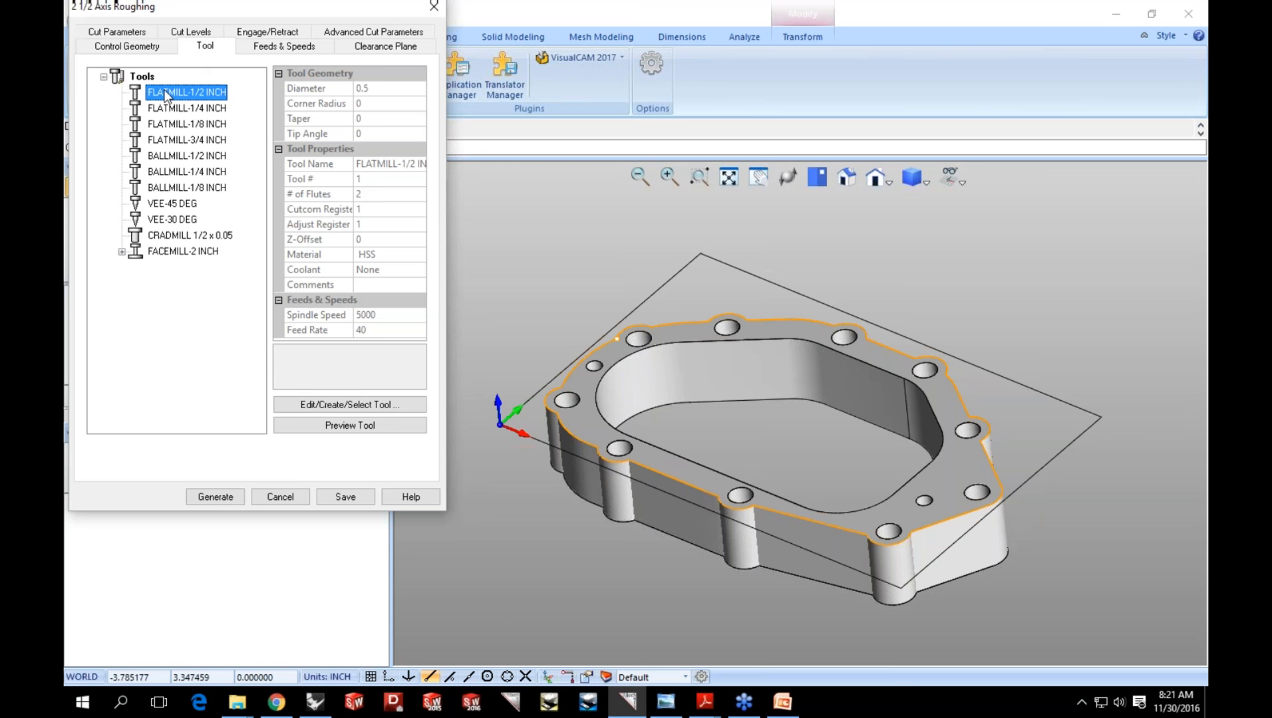
left_click(131, 34)
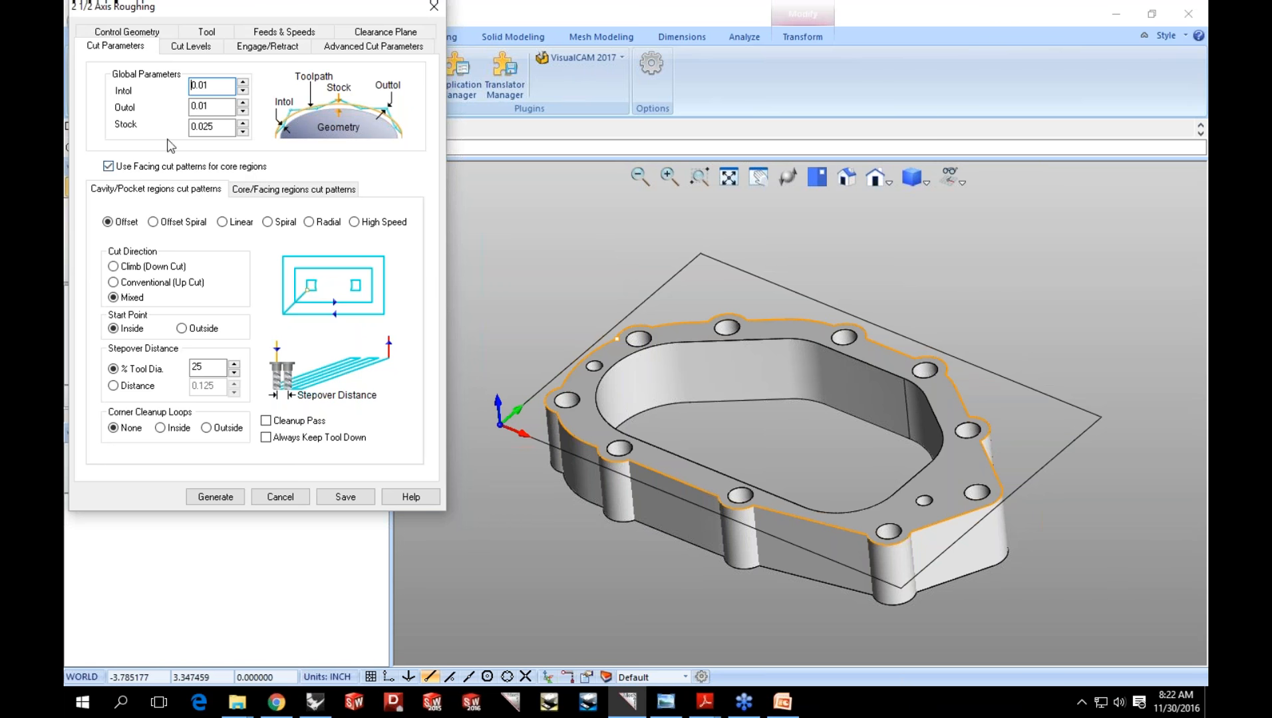
left_click_drag(166, 11, 182, 42)
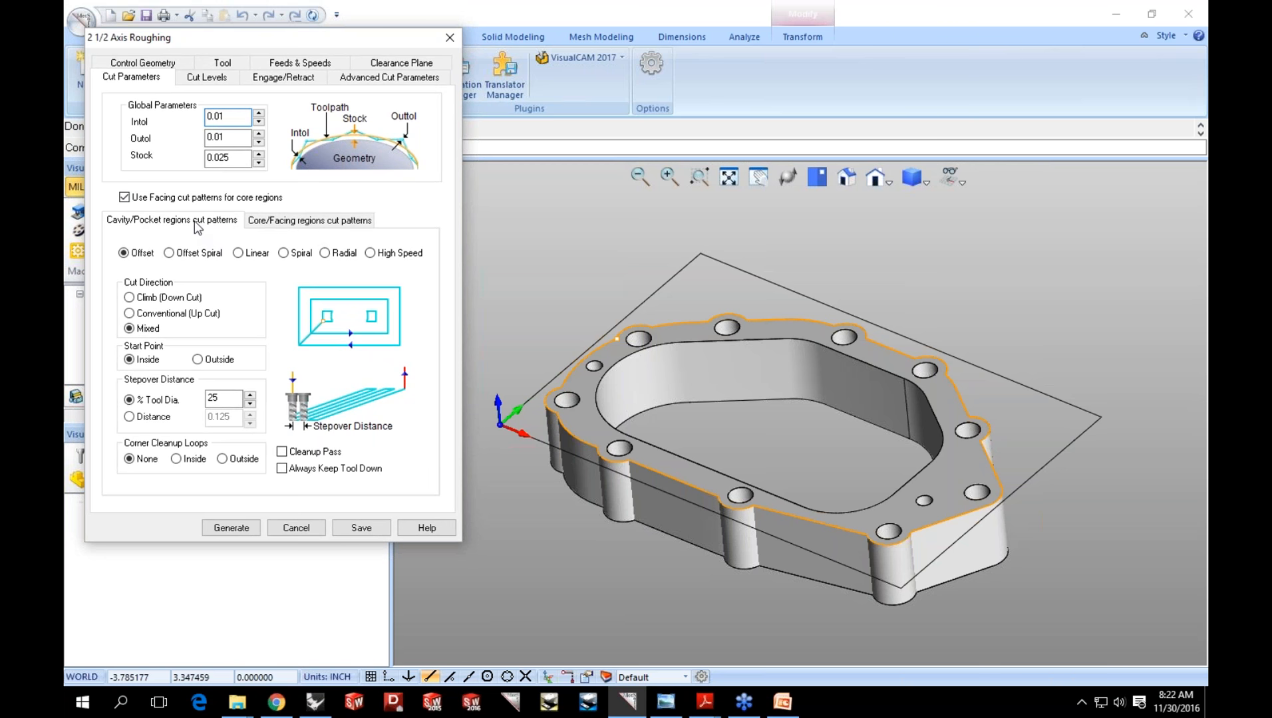
left_click(280, 222)
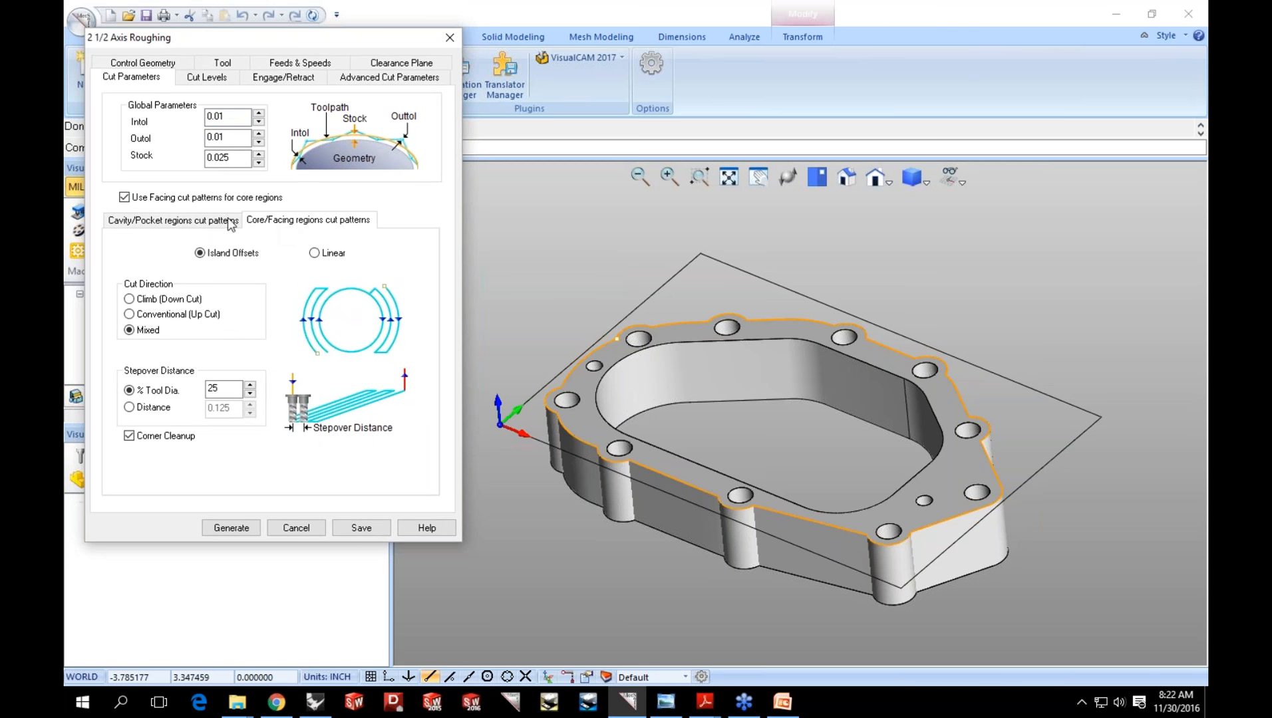
left_click(208, 222)
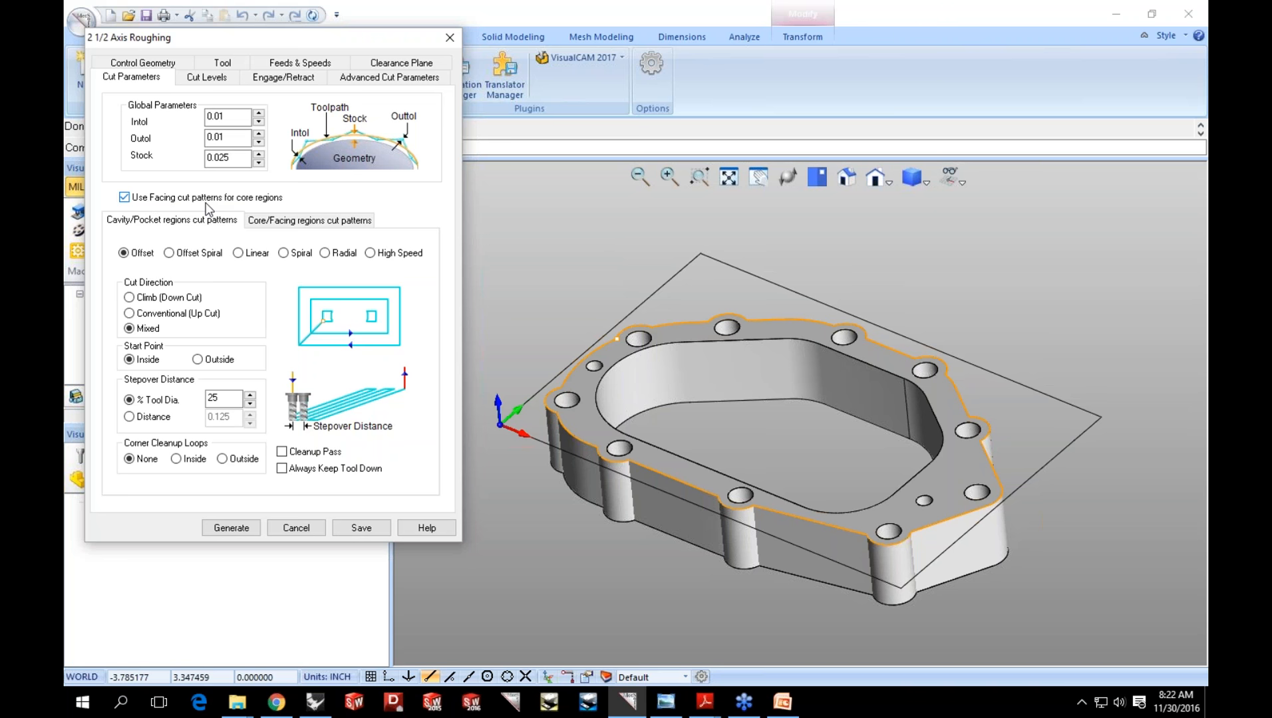
left_click(273, 223)
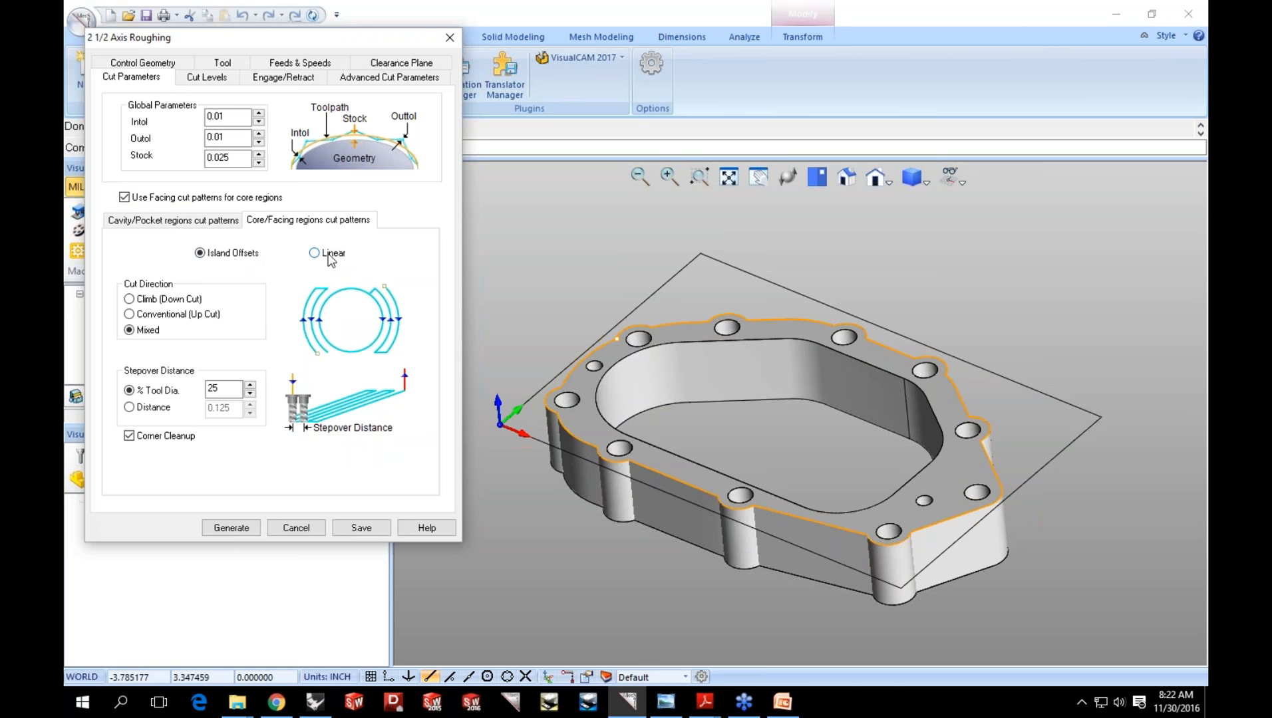
left_click(229, 223)
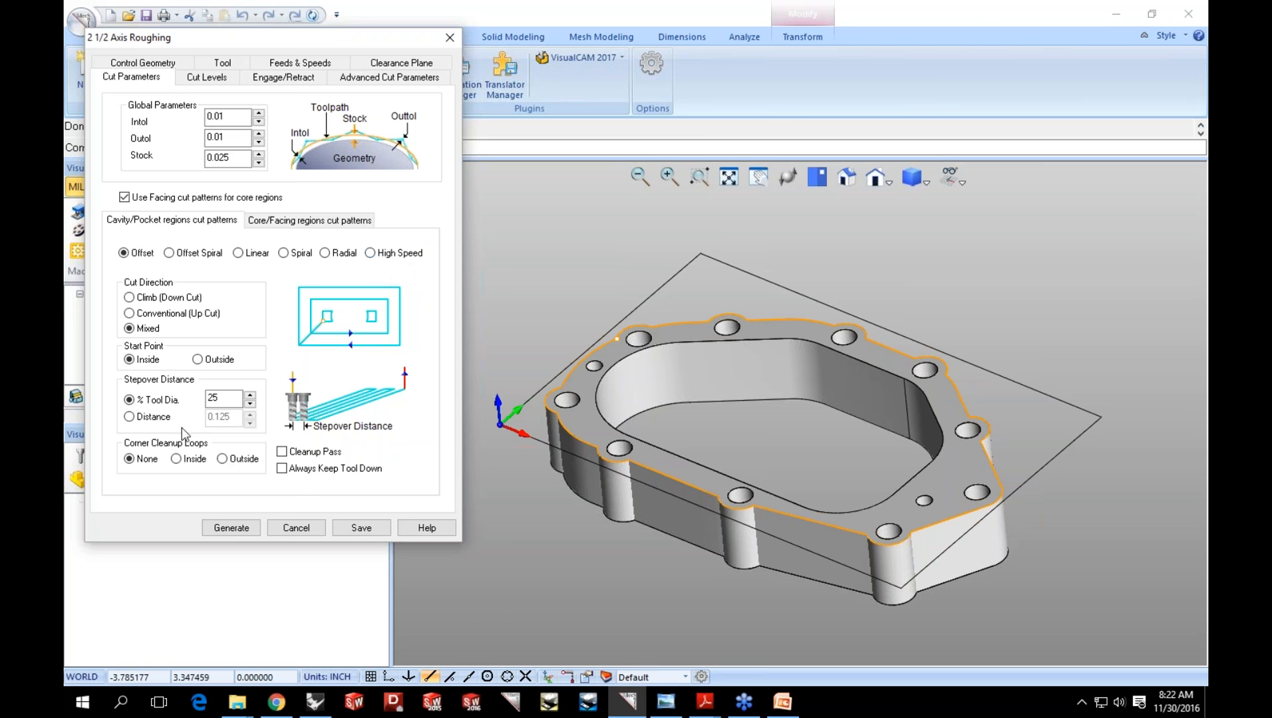
left_click(228, 528)
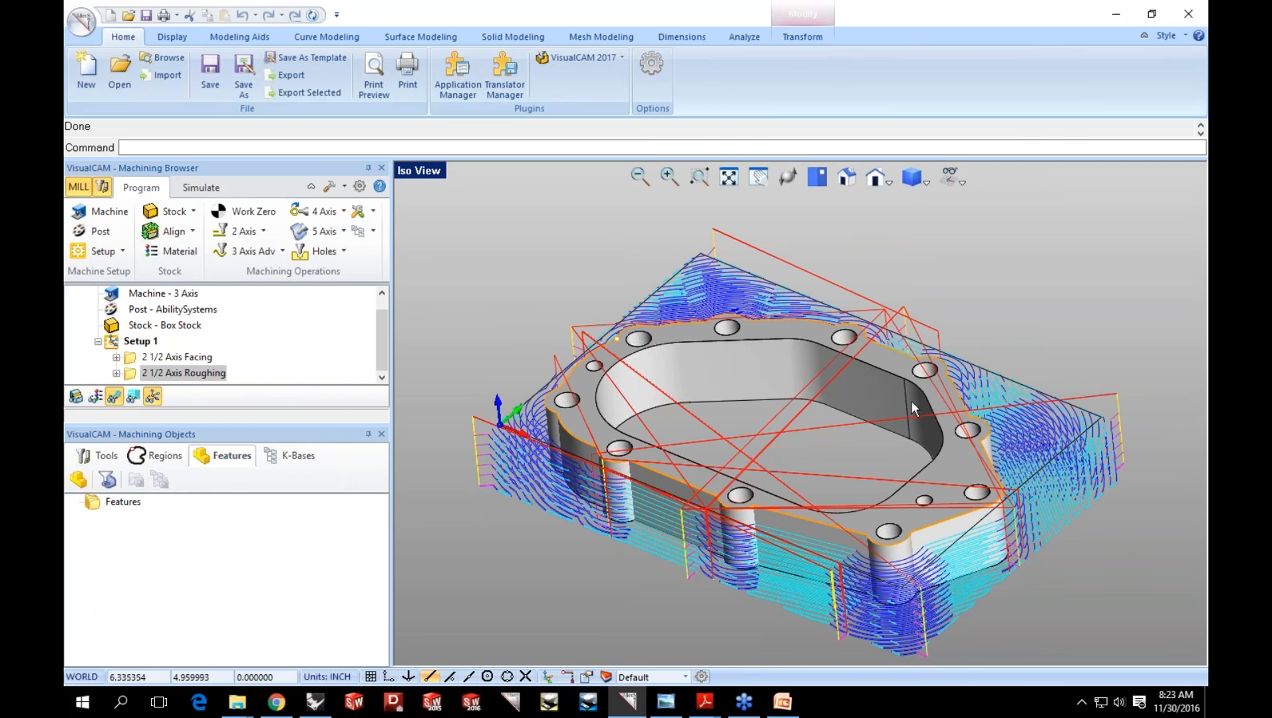
Enable cut corner rounding for the 2 axis roughing operation and regenerate its toolpath.
double_click(139, 374)
left_click(332, 46)
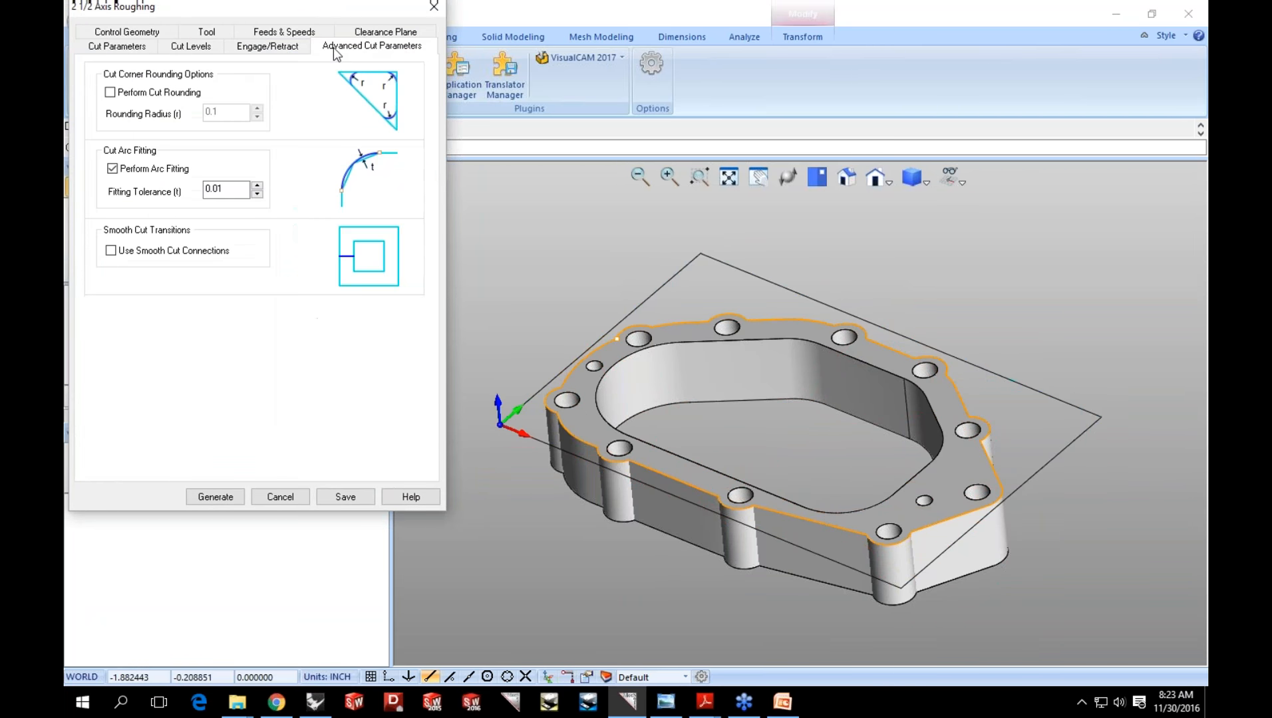
left_click(159, 93)
left_click(215, 498)
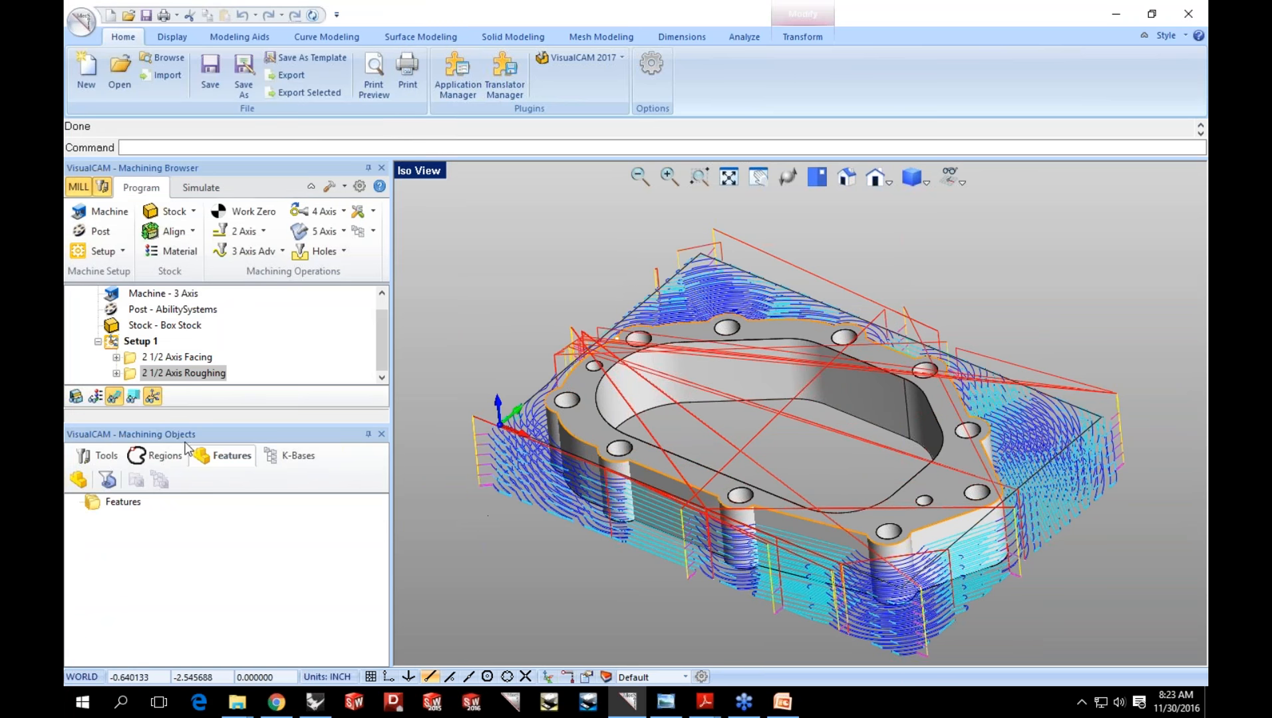
Examine the roughing toolpath's rounded corners at the first Z level, and return to showing the whole toolpath.
left_click(133, 396)
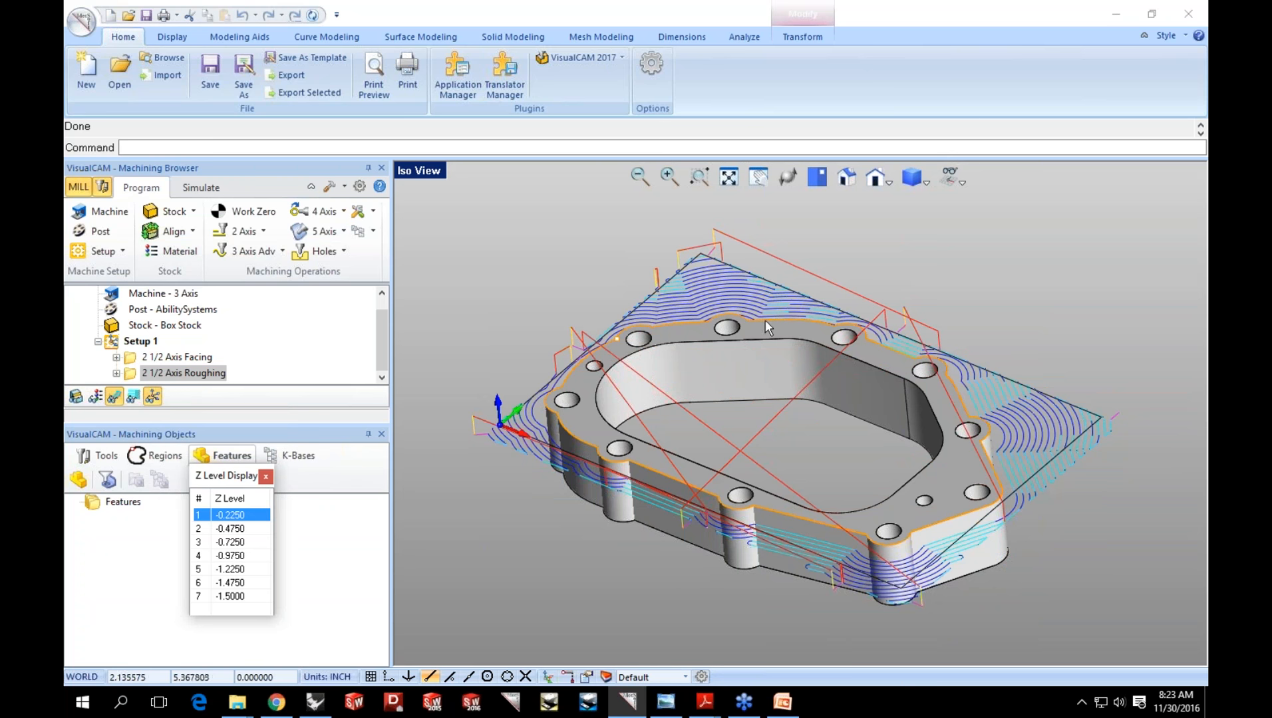
scroll(1073, 445, "up", 2)
scroll(1073, 449, "up", 3)
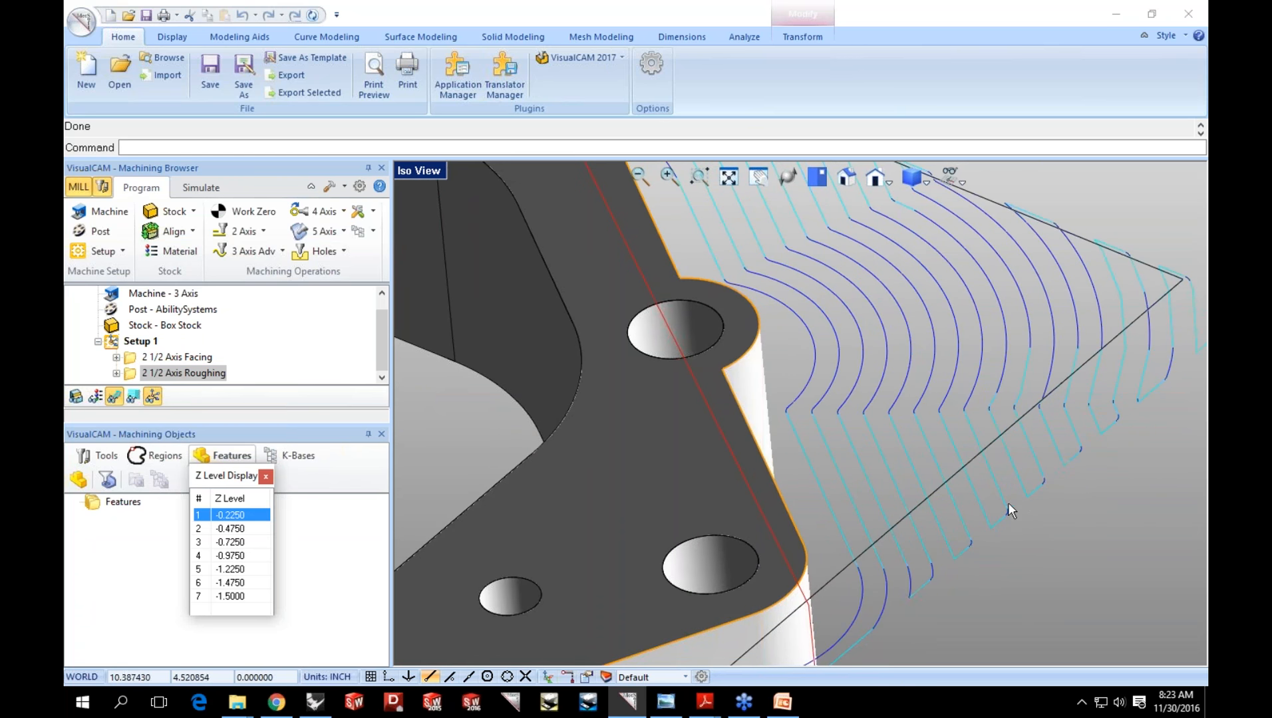
scroll(1061, 406, "down", 1)
scroll(1060, 408, "down", 5)
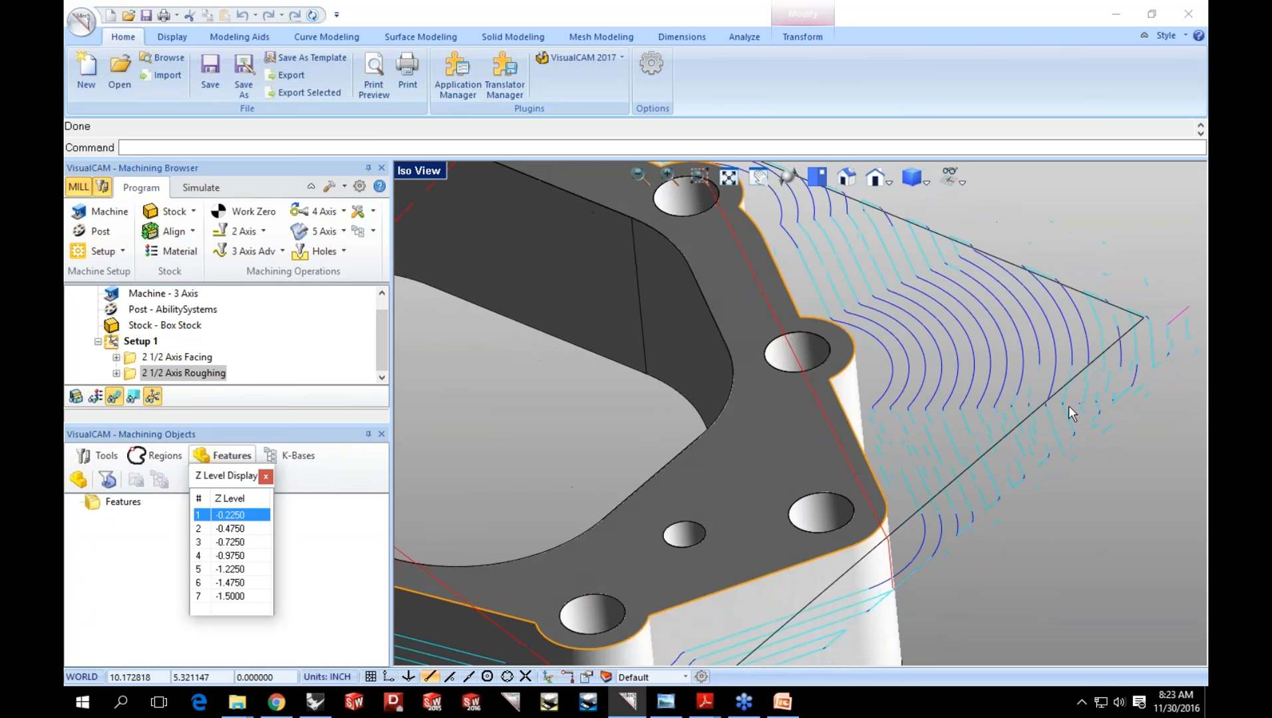
left_click(266, 476)
middle_click_drag(729, 513, 611, 386)
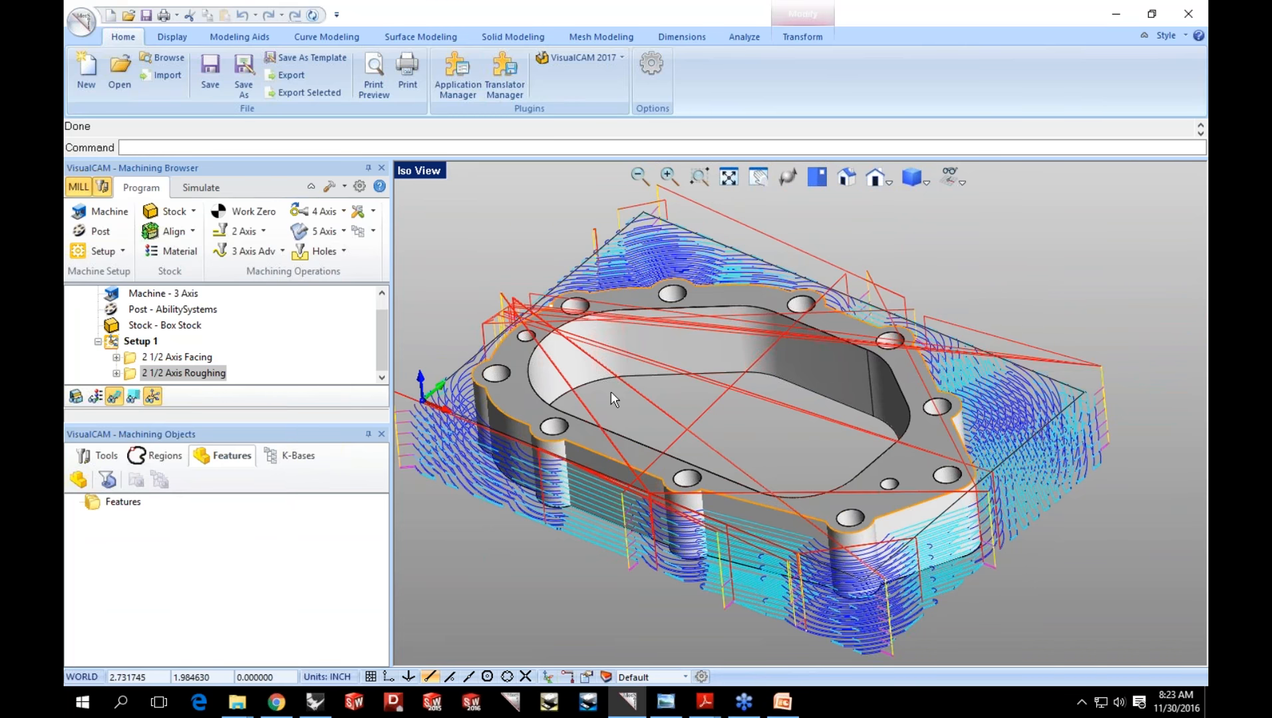
Create a 2 axis pocketing operation using the inner edge of the housing's top face as its machining region.
left_click(450, 250)
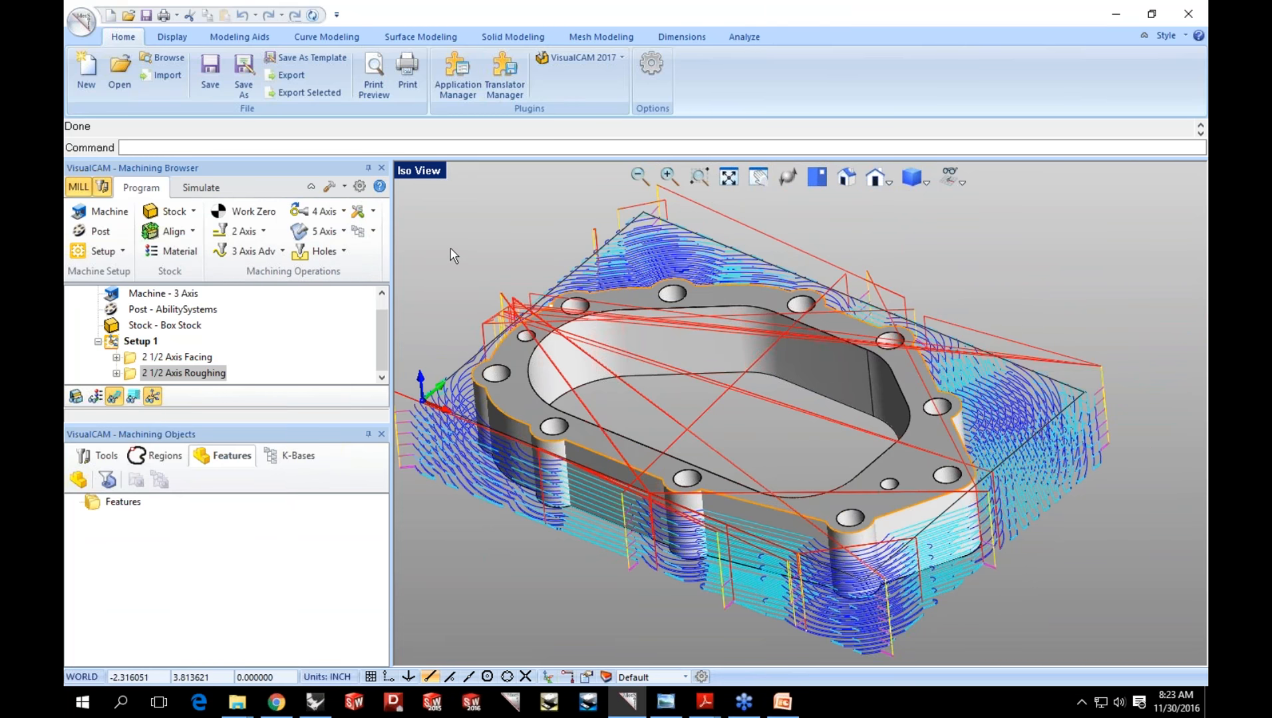
left_click(264, 231)
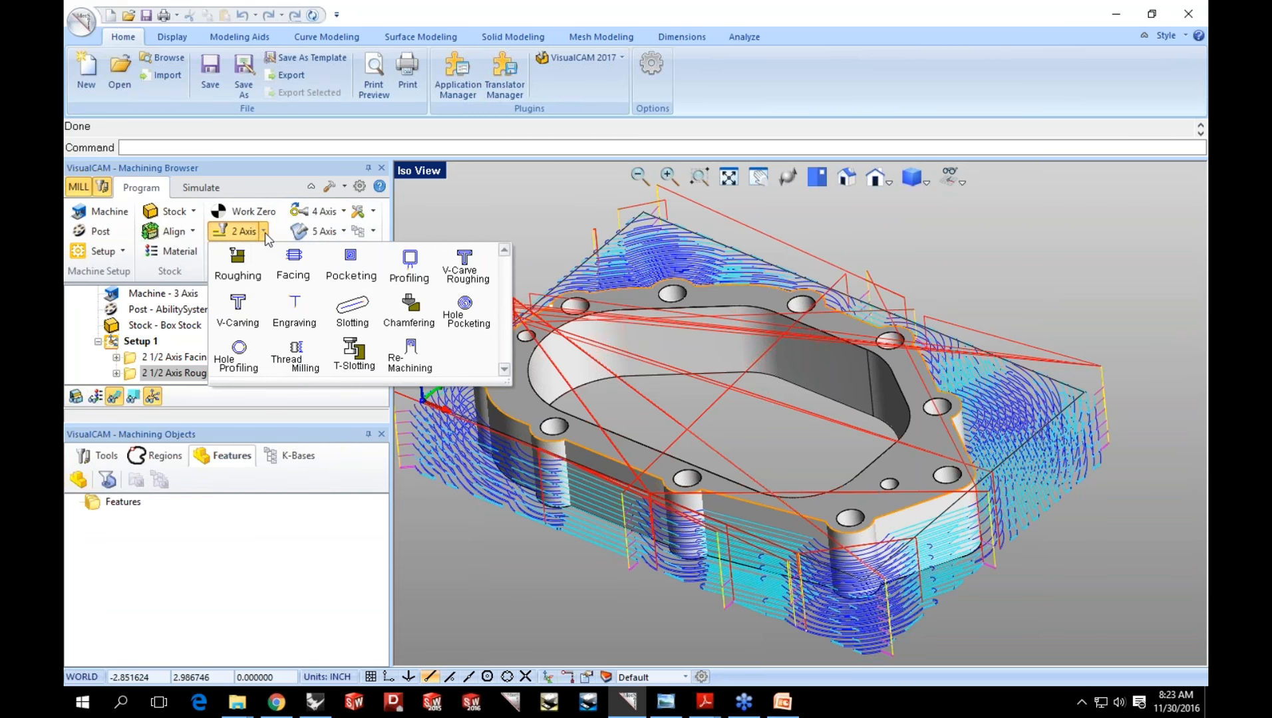
left_click(347, 269)
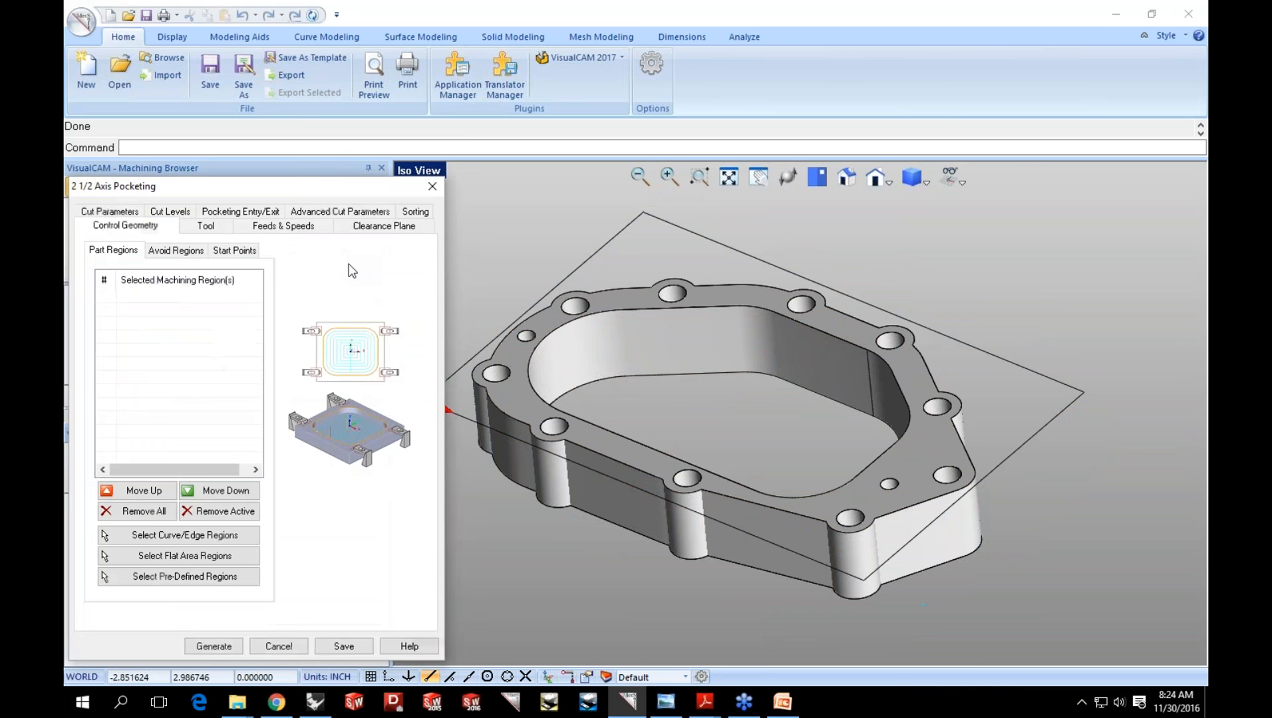
left_click(245, 535)
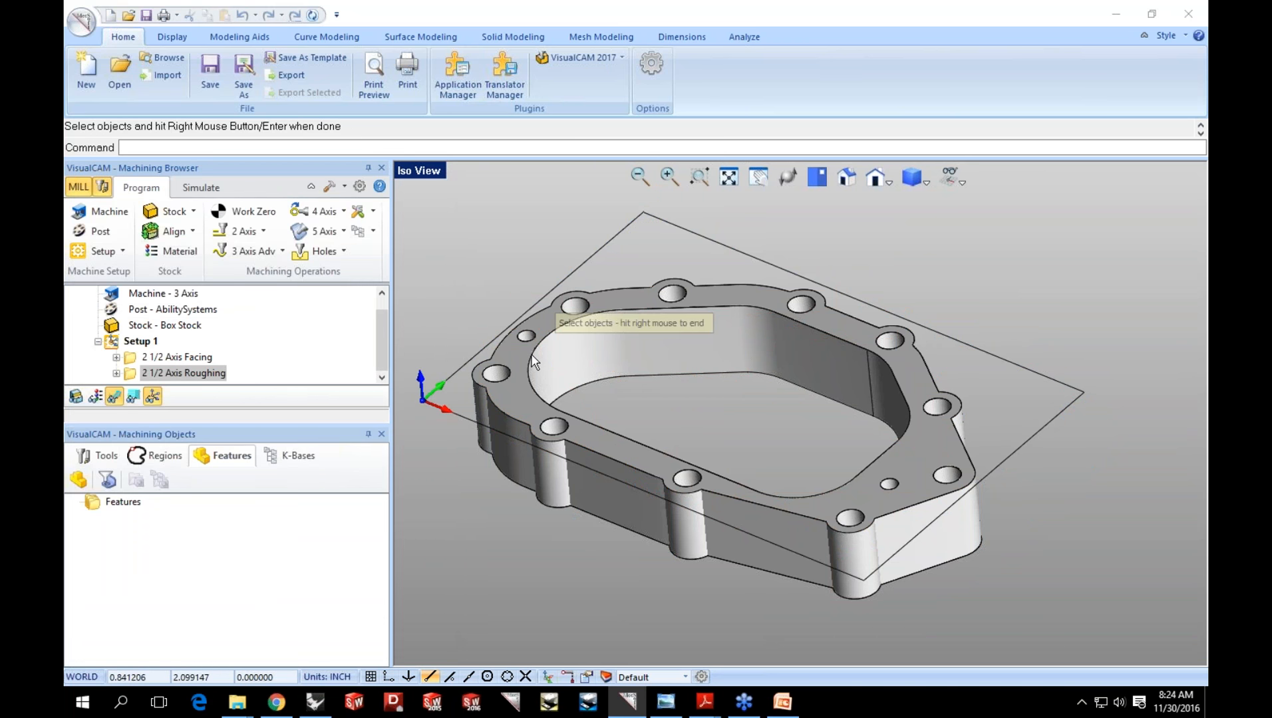
left_click(533, 359)
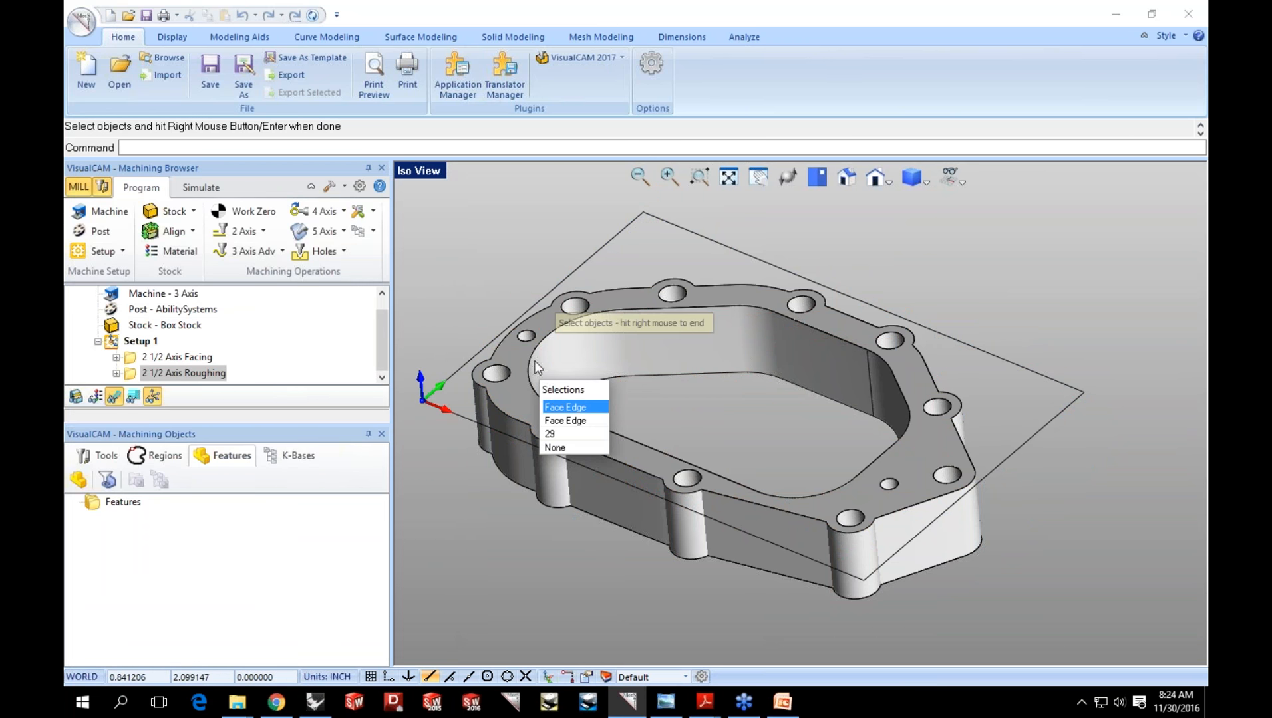
left_click(554, 433)
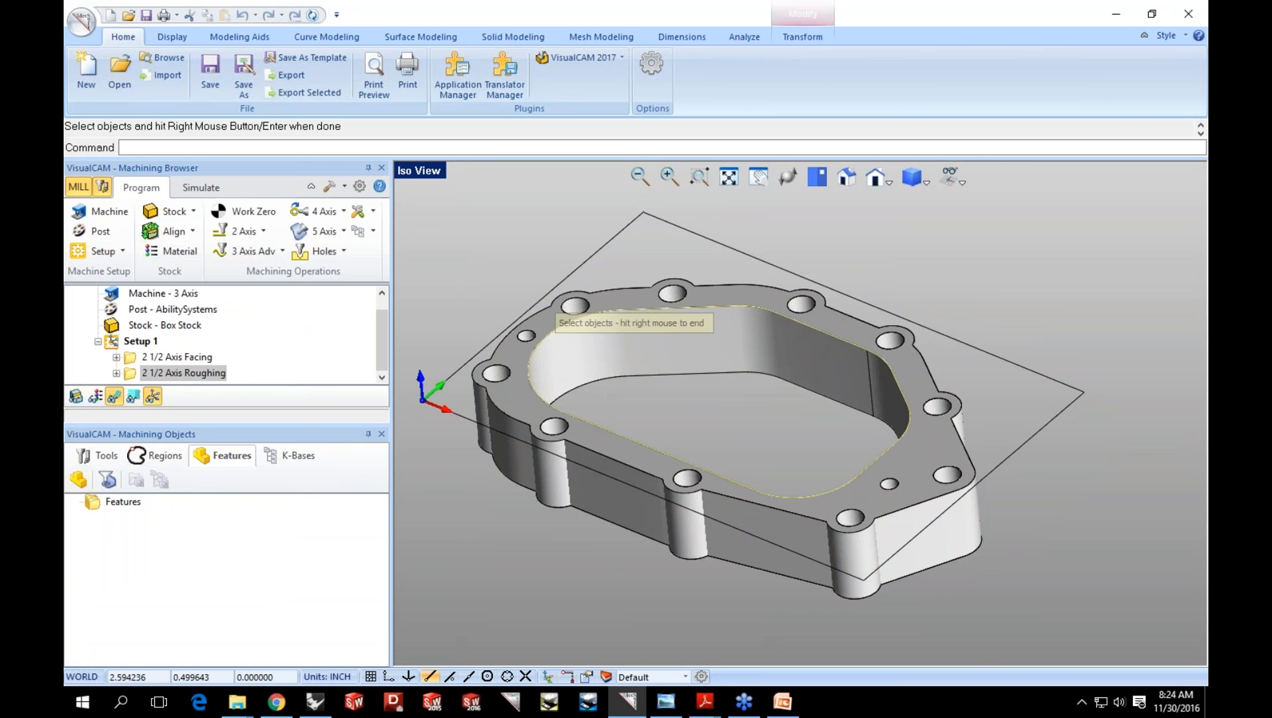
right_click(555, 433)
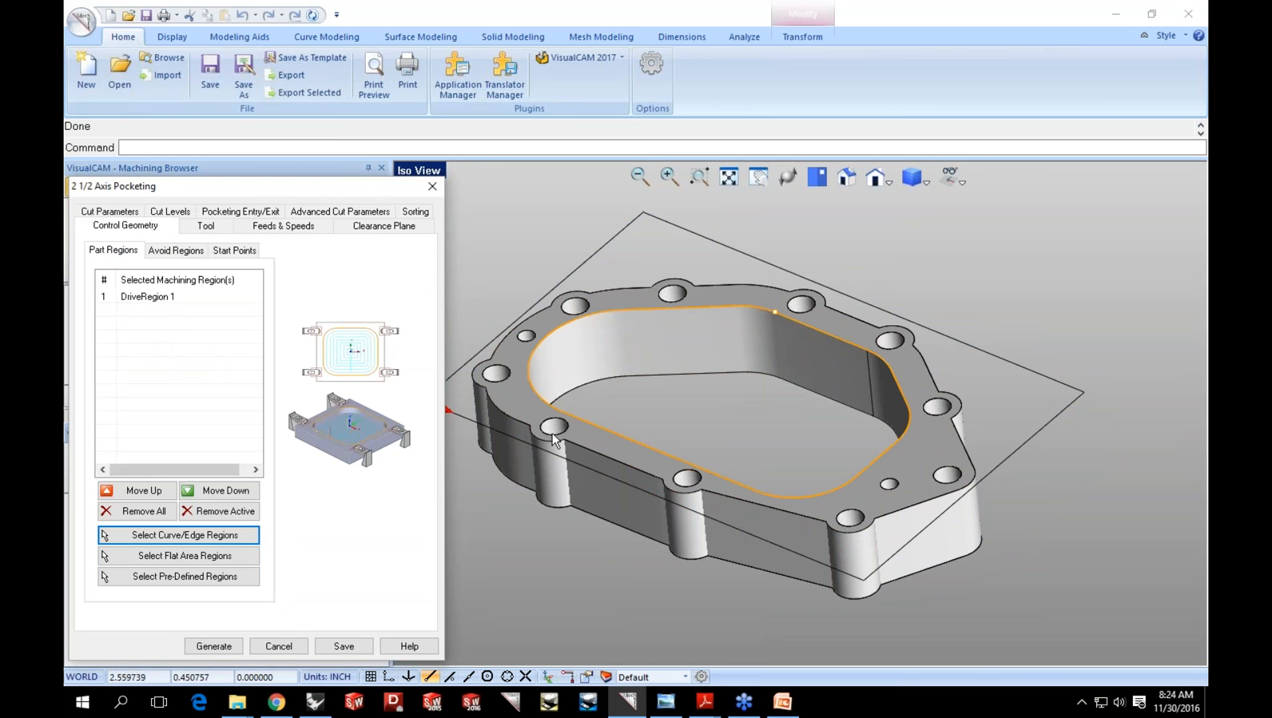
Use the High Speed cut pattern with a stepover of 40% of the FLATMILL-1/2 INCH tool's diameter, and generate the pocketing toolpath.
left_click(181, 225)
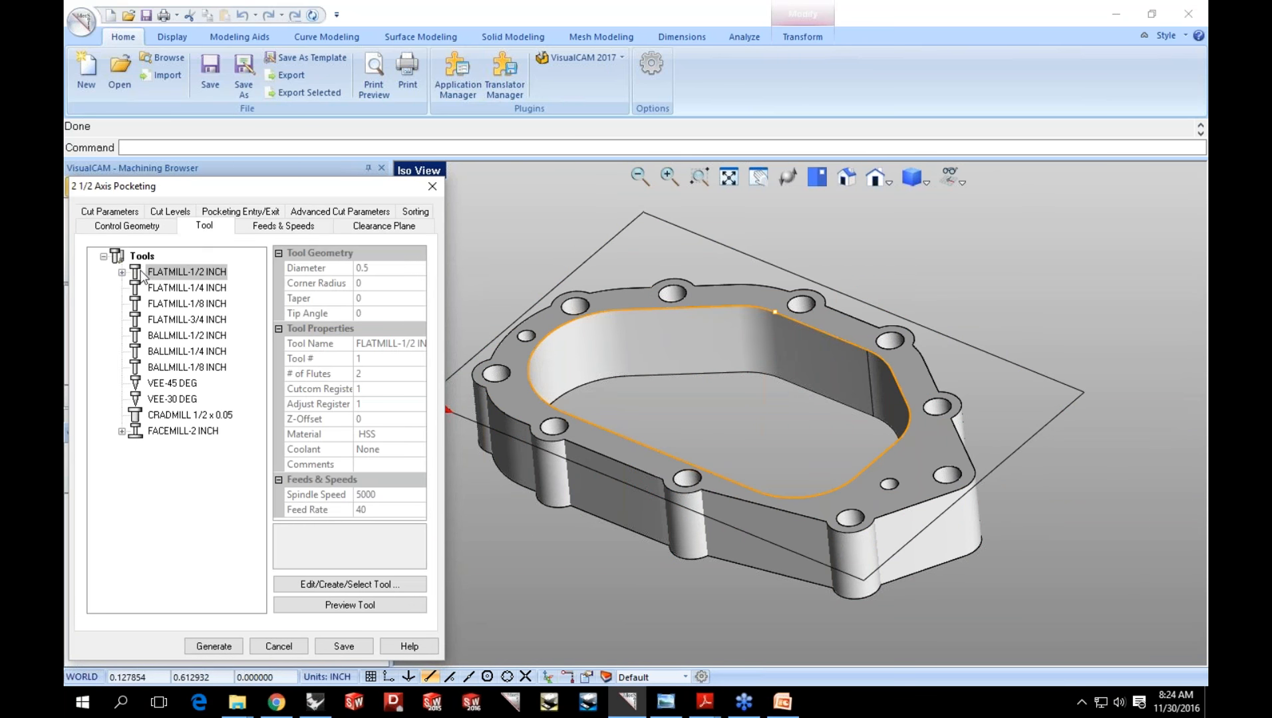
left_click(122, 212)
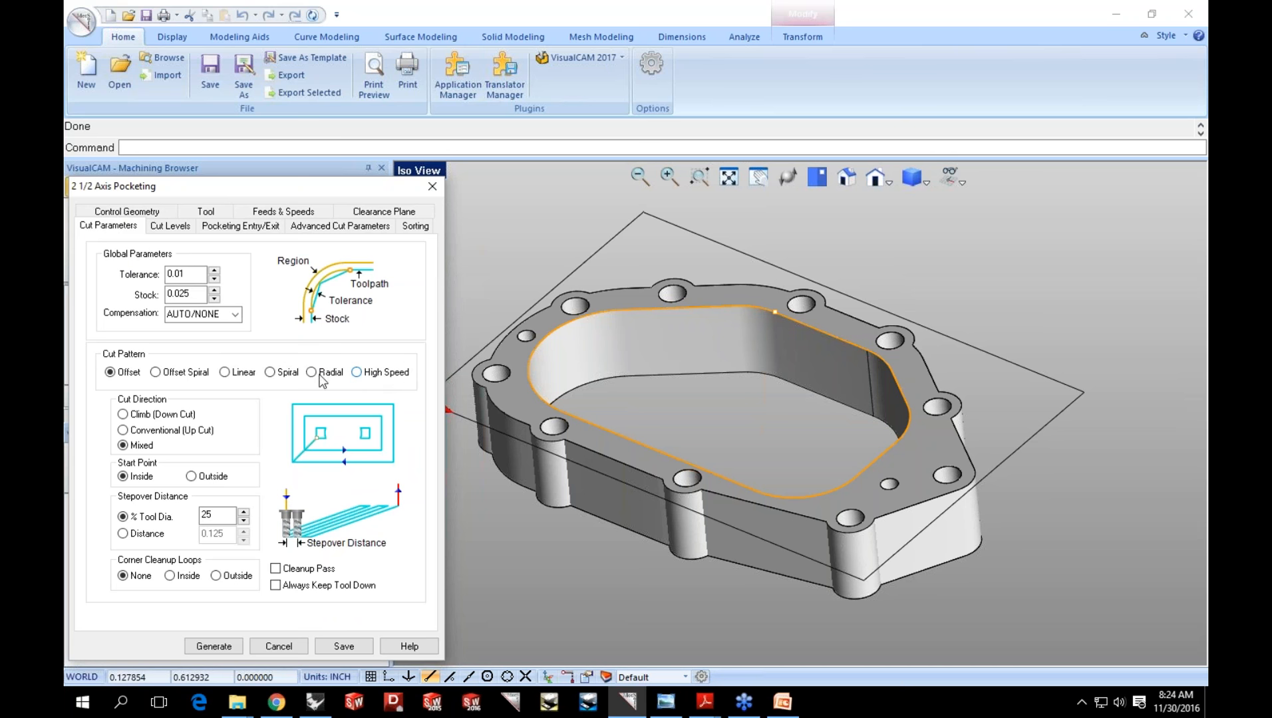
left_click(357, 373)
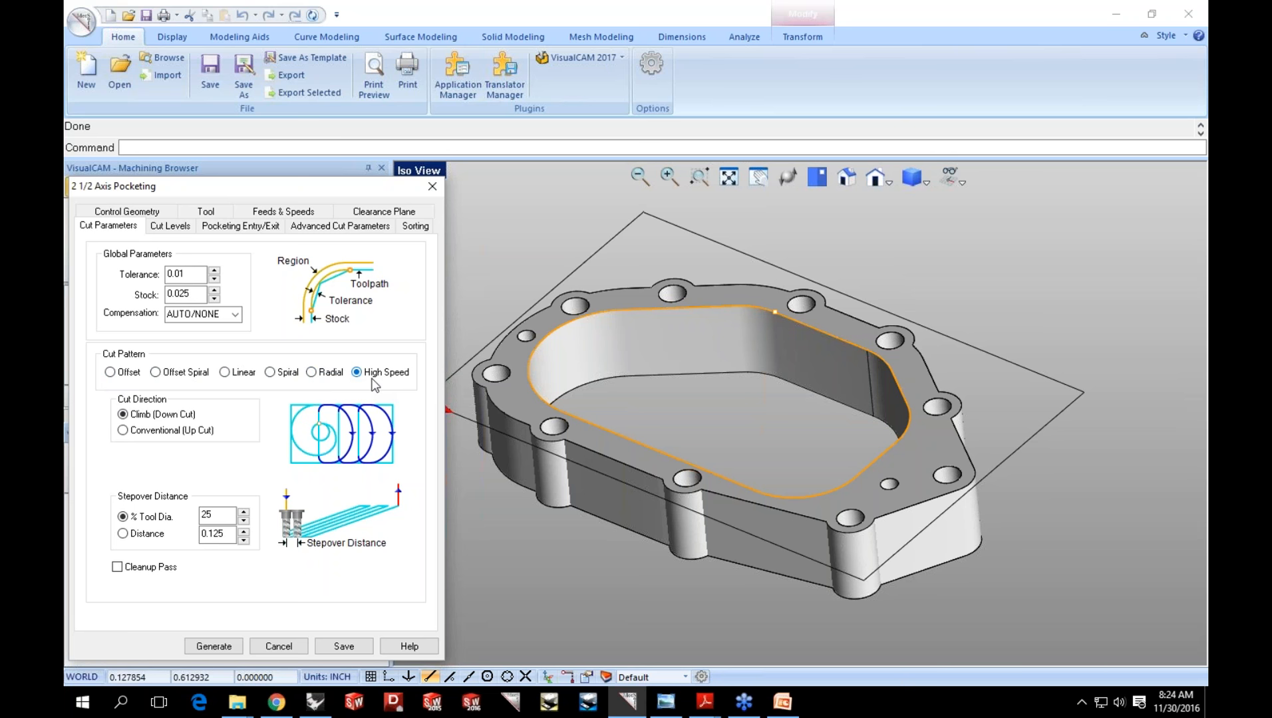
left_click_drag(213, 517, 194, 515)
type("40")
left_click(151, 229)
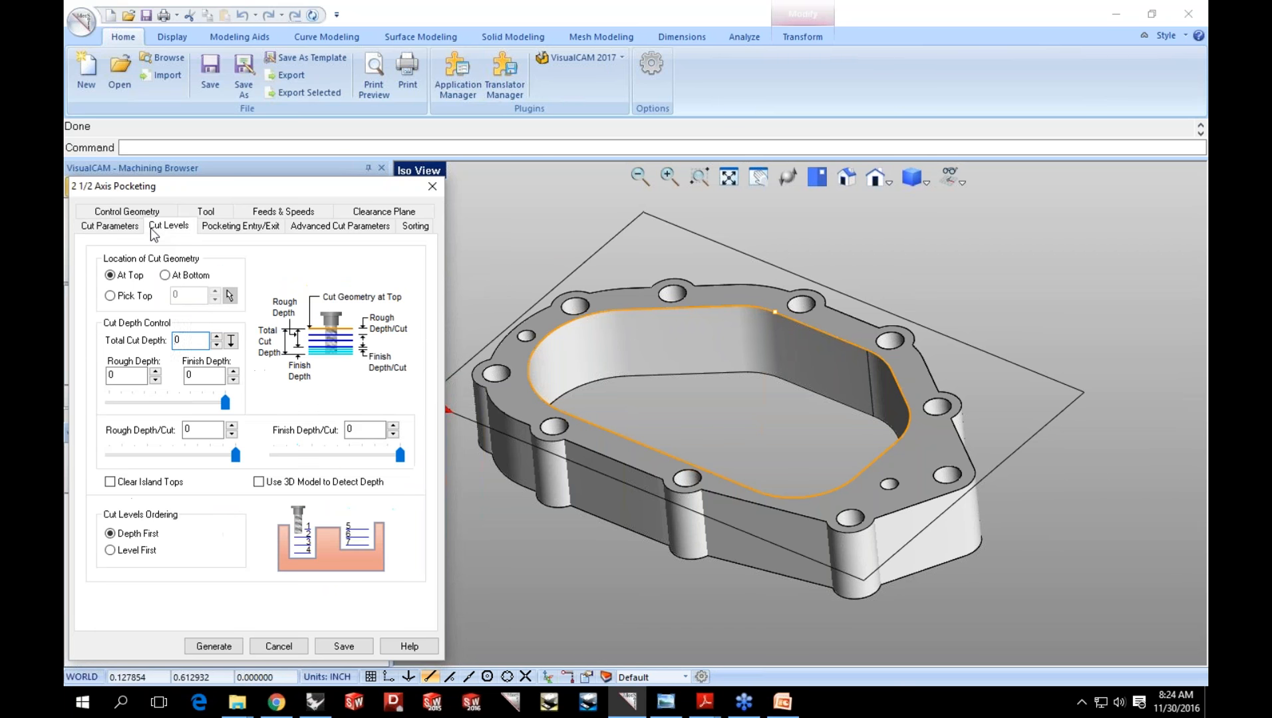
left_click(213, 646)
scroll(664, 363, "up", 2)
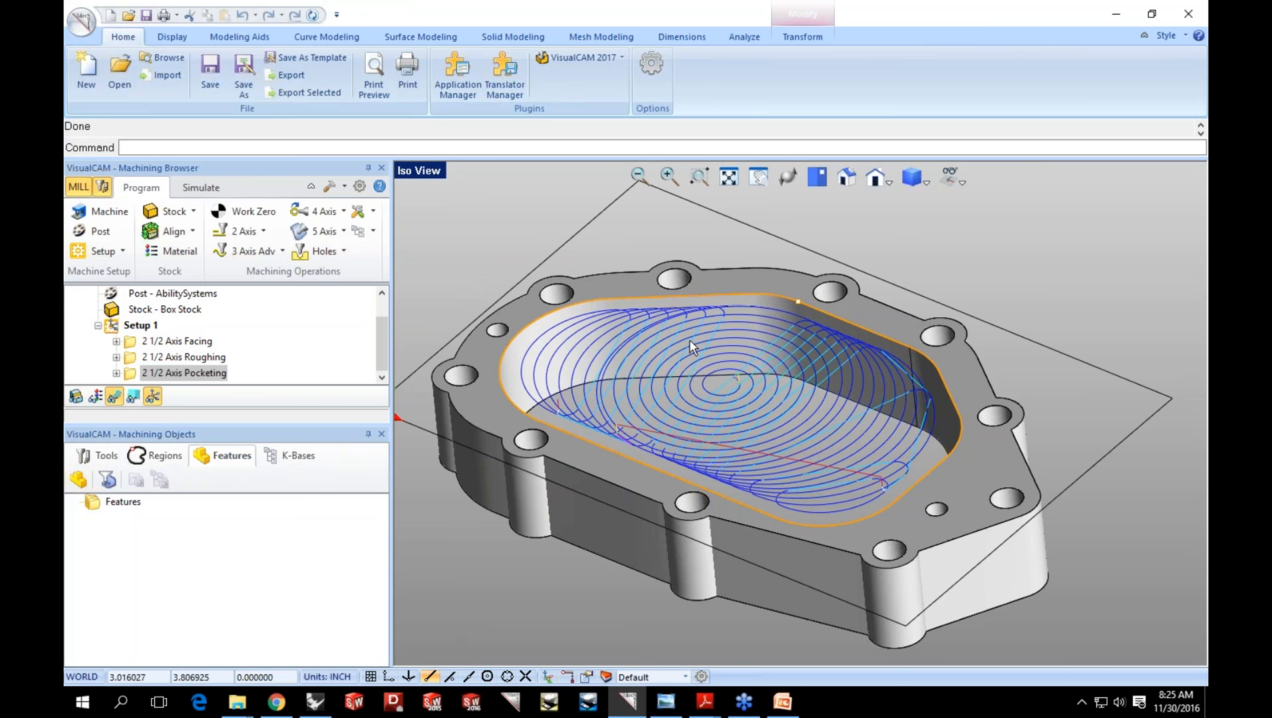
Review the cut pattern and stepover parameters of the pocketing operation, then close them without changes.
left_click(132, 376)
double_click(133, 374)
left_click(118, 212)
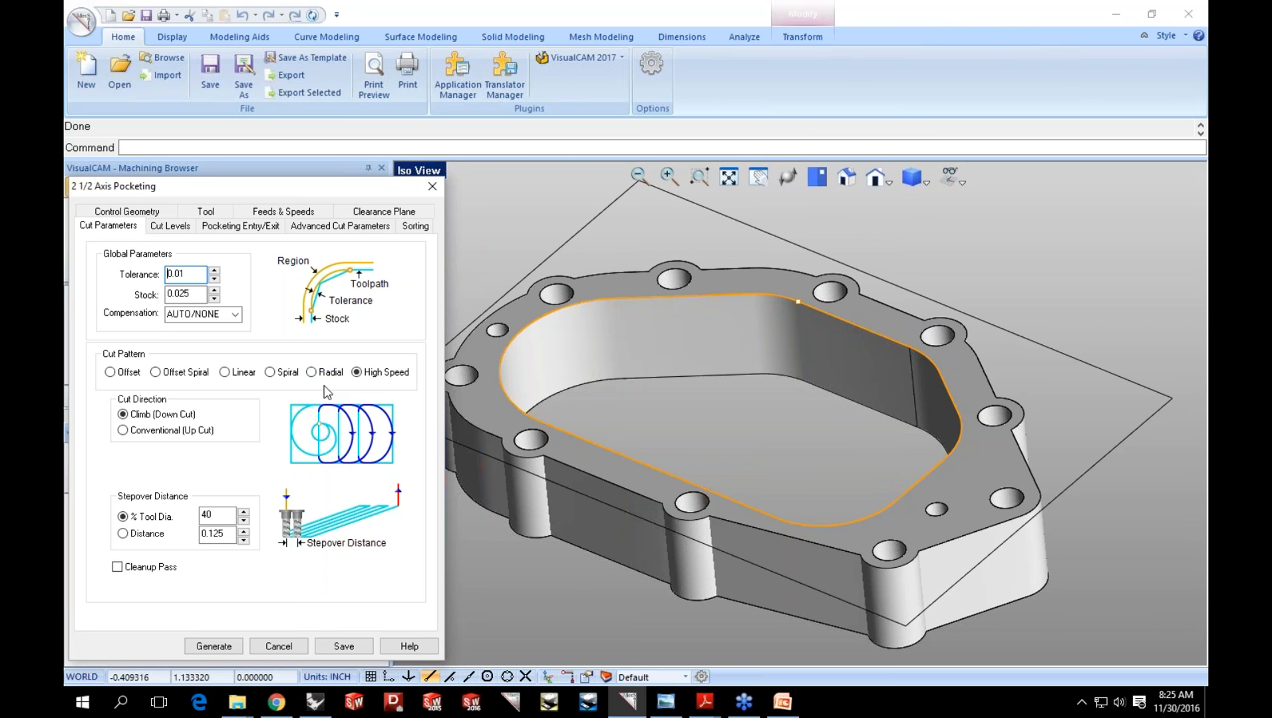
left_click(268, 646)
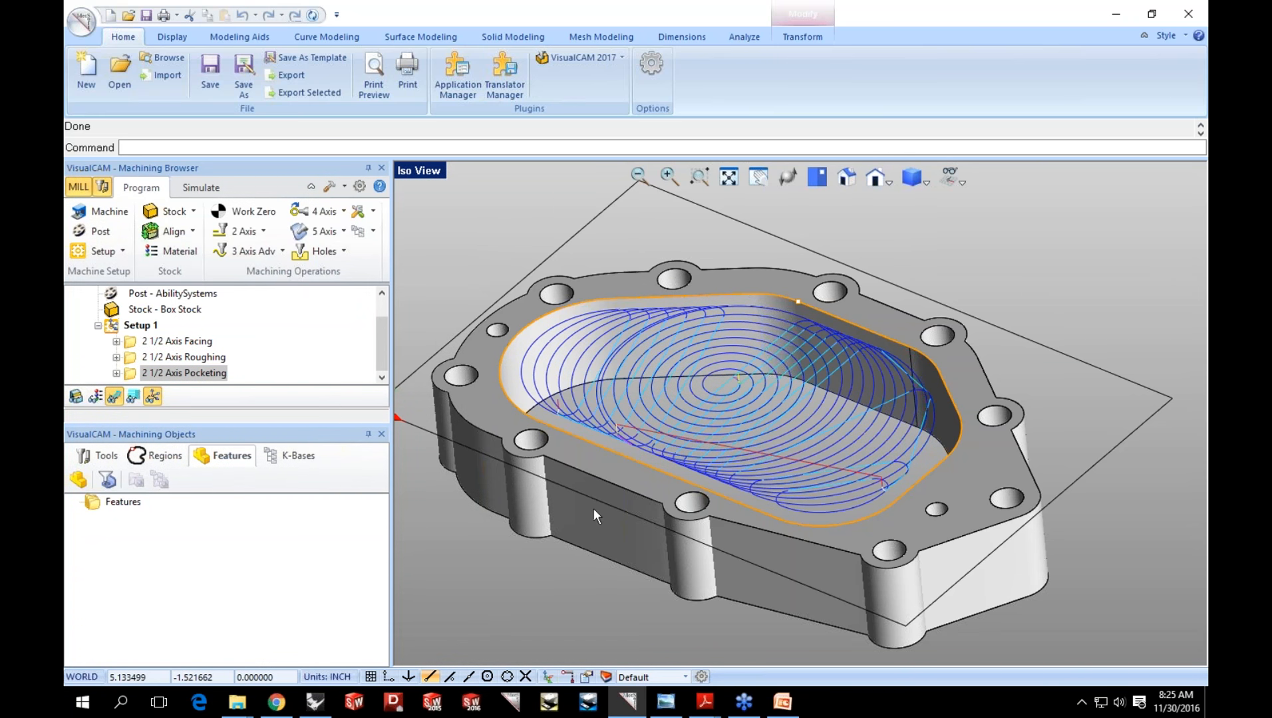
scroll(794, 429, "down", 1)
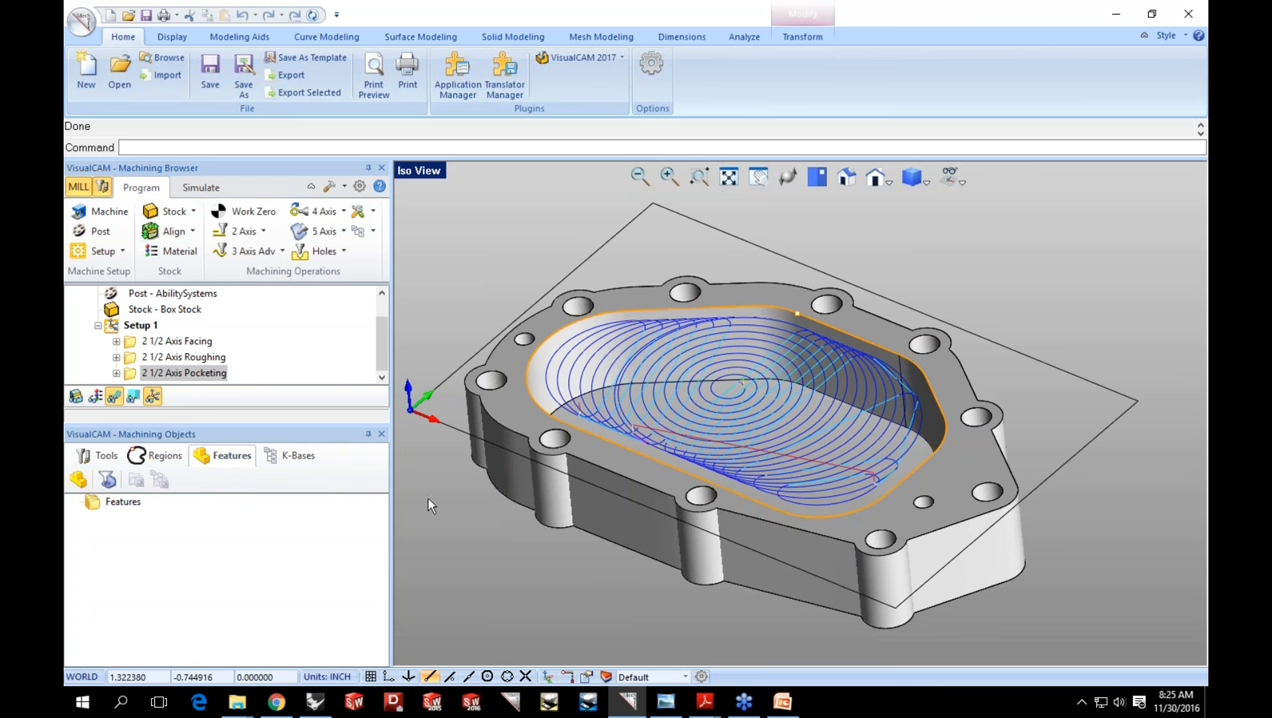
Switch to Rhinoceros with RhinoCAM and open Part-Core.3dm from the CAM2017 folder.
left_click(308, 709)
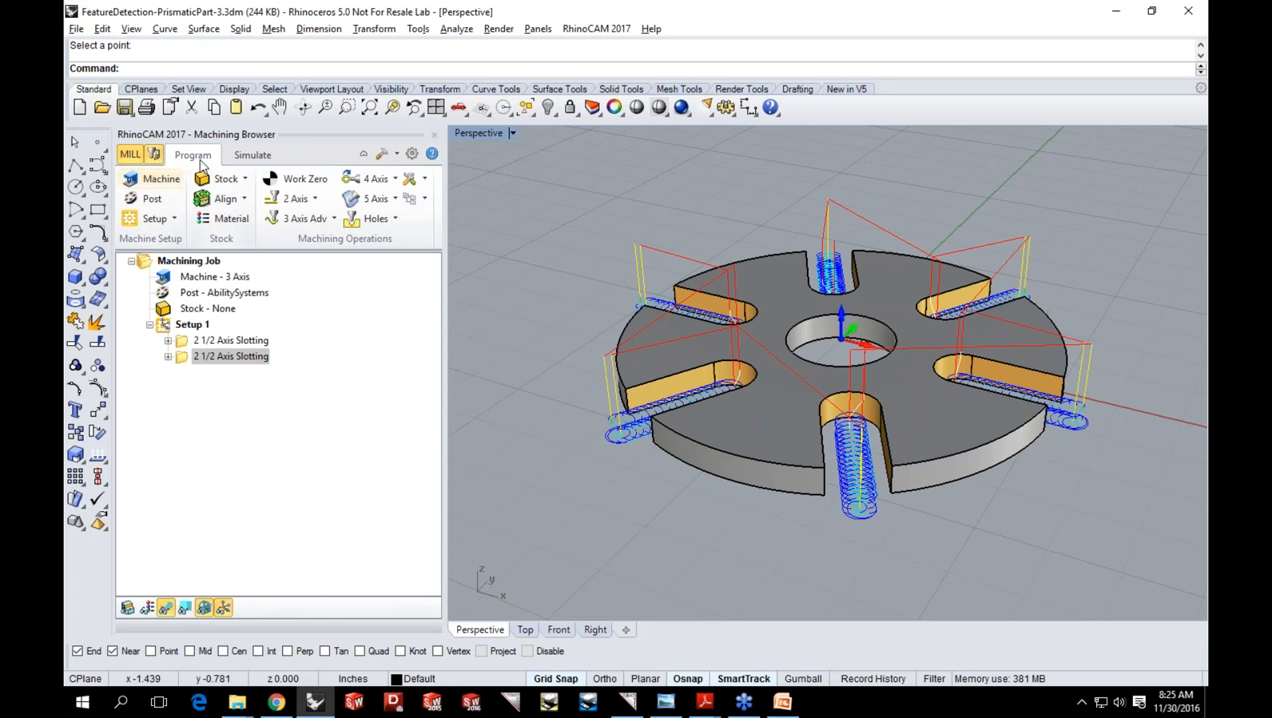
left_click(102, 107)
left_click(673, 388)
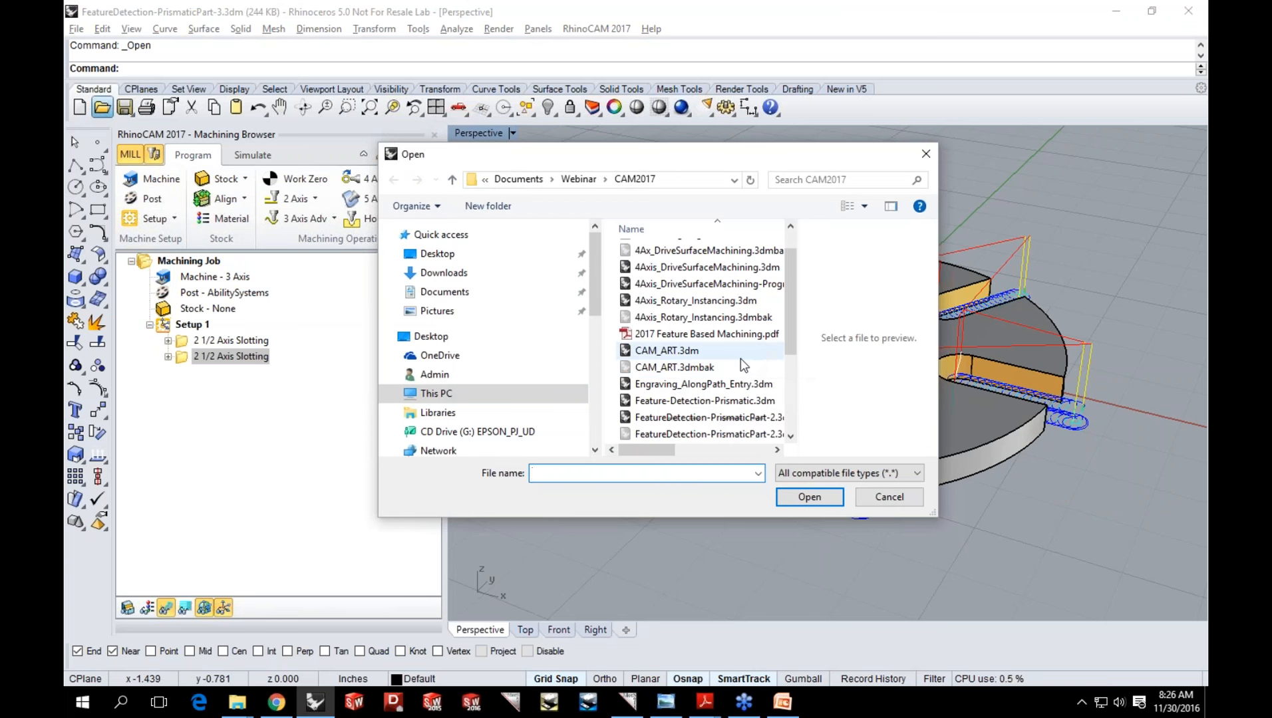
scroll(745, 364, "down", 1)
scroll(744, 364, "down", 1)
scroll(742, 365, "down", 1)
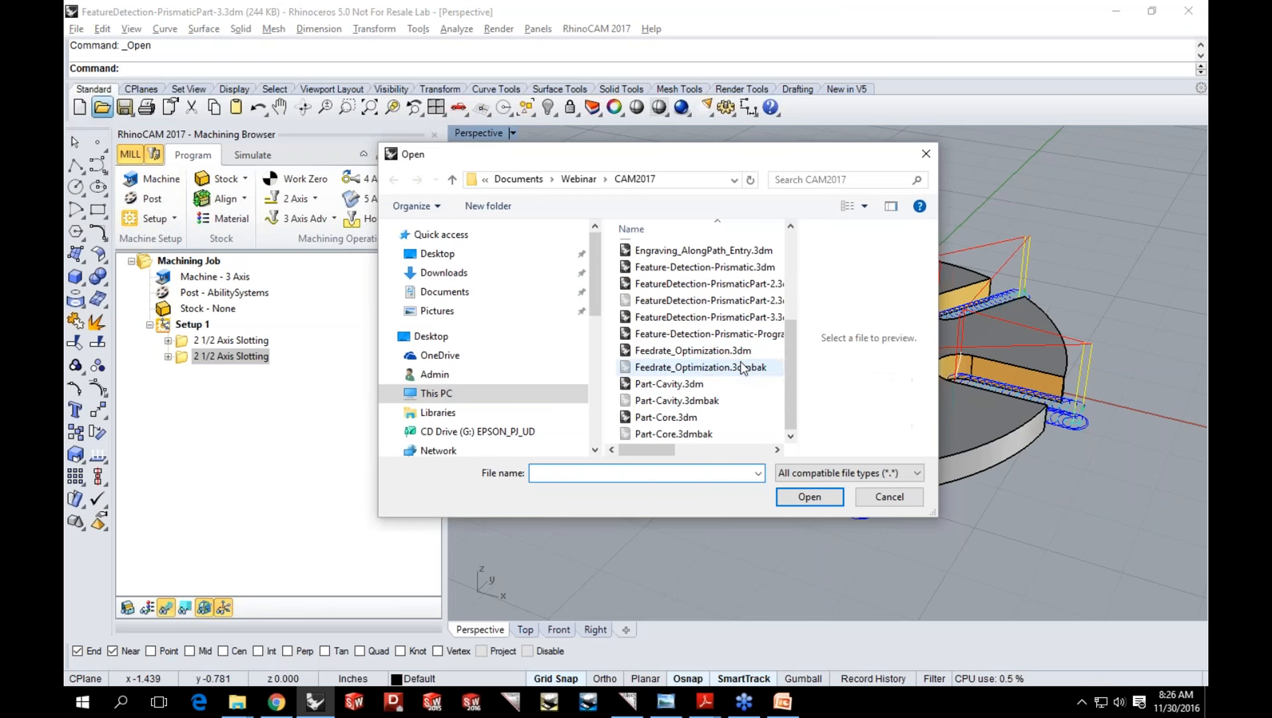
left_click(735, 417)
left_click(809, 497)
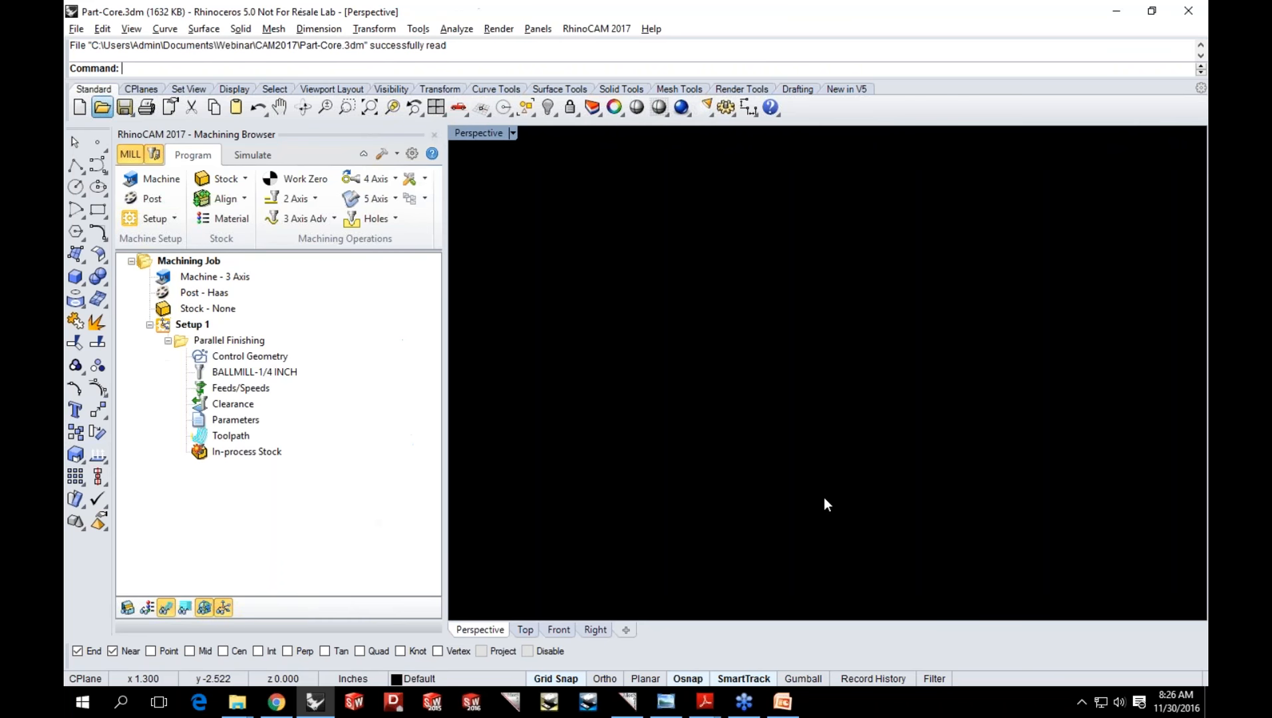
Open Part-Cavity.3dm from the CAM2017 folder in place of the core part and look into its cavity.
left_click(101, 106)
scroll(691, 364, "down", 3)
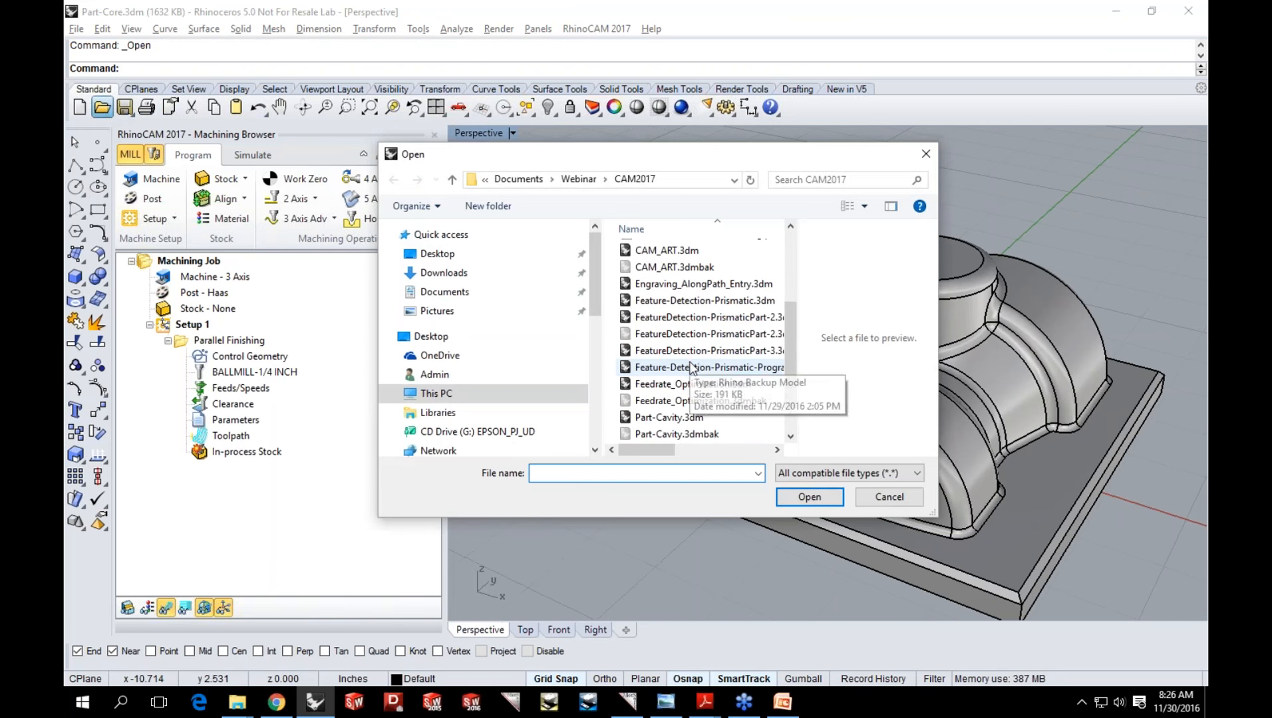
left_click(692, 417)
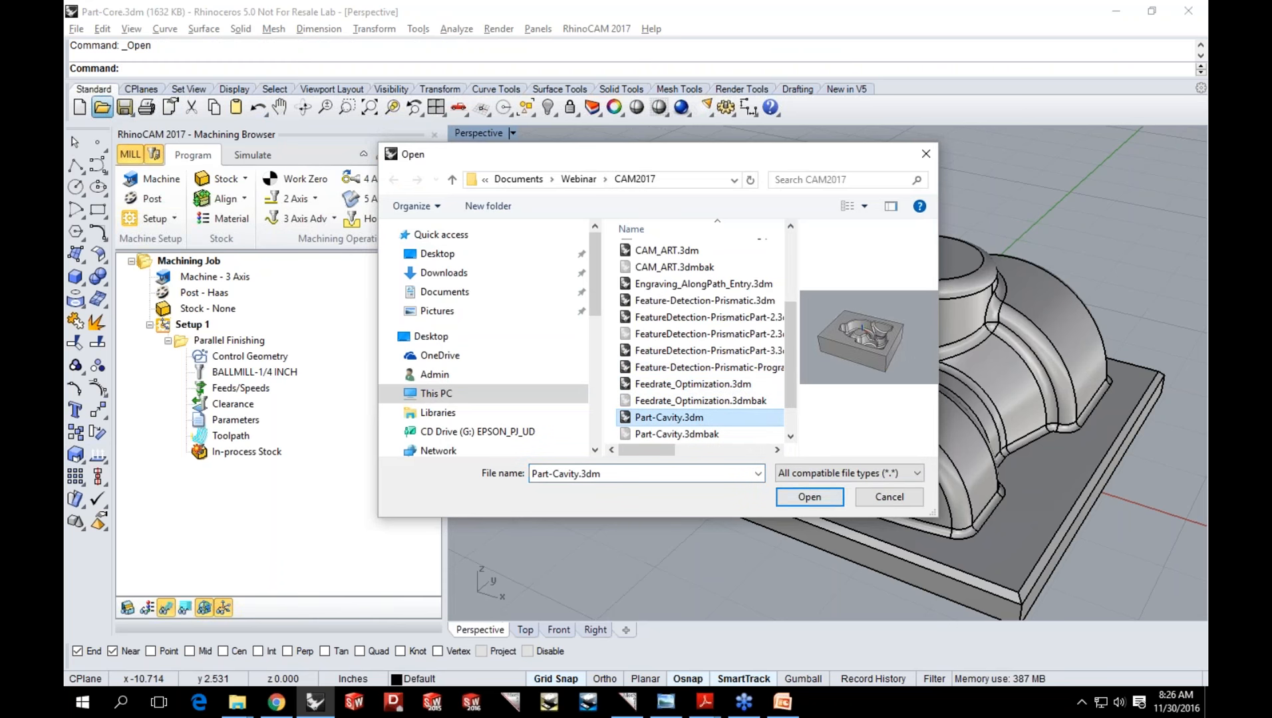
left_click(819, 498)
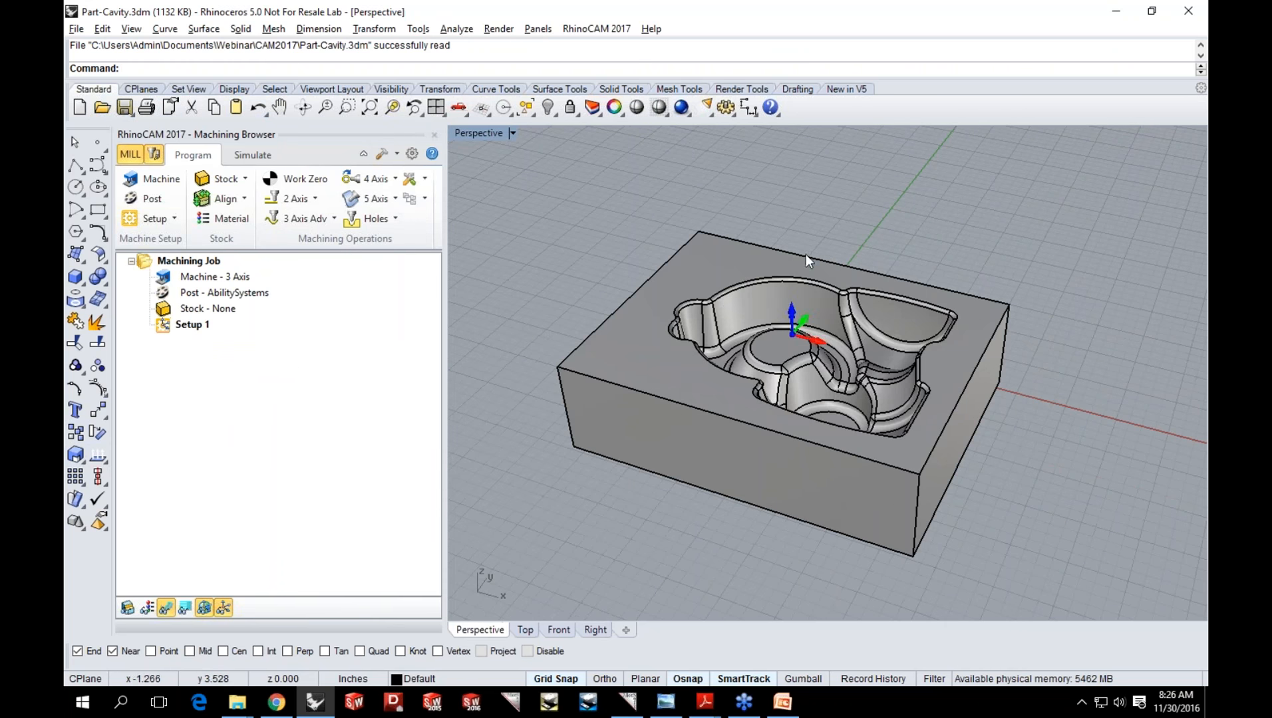
scroll(820, 351, "up", 3)
right_click_drag(821, 351, 822, 338)
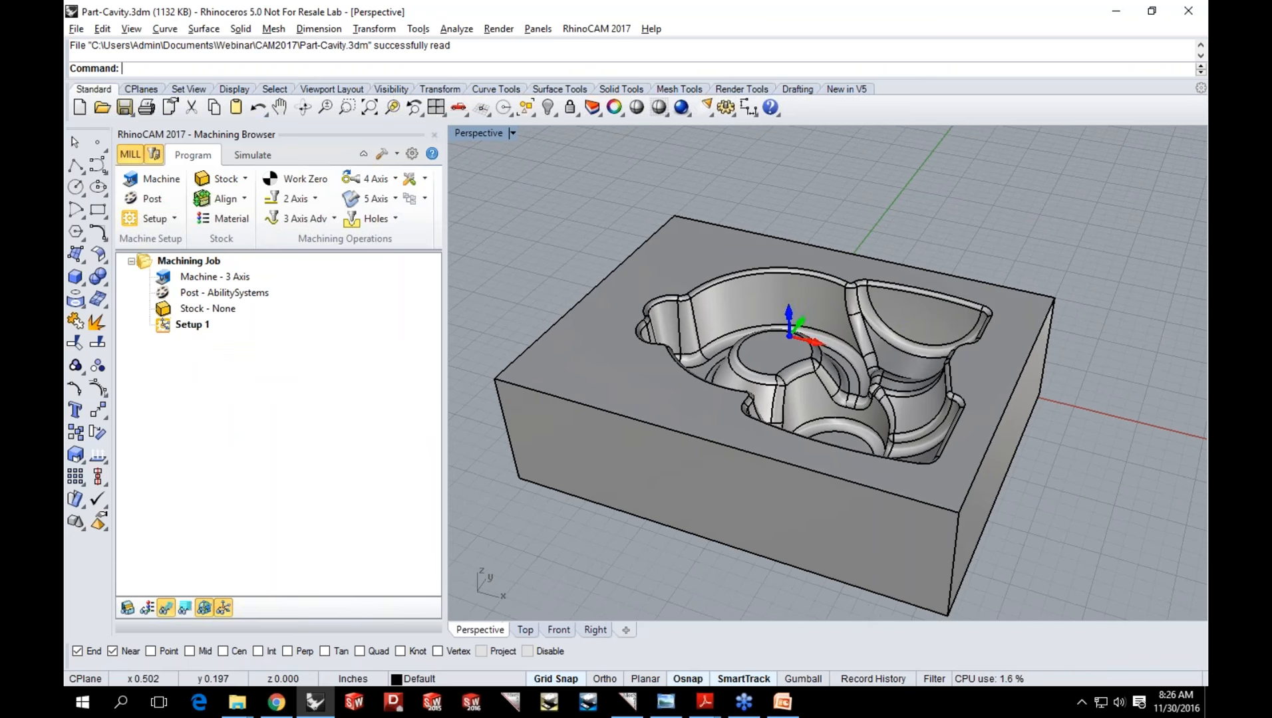
Start a 3 axis Horizontal Roughing operation and check its cut patterns for cavity/pocket and core/facing regions.
left_click(320, 223)
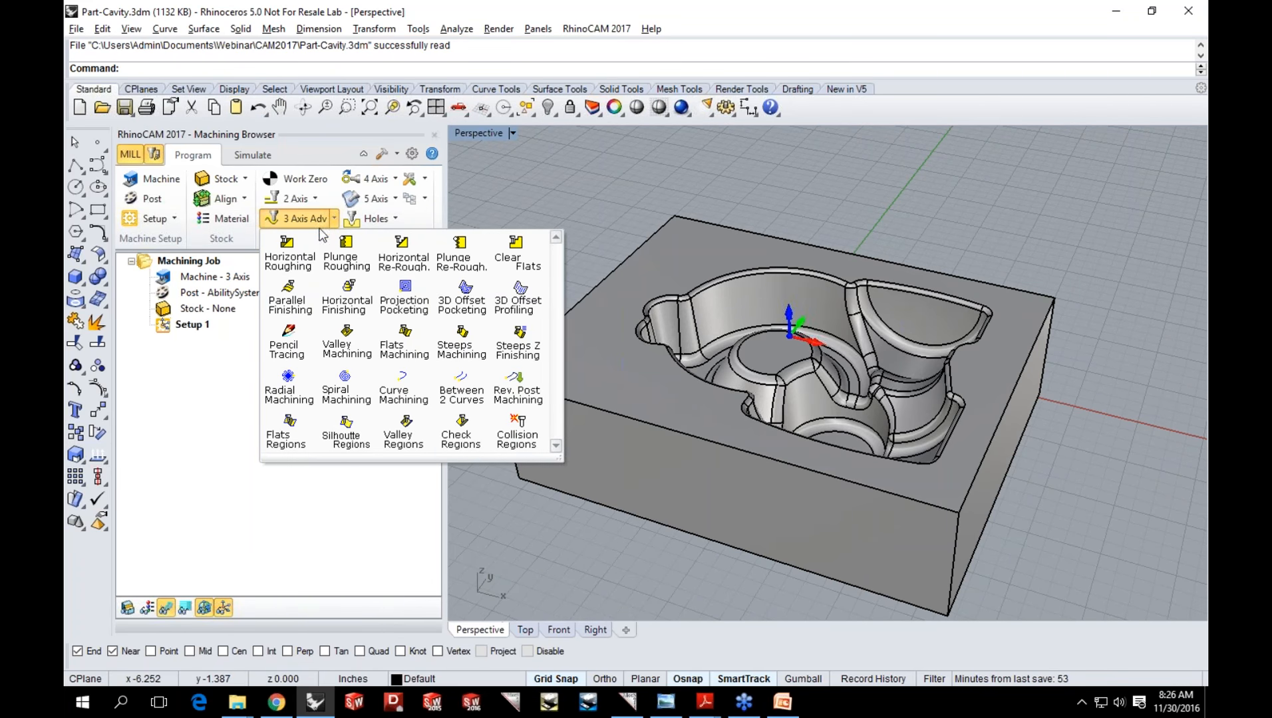
left_click(297, 269)
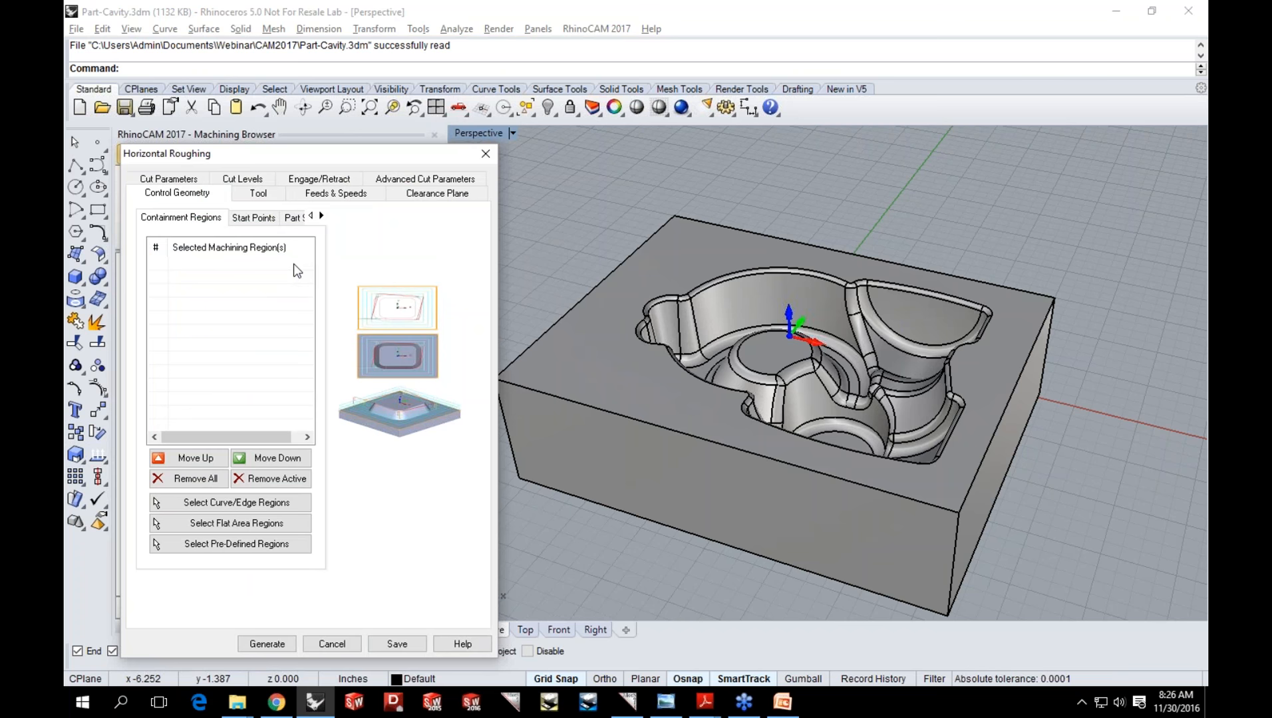
left_click(185, 181)
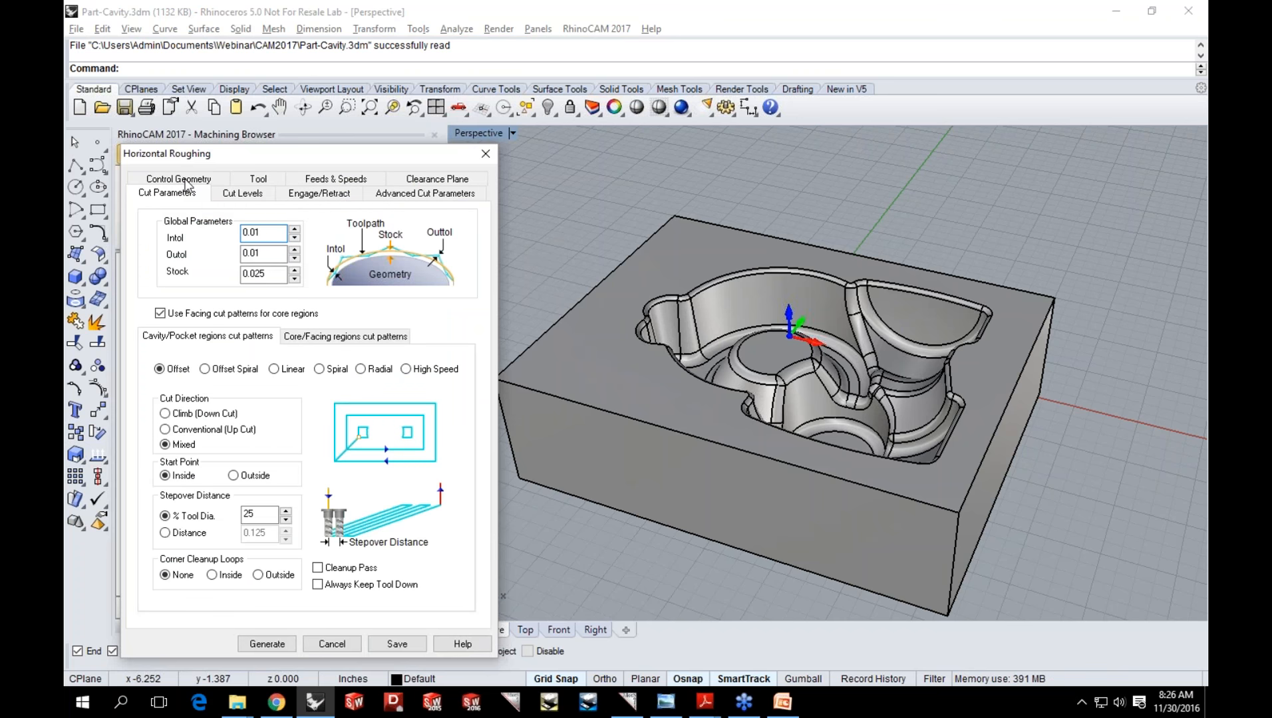
left_click_drag(208, 157, 232, 103)
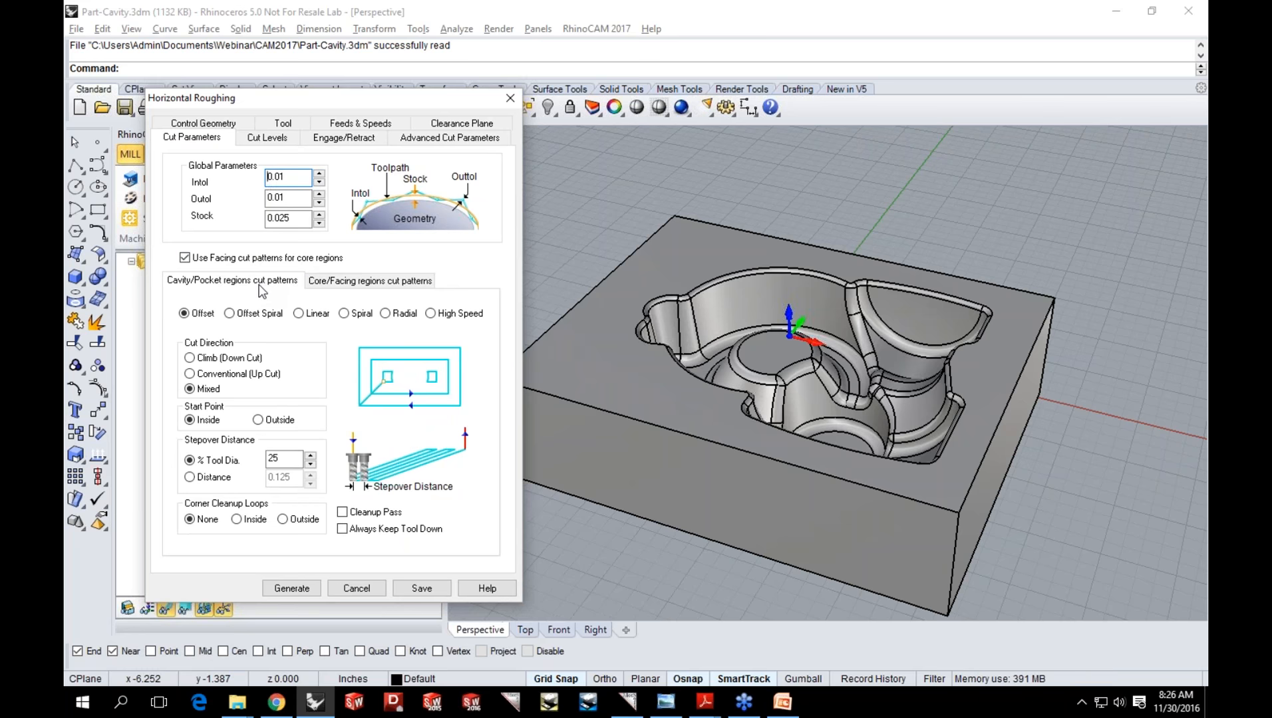
left_click(320, 282)
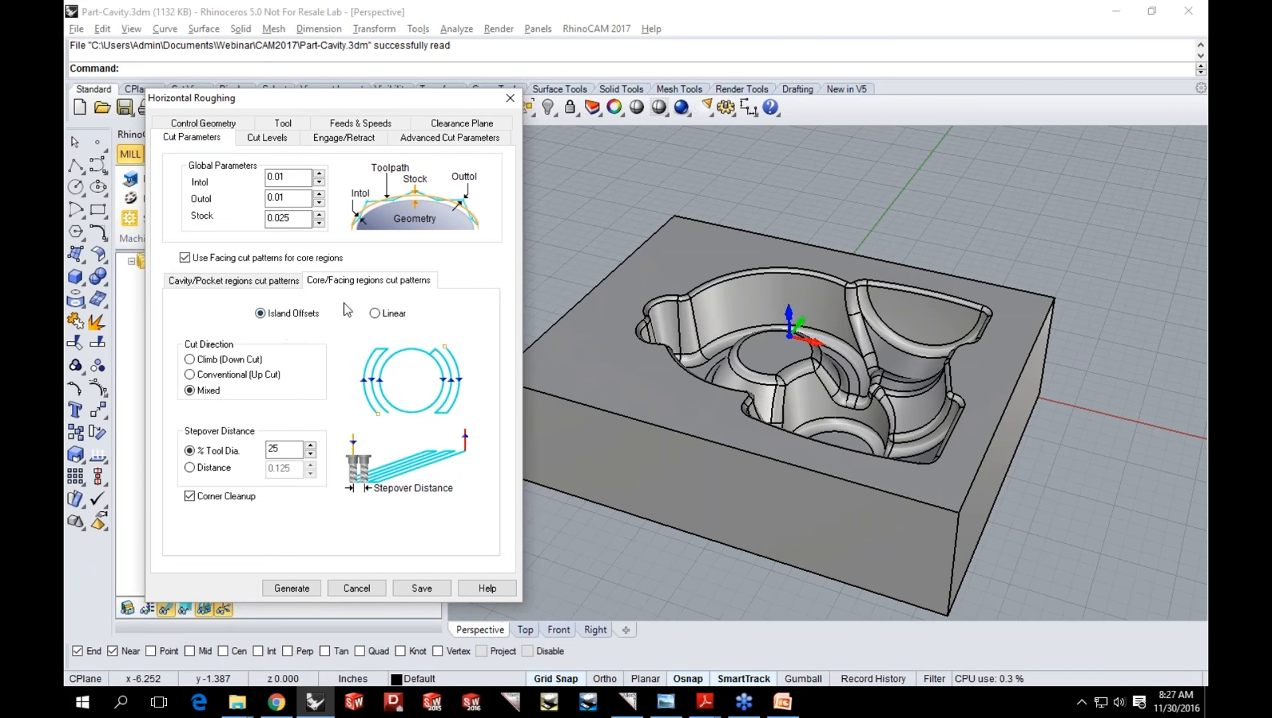
left_click(280, 282)
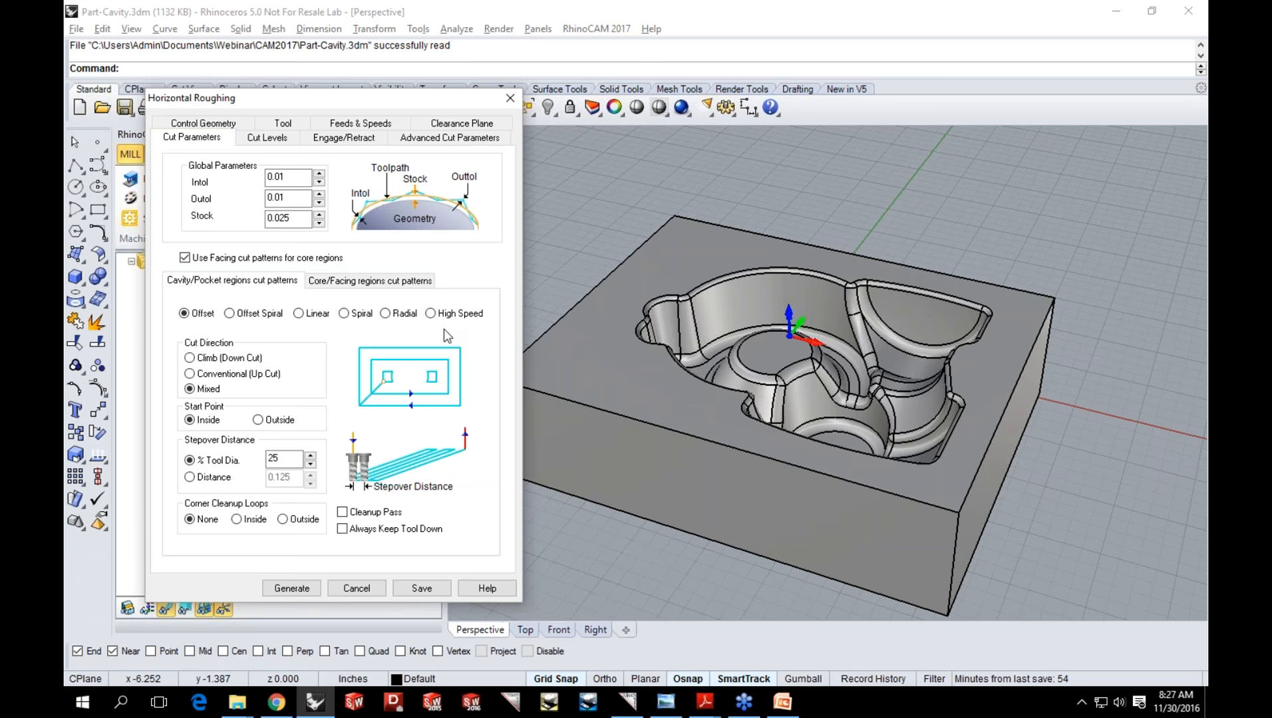
Set the cavity/pocket cut pattern to High Speed with a 35% tool diameter stepover, and generate the horizontal roughing with FLATMILL-1/2 INCH.
left_click(434, 314)
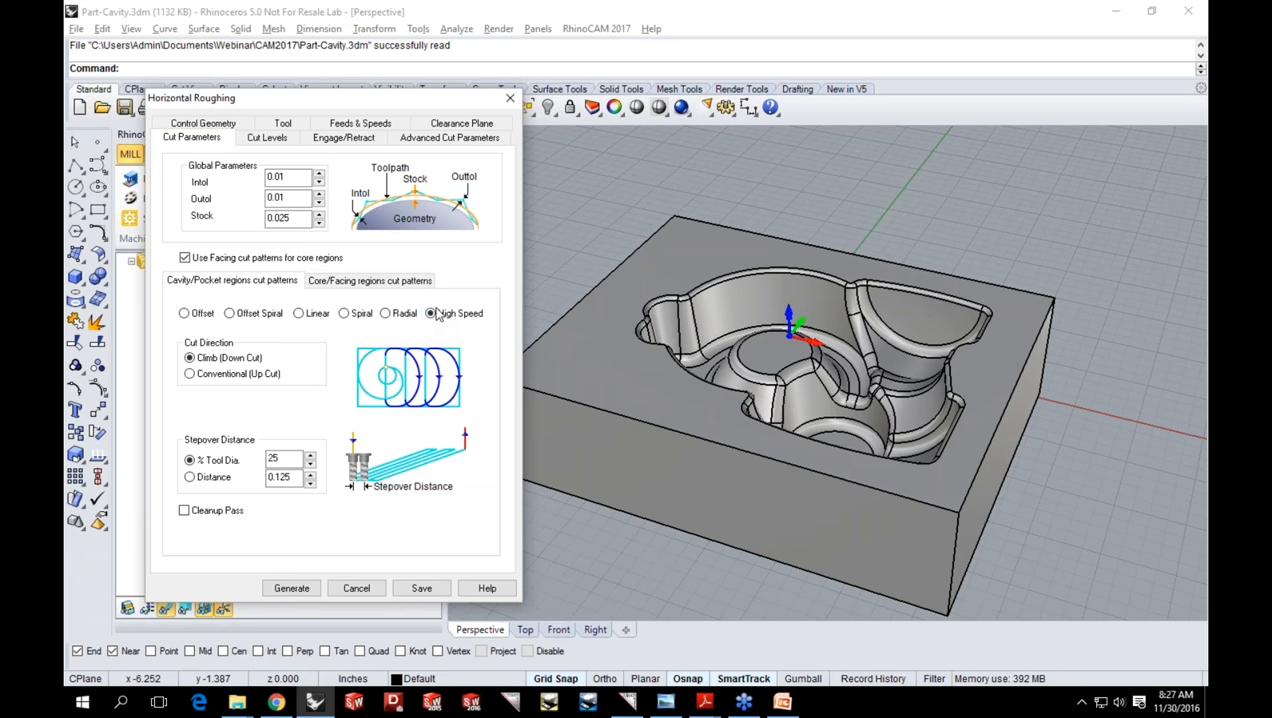
double_click(284, 459)
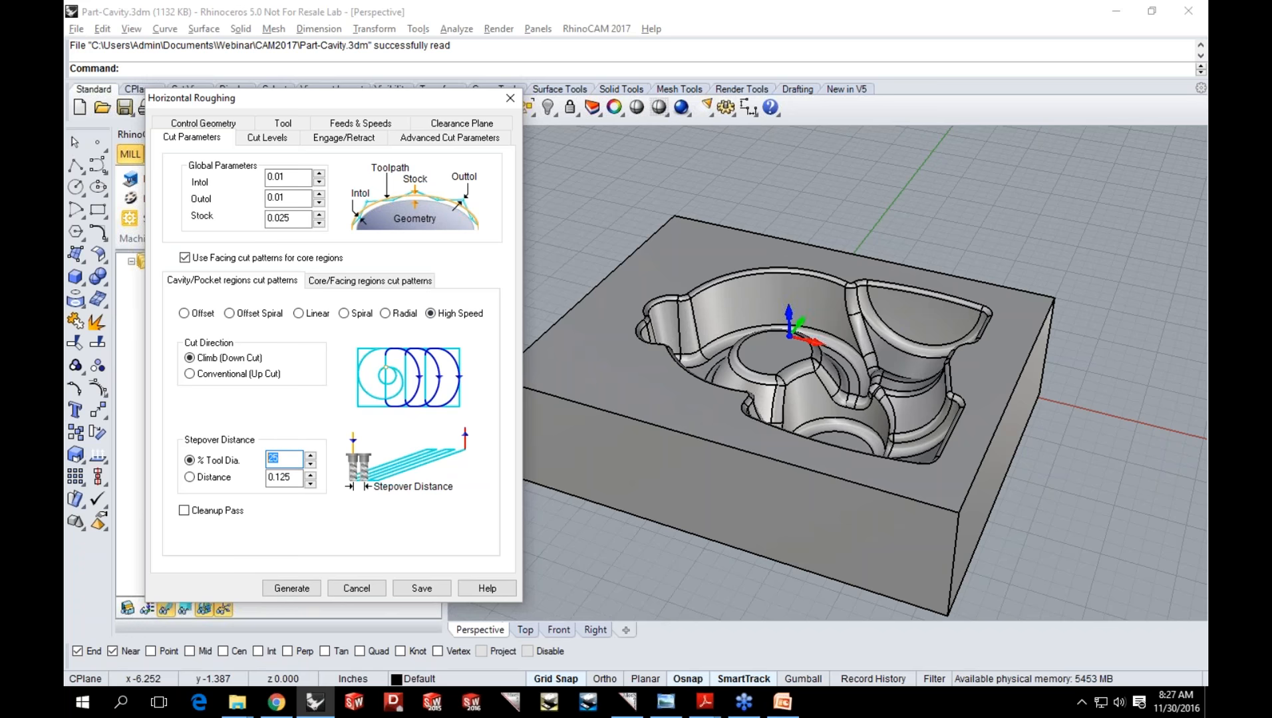
type("35")
left_click(342, 281)
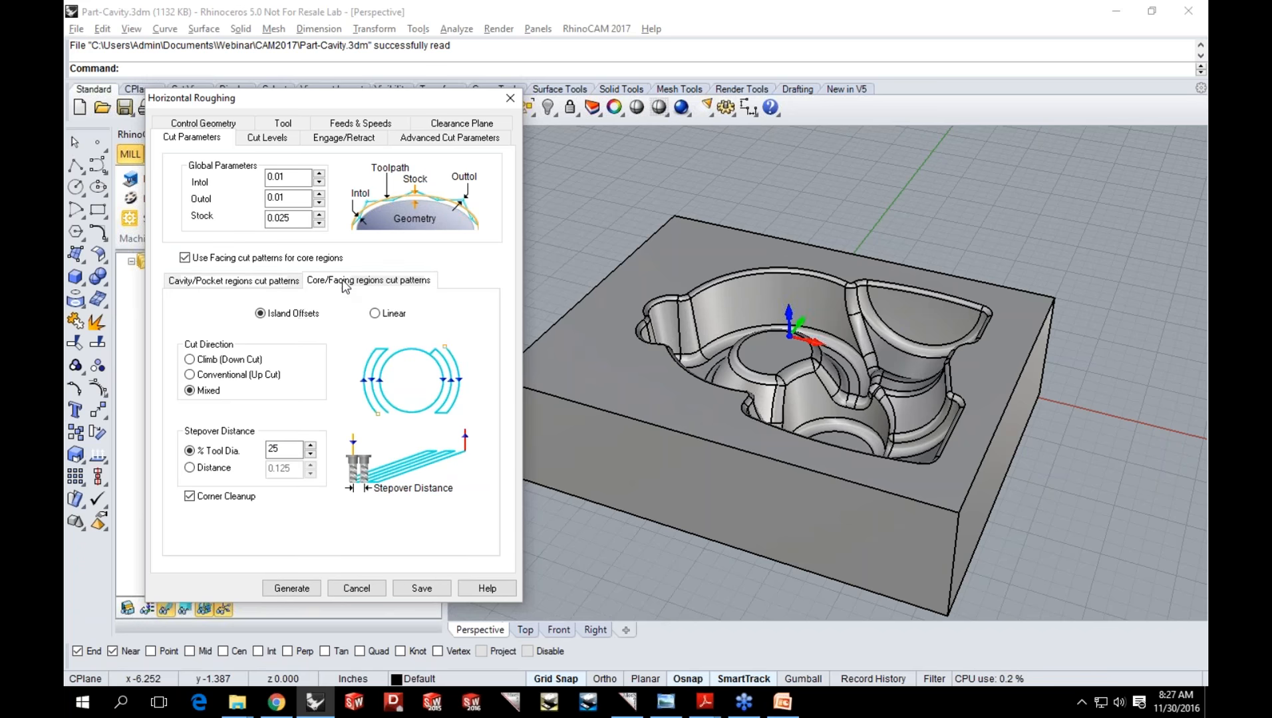
left_click(265, 281)
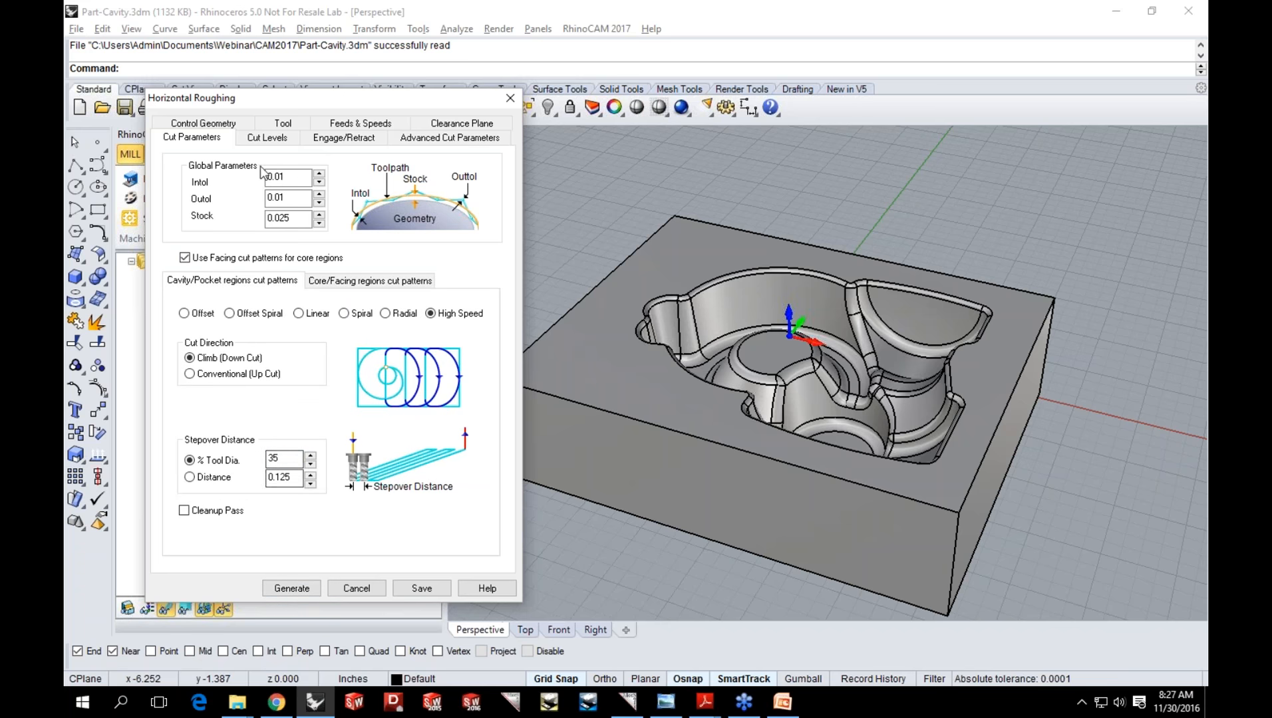
left_click(277, 122)
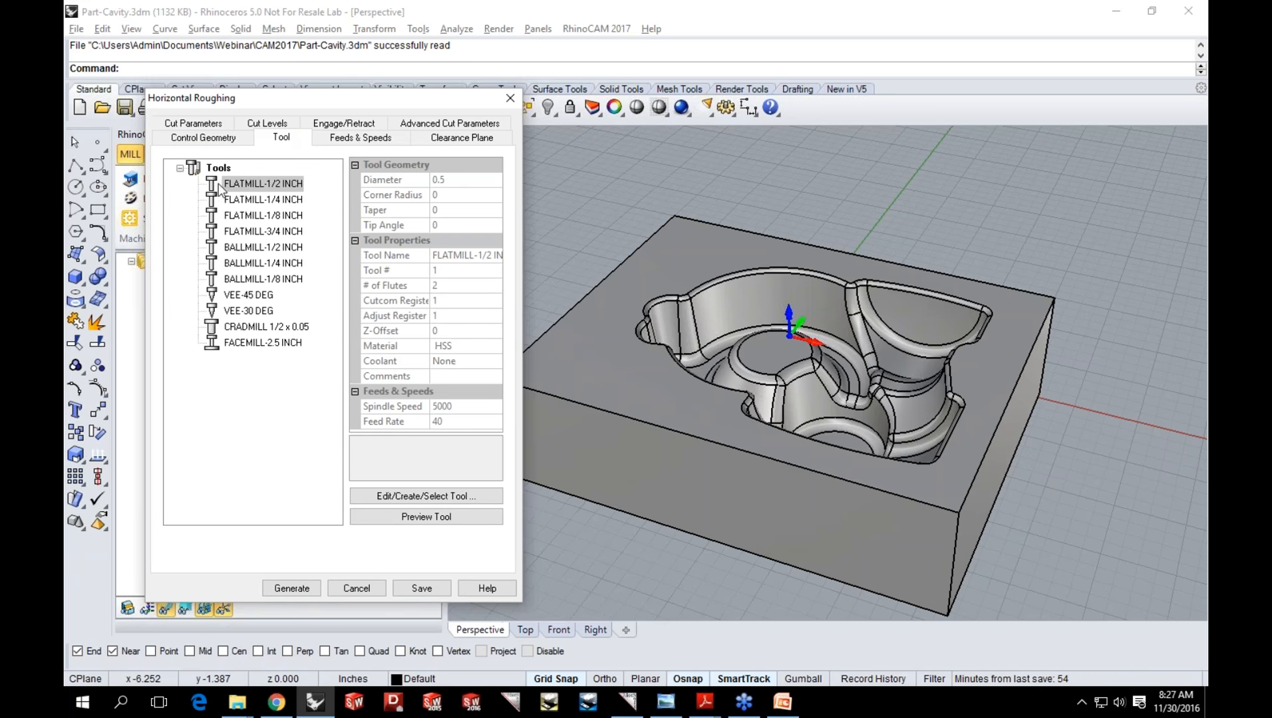
left_click(305, 589)
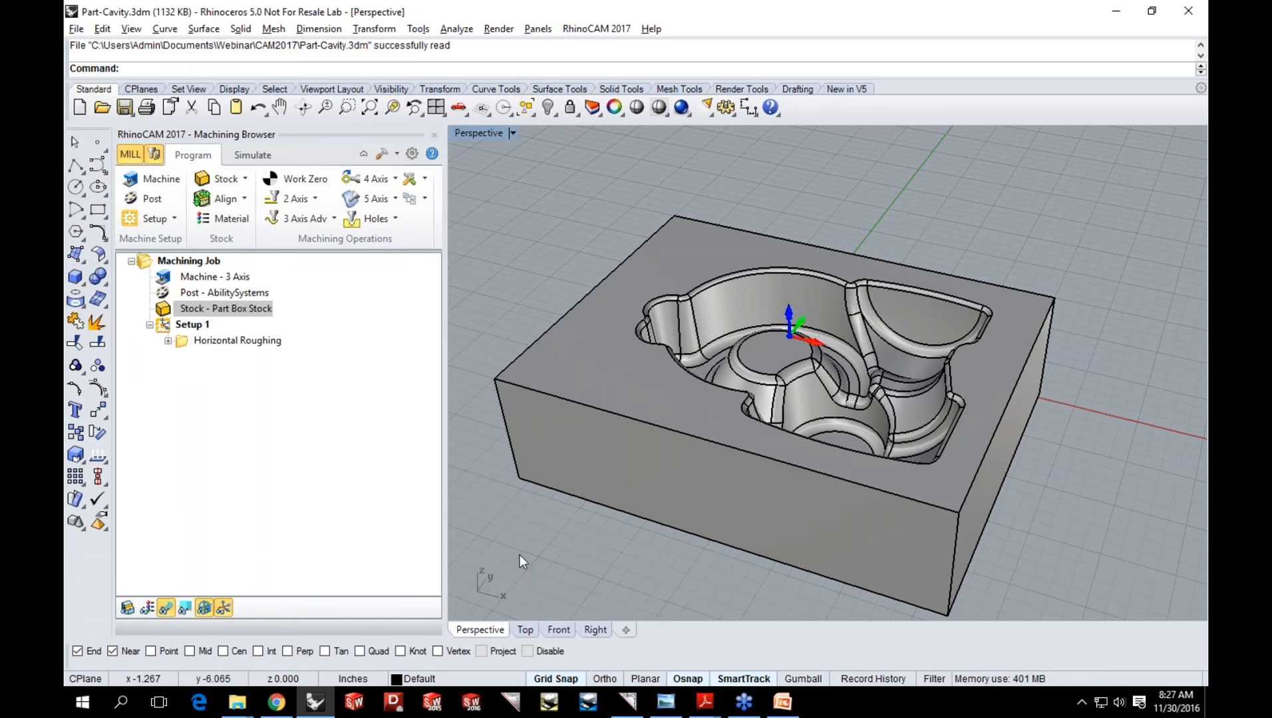
Display the Horizontal Roughing toolpath one Z level at a time and inspect the levels at -0.7250 and -0.9750 in the cavity.
left_click(250, 343)
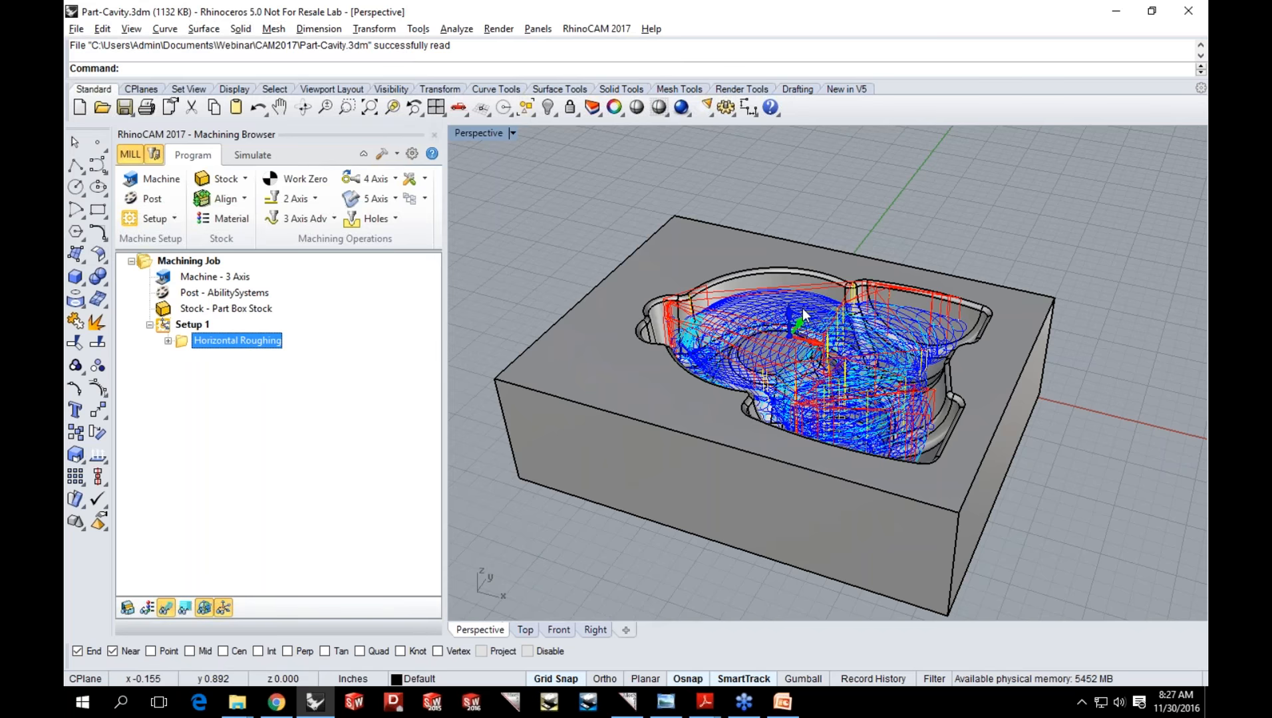
scroll(798, 302, "up", 2)
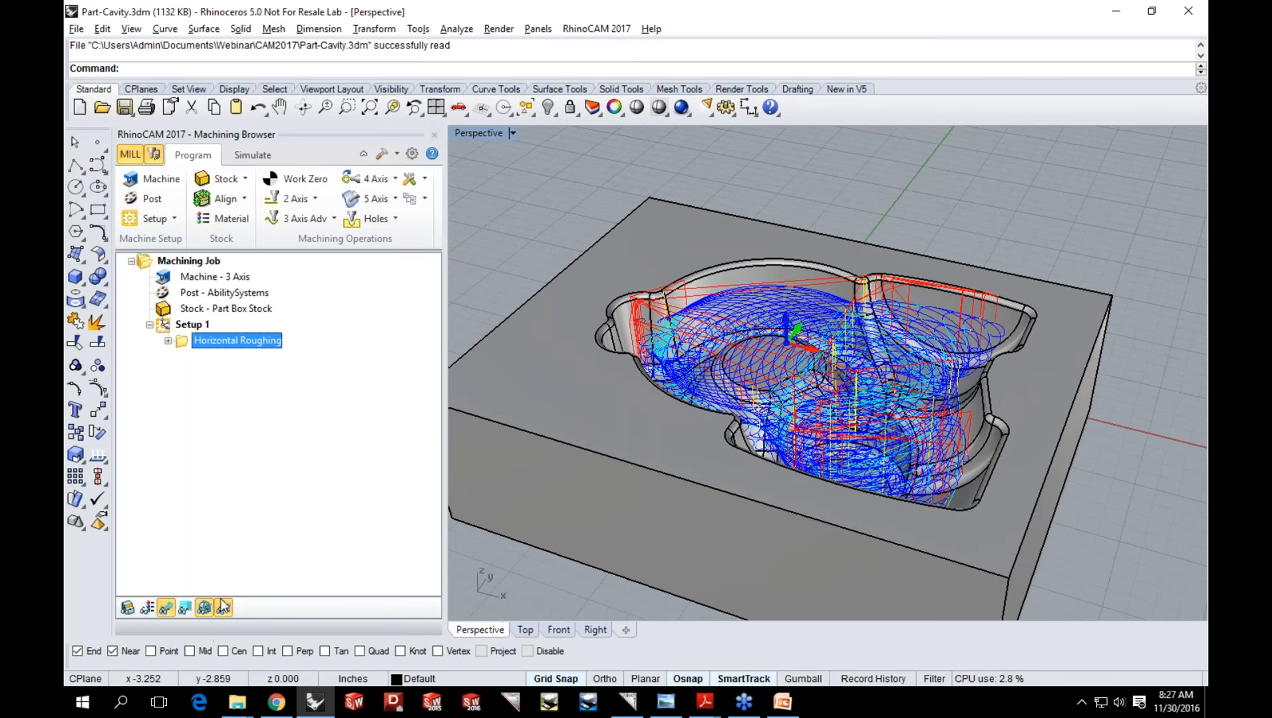
left_click(185, 607)
left_click(234, 433)
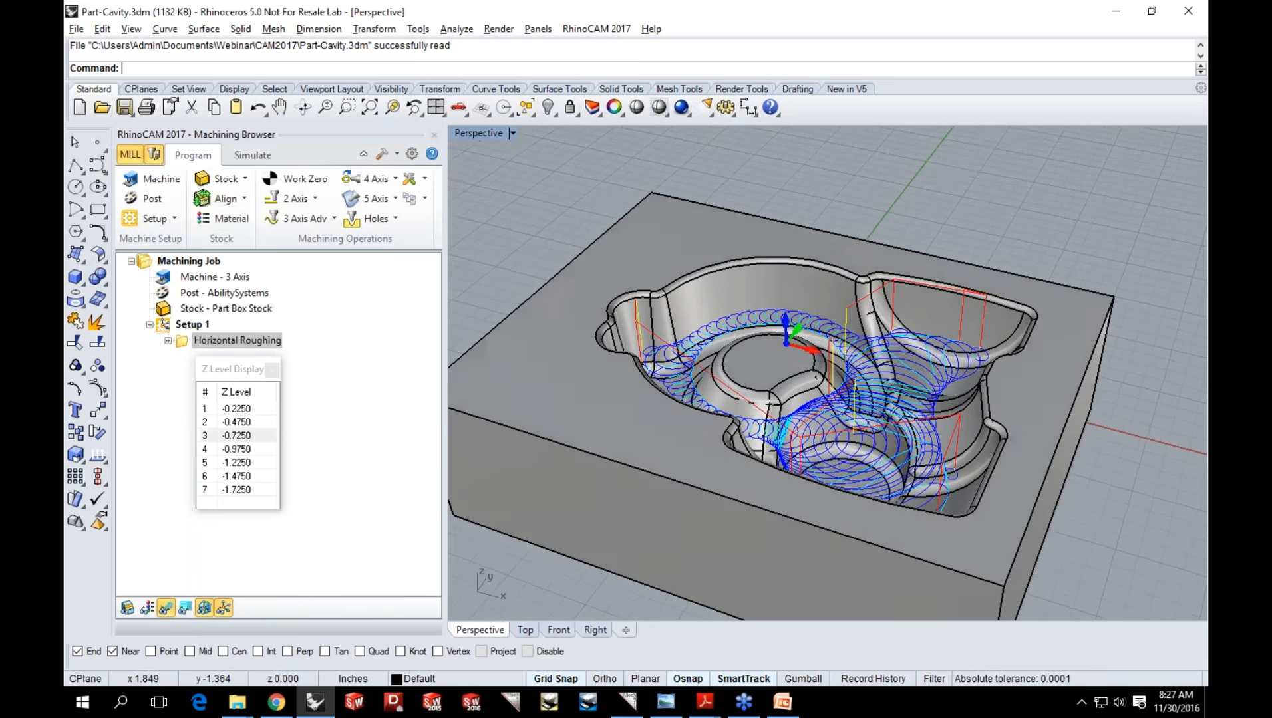
scroll(875, 442, "up", 5)
scroll(788, 321, "up", 2)
left_click(236, 449)
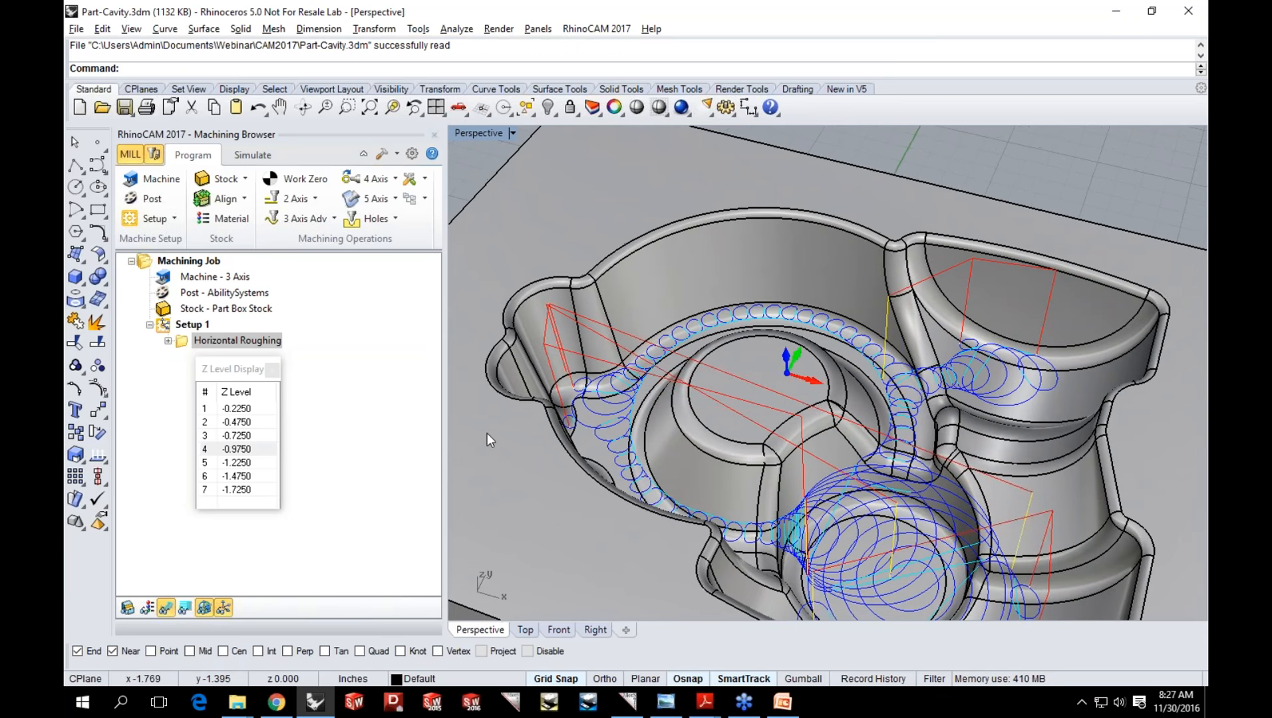
Go back to the -0.7250 Z level, examine its high speed loops around the cavity, and restore the full toolpath display.
left_click(236, 436)
right_click_drag(763, 392, 828, 398)
scroll(757, 388, "down", 3)
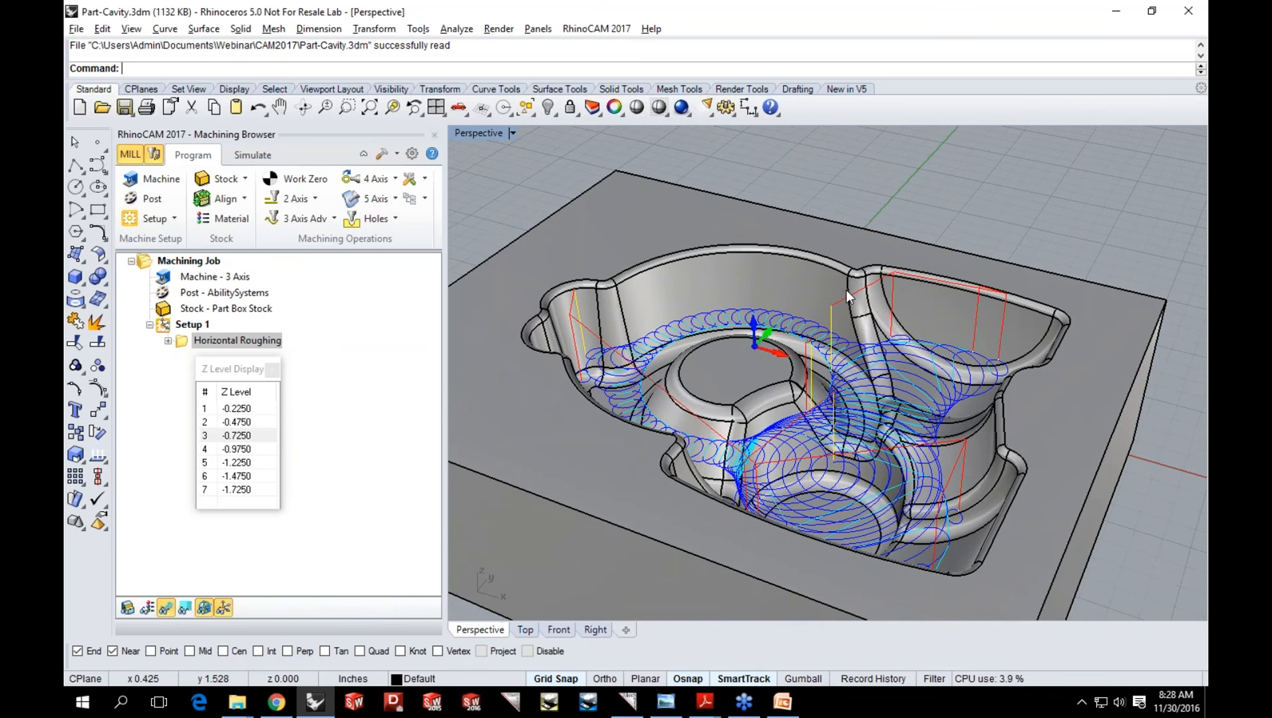
scroll(847, 291, "down", 2)
scroll(770, 355, "up", 2)
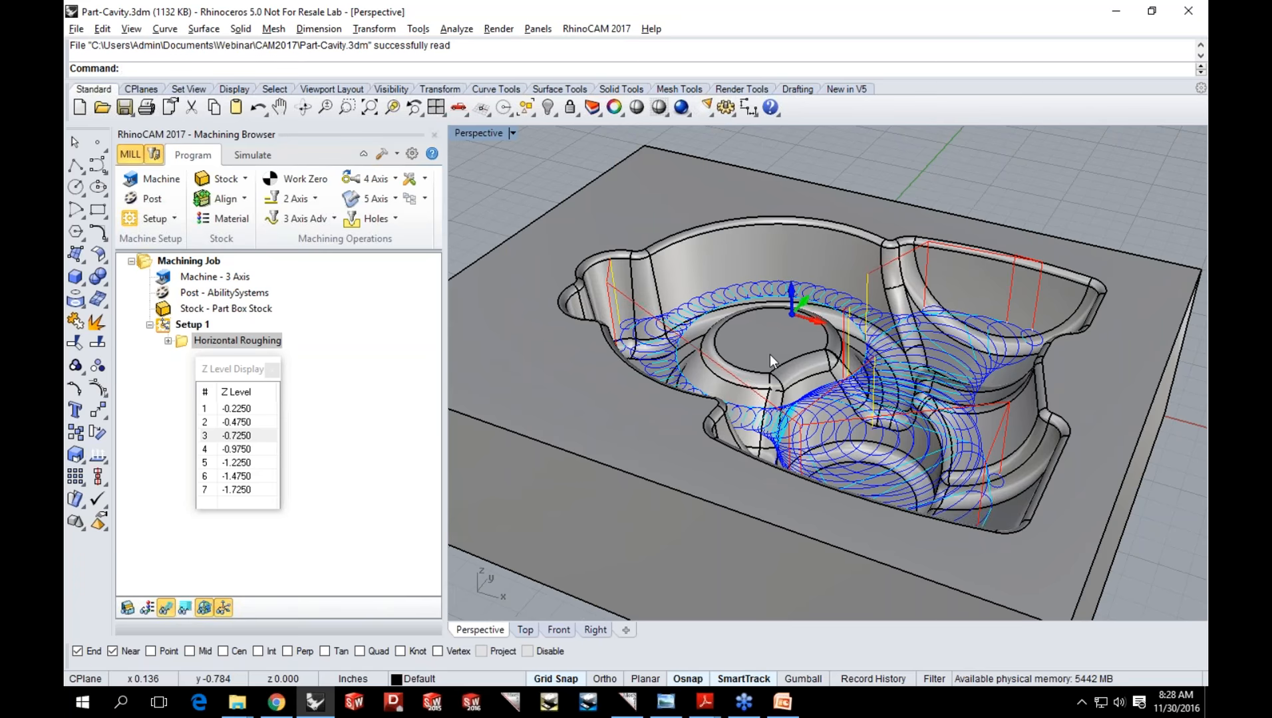
left_click(272, 370)
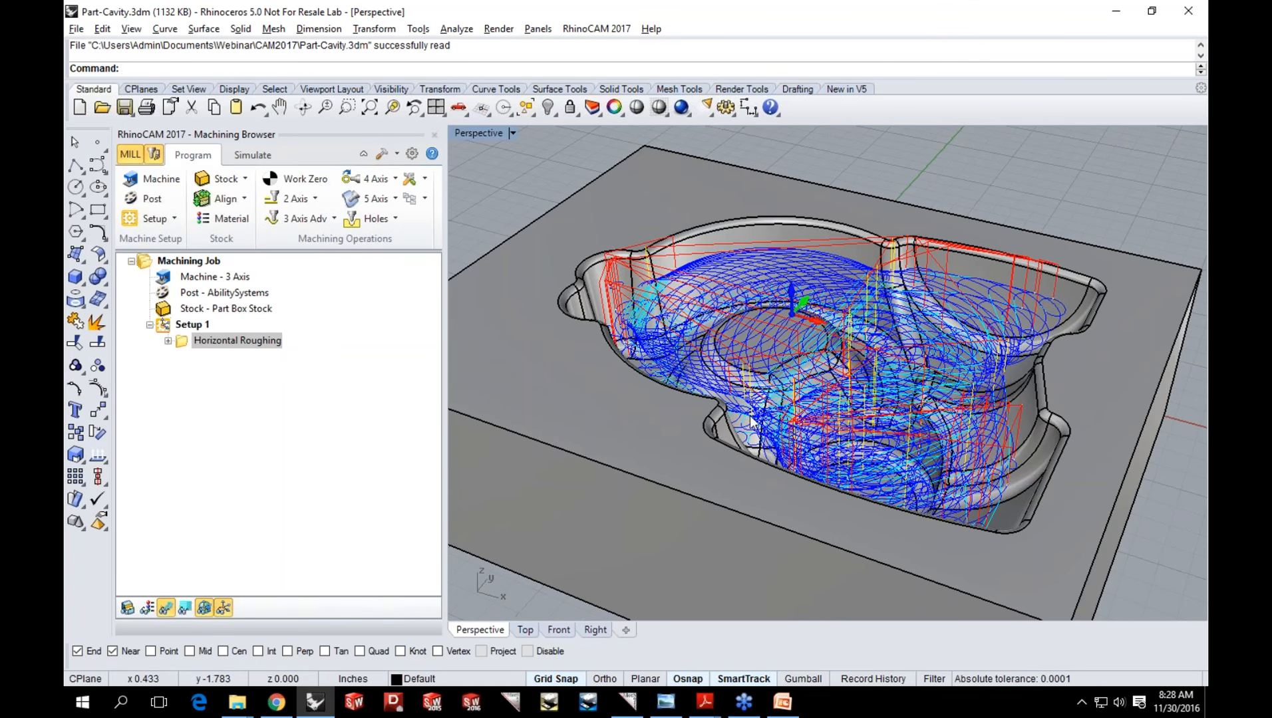
Switch to VisualCAM and inspect the curved trough-shaped part from different angles.
scroll(765, 429, "down", 1)
left_click(628, 702)
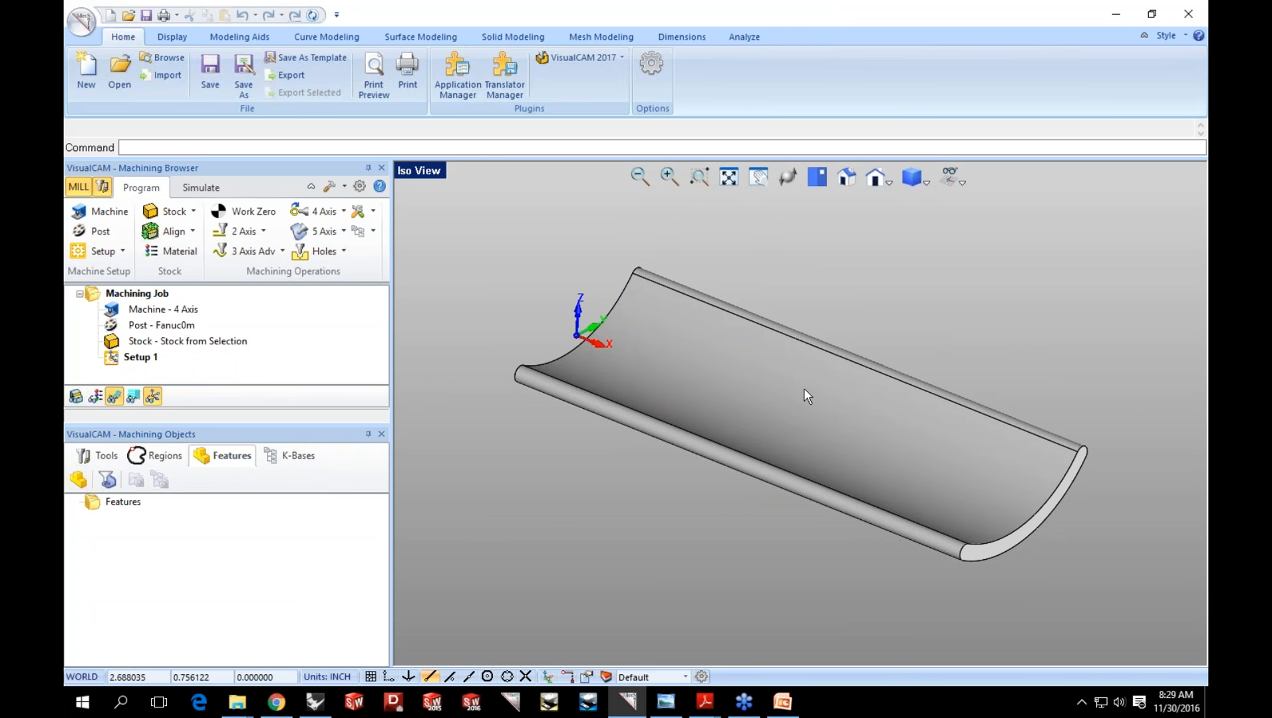
middle_click_drag(766, 420, 723, 403)
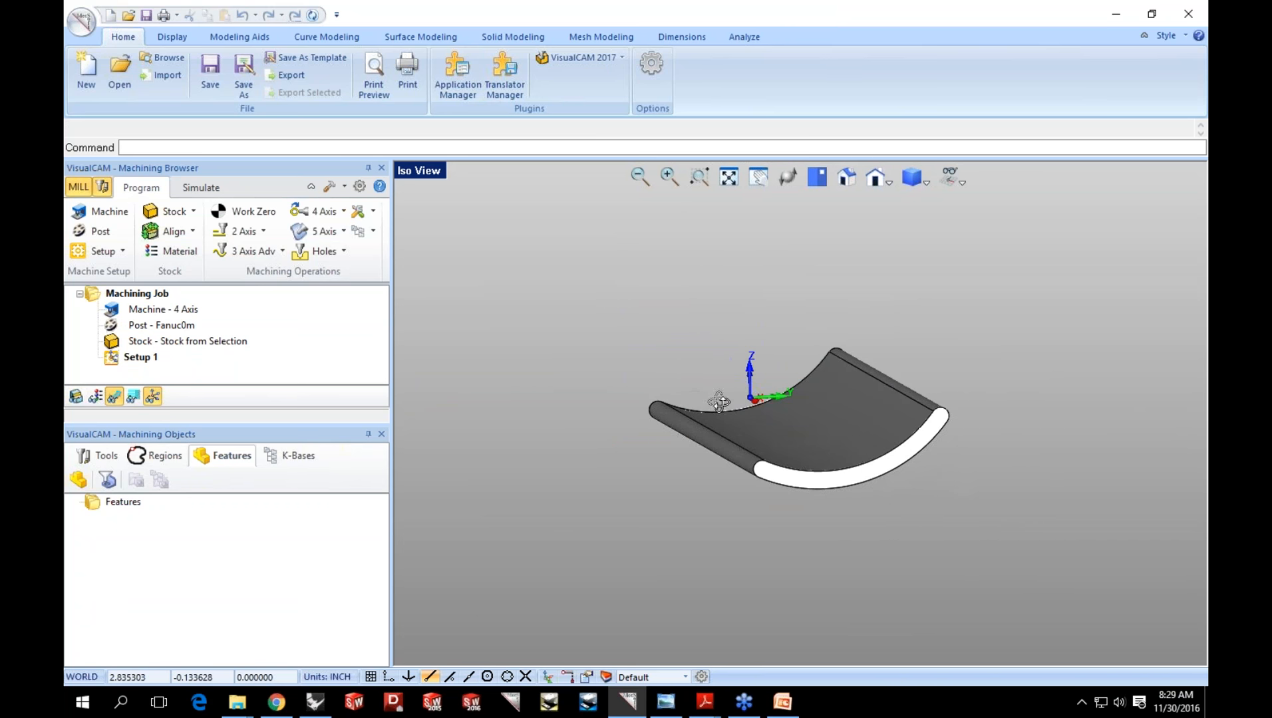
middle_click_drag(840, 388, 827, 433)
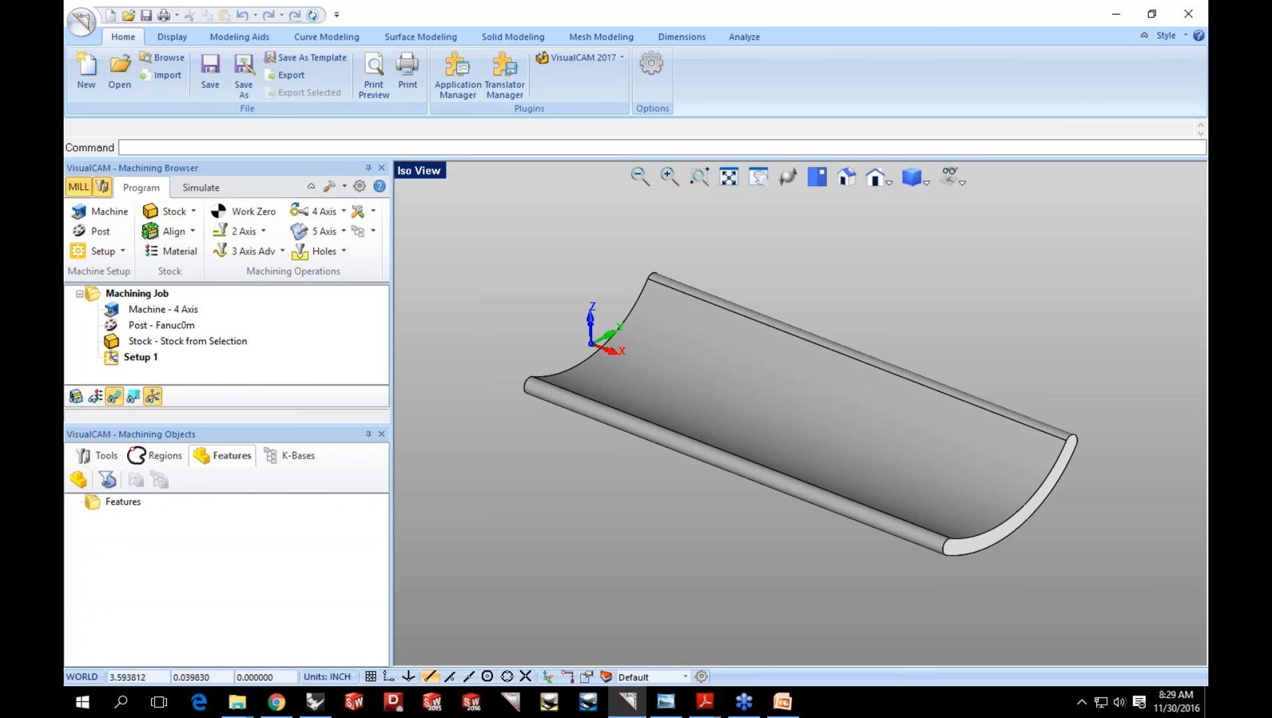
Start a 4 Axis Drive Surface operation and select the trough's inner, outer and rounded edge surfaces as drive surfaces.
left_click(345, 212)
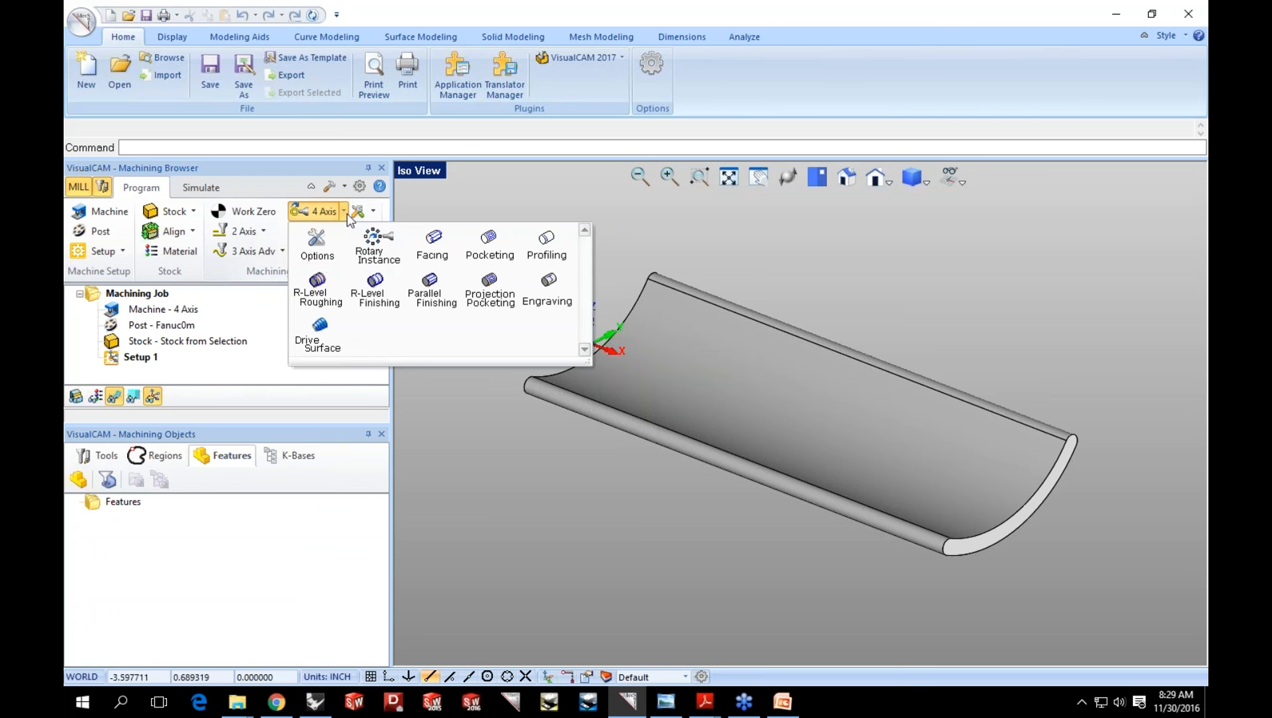
left_click(320, 343)
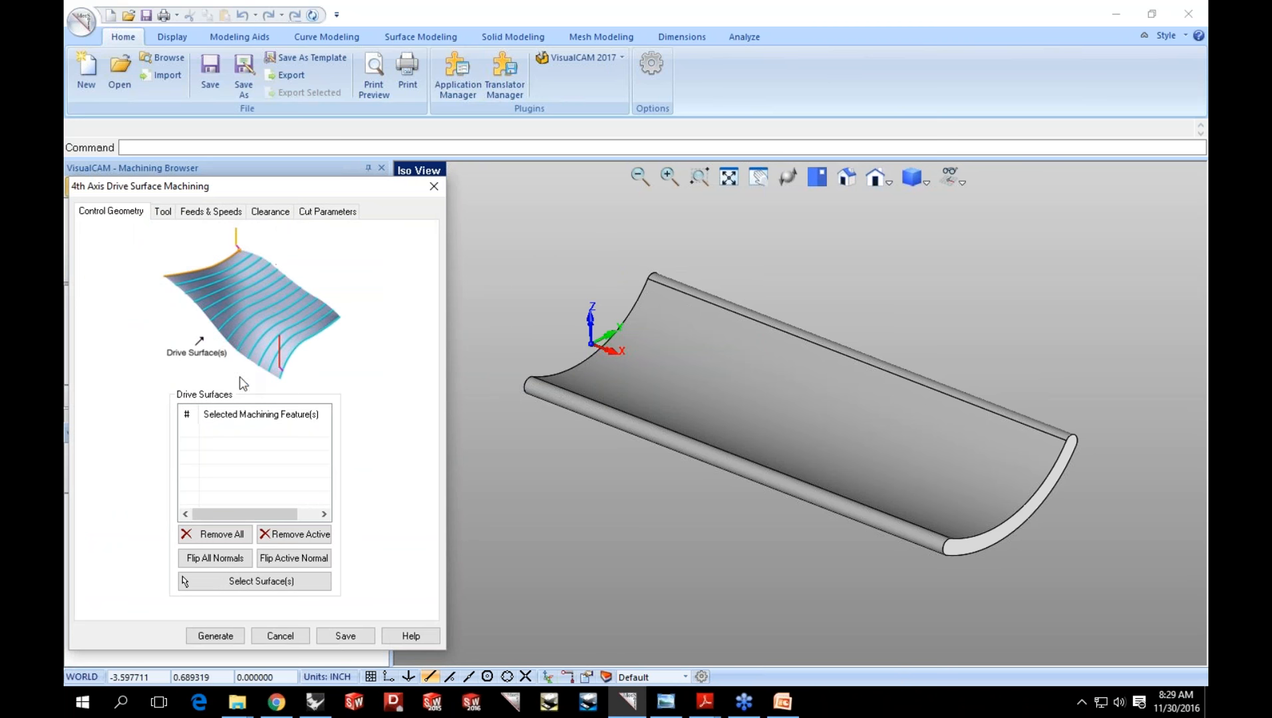
left_click(270, 583)
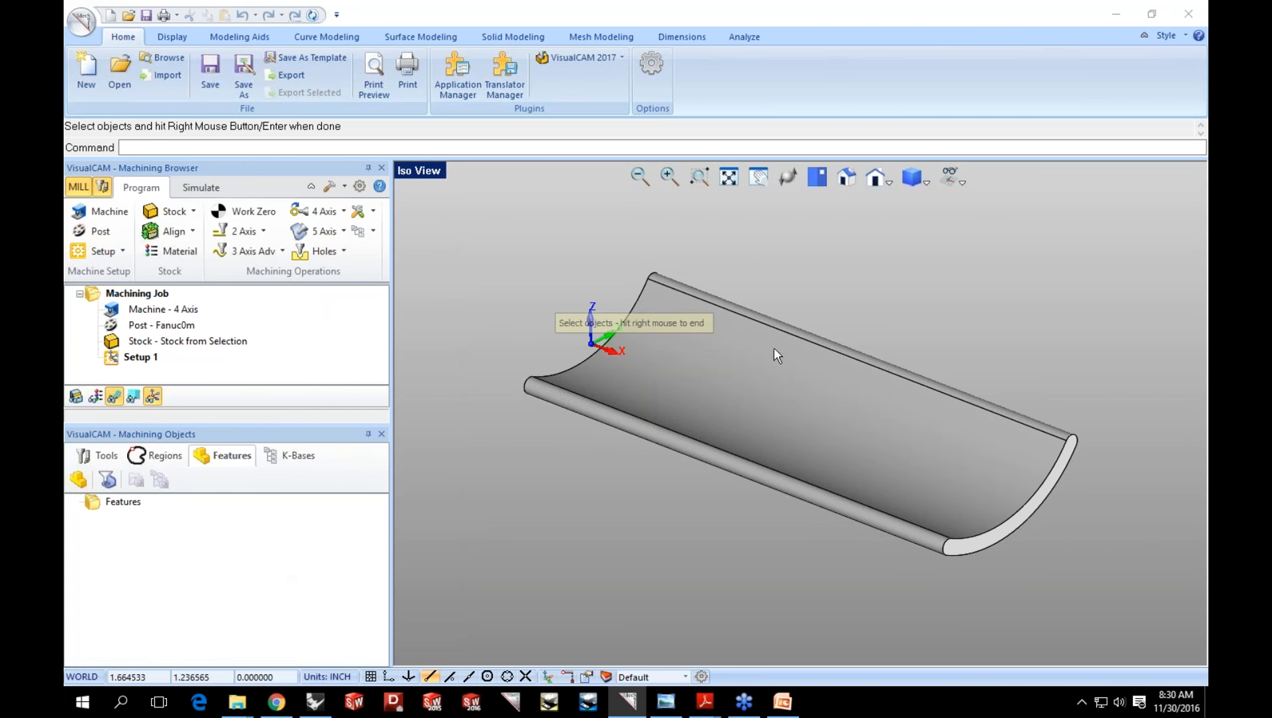
left_click(771, 364)
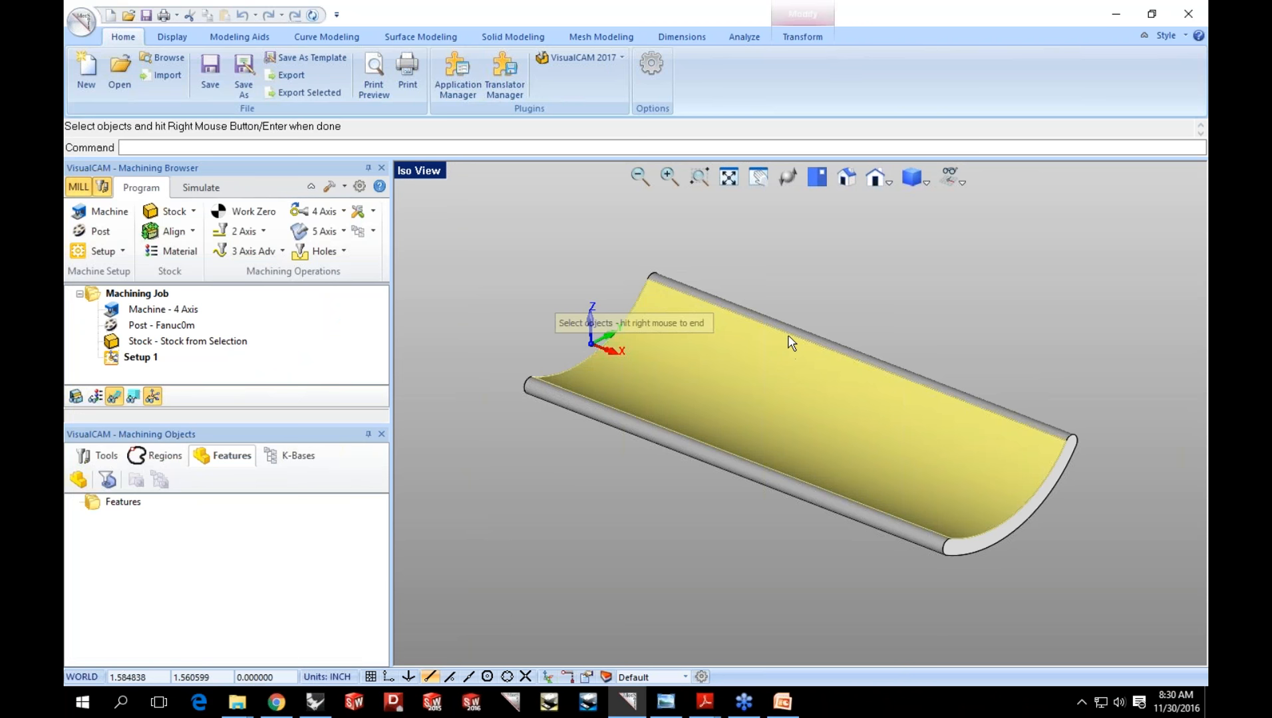
left_click(795, 339)
left_click(821, 398)
middle_click_drag(876, 421, 834, 445)
right_click(832, 437)
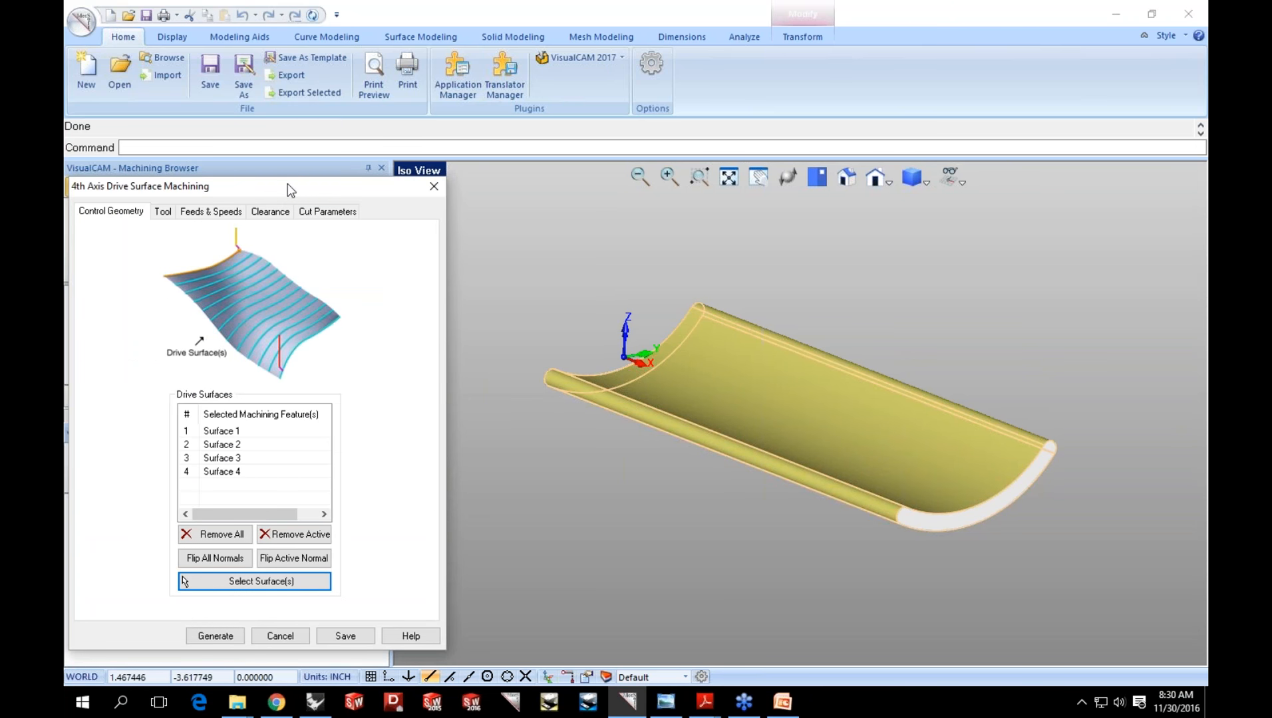
Check the location and normal direction of each of the four selected drive surfaces on the part.
left_click_drag(284, 187, 312, 167)
left_click(585, 282)
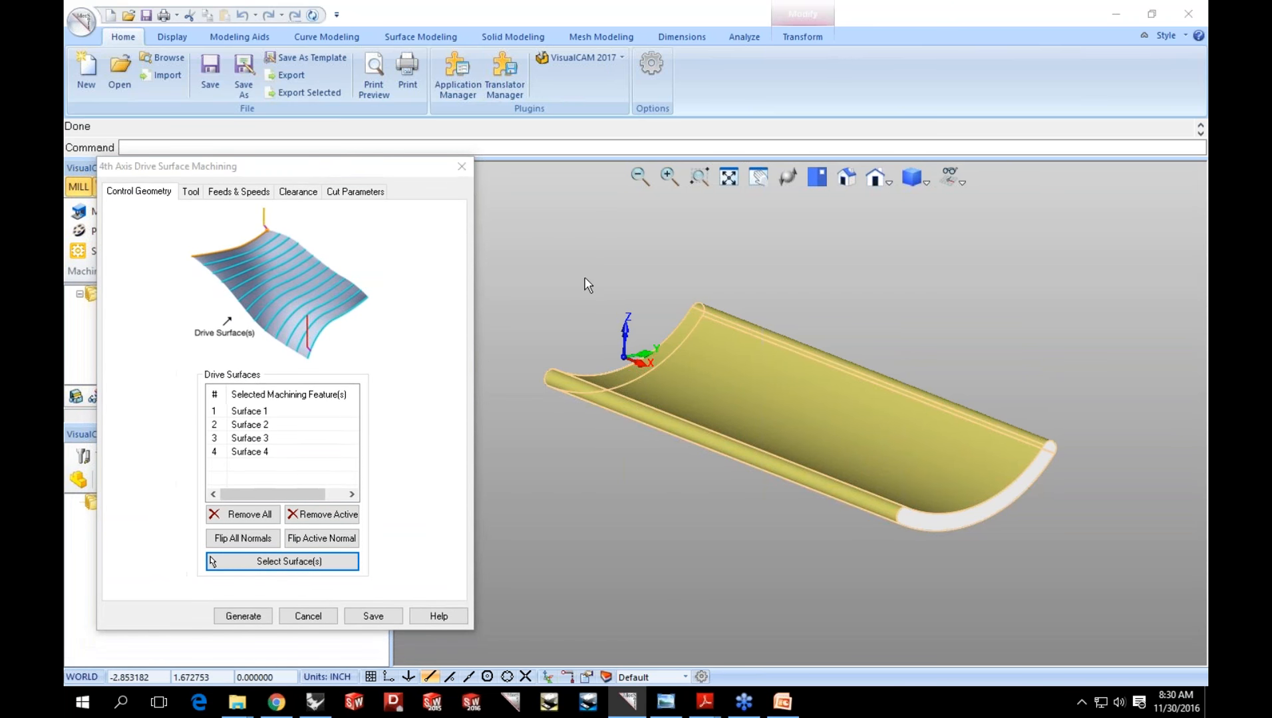
left_click(247, 413)
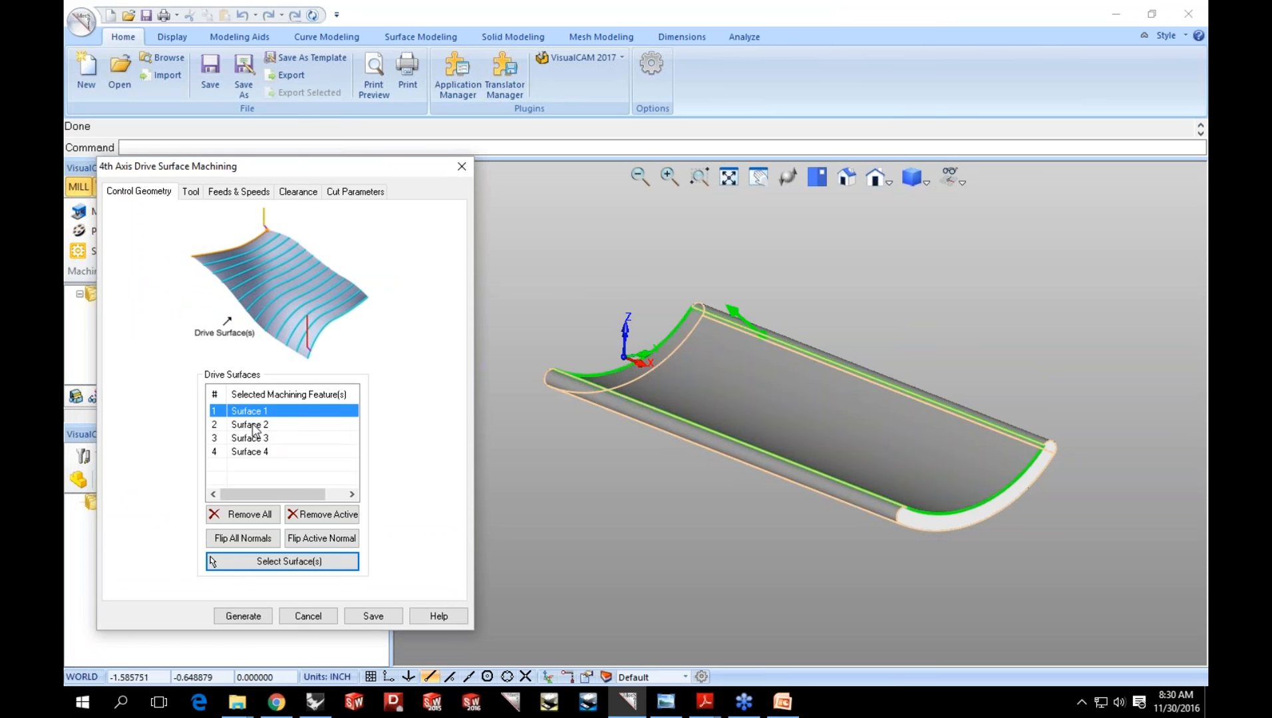
left_click(252, 426)
left_click(255, 439)
left_click(258, 452)
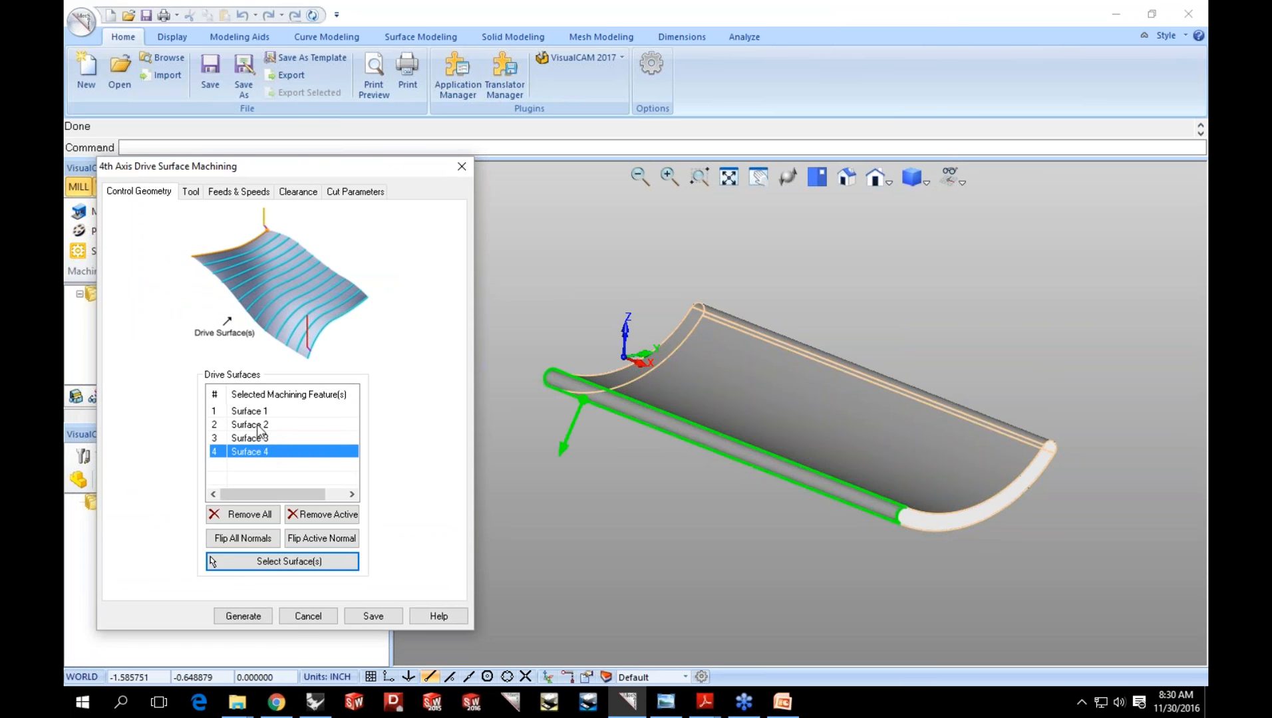
left_click(256, 413)
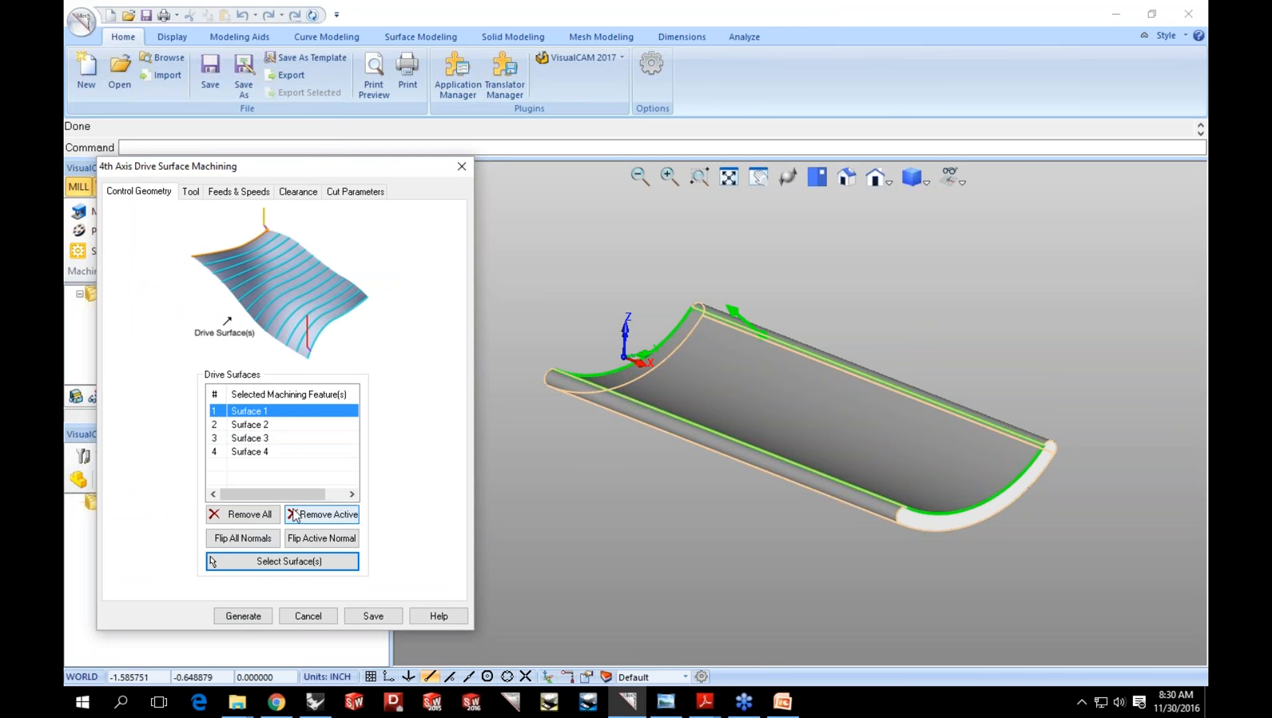
Choose the BALLMILL-1/2 INCH tool for the drive surface operation and review its feeds, speeds and clearance settings.
left_click(191, 191)
left_click(200, 302)
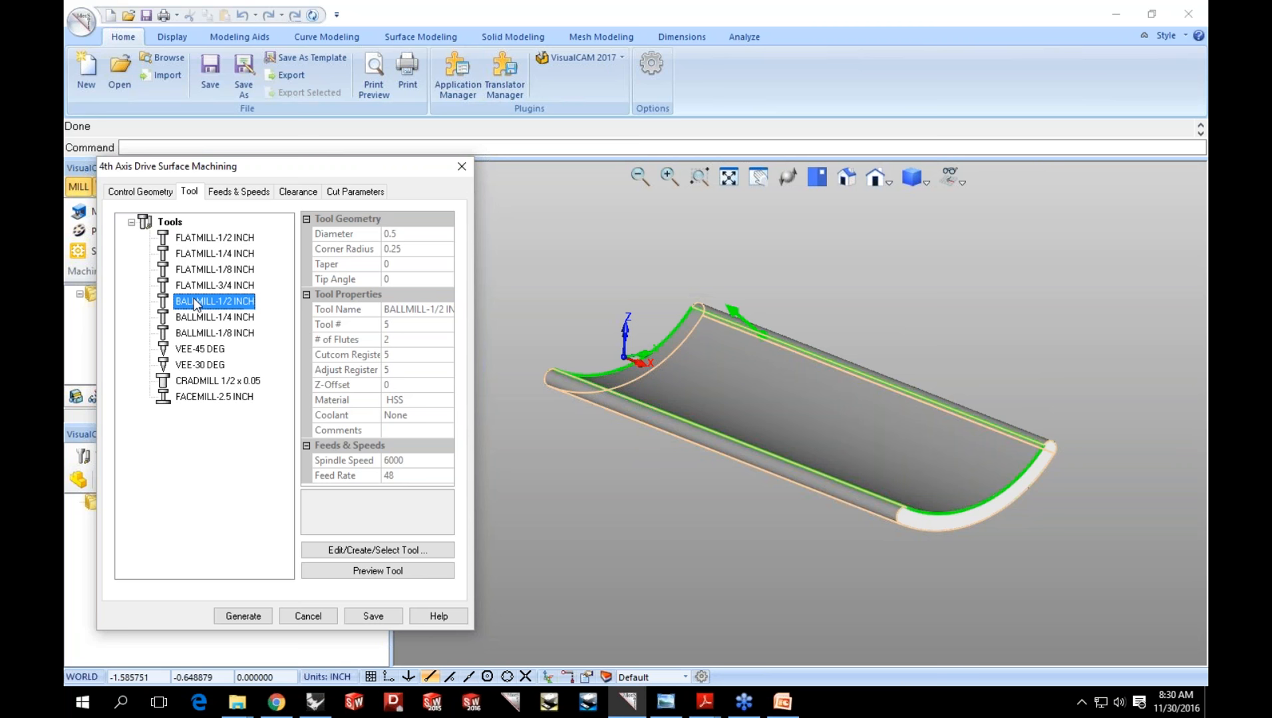
left_click(244, 194)
left_click(279, 192)
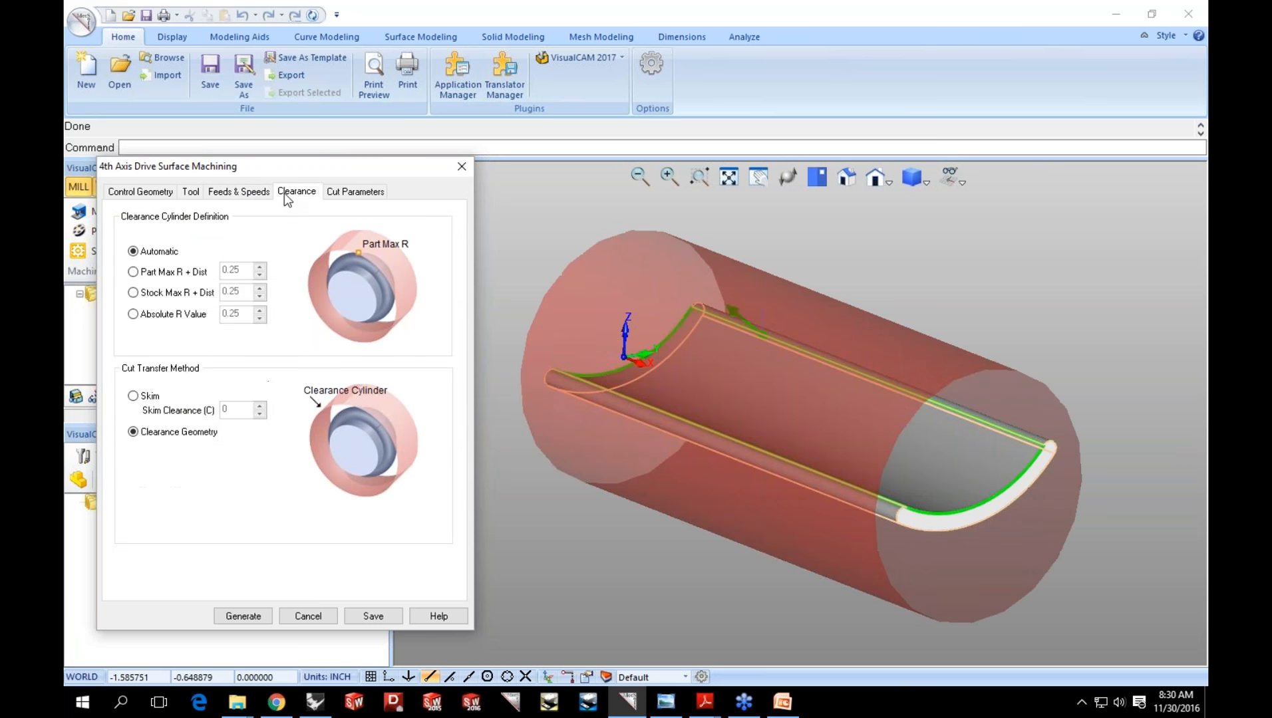
Set the cut pattern to Across Axis, edit the Intol and Outol tolerances, and generate the drive surface toolpath.
left_click(345, 197)
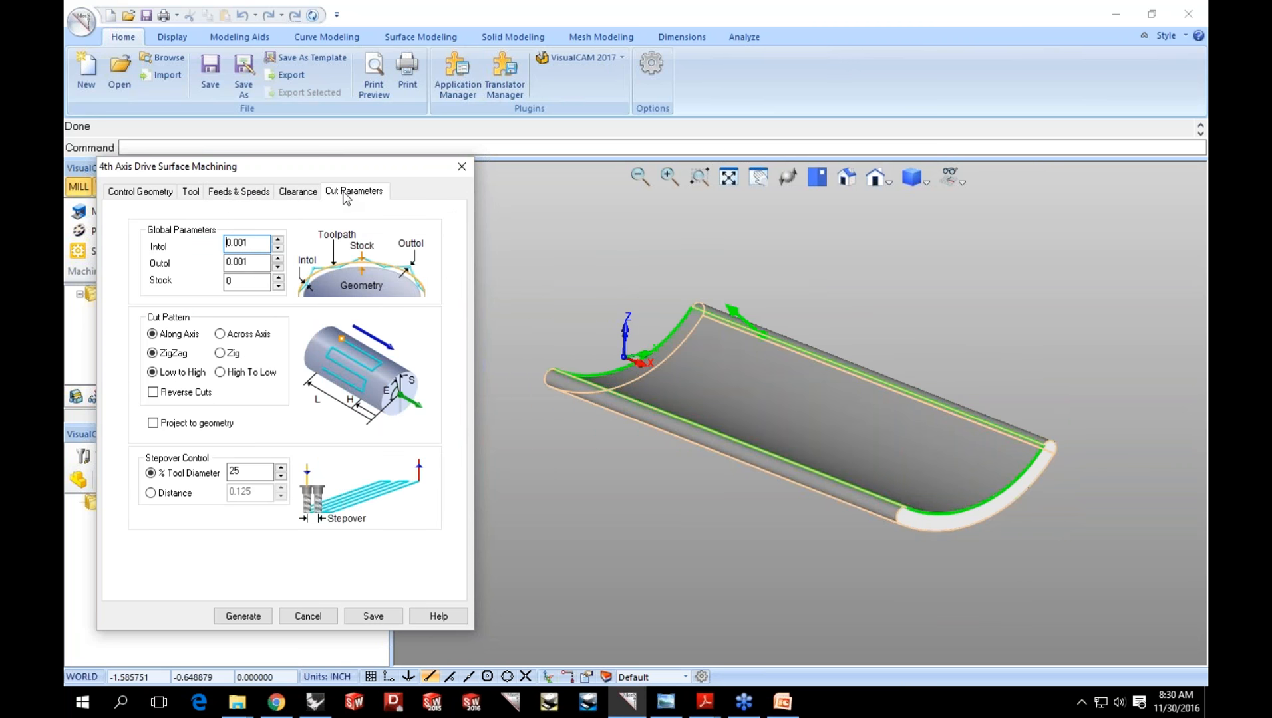
left_click(251, 335)
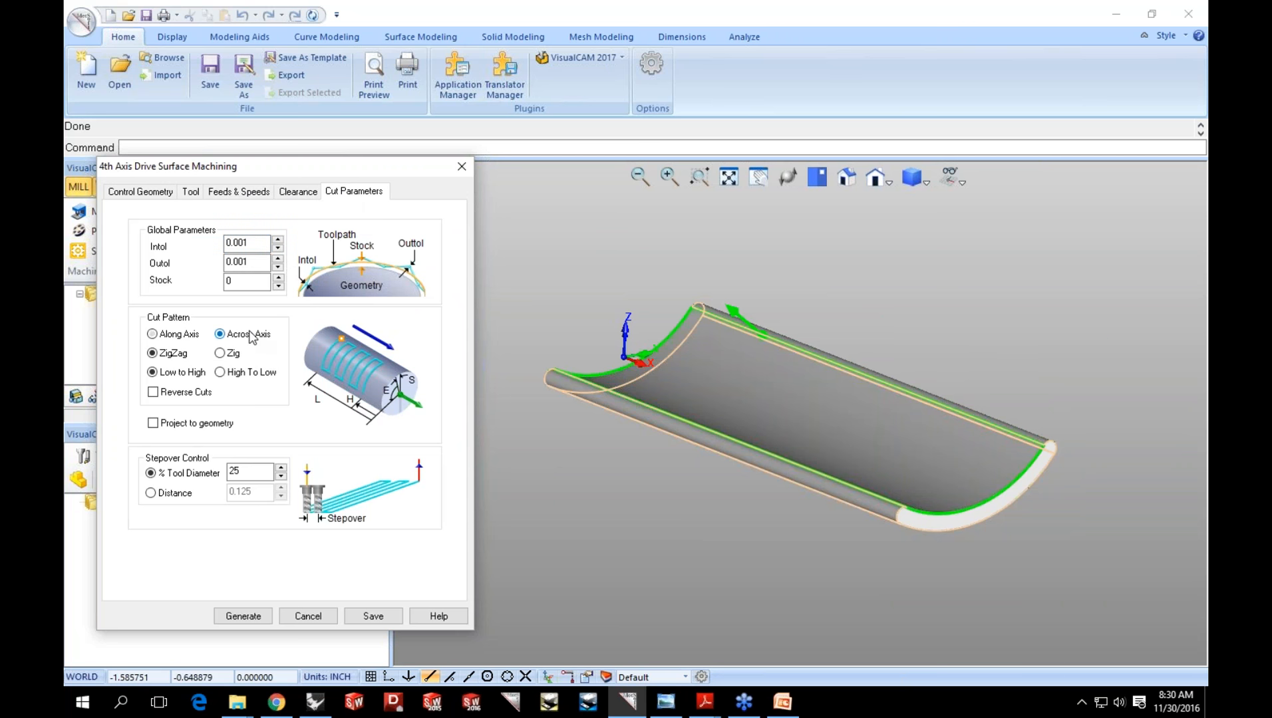
left_click(237, 246)
key("Delete")
left_click(236, 263)
key("Delete")
left_click(251, 615)
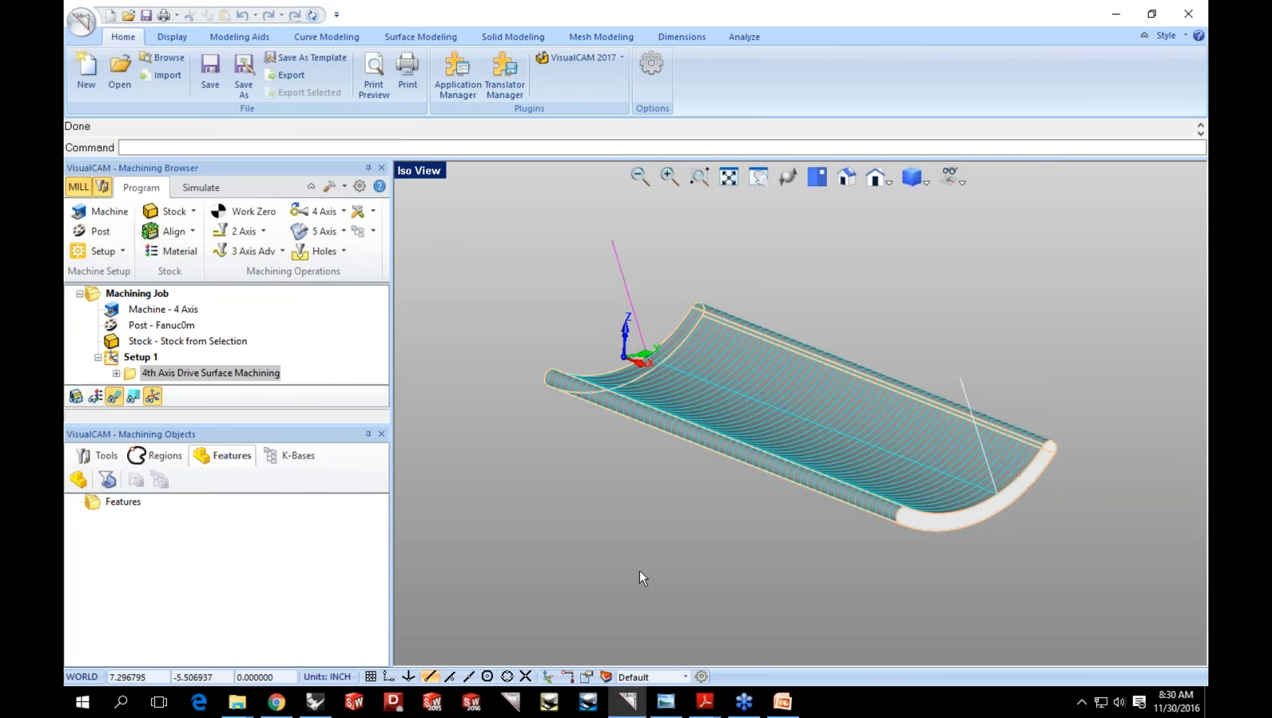
Inspect the generated drive surface toolpath on the trough and display the list of tools.
mouse_move(712, 394)
middle_mouse_down()
mouse_move(716, 407)
mouse_move(700, 394)
mouse_move(751, 413)
mouse_move(742, 392)
mouse_move(732, 399)
middle_mouse_up()
left_click(93, 458)
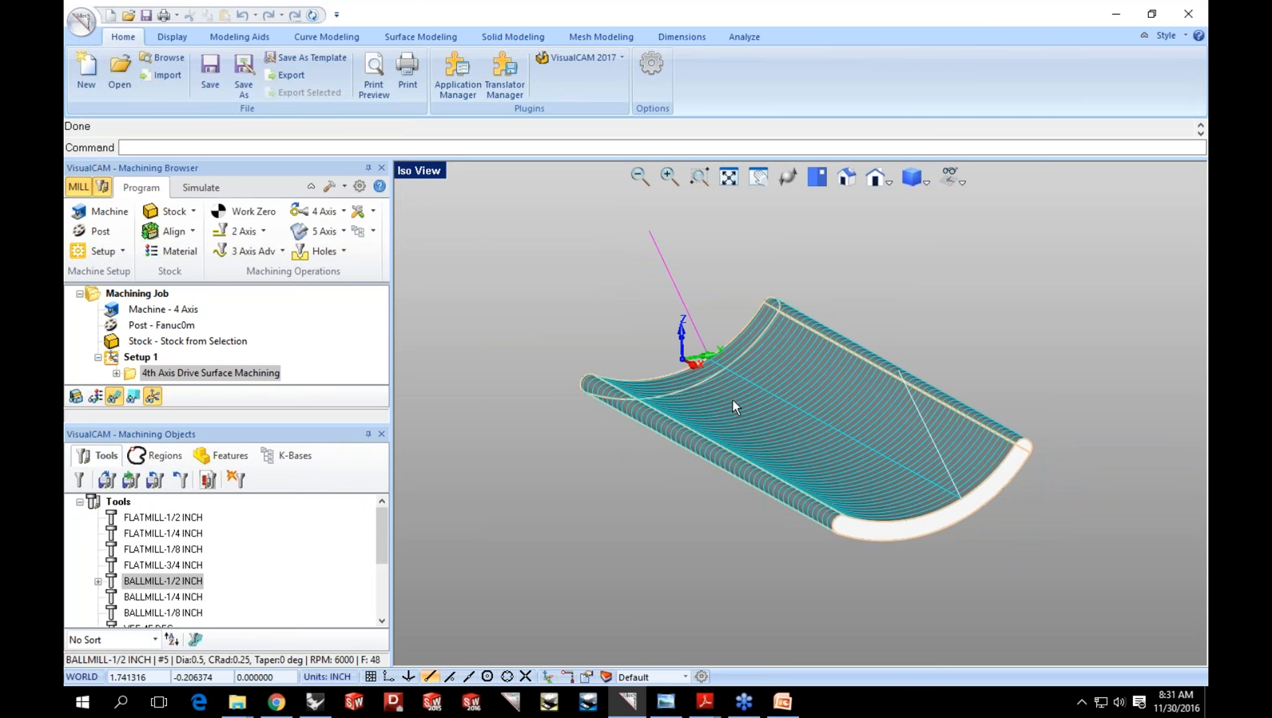
middle_click_drag(732, 399, 787, 390)
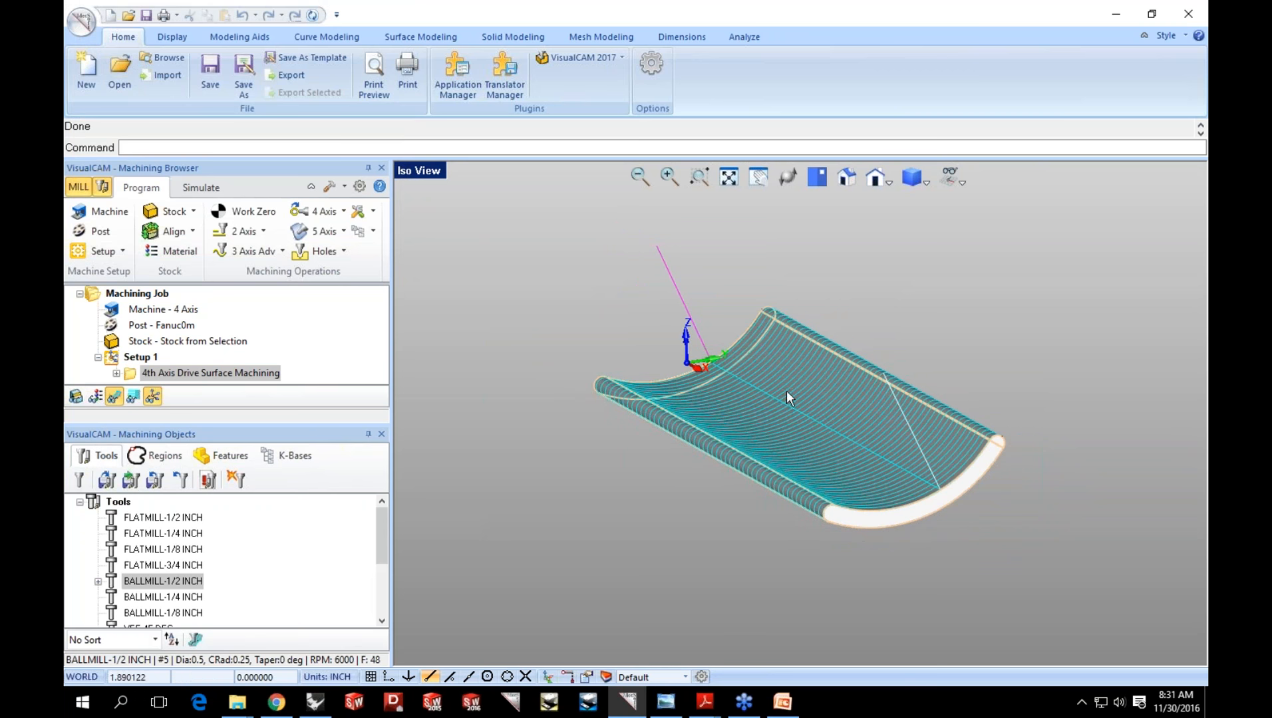
Simulate the 4th Axis Drive Surface Machining with the speed at its lowest setting, pause partway, and return to programming mode.
left_click(202, 189)
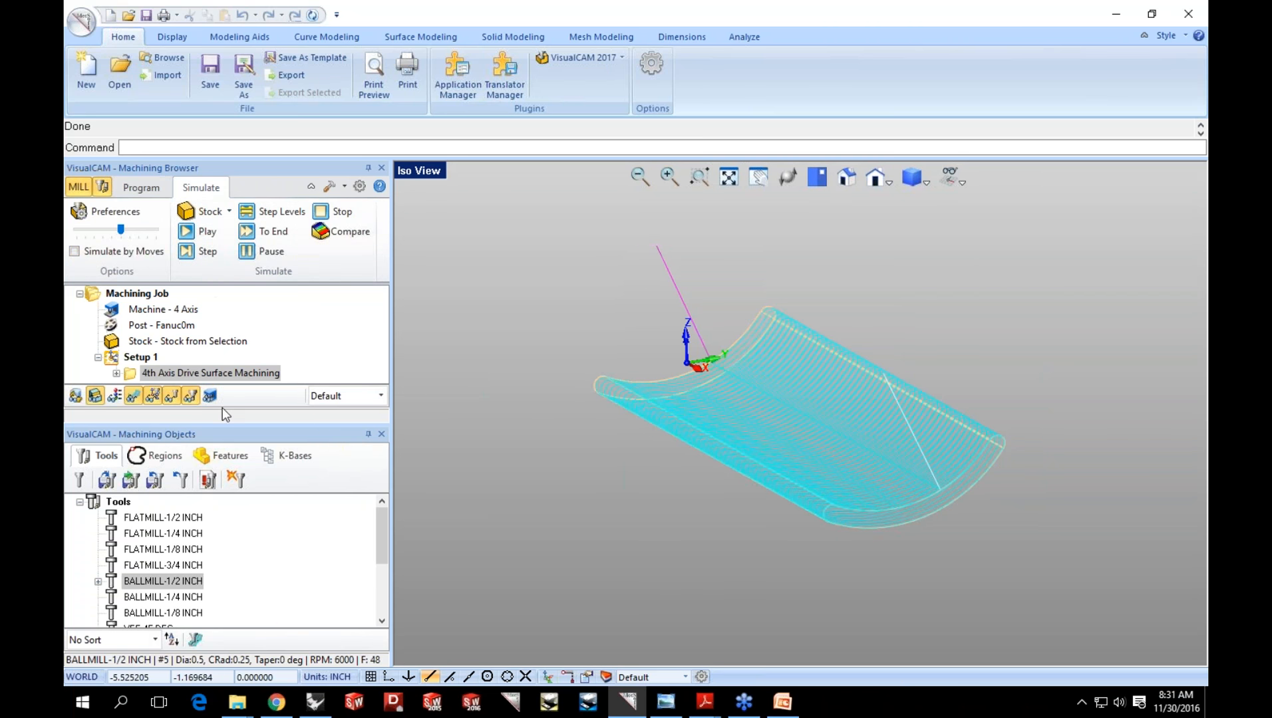
left_click_drag(231, 424, 231, 457)
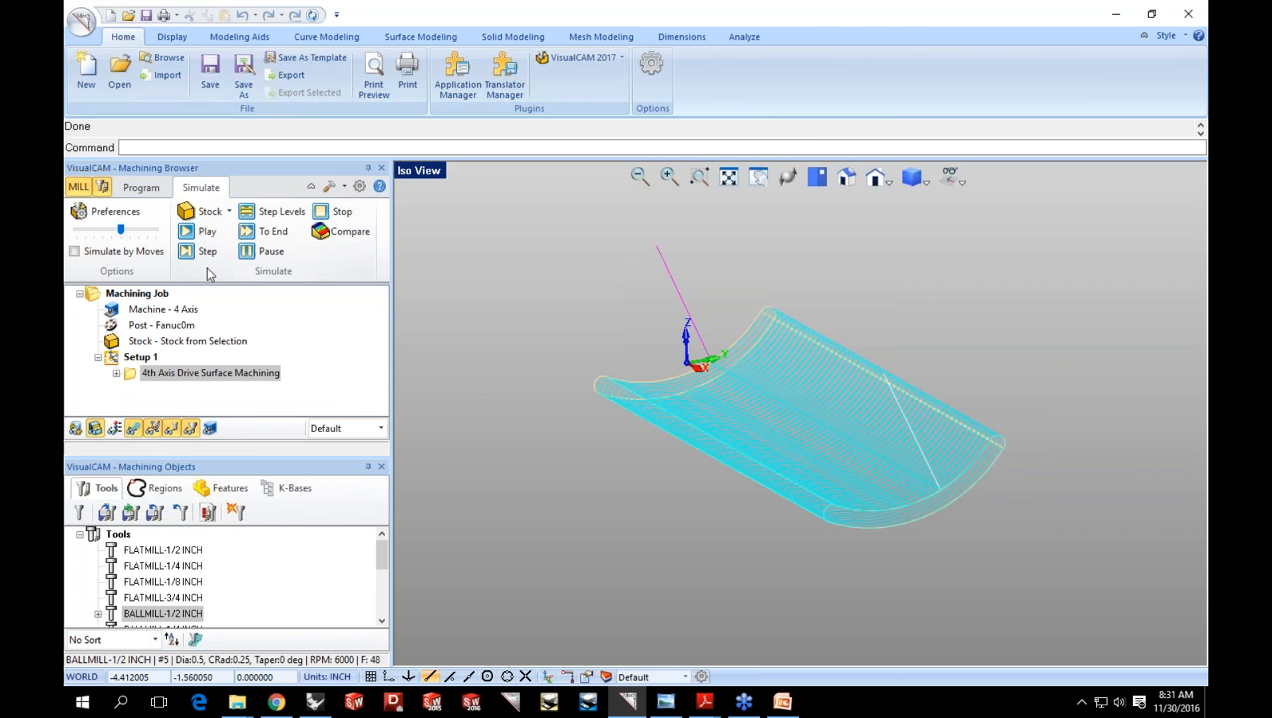
left_click(190, 235)
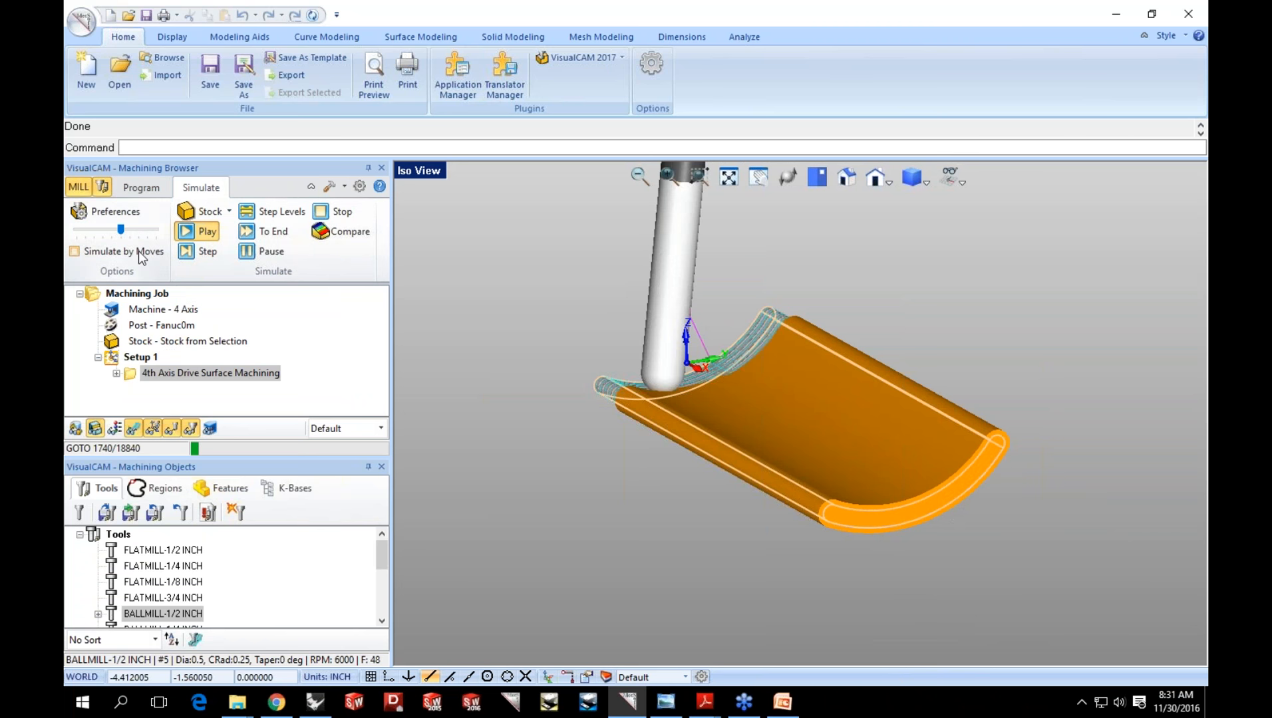
left_click_drag(121, 229, 77, 231)
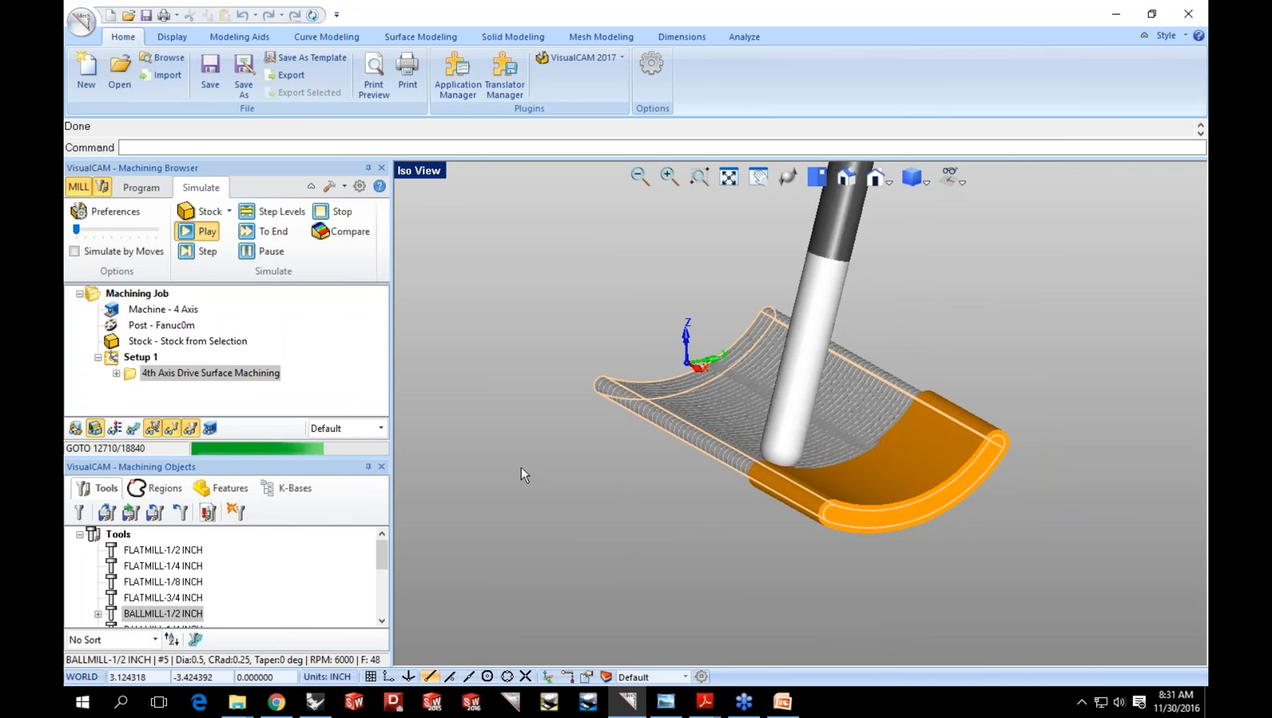
left_click(245, 256)
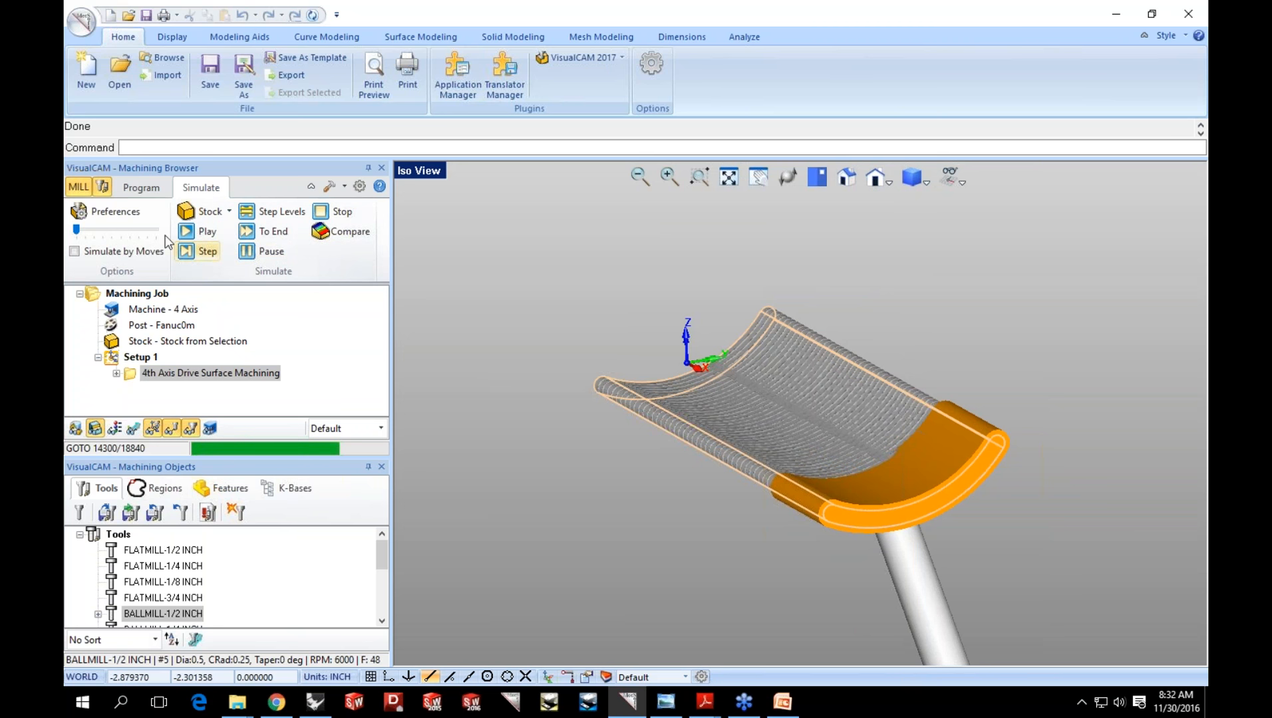
left_click(139, 187)
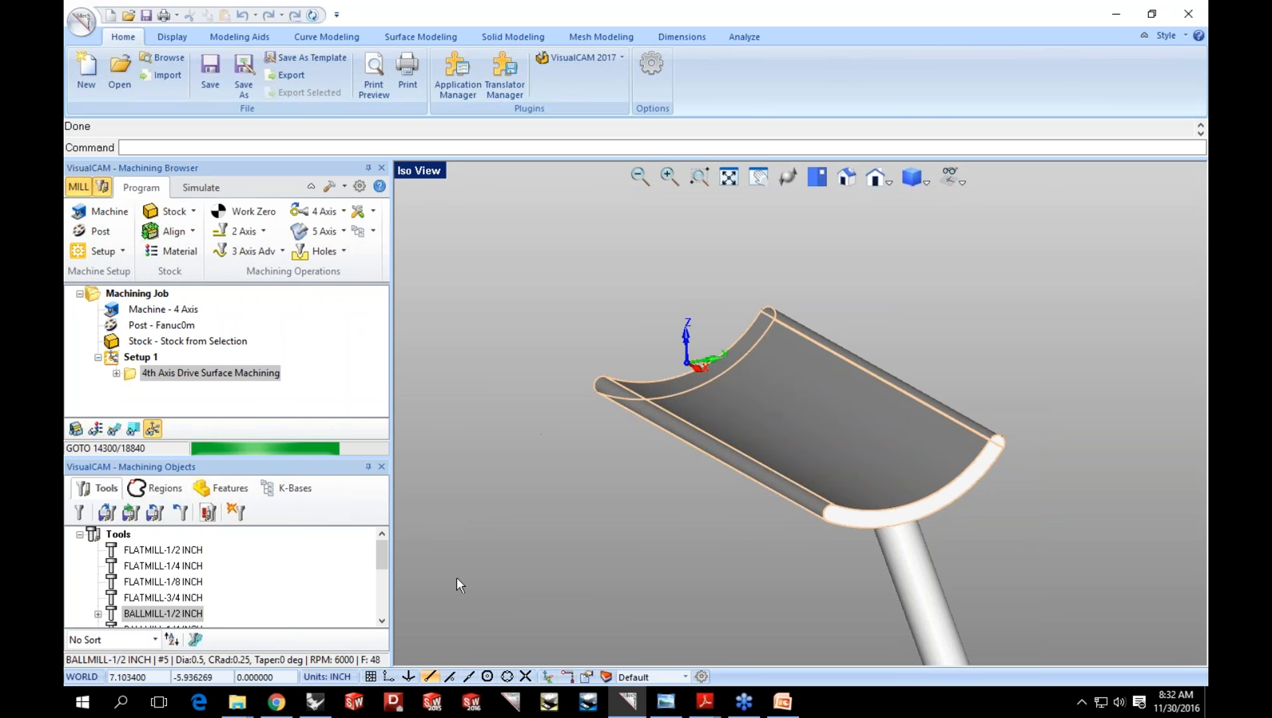
Switch to Rhinoceros and open 4Axis_Rotary_Instancing.3dm without saving changes to Part-Cavity.3dm.
left_click(316, 703)
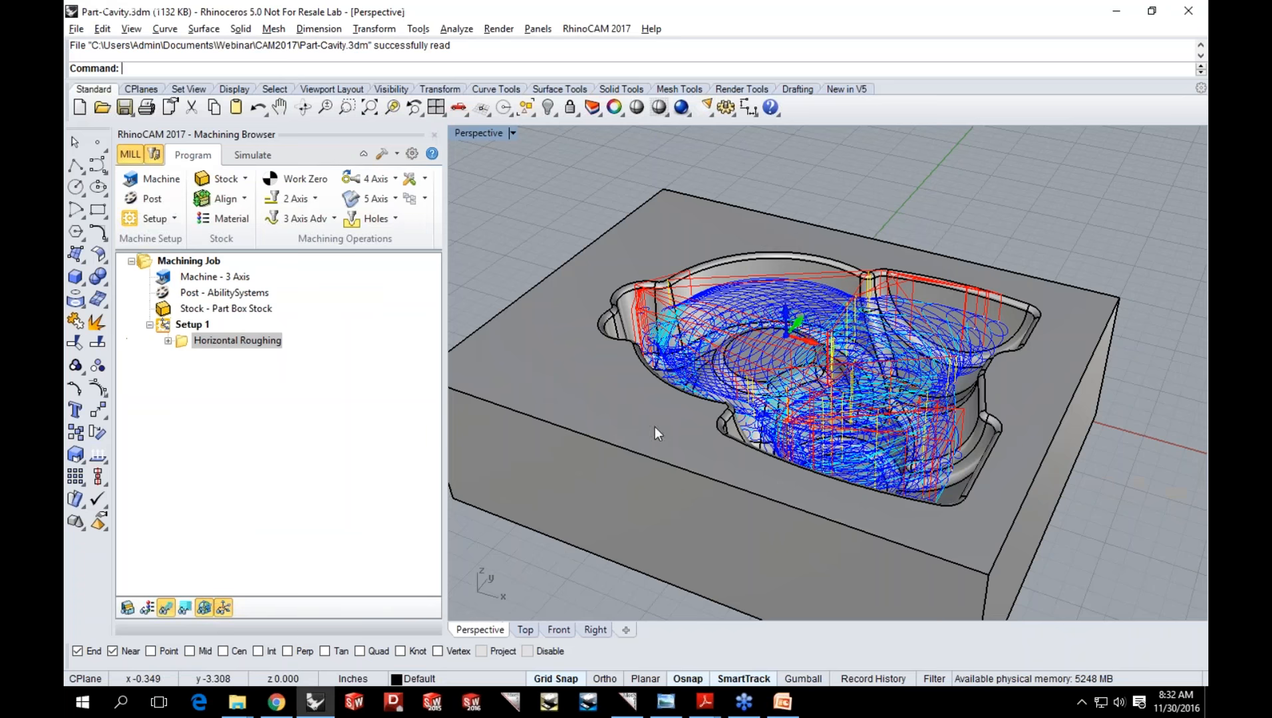
left_click(100, 108)
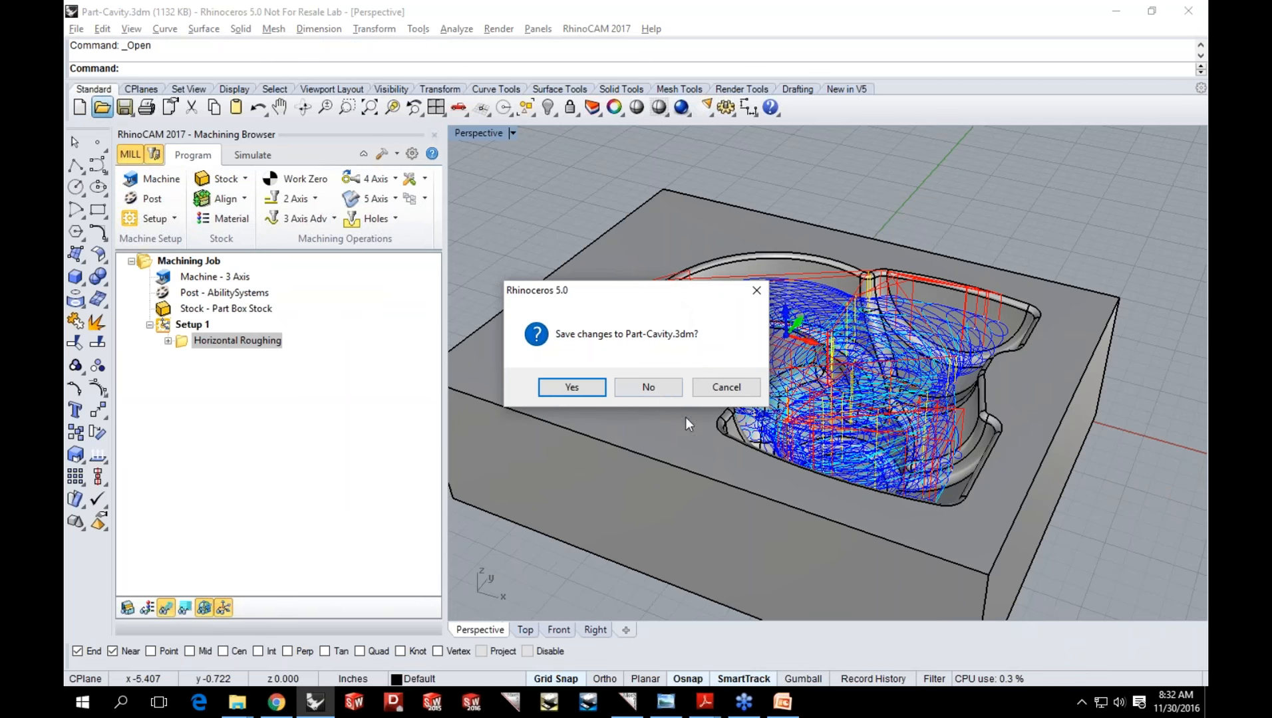
left_click(654, 388)
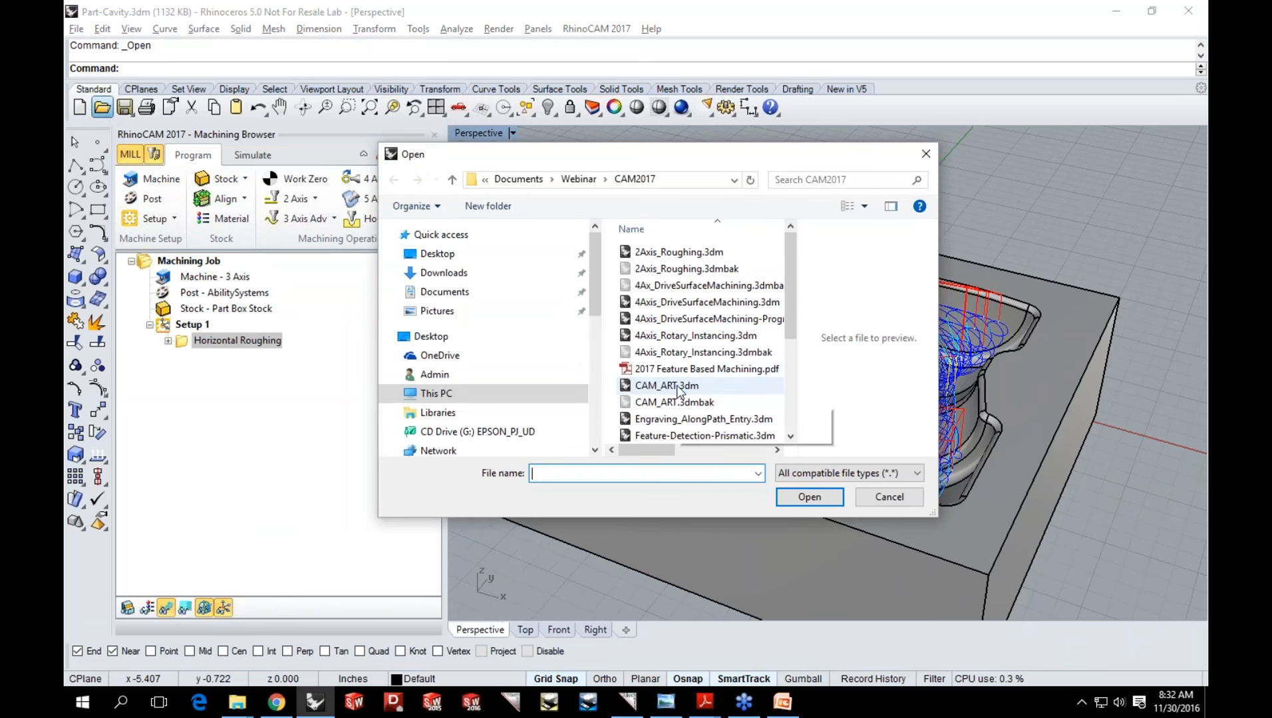
left_click(677, 336)
left_click(819, 493)
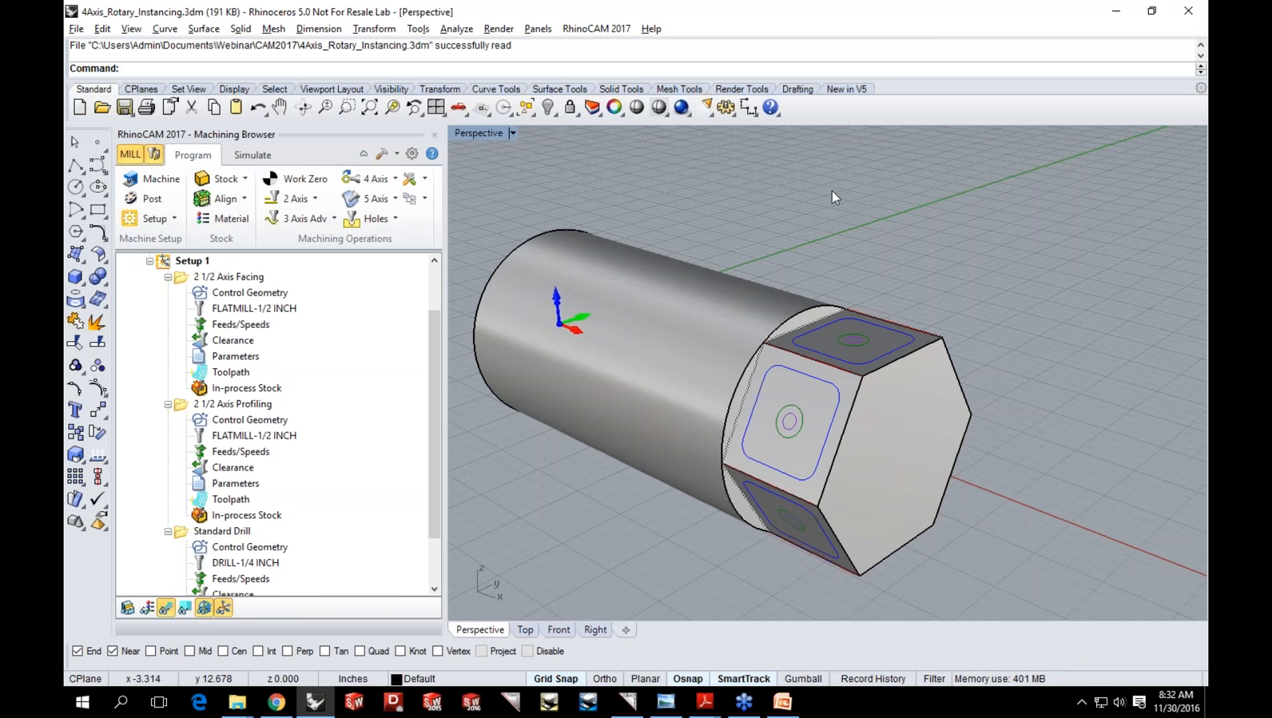
Collapse the 2 1/2 Axis Facing, 2 1/2 Axis Profiling and Standard Drill operations under Setup 1.
mouse_move(866, 424)
right_mouse_down()
mouse_move(733, 406)
mouse_move(859, 447)
right_mouse_up()
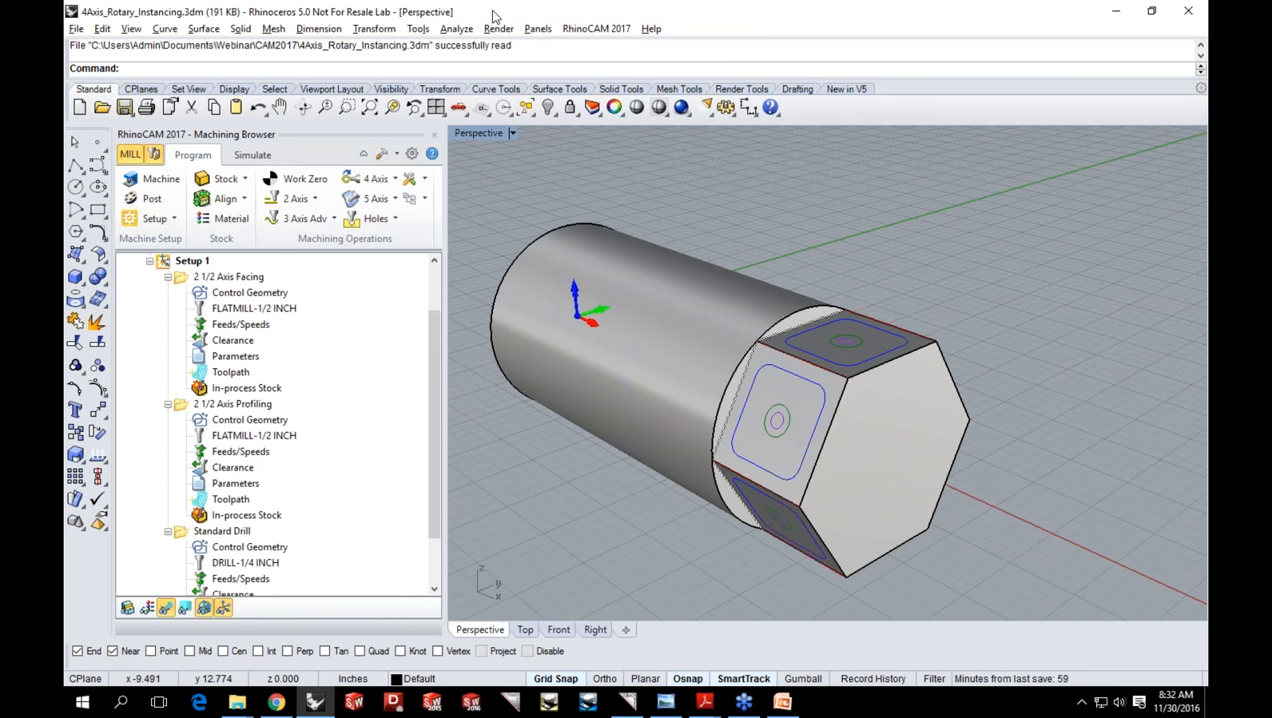
left_click(167, 277)
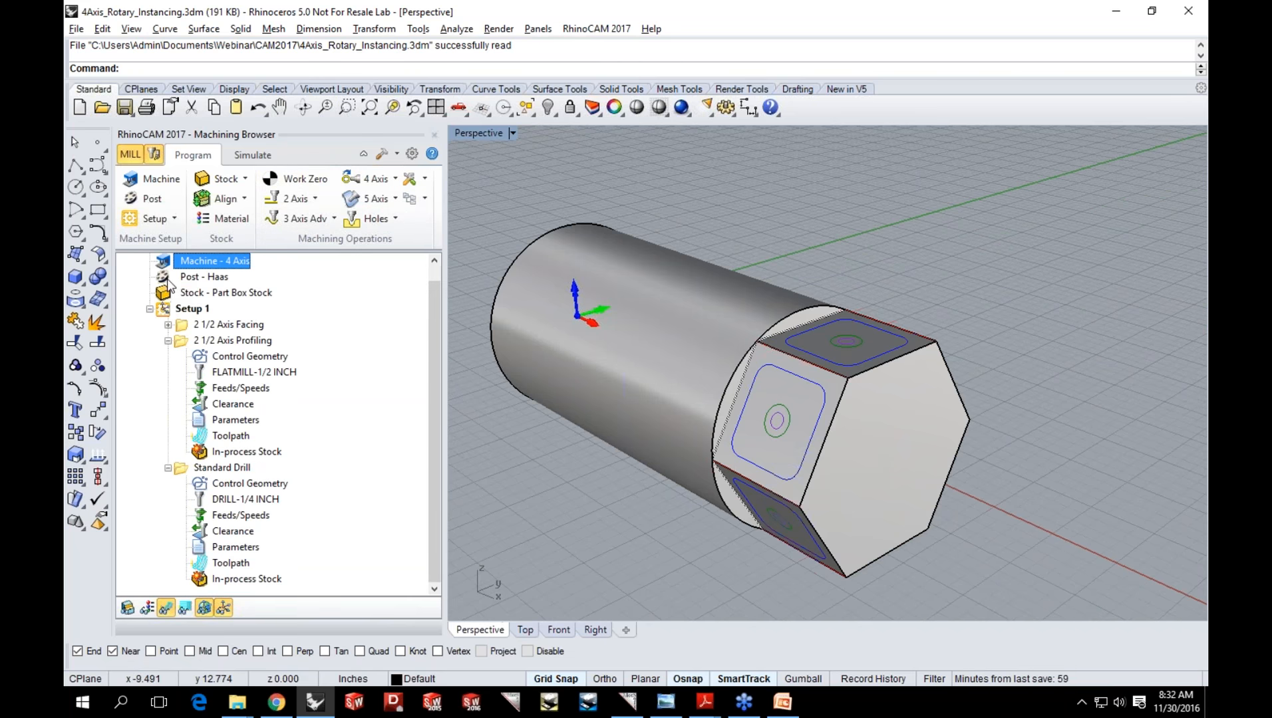
left_click(167, 356)
left_click(168, 372)
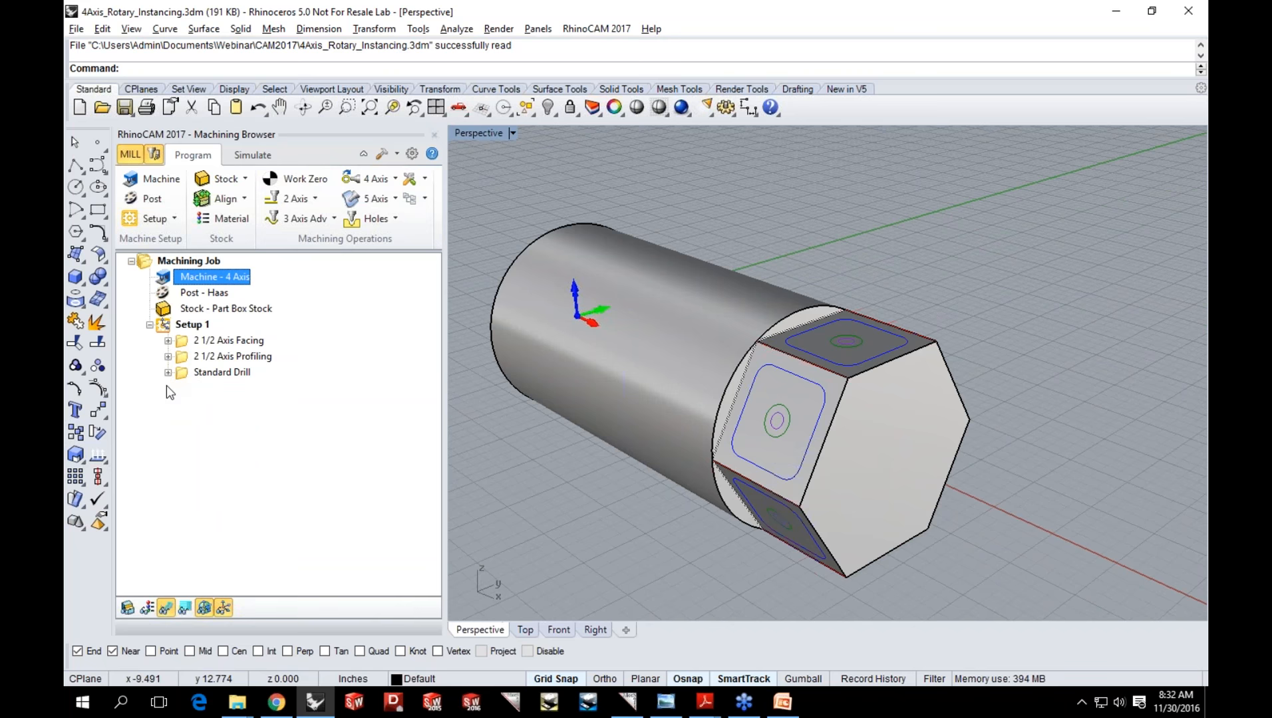
Review the toolpaths of the facing, profiling and drilling operations on the hexagonal end of the part.
mouse_move(765, 478)
right_mouse_down()
mouse_move(749, 476)
mouse_move(776, 474)
right_mouse_up()
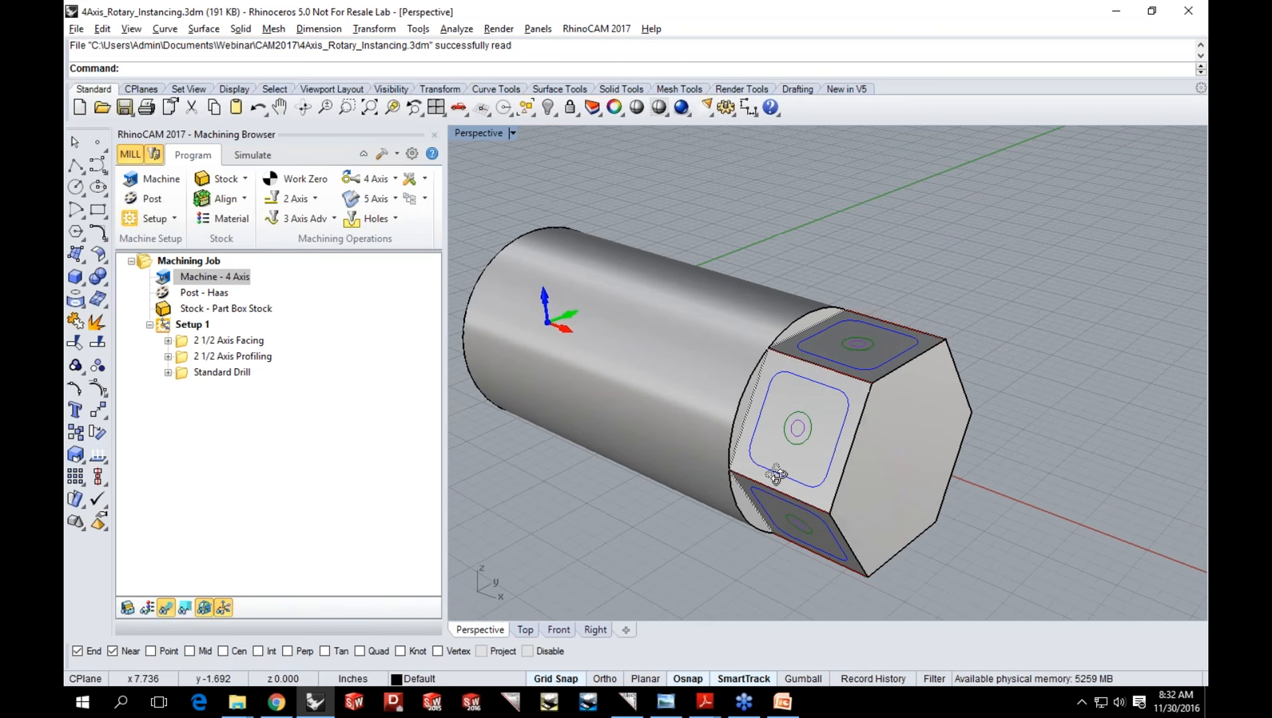
left_click(233, 342)
left_click(233, 358)
left_click(231, 373)
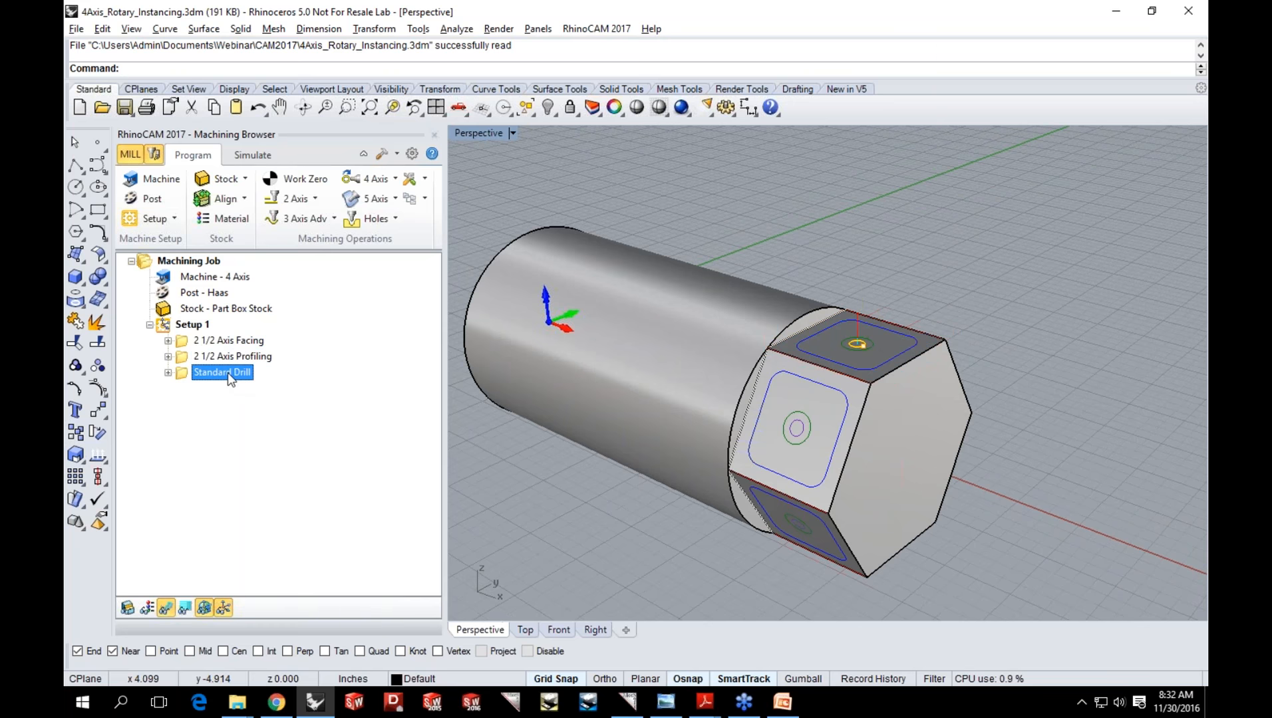
left_click(229, 342)
left_click(225, 358)
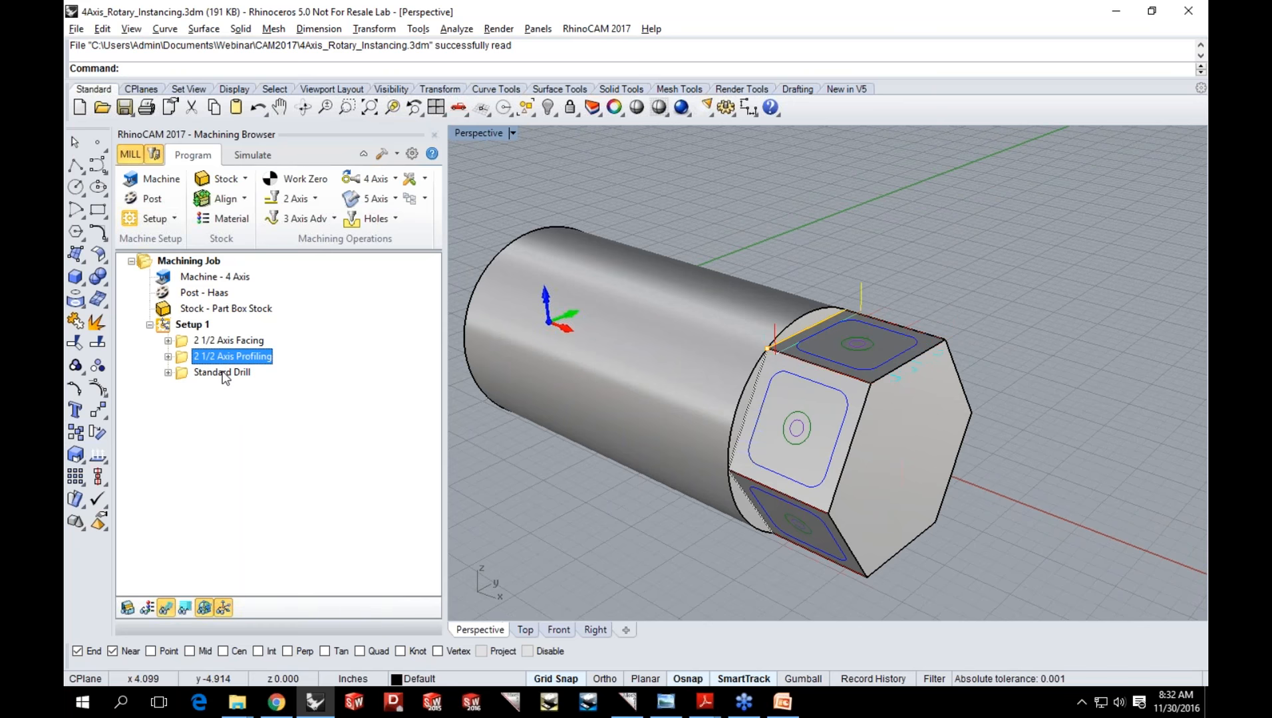
Review the Standard Drill toolpath on the hexagonal end of the part from several angles.
left_click(225, 374)
right_click_drag(832, 427, 826, 513)
right_click_drag(715, 511, 788, 398)
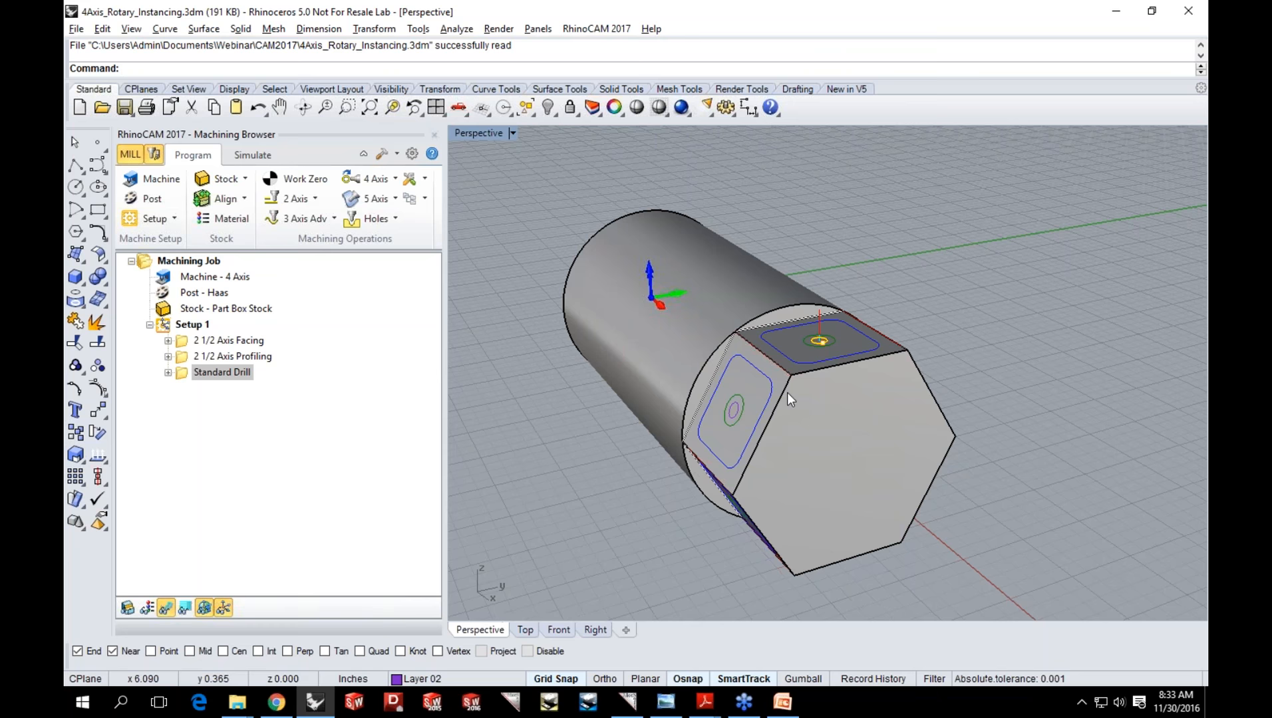
right_click_drag(829, 427, 739, 413)
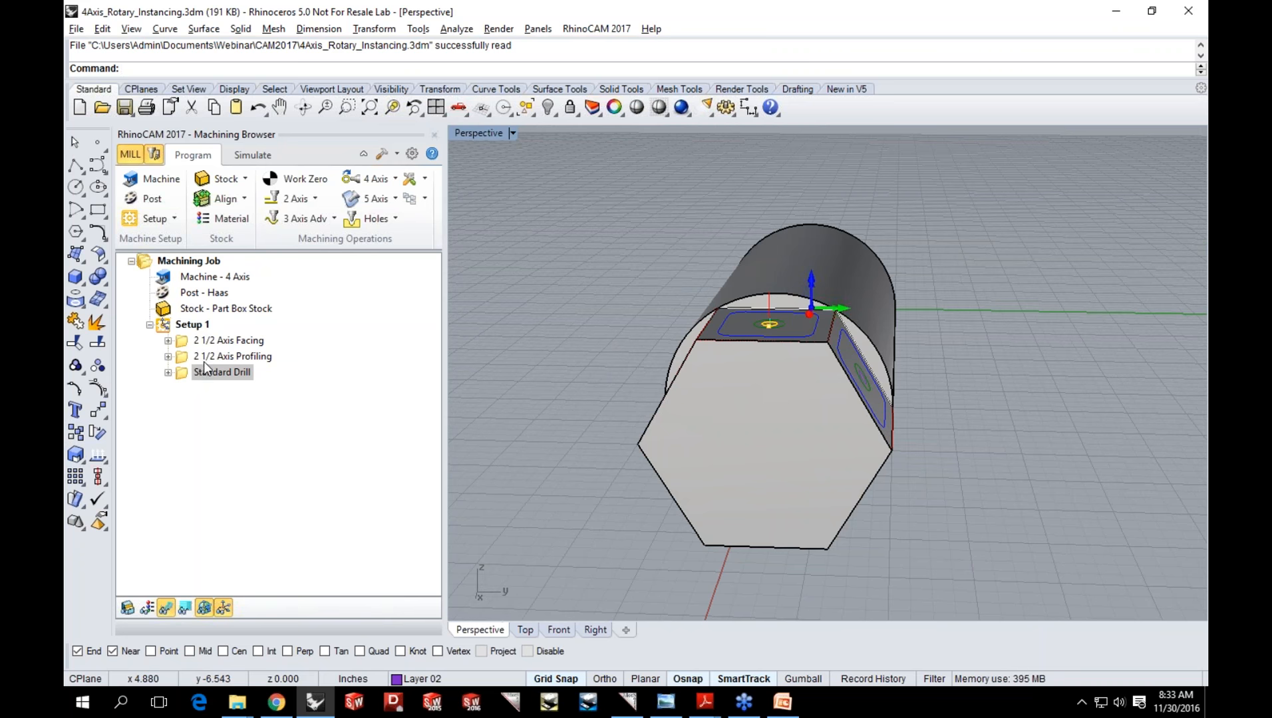
right_click_drag(641, 426, 745, 434)
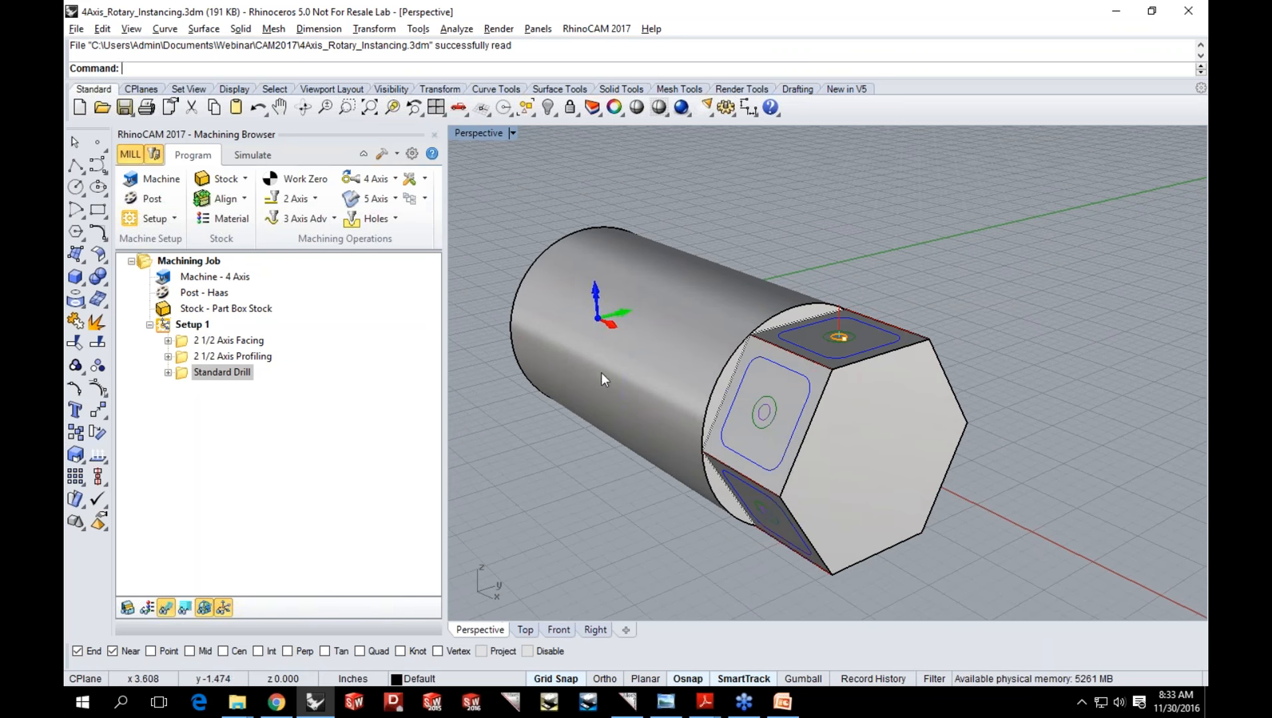
Generate a 4 Axis Rotary Instance under Setup 1 with a 60-degree counter clockwise increment and enough table rotations for all six faces.
left_click(182, 327)
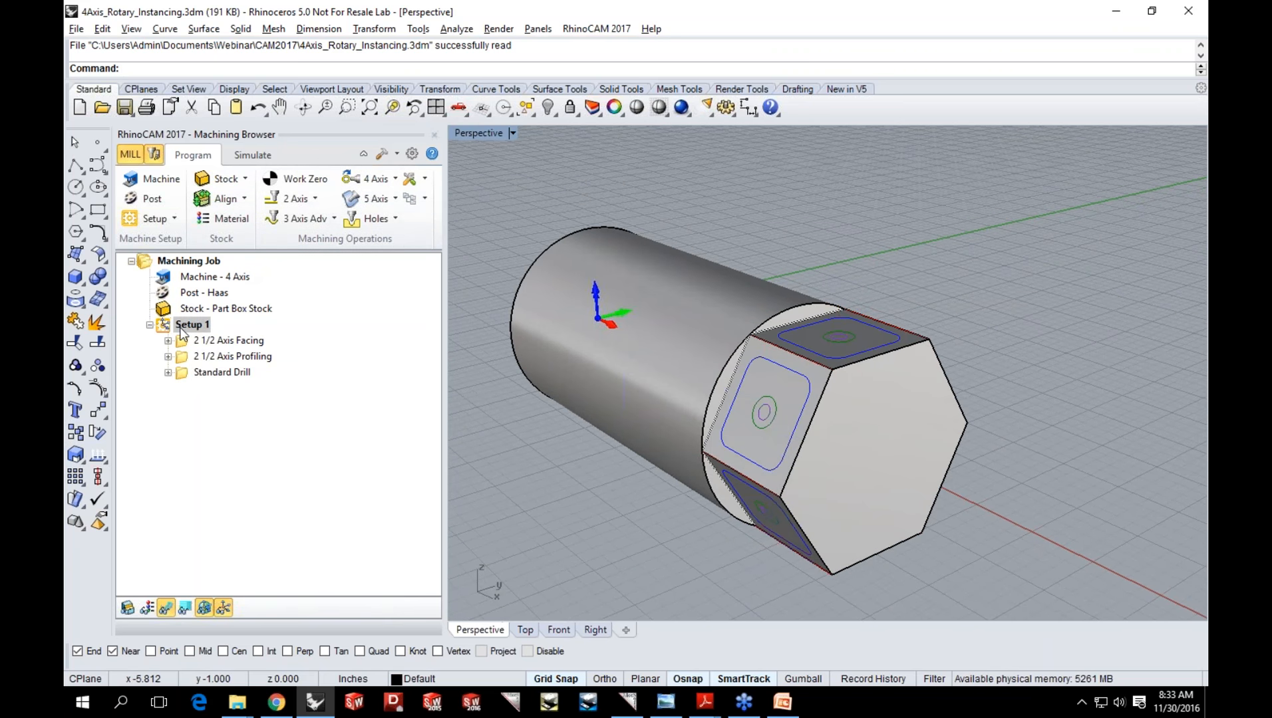
left_click(392, 181)
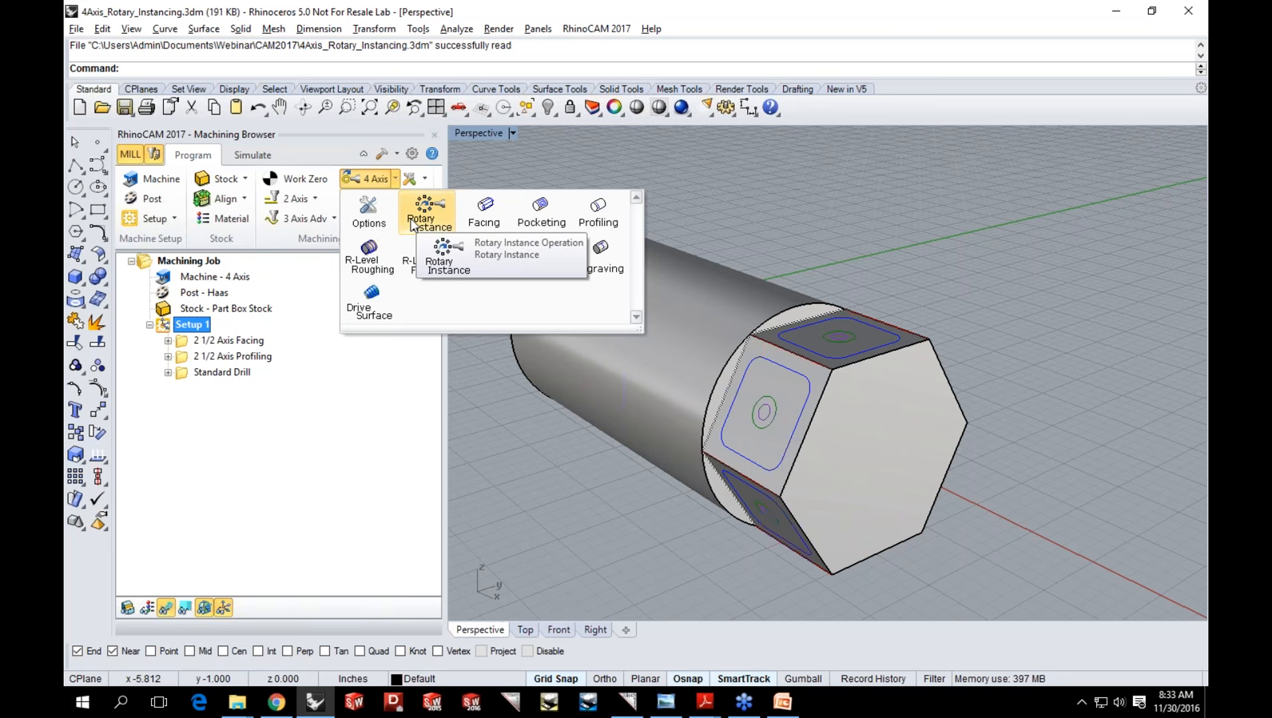
left_click(428, 228)
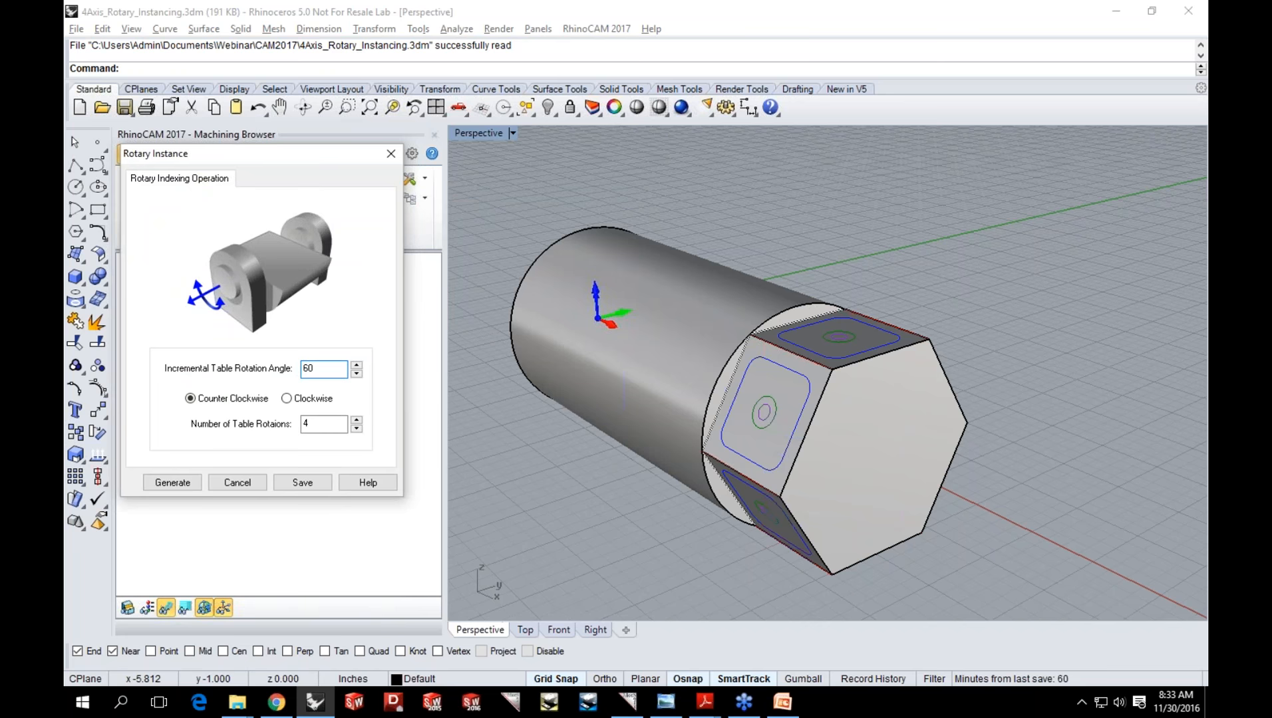
left_click(323, 424)
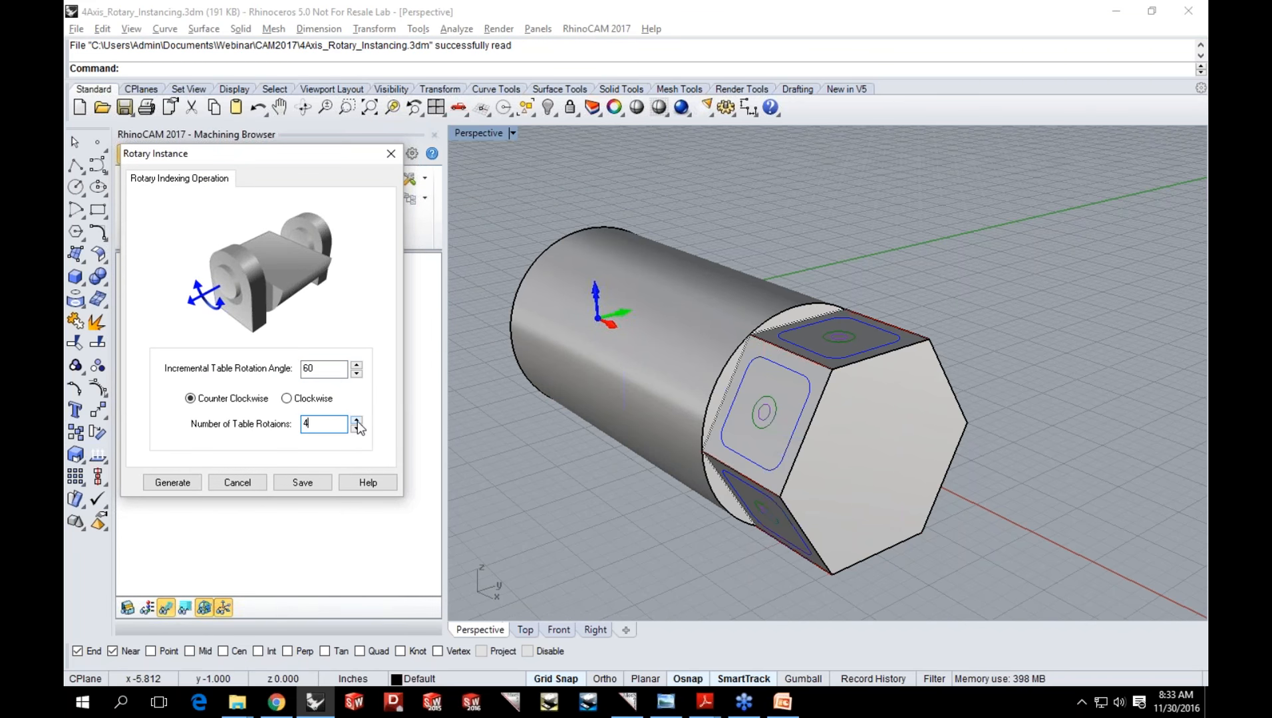
left_click(182, 485)
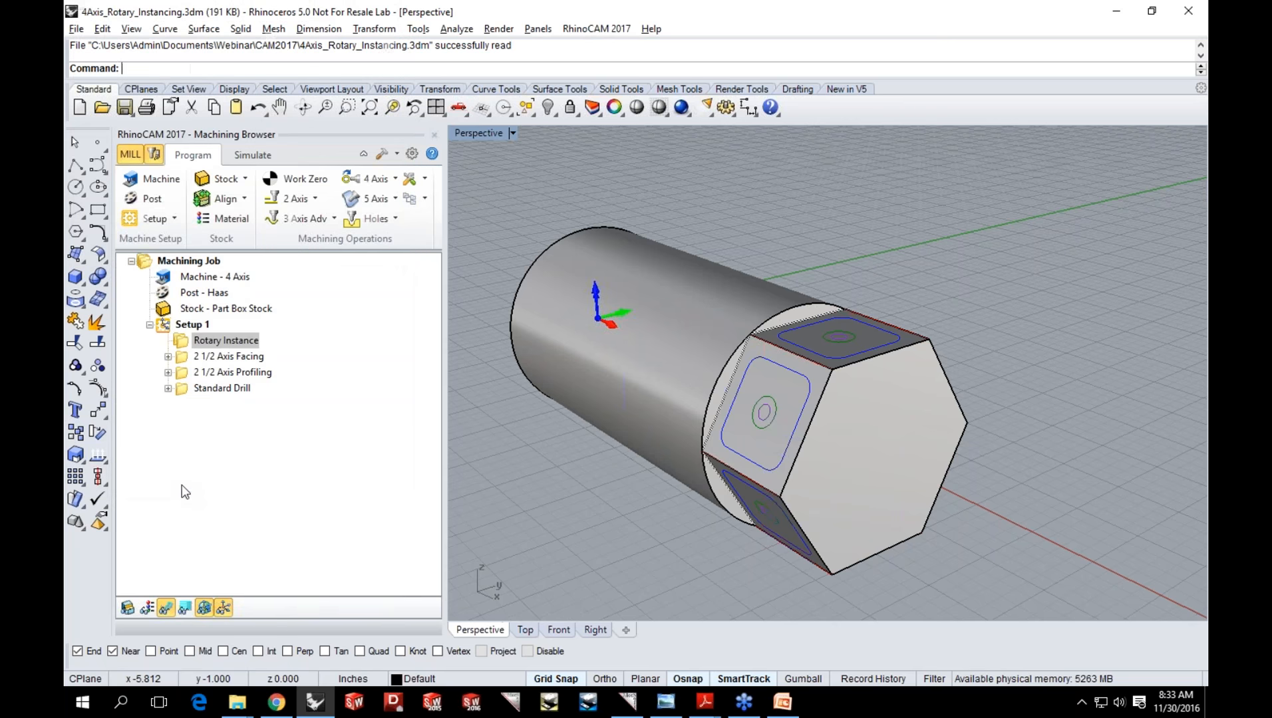
Move the 2 1/2 Axis Facing, 2 1/2 Axis Profiling and Standard Drill operations into the Rotary Instance and display its combined toolpath.
left_click(196, 346)
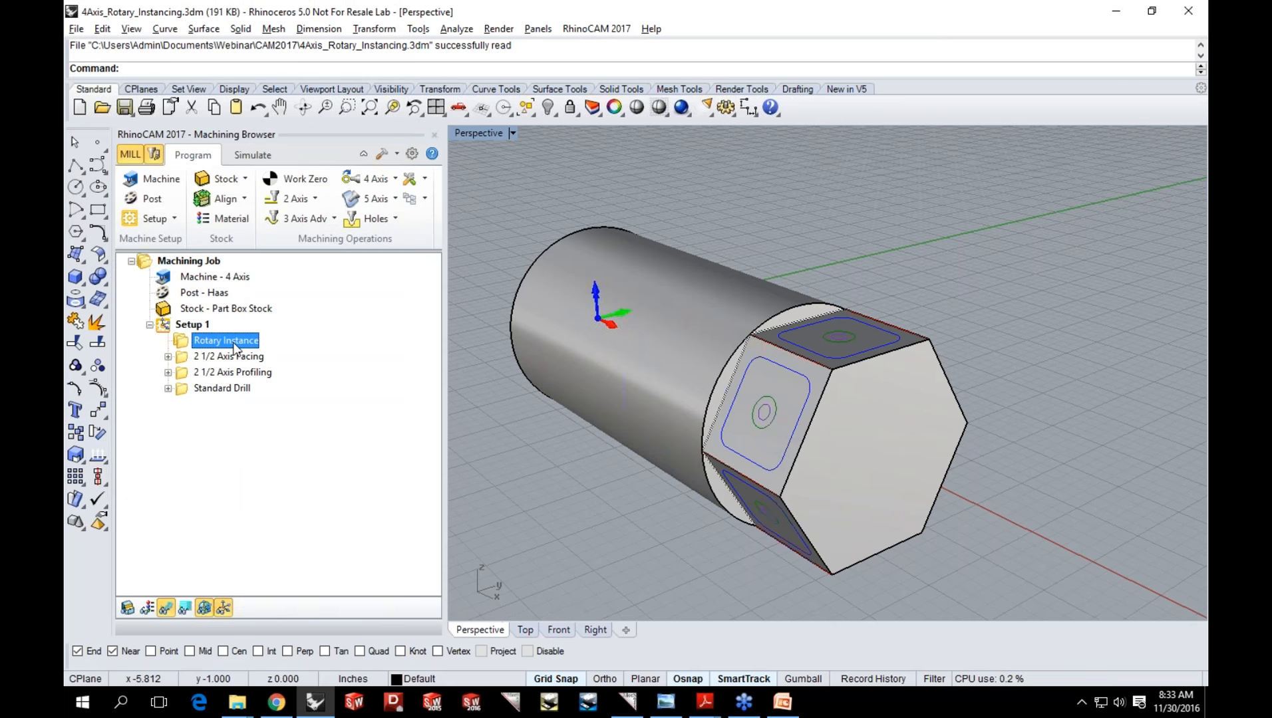
left_click_drag(191, 361, 206, 389)
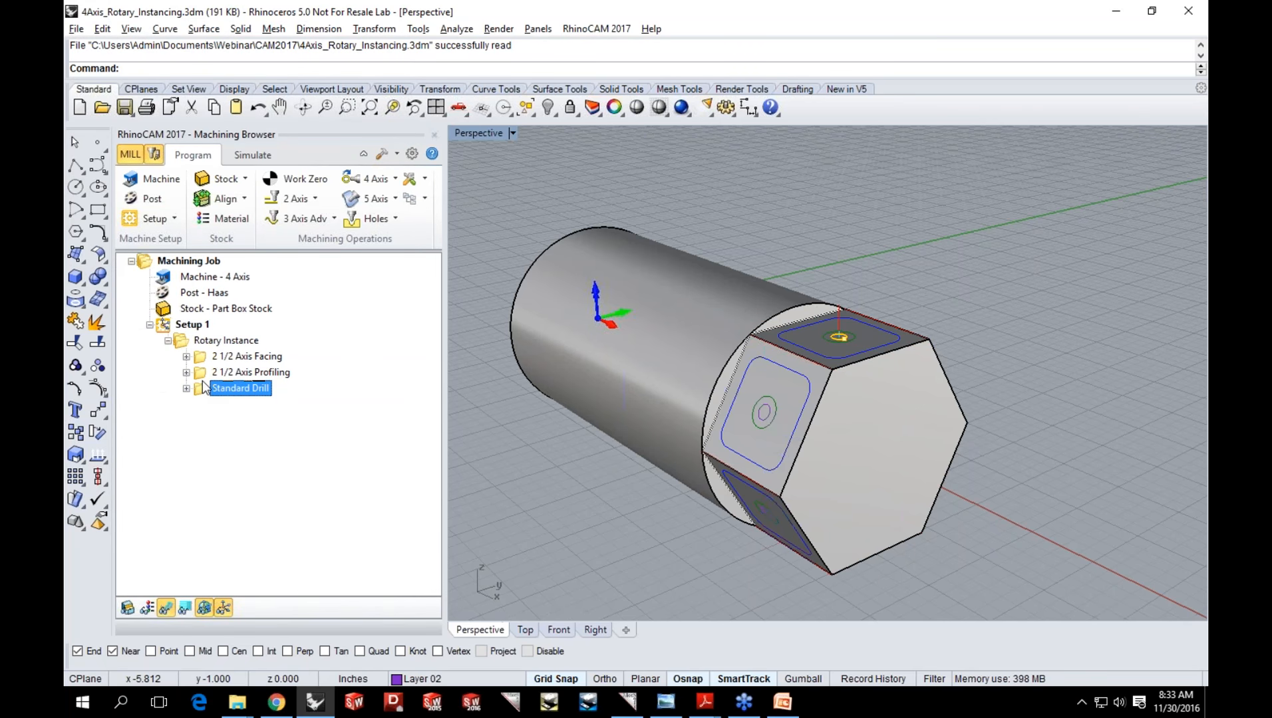
left_click(197, 346)
scroll(806, 490, "down", 1)
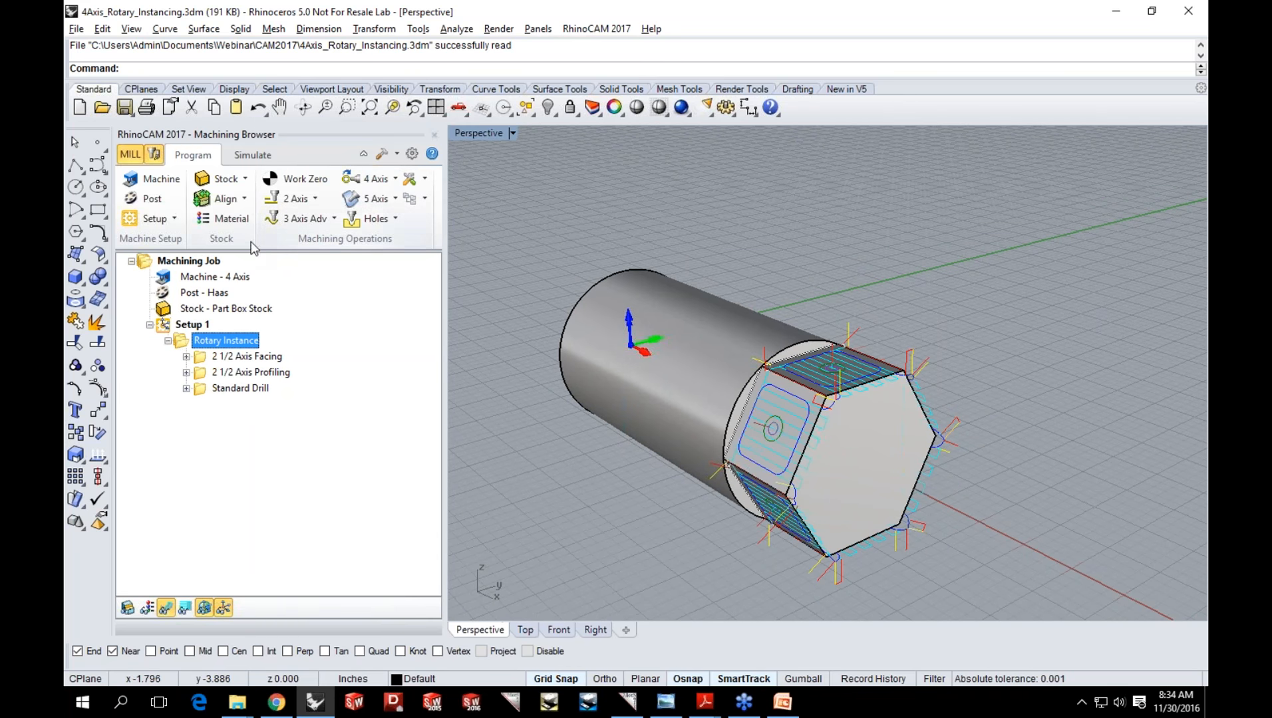
Try the simulation on the box stock, then replace it with a cylinder stock along X, radius 2 and length 9.
left_click(251, 157)
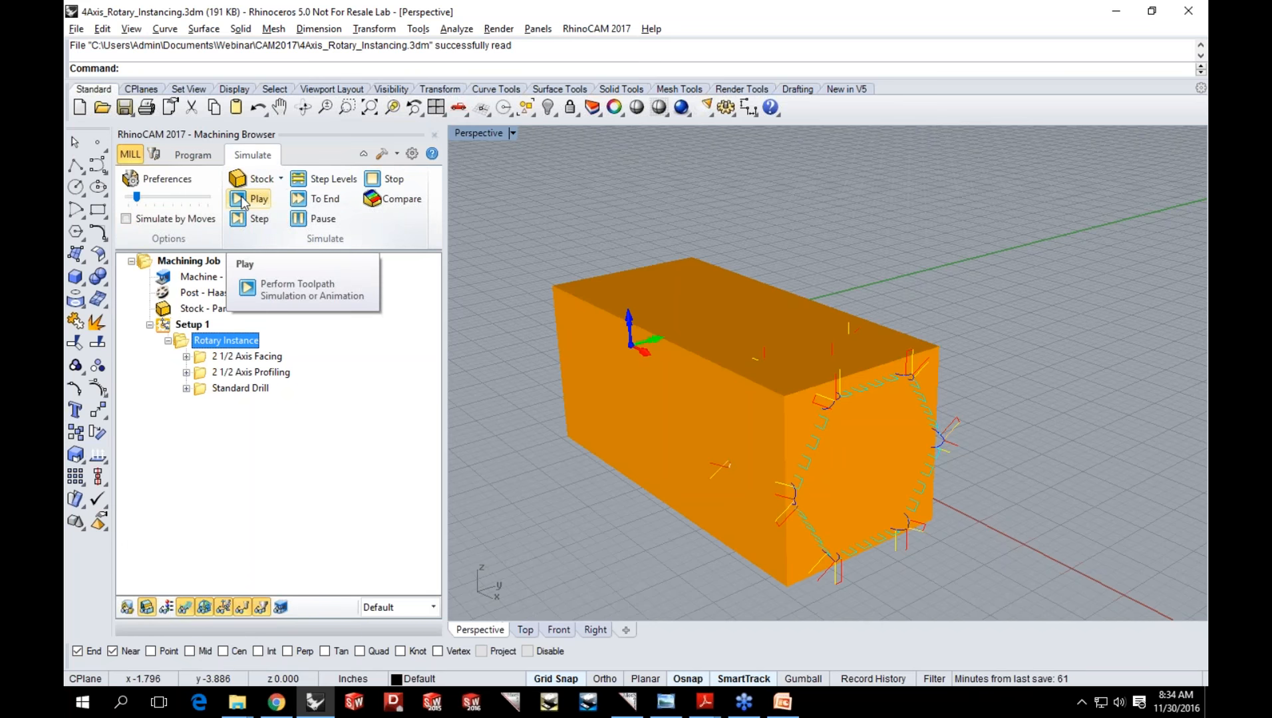
left_click(241, 201)
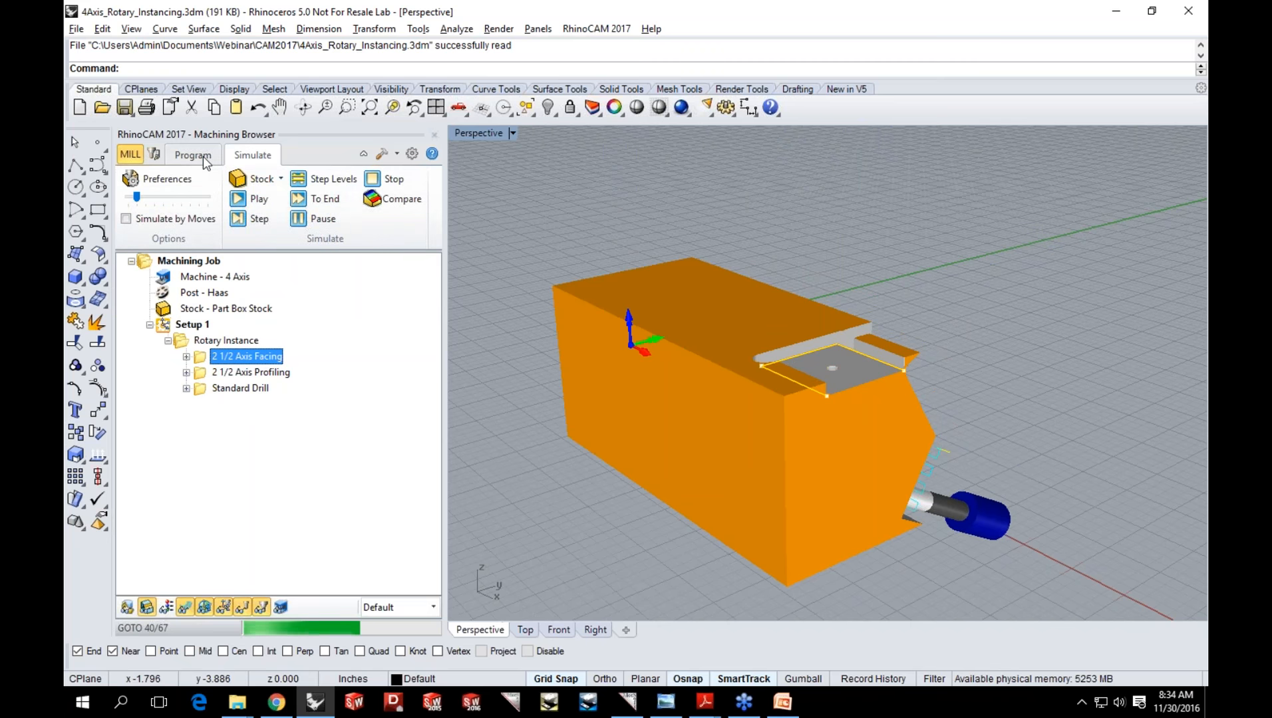
left_click(279, 179)
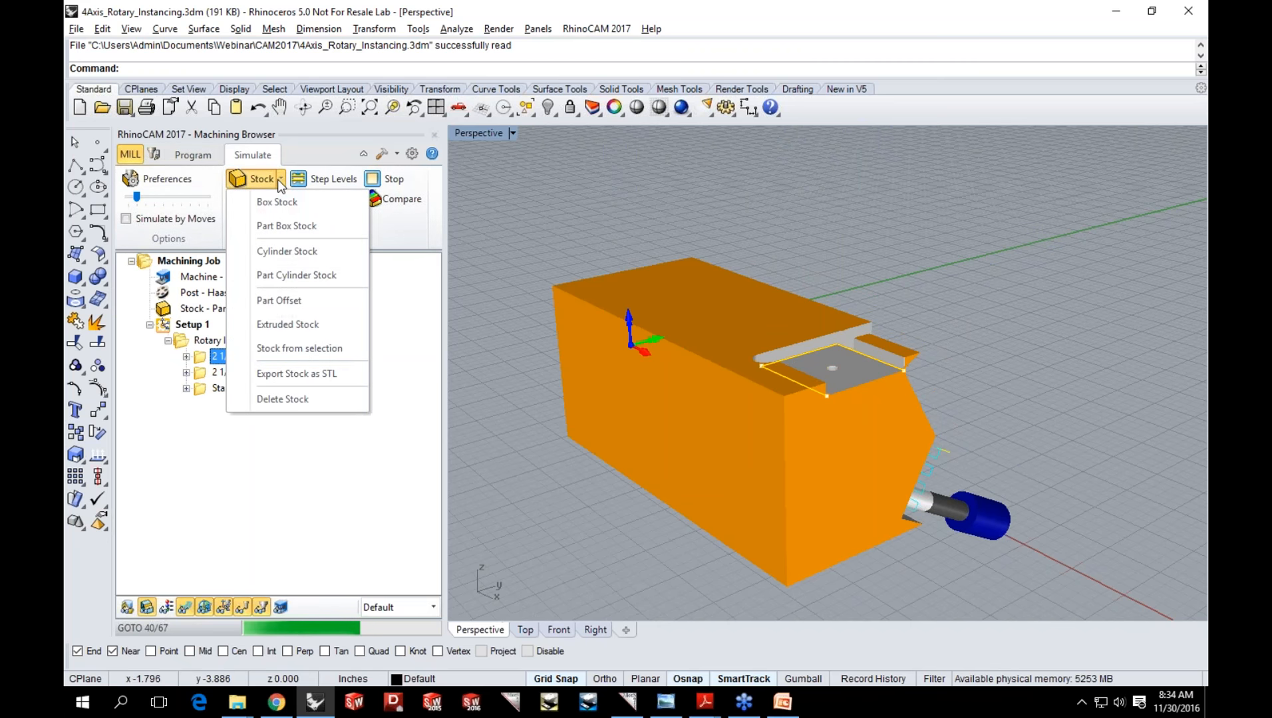
left_click(281, 242)
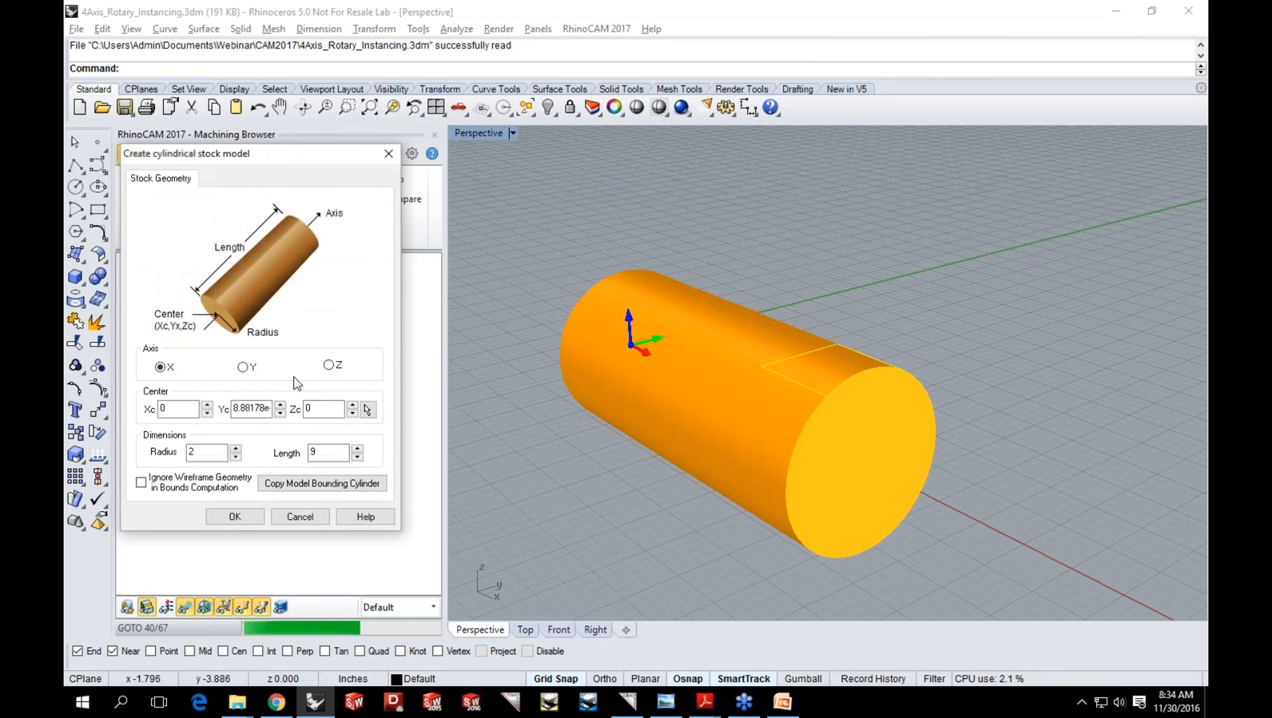
left_click(235, 517)
Simulate the Rotary Instance on the cylinder stock, hide the toolpaths, and inspect the machined hexagonal end.
left_click(189, 339)
left_click(240, 198)
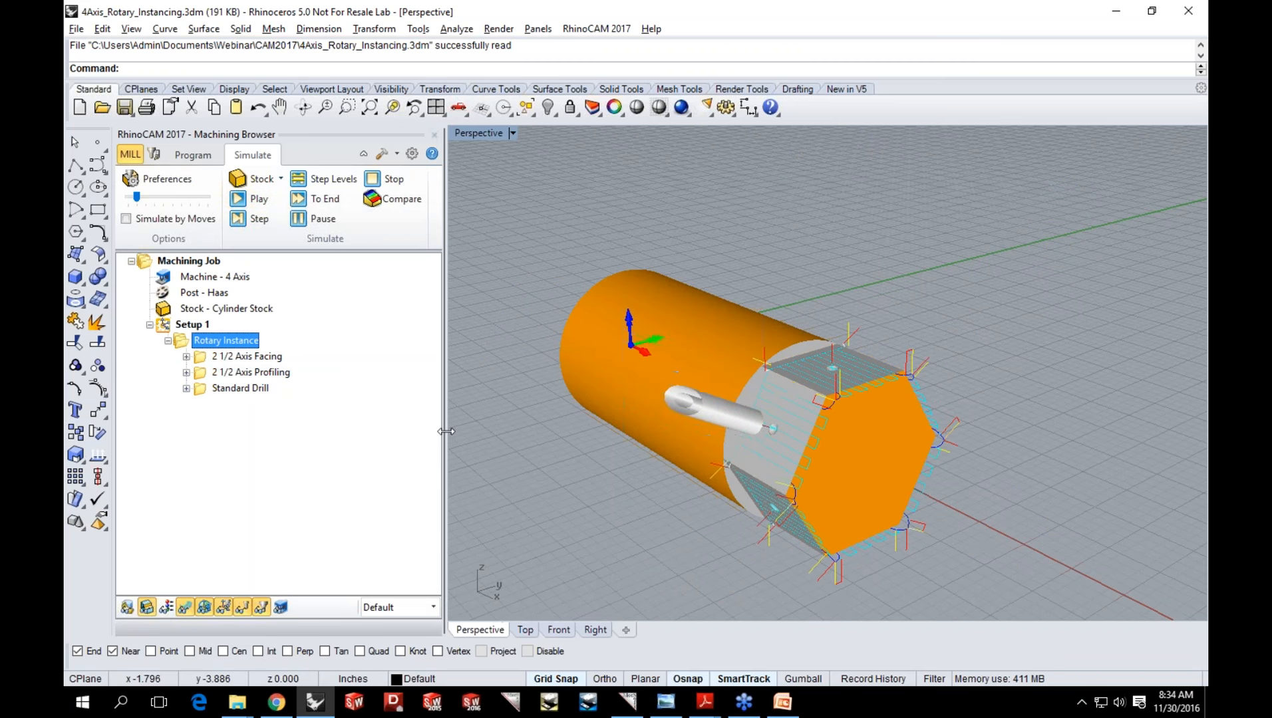
left_click(185, 607)
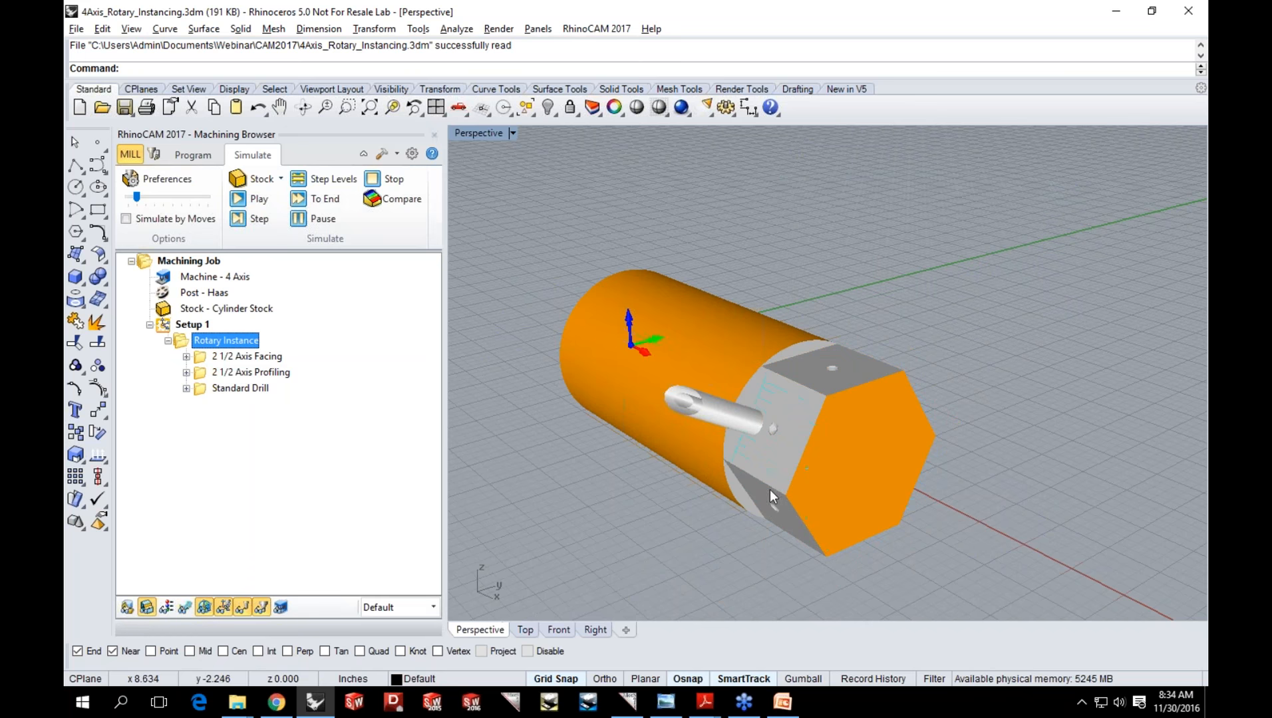
mouse_move(914, 491)
right_mouse_down()
mouse_move(874, 485)
mouse_move(892, 489)
right_mouse_up()
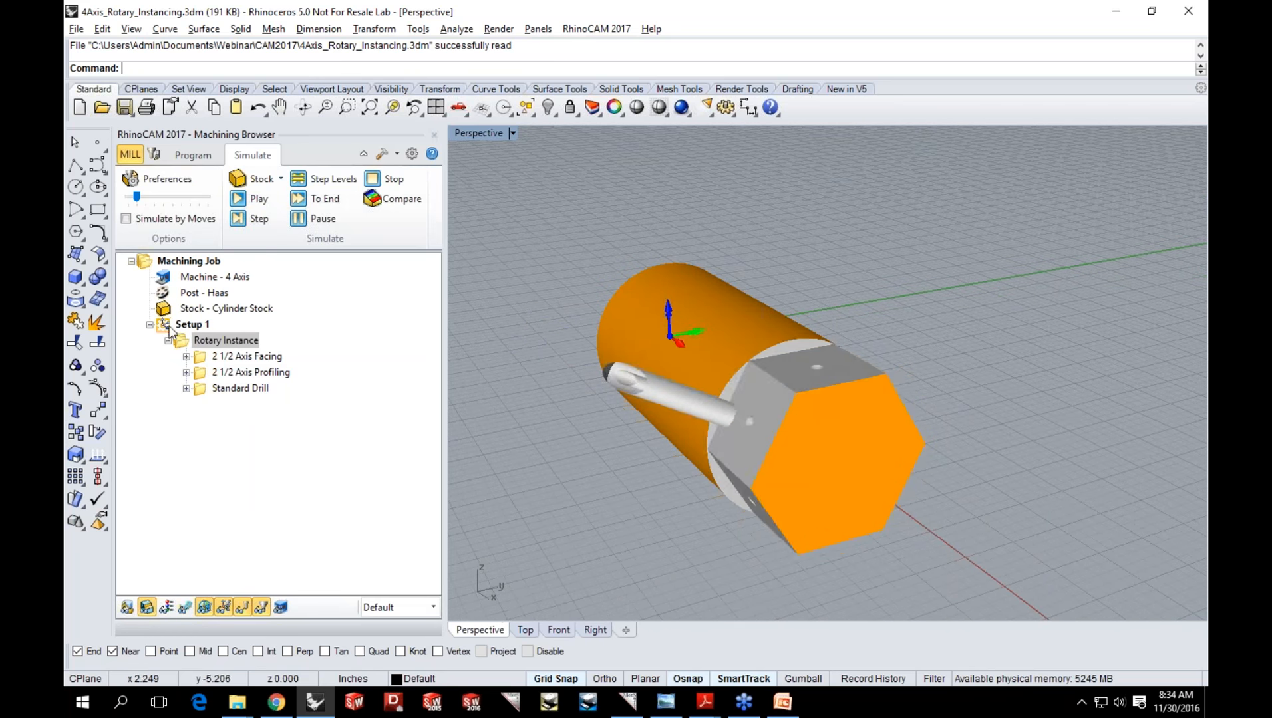
left_click(168, 326)
left_click(240, 388)
right_click_drag(809, 441, 853, 437)
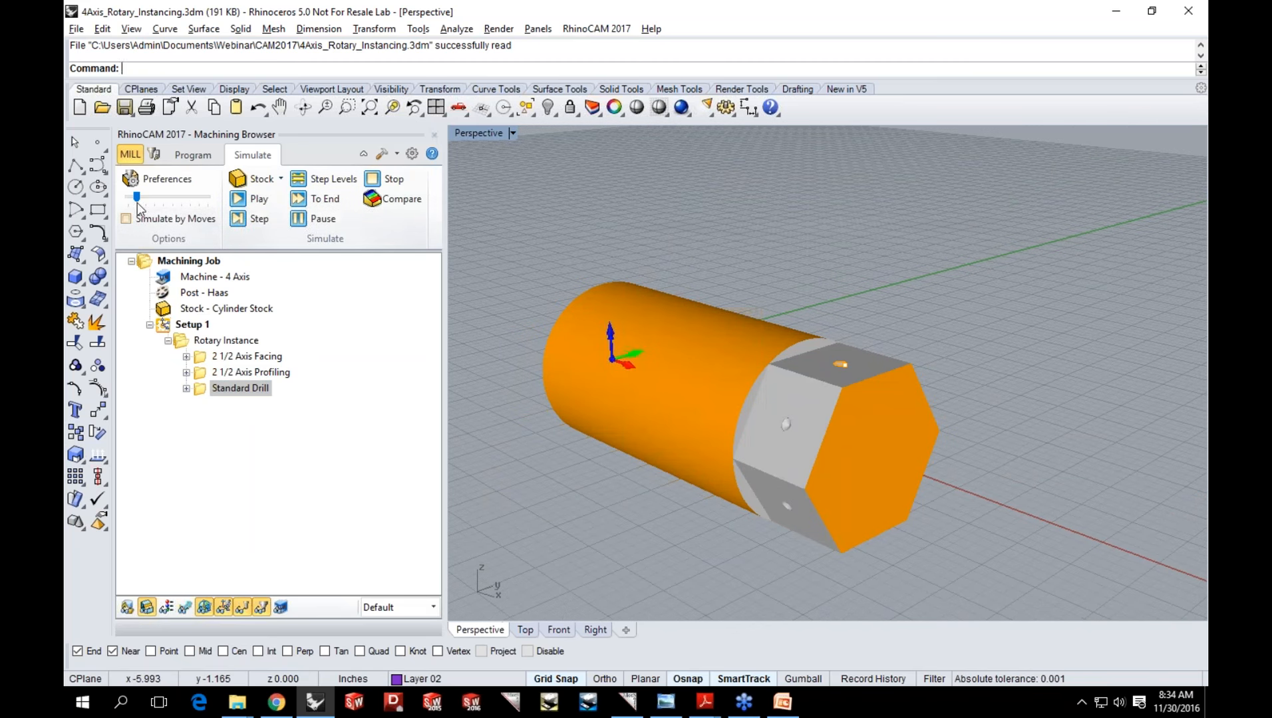
Return to programming mode and post the Rotary Instance with the Haas post to 4Axis_Rotary_Instancing_Rotary Instance.nc.
left_click(193, 155)
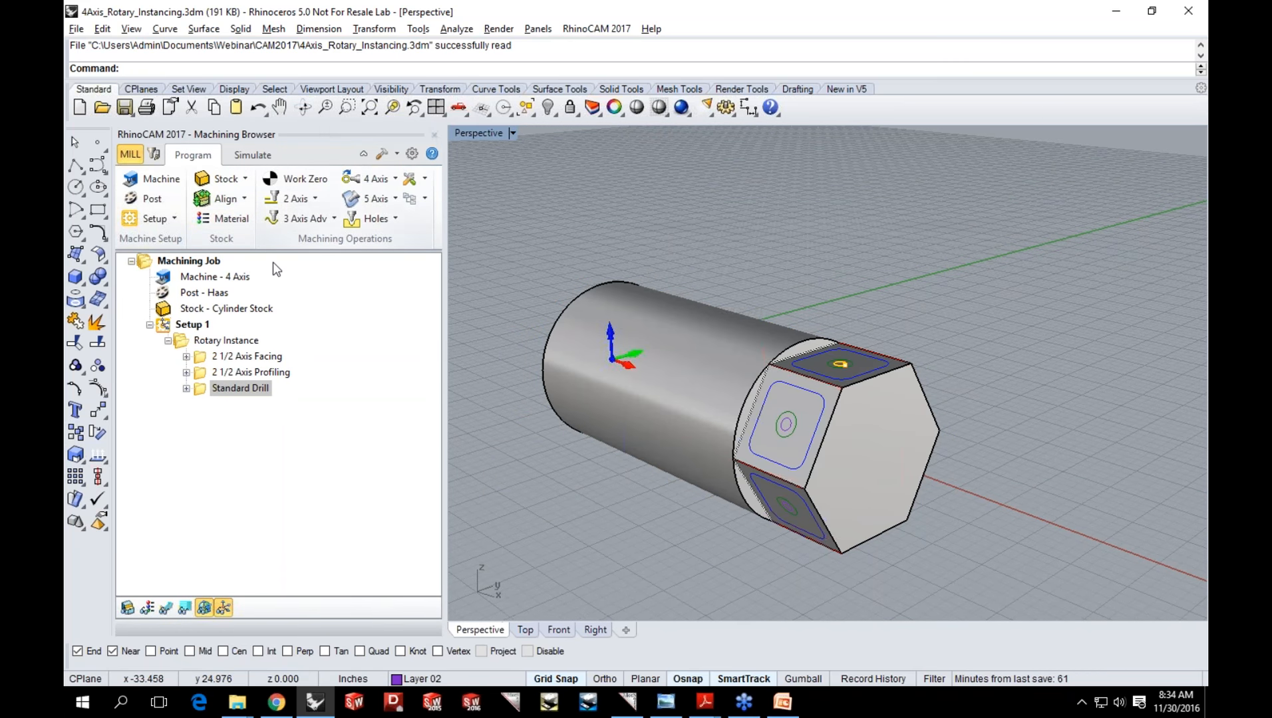
left_click(192, 340)
right_click(194, 341)
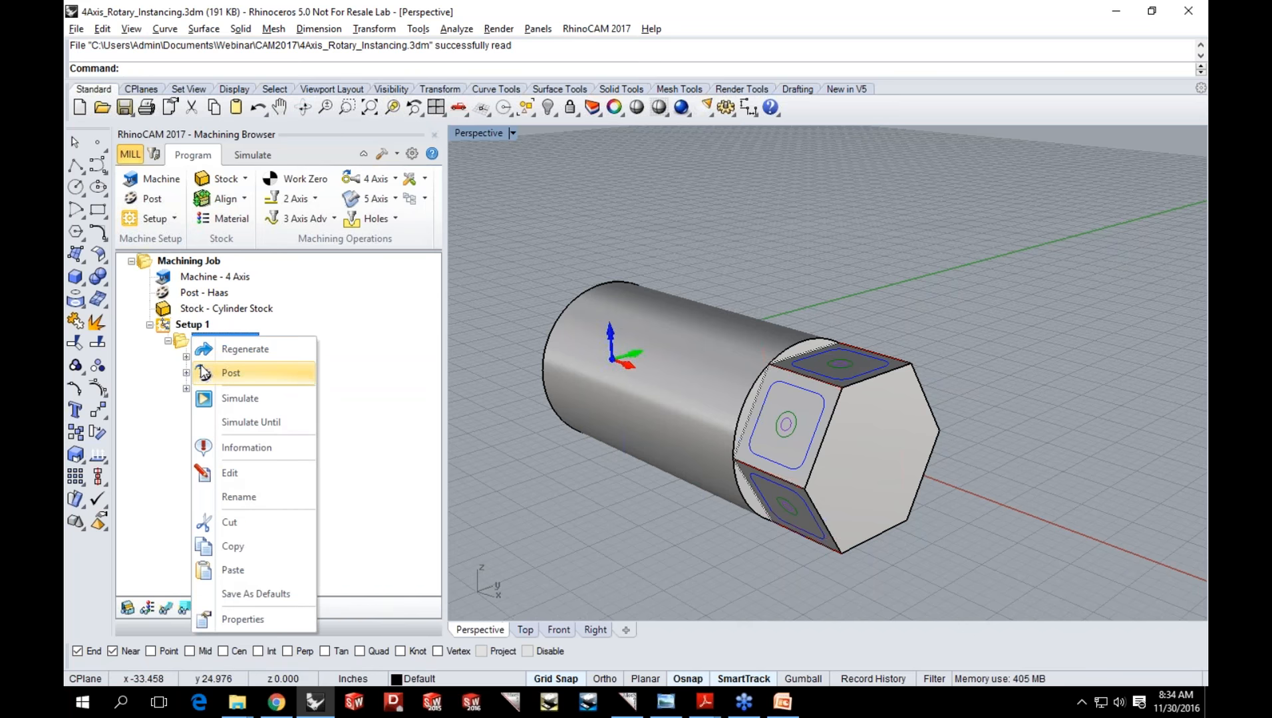
left_click(203, 372)
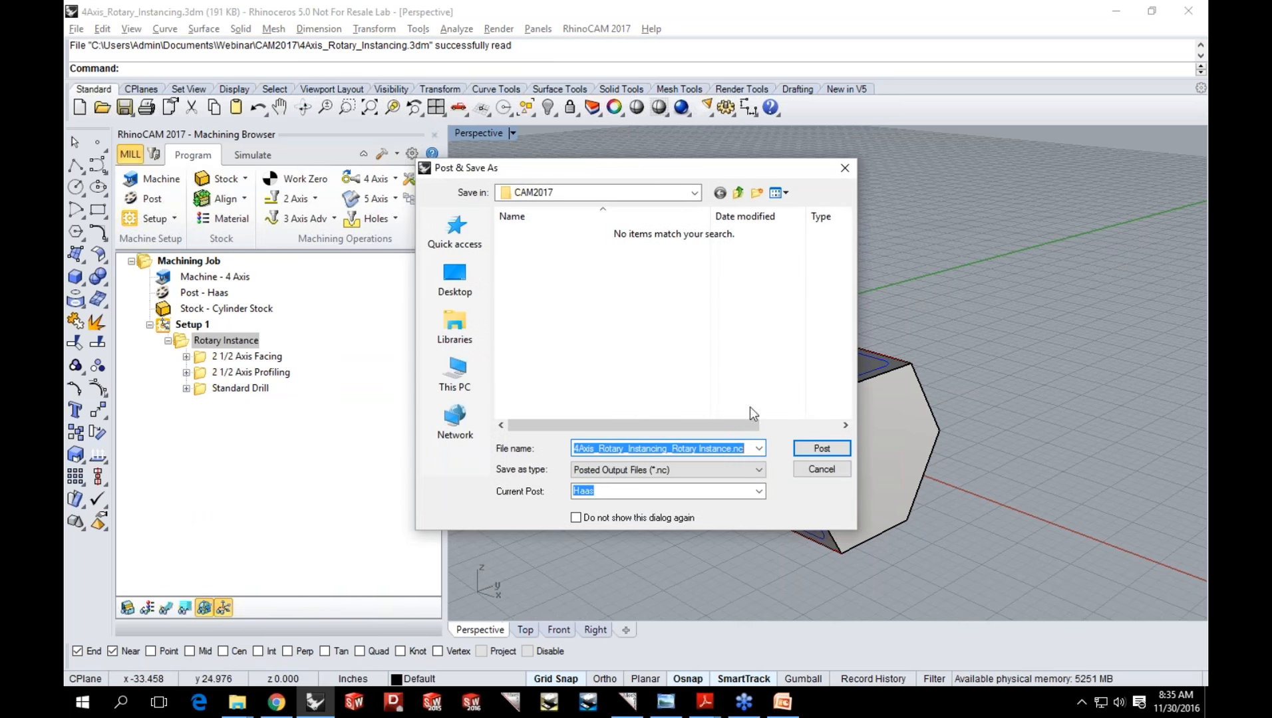
left_click(813, 447)
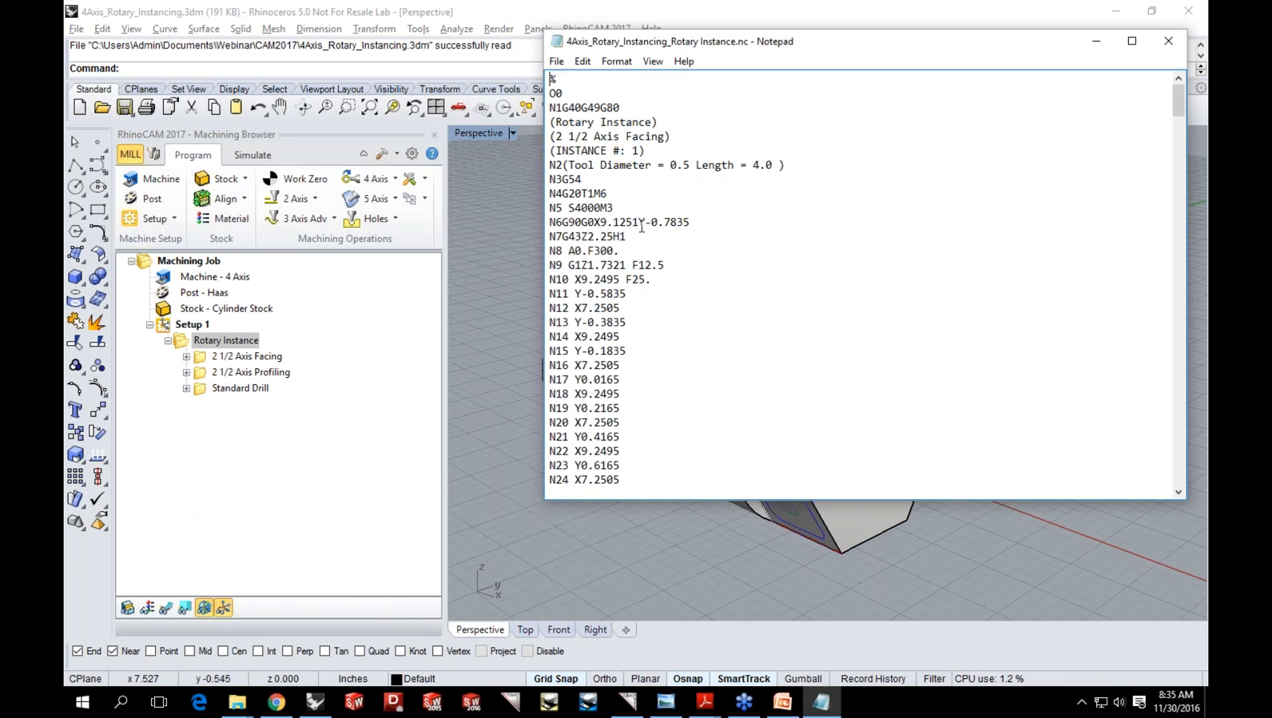
Examine the A-axis rotation lines for instances 1 and 2 in the posted G-code, and close the file.
left_click_drag(619, 250, 574, 250)
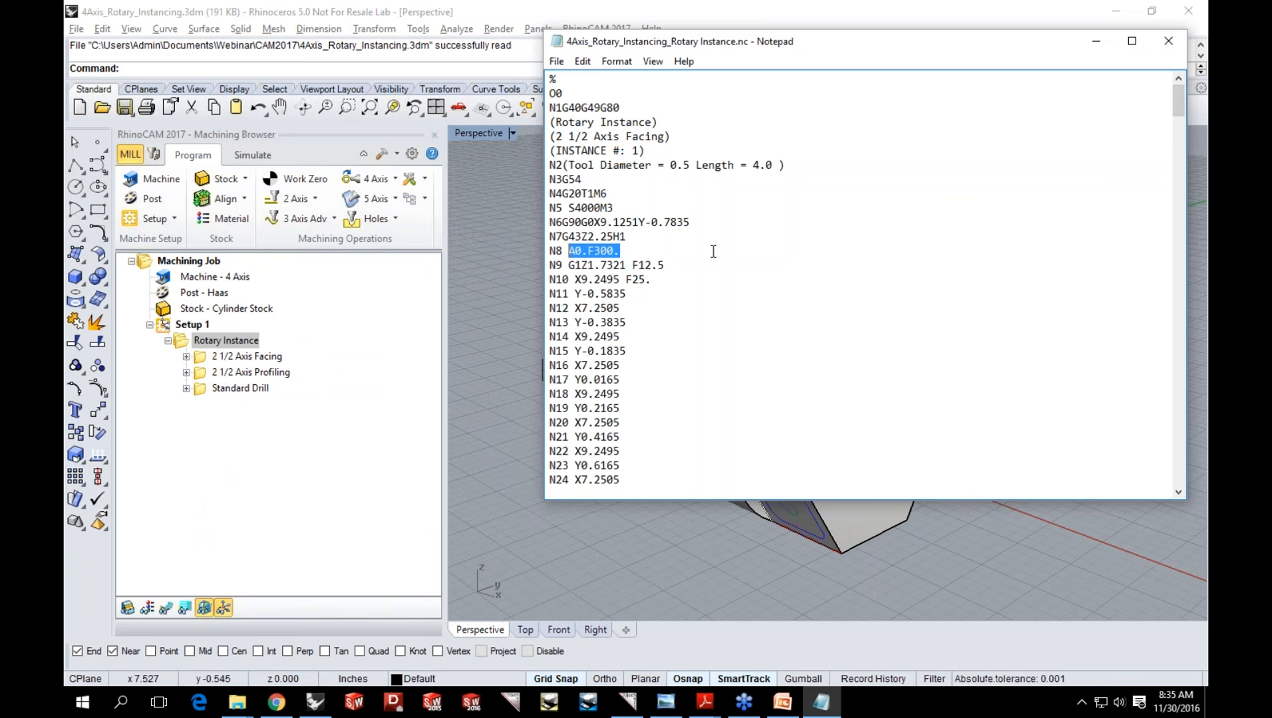
scroll(712, 260, "down", 5)
scroll(713, 261, "down", 14)
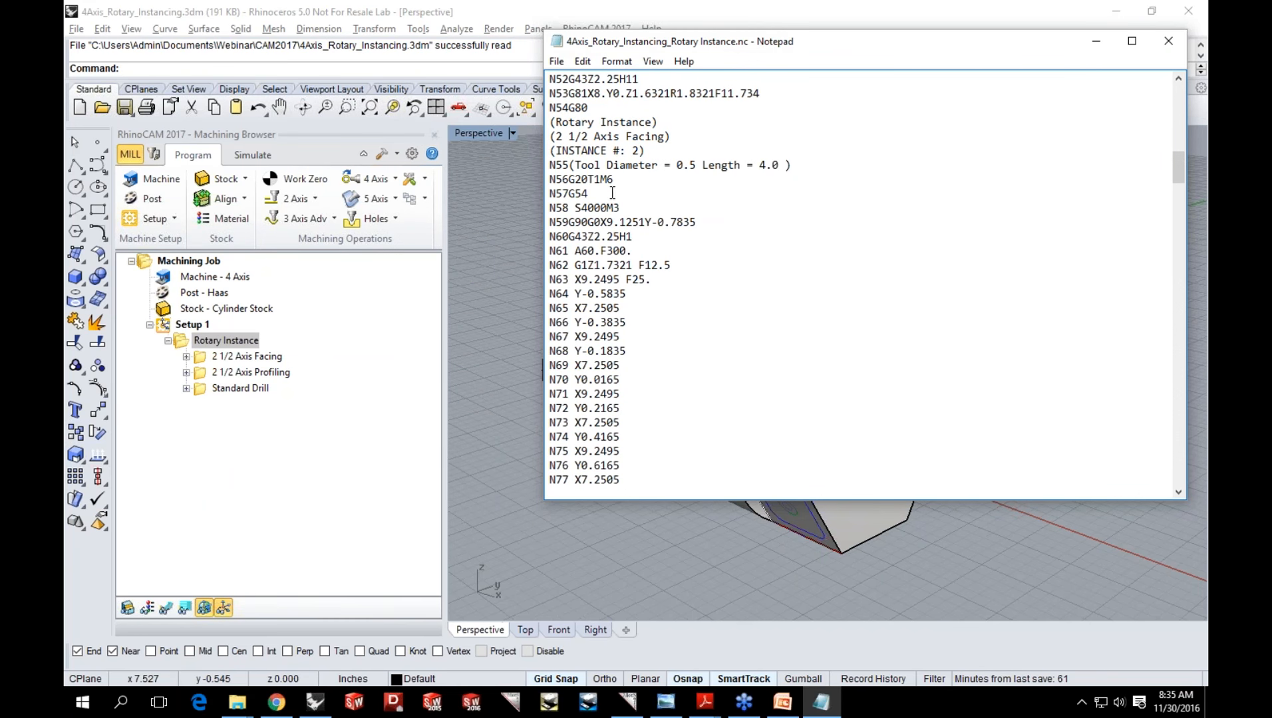
left_click_drag(632, 251, 563, 251)
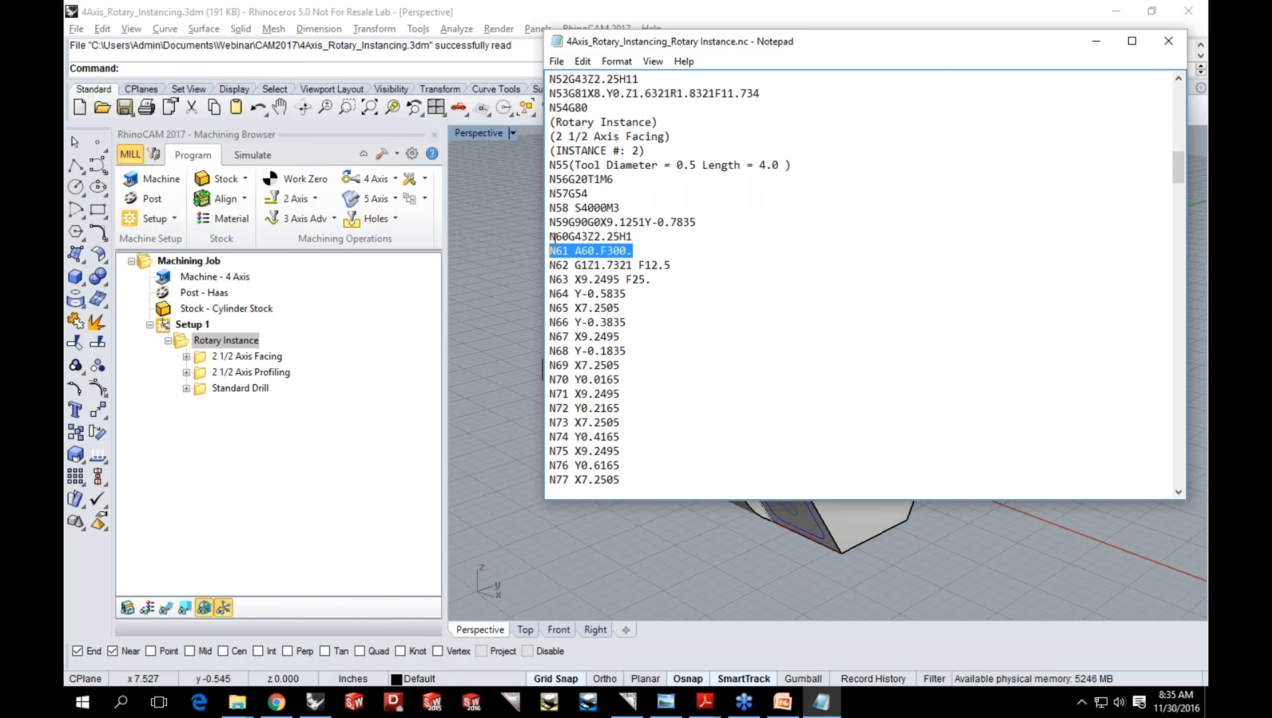
left_click(1172, 46)
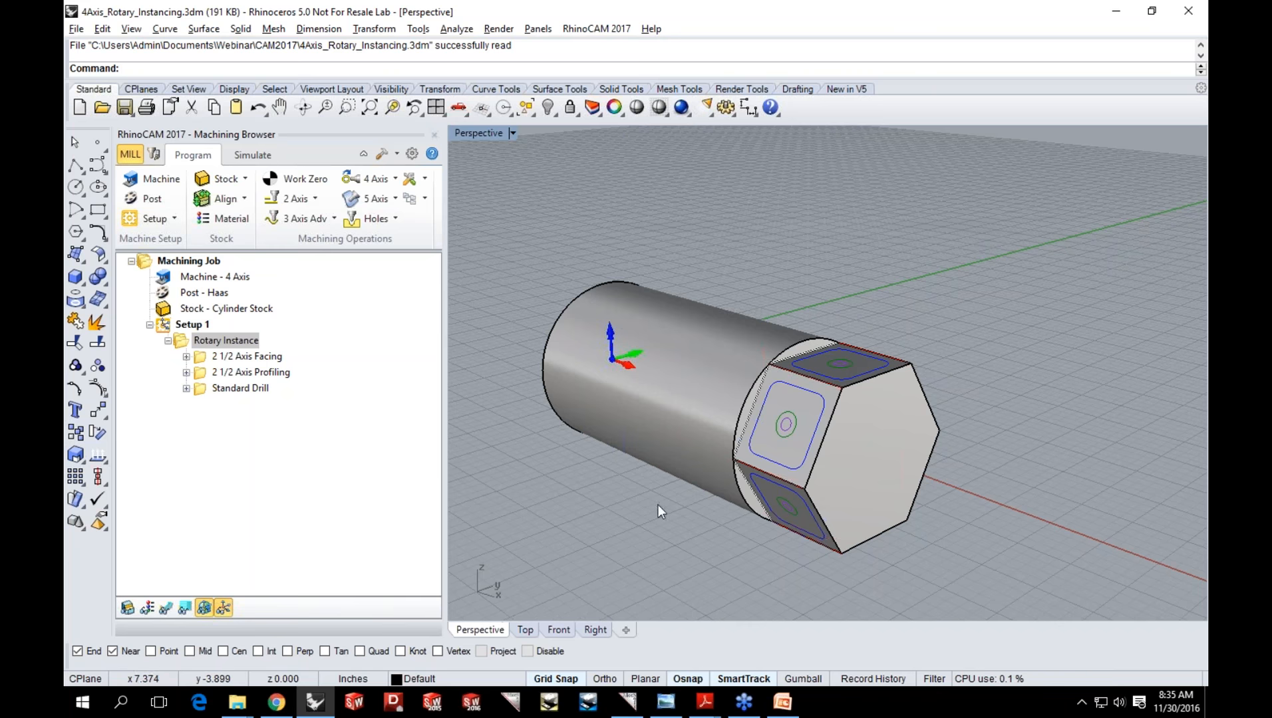
Switch to VisualCAD/CAM with the spoked wheel part and enlarge the Machining Browser to show the whole job tree.
left_click(625, 702)
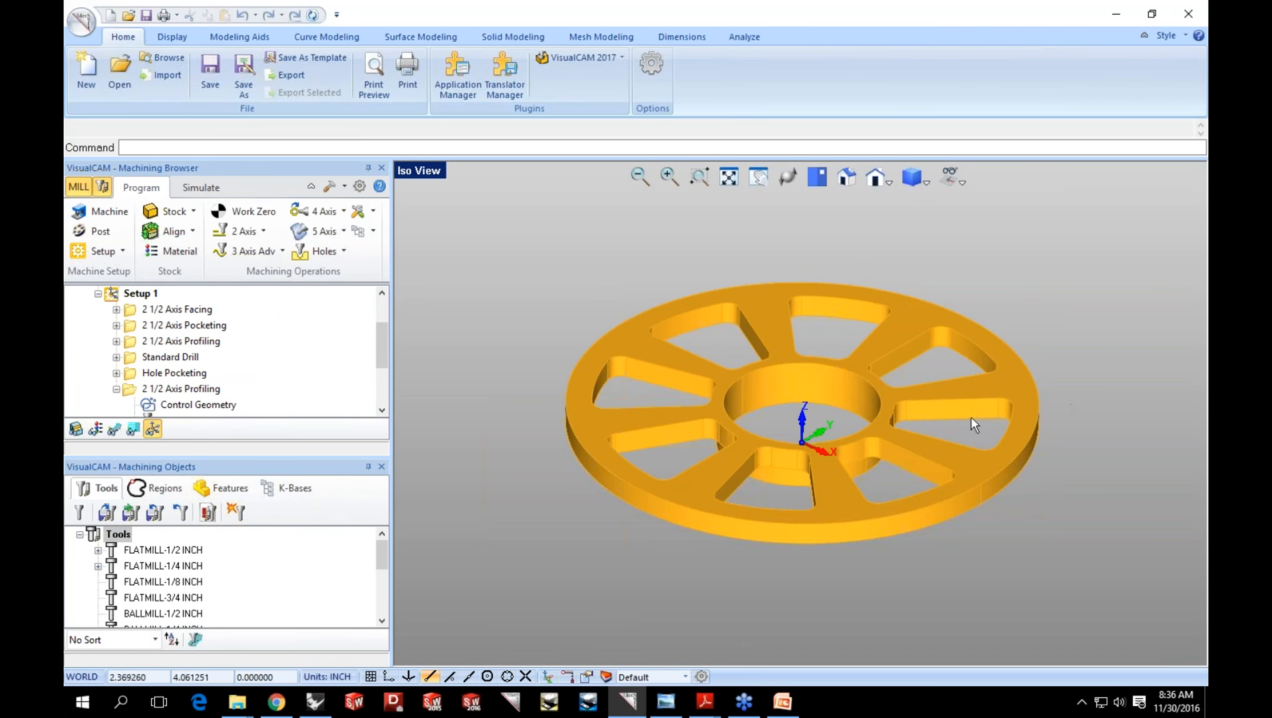
scroll(114, 397, "up", 1)
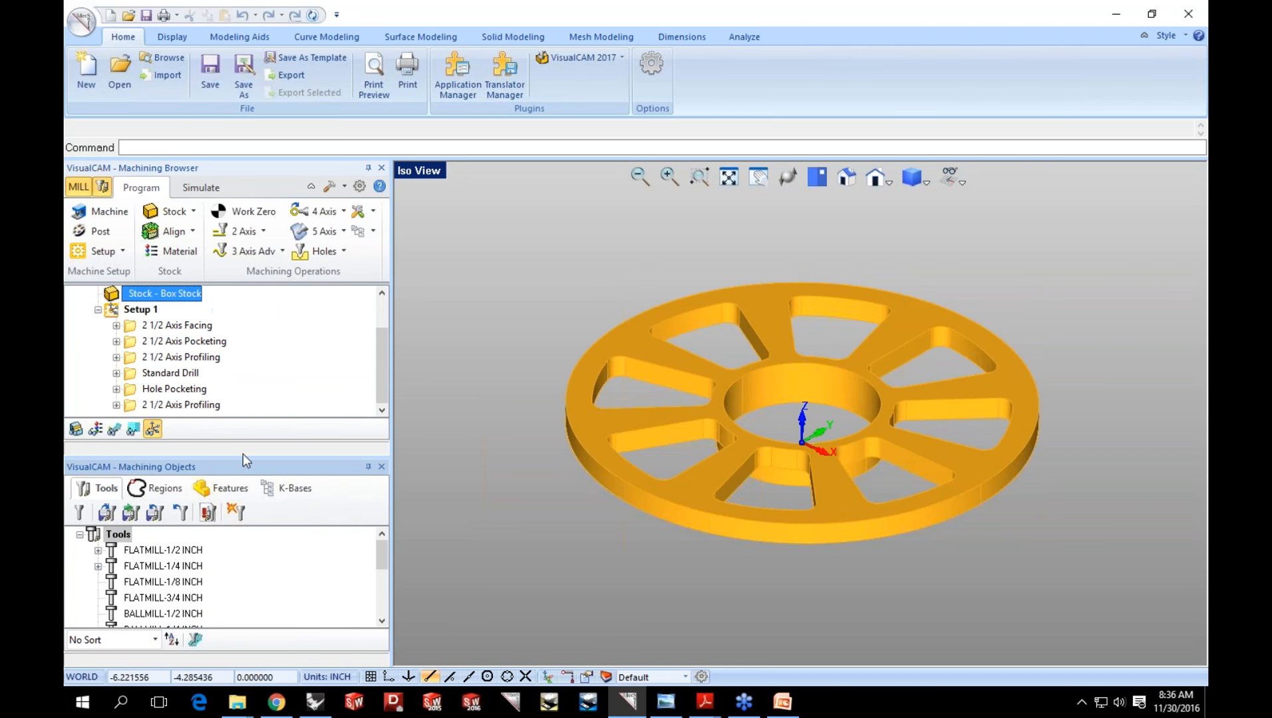
left_click_drag(244, 458, 244, 518)
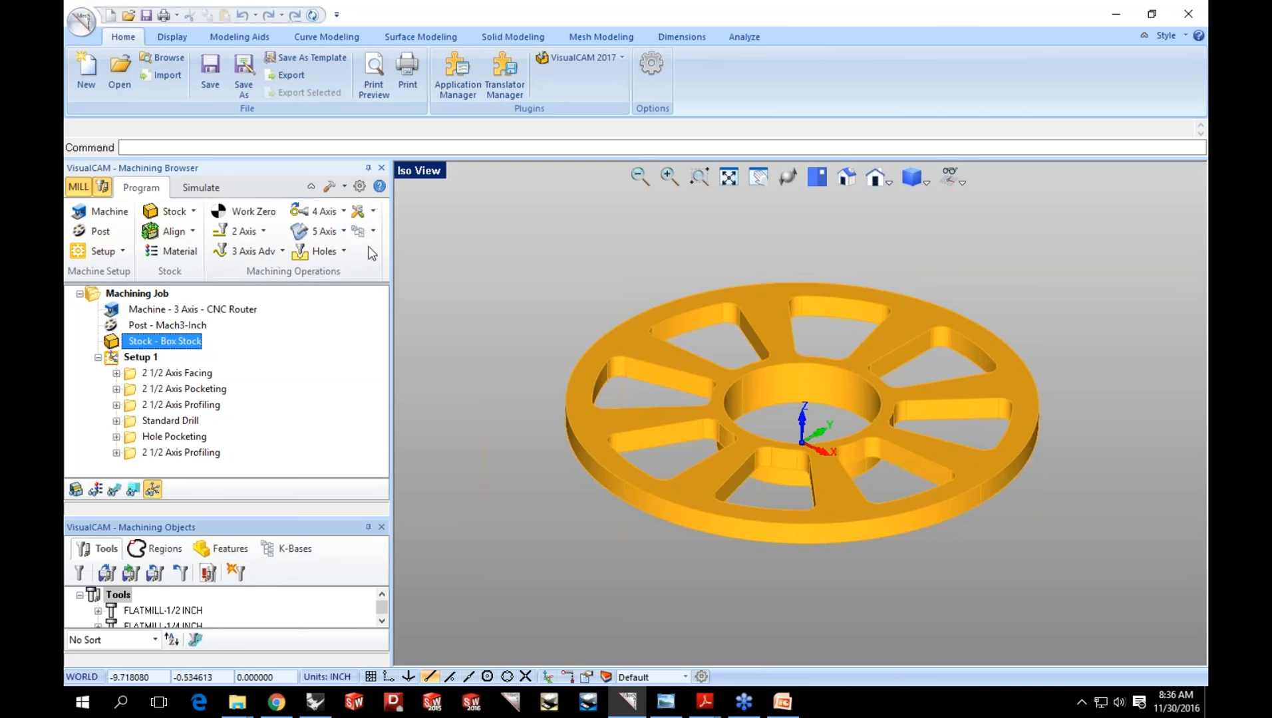
Enable silhouette edges and sharp edges at a 60-degree angle for the stock in the simulation preferences, and show the stock.
left_click(360, 187)
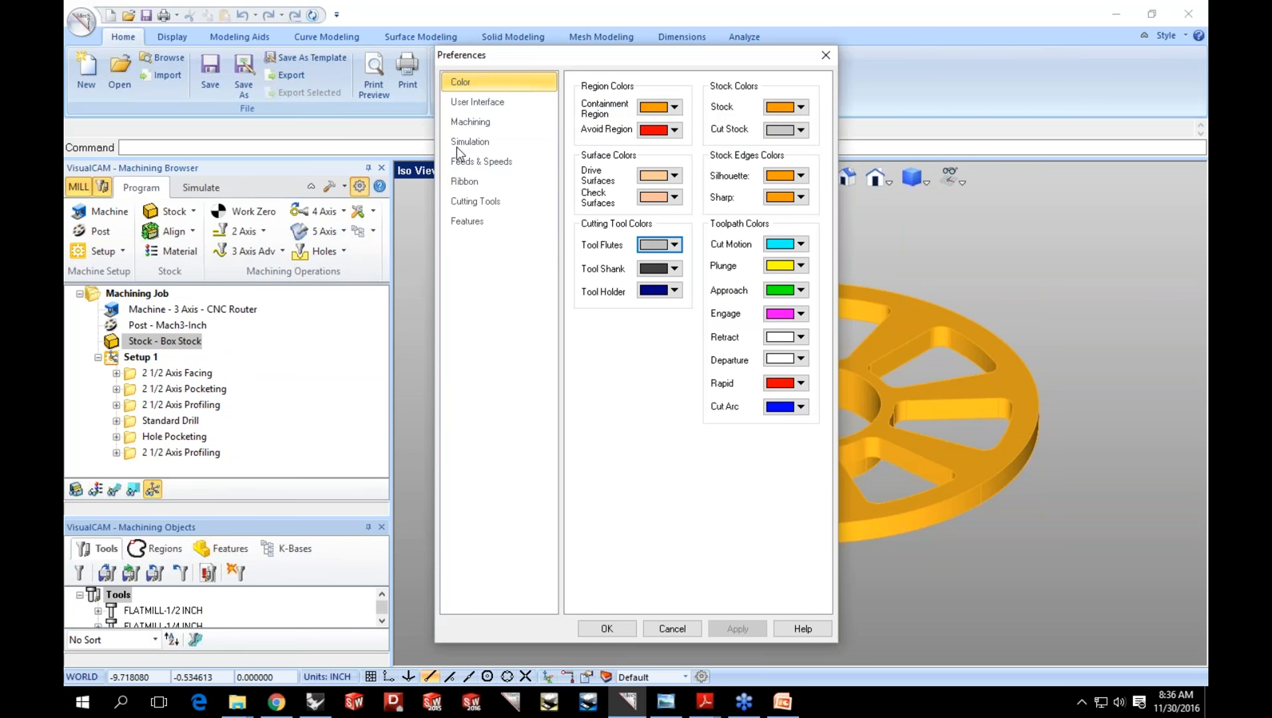
left_click(469, 142)
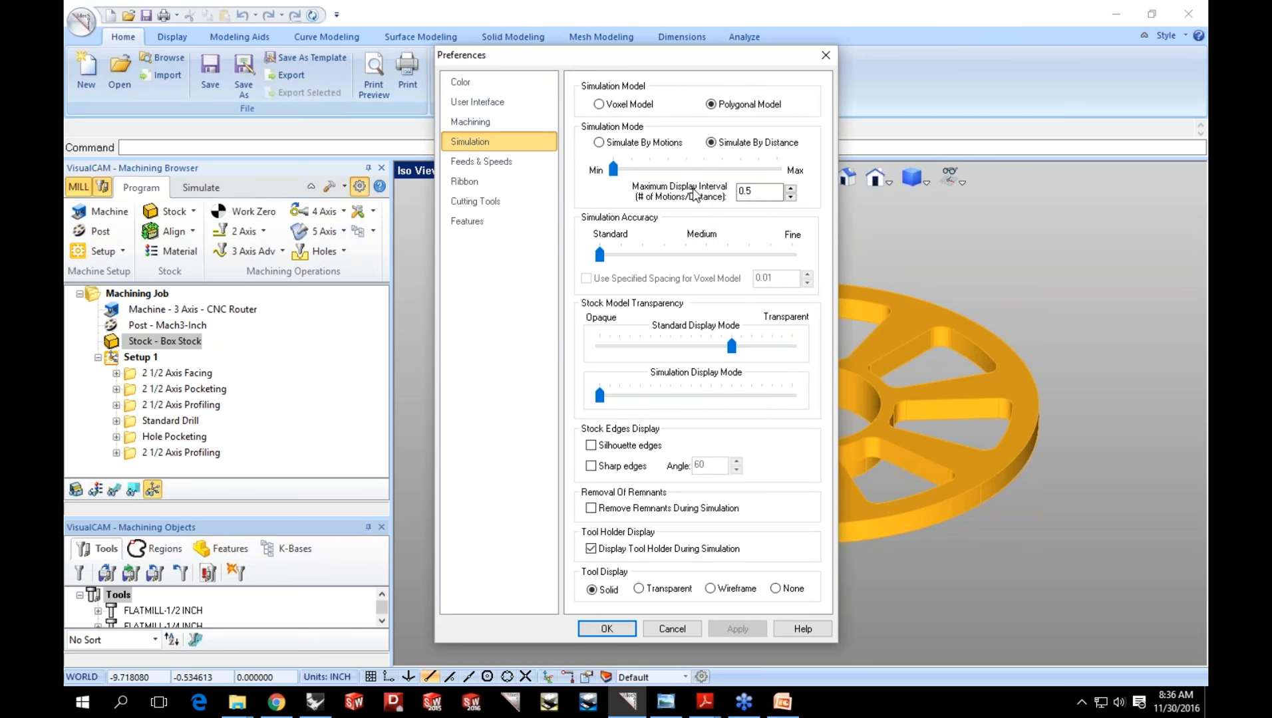
left_click(590, 445)
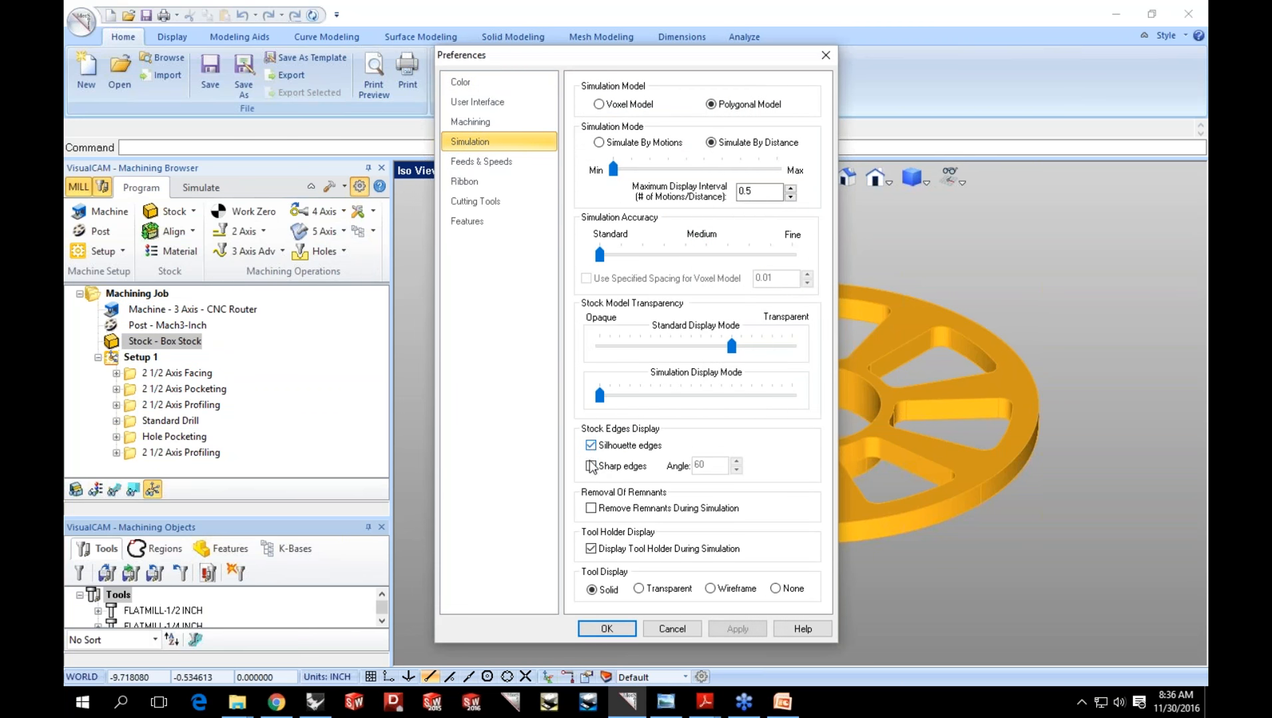
left_click(591, 466)
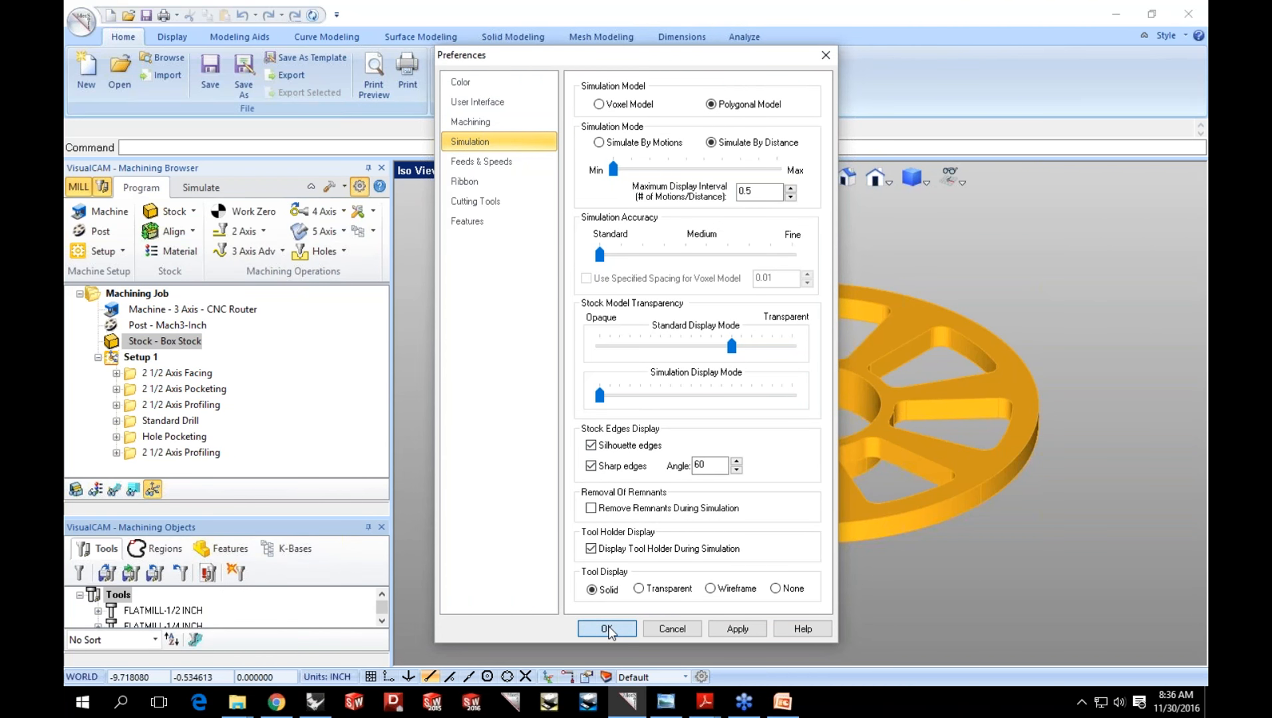
left_click(608, 629)
left_click(76, 490)
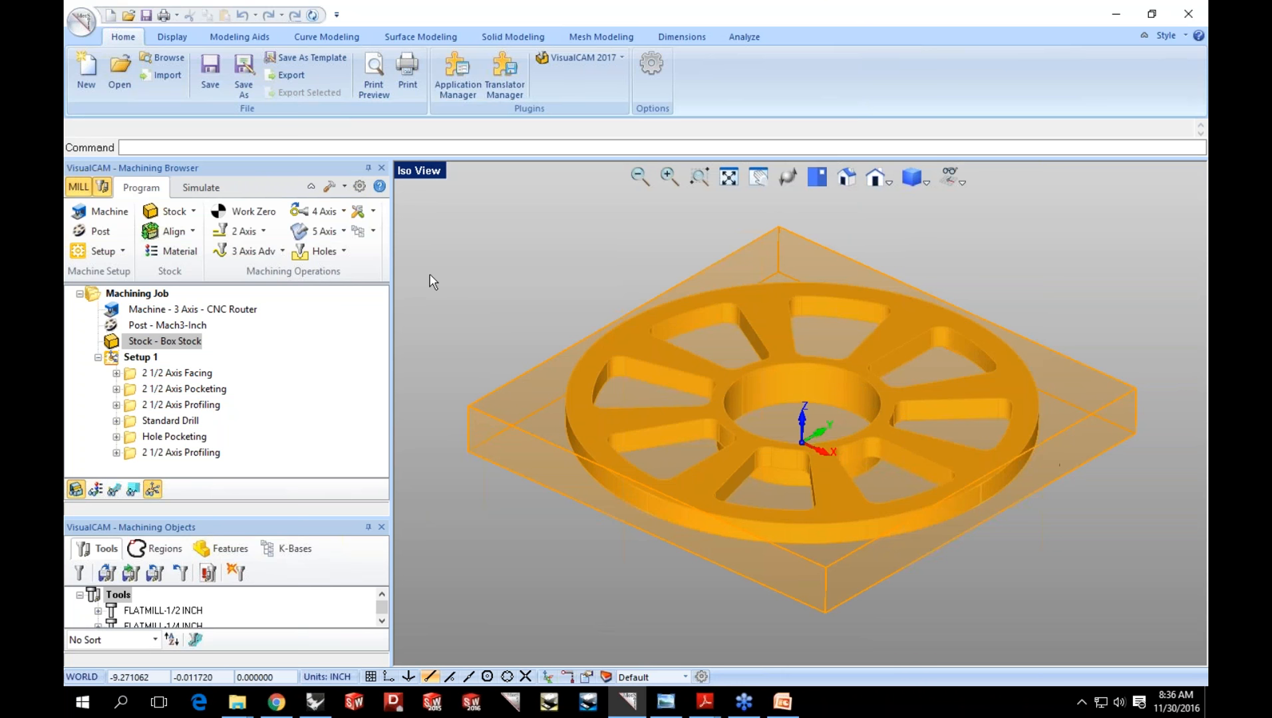
Simulate the operations of Setup 1 on the box stock at a faster playback speed, and pause during the first 2 1/2 Axis Profiling.
left_click(201, 189)
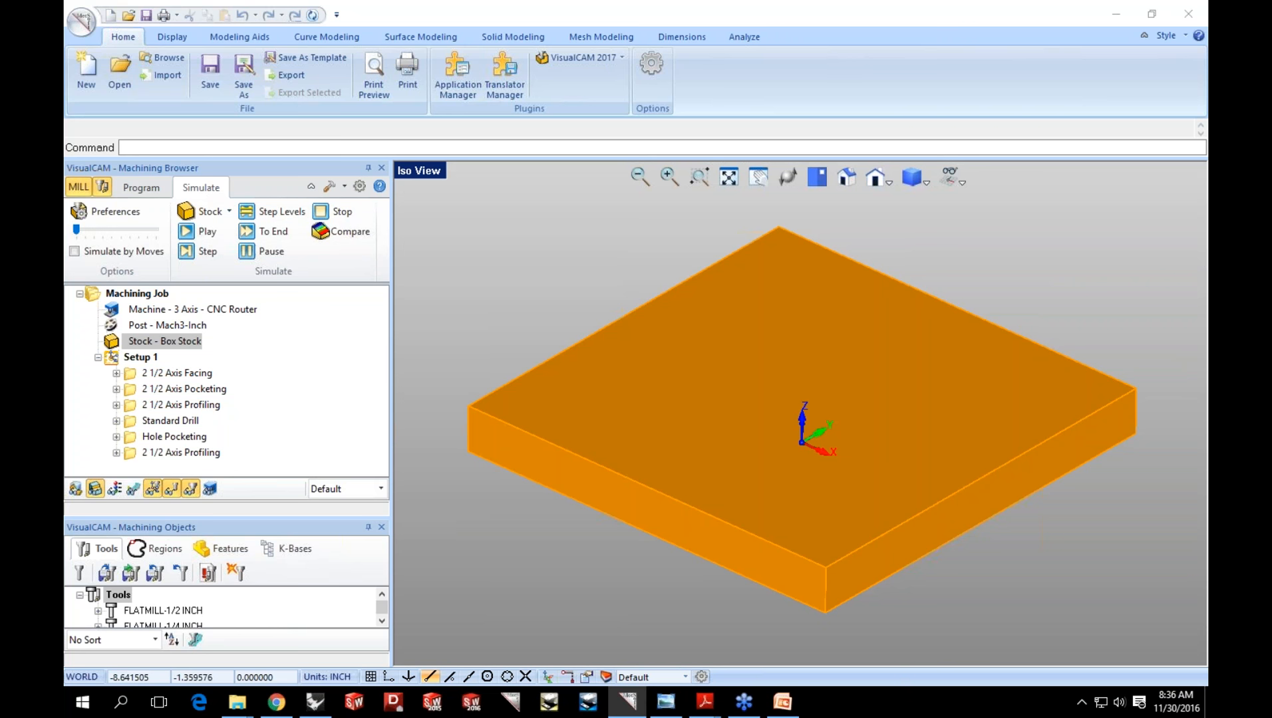
left_click(133, 358)
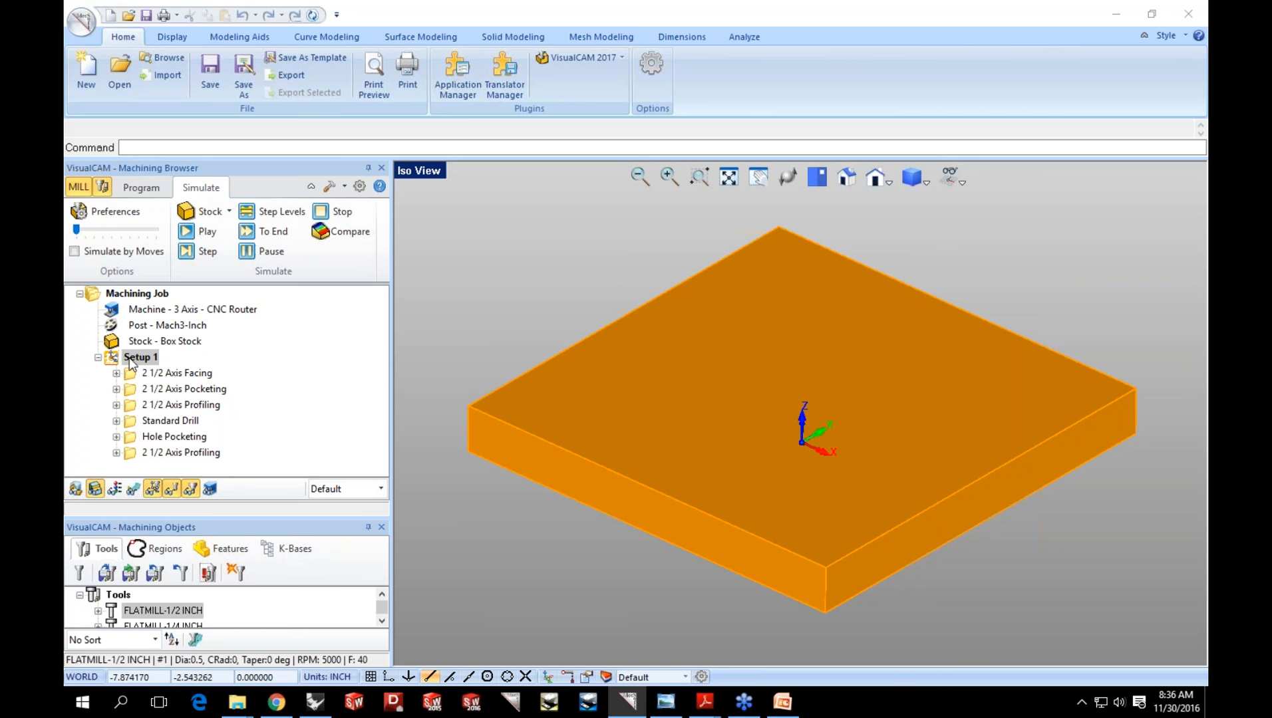
left_click(187, 233)
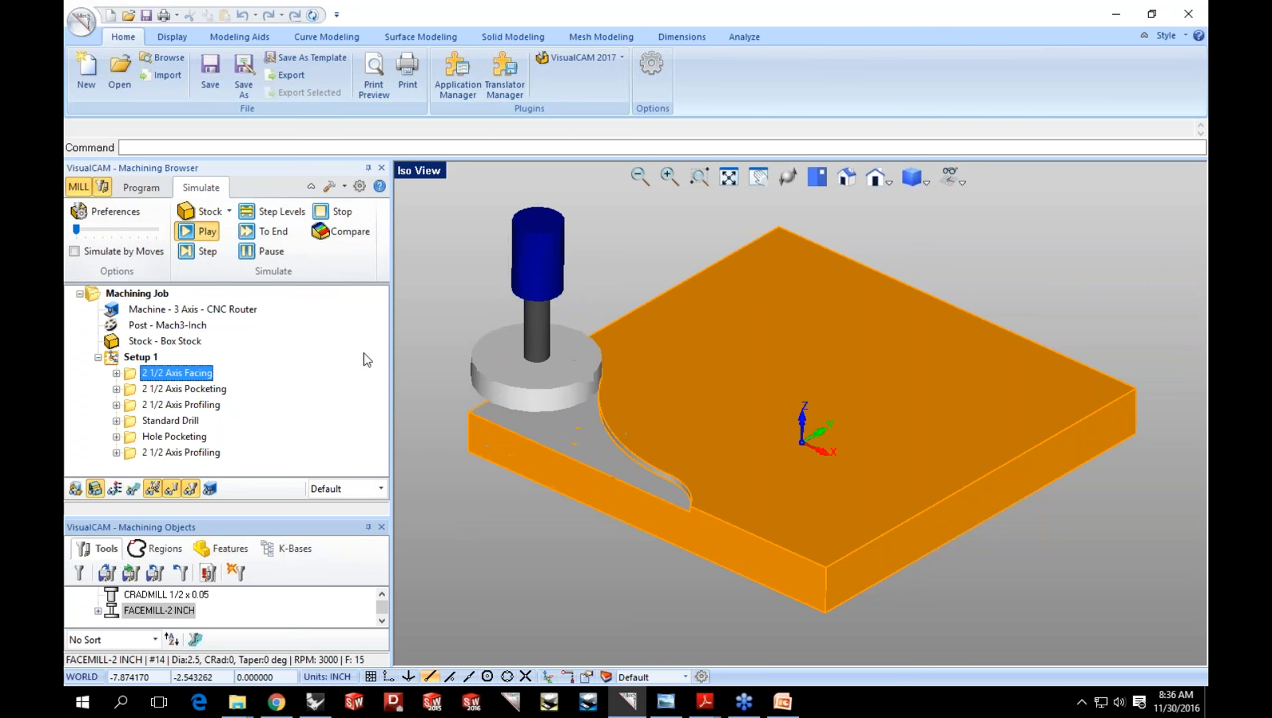
left_click_drag(76, 230, 94, 233)
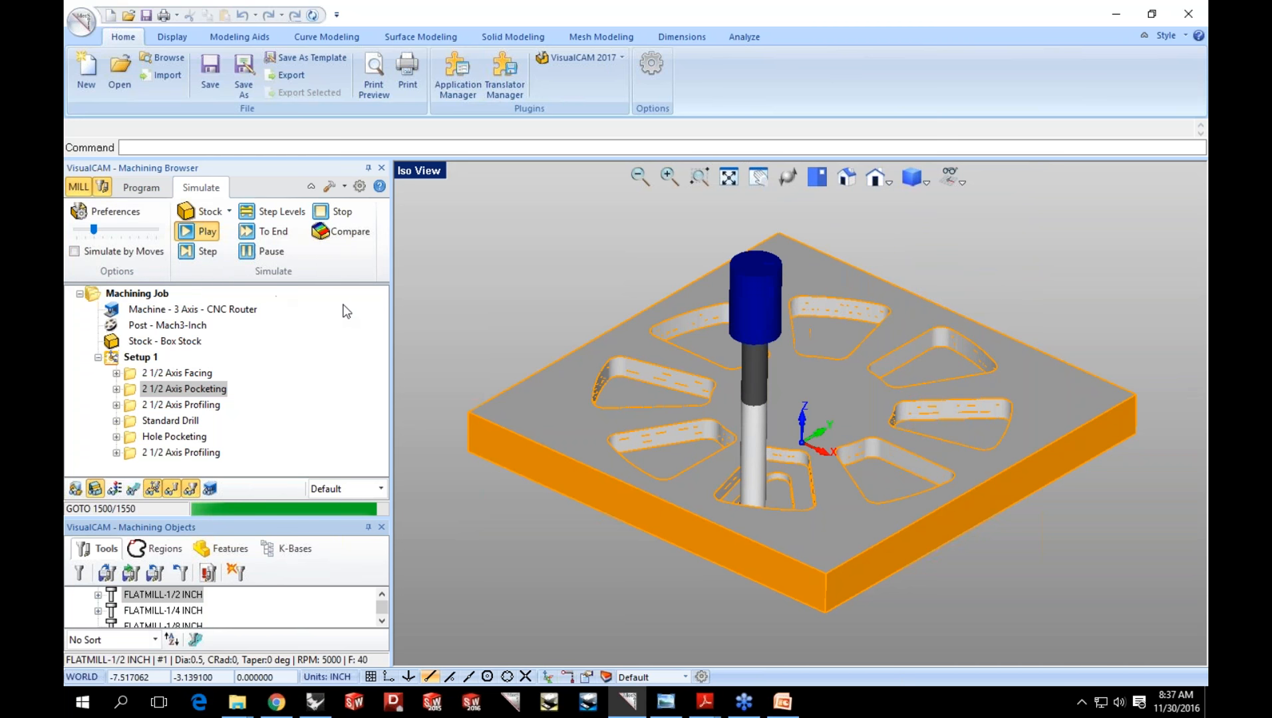
left_click(260, 257)
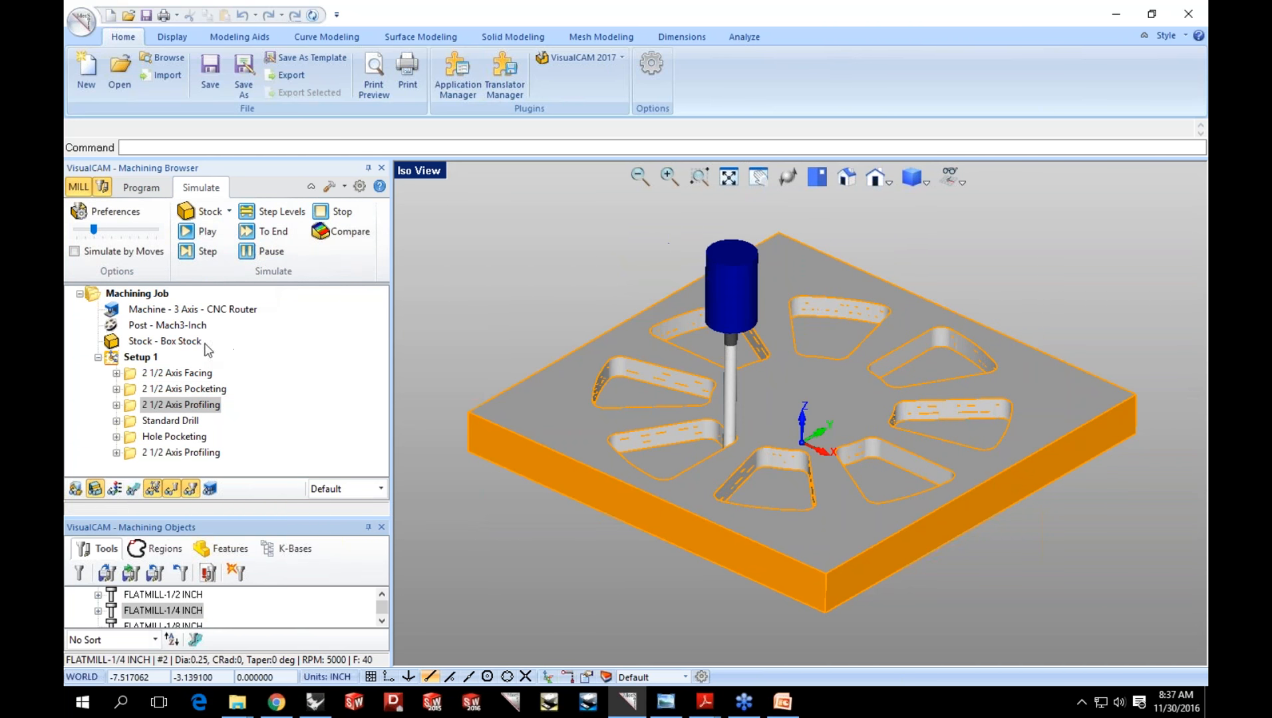
Check the simulation color in the properties of the 2 1/2 Axis Facing and 2 1/2 Axis Pocketing operations without changing them.
left_click(136, 357)
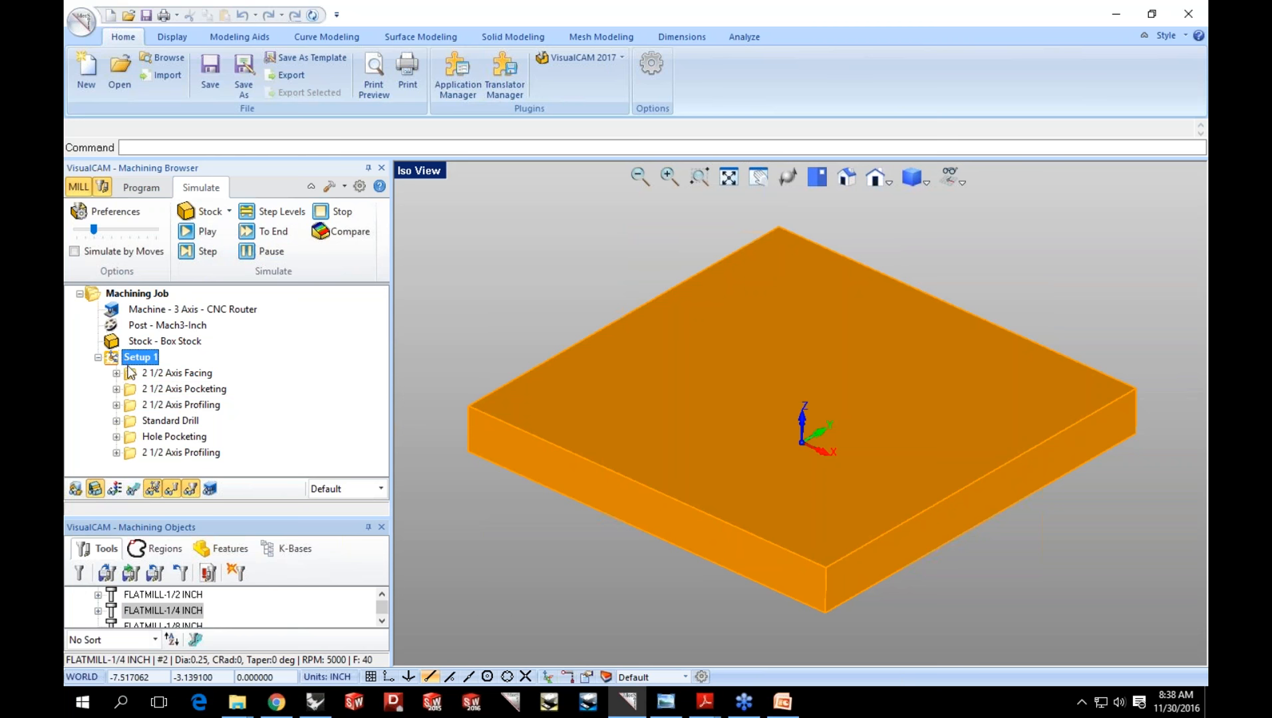
left_click(133, 379)
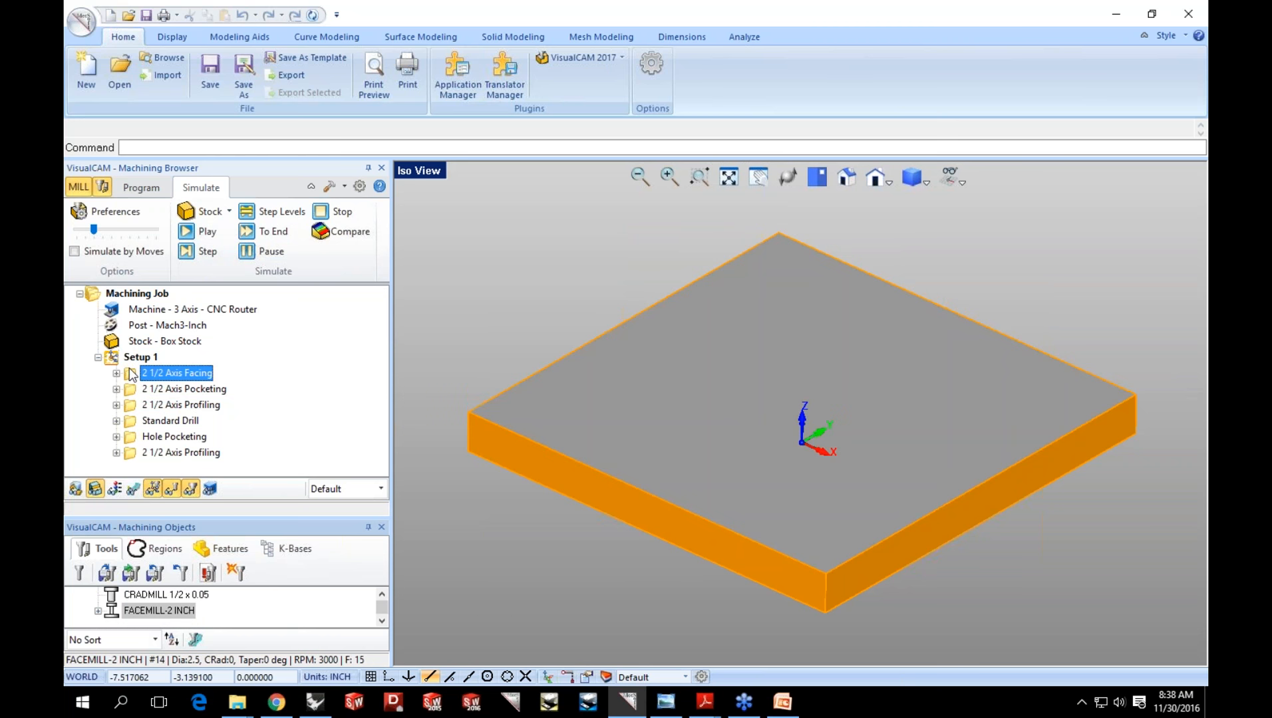
right_click(132, 376)
left_click(166, 648)
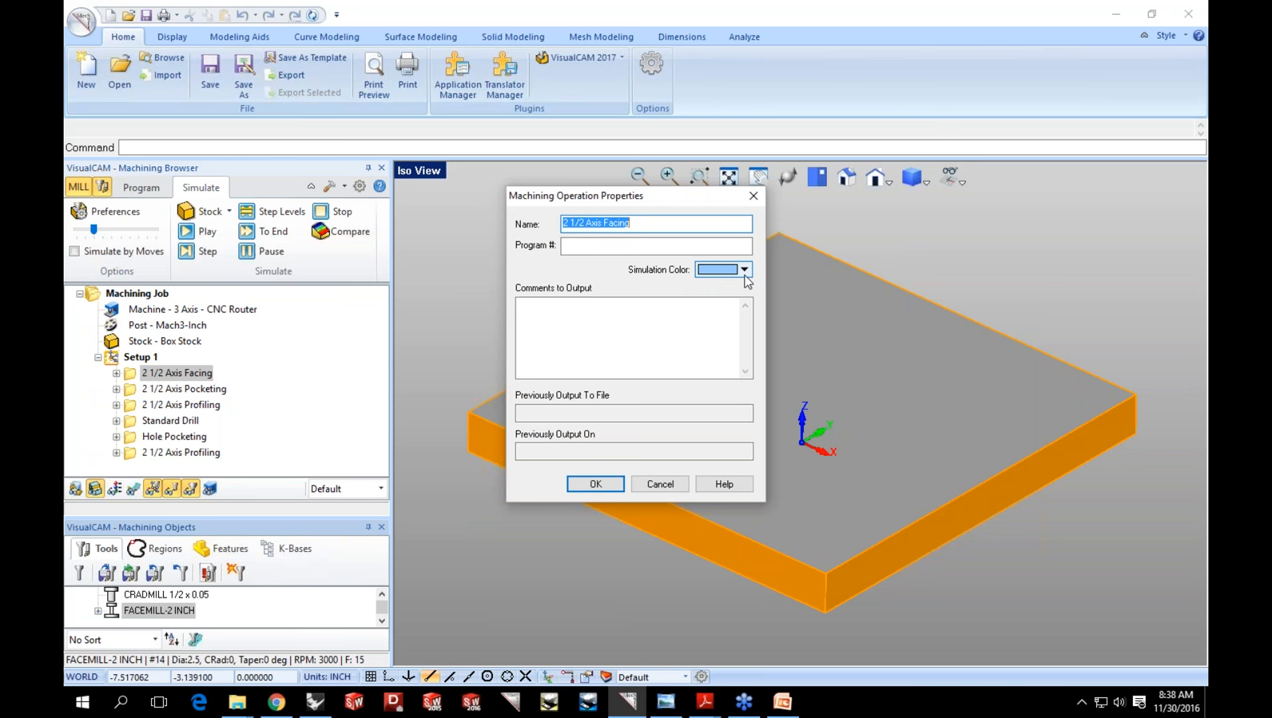
left_click(651, 487)
left_click(203, 389)
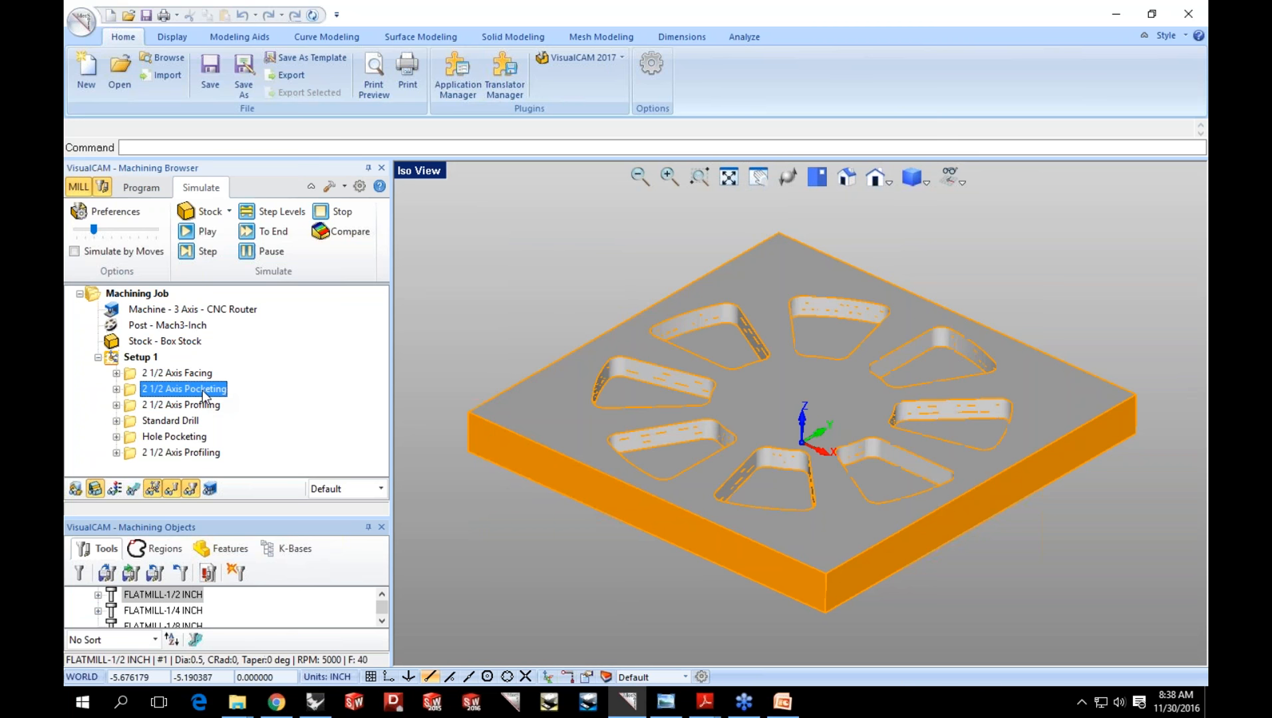
right_click(203, 389)
left_click(227, 376)
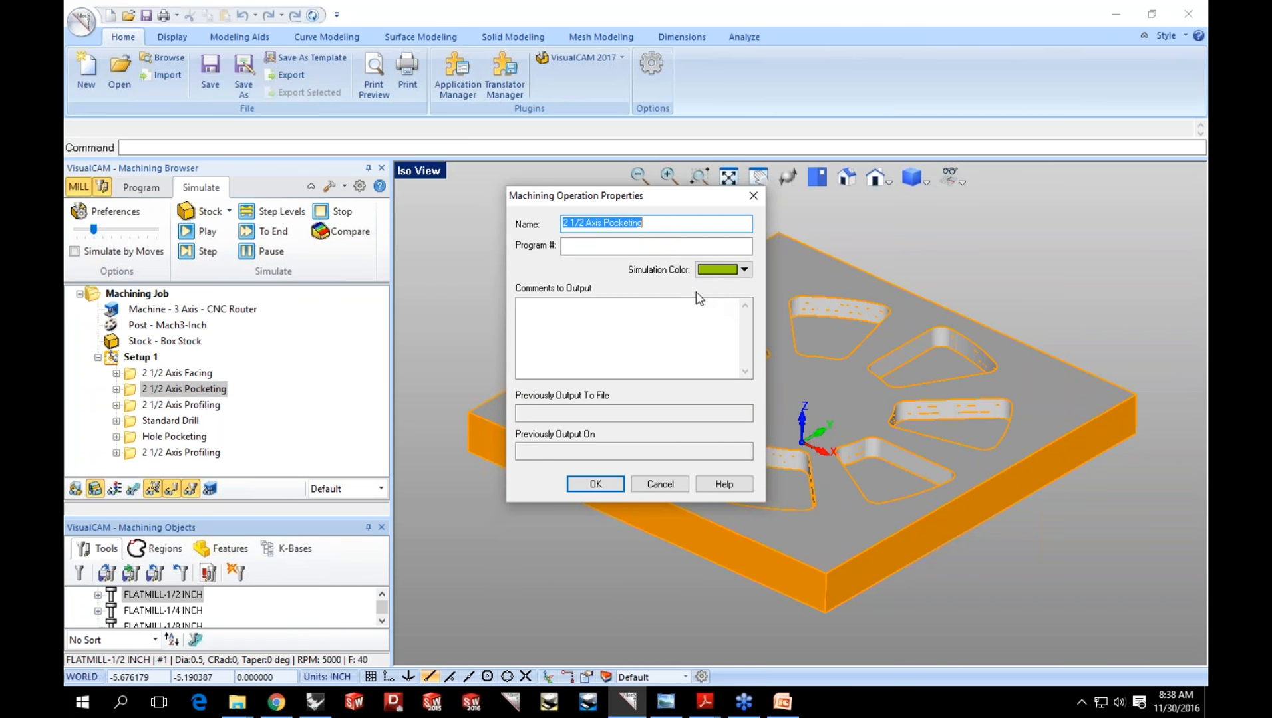
left_click(660, 483)
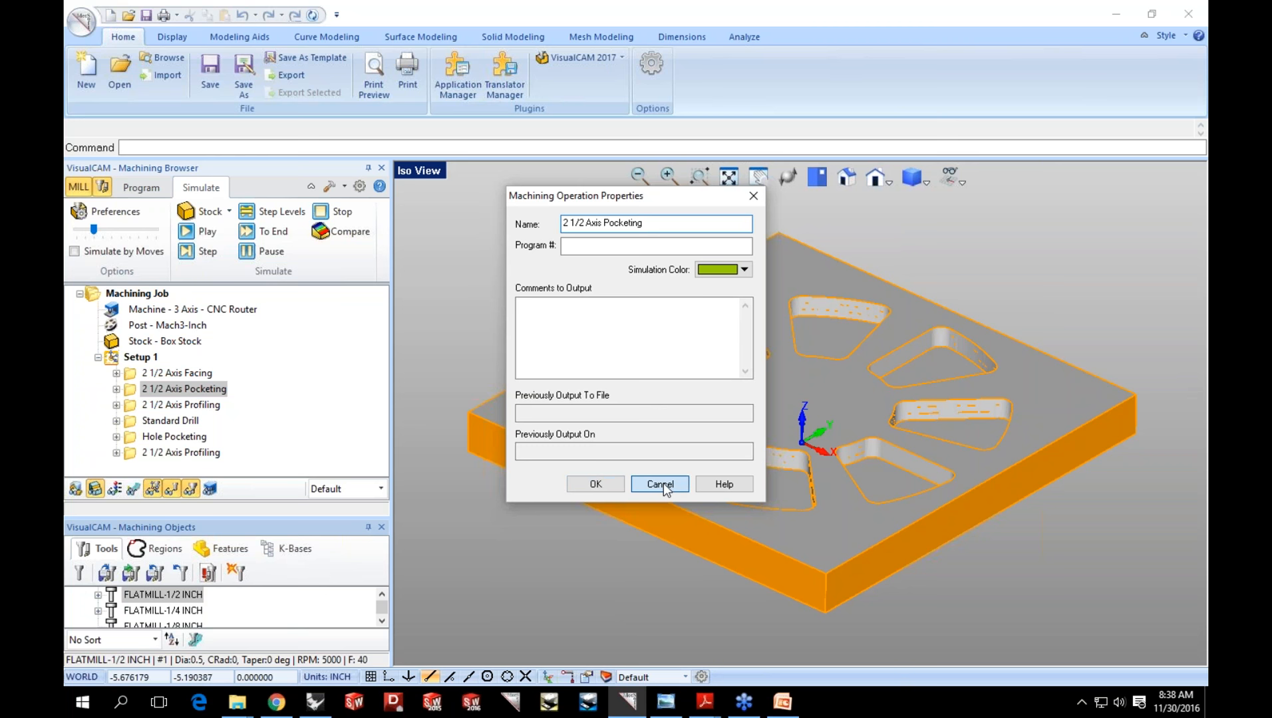
Review the available simulation coloring modes and the cut material color setting of the FLATMILL-1/2 INCH tool.
left_click(151, 357)
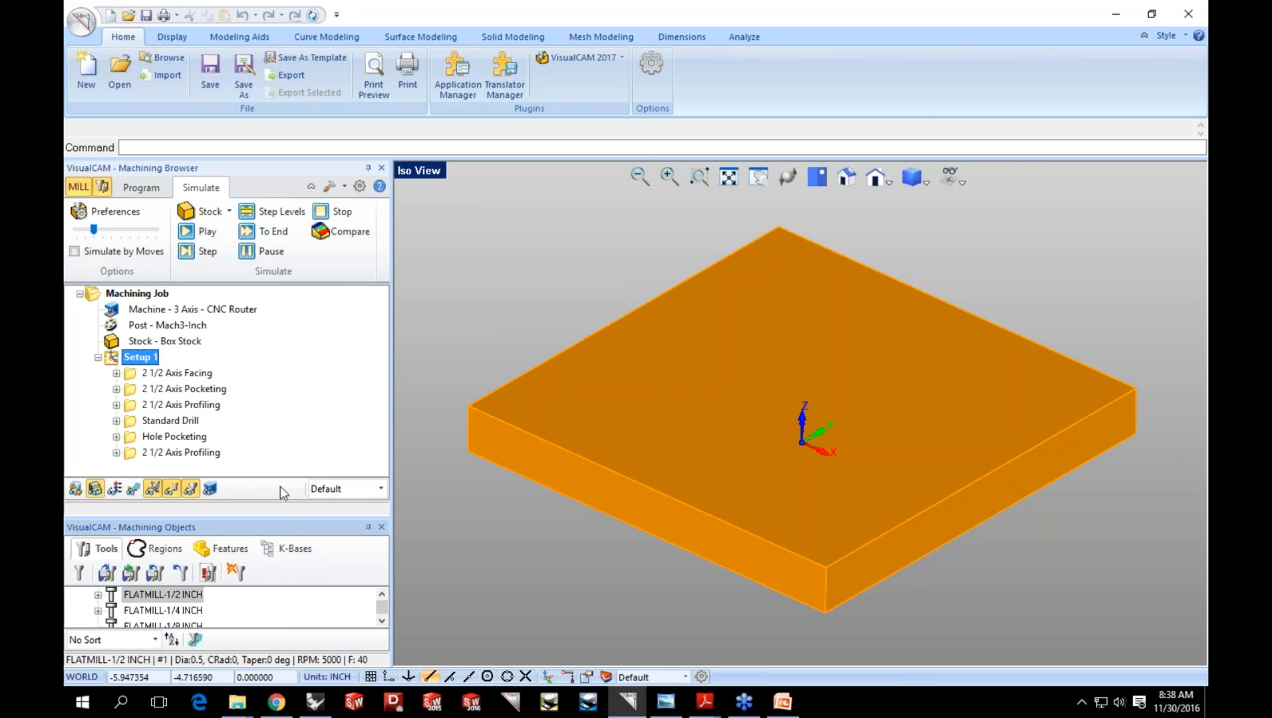
left_click(381, 490)
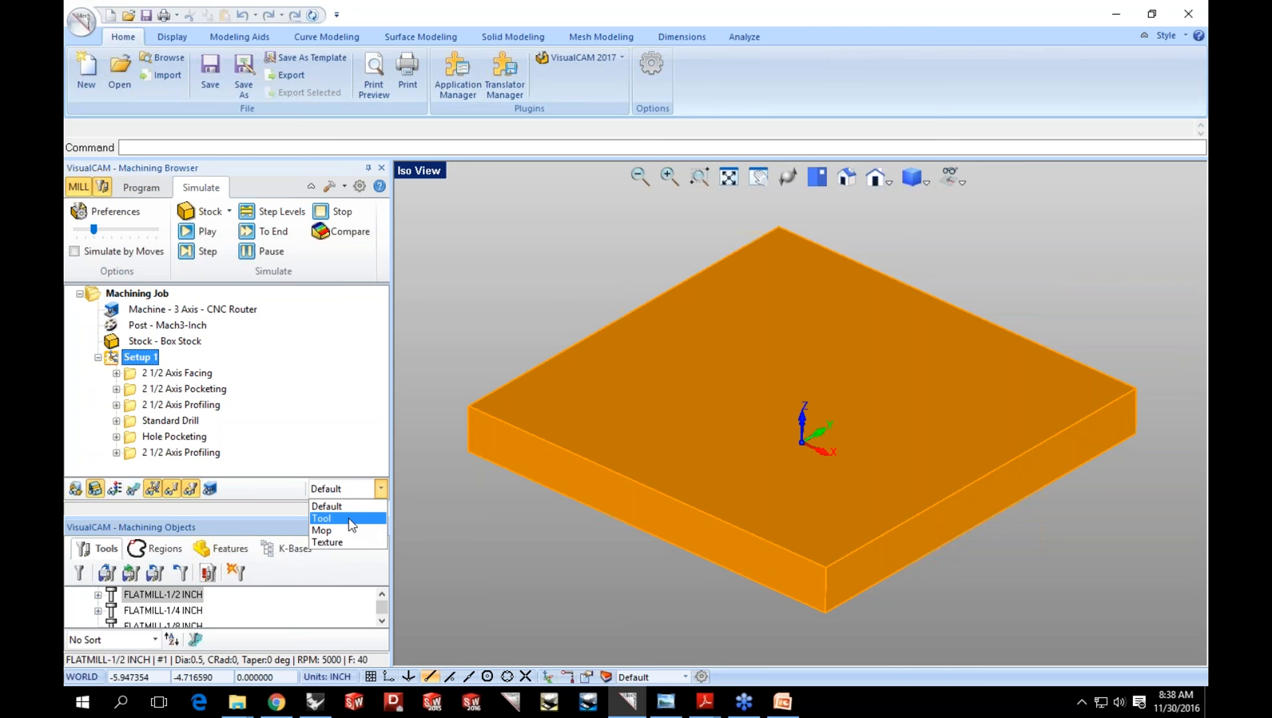
left_click(377, 489)
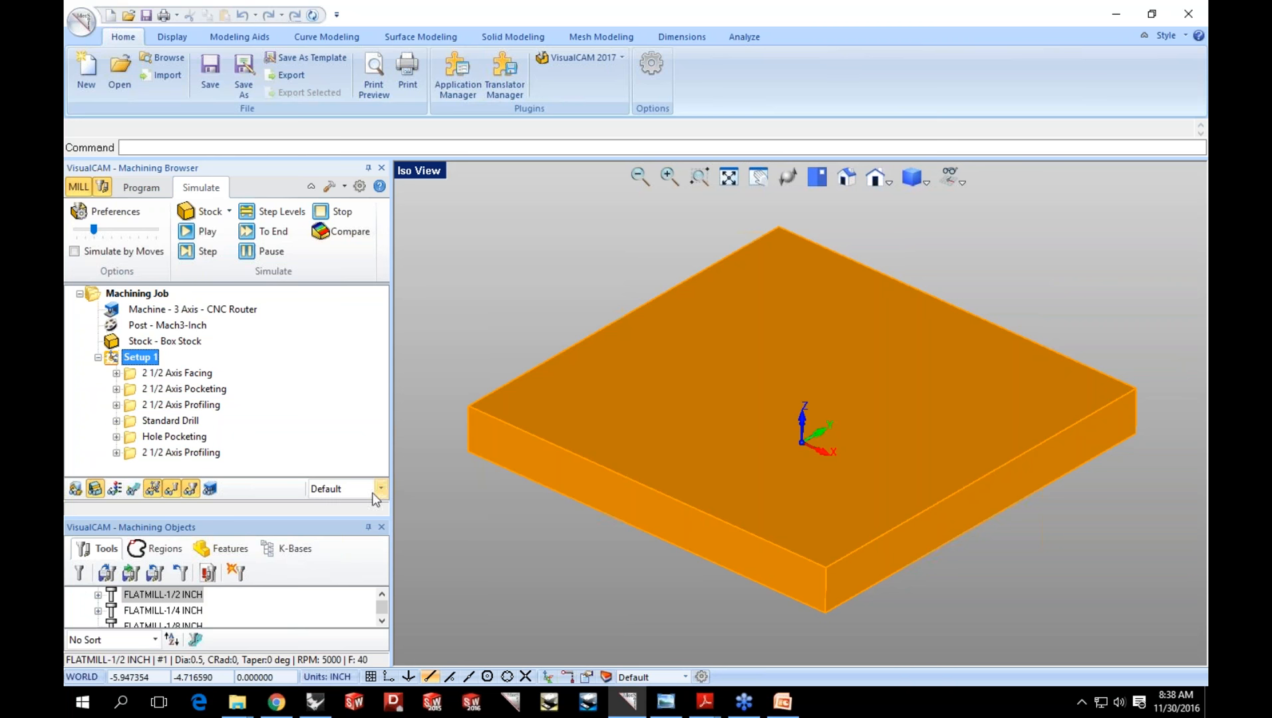
double_click(115, 599)
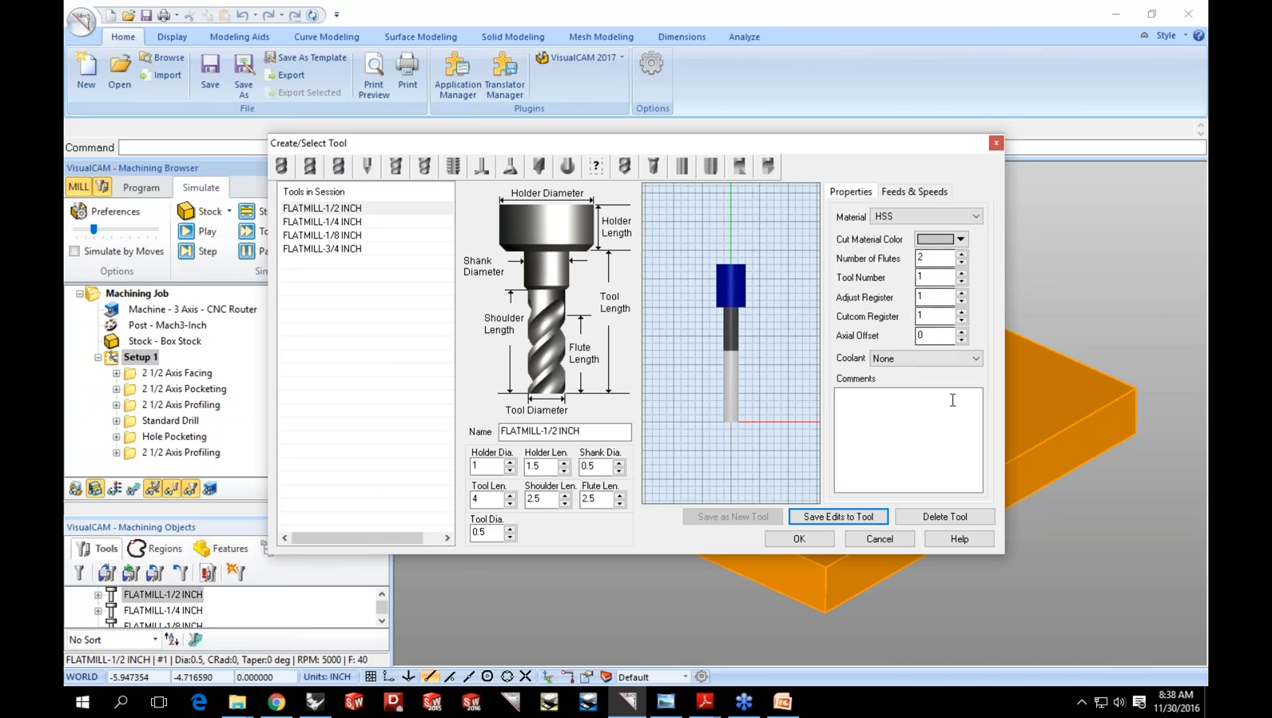
left_click(879, 539)
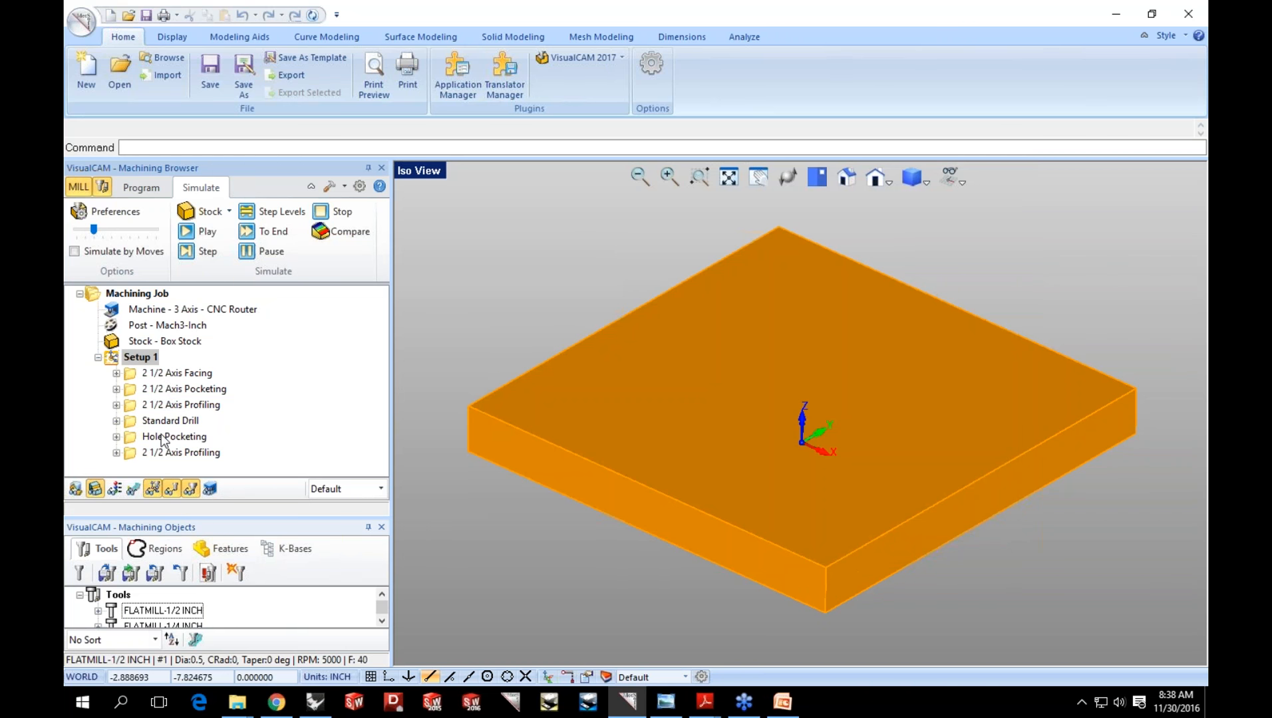
Set the simulation coloring to Mop and simulate all of Setup 1, raising the playback speed for subsequent runs.
left_click(378, 490)
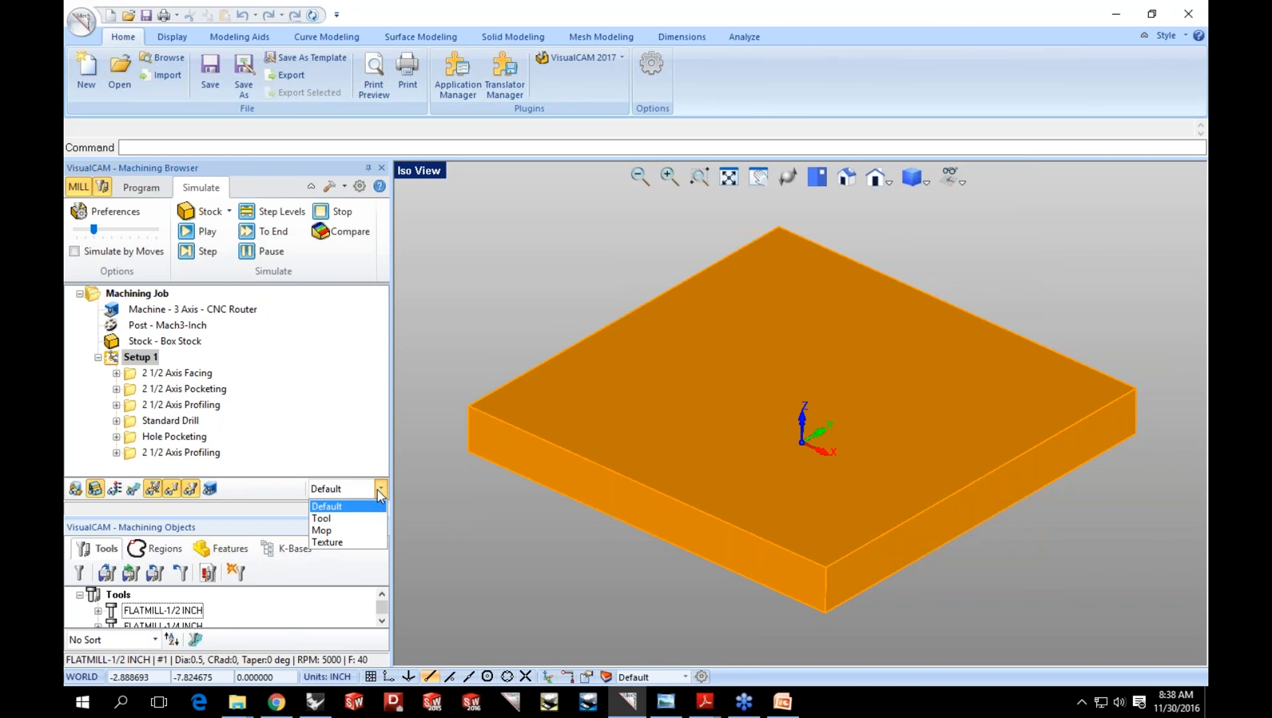
left_click(359, 532)
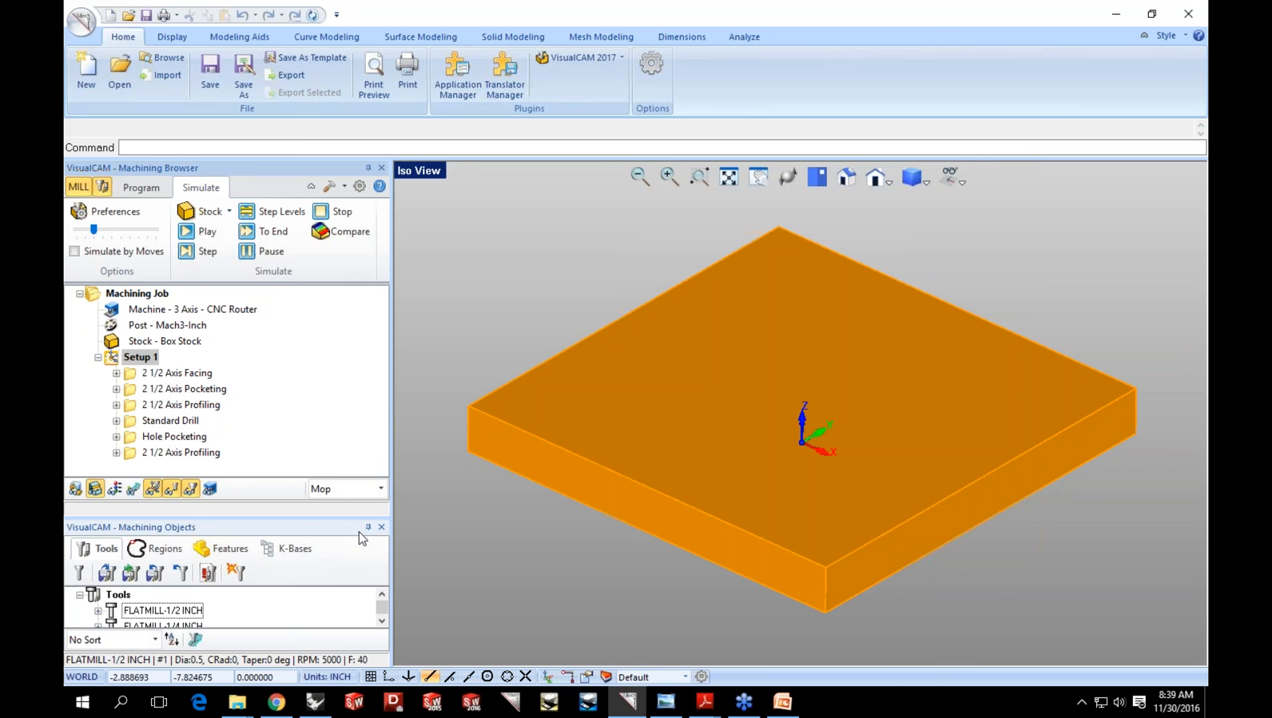
left_click(115, 364)
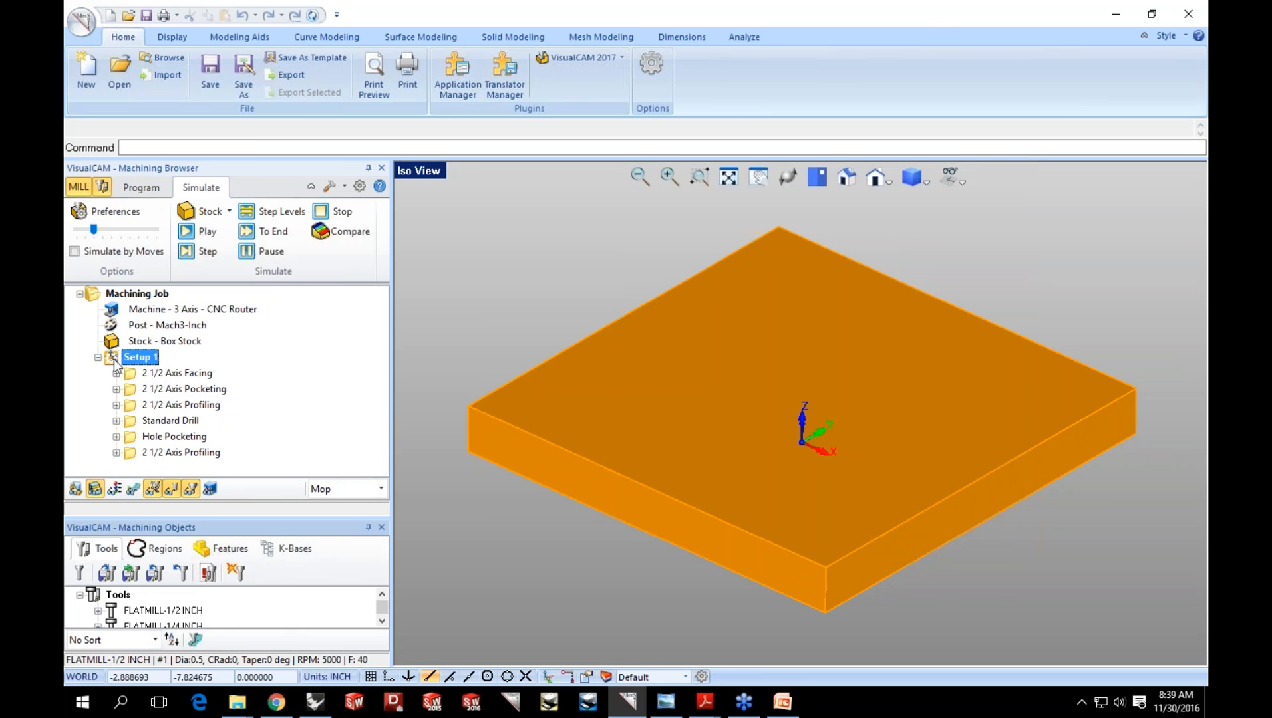
left_click(198, 231)
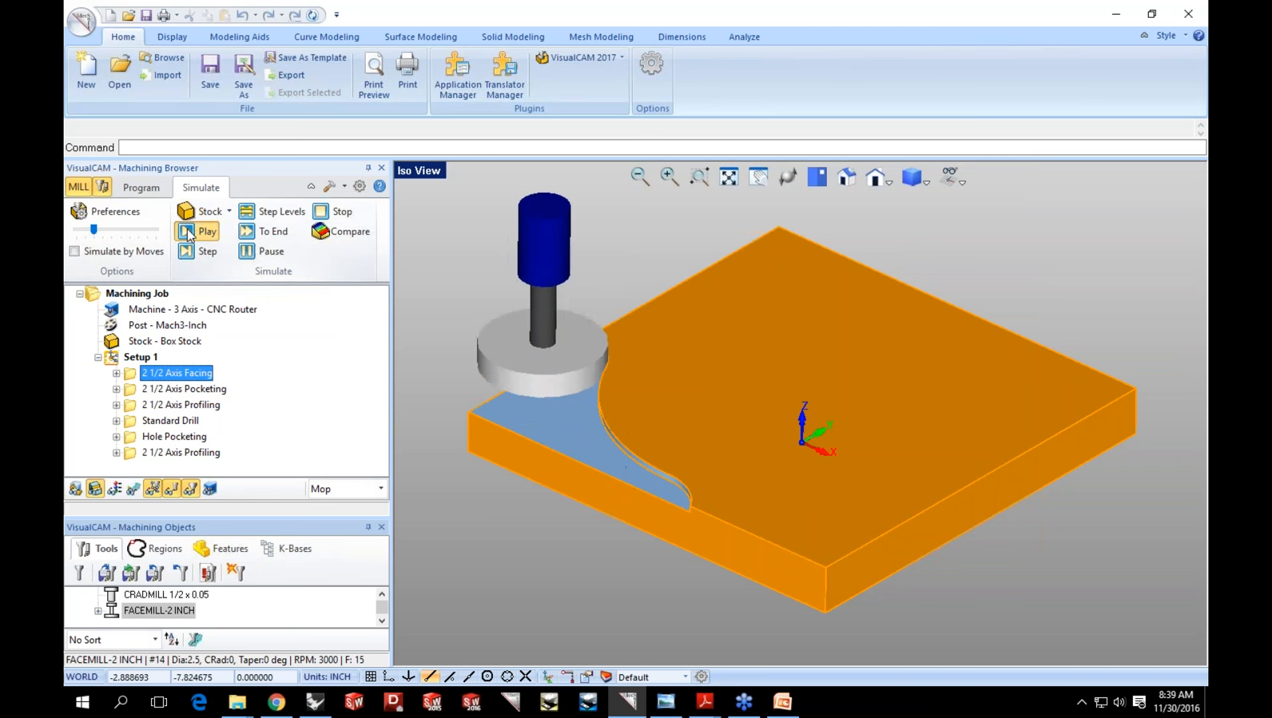
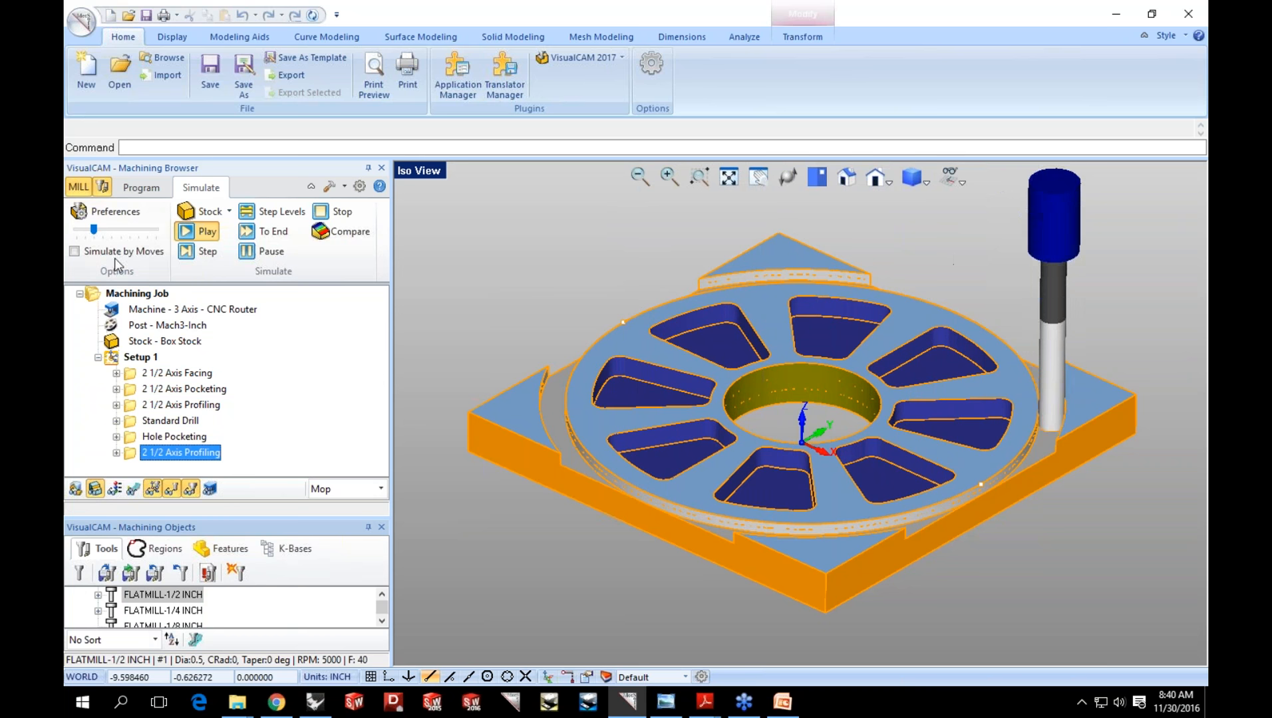
left_click_drag(92, 229, 107, 236)
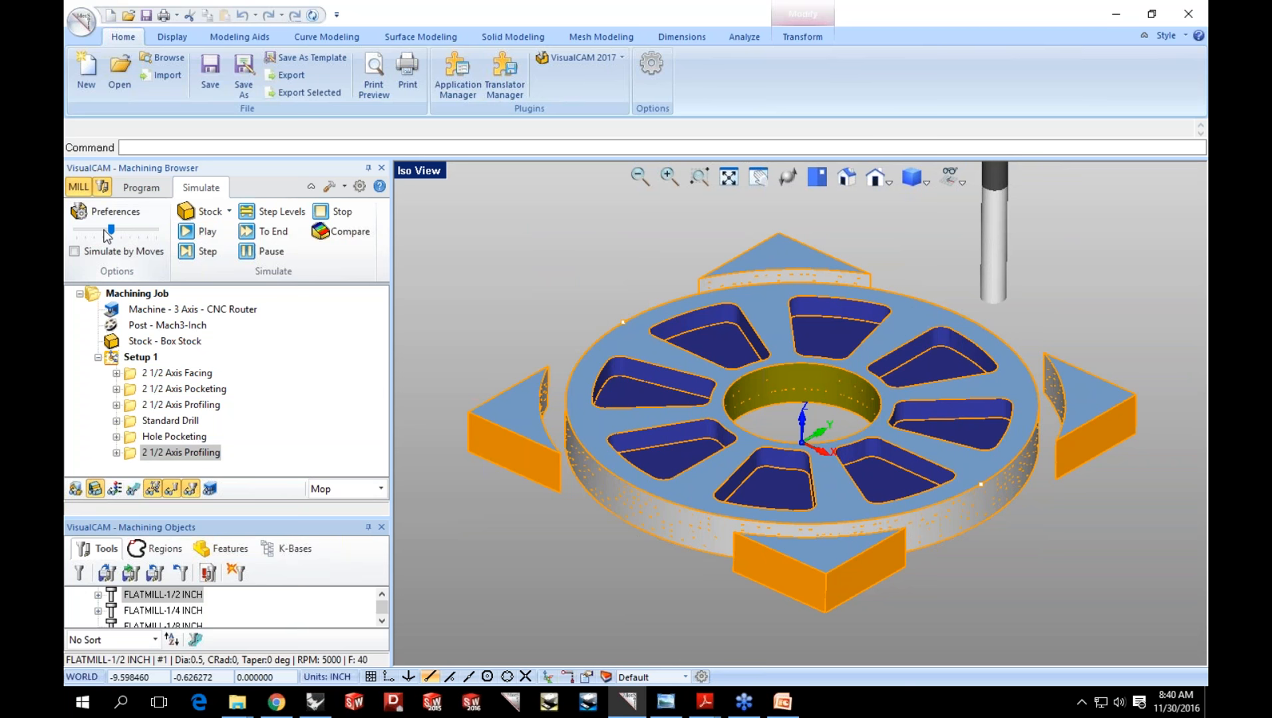
Inspect the cut wheel and its corner remnants, and enable Remove Remnants During Simulation in the simulation preferences.
mouse_move(737, 389)
middle_mouse_down()
mouse_move(728, 405)
mouse_move(716, 397)
middle_mouse_up()
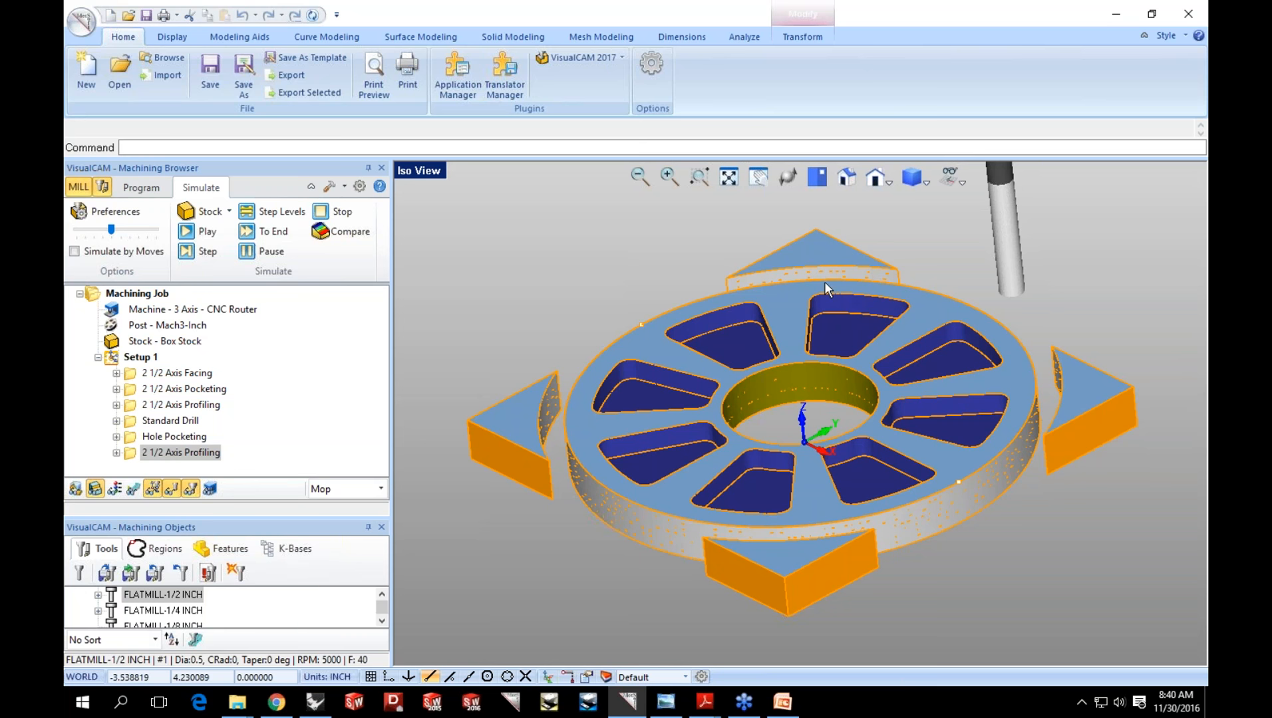
mouse_move(785, 386)
middle_mouse_down()
mouse_move(788, 428)
mouse_move(791, 390)
middle_mouse_up()
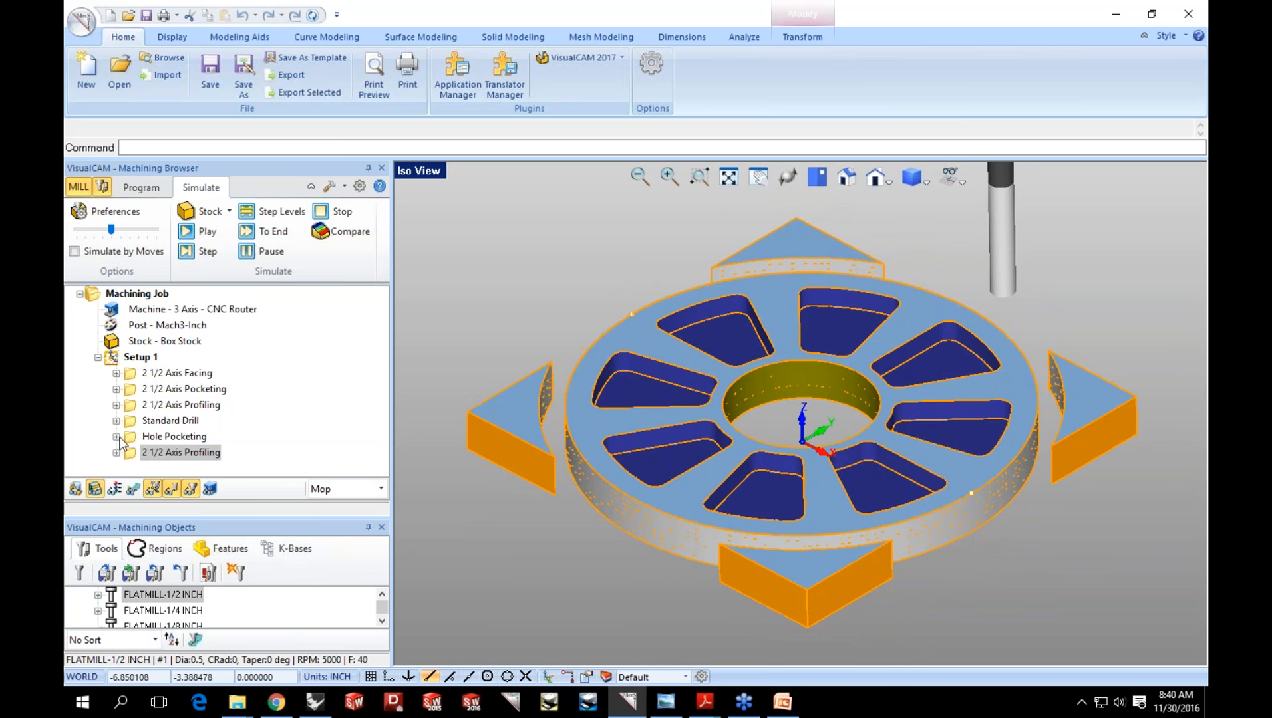
left_click(115, 212)
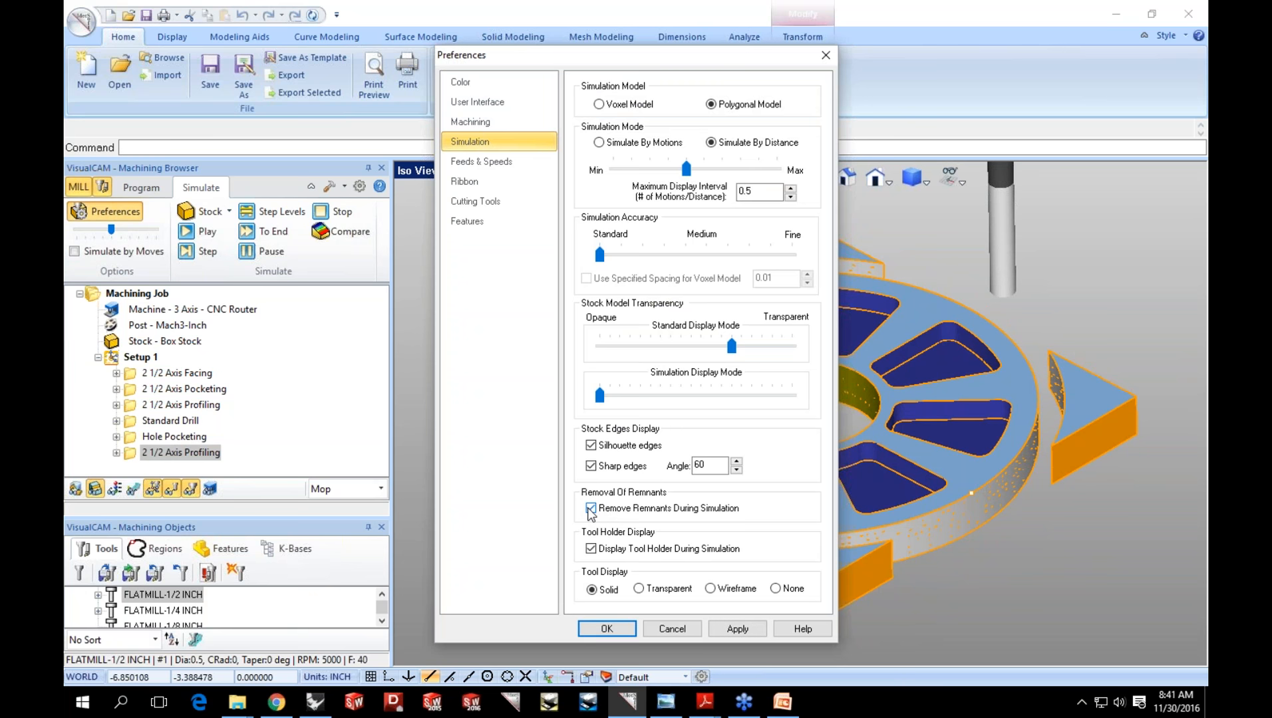
left_click(606, 629)
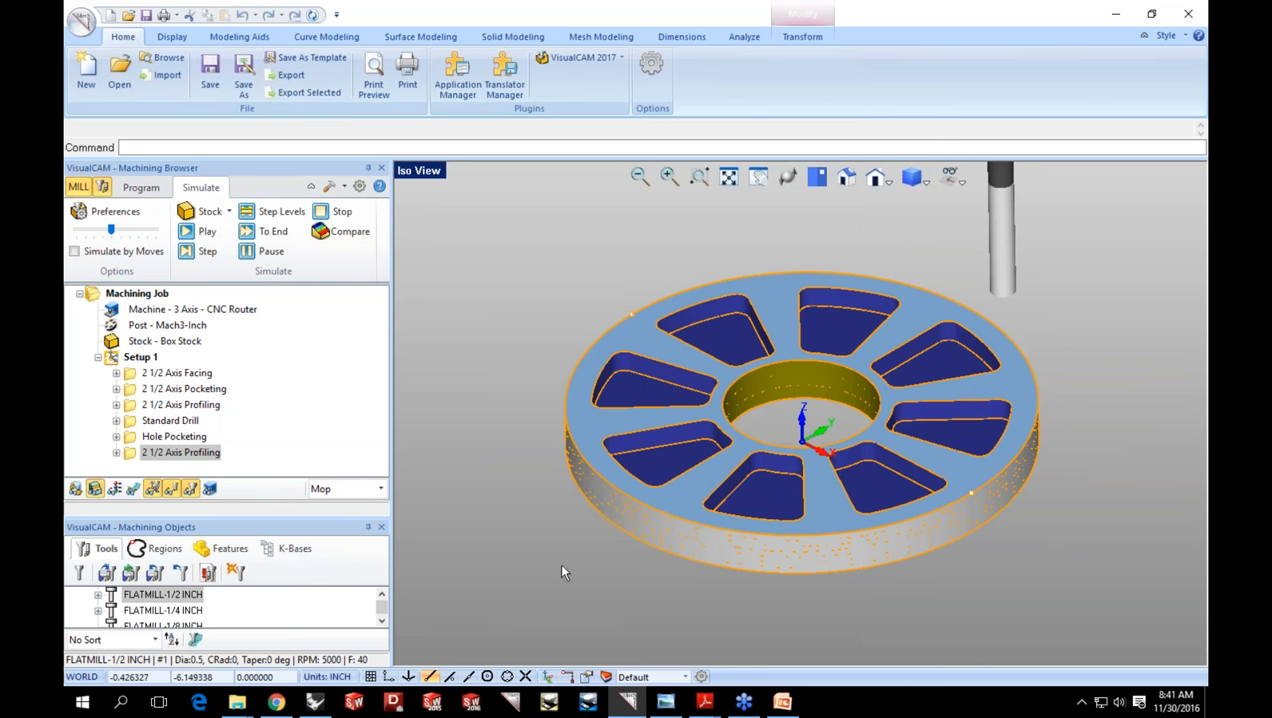
Compare the simulated stock after Hole Pocketing and after the final 2 1/2 Axis Profiling, and inspect the wheel.
left_click(199, 231)
left_click(187, 437)
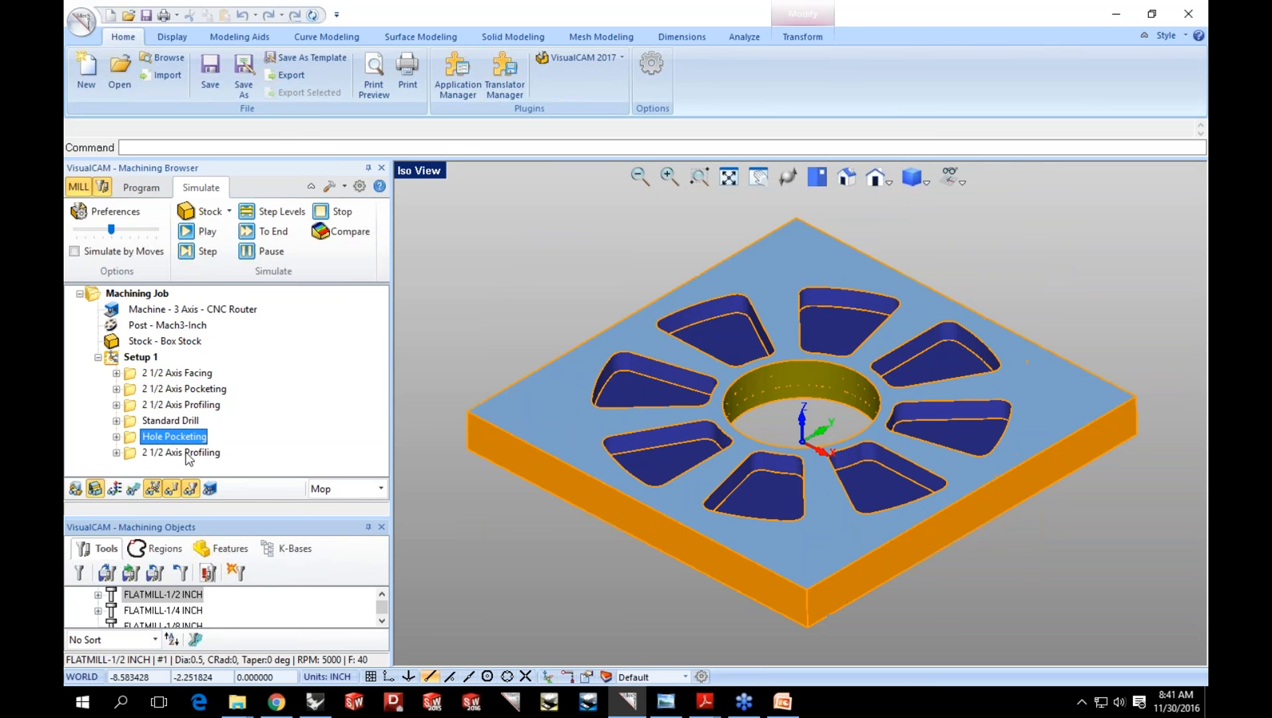
left_click(189, 454)
mouse_move(789, 417)
middle_mouse_down()
mouse_move(791, 436)
mouse_move(790, 419)
middle_mouse_up()
scroll(790, 429, "down", 1)
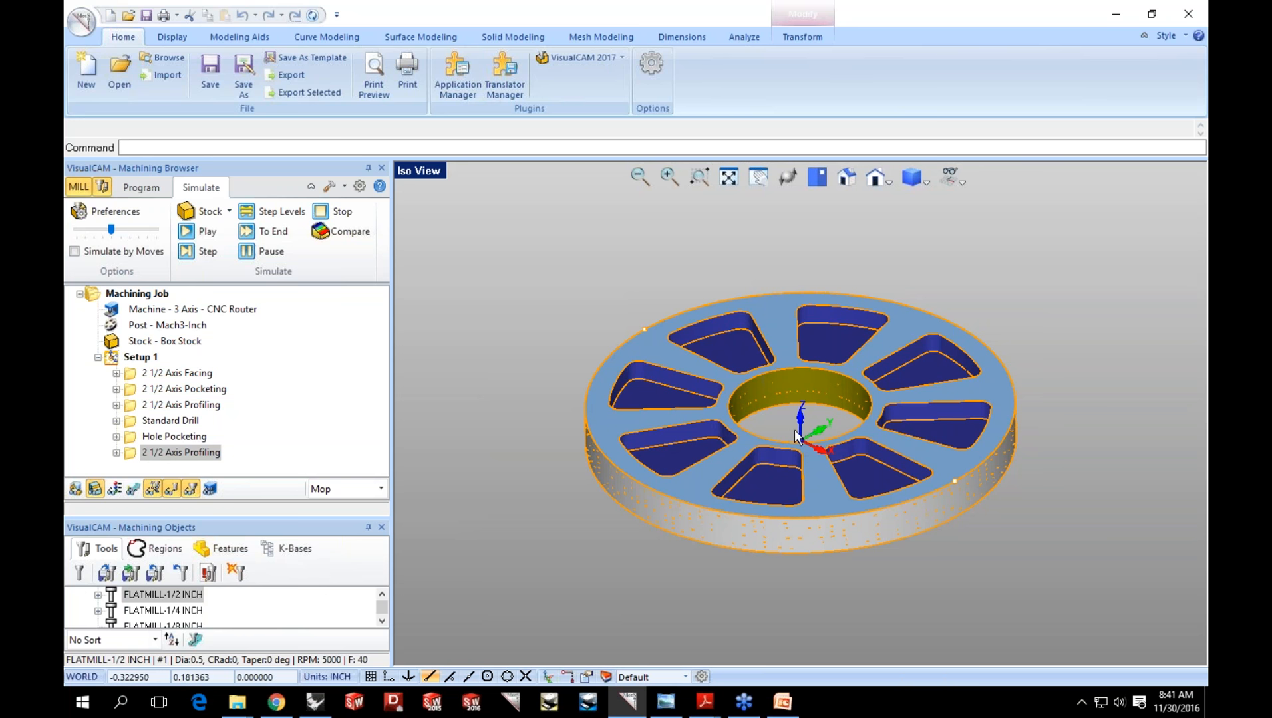
scroll(795, 438, "down", 1)
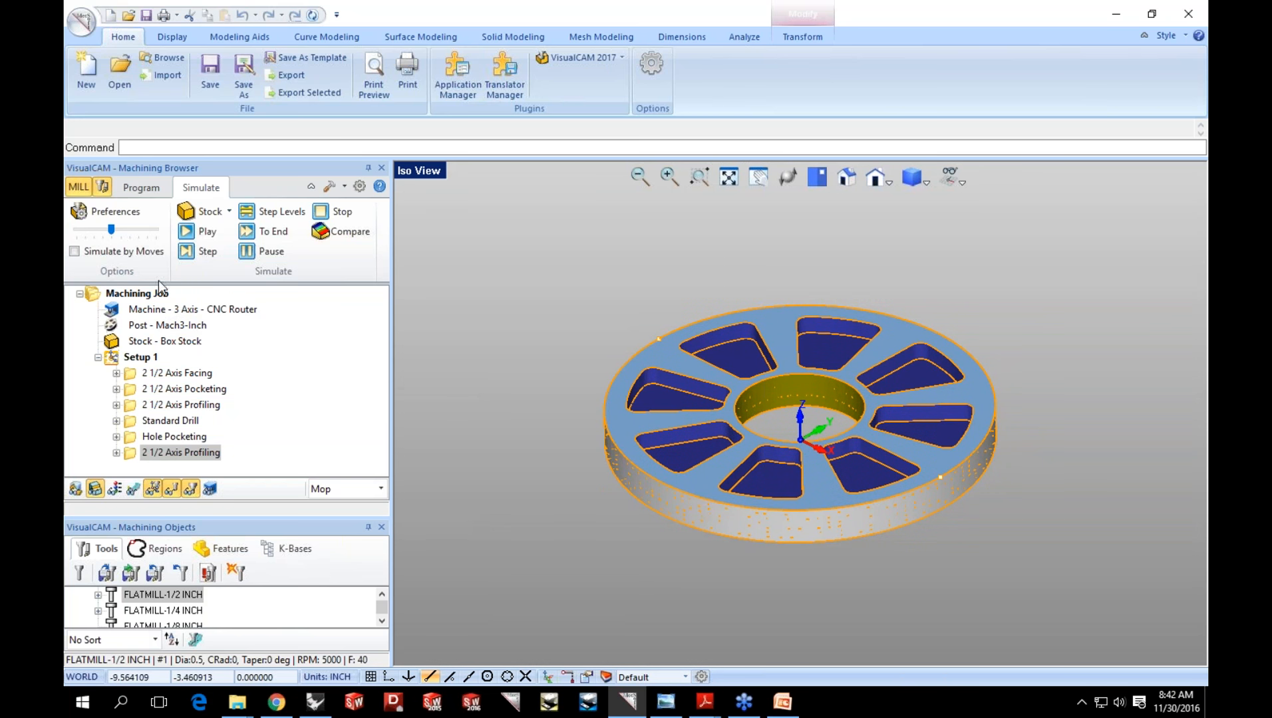
Review the available machine tool definitions in the machine setup and load the CNC Router.
left_click(145, 190)
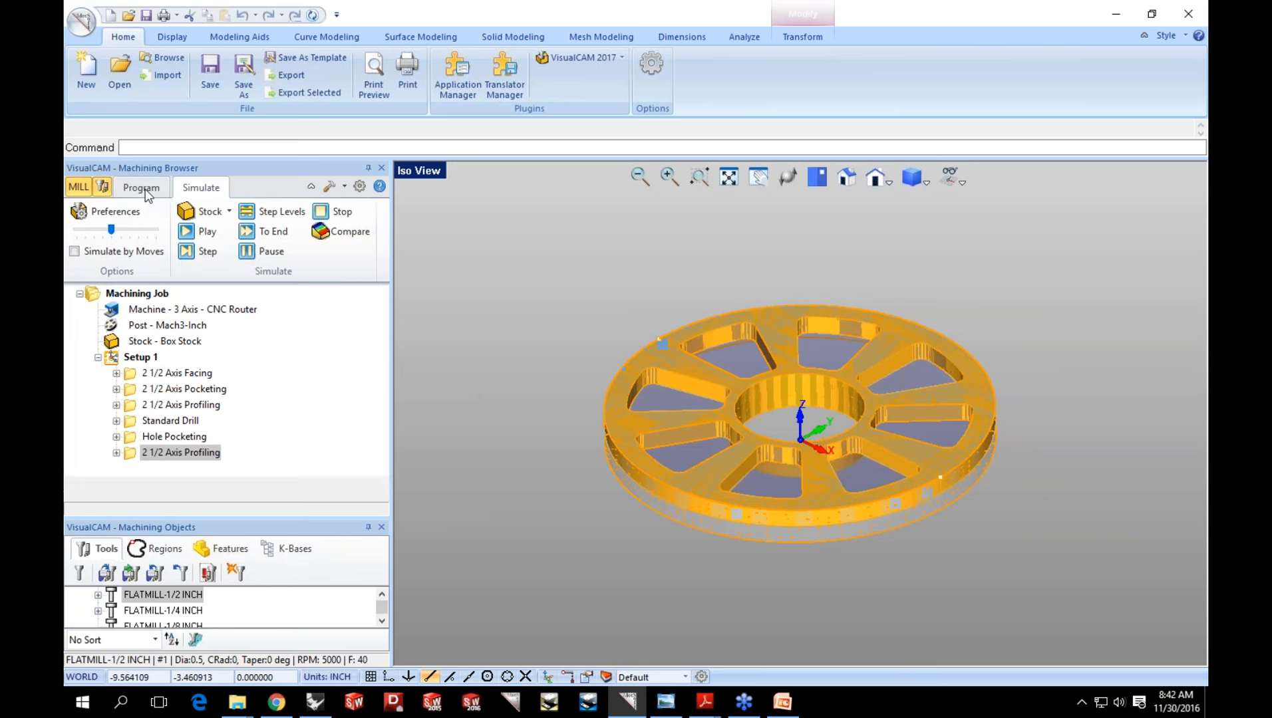
double_click(150, 310)
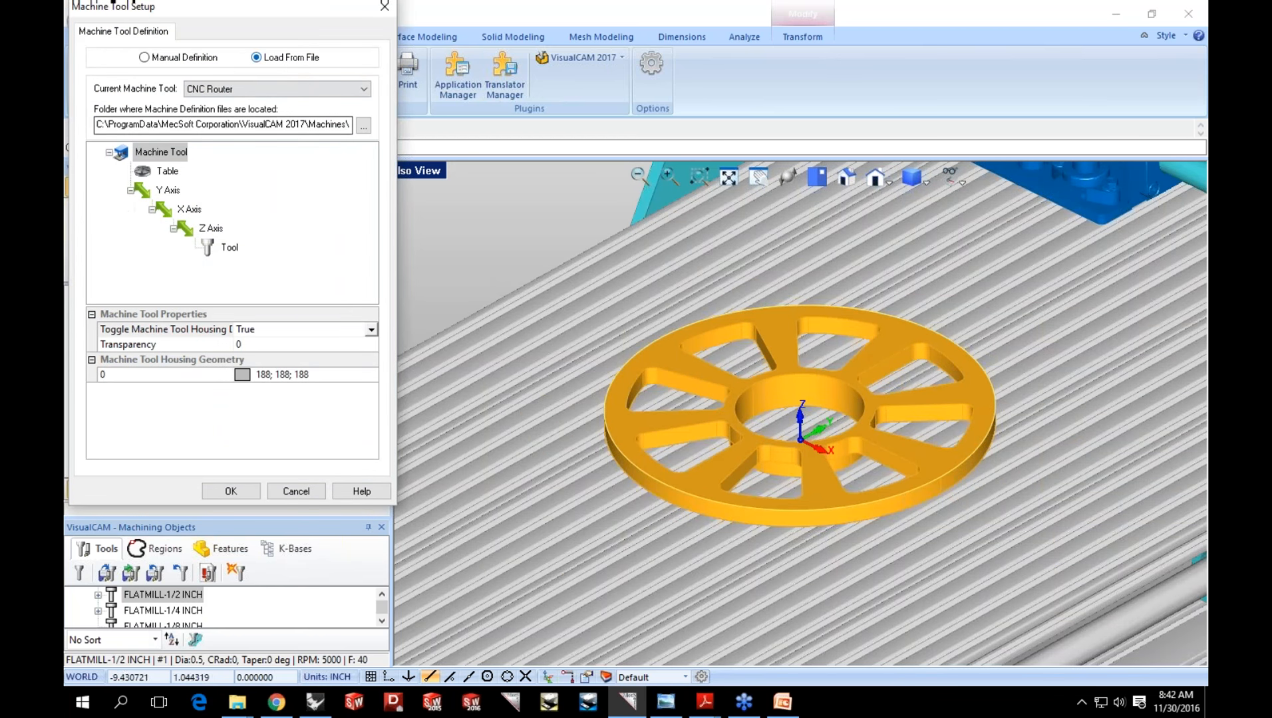
scroll(722, 378, "down", 1)
scroll(721, 382, "down", 4)
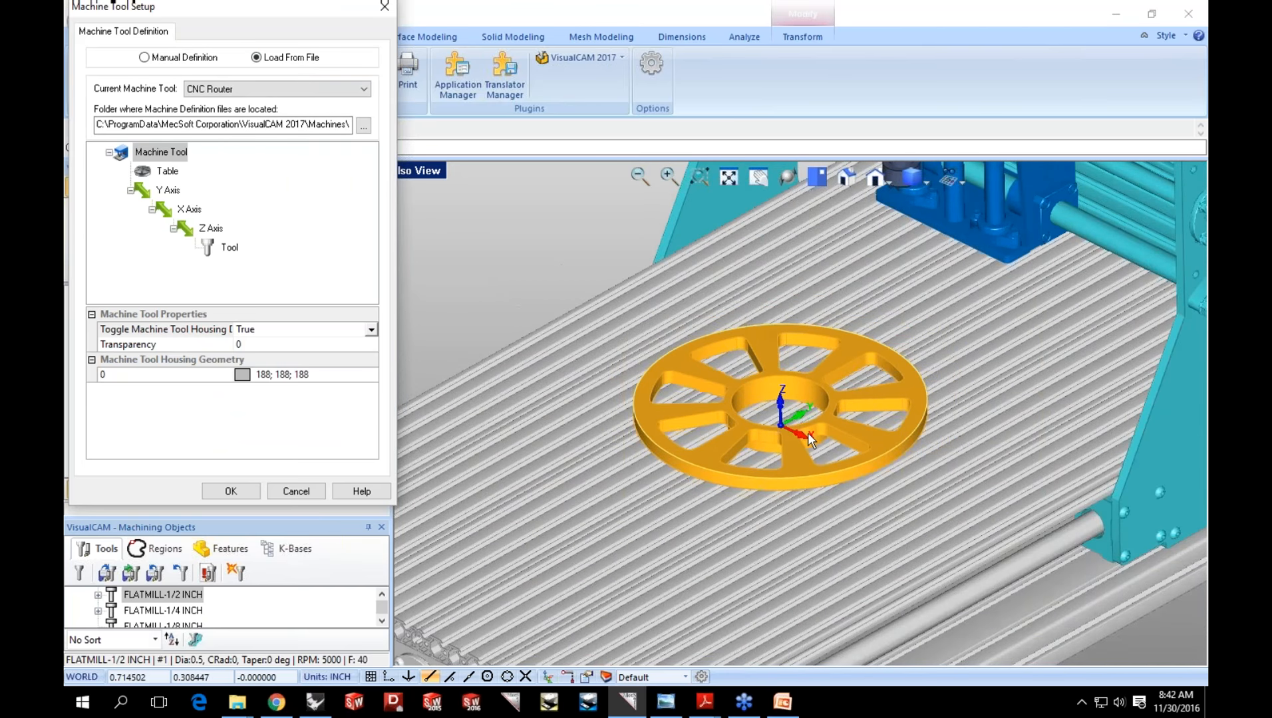
left_click(362, 90)
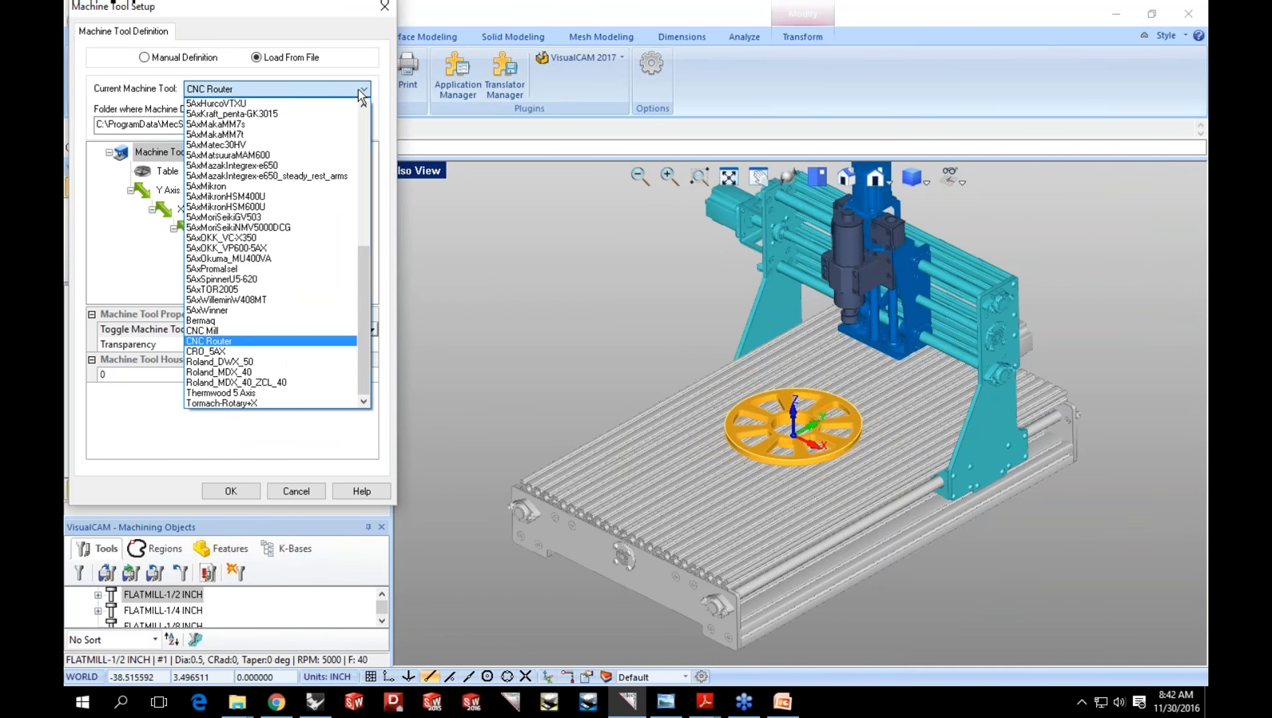
left_click_drag(362, 254, 378, 121)
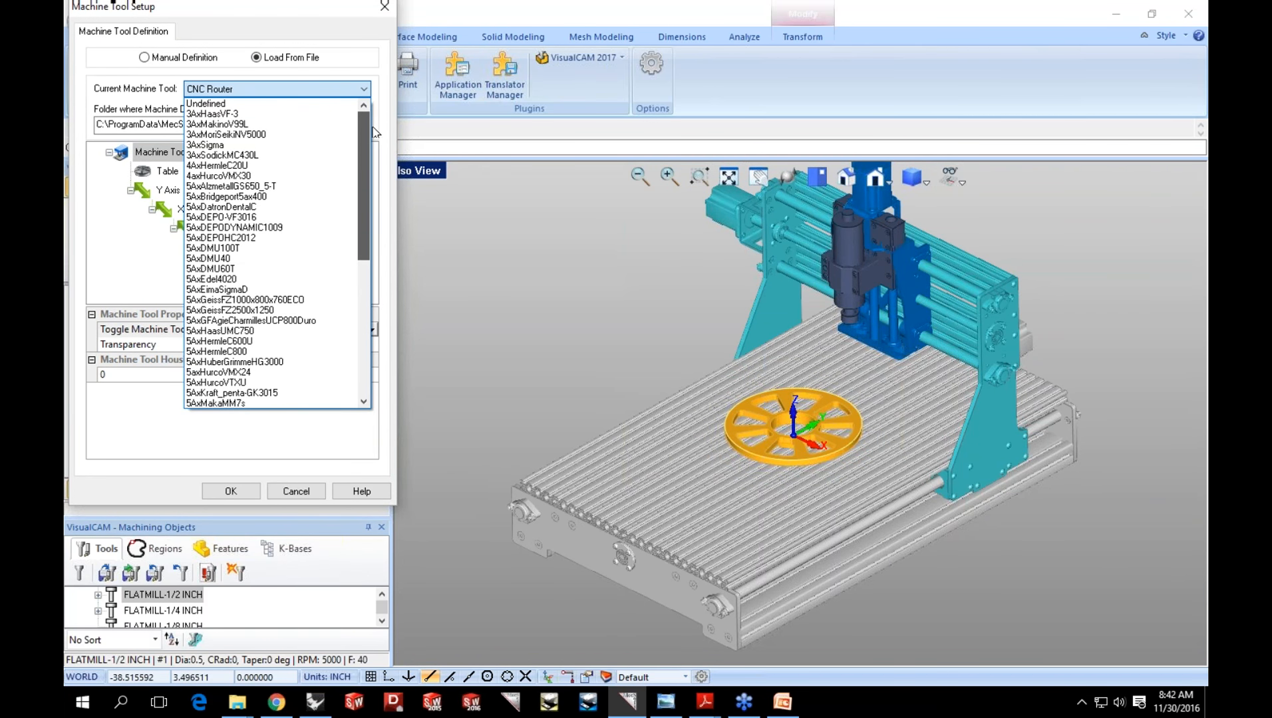
left_click_drag(375, 137, 365, 291)
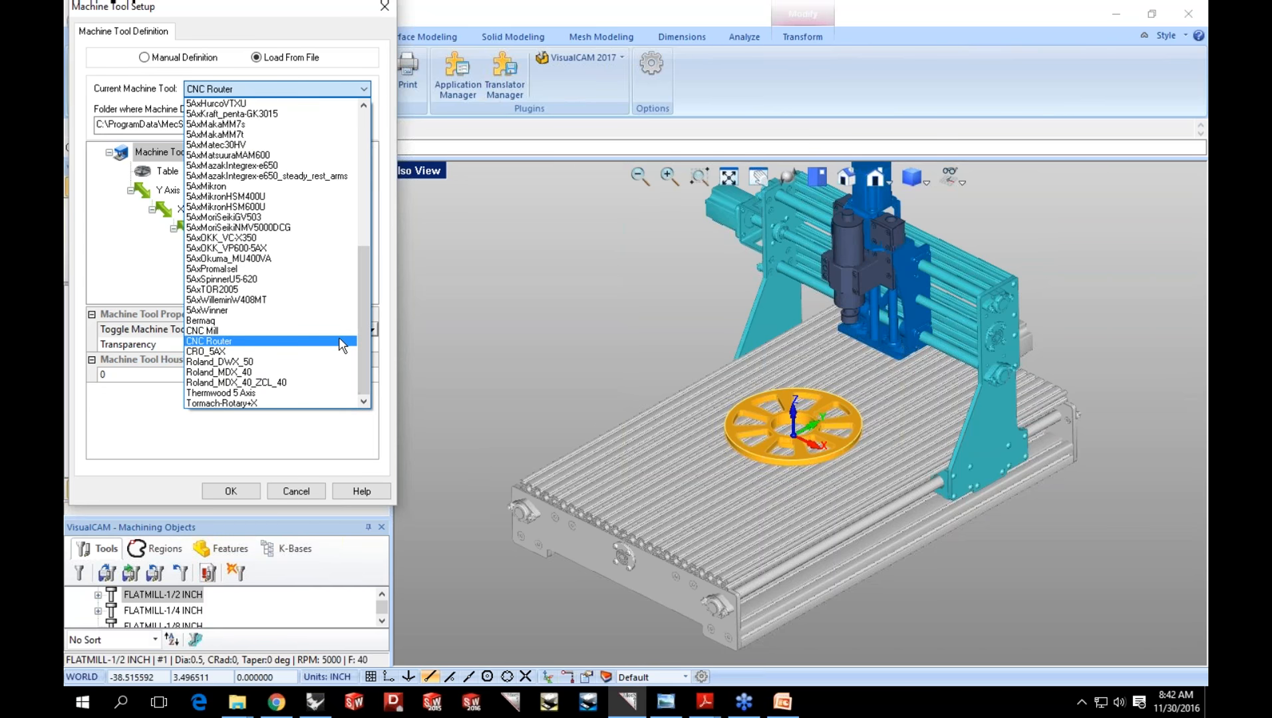
left_click(266, 341)
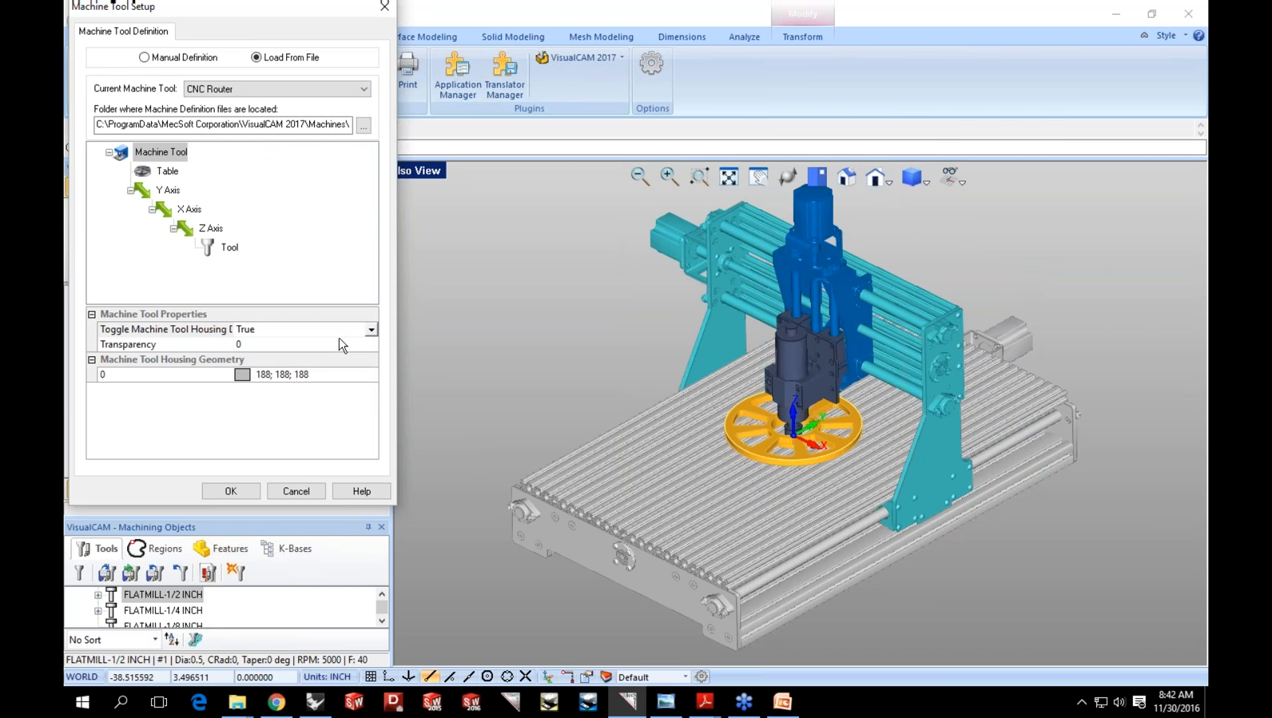
left_click(246, 495)
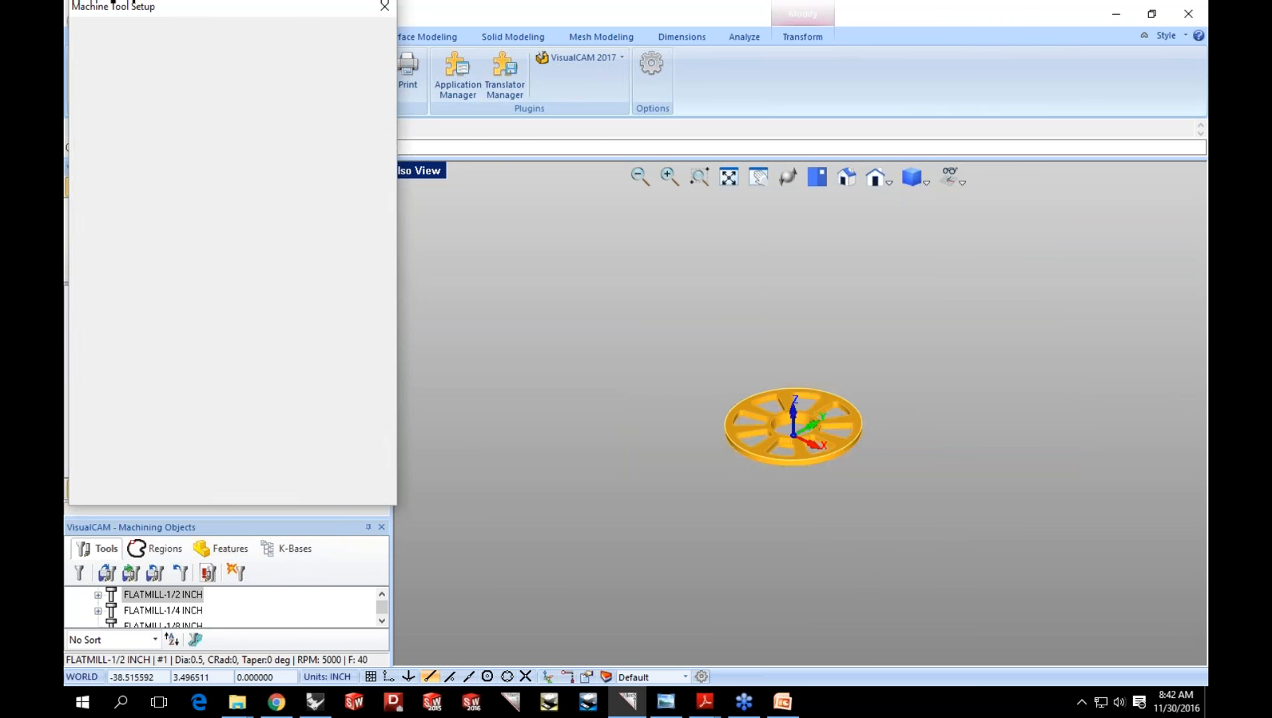
Turn on the machine display for simulation and play the simulation of Setup 1 on the router.
left_click(199, 188)
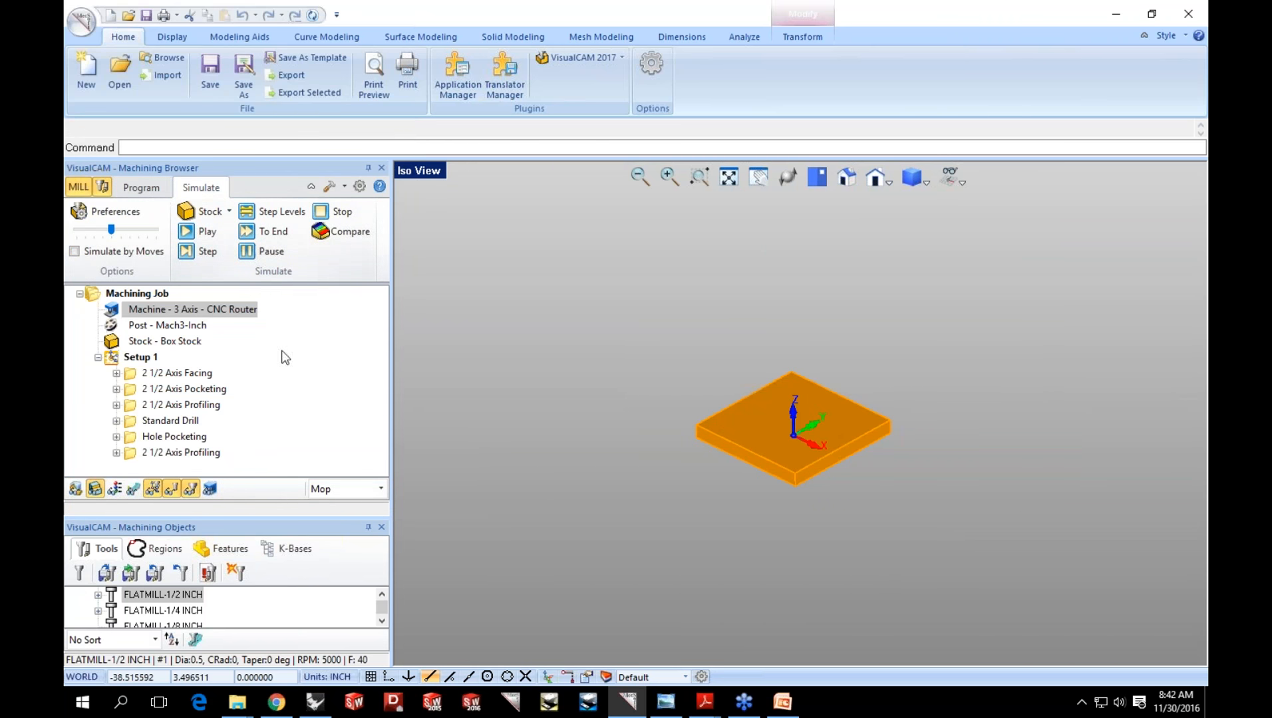
left_click(215, 490)
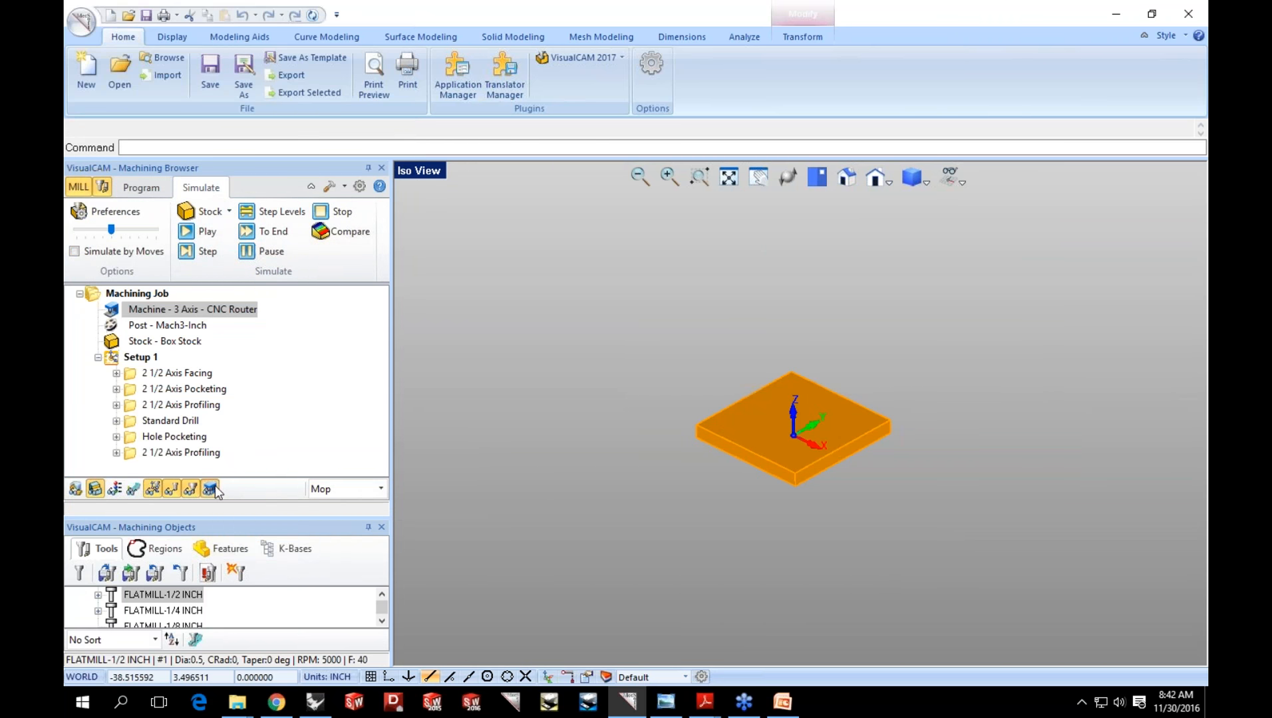
left_click(139, 360)
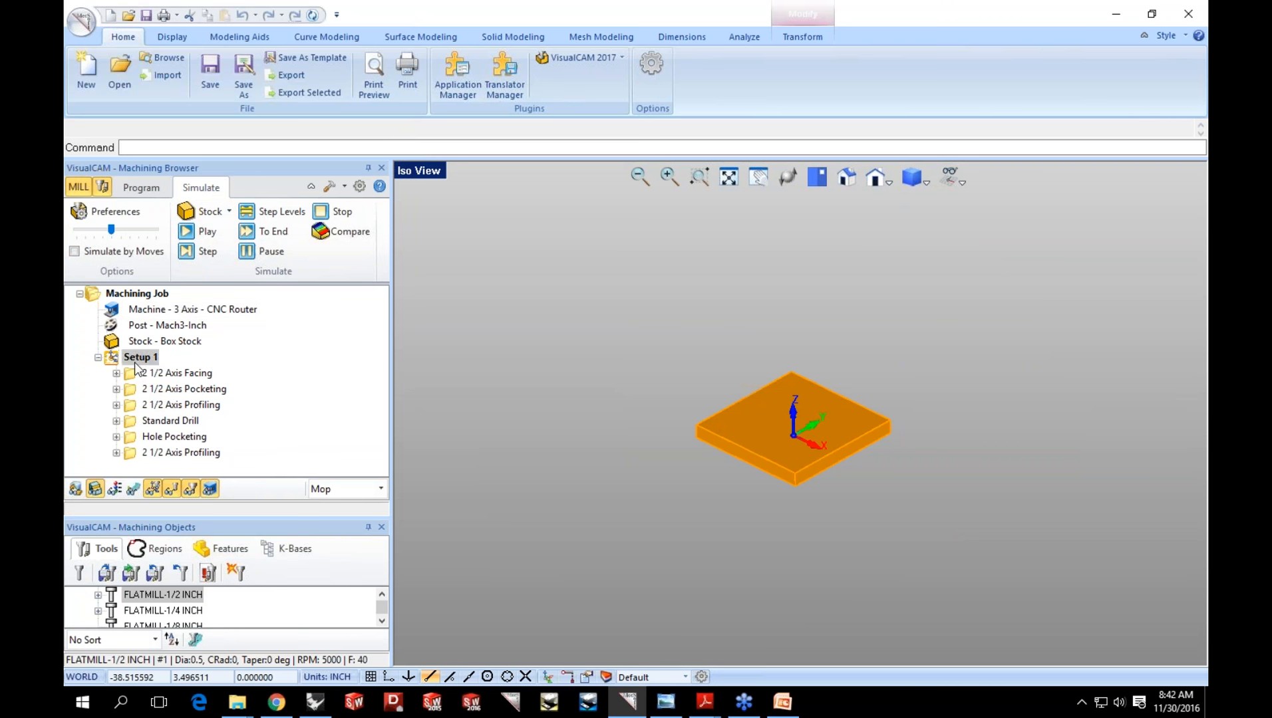
left_click(189, 229)
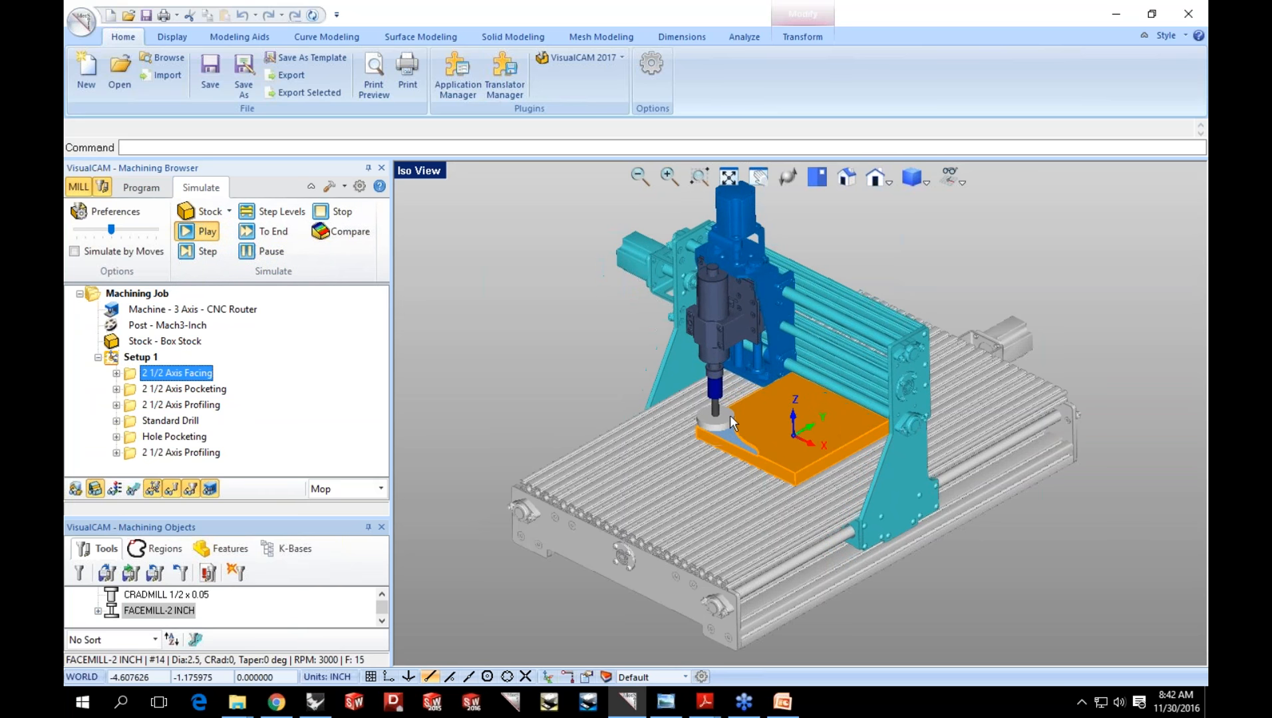
scroll(732, 417, "up", 2)
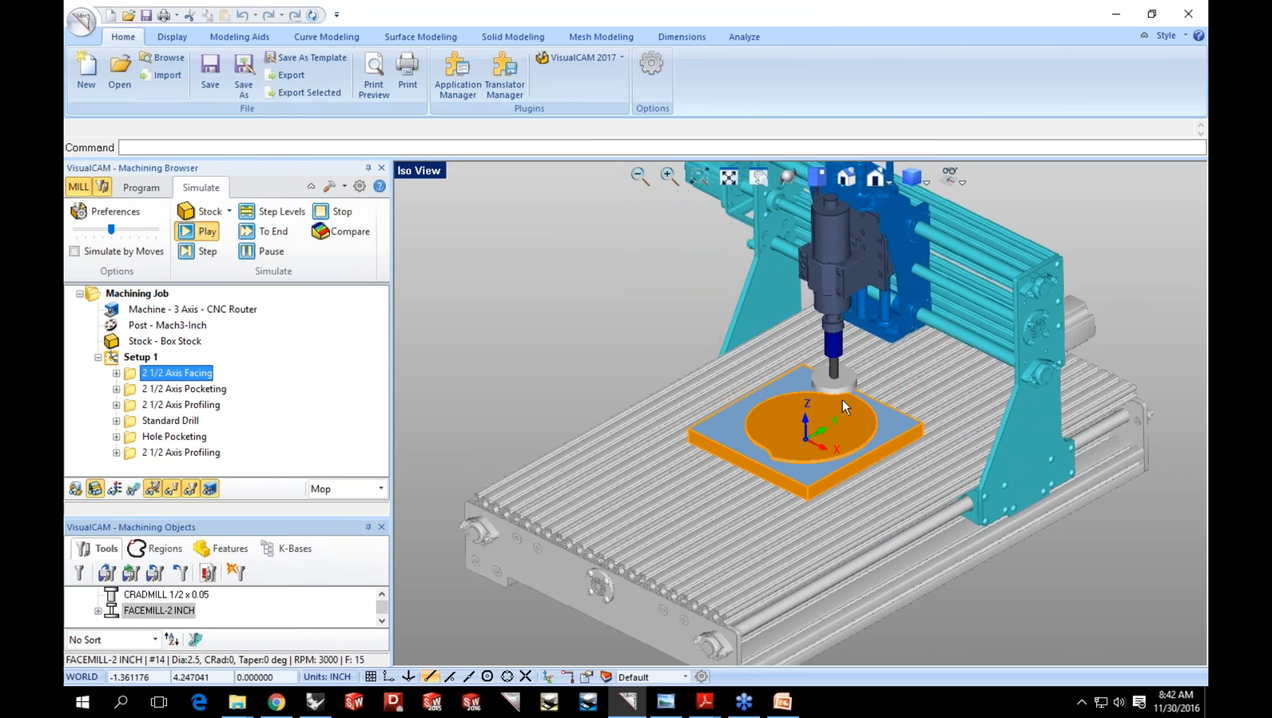
scroll(843, 399, "up", 1)
scroll(843, 399, "up", 2)
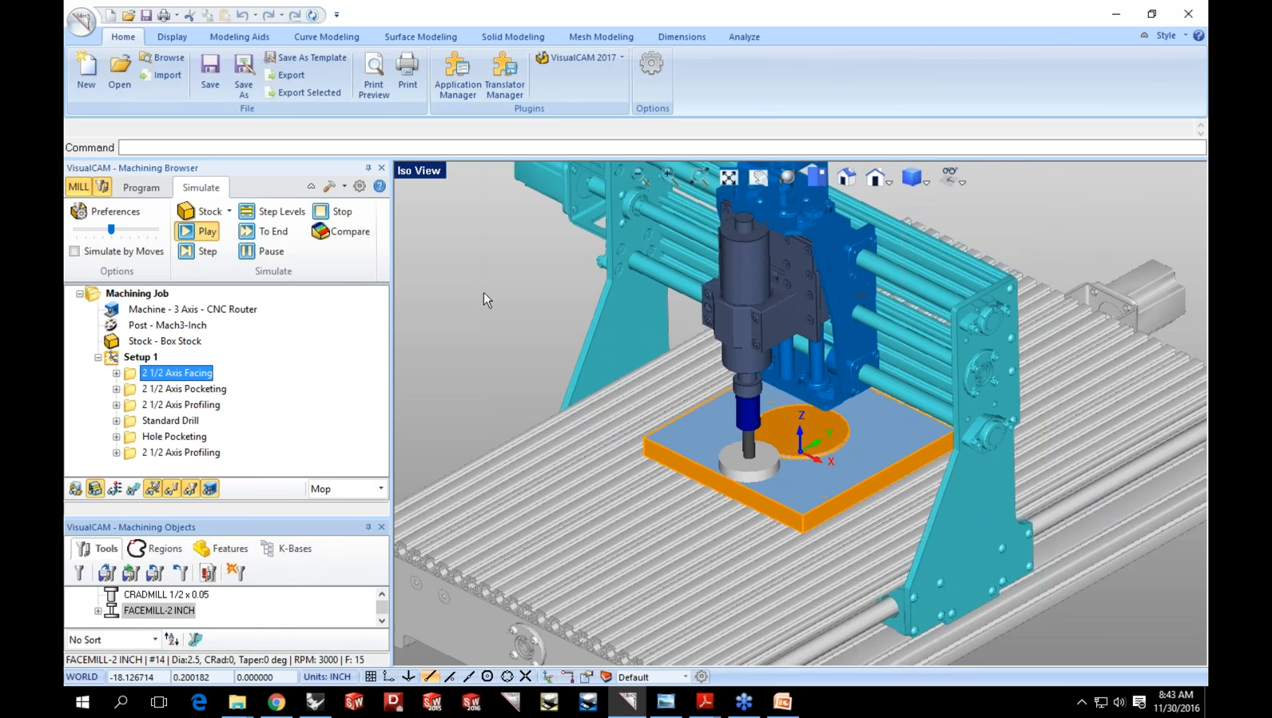
Raise the simulation speed, inspect the facing and pocketing cuts on the router, and advance the 2 1/2 Axis Pocketing simulation to its end.
left_click_drag(112, 230, 138, 230)
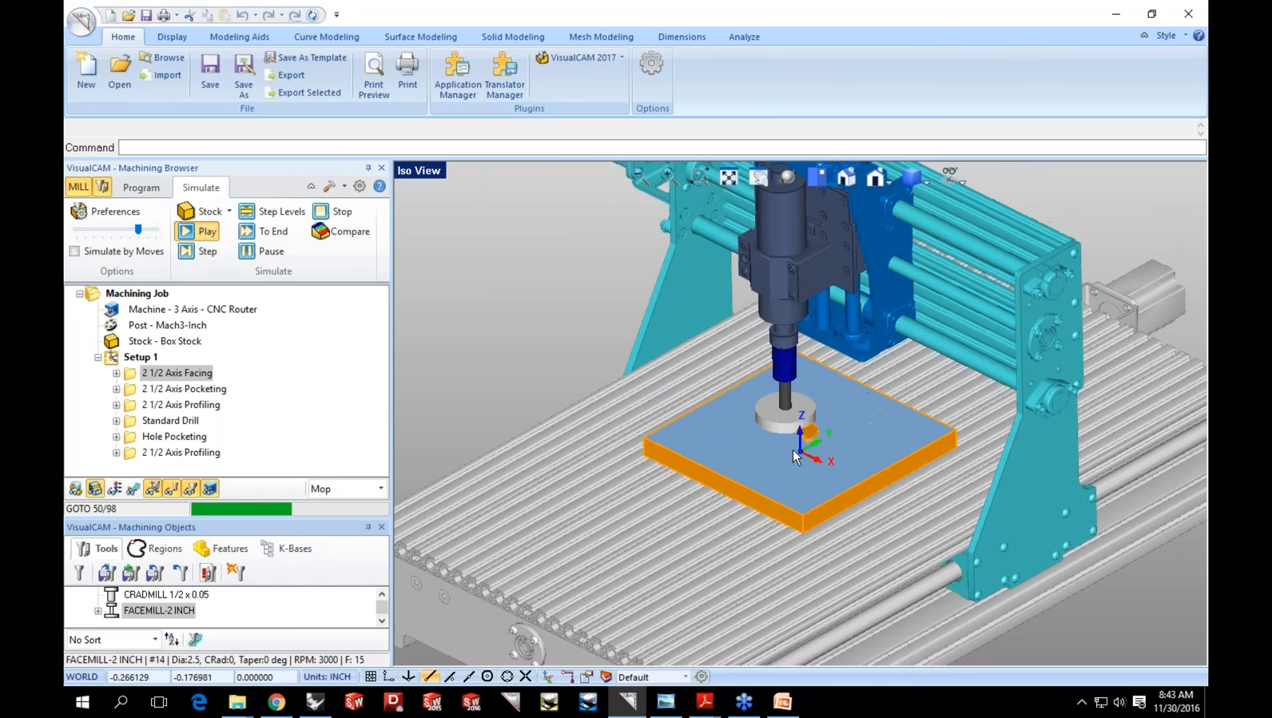
scroll(792, 451, "up", 2)
scroll(793, 452, "up", 3)
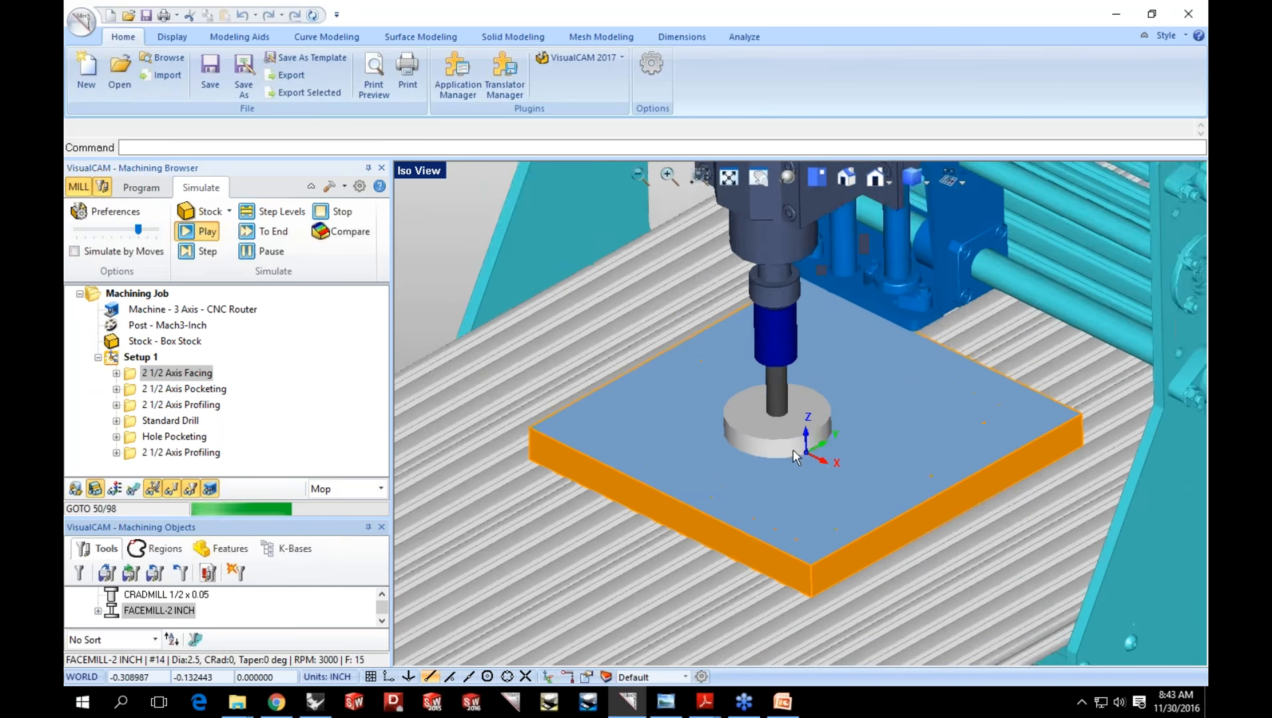
scroll(708, 453, "up", 2)
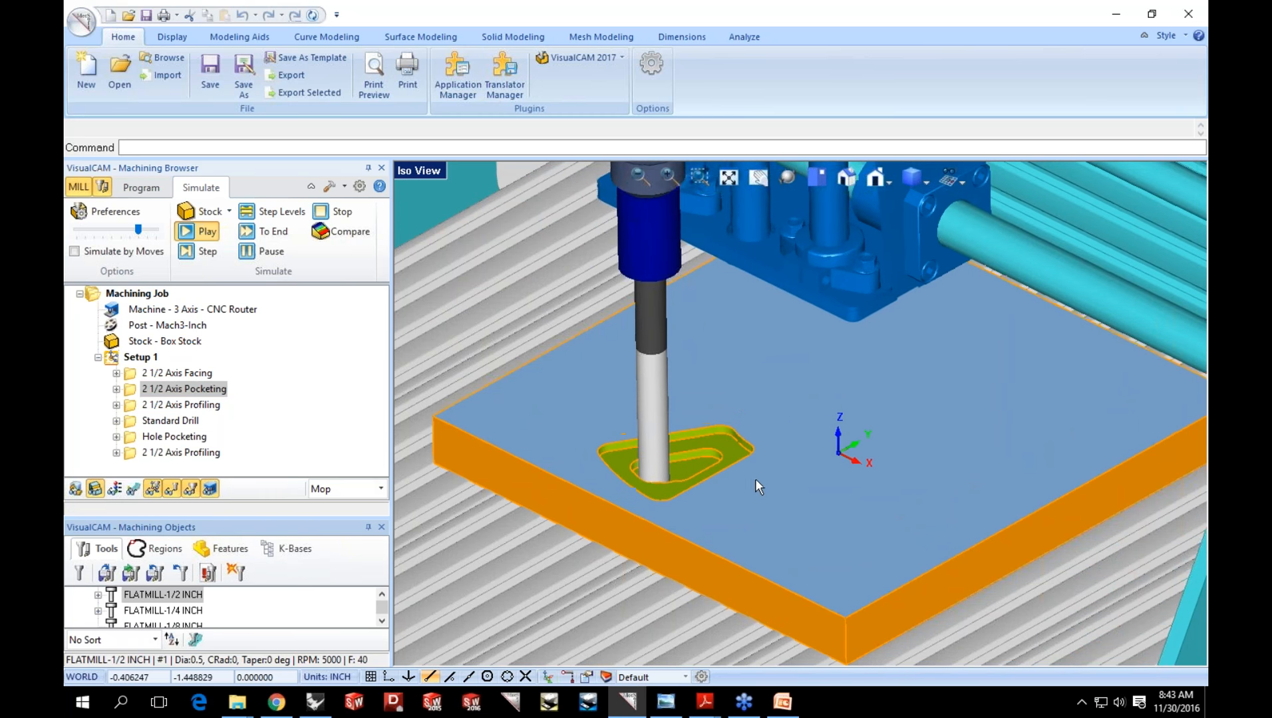
scroll(746, 505, "down", 4)
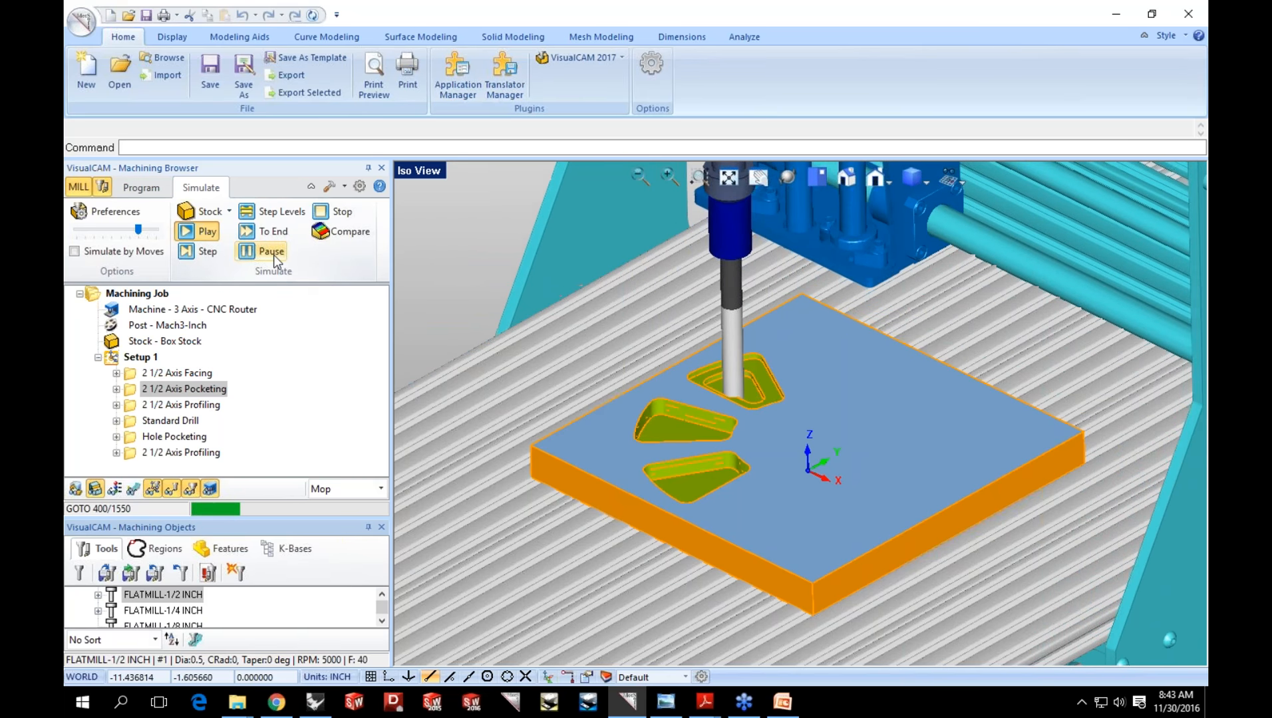
left_click(269, 233)
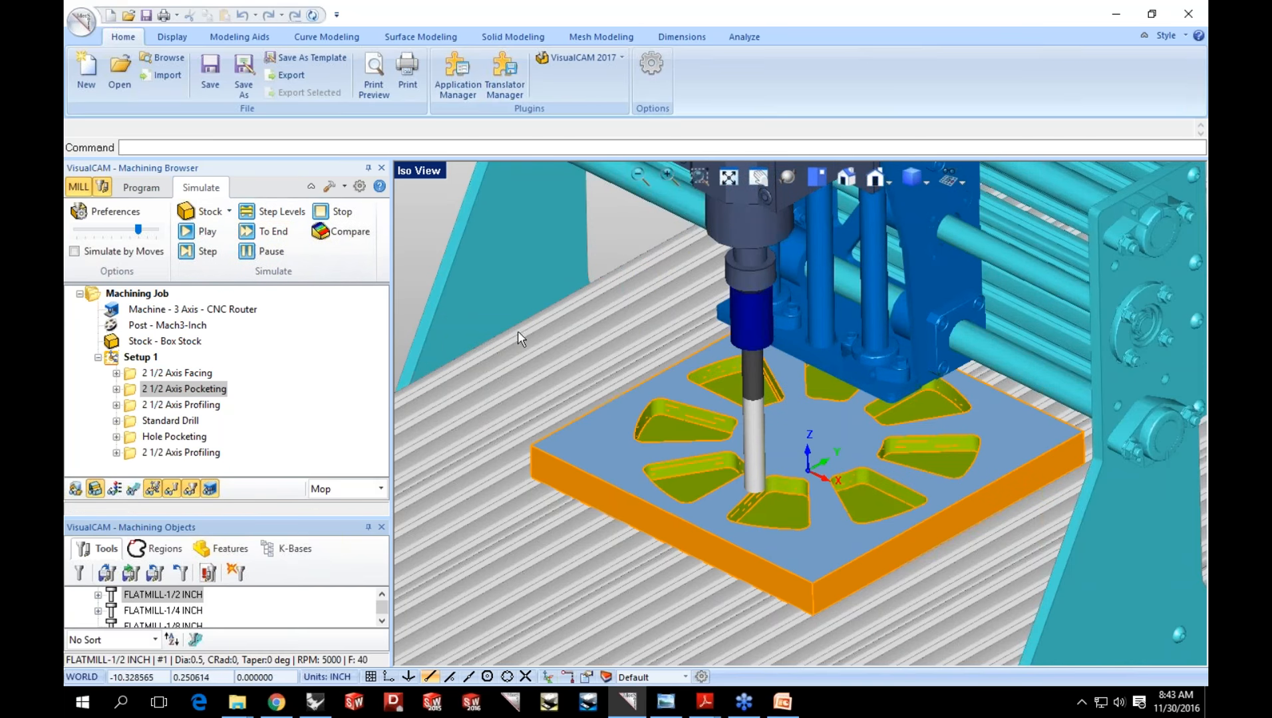
scroll(857, 461, "down", 2)
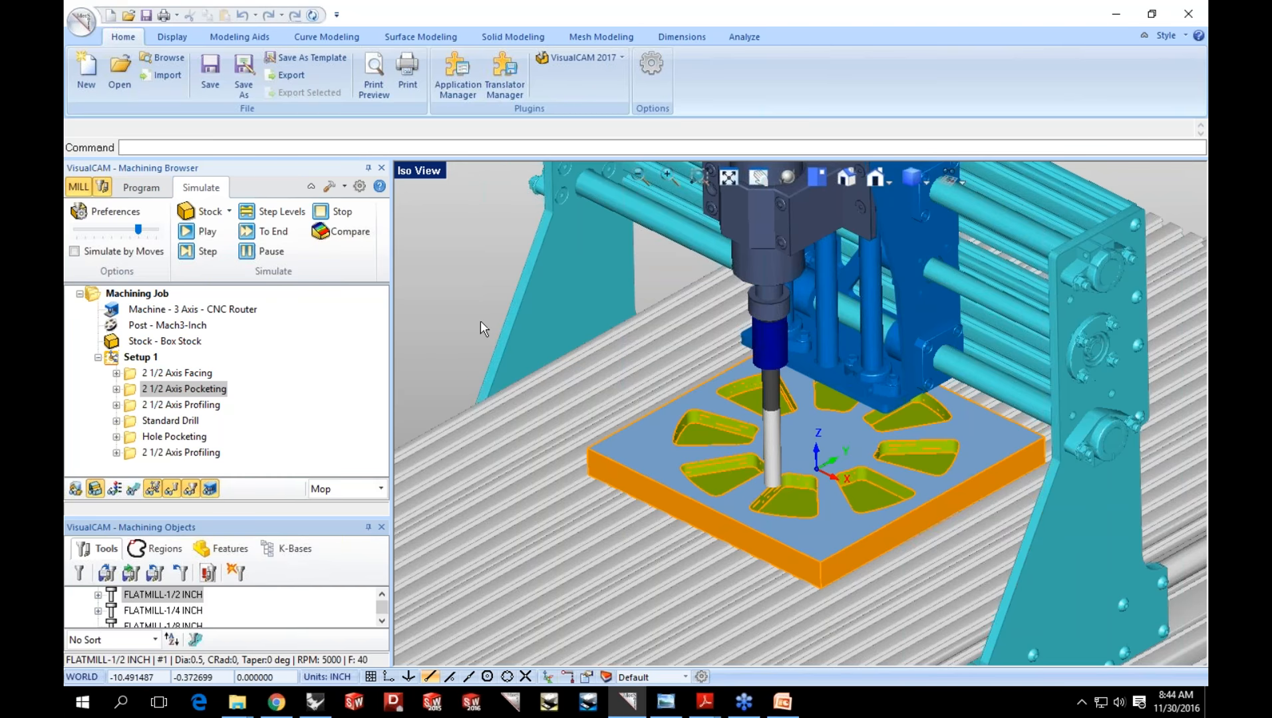
Leave the simulation, switch to Rhinoceros with RhinoCAM, and open Feedrate_Optimization.3dm from the CAM2017 folder.
left_click(141, 188)
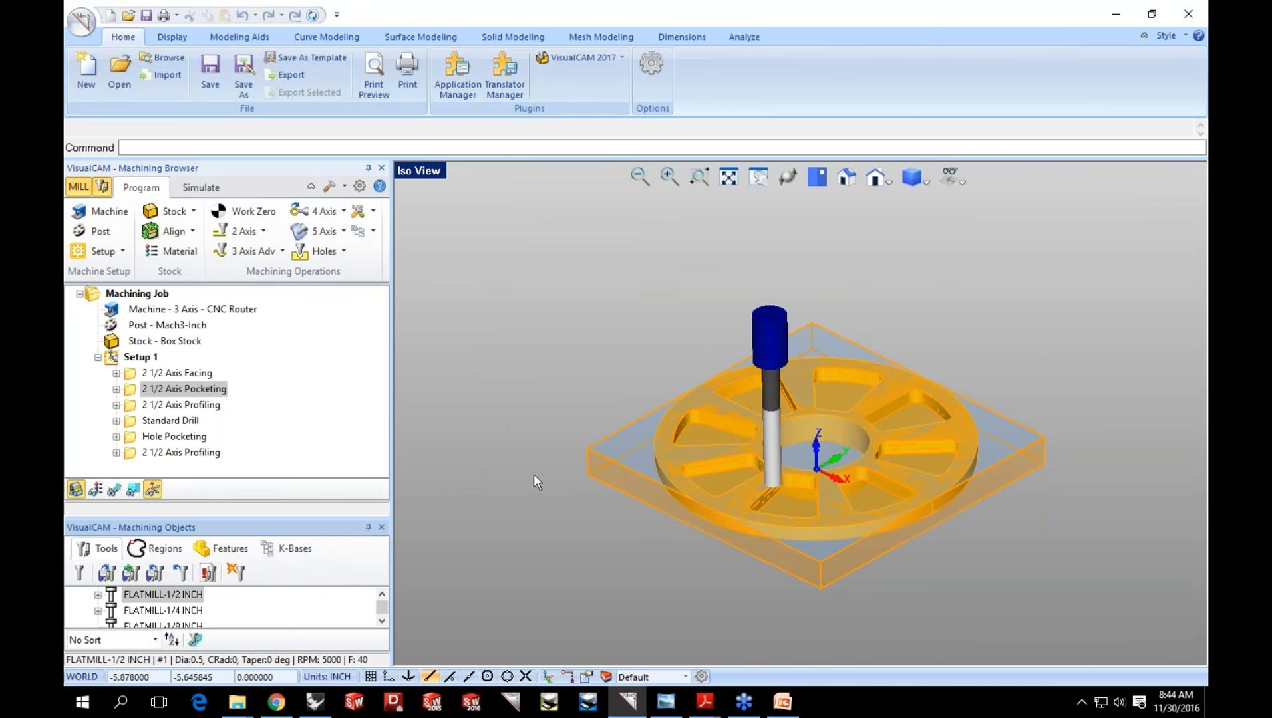
left_click(318, 702)
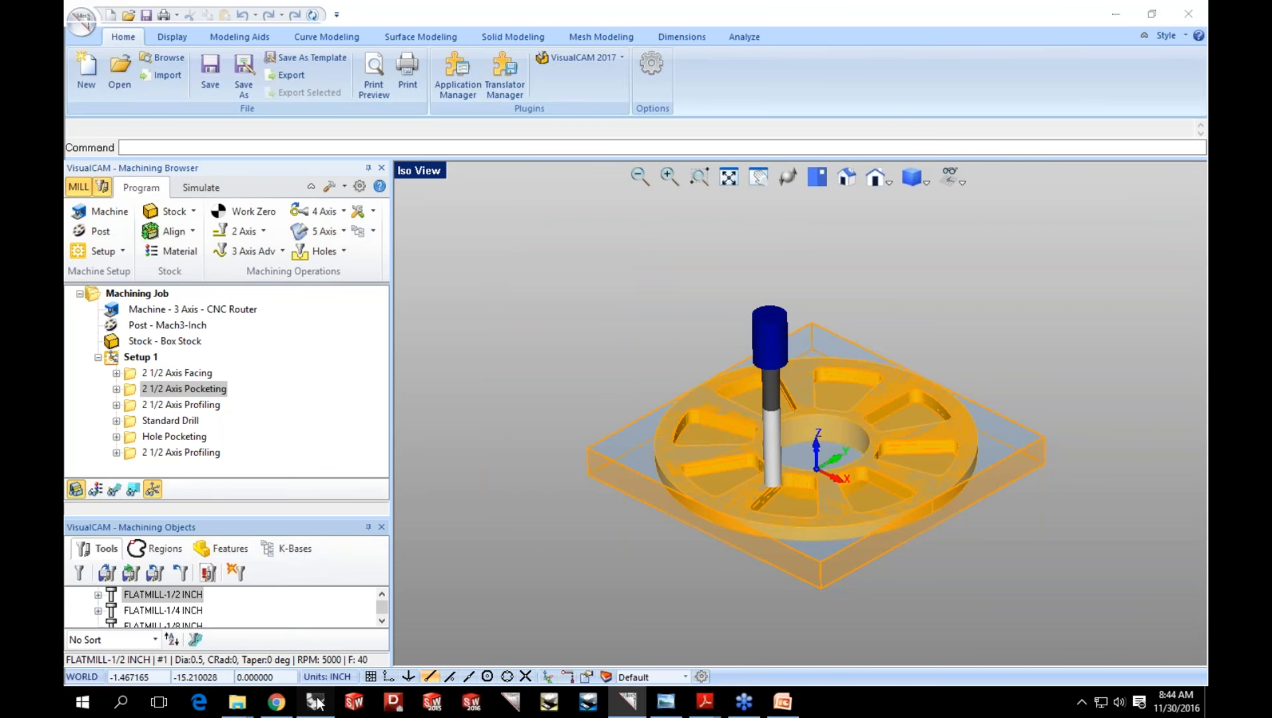
left_click(102, 107)
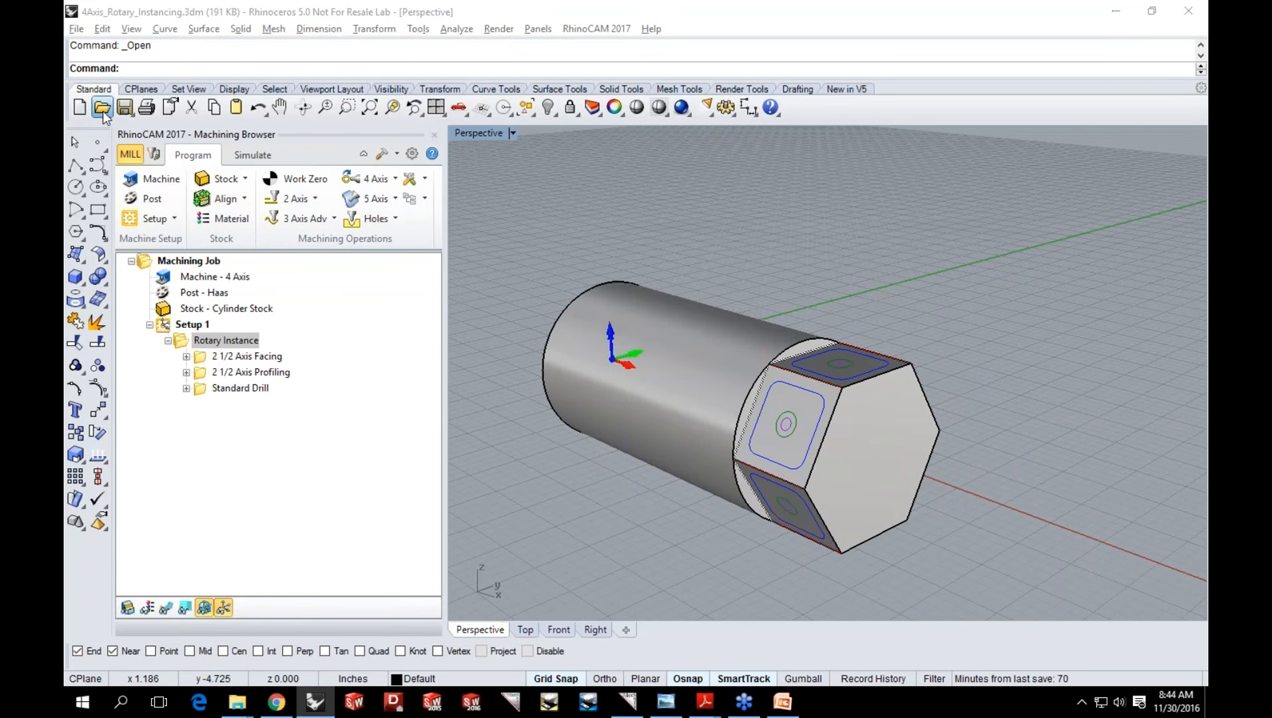
left_click(650, 392)
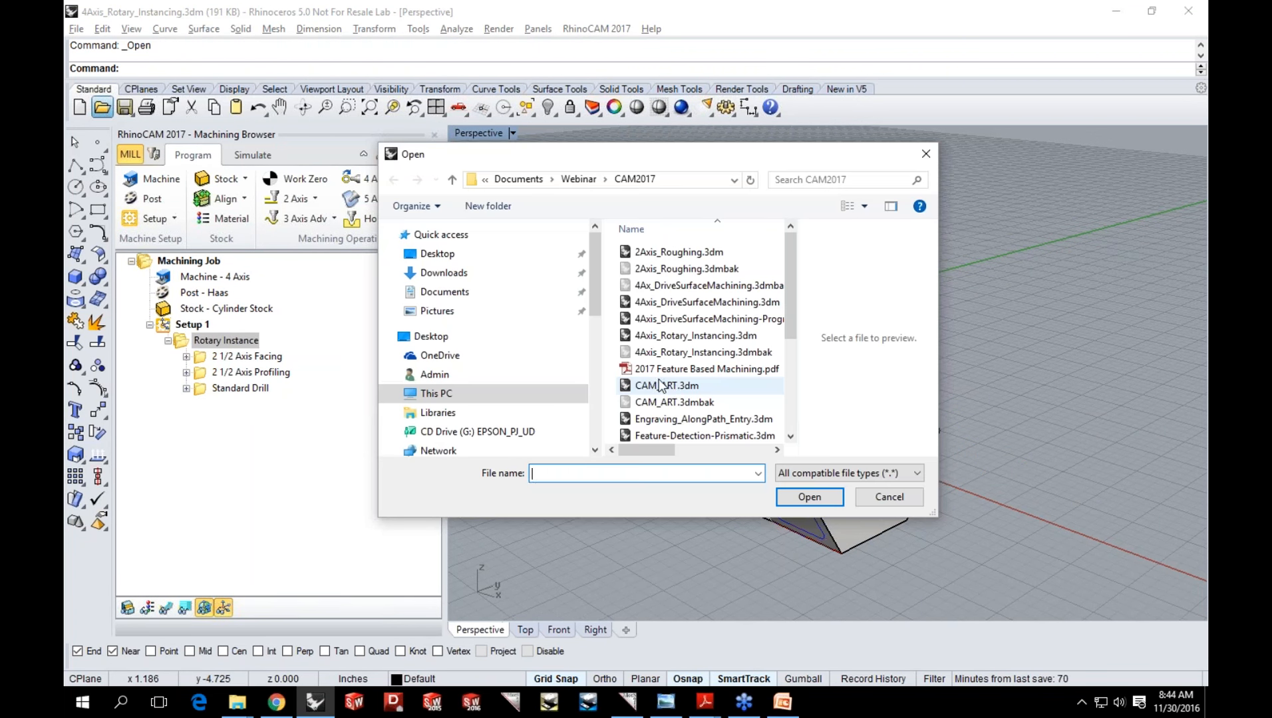
scroll(683, 431, "down", 1)
scroll(683, 431, "down", 1)
left_click(692, 433)
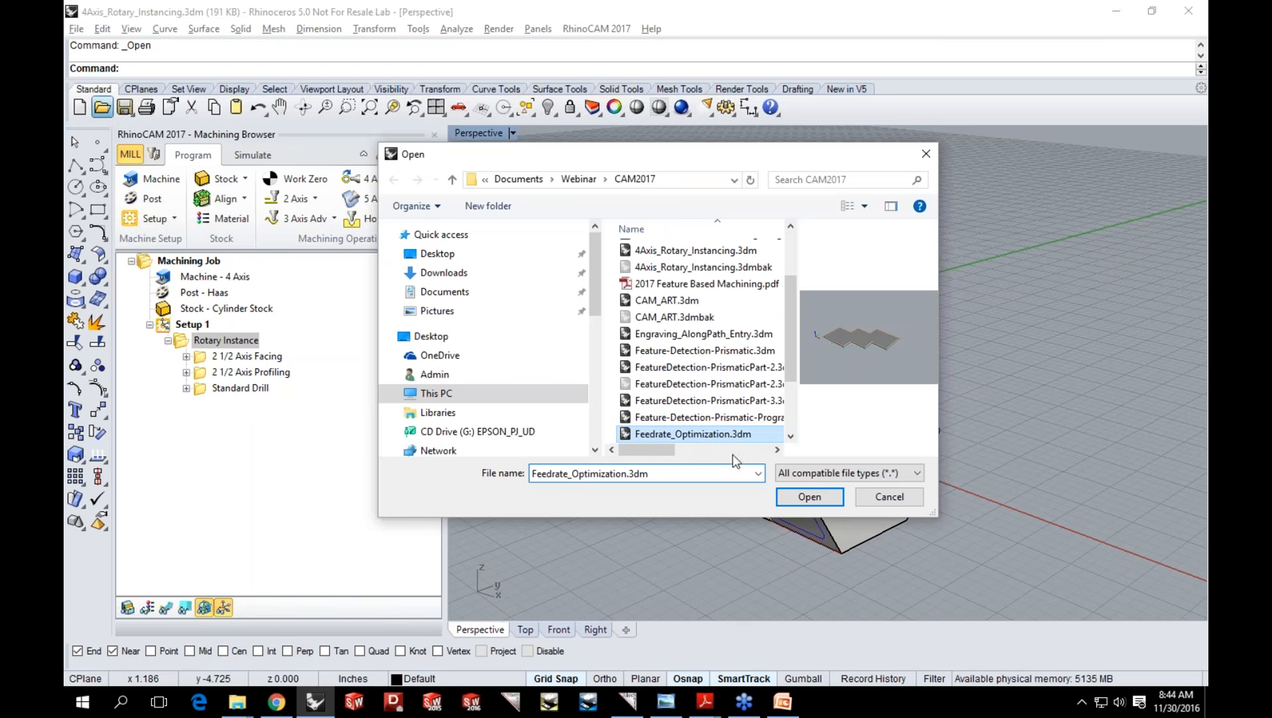
left_click(807, 498)
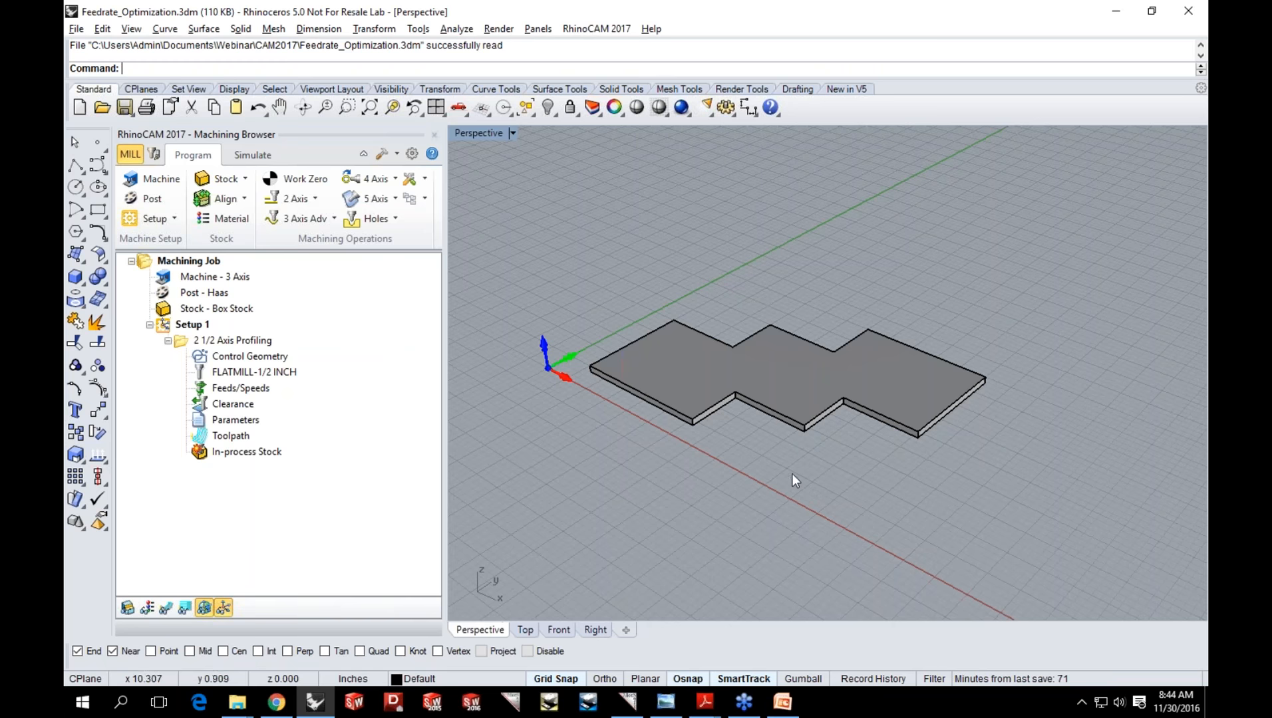
Display the 2 1/2 Axis Profiling toolpath and open it in the Toolpath Editor.
left_click(210, 439)
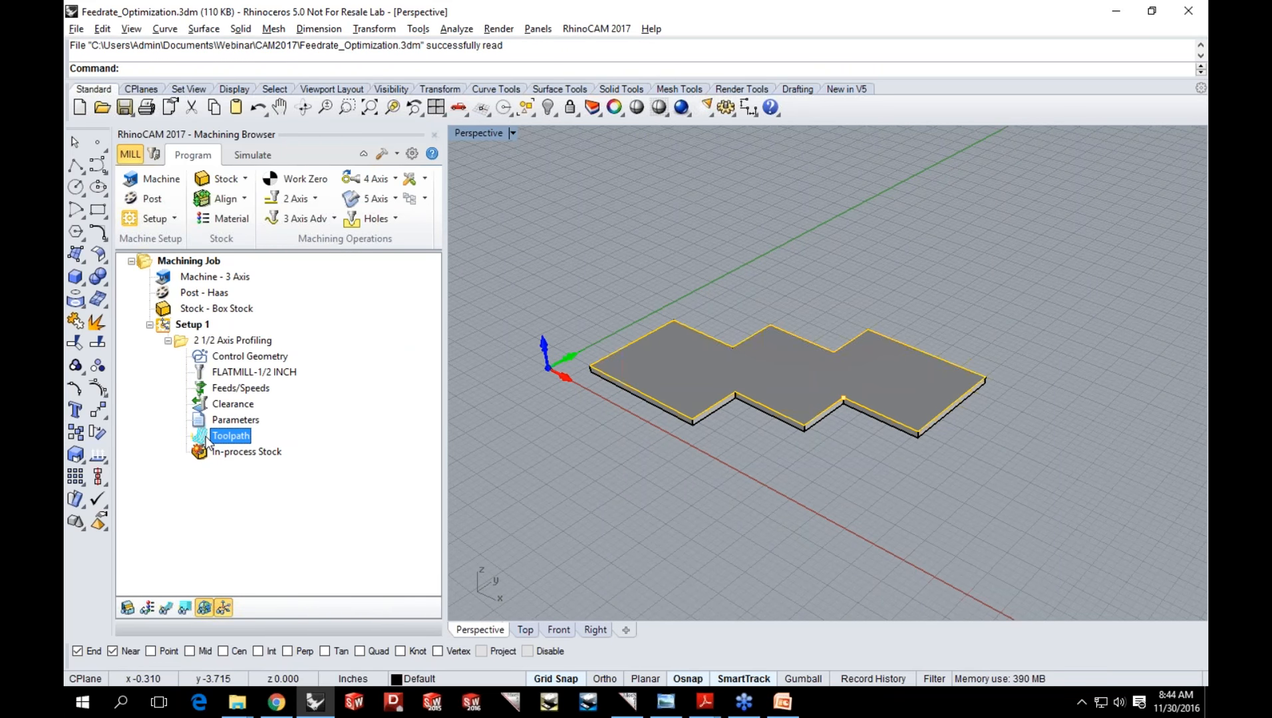
left_click(166, 607)
double_click(204, 440)
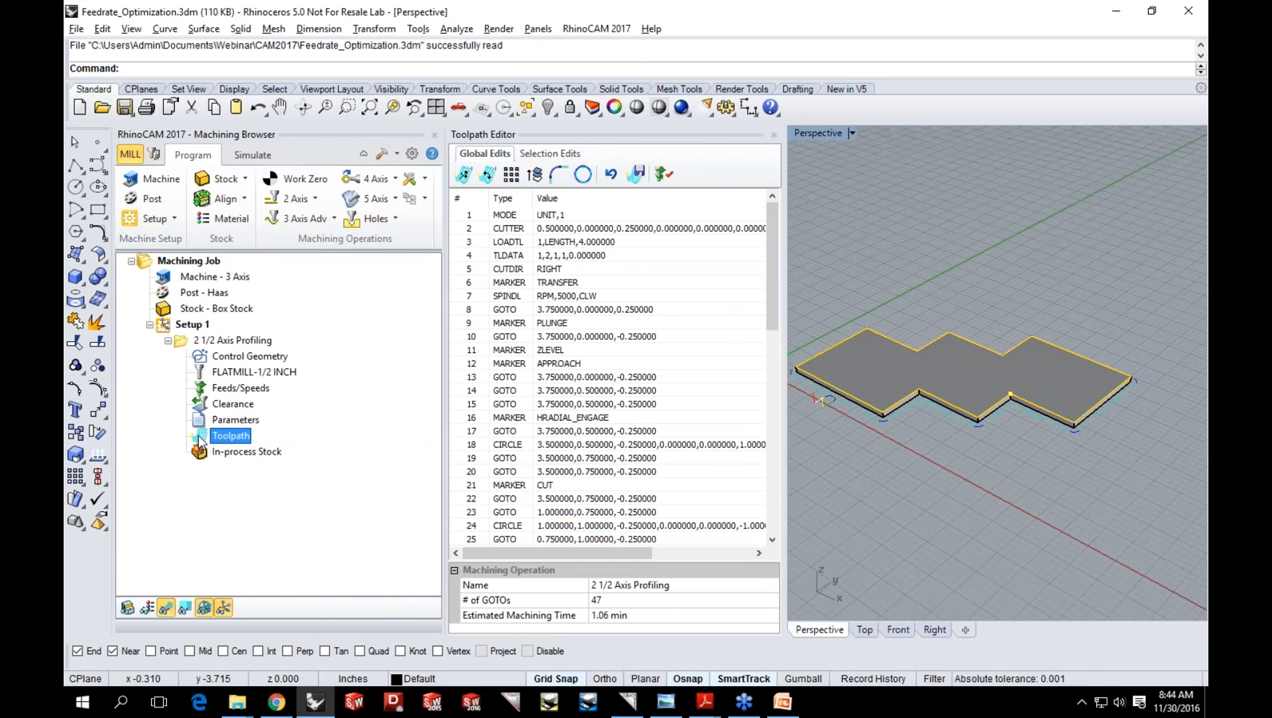
scroll(976, 451, "down", 2)
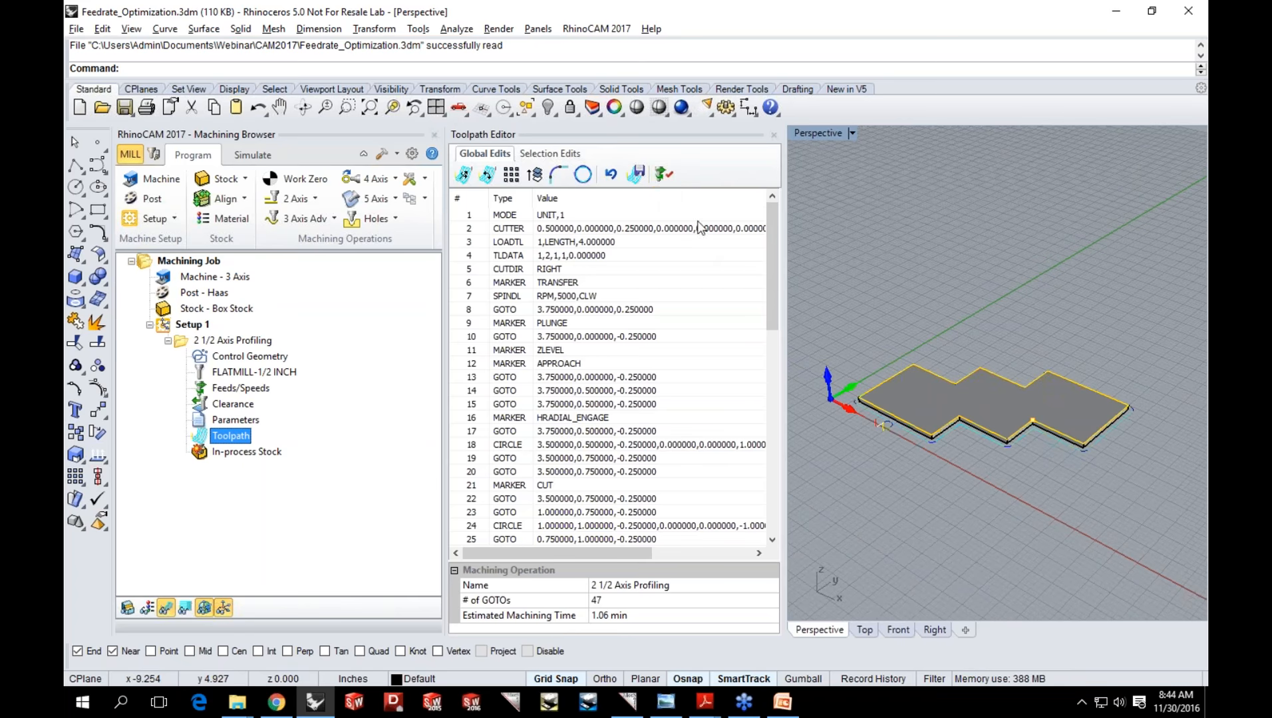
Apply Feedrate Optimization with limiting corner angle 90, start and reset distances 0.5, minimum distance between changes 1, and reduction percentage 0.25.
left_click(665, 185)
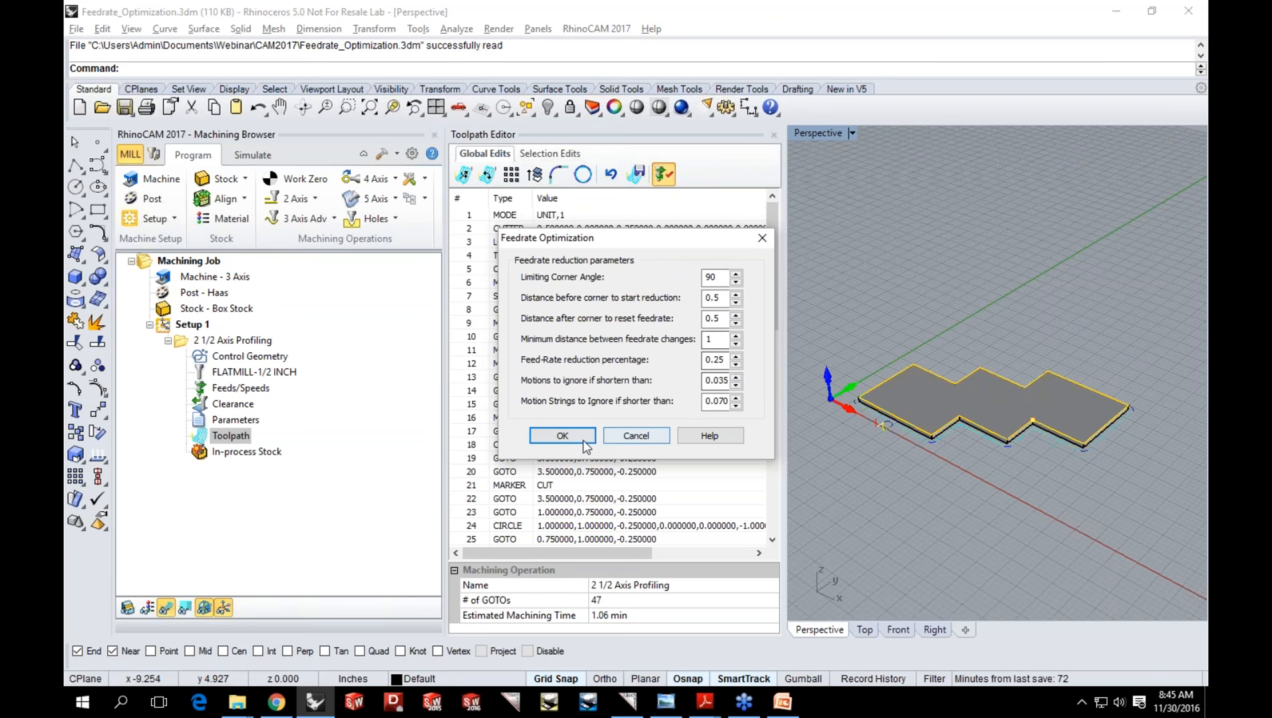
left_click(562, 436)
Examine the toolpath motion just before the first inserted feedrate reduction and the tool's position near that inside corner.
scroll(578, 426, "down", 1)
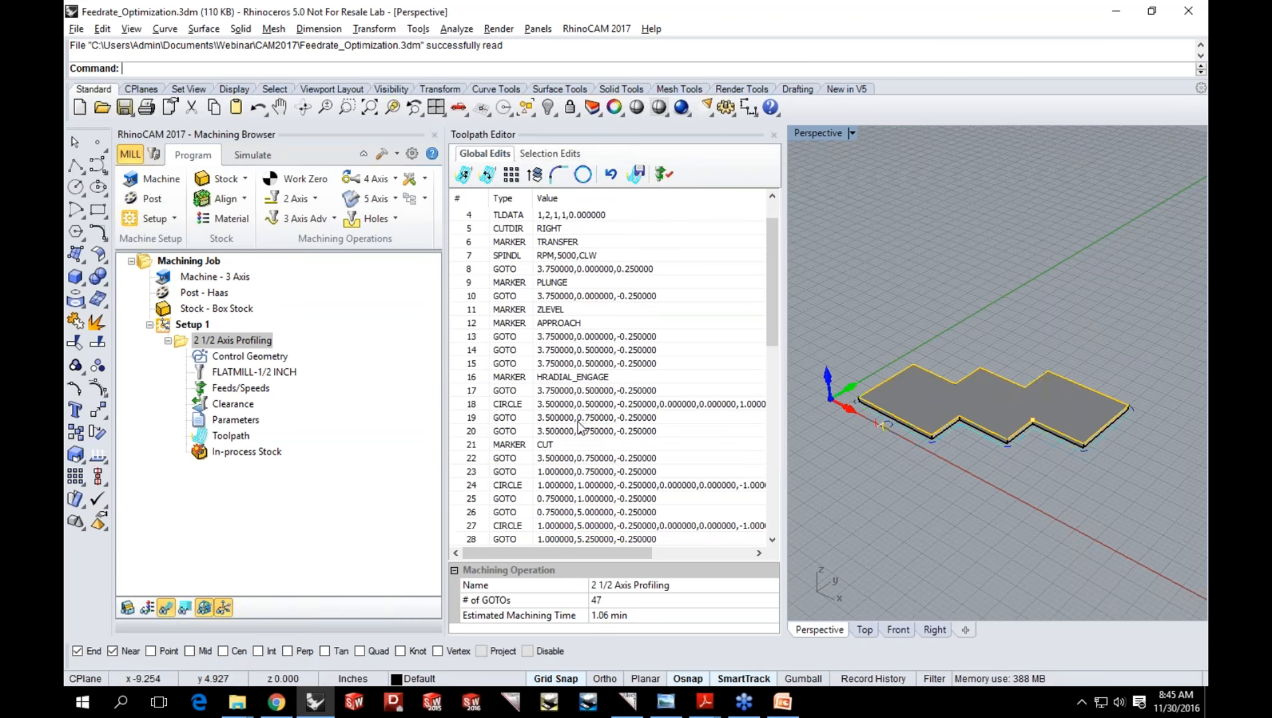
scroll(578, 427, "down", 3)
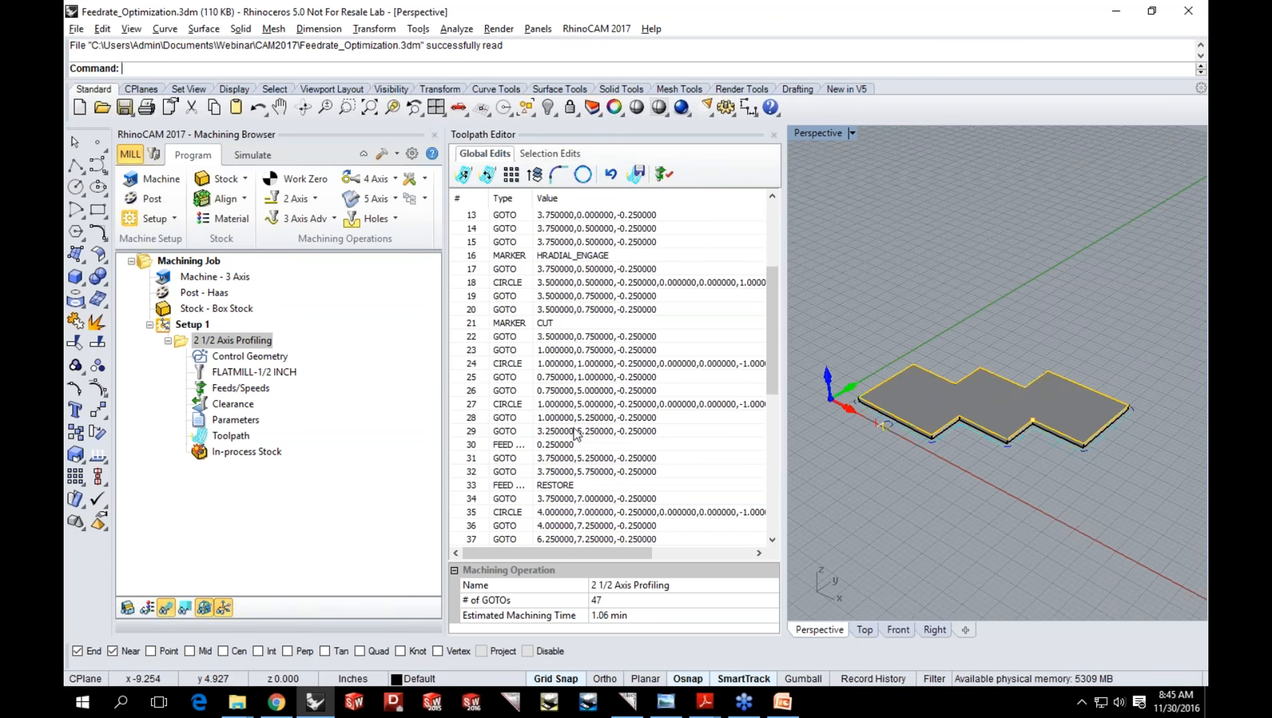
left_click(576, 432)
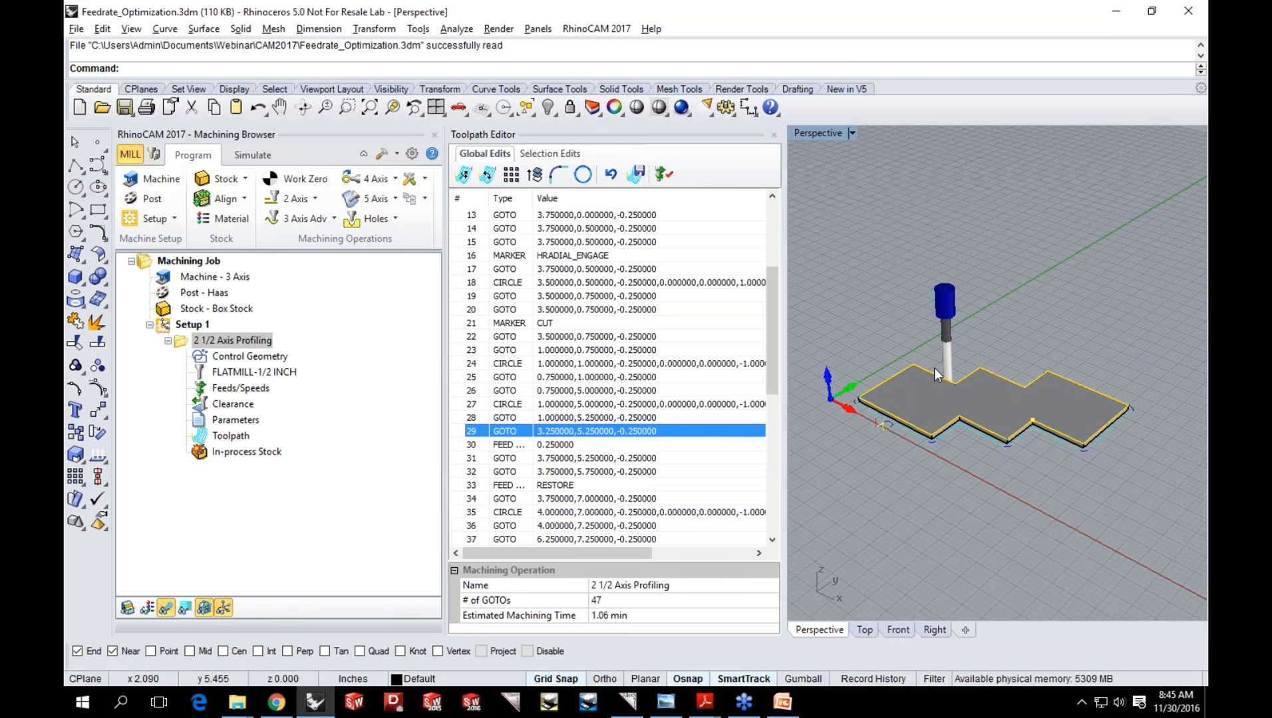
scroll(958, 382, "up", 6)
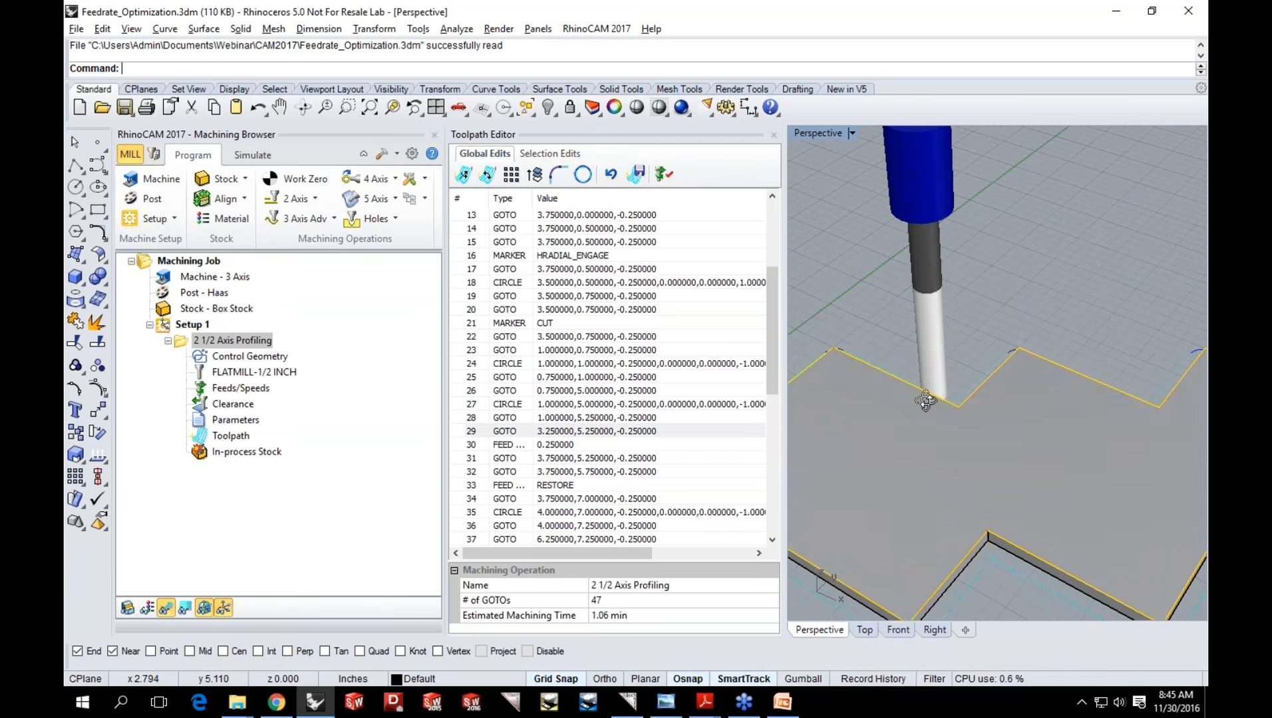
scroll(931, 397, "up", 2)
left_click(596, 432)
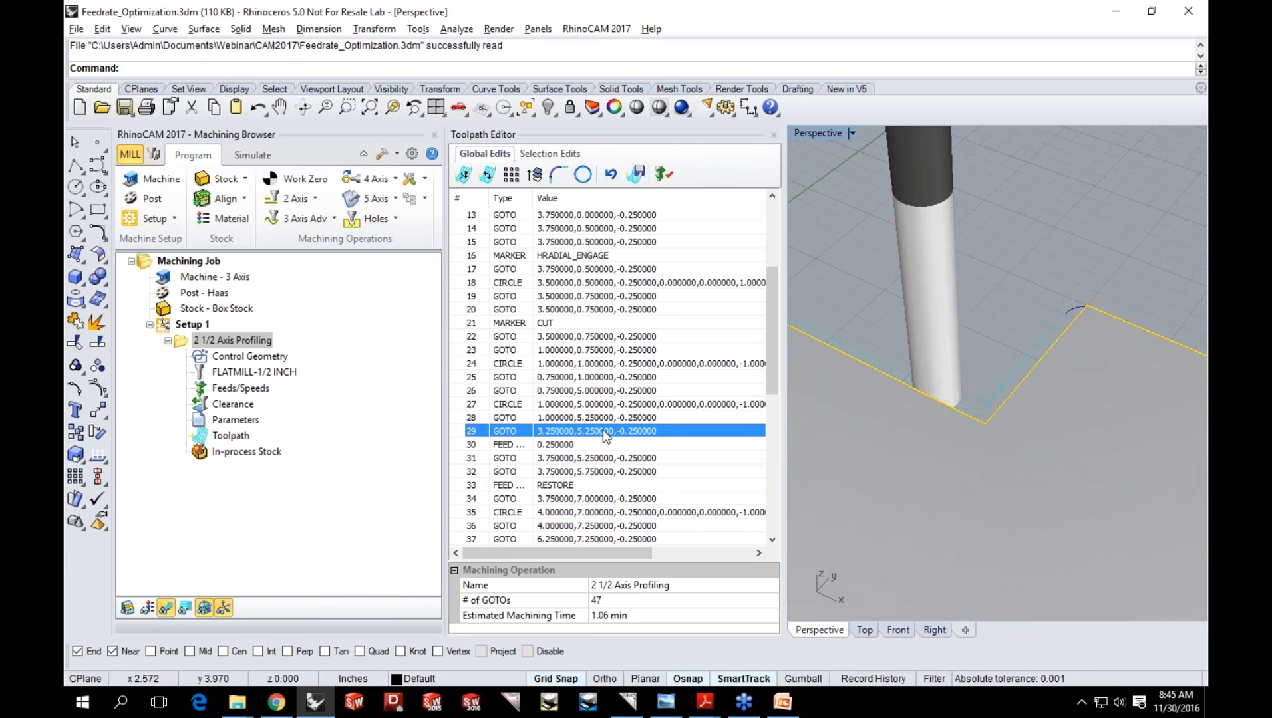
Widen the Type column of the toolpath list and step through the motions at the first inside corner up to the feedrate restore.
left_click_drag(532, 198, 556, 202)
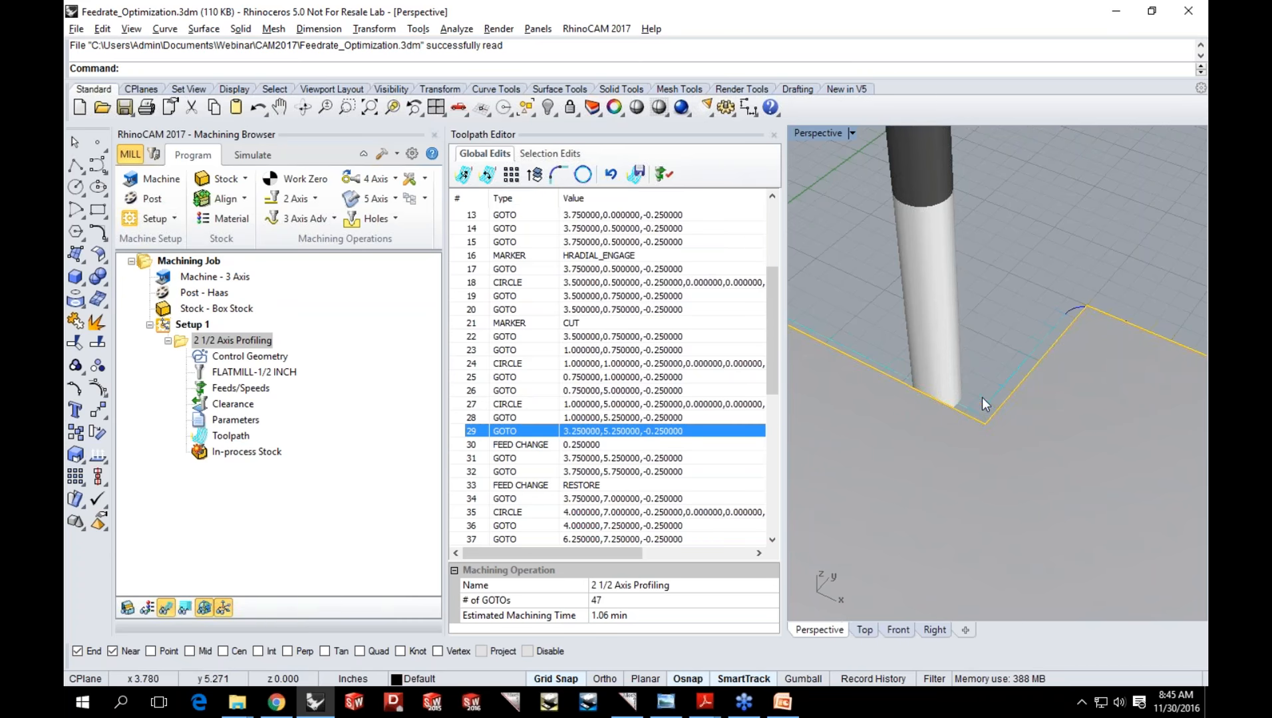
left_click(581, 459)
left_click(583, 472)
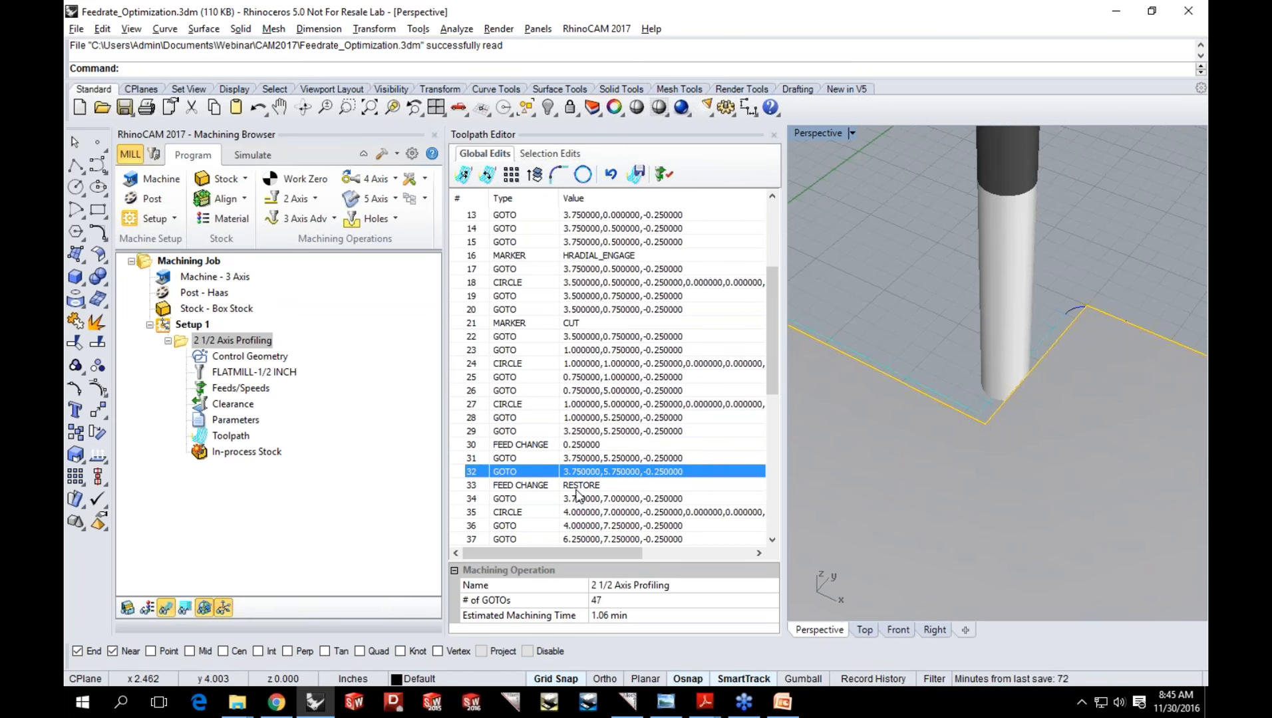
left_click(576, 490)
Examine the tool positions around the second inside corner's feedrate reduction and the remaining feed changes in the toolpath list.
scroll(615, 469, "down", 3)
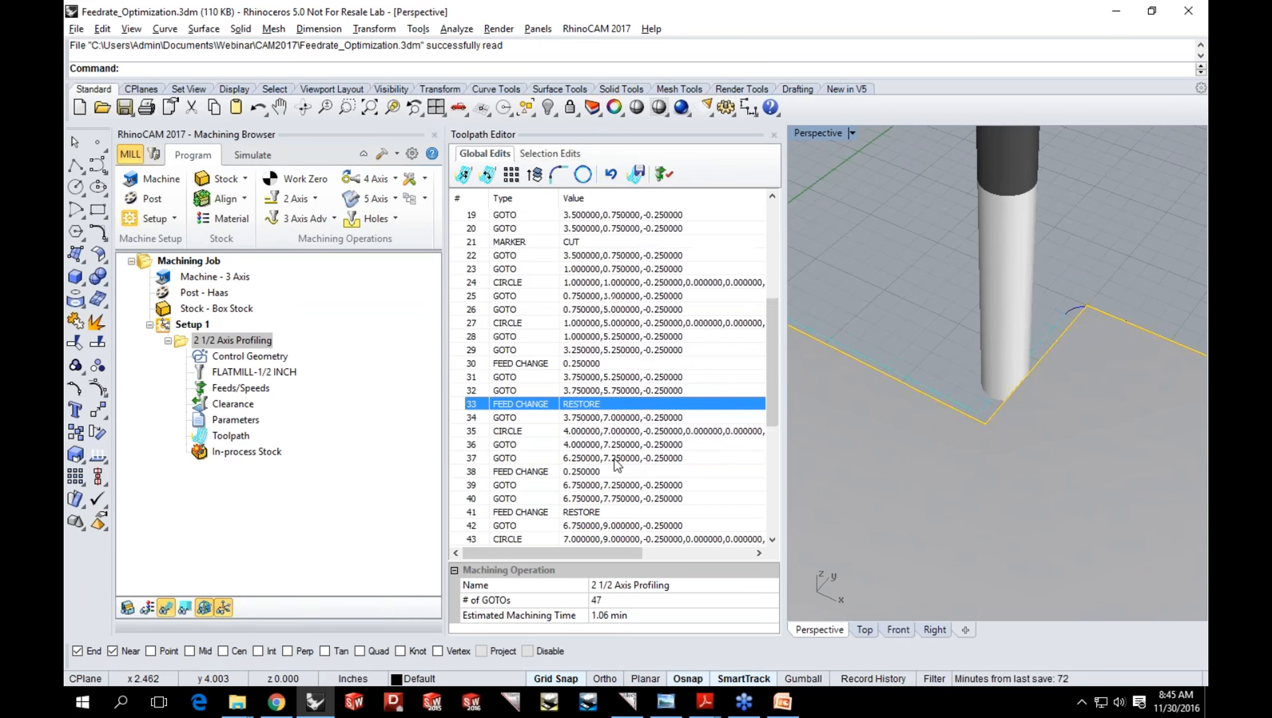
left_click(603, 445)
scroll(961, 372, "up", 2)
scroll(938, 367, "down", 4)
scroll(971, 370, "up", 2)
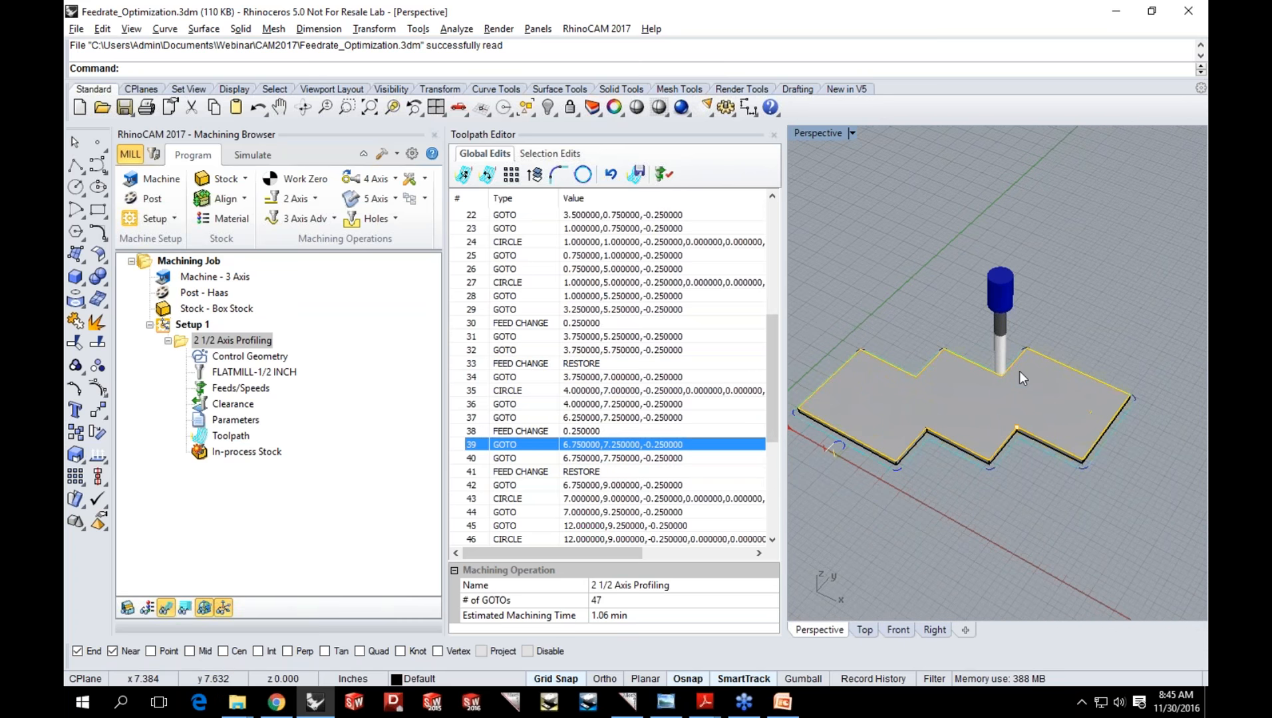
left_click(609, 419)
left_click(611, 445)
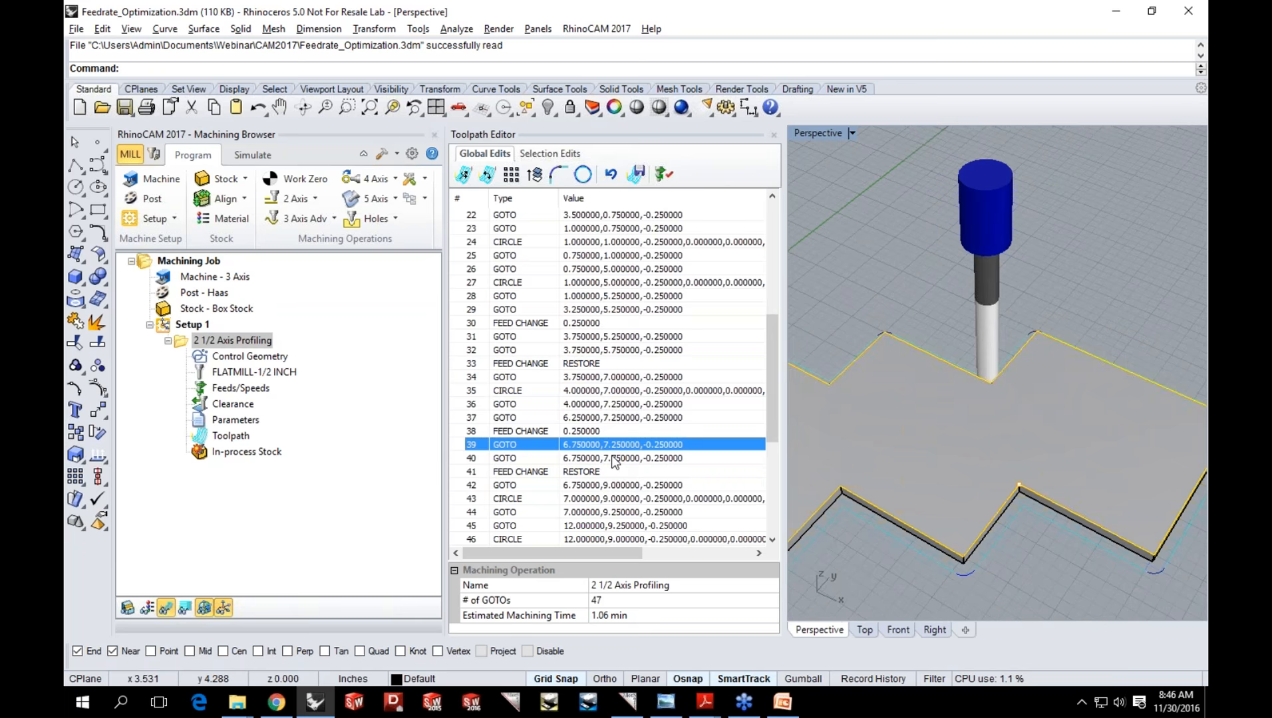
left_click(611, 459)
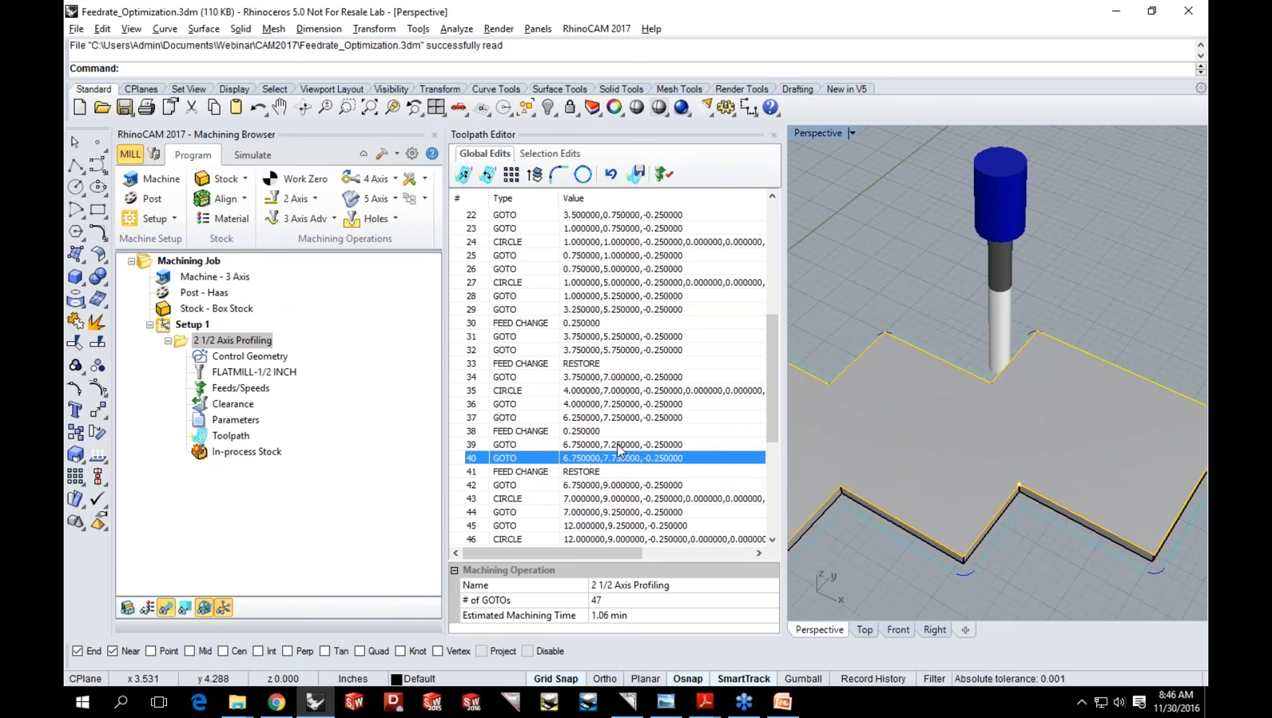
scroll(618, 444, "down", 2)
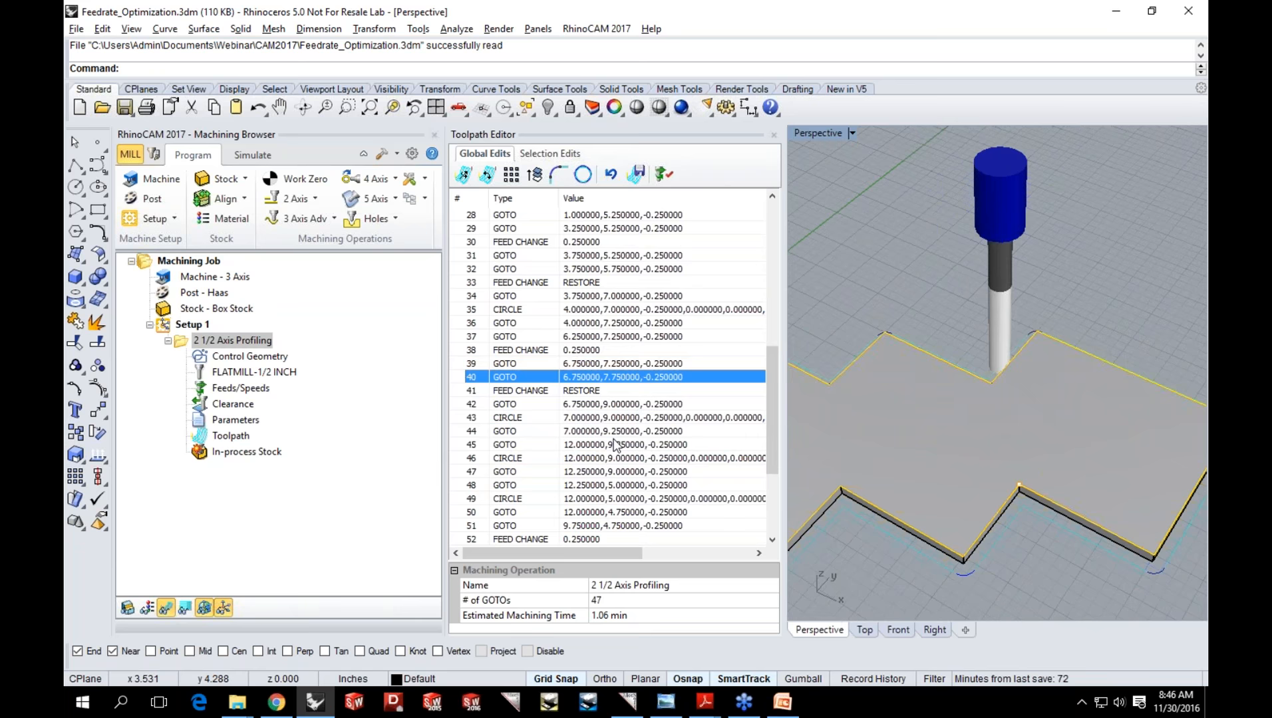
scroll(594, 449, "down", 2)
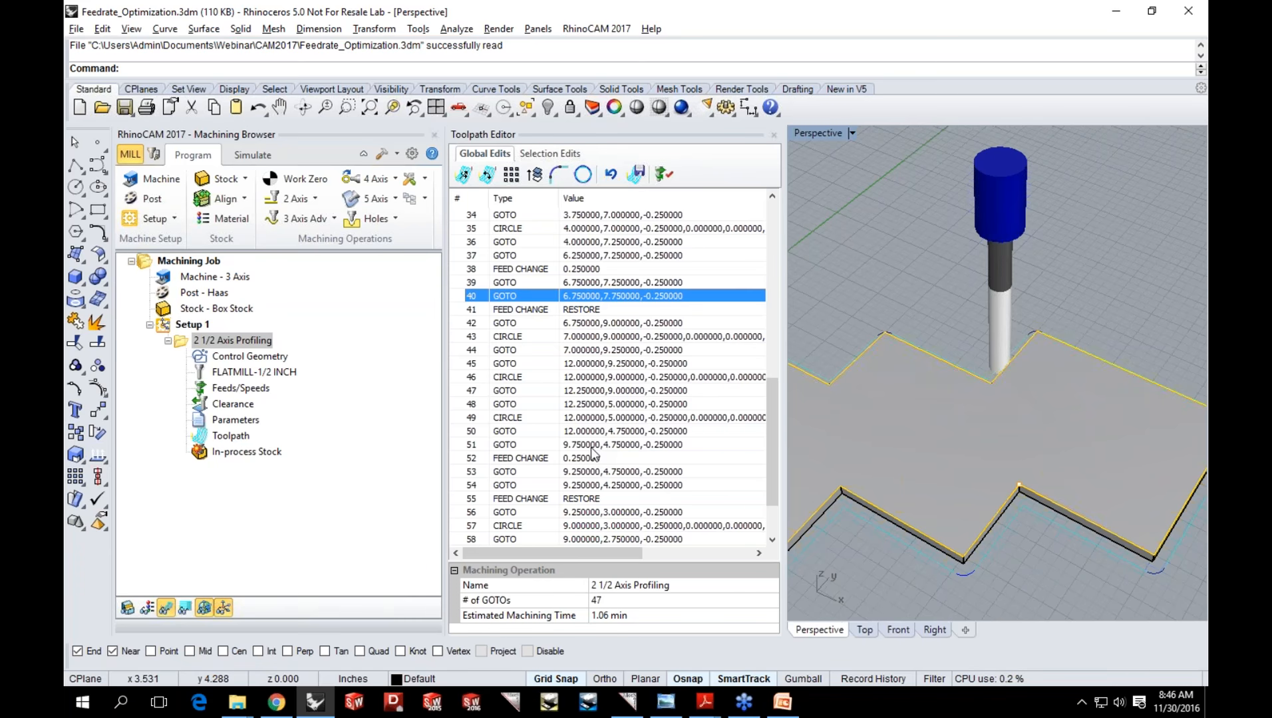
Post the 2 1/2 Axis Profiling operation with the Haas post to Feedrate_Optimization_2 1_2 Axis Profiling.nc in the CAM2017 folder.
right_click(243, 346)
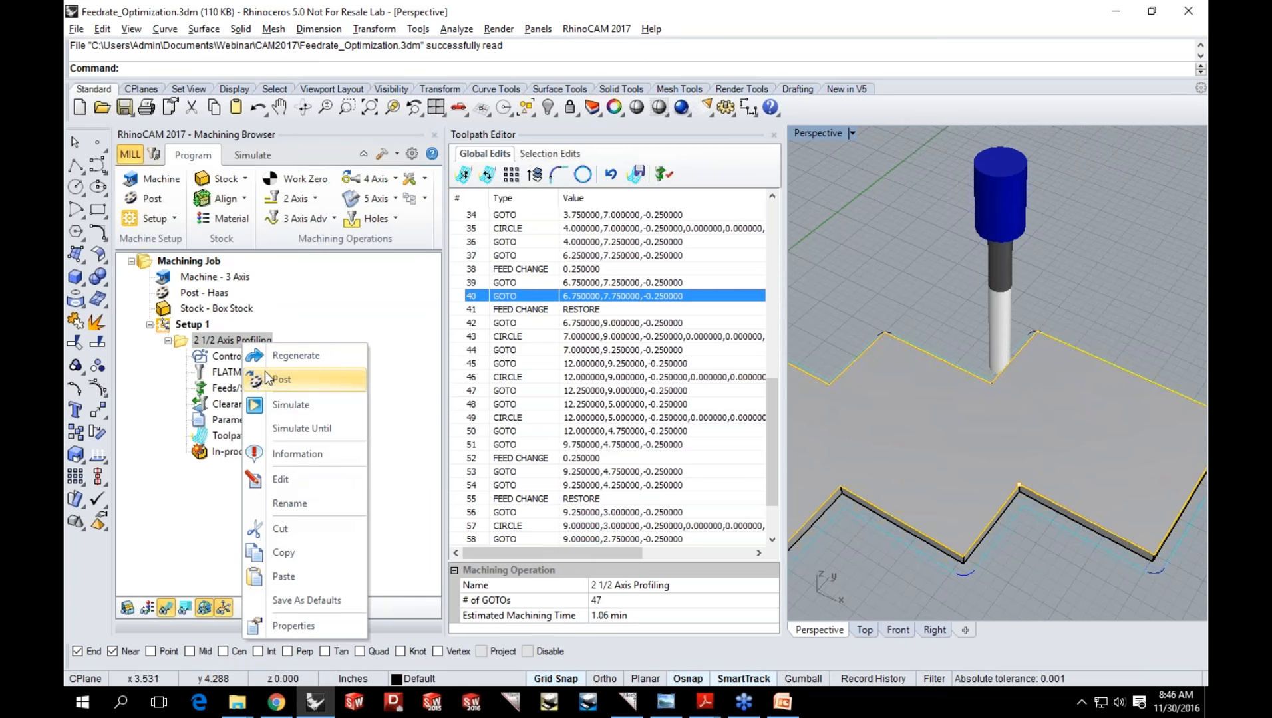
left_click(269, 378)
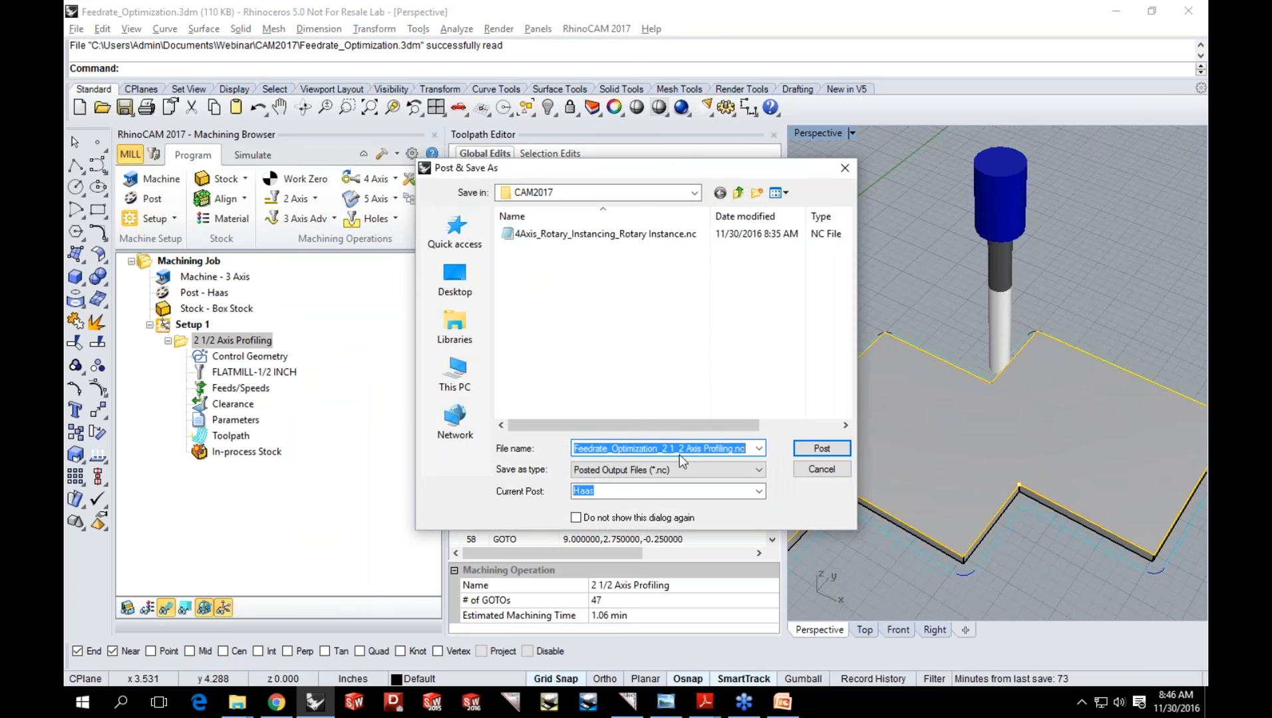
left_click(816, 451)
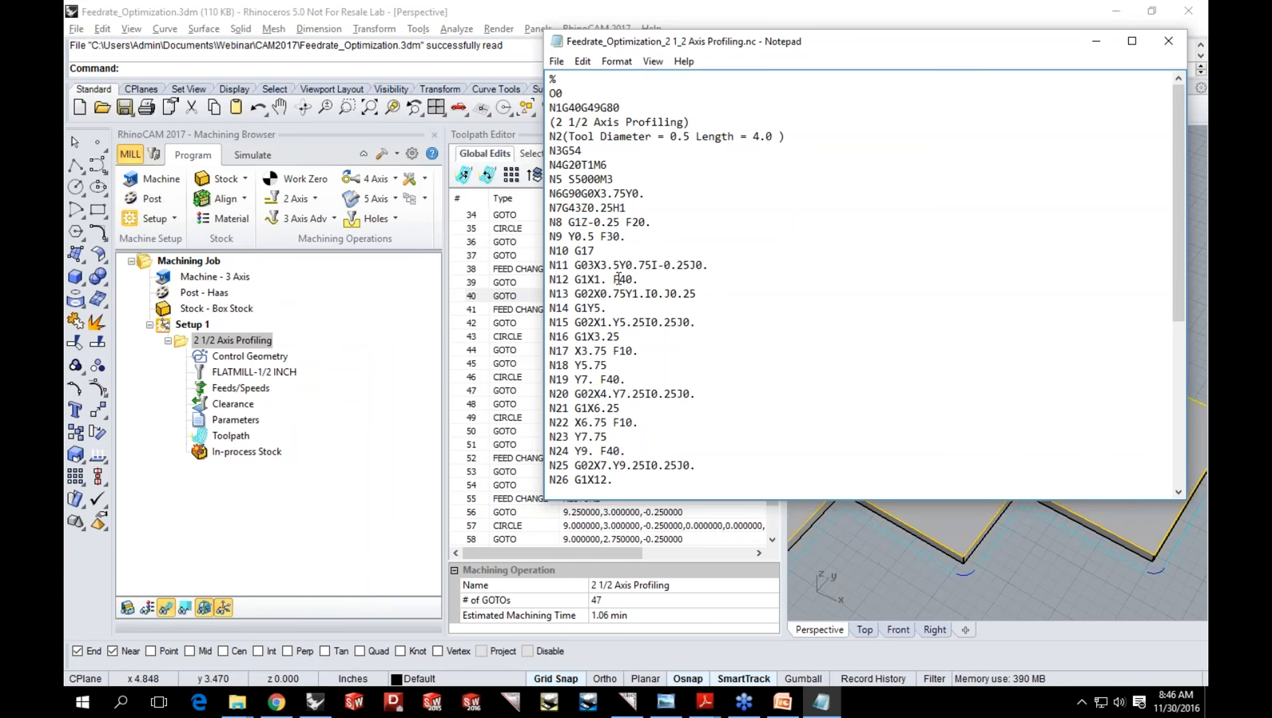
Examine the cut feedrate on line N12 and the reduced feedrate on line N17 of the posted code.
left_click_drag(620, 280, 633, 280)
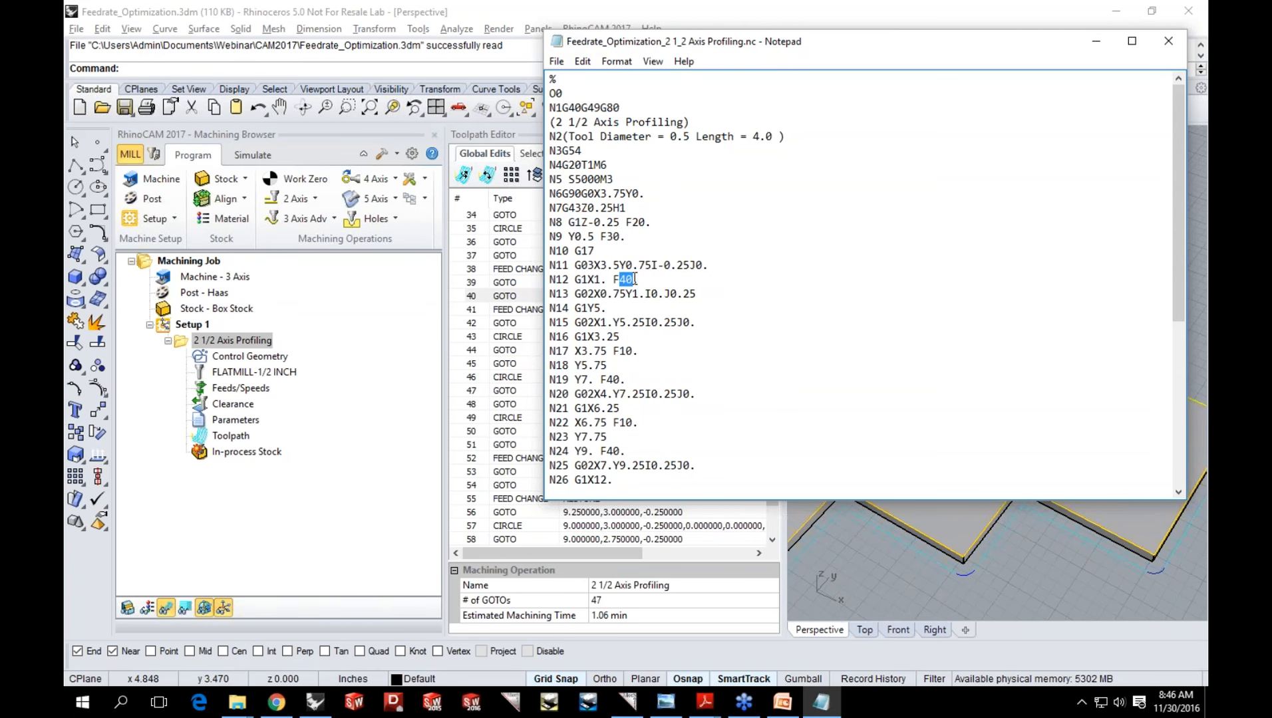
left_click_drag(638, 351, 552, 351)
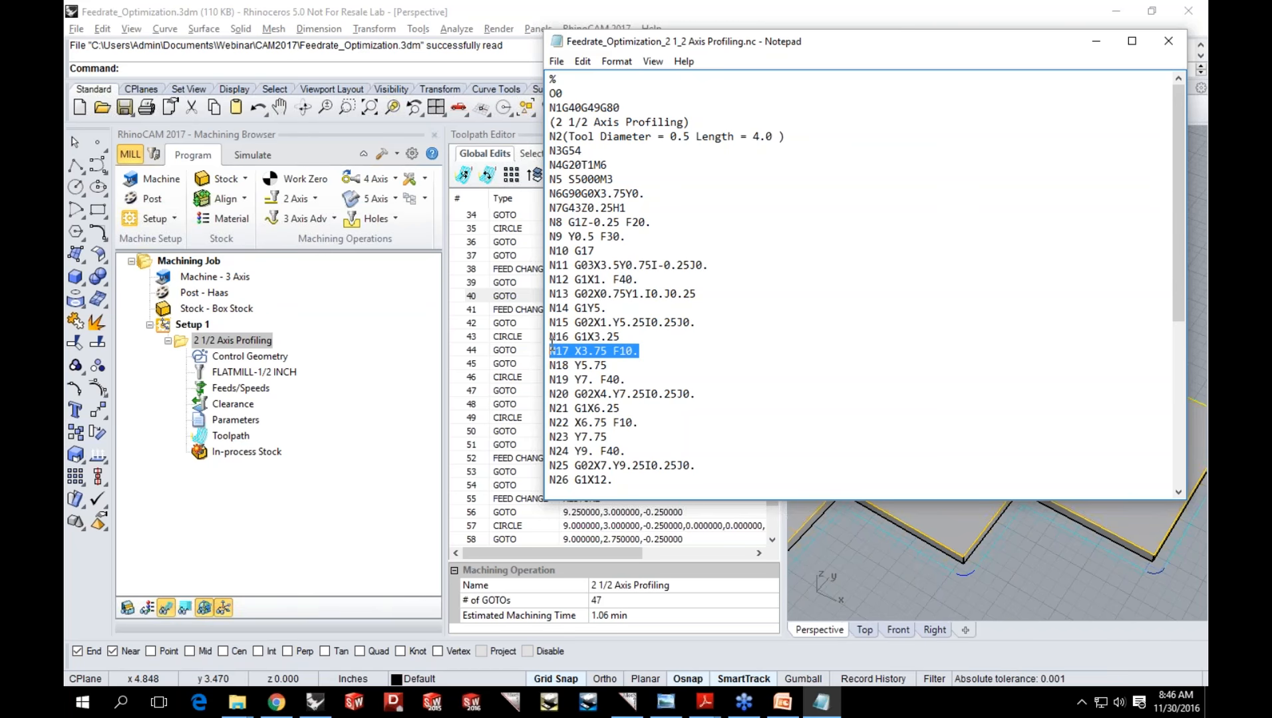
left_click_drag(656, 357, 557, 350)
left_click(640, 351)
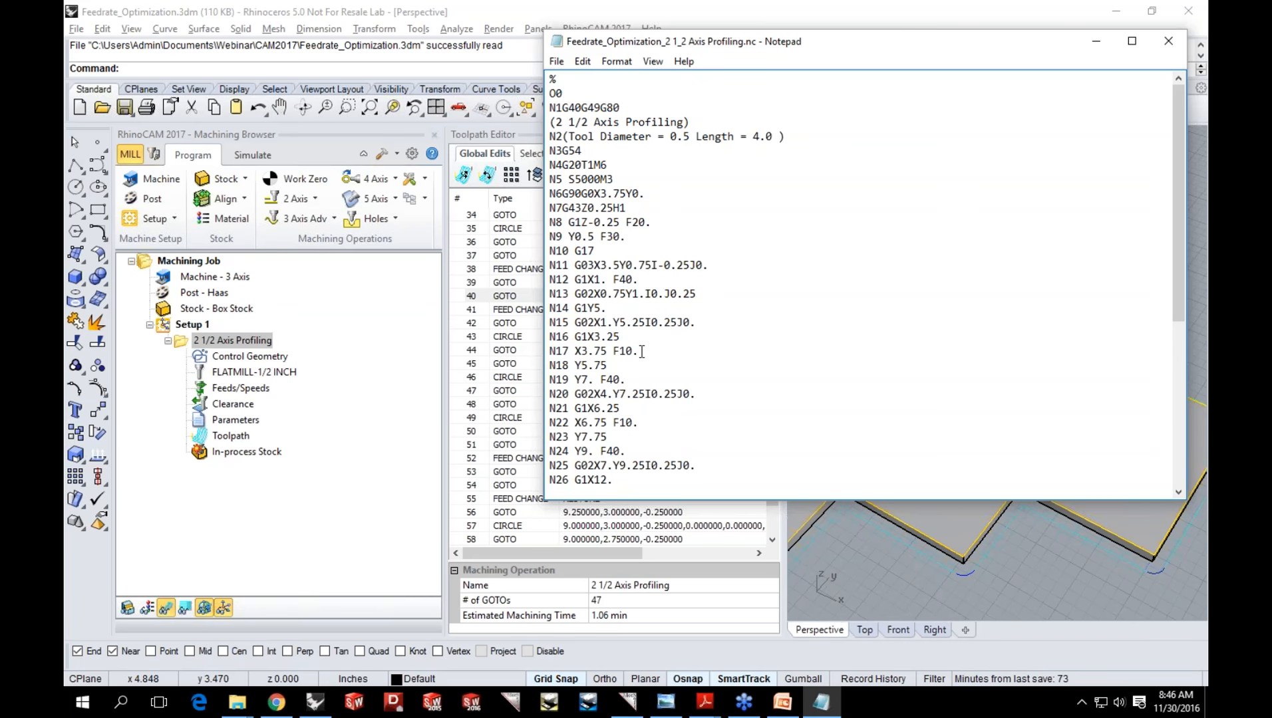
left_click_drag(640, 351, 558, 350)
left_click(622, 366)
Check the feedrate reductions and restores at the remaining corners, from line N22 to the end of the posted code.
scroll(624, 366, "down", 1)
left_click_drag(640, 379, 560, 378)
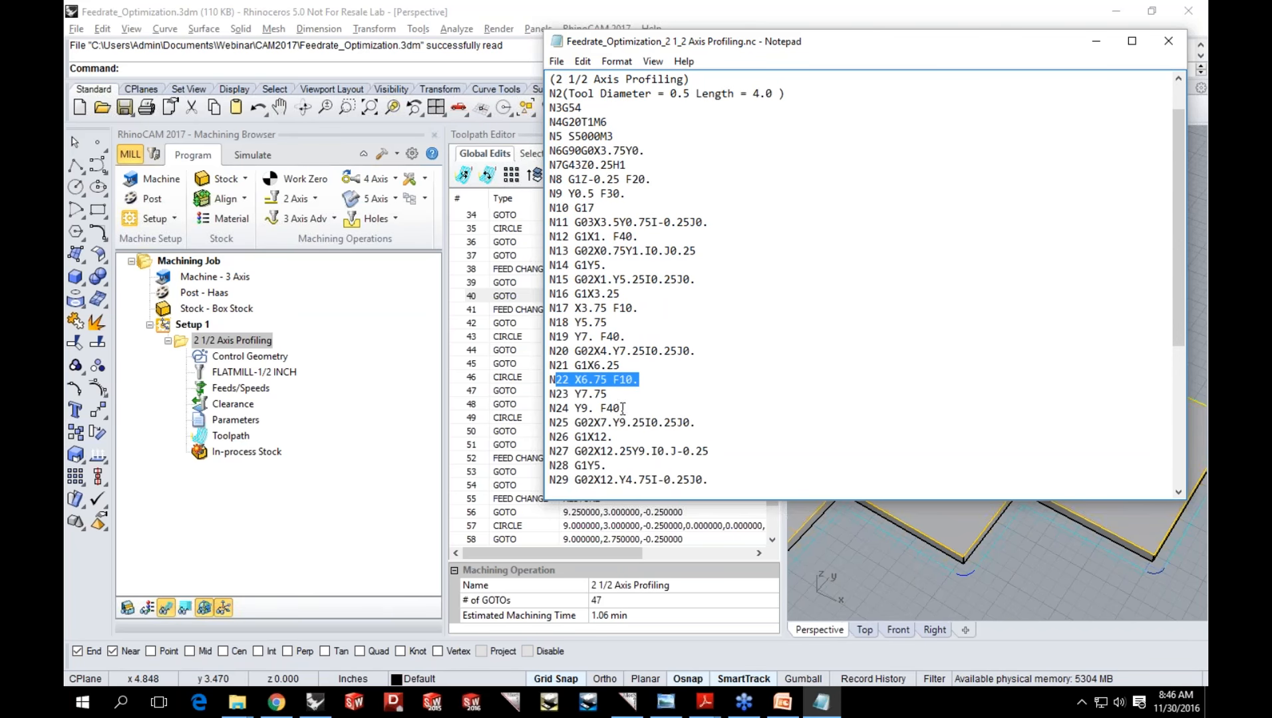
left_click_drag(626, 408, 550, 379)
scroll(646, 401, "down", 3)
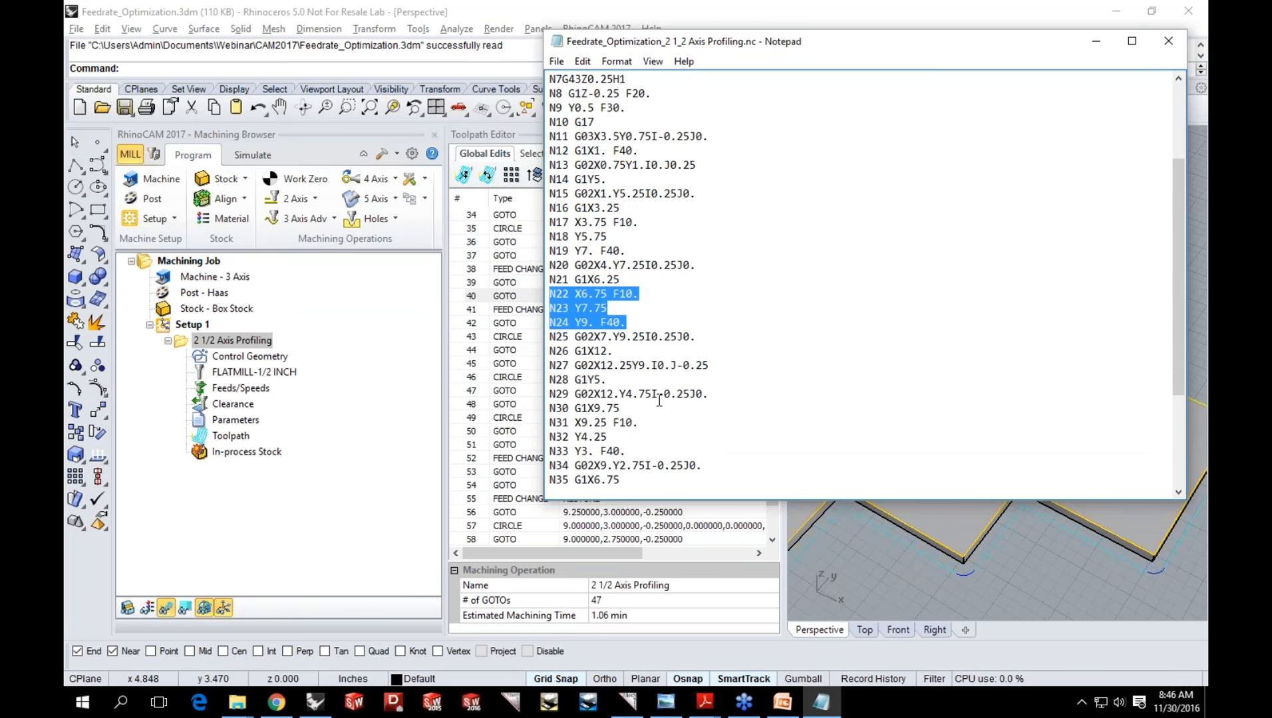
left_click_drag(626, 408, 552, 379)
scroll(684, 402, "down", 2)
left_click_drag(635, 397, 550, 378)
left_click(676, 382)
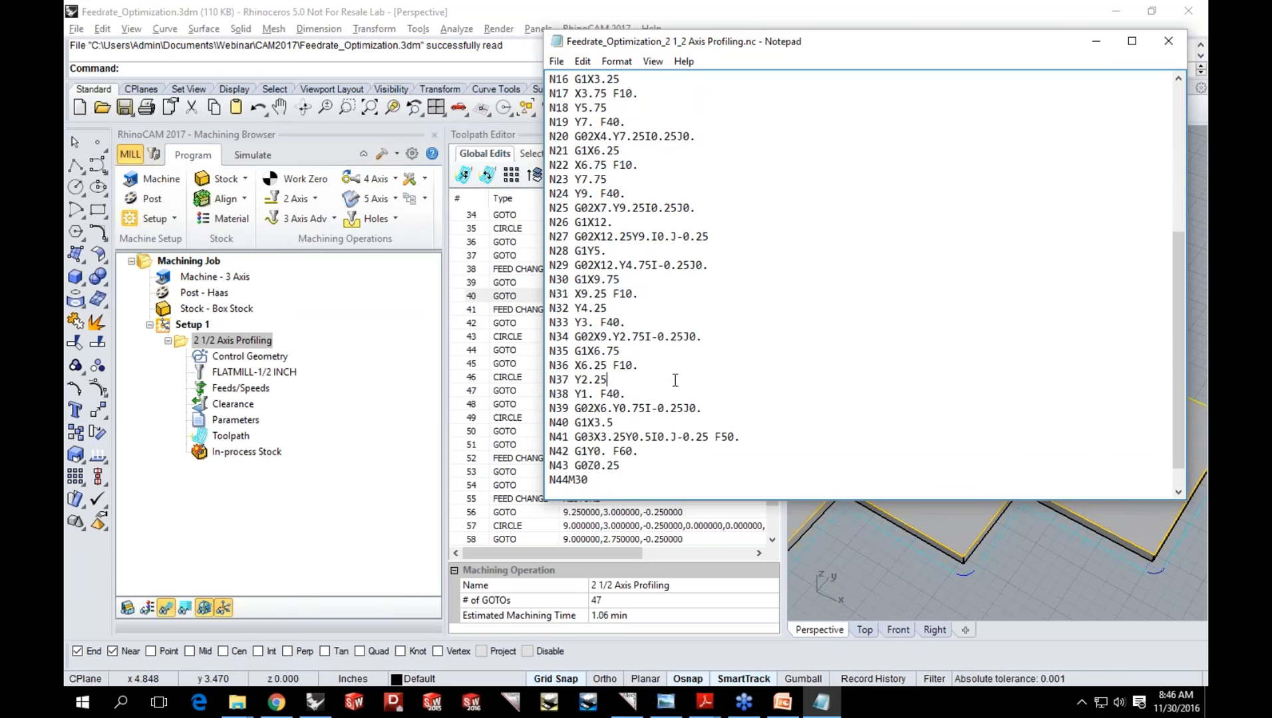
scroll(693, 372, "down", 1)
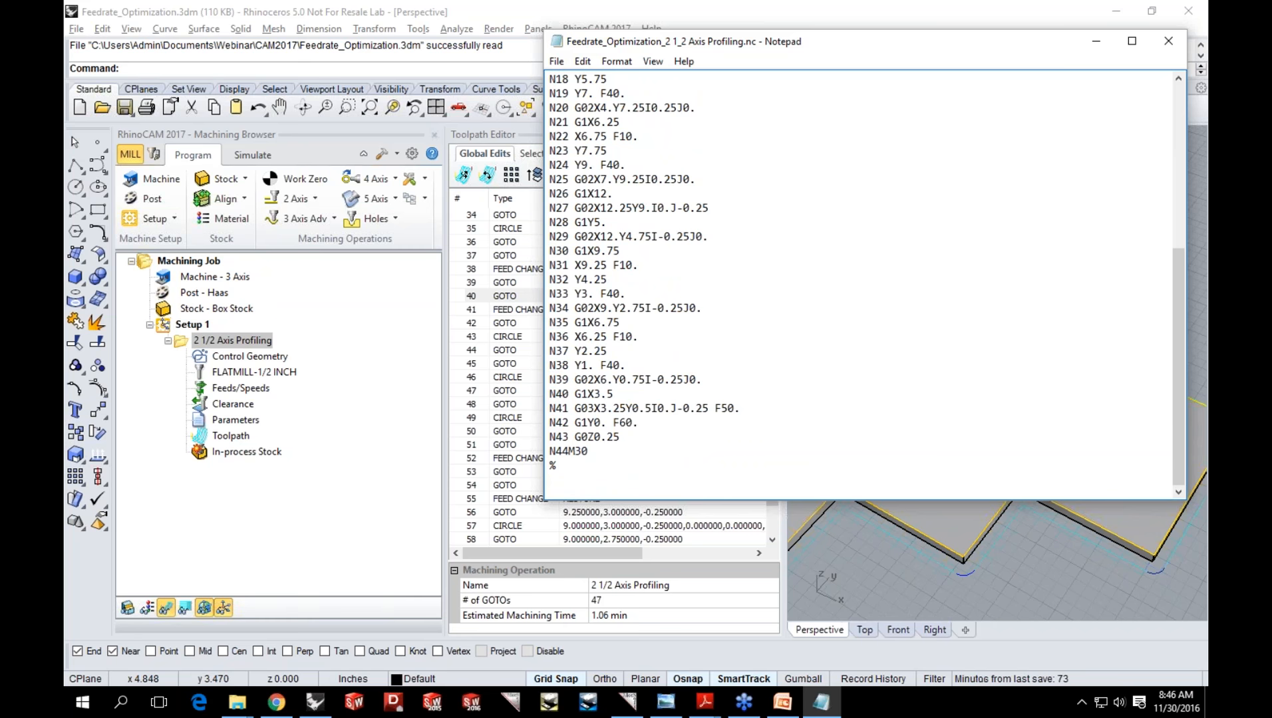
Close the posted G-code file and the Toolpath Editor.
left_click(1168, 41)
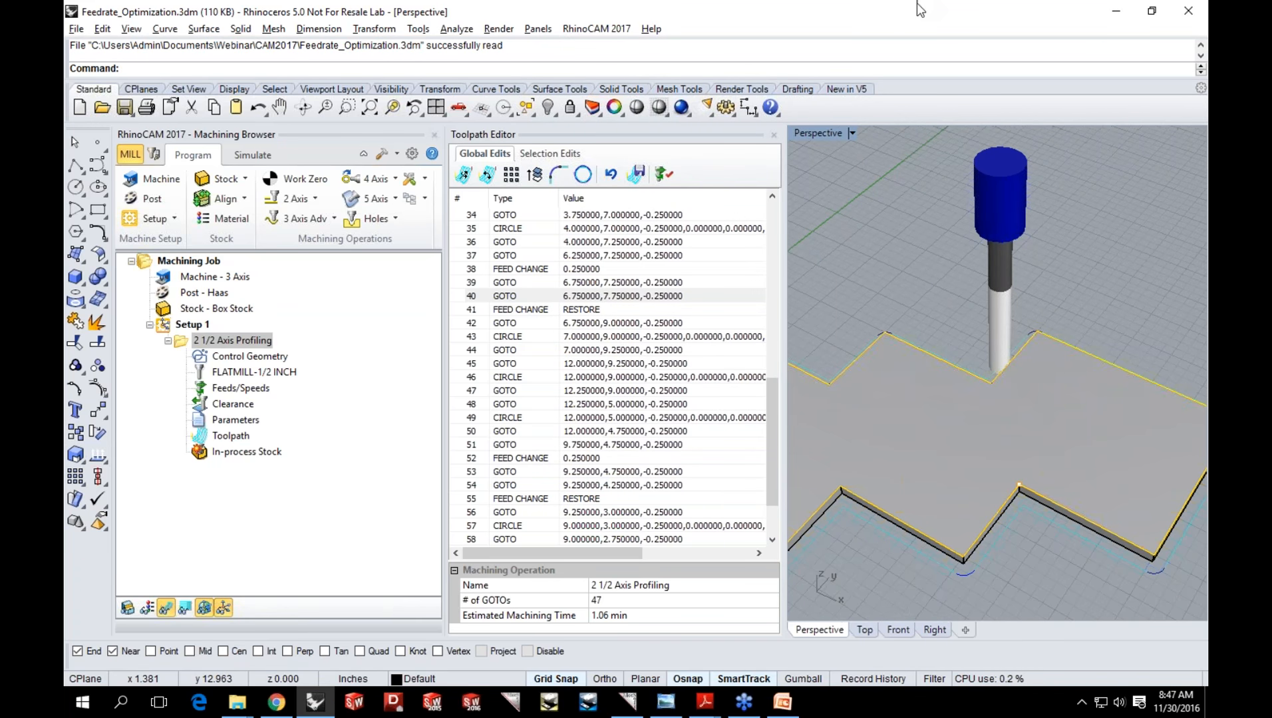
left_click(774, 135)
right_click_drag(736, 233, 725, 279)
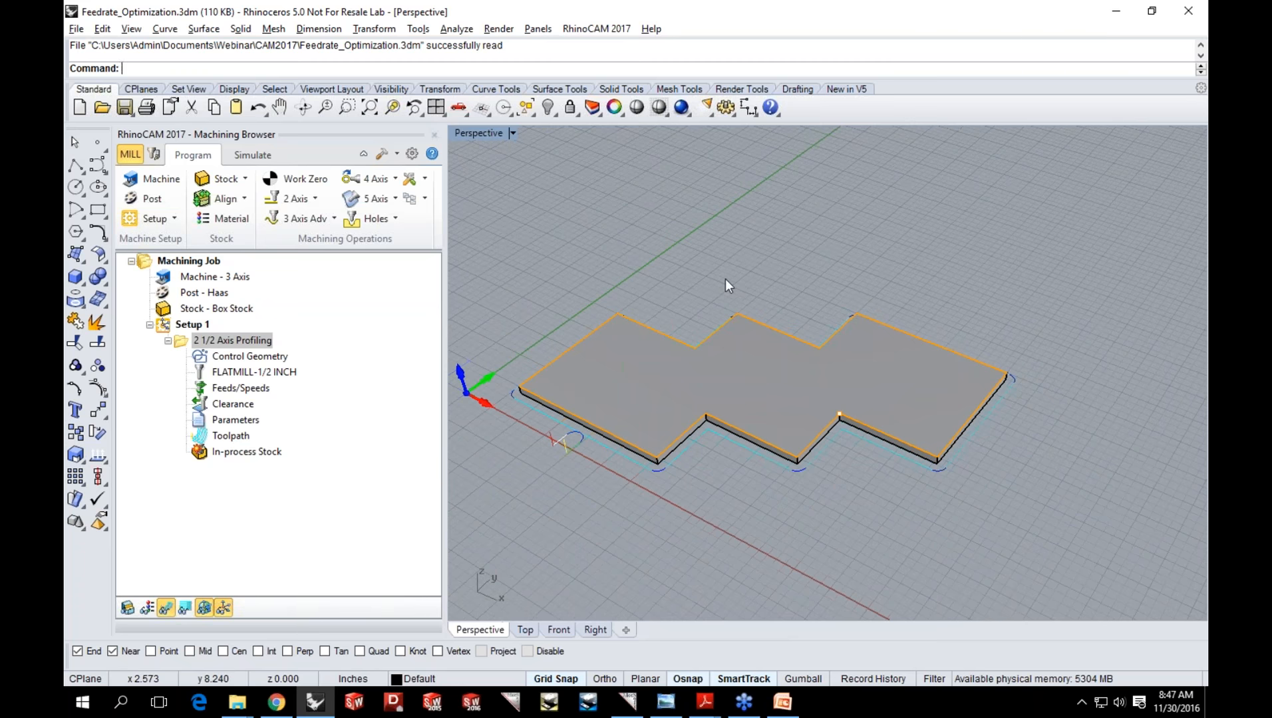
Switch to VisualCAM and open 4Axis_DriveSurfaceMachining-Programmed.vcp from the CAM2017 folder, discarding the current part's changes.
left_click(631, 702)
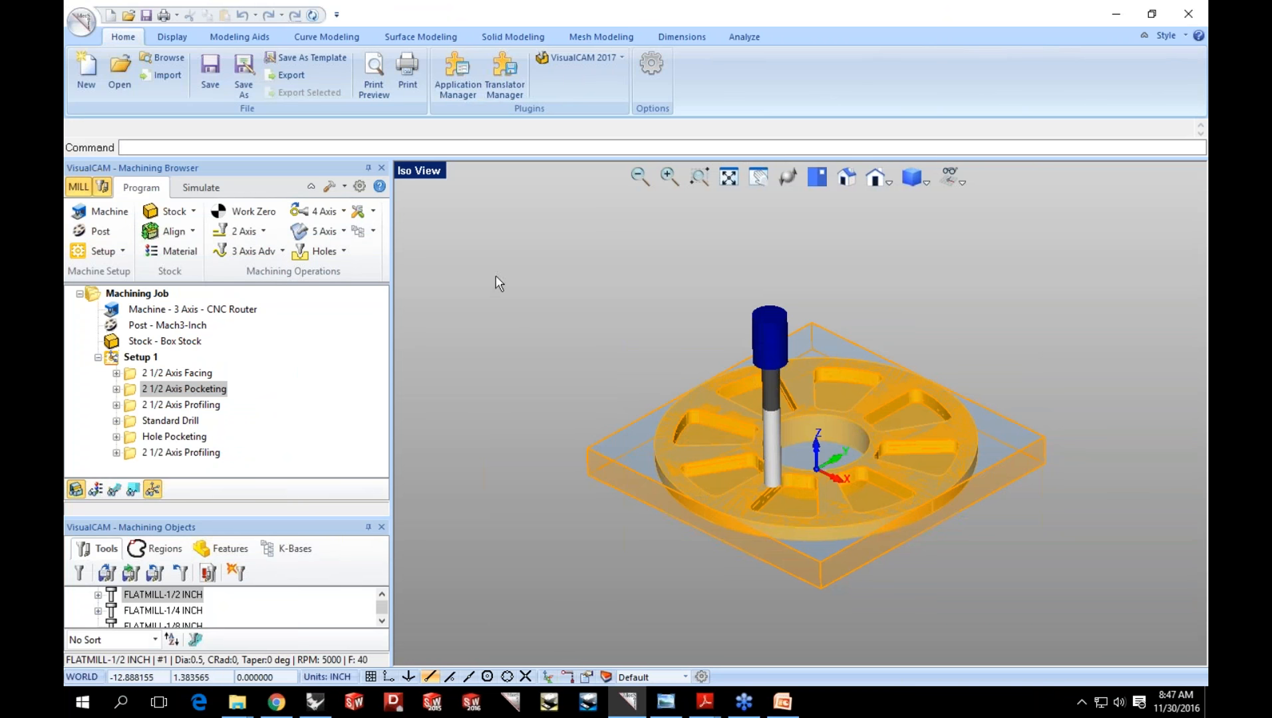
left_click(120, 70)
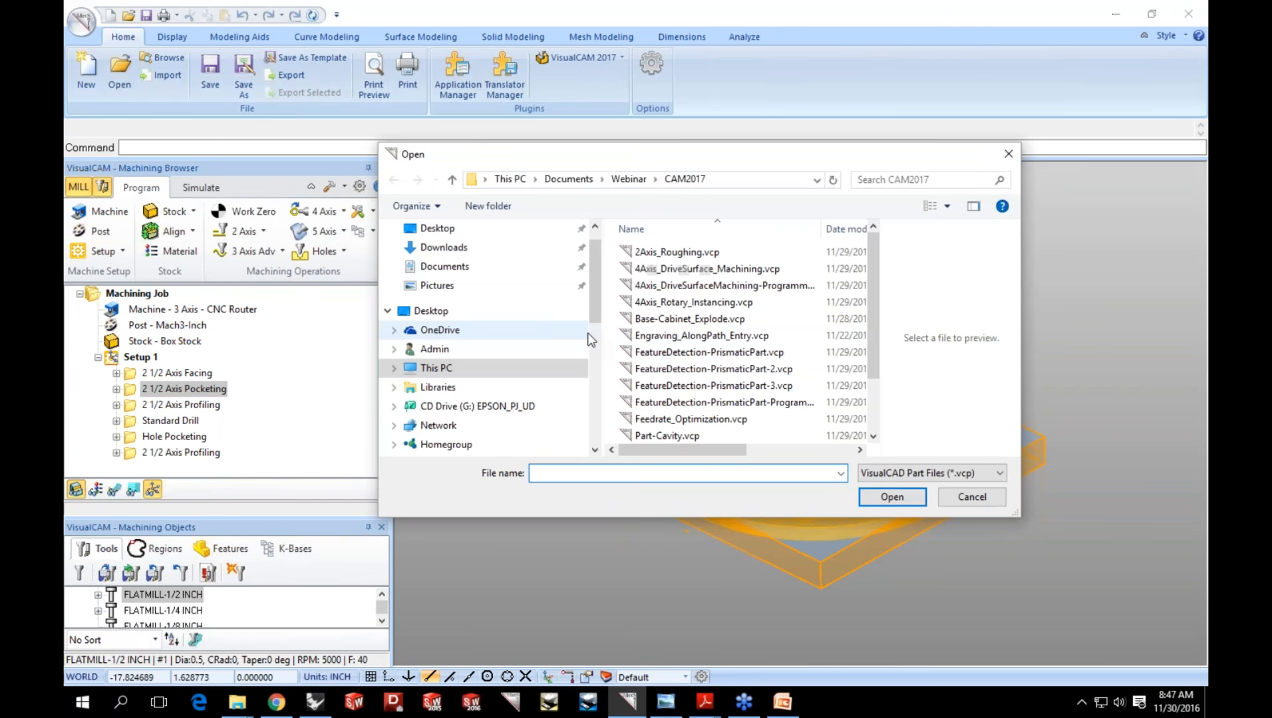
left_click(643, 287)
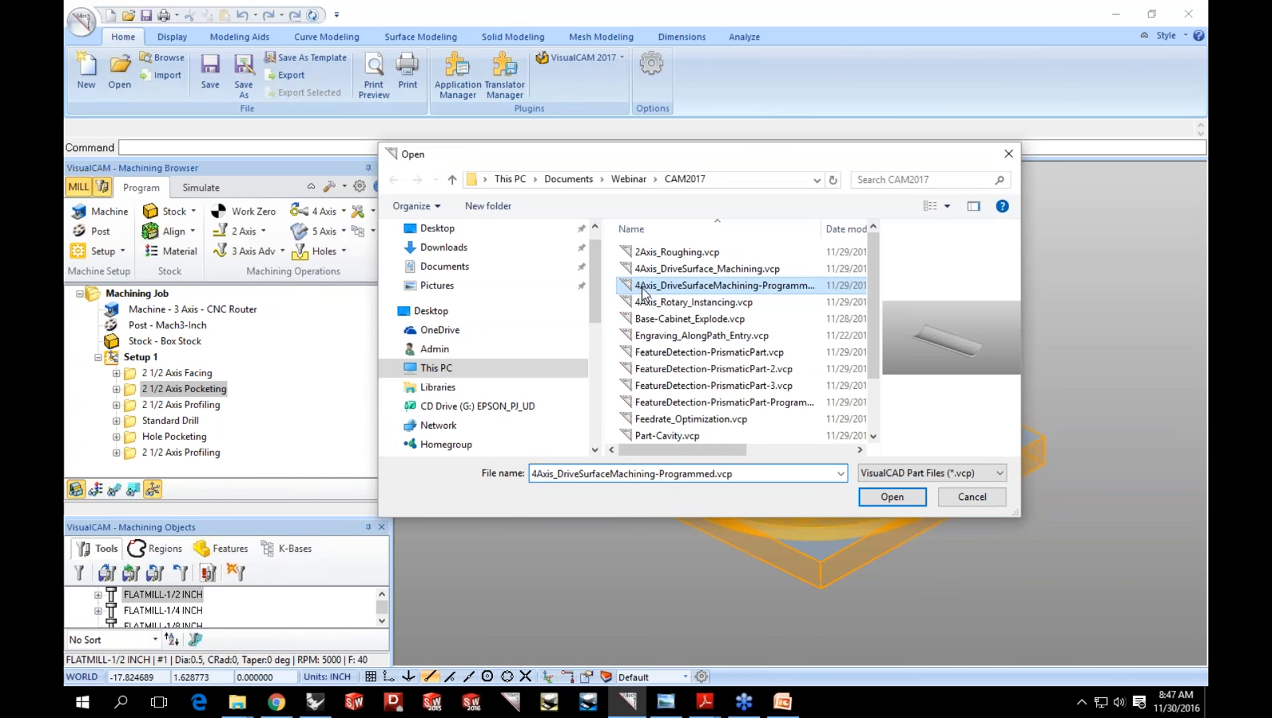
left_click(891, 497)
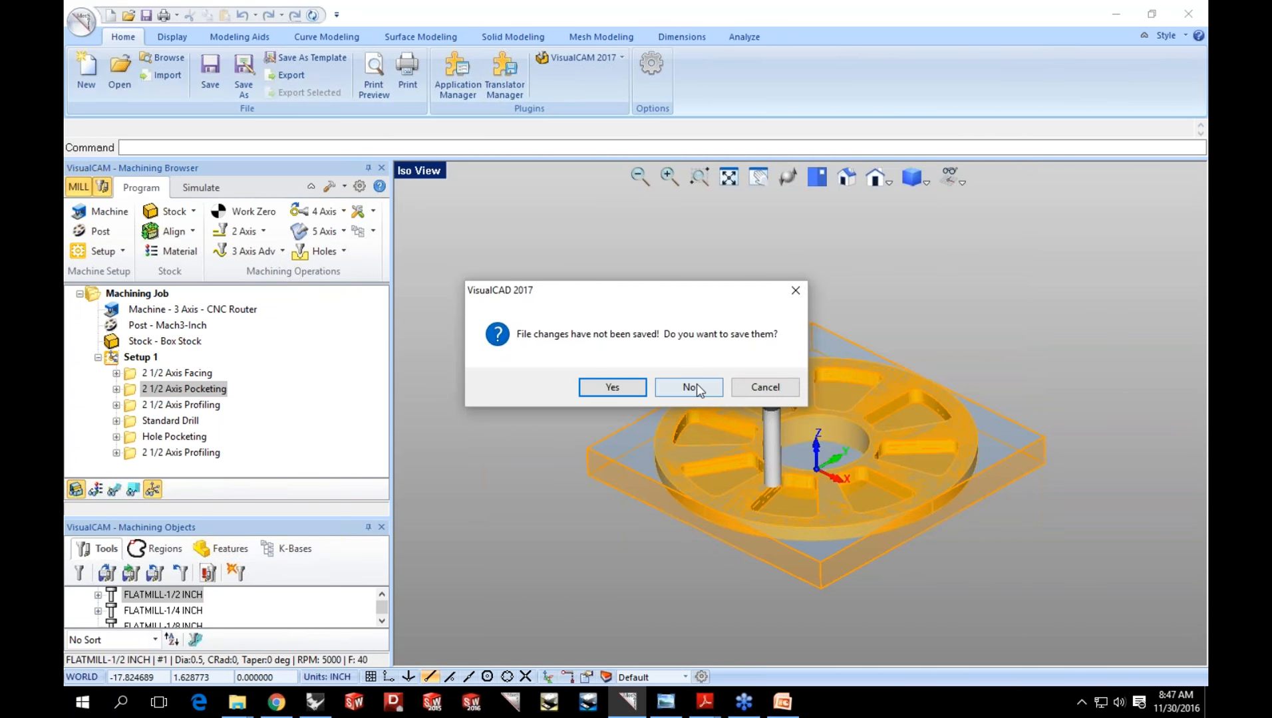
left_click(690, 387)
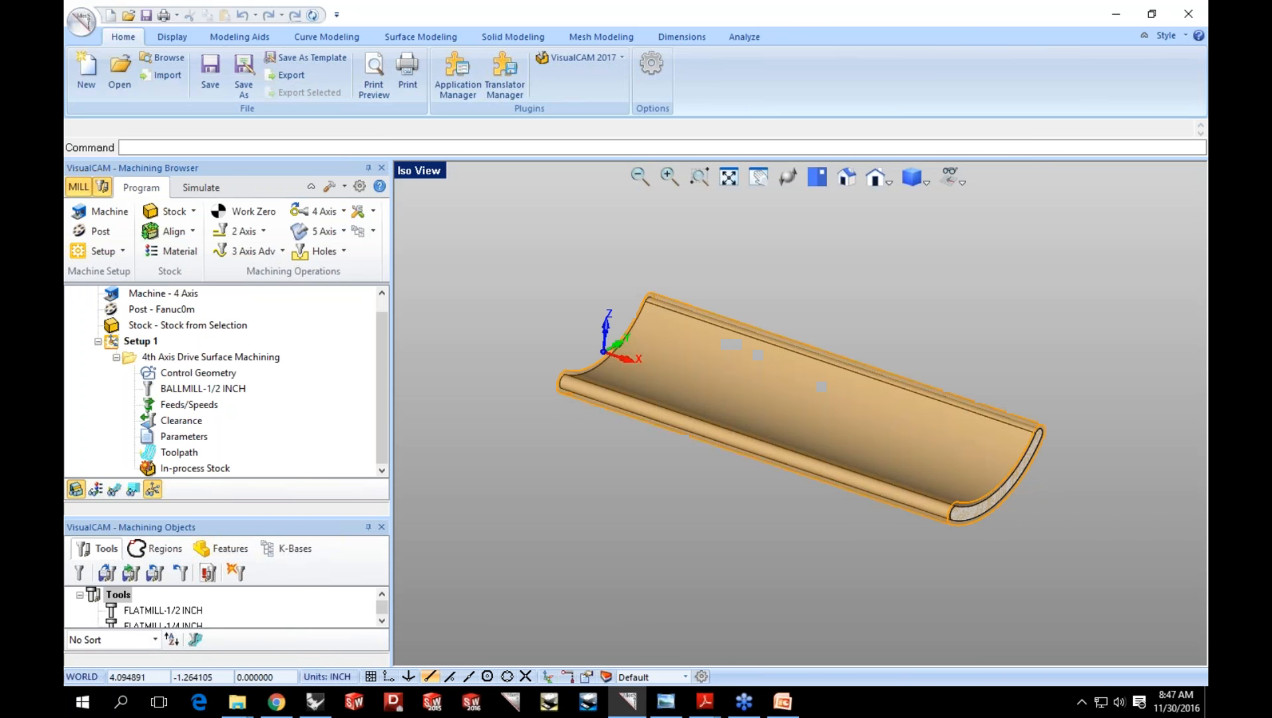
Post the 4th Axis Drive Surface Machining operation with the proposed file name.
left_click(147, 358)
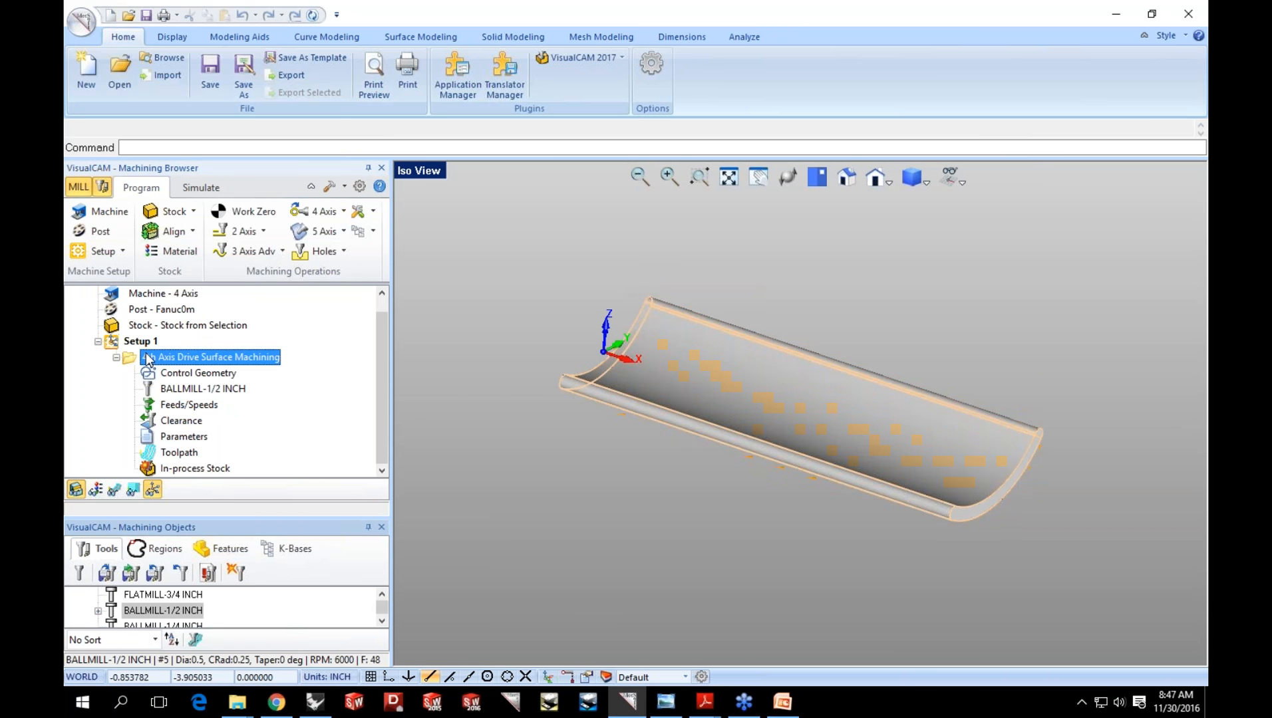
right_click(147, 359)
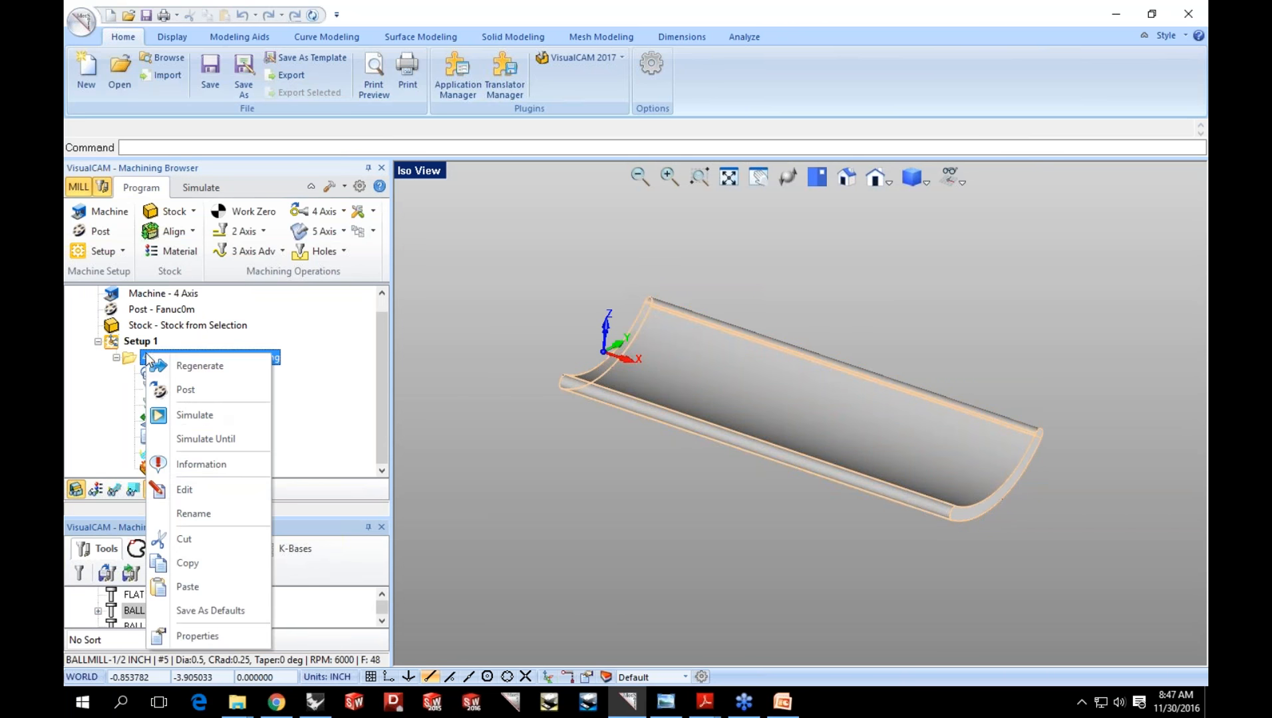
left_click(178, 389)
left_click(806, 450)
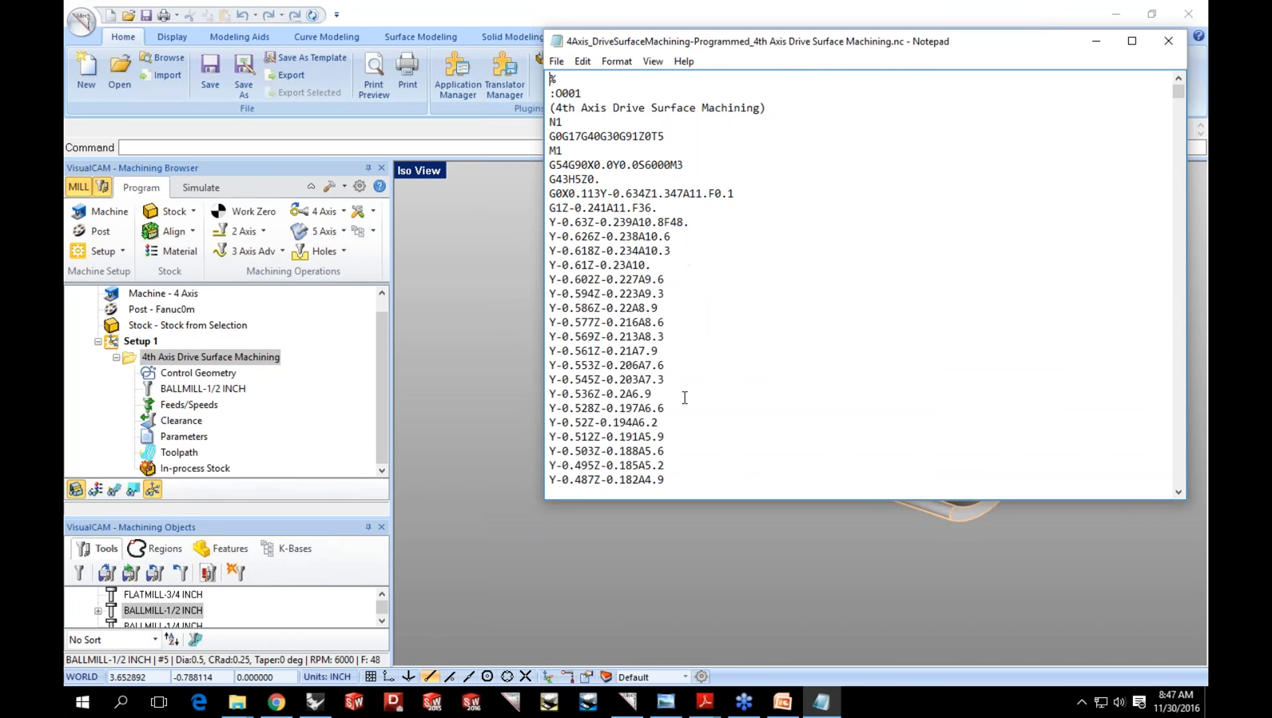
Examine the feedrate output at the start of the posted 4th axis code.
scroll(687, 394, "down", 2)
scroll(706, 306, "up", 2)
left_click_drag(669, 221, 694, 224)
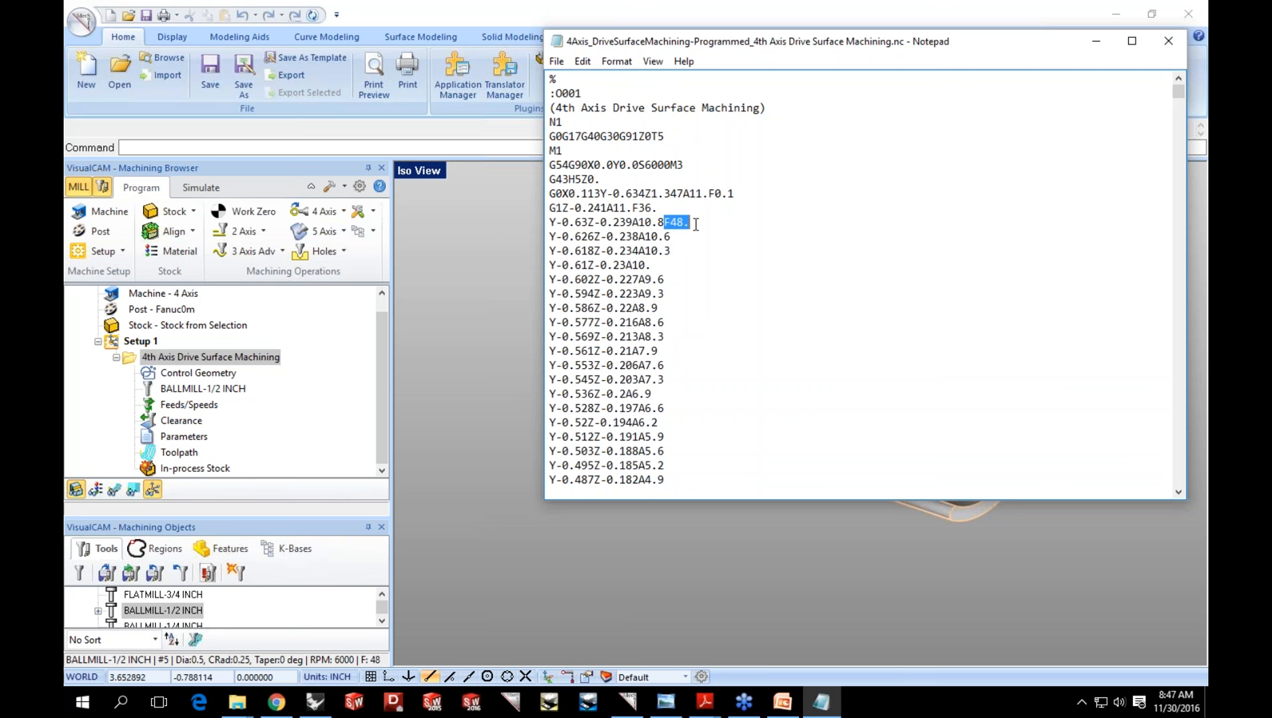
Return to VisualCAM and open the Feed Rate settings of the Fanuc0m post-processor in the Post-Processor Generator.
left_click(528, 244)
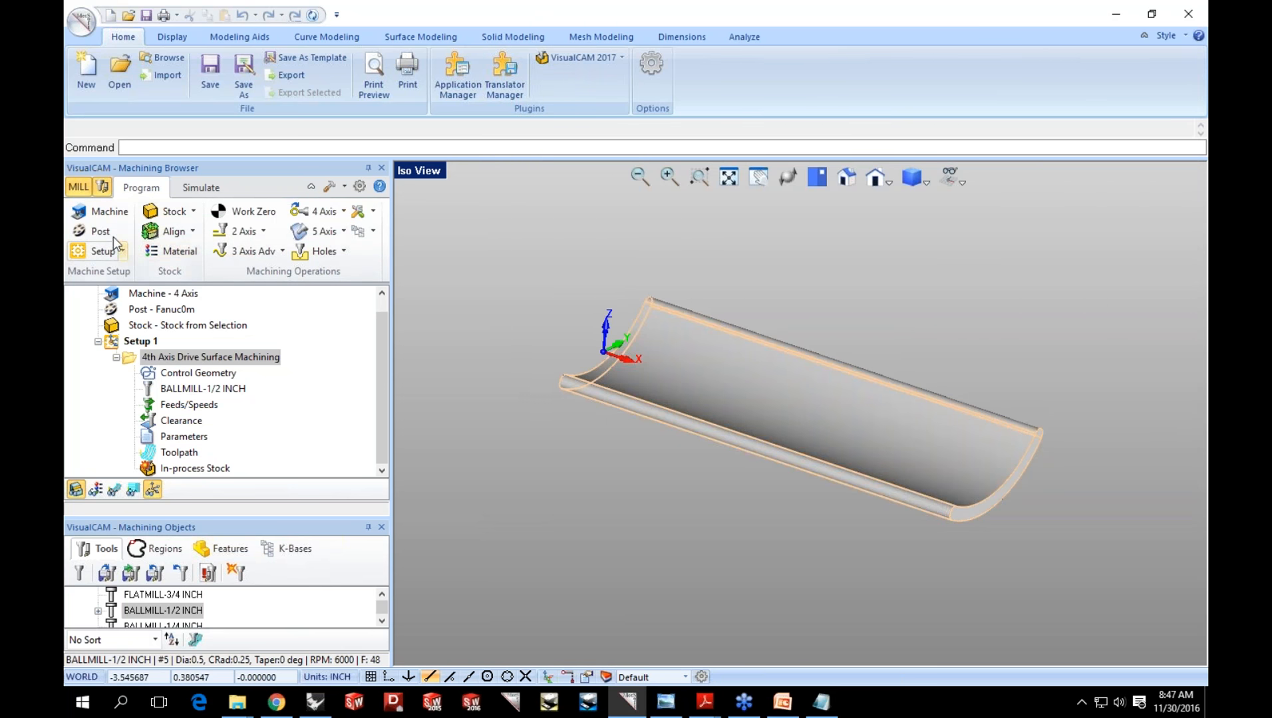
left_click(93, 232)
left_click(328, 252)
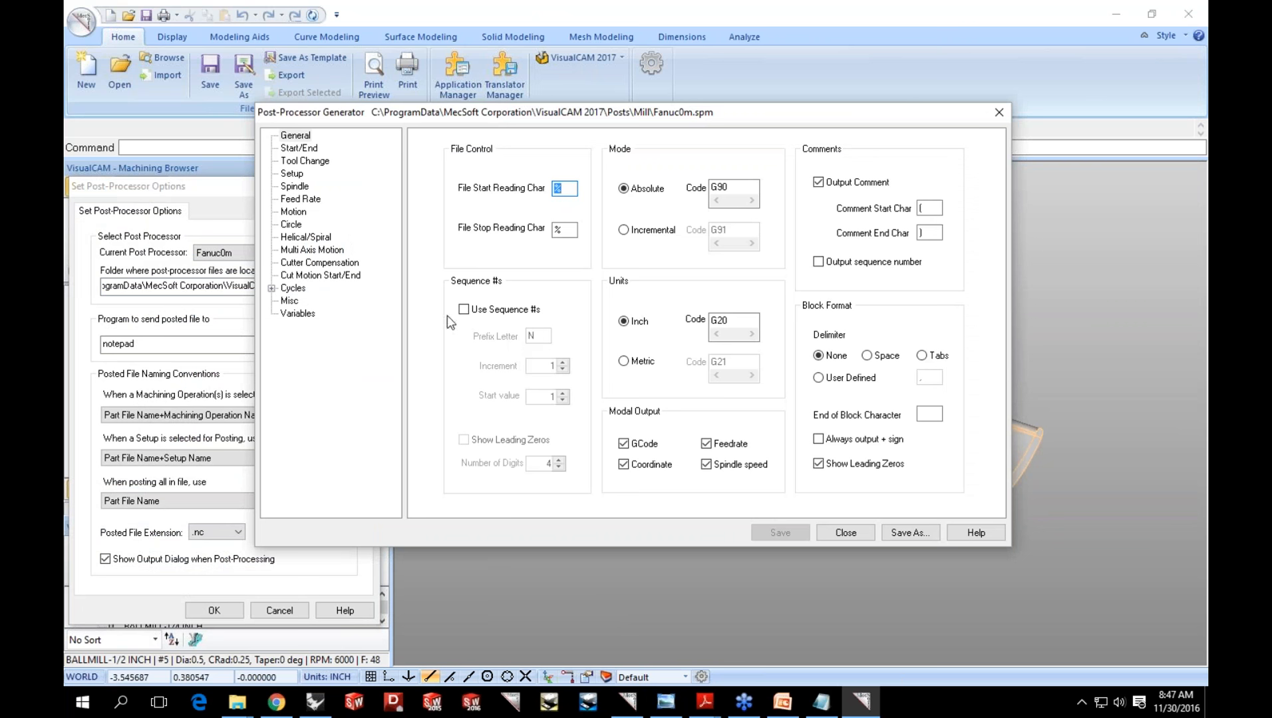
left_click(302, 203)
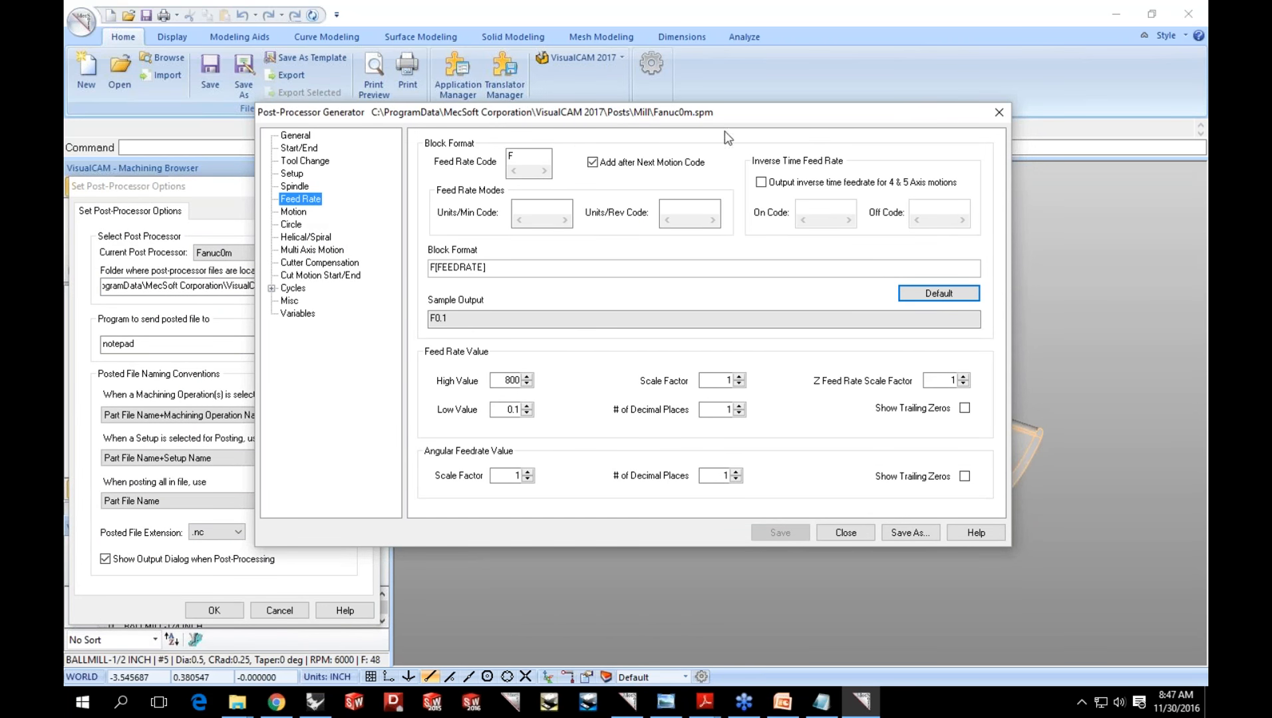
Enable inverse time feedrate output for 4 & 5 Axis motions with on code G93 and off code G94, and save the post.
left_click(762, 182)
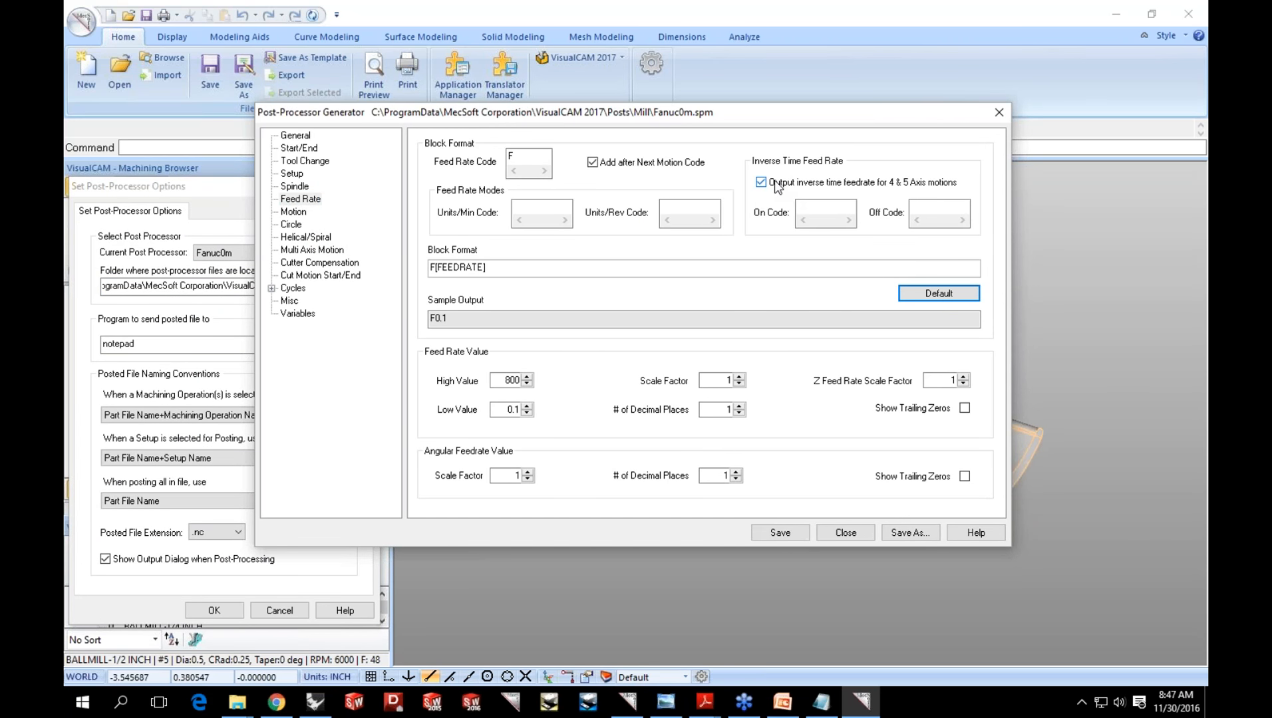
left_click(812, 208)
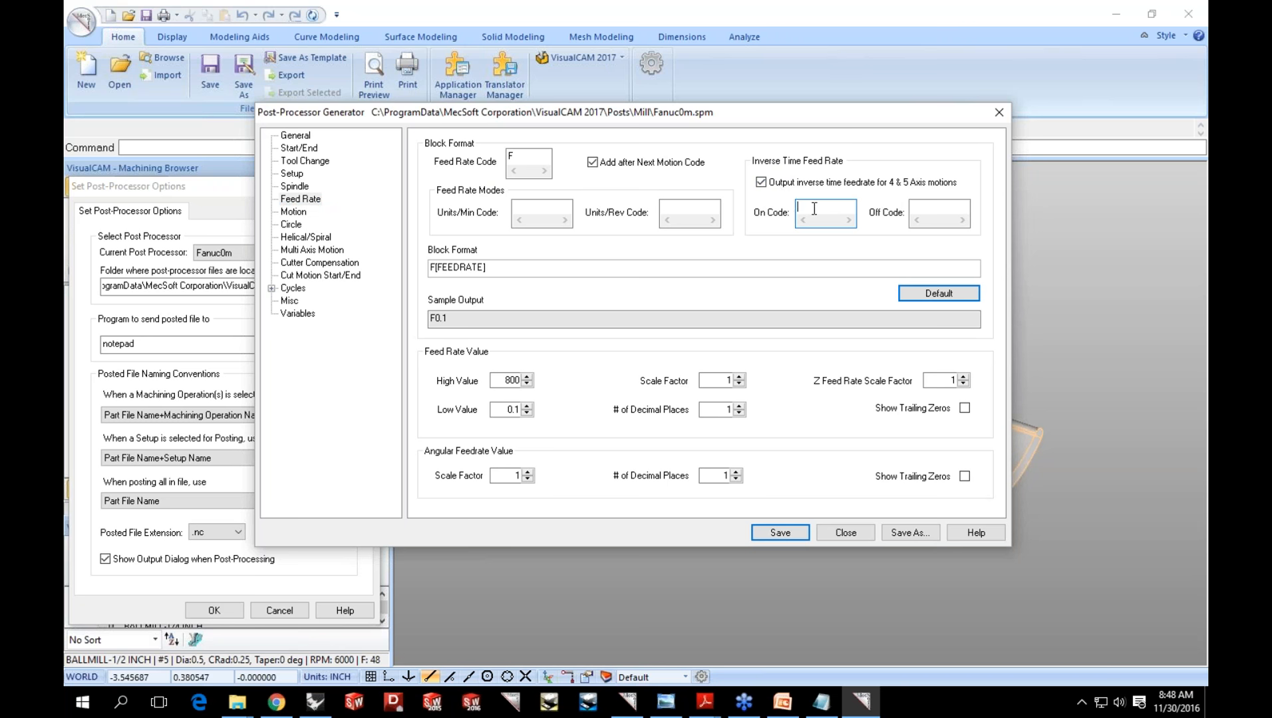
type("G93")
left_click(932, 205)
type("G94")
left_click(785, 534)
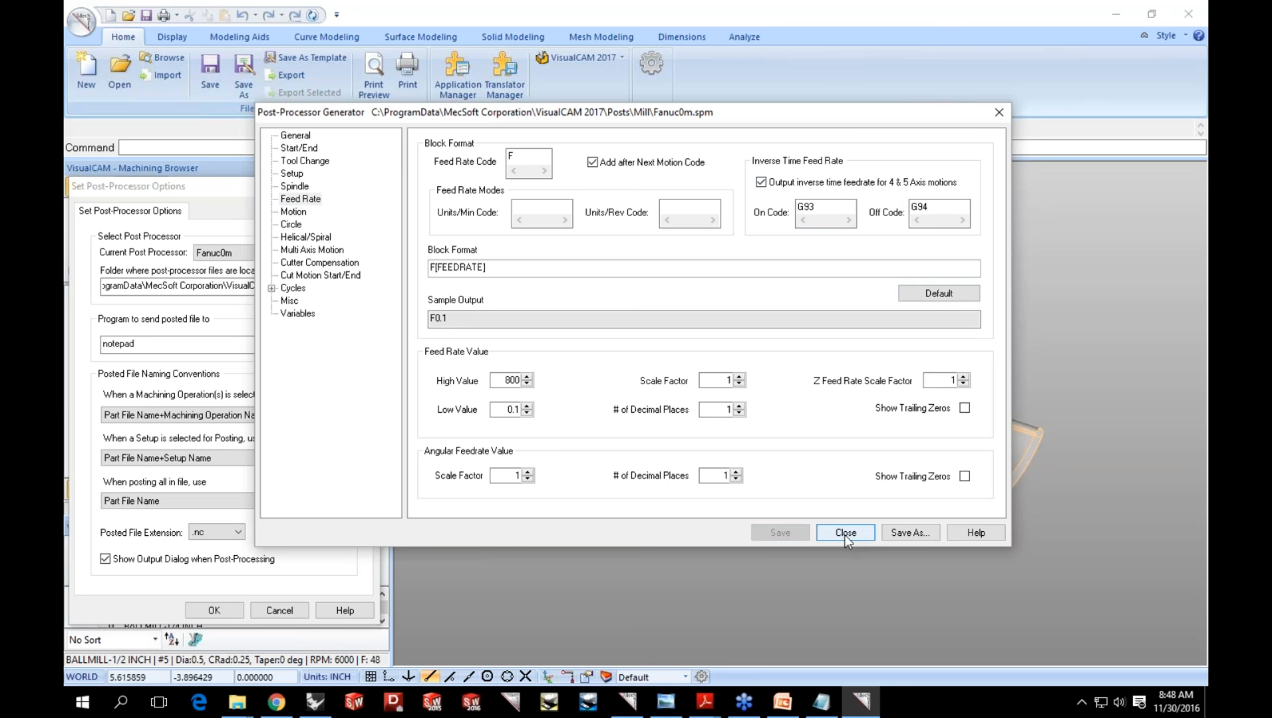
Accept the post-processor options, repost the 4th Axis Drive Surface Machining operation over the existing file, and review the inverse time feedrates in the code.
left_click(844, 533)
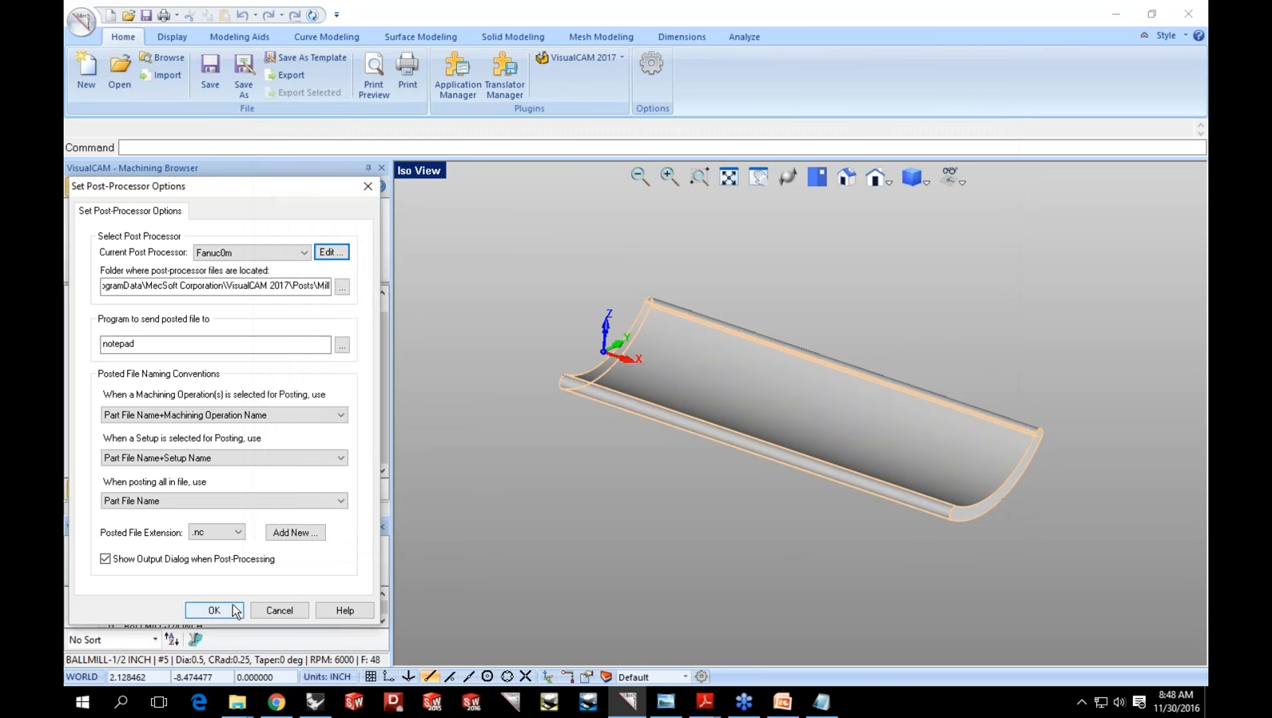
left_click(214, 611)
right_click(215, 357)
left_click(256, 390)
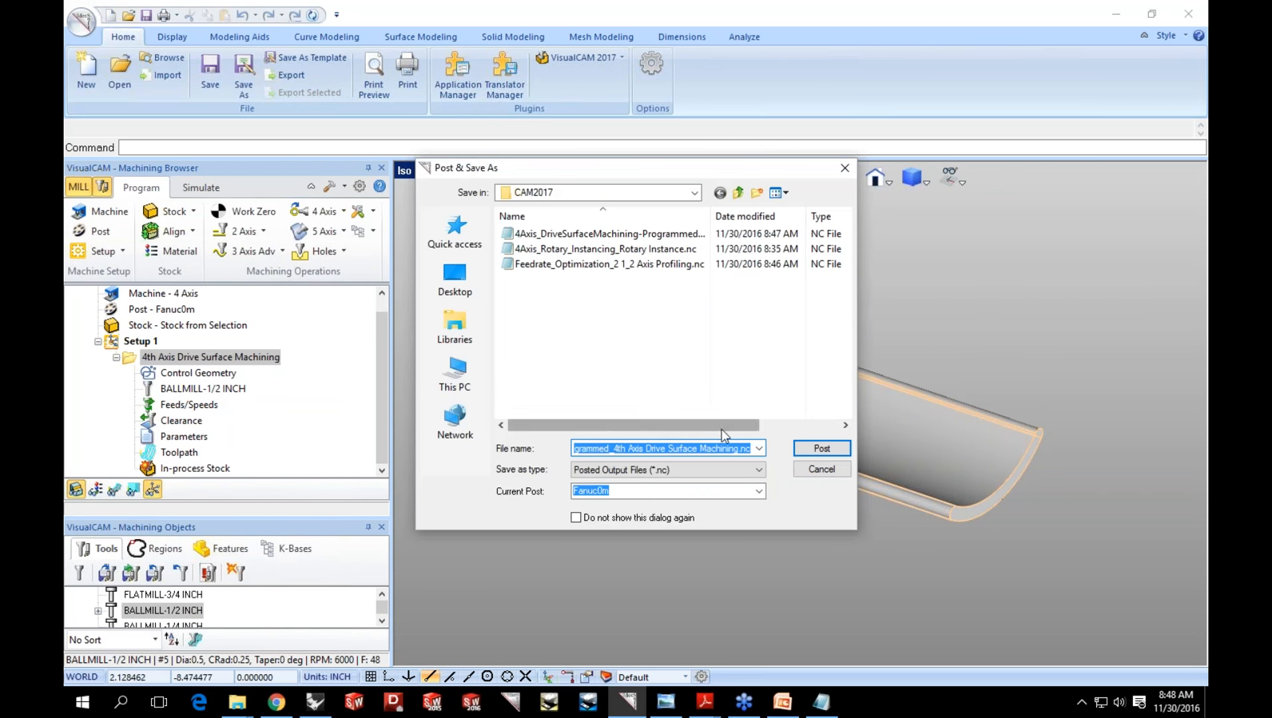
left_click(803, 447)
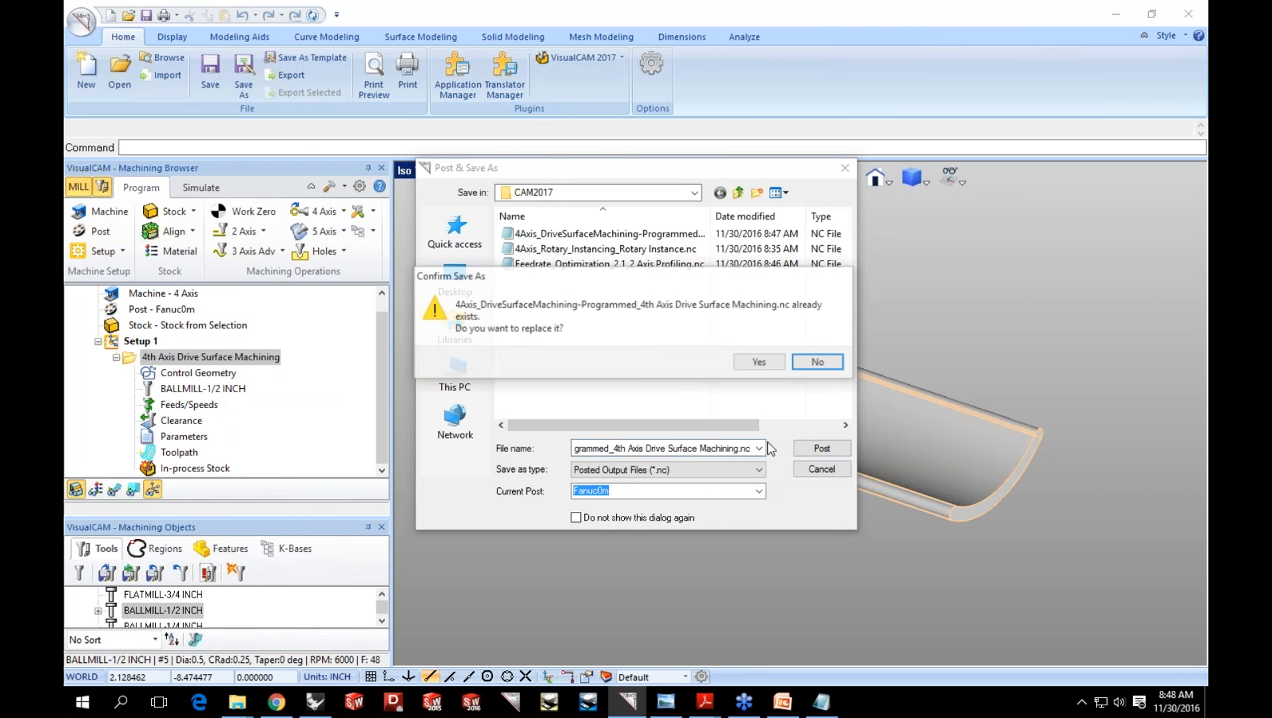
left_click(759, 365)
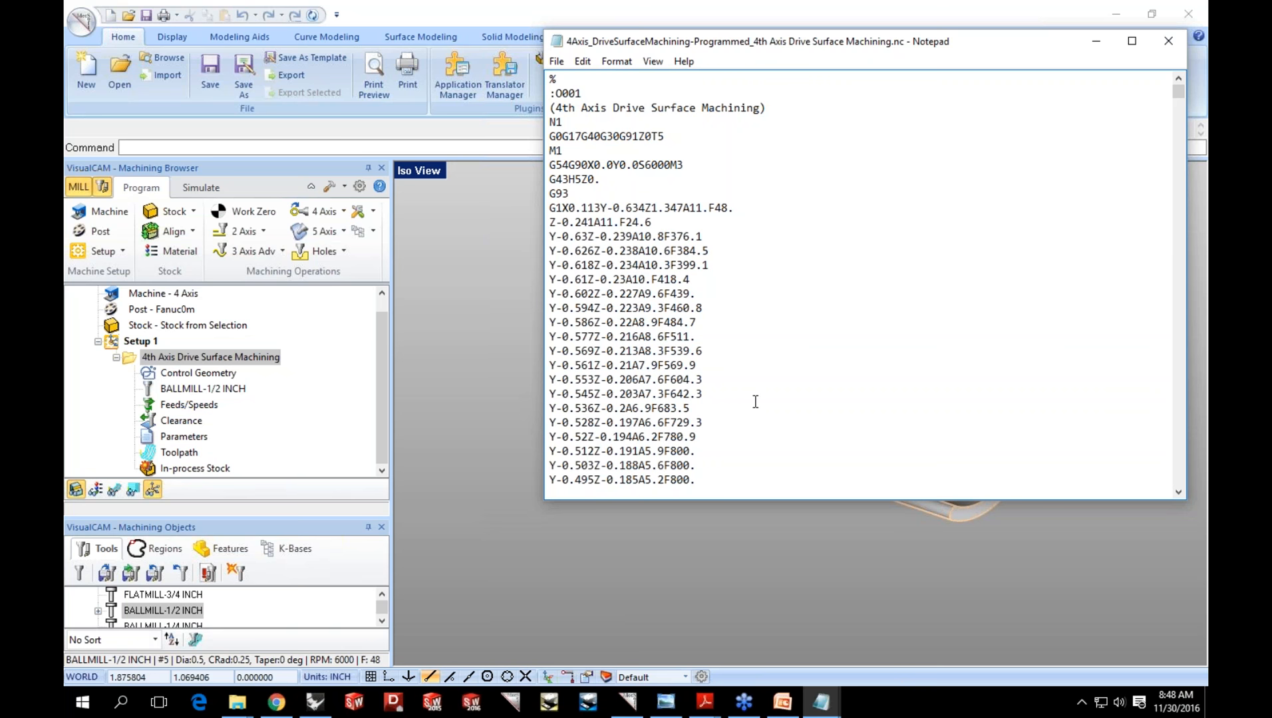
left_click(1169, 42)
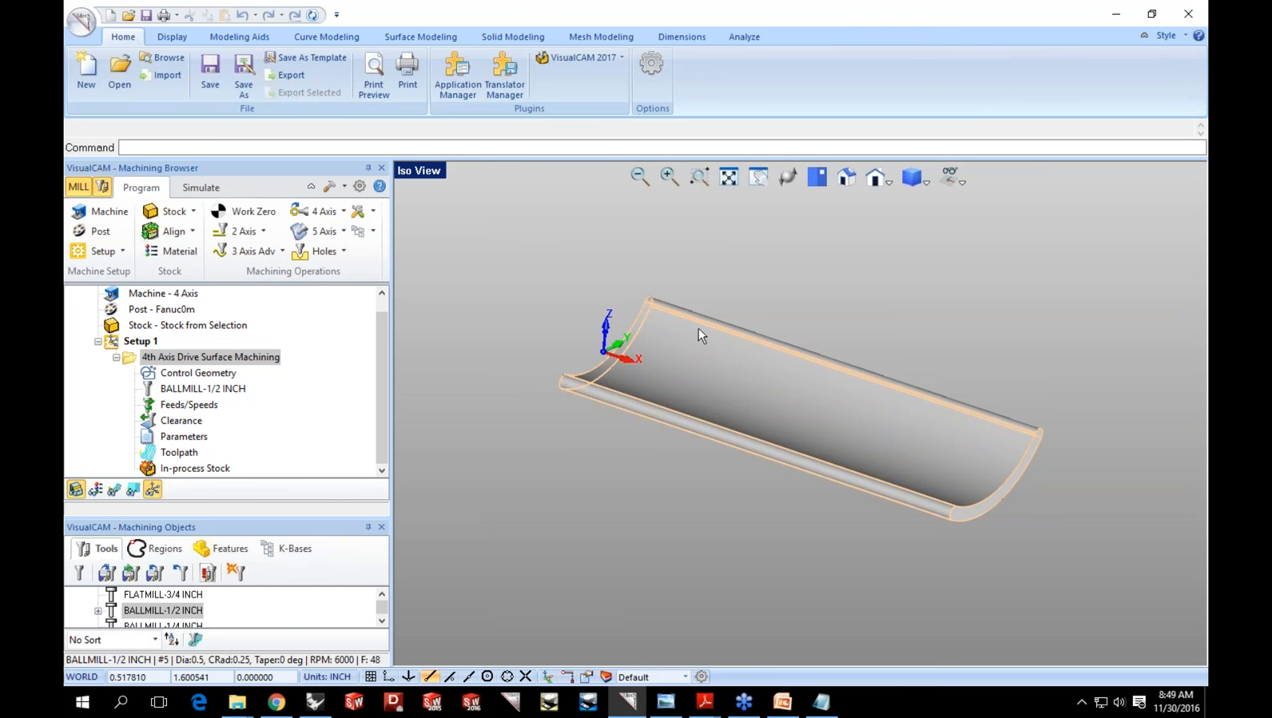
Enable Show context ToolTips in the User Interface preferences and apply the change.
left_click(360, 186)
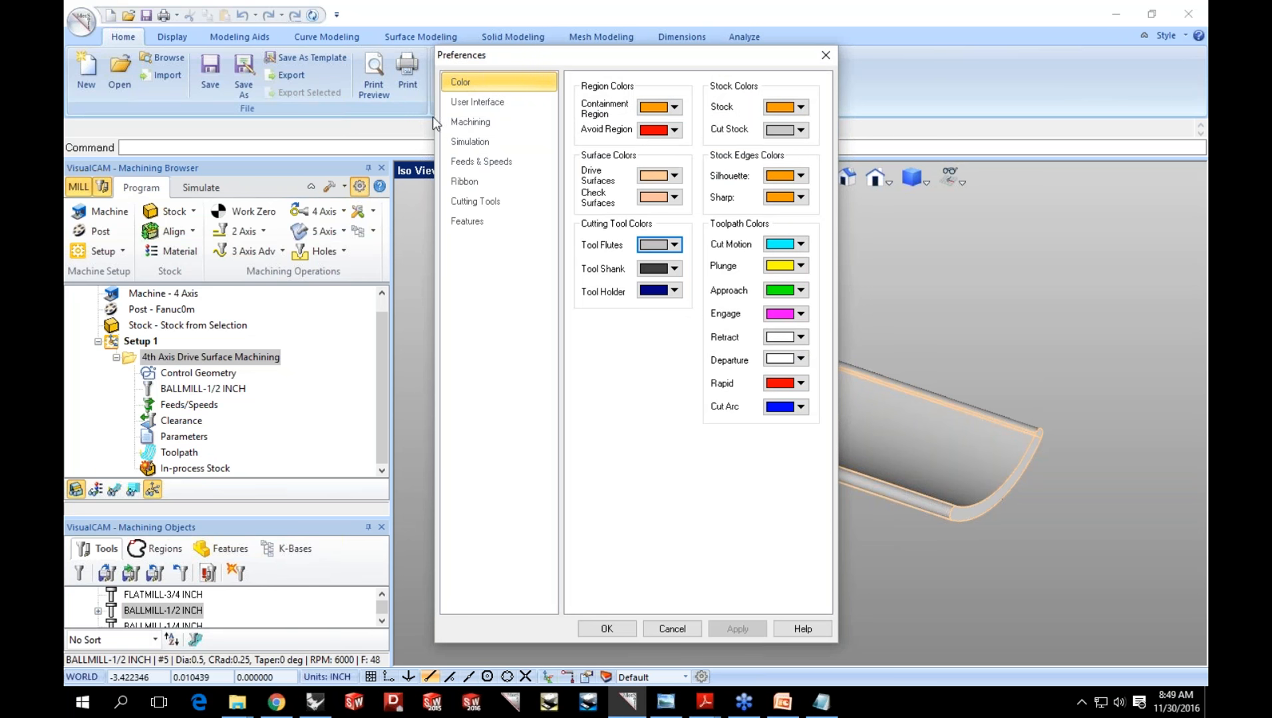
left_click(456, 105)
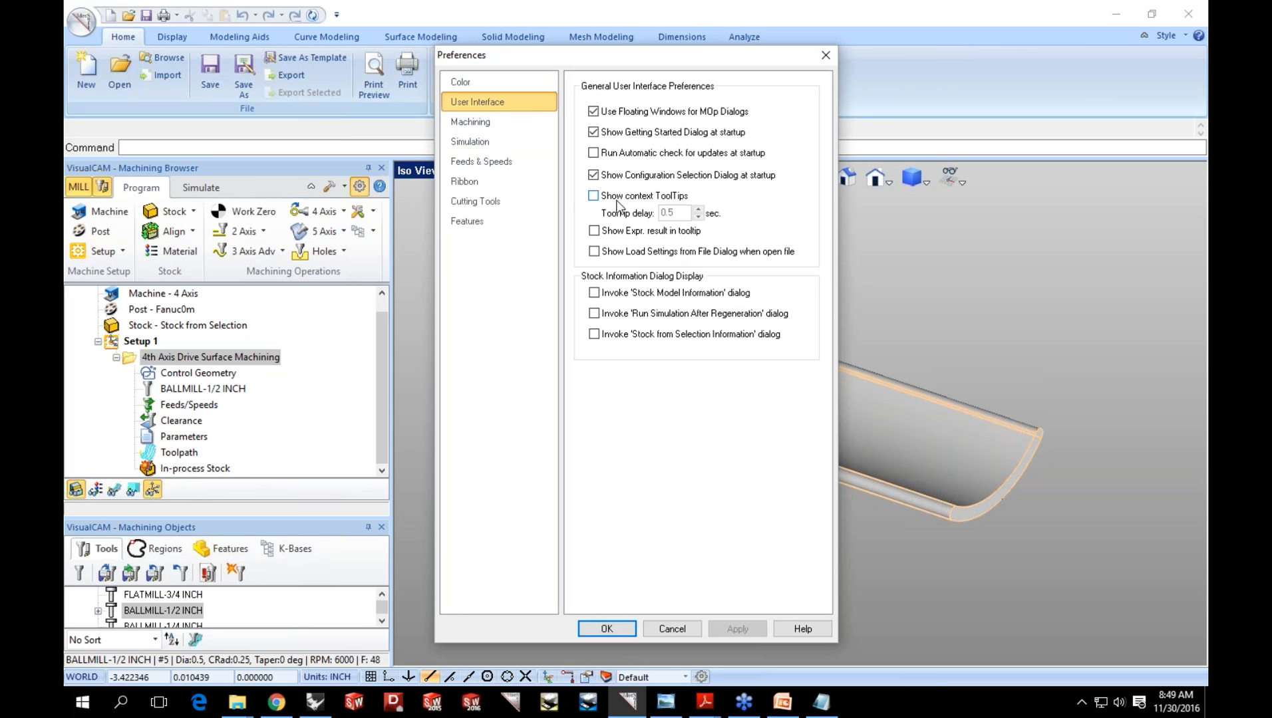
left_click(594, 197)
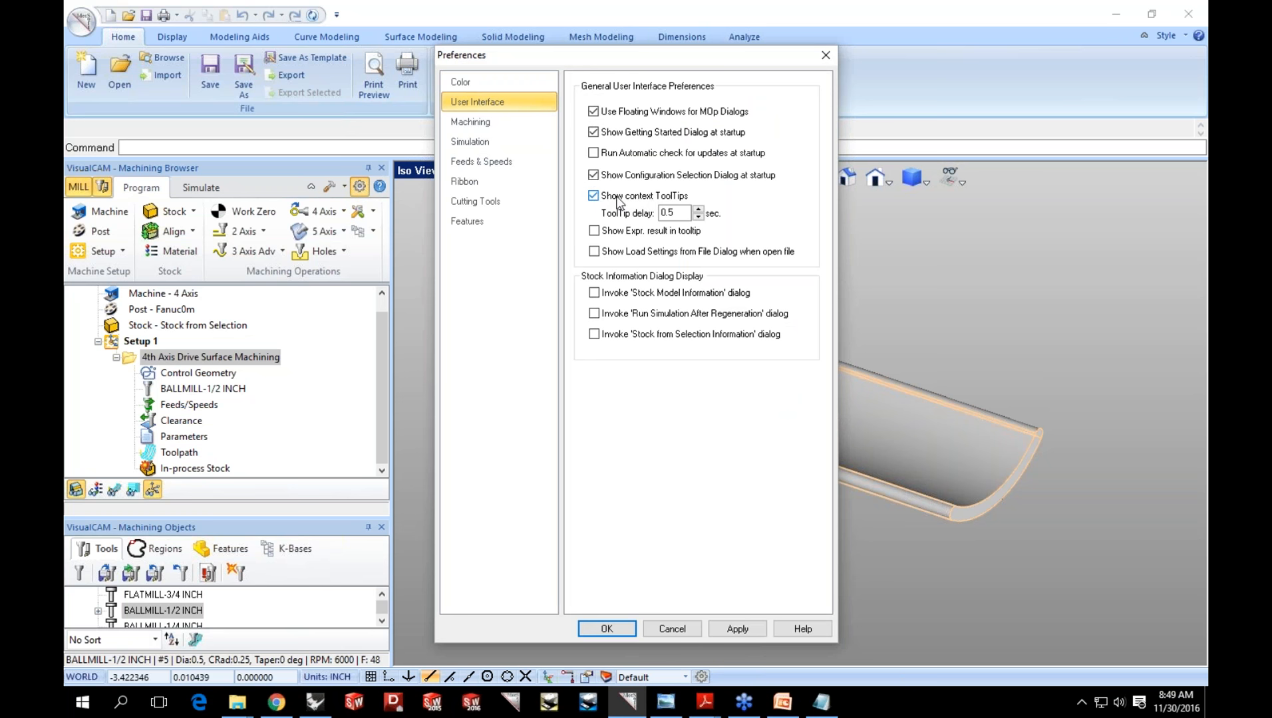
left_click(738, 629)
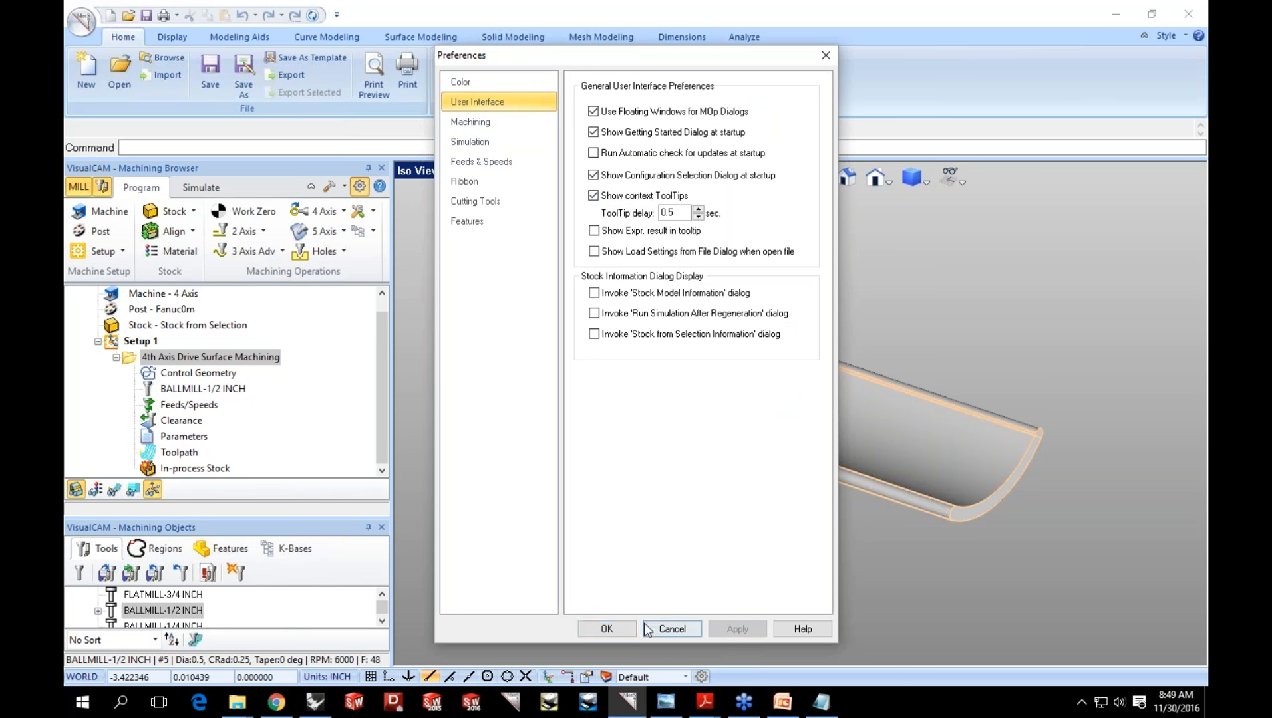
left_click(611, 630)
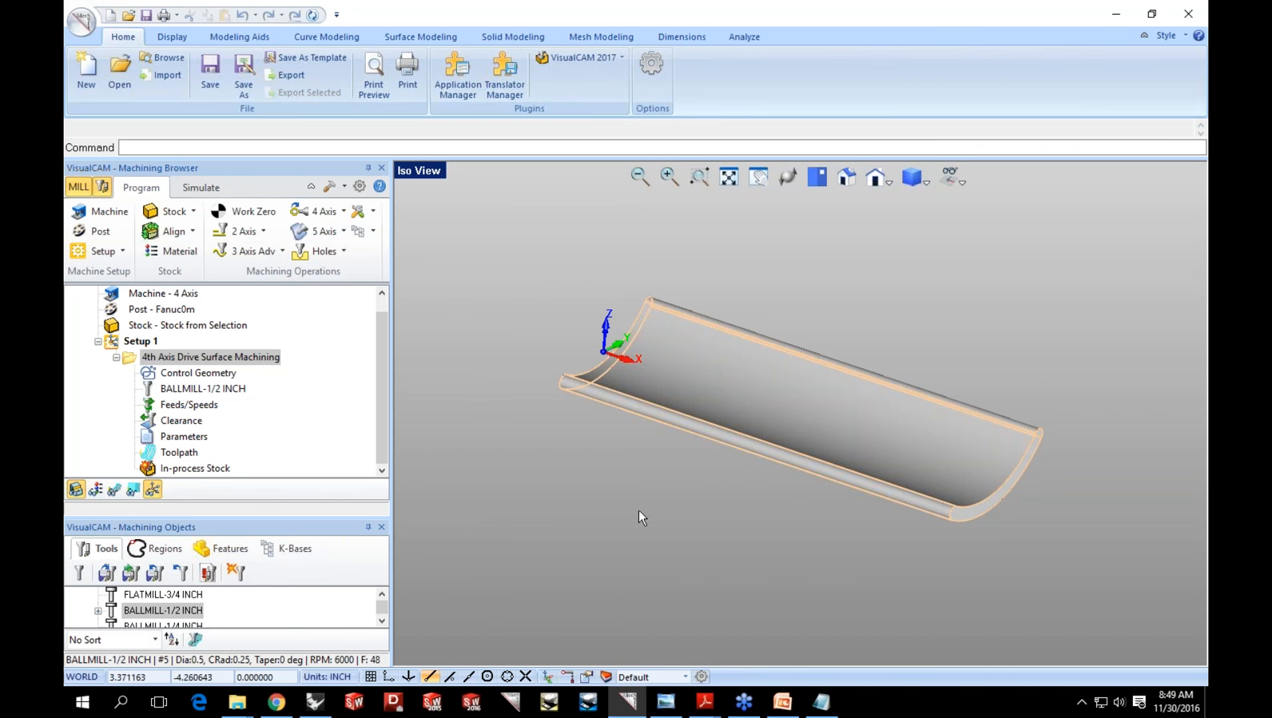
Examine the context tooltips for the control geometry and cut parameters of a 2 1/2 Axis Roughing operation, without creating it.
left_click(262, 232)
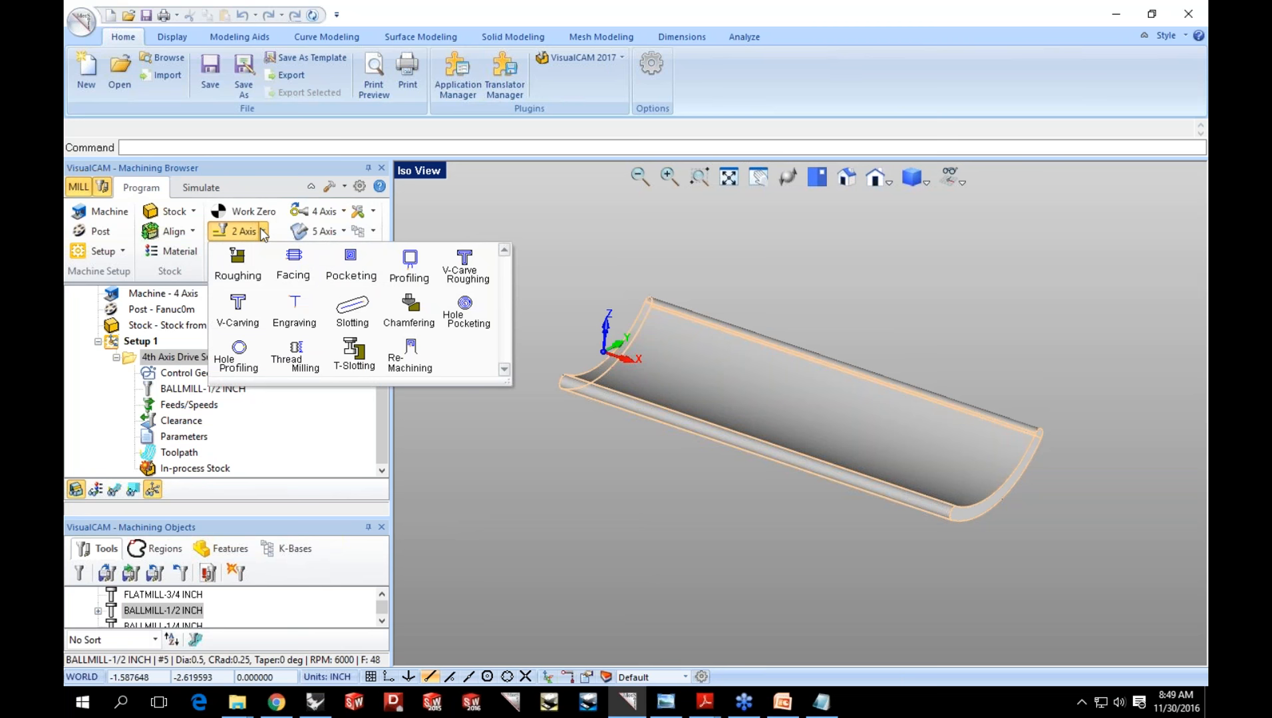
left_click(250, 270)
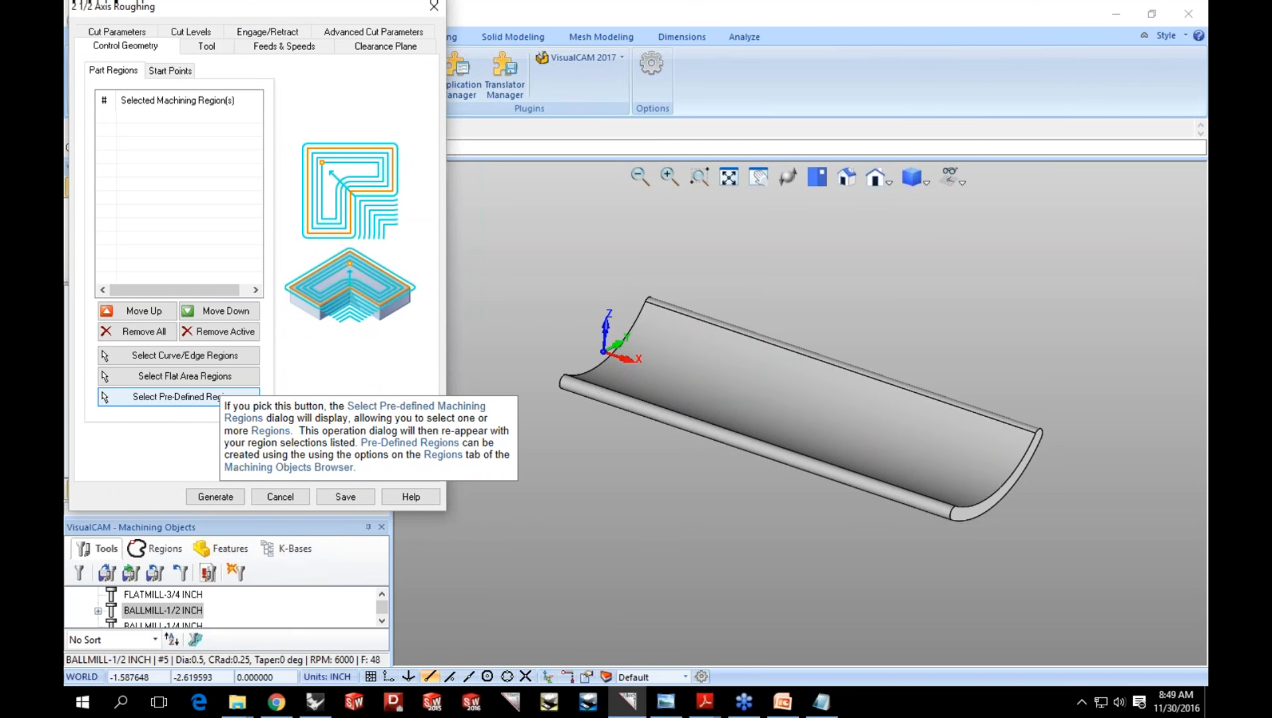
left_click(129, 35)
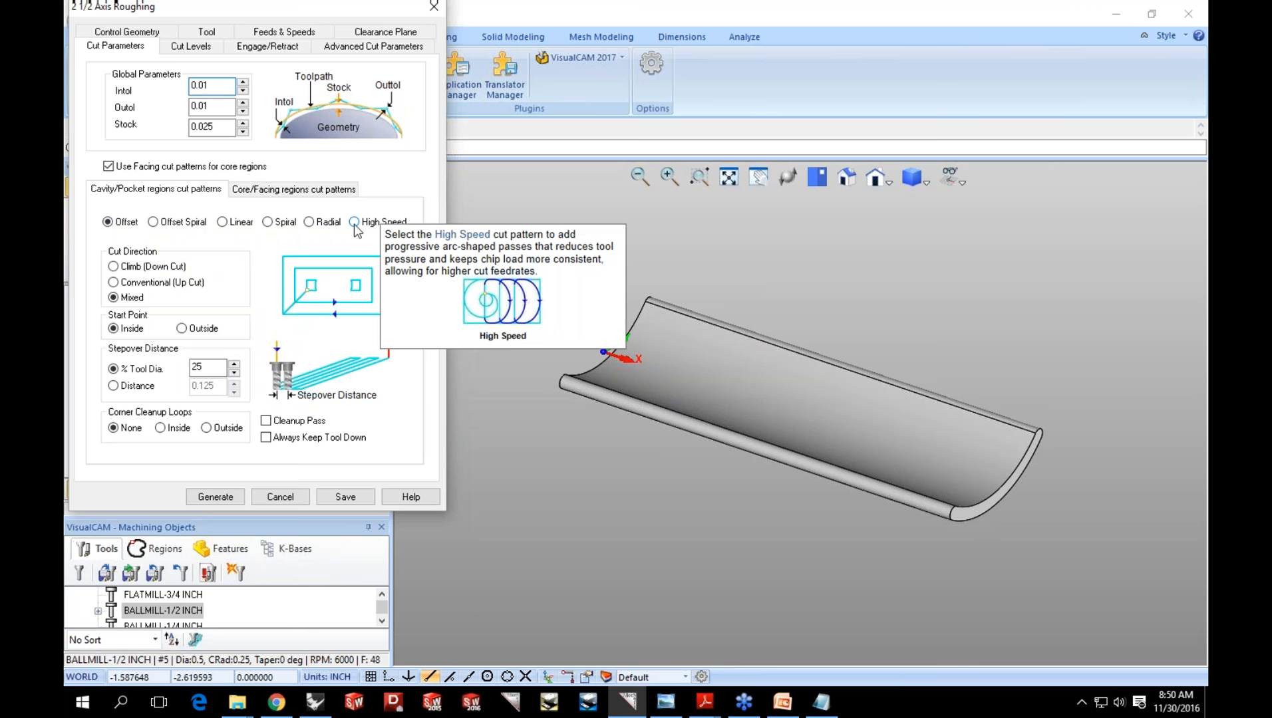
mouse_move(276, 429)
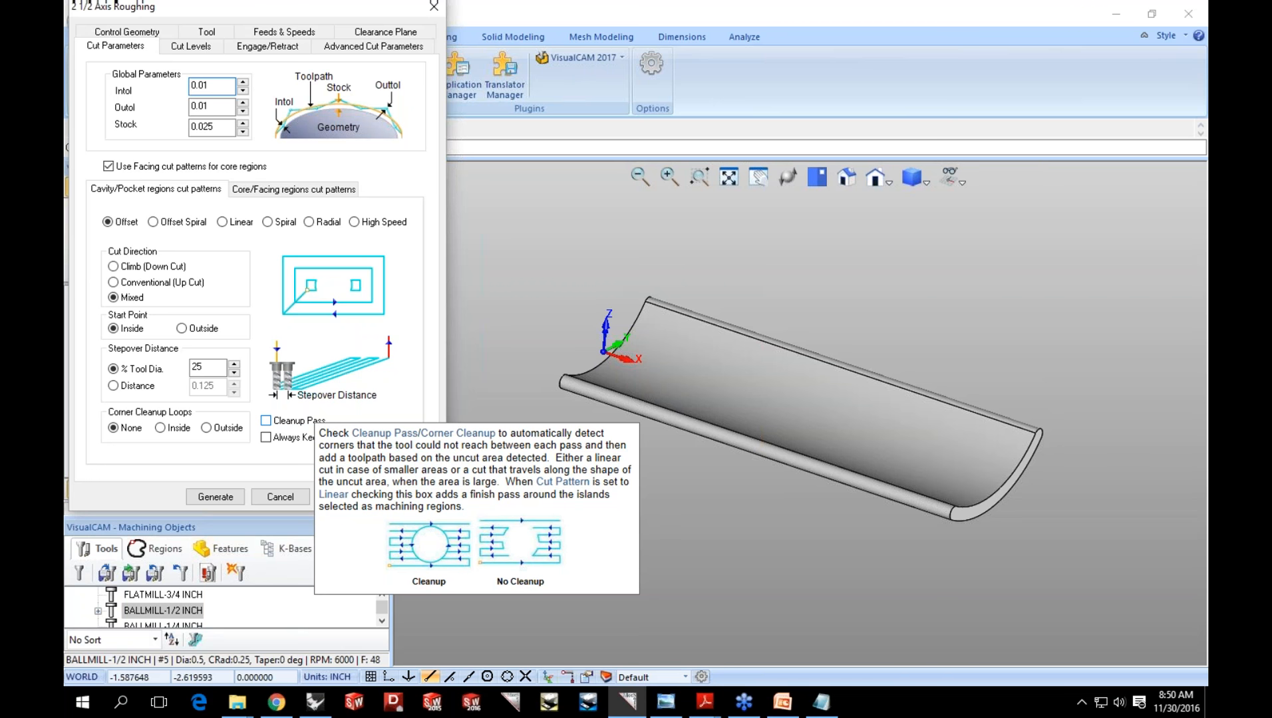
left_click(280, 497)
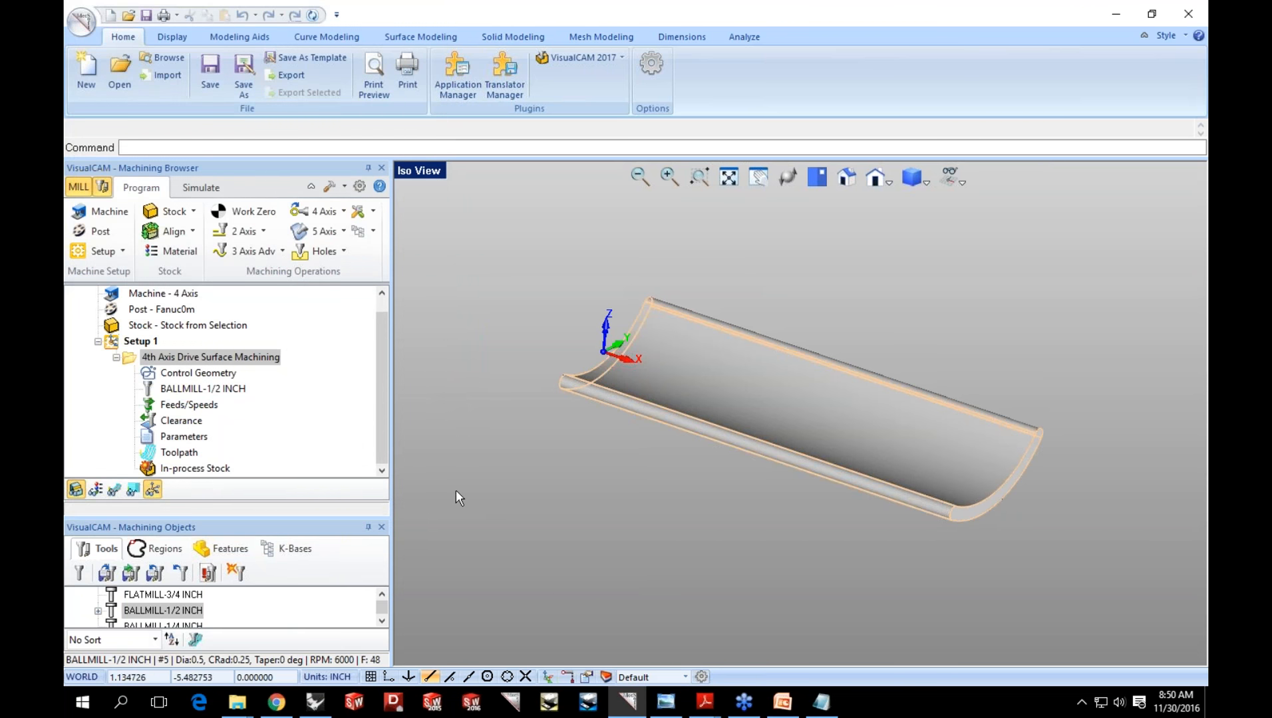
Enable Show Expr. result in tooltip and turn off Show context ToolTips in the User Interface preferences.
left_click(359, 186)
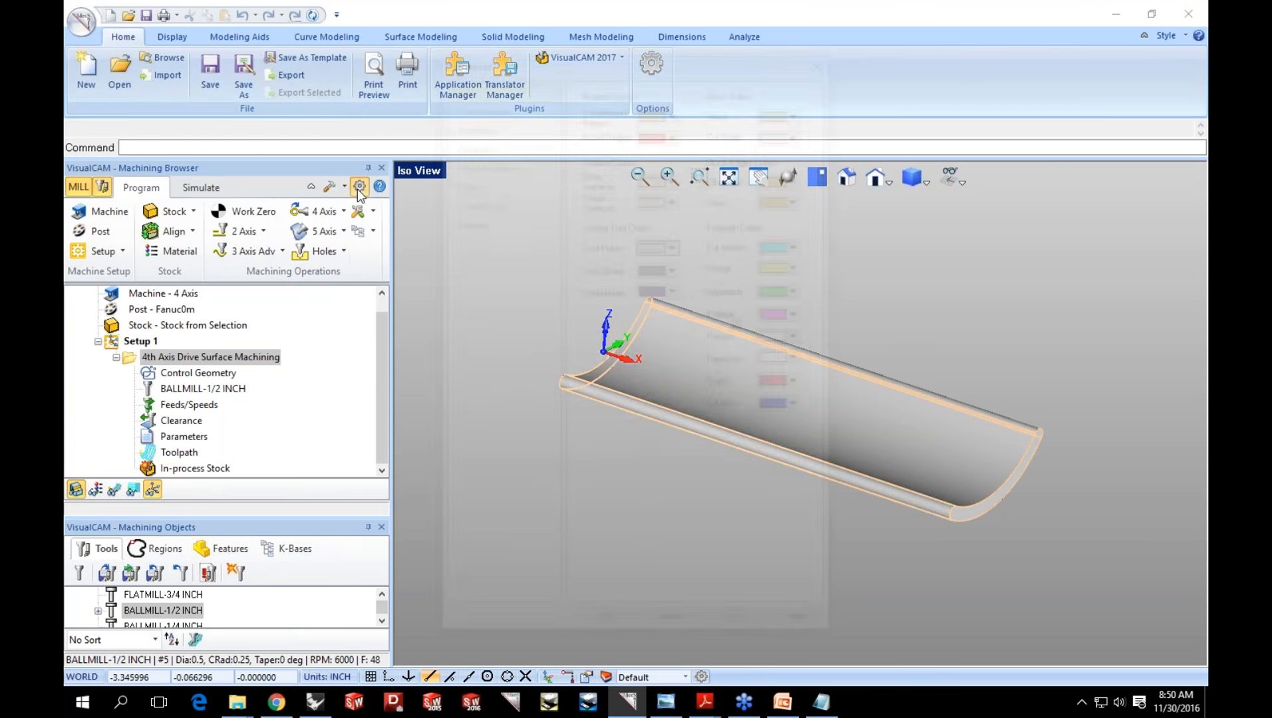
left_click(473, 104)
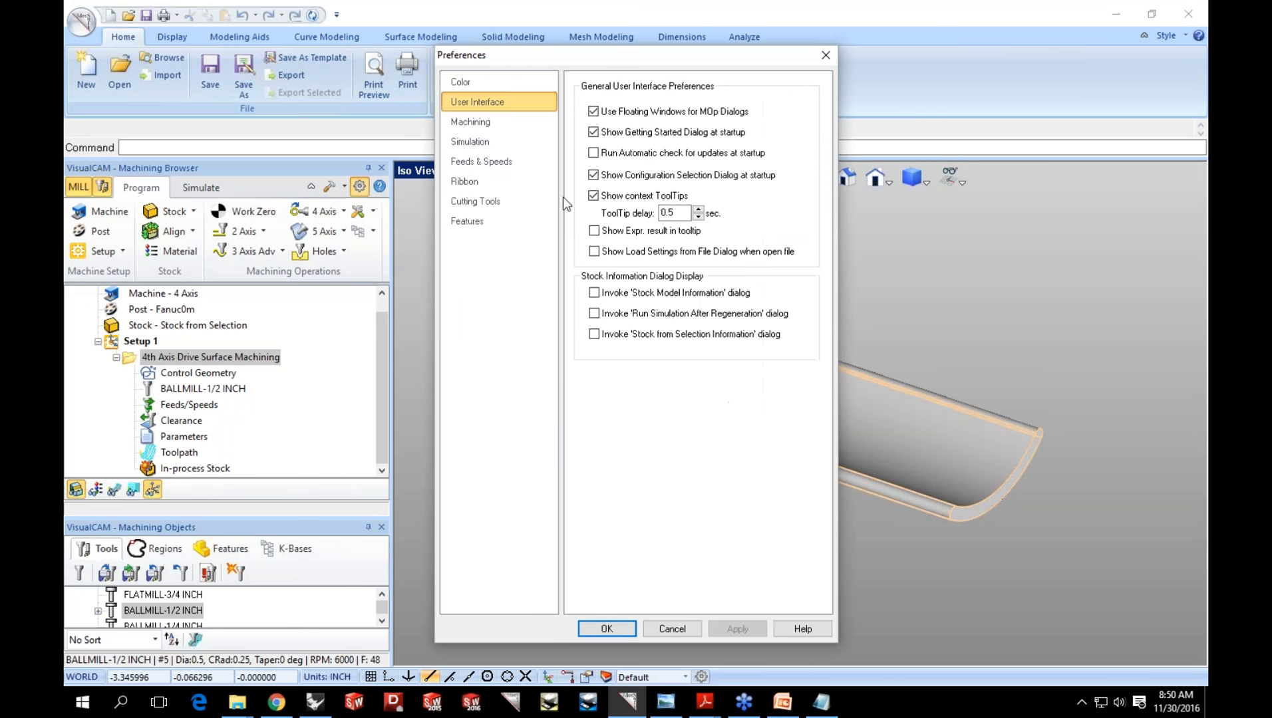
mouse_move(596, 234)
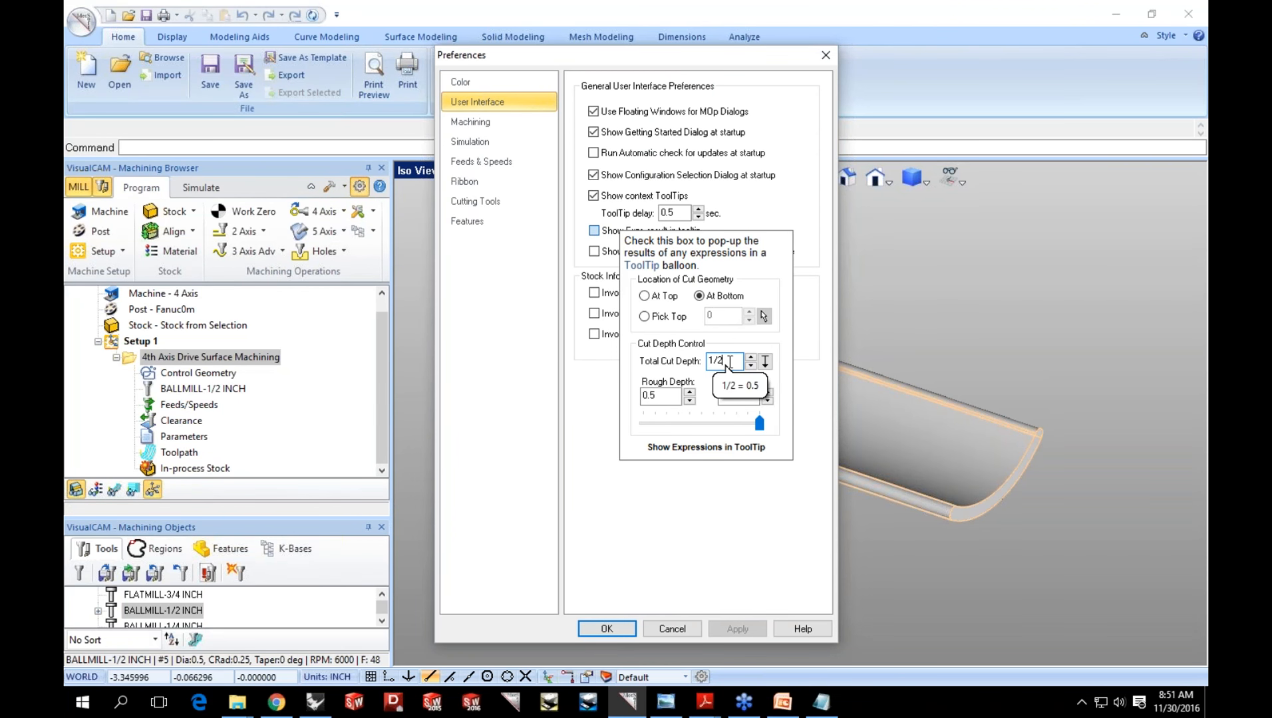
left_click(594, 231)
left_click(594, 196)
left_click(607, 629)
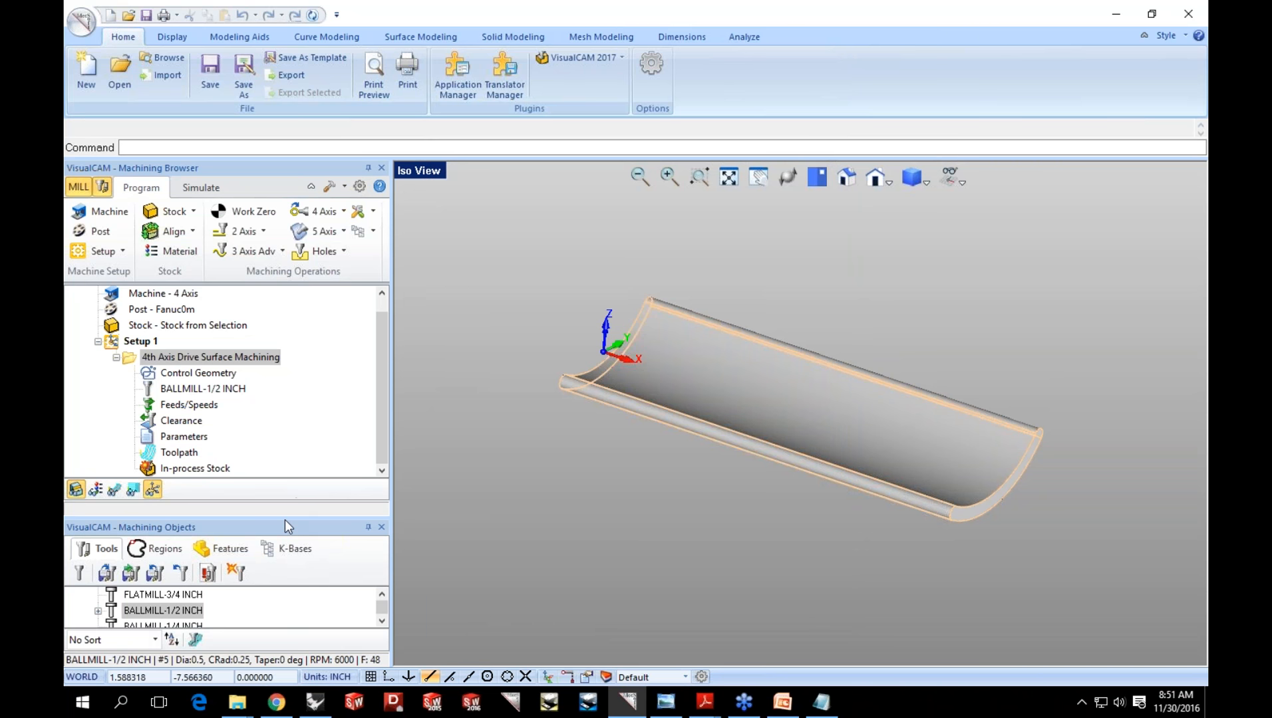
Start a new tool definition from FLATMILL-1/2 INCH and set its tool diameter with the expression 3/8.
left_click_drag(285, 519, 305, 369)
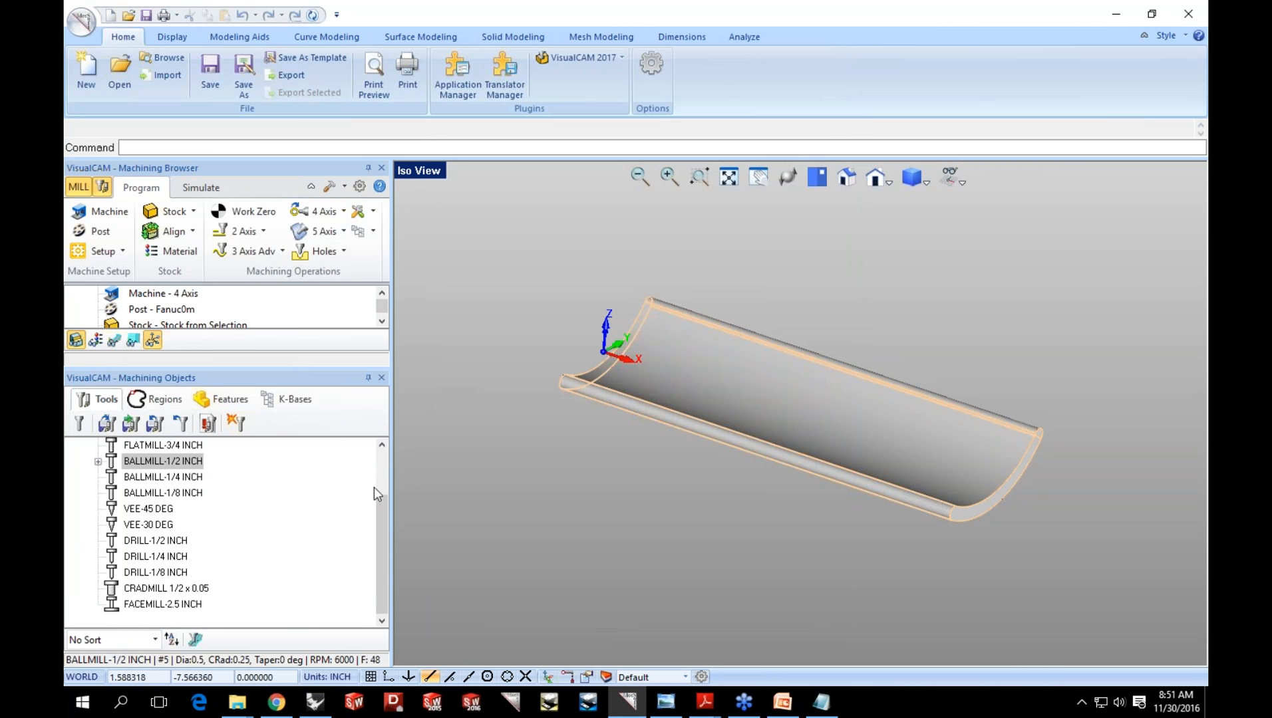
left_click_drag(380, 489, 382, 432)
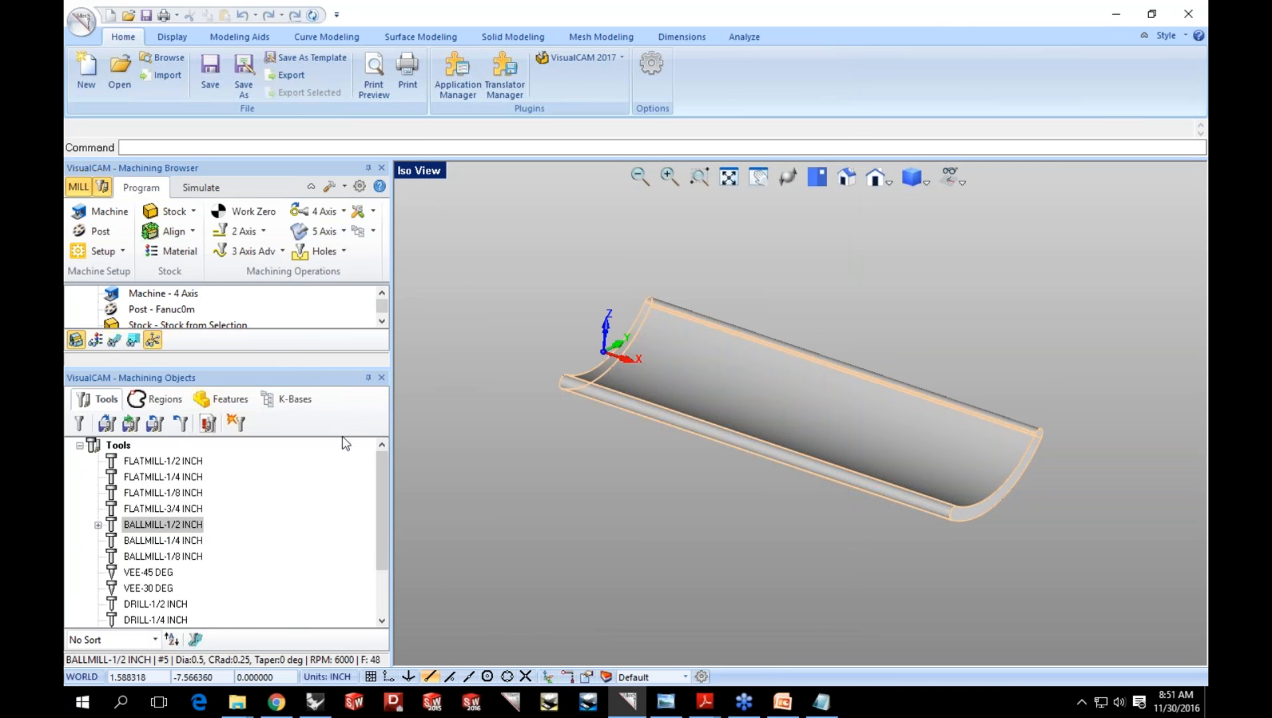
left_click(79, 424)
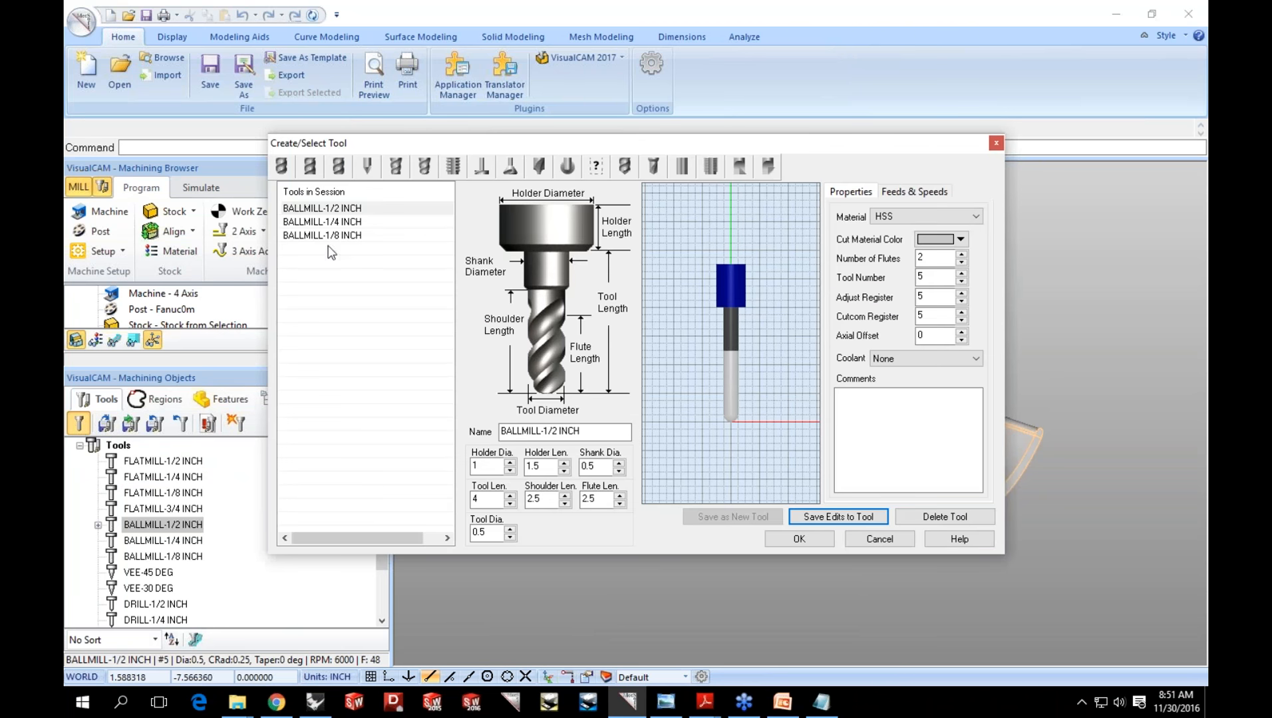
left_click(310, 168)
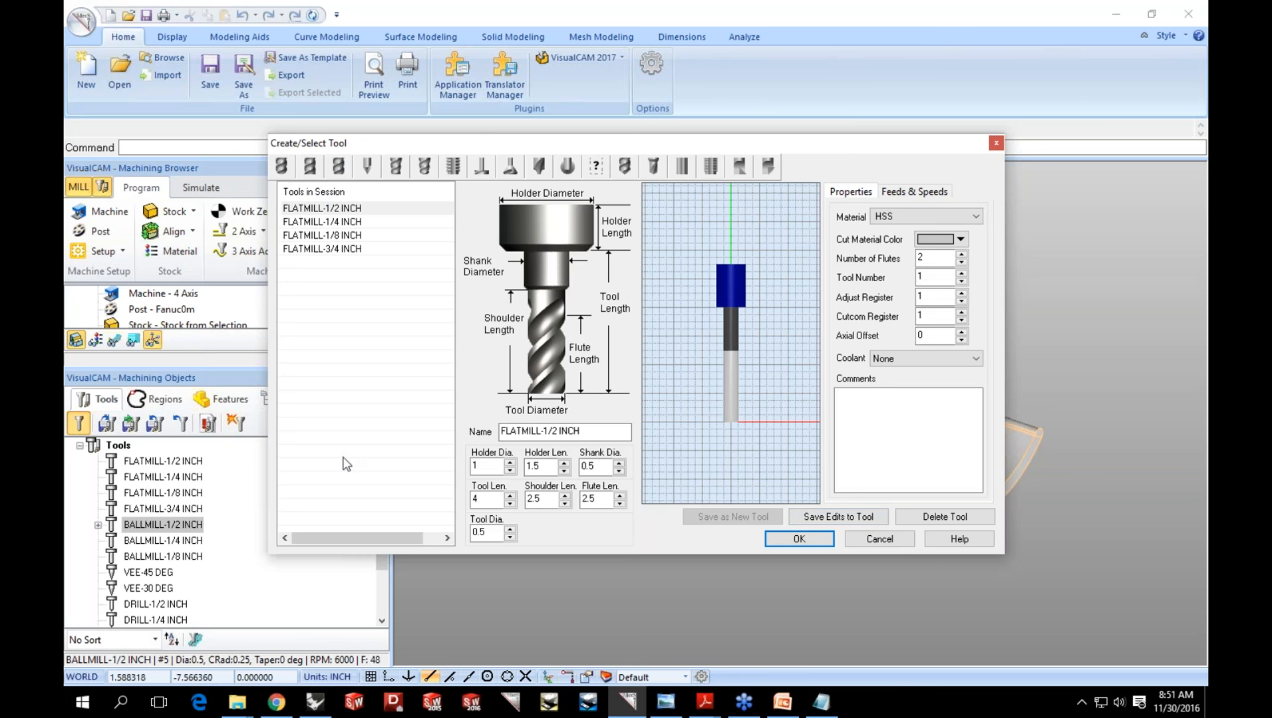
left_click_drag(488, 533, 452, 532)
type("3/8")
key("Tab")
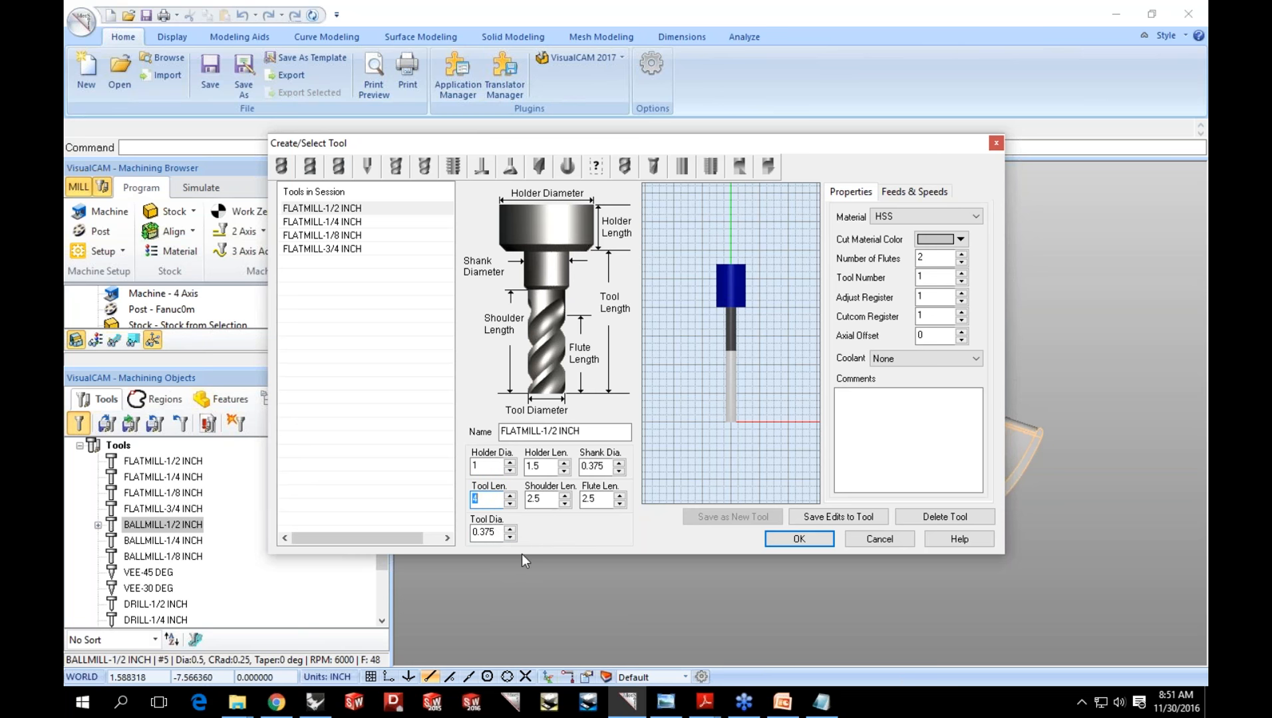
Name the tool FLATMILL-3/8 INCH and save it as a new tool.
left_click(544, 433)
left_click_drag(544, 432, 557, 433)
type("3/8")
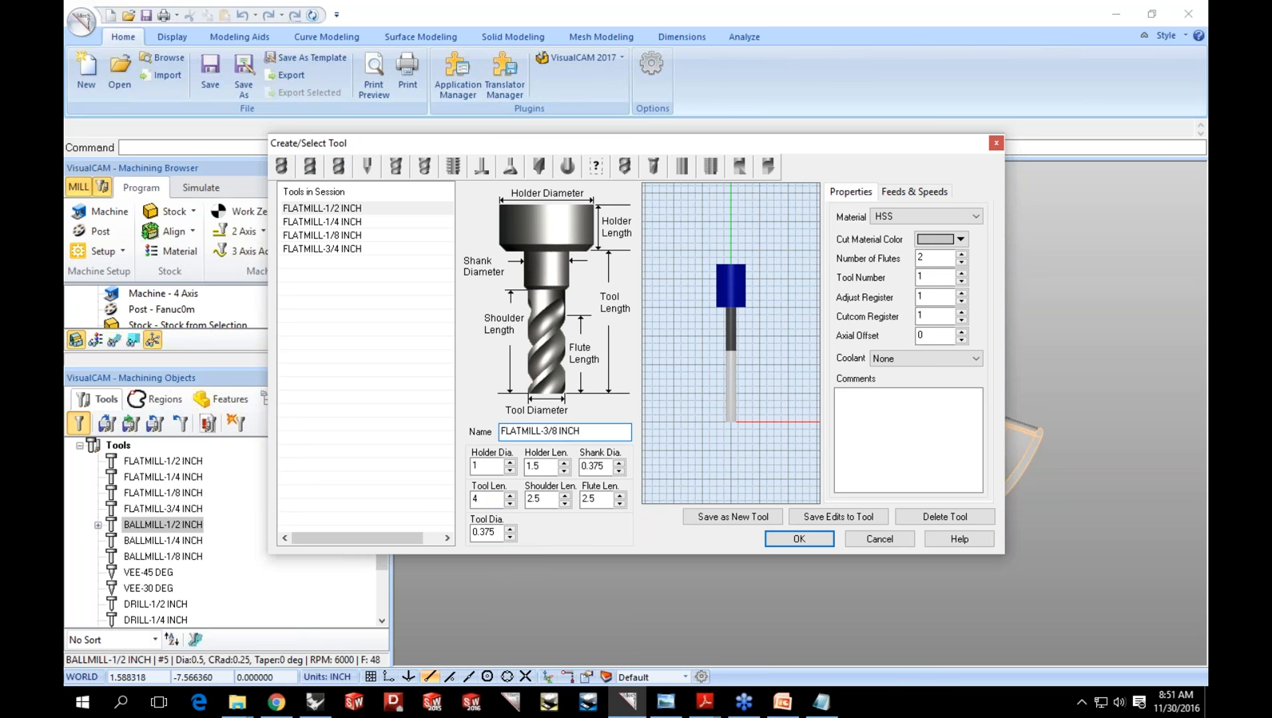
left_click(752, 524)
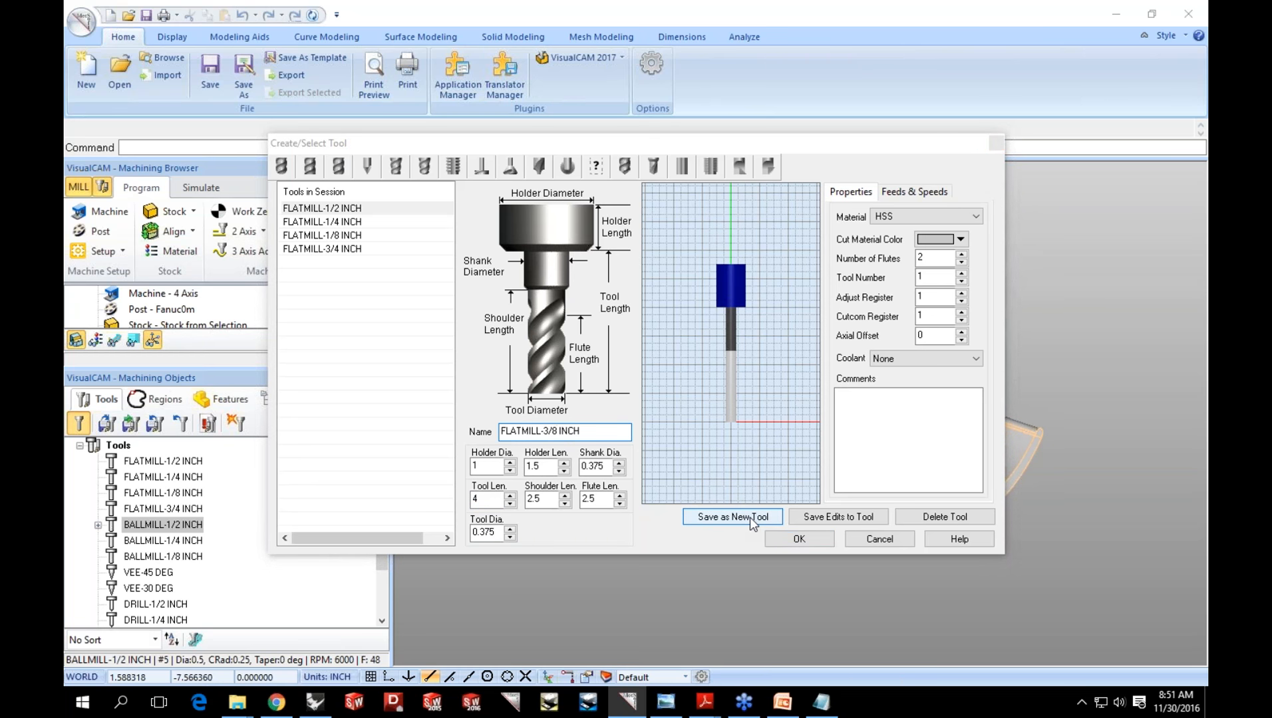
left_click(708, 411)
left_click(773, 535)
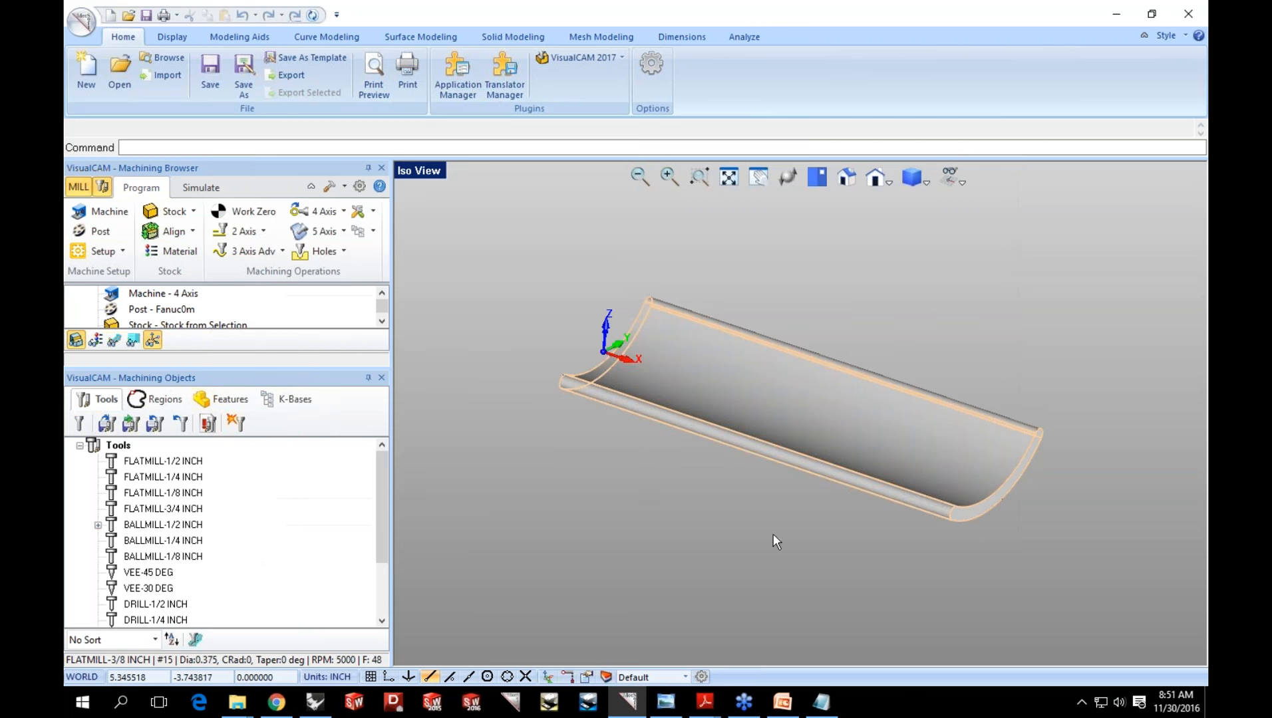
left_click_drag(312, 366, 297, 445)
Try the expression 1/8 as the total cut depth in the Cut Levels of a 2 1/2 Axis Pocketing operation.
left_click(255, 230)
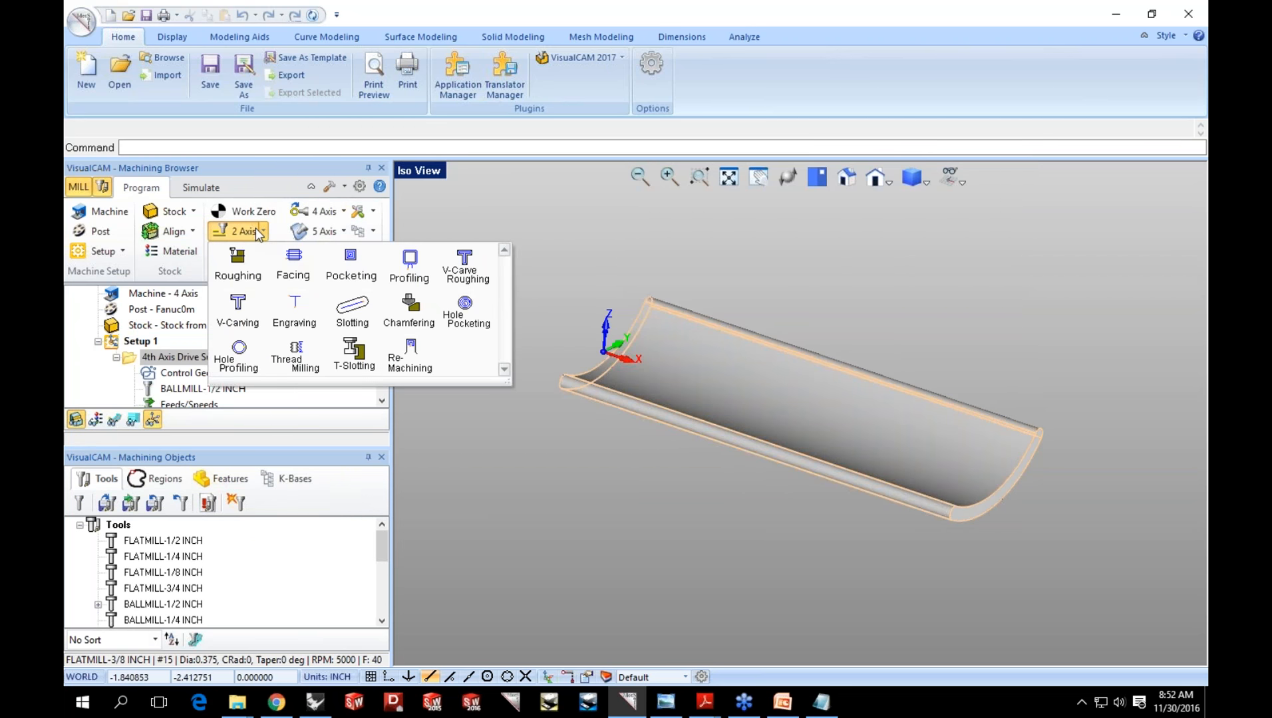
left_click(368, 270)
left_click(184, 214)
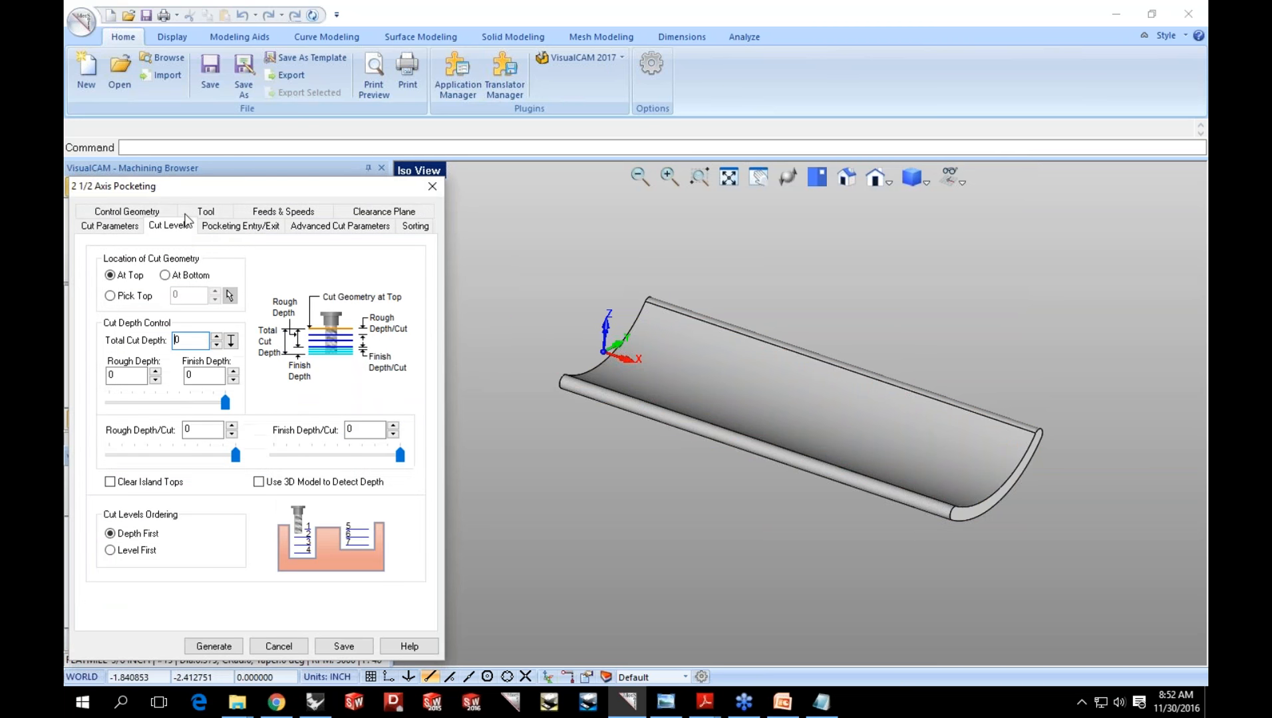
double_click(187, 340)
type("1/8")
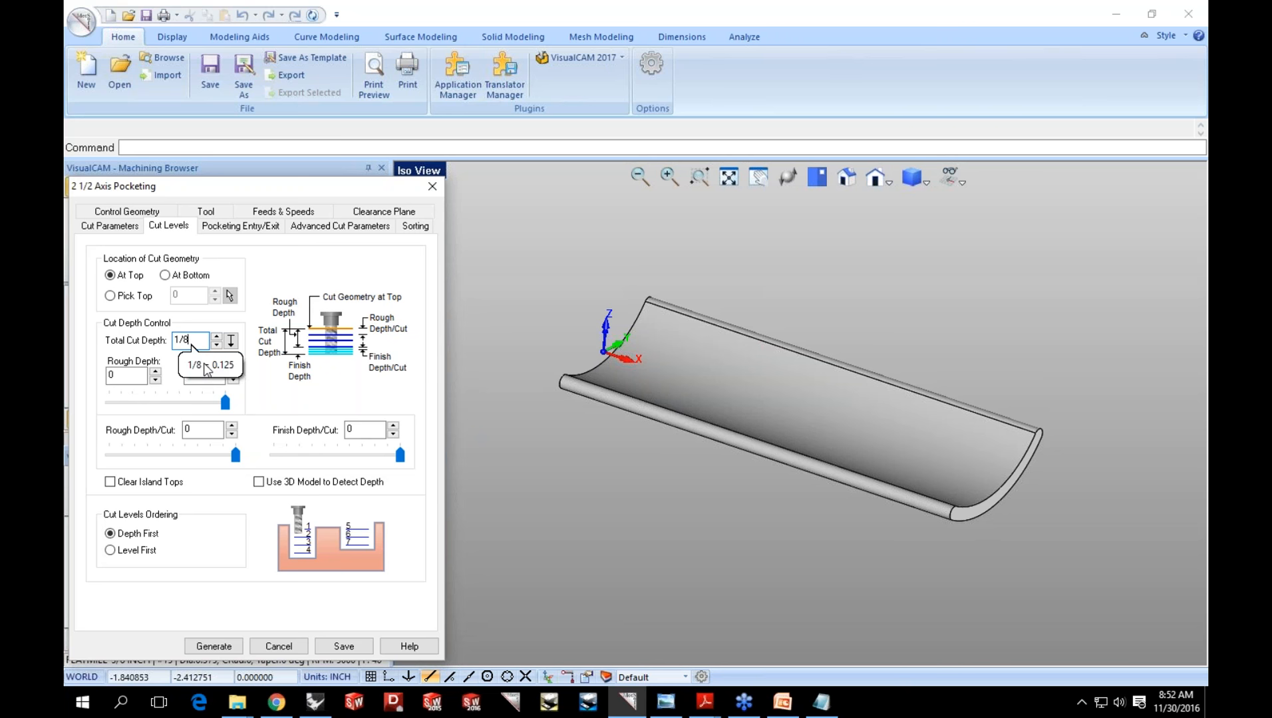
key("Return")
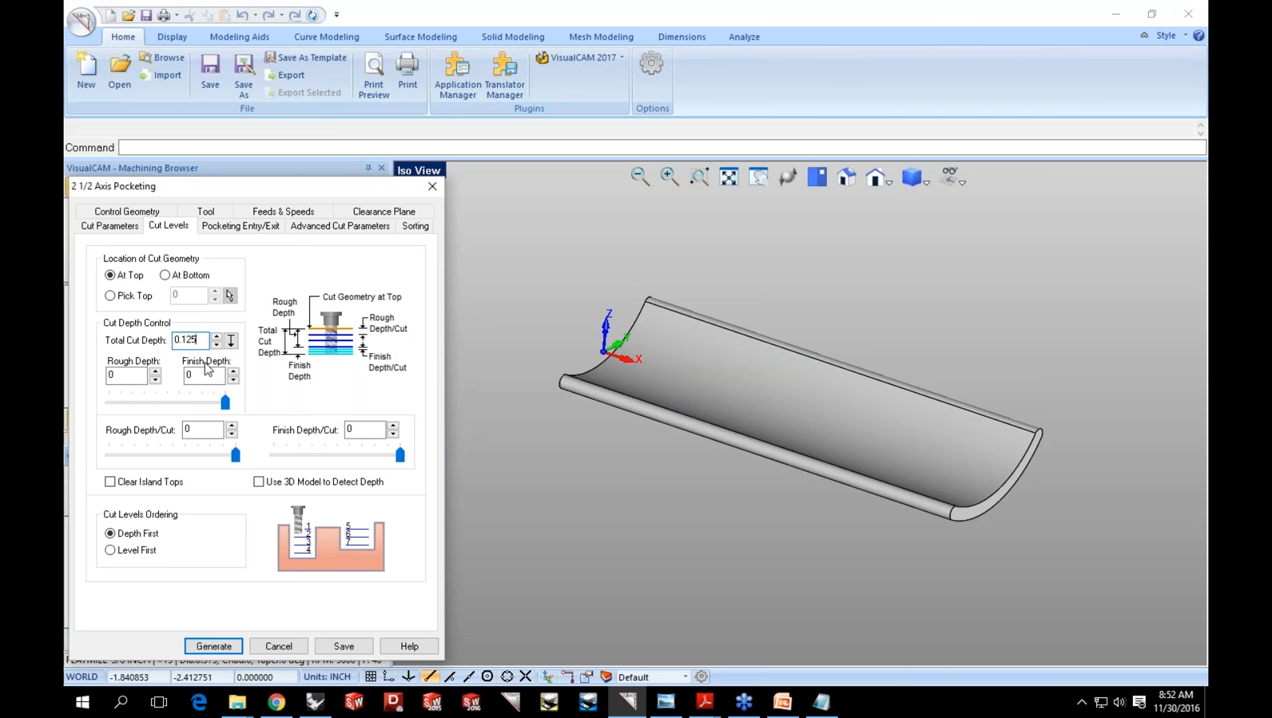
left_click(211, 430)
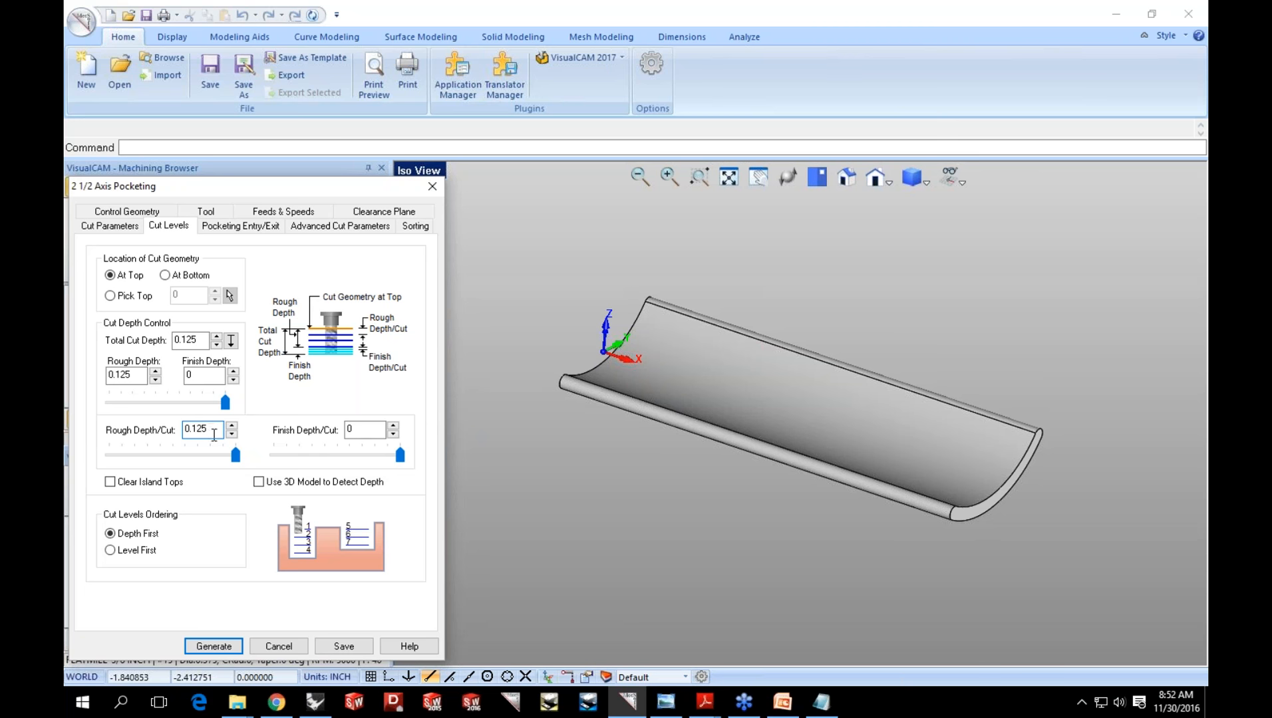
left_click(274, 646)
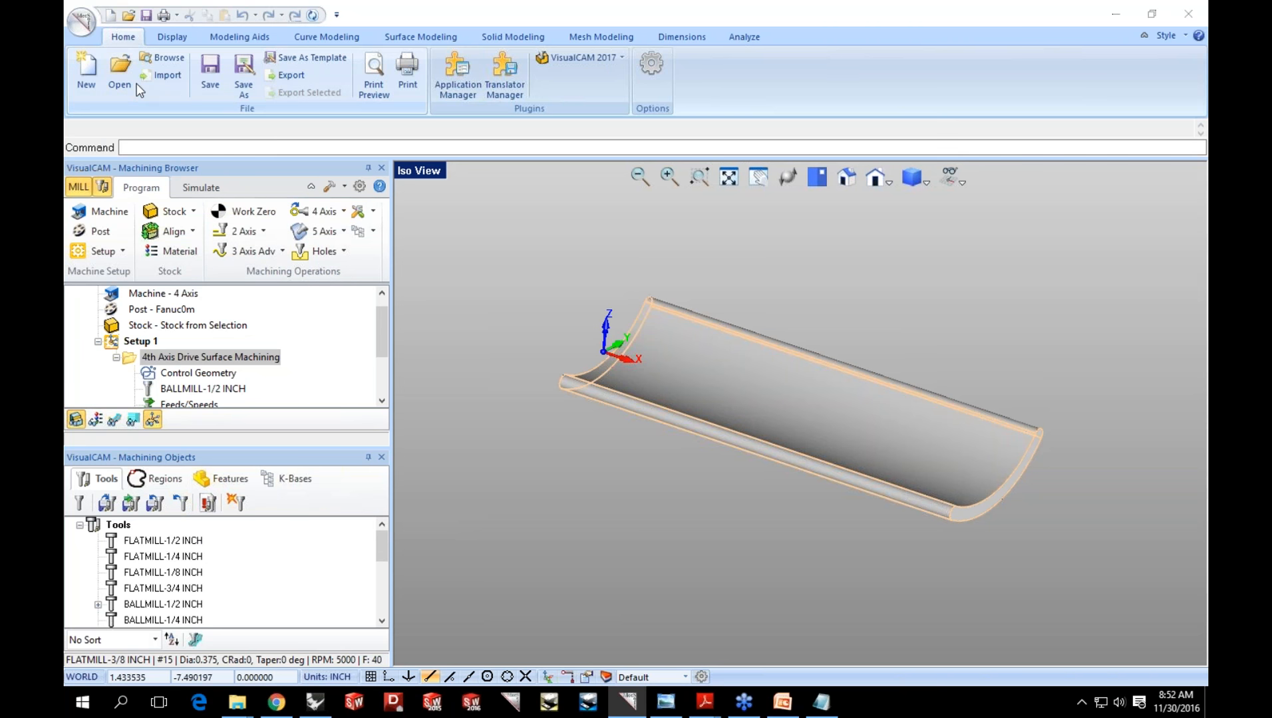
Open the part file Part-Core.vcp, discarding the unsaved changes to the current file.
left_click(120, 80)
scroll(791, 368, "down", 1)
left_click(790, 384)
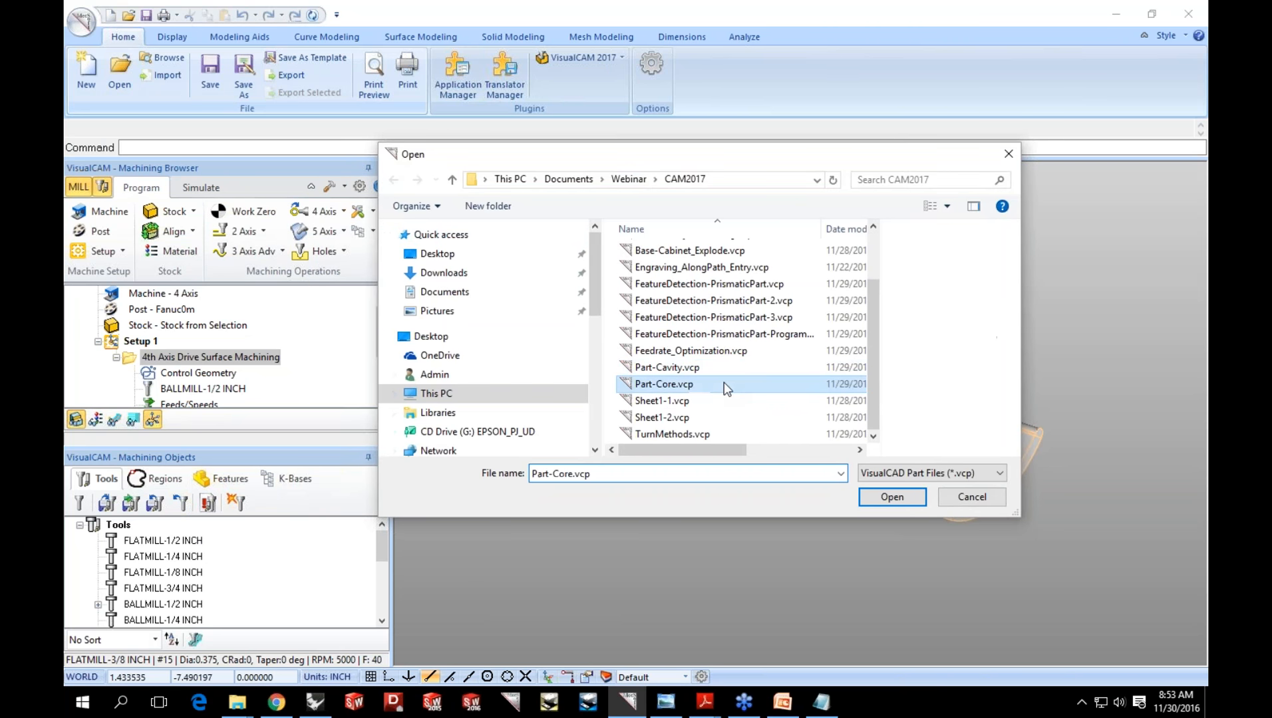
left_click(891, 497)
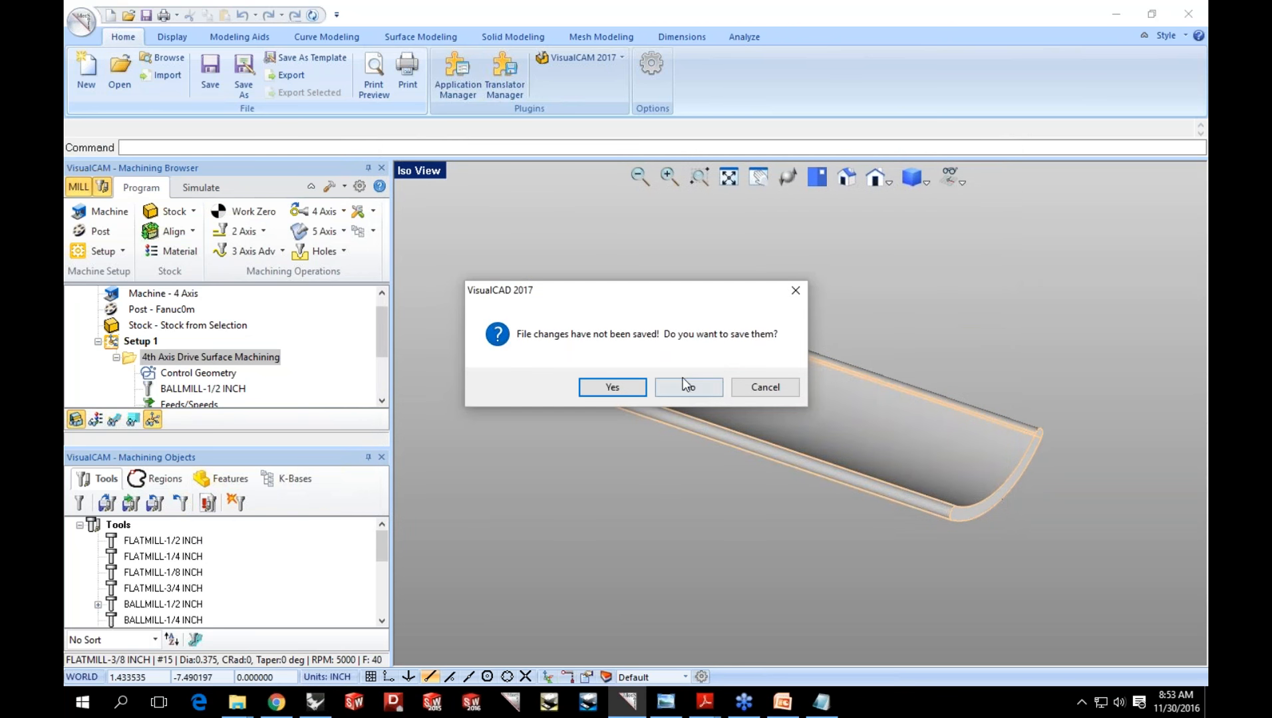
left_click(690, 388)
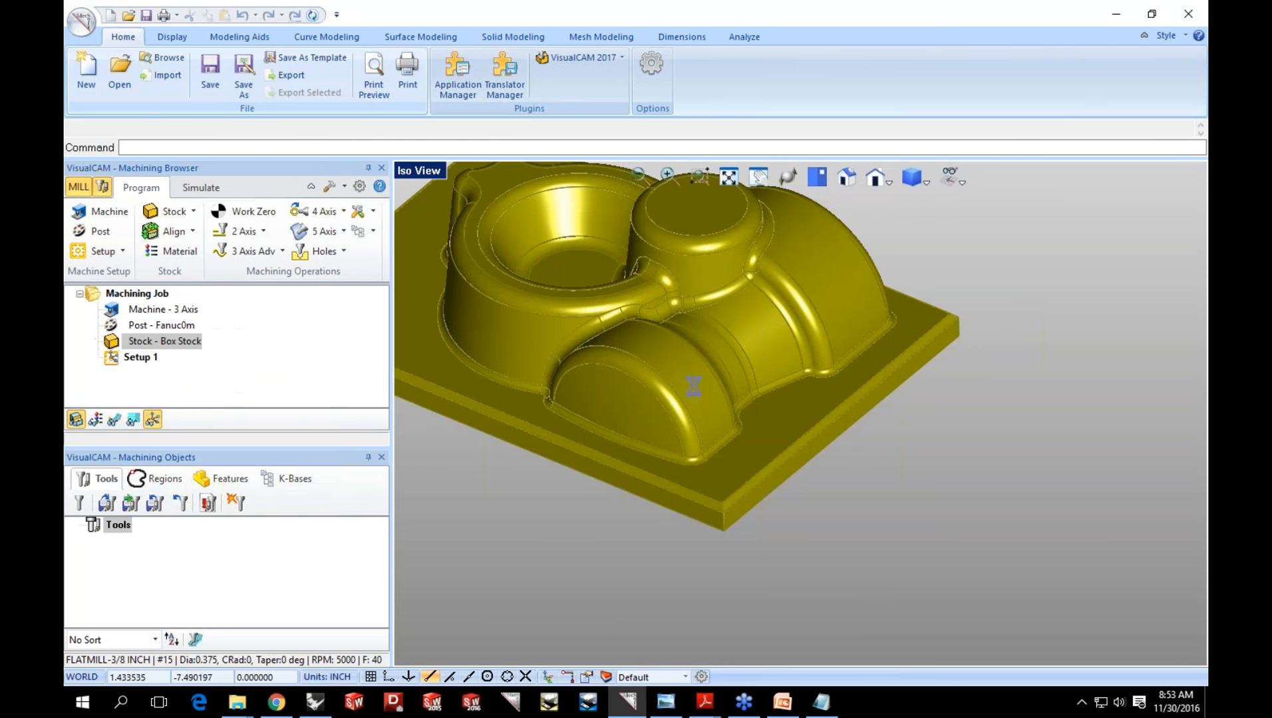
Hide the stock and display the toolpath of the Parallel Finishing operation on the core model.
left_click(76, 420)
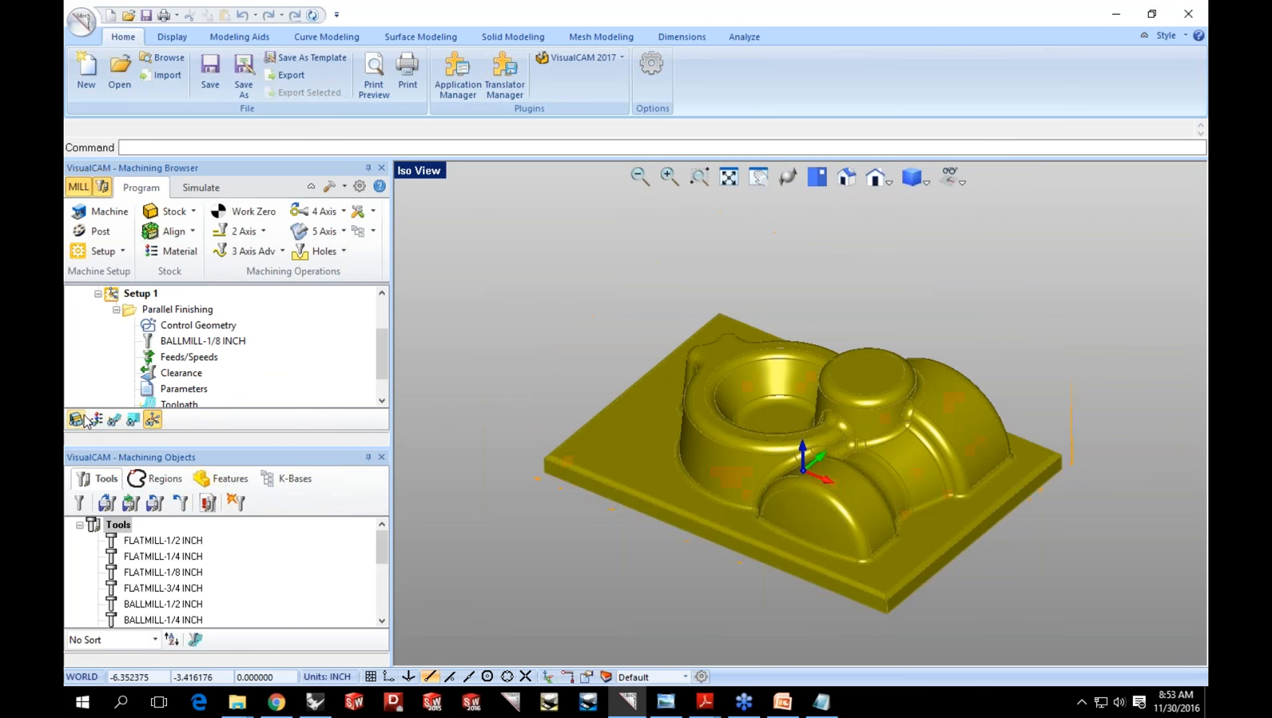
middle_click_drag(797, 534, 771, 507)
scroll(831, 474, "up", 3)
mouse_move(802, 459)
middle_mouse_down()
mouse_move(827, 486)
mouse_move(803, 461)
middle_mouse_up()
left_click(177, 309)
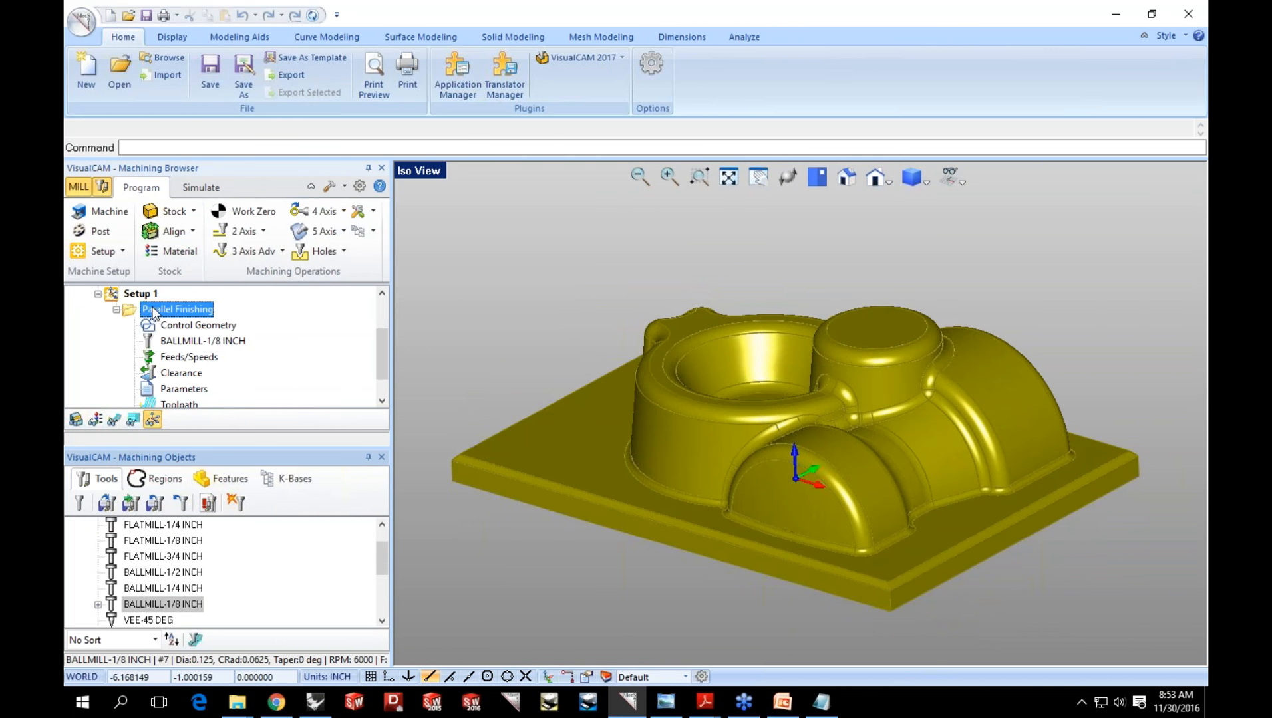
left_click(113, 419)
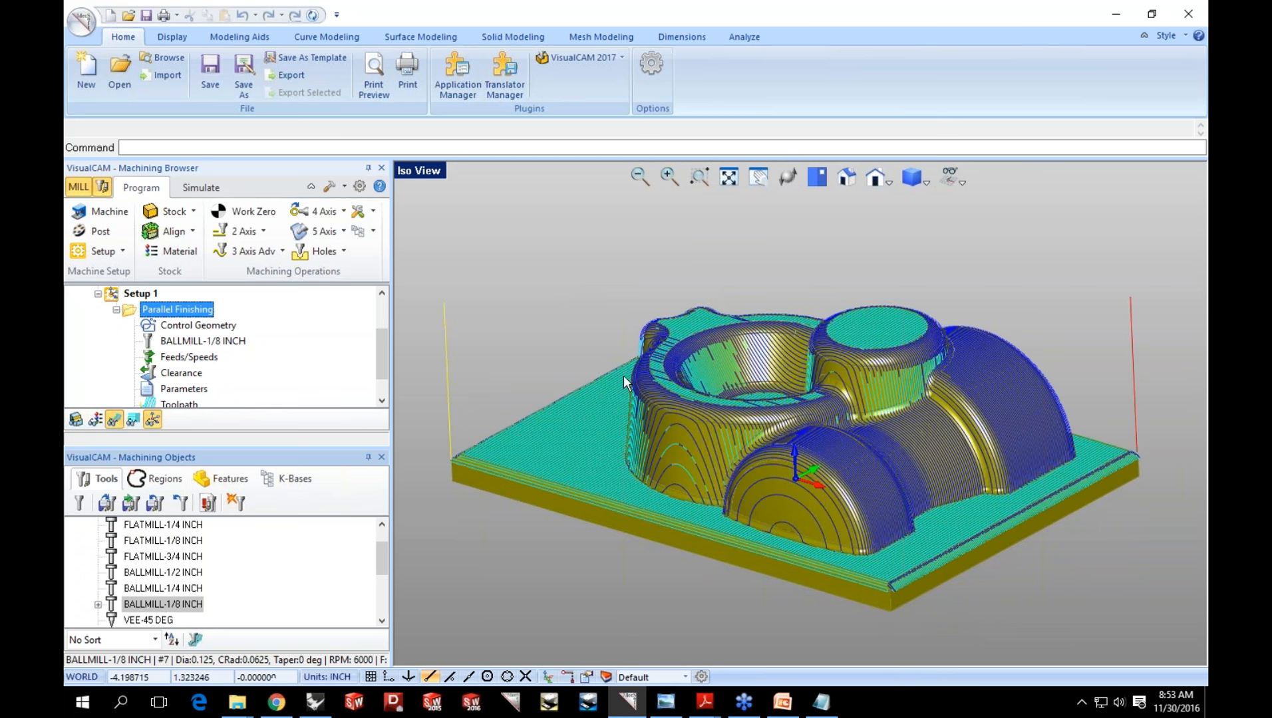
middle_click_drag(626, 374, 672, 385)
Set the maximum arc radius for toolpath arc fitting to 5 in the Machining preferences and regenerate the Parallel Finishing operation.
left_click(360, 186)
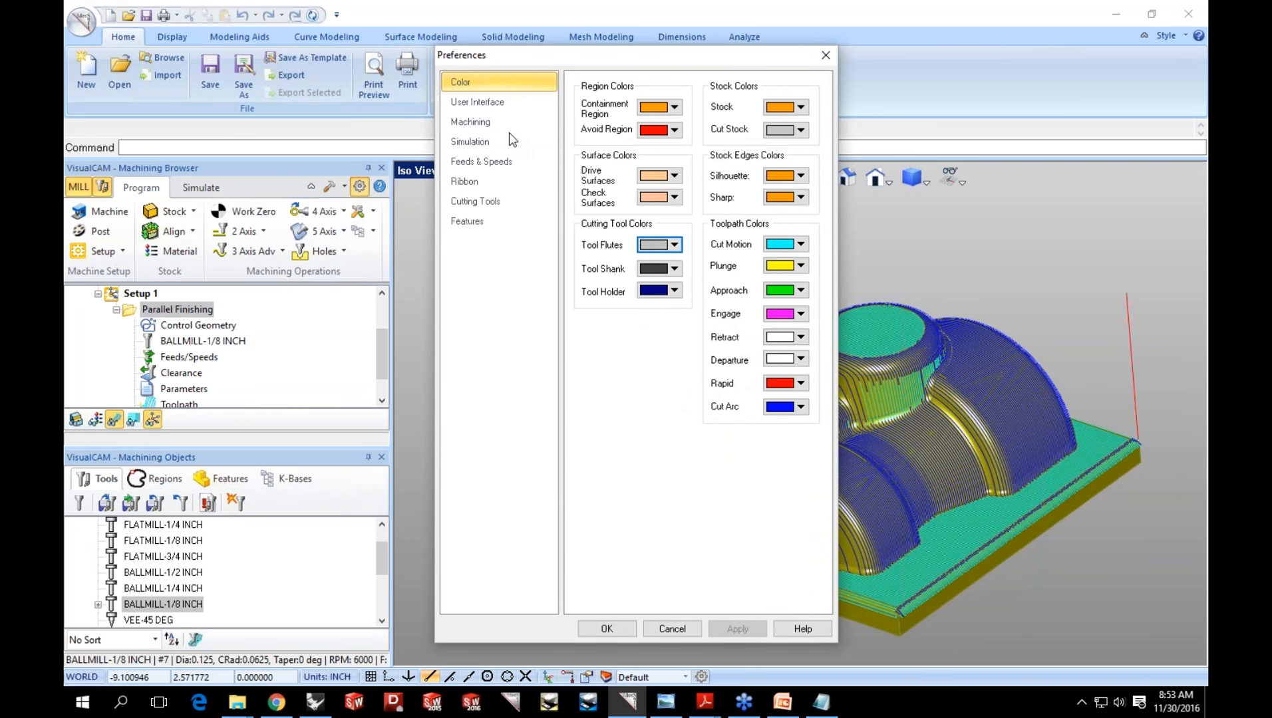
left_click(485, 124)
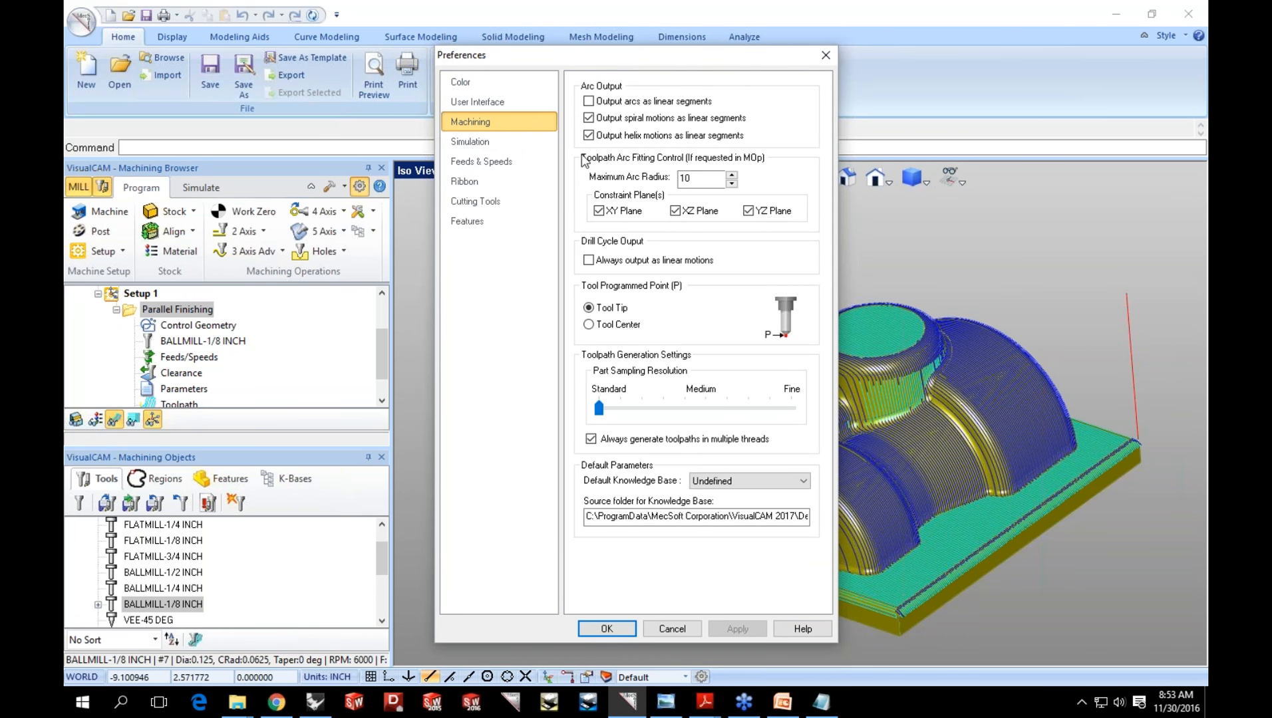
double_click(691, 178)
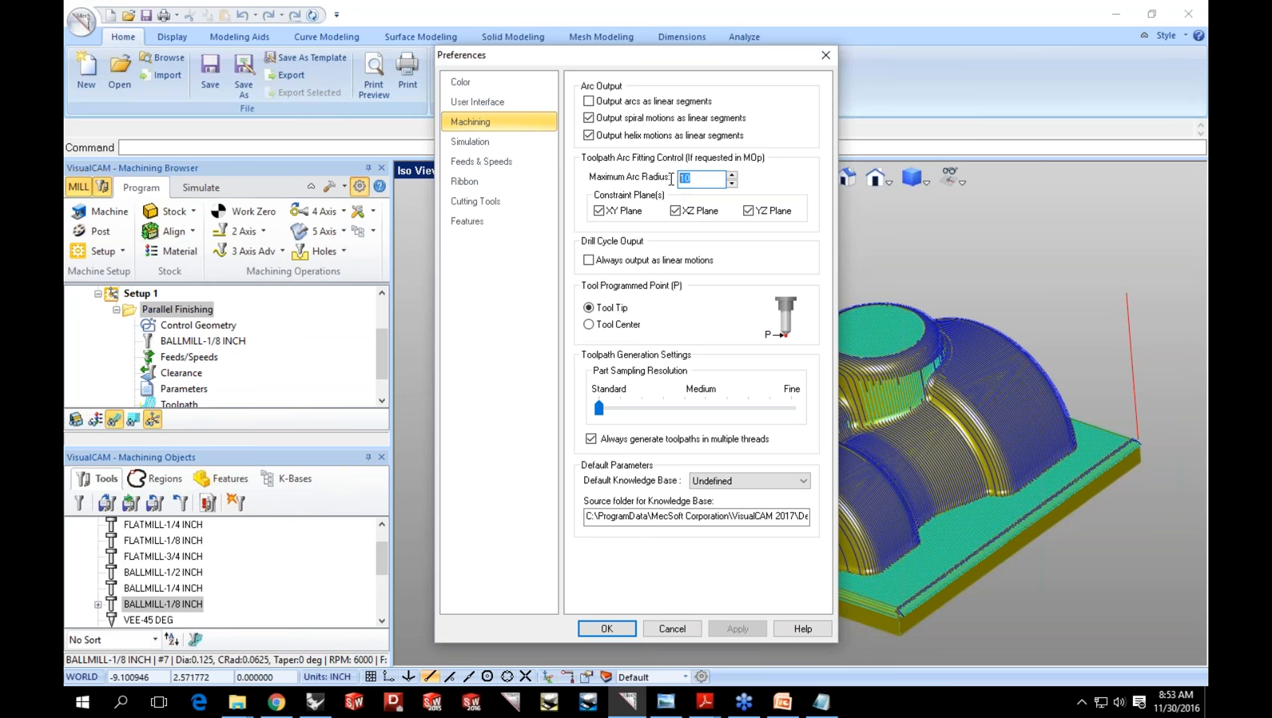
type("5")
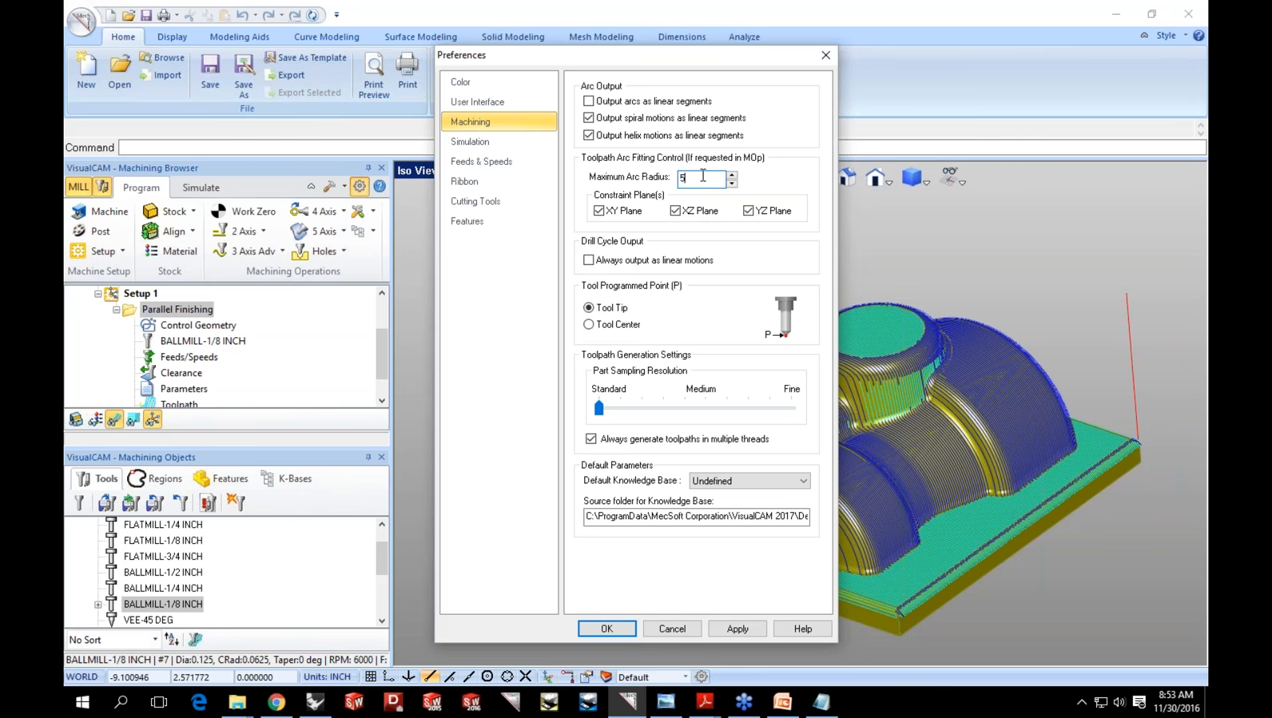
left_click(606, 627)
right_click(183, 312)
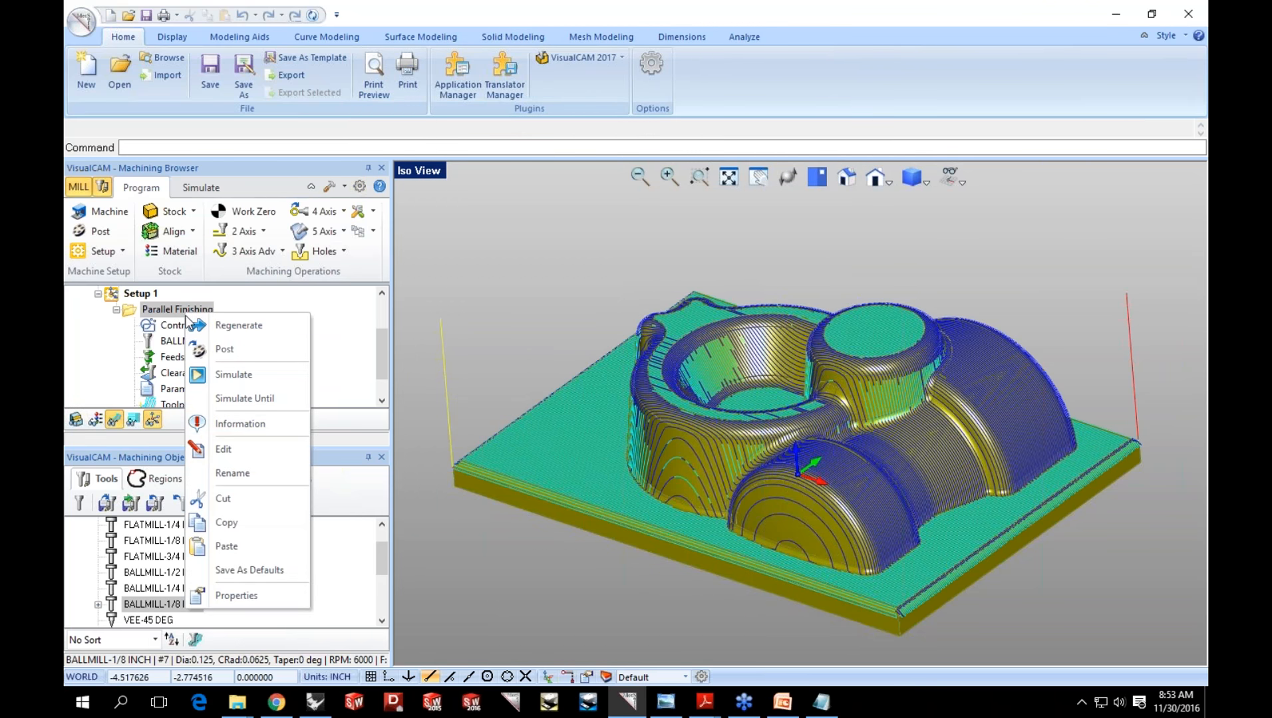
left_click(191, 330)
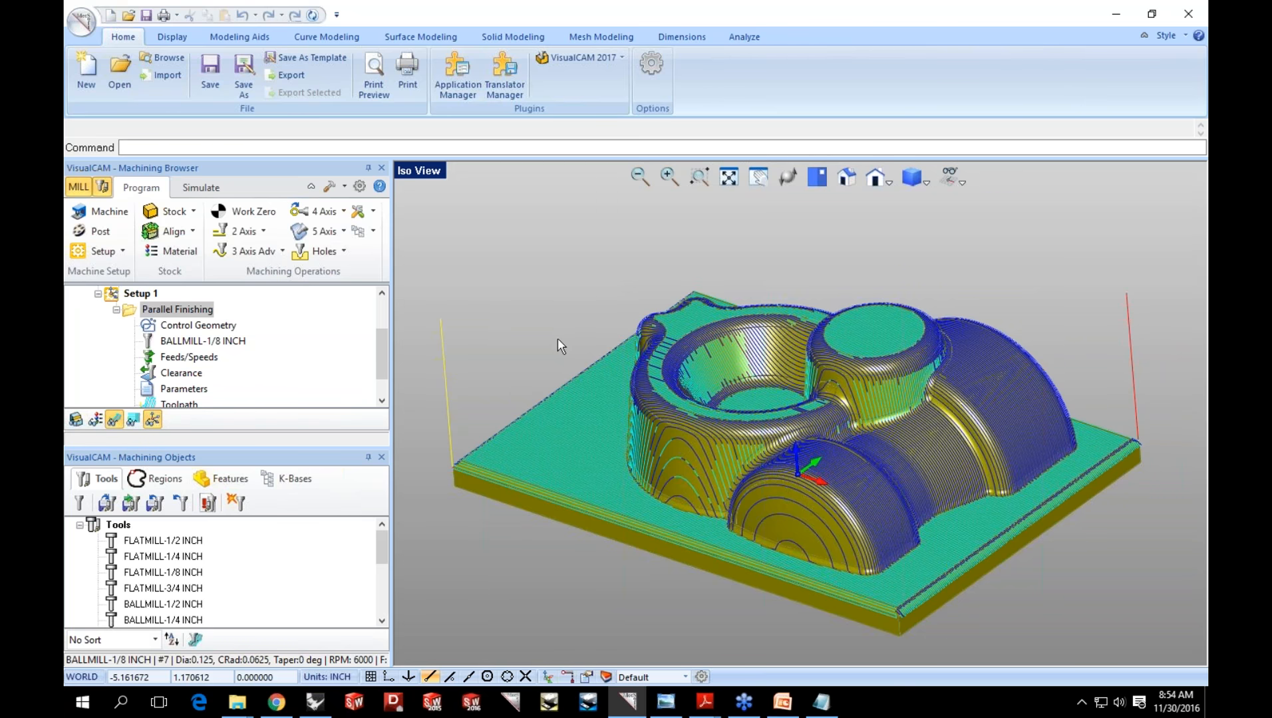
Assign the round boss's top face and surrounding fillet as part surfaces of the Parallel Finishing operation and generate its toolpath.
left_click(149, 295)
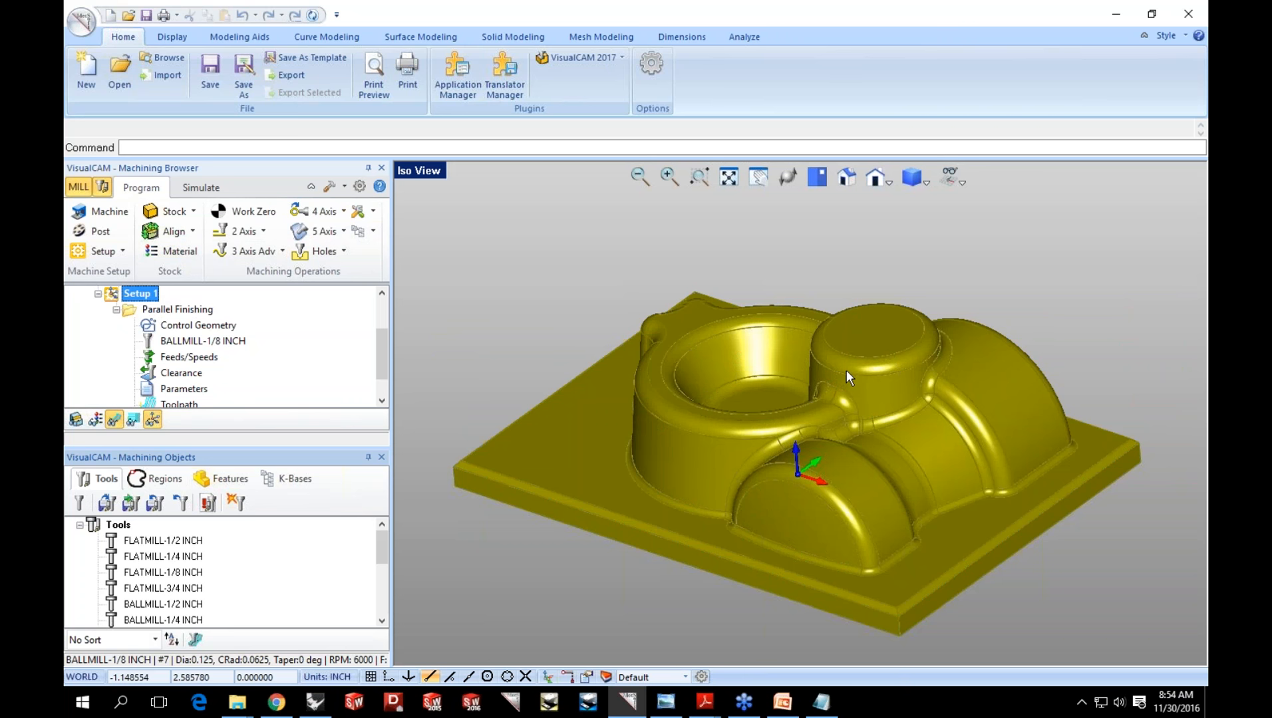
left_click(850, 344)
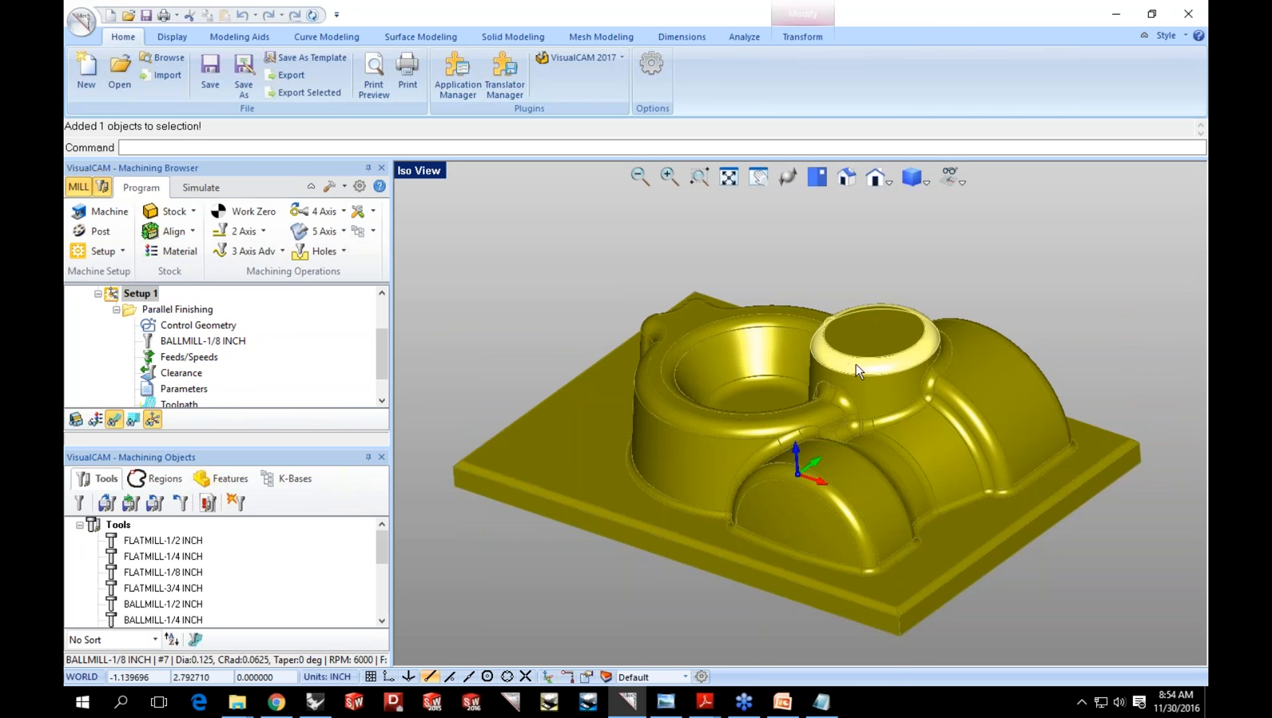
left_click(797, 267)
left_click(129, 311)
double_click(129, 311)
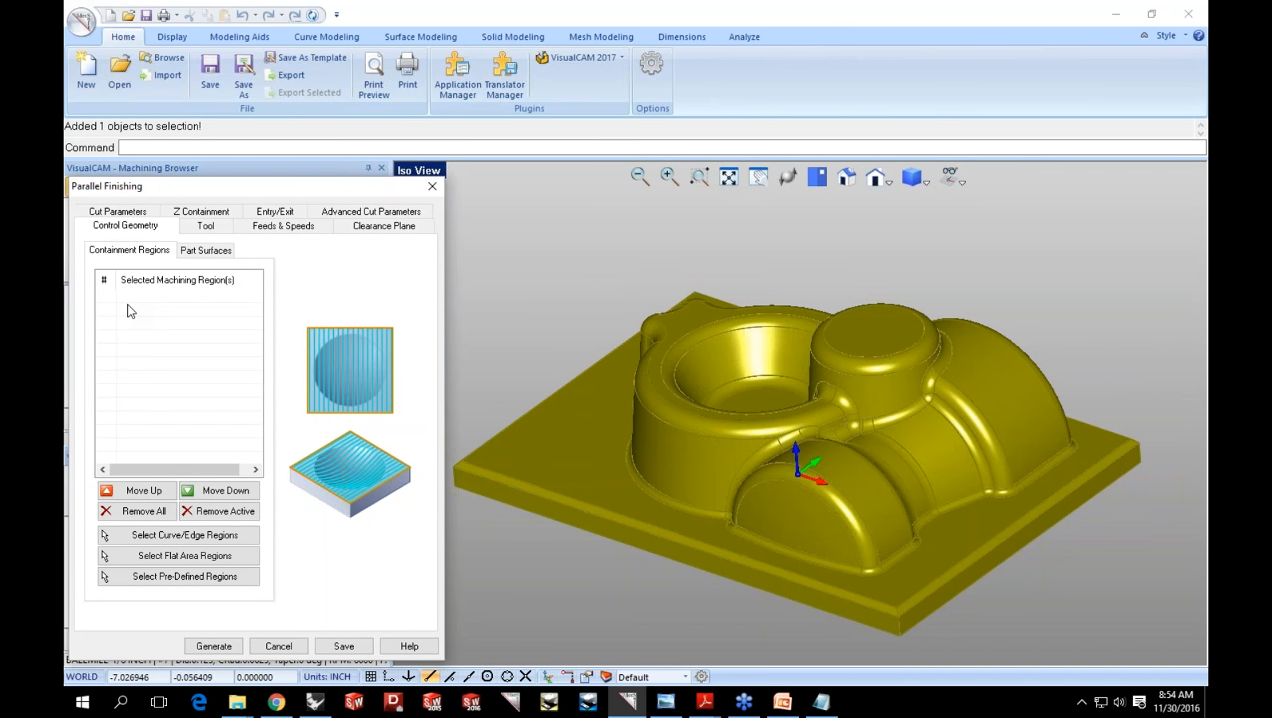
left_click(206, 251)
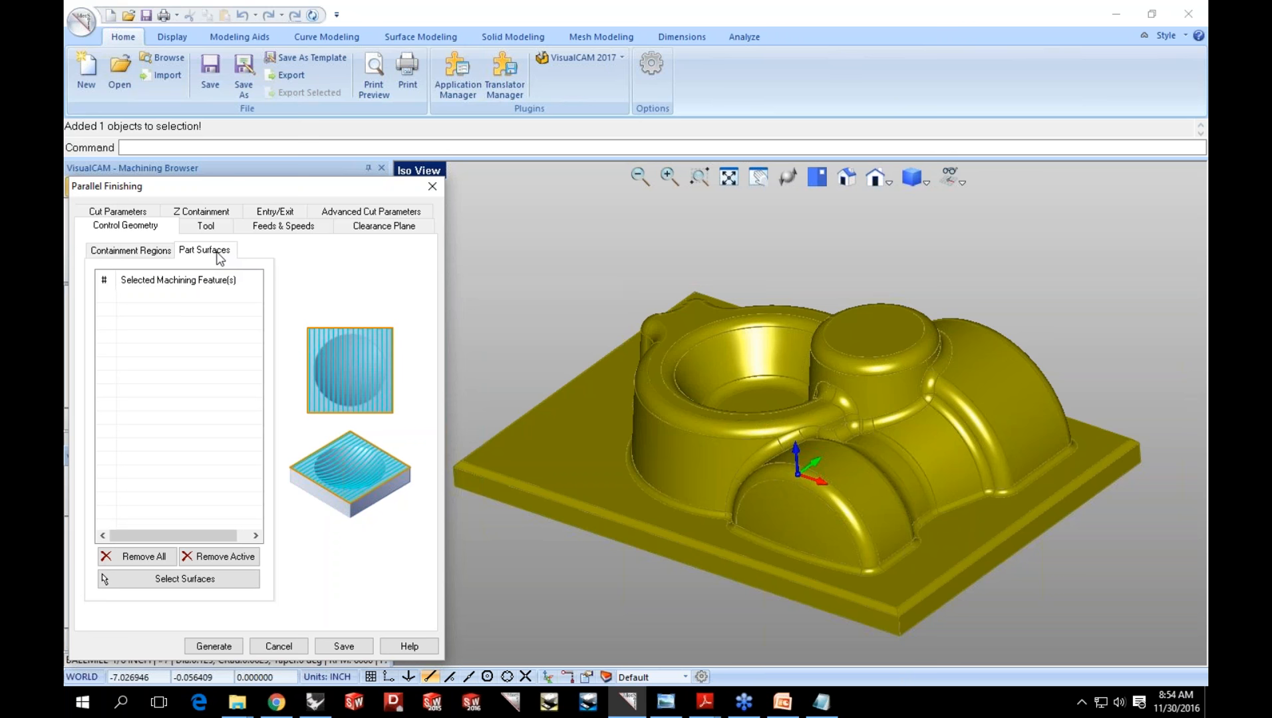
left_click(165, 580)
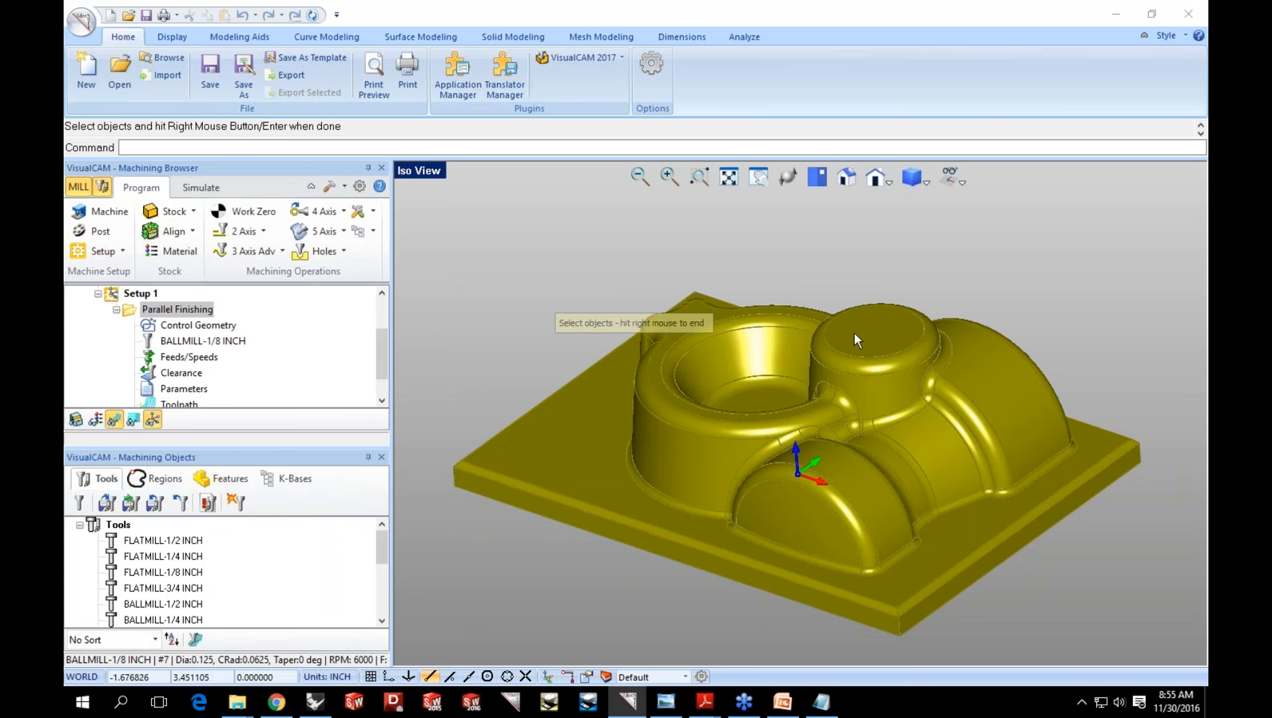
left_click(855, 332)
left_click(858, 373)
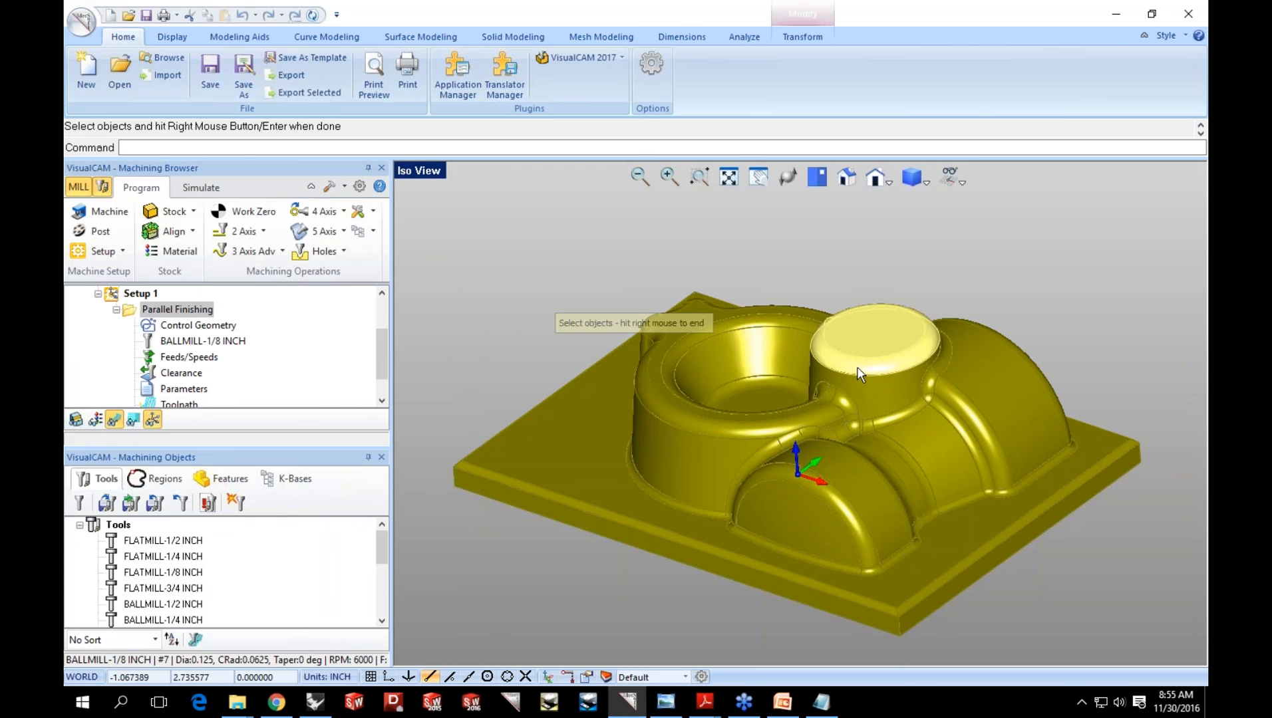
right_click(858, 373)
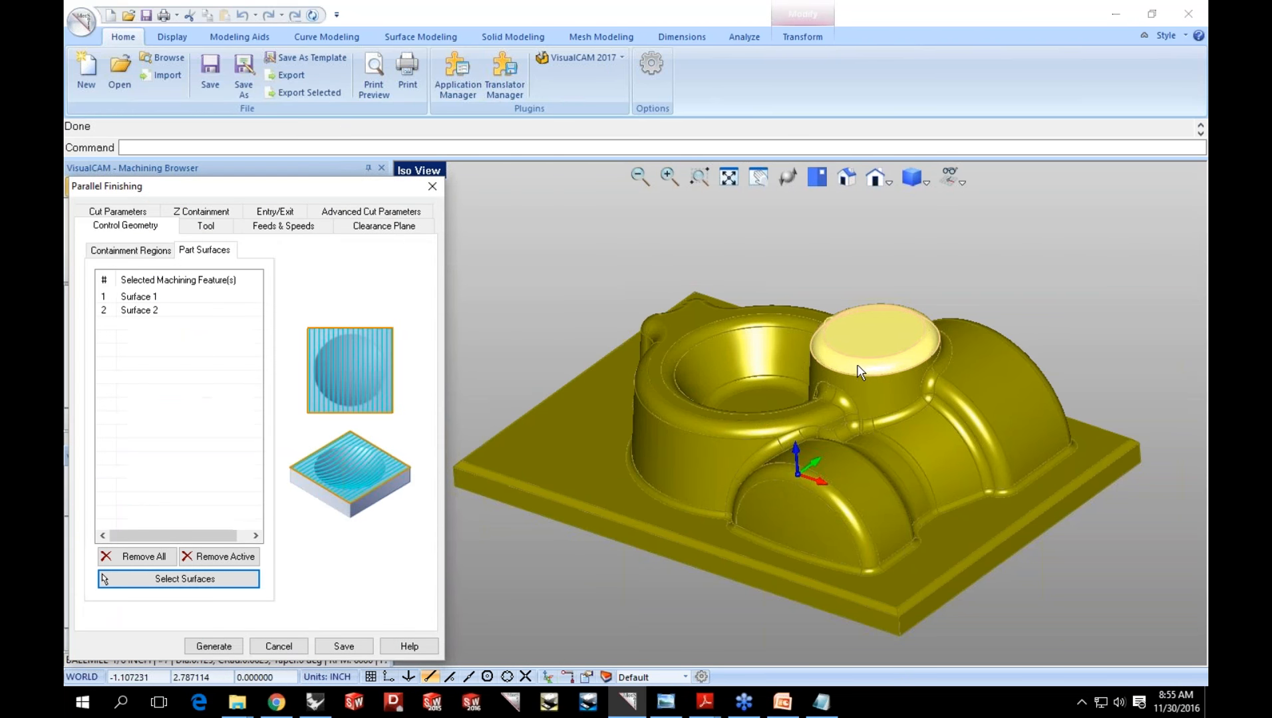
left_click(233, 647)
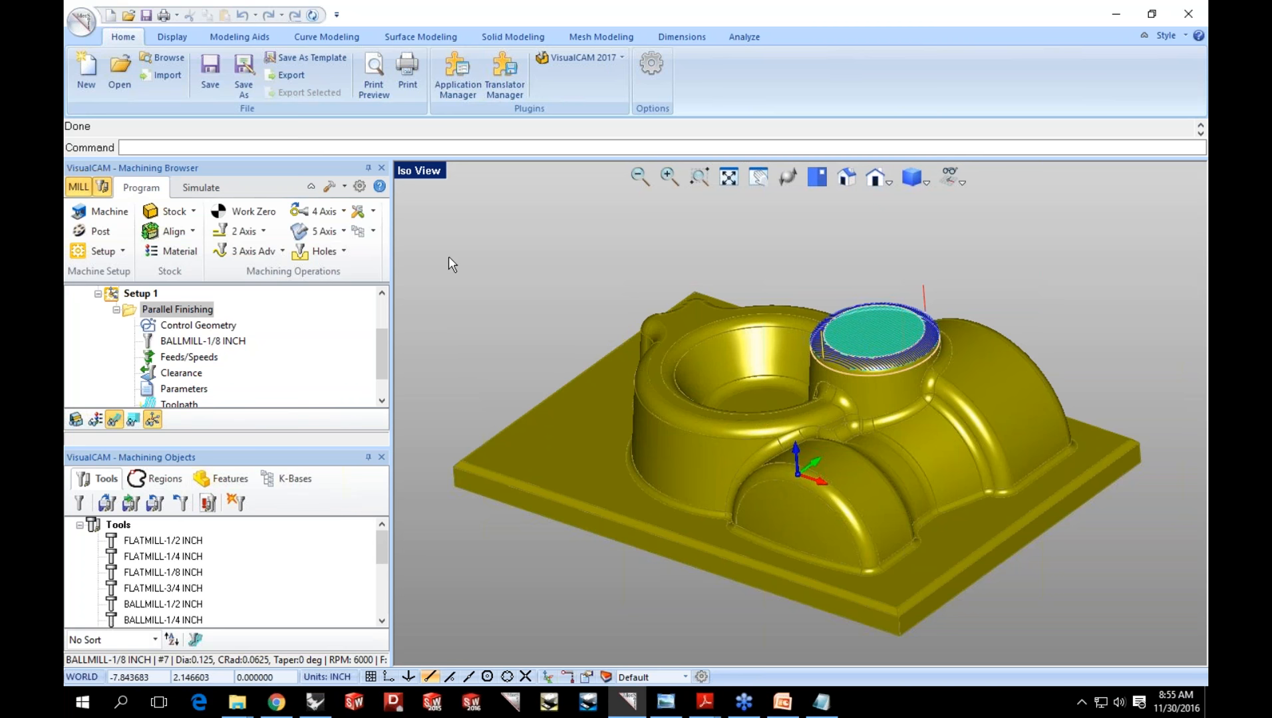
Set drill cycles to always output as linear motions in the Machining preferences.
left_click(359, 188)
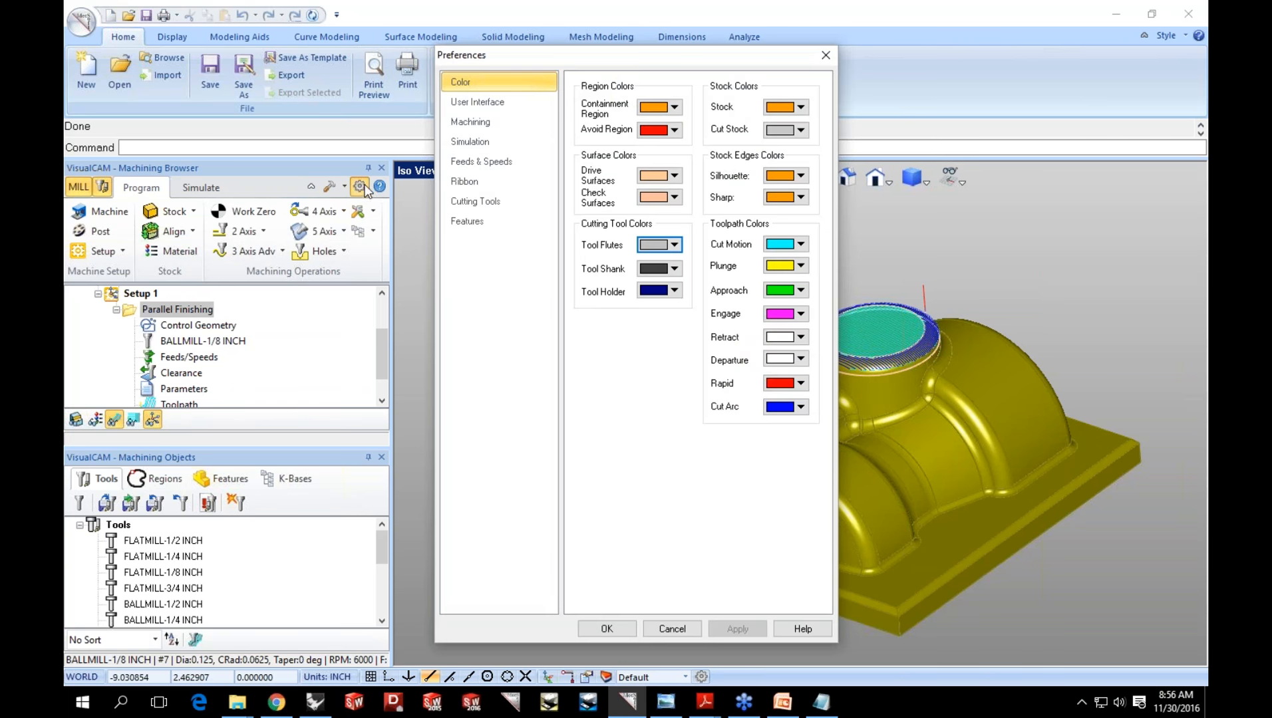
left_click(459, 125)
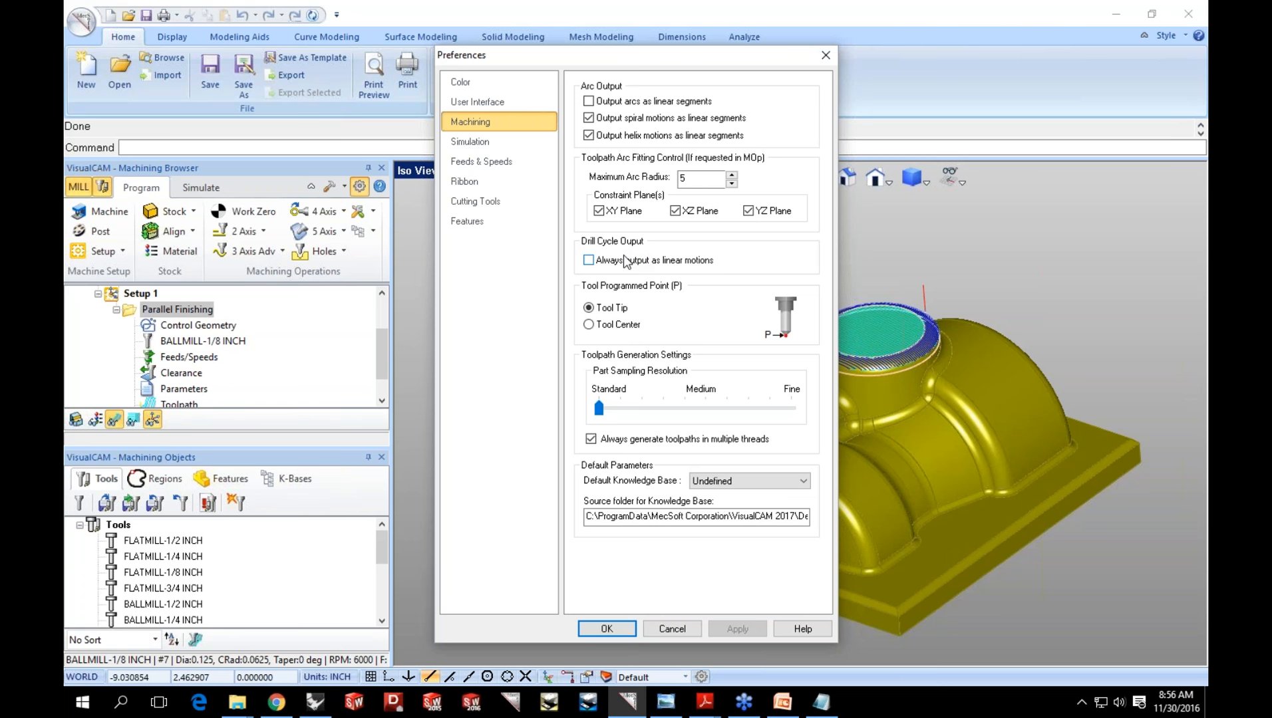
left_click(589, 261)
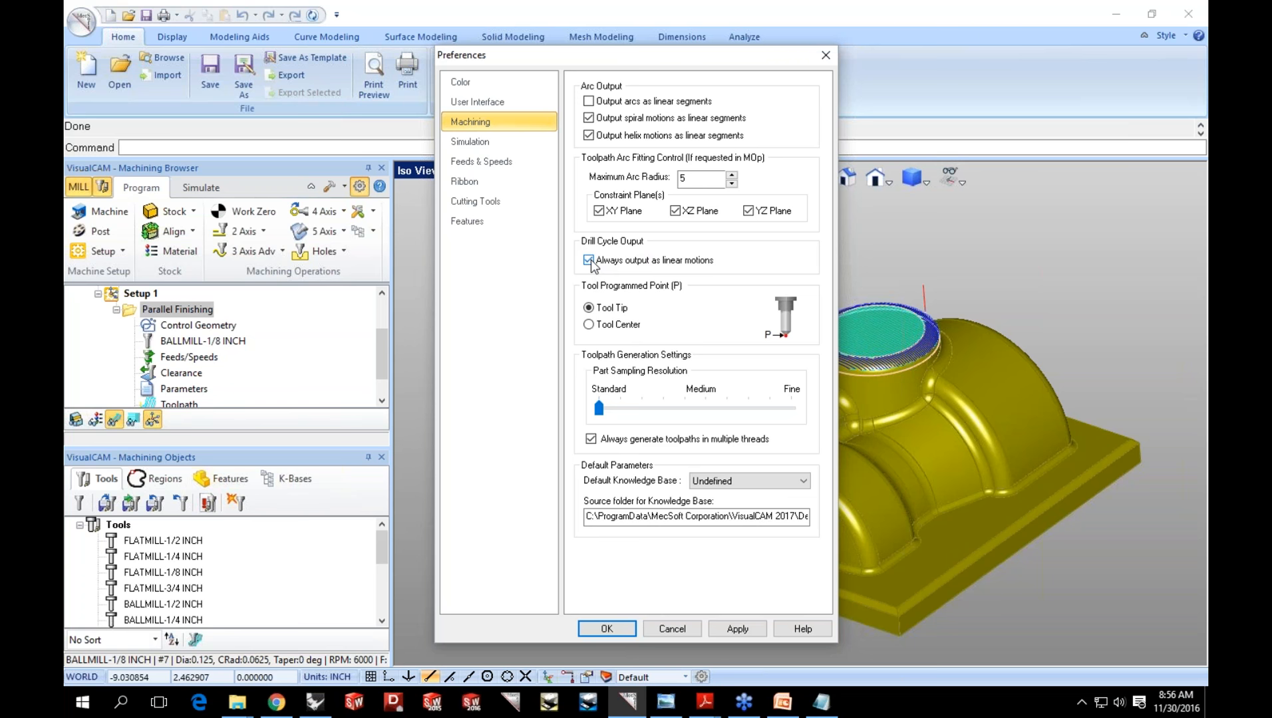
left_click(630, 629)
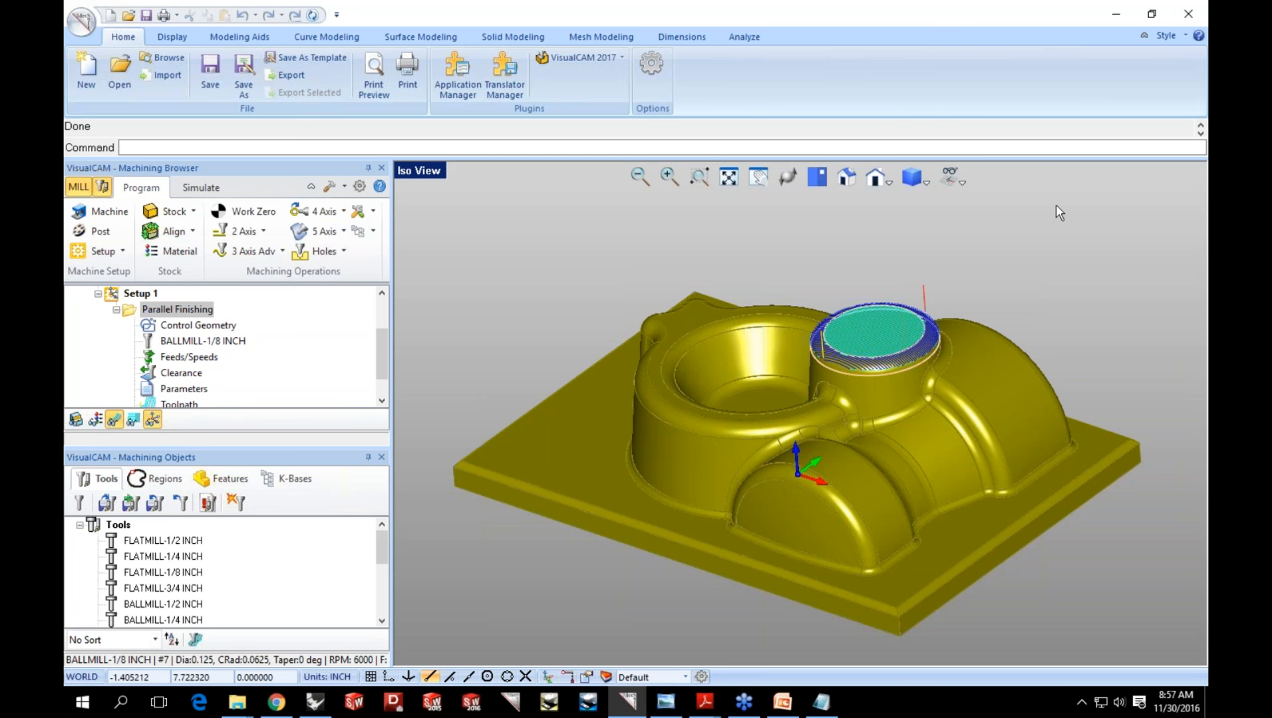
Load the machine tool 3AxHaasVF-3 from file as the job's machine definition.
left_click(382, 306)
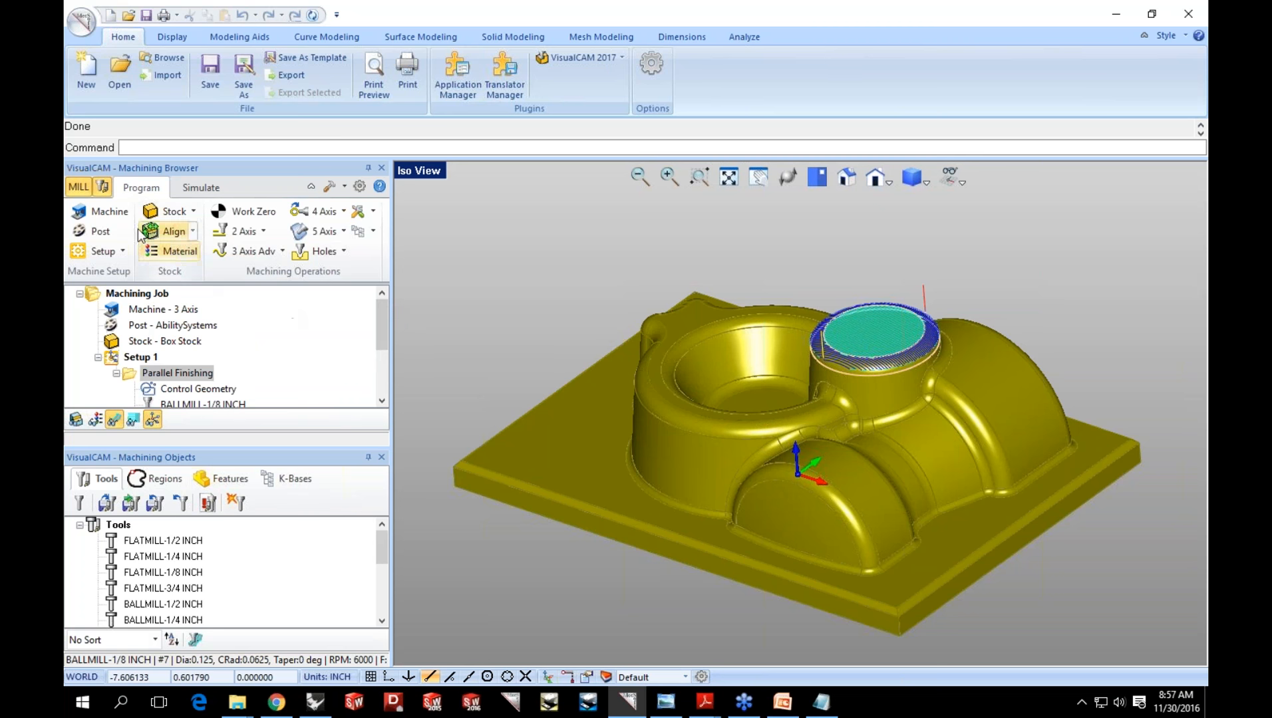
left_click(110, 212)
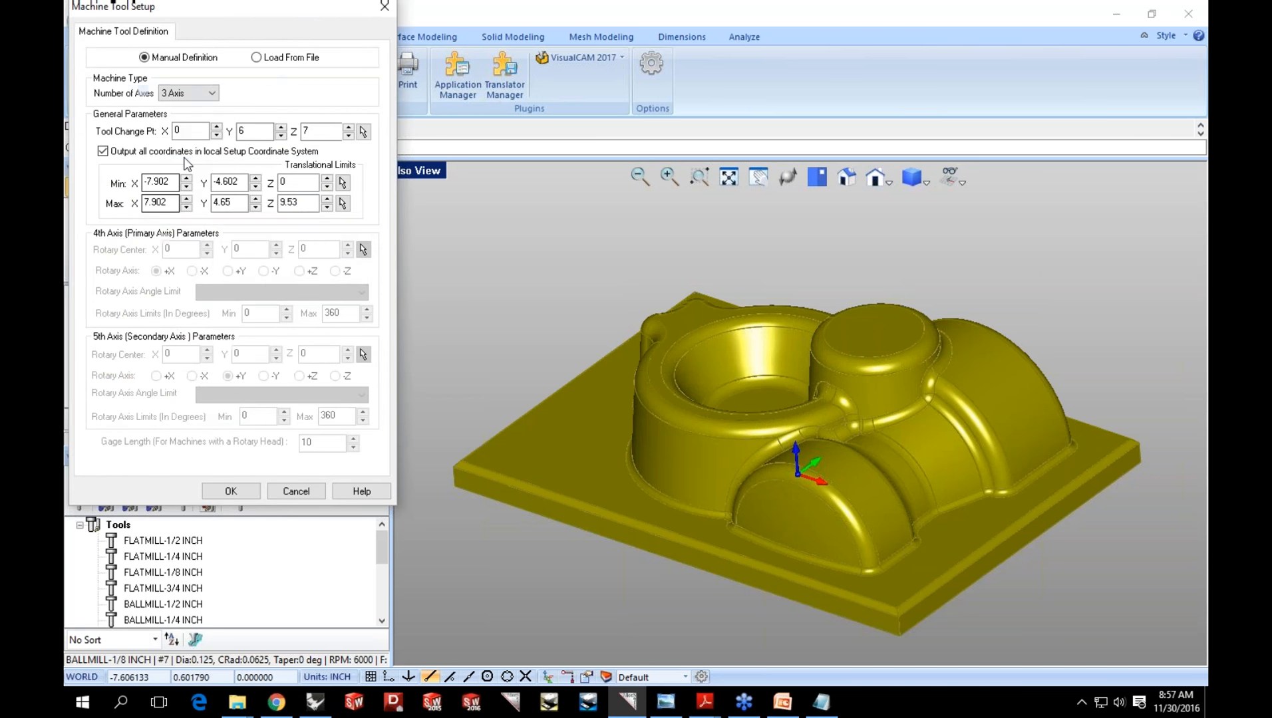
left_click(272, 65)
left_click(336, 88)
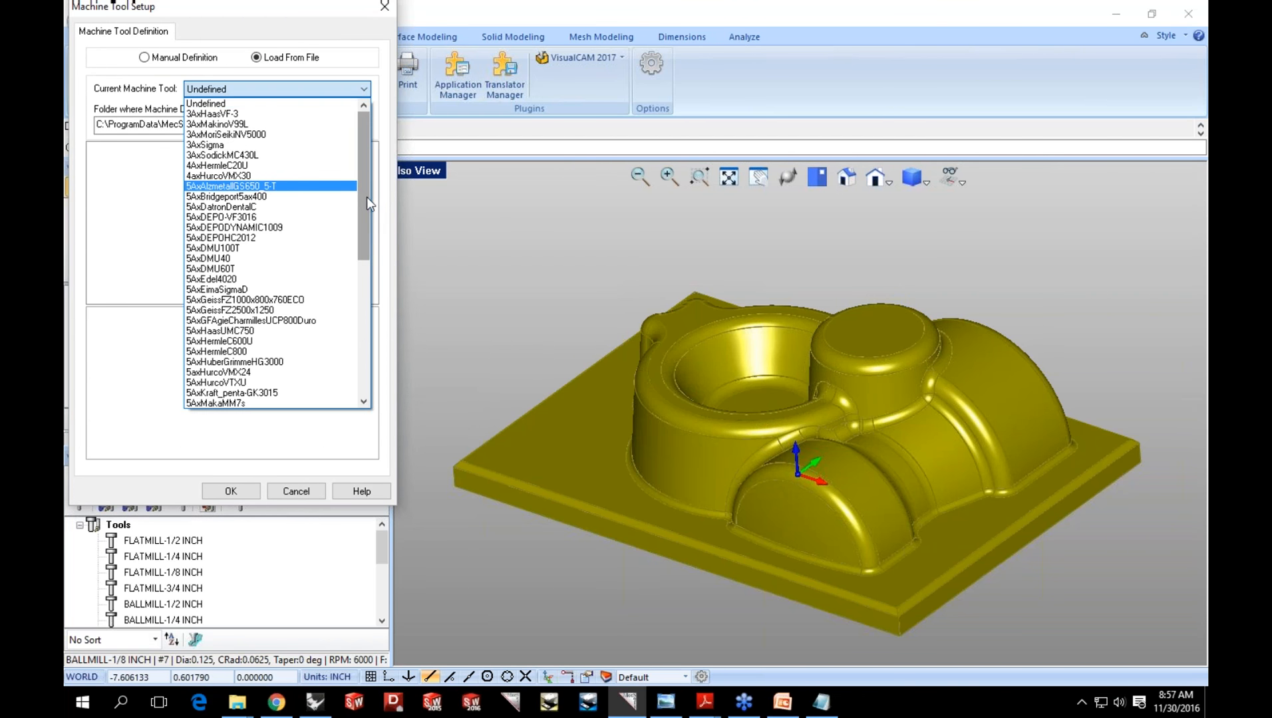
left_click(320, 115)
scroll(759, 424, "down", 5)
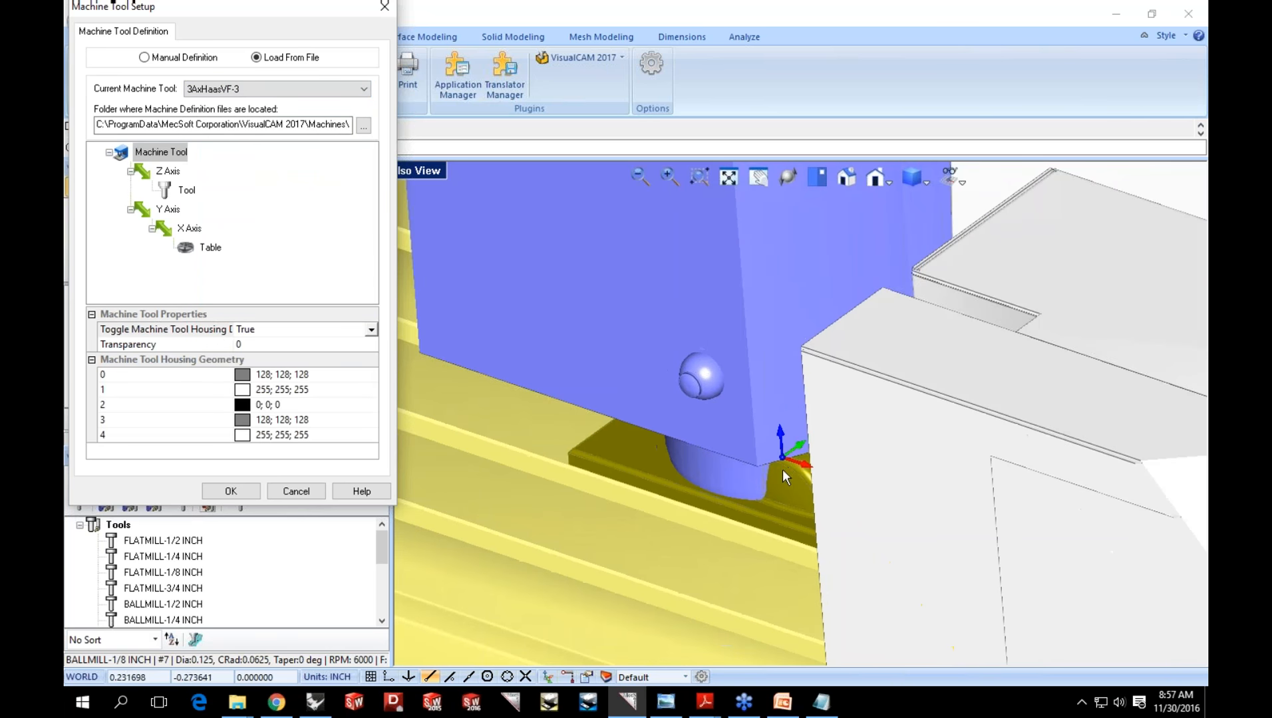
scroll(761, 433, "down", 8)
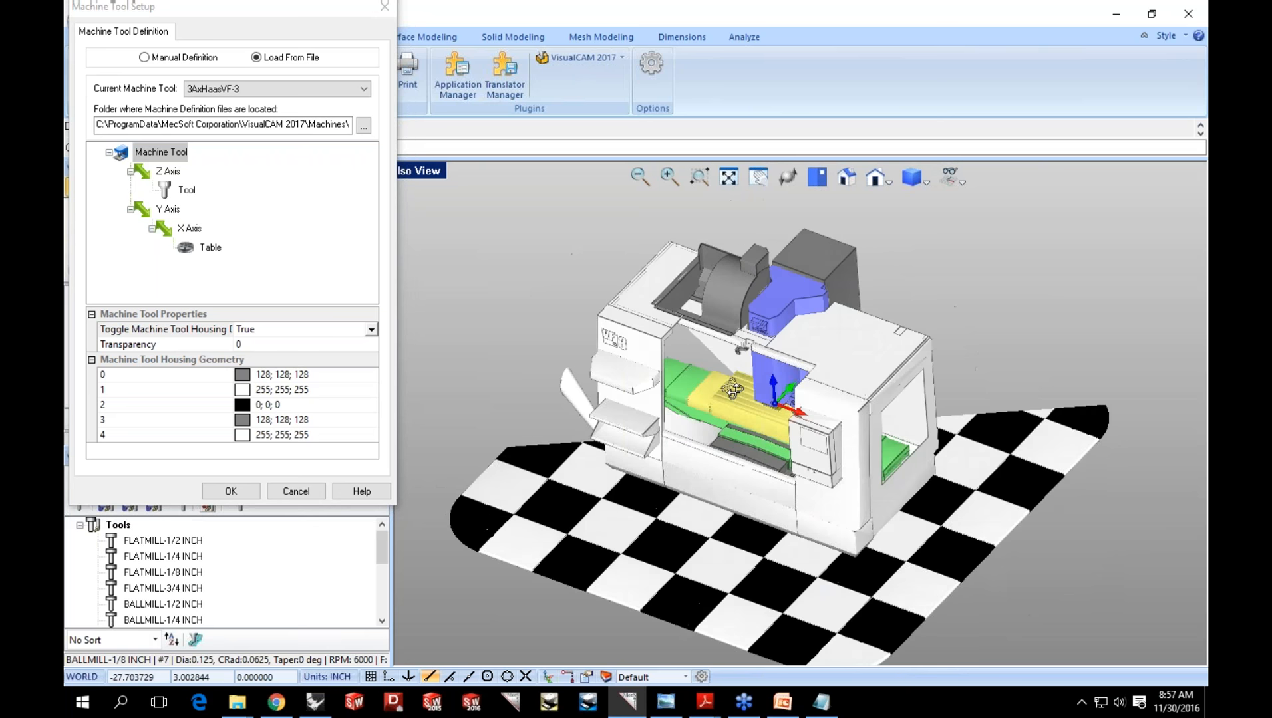
left_click(230, 491)
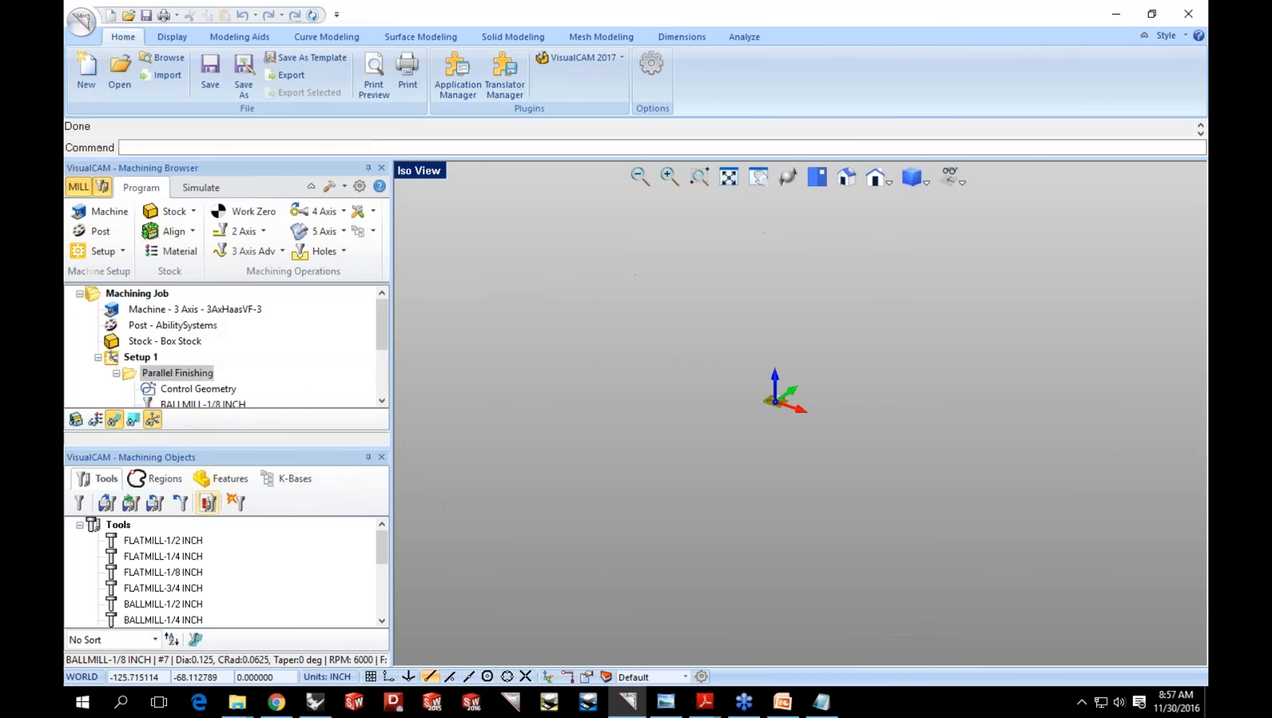
Enlarge the machining browser and play the Parallel Finishing simulation with the machine tool shown.
left_click(202, 188)
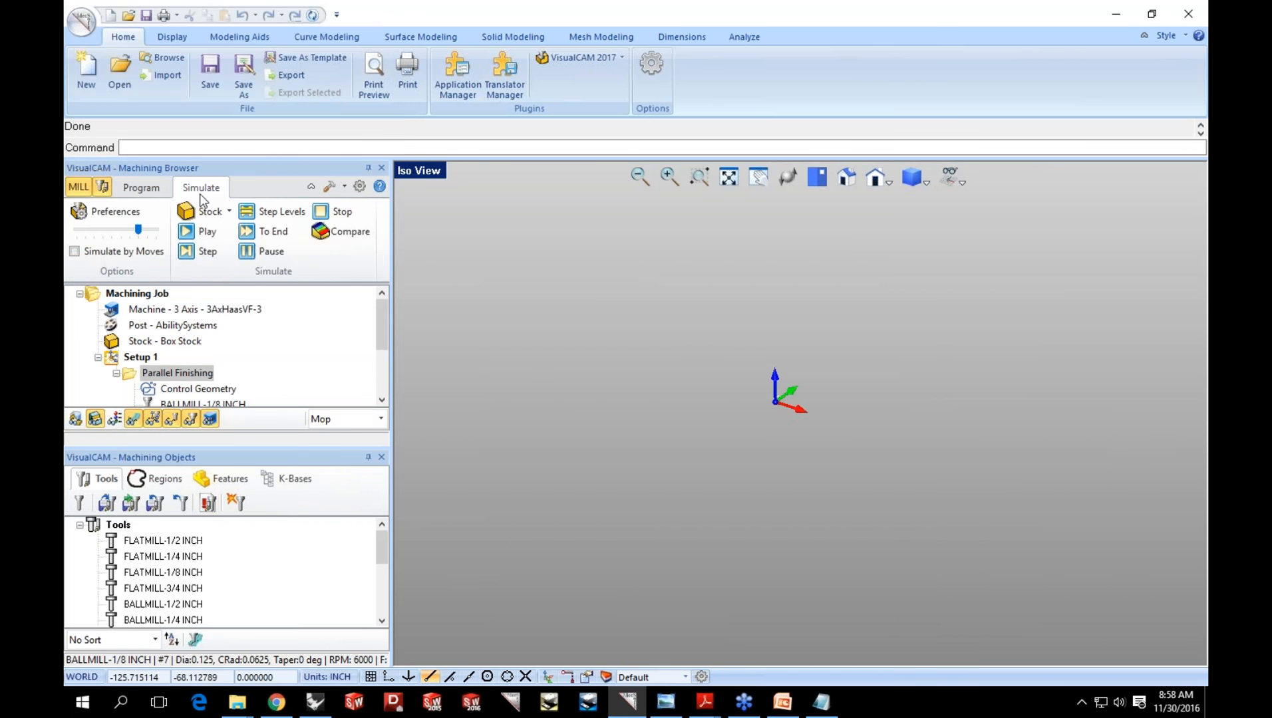
left_click(135, 374)
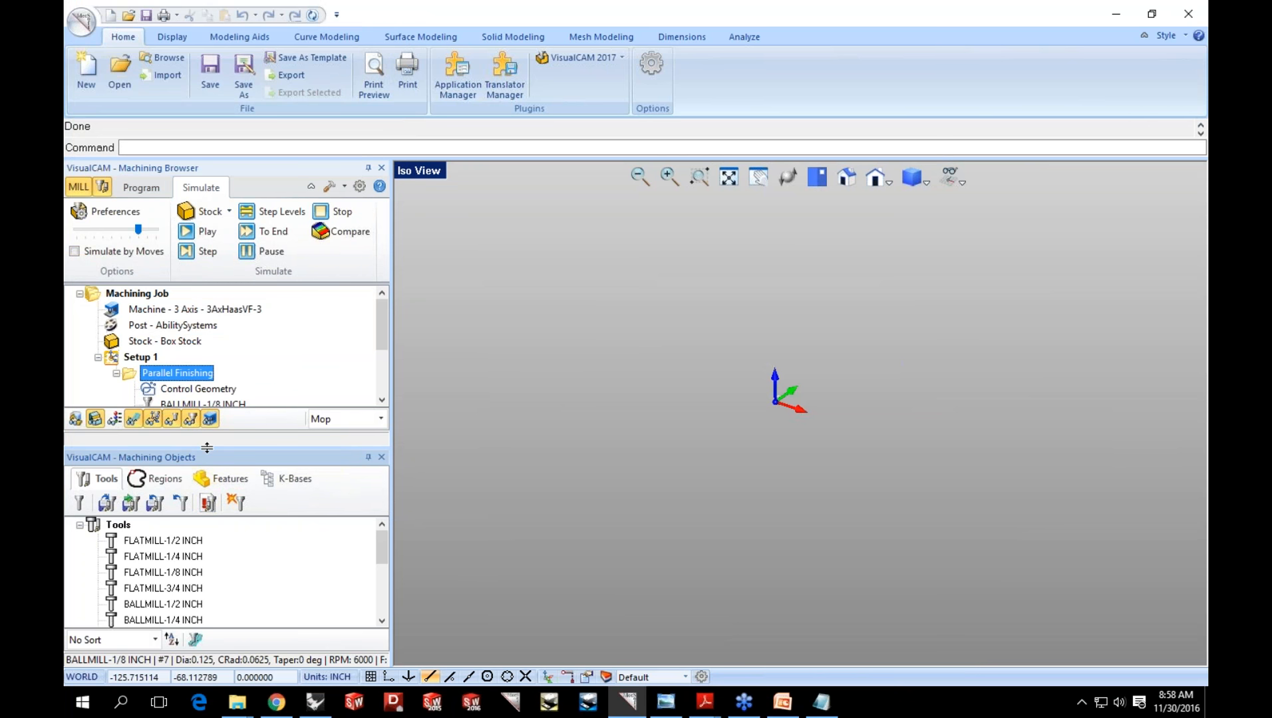
left_click_drag(208, 451, 205, 516)
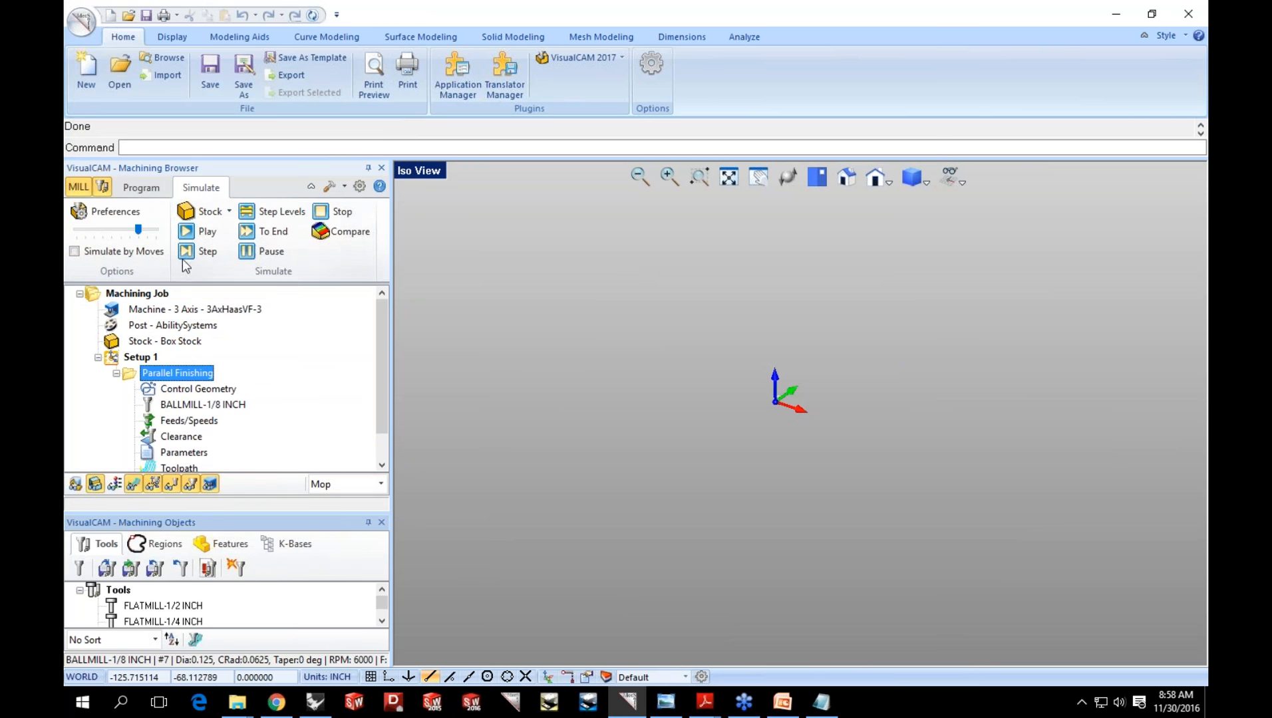
left_click(187, 238)
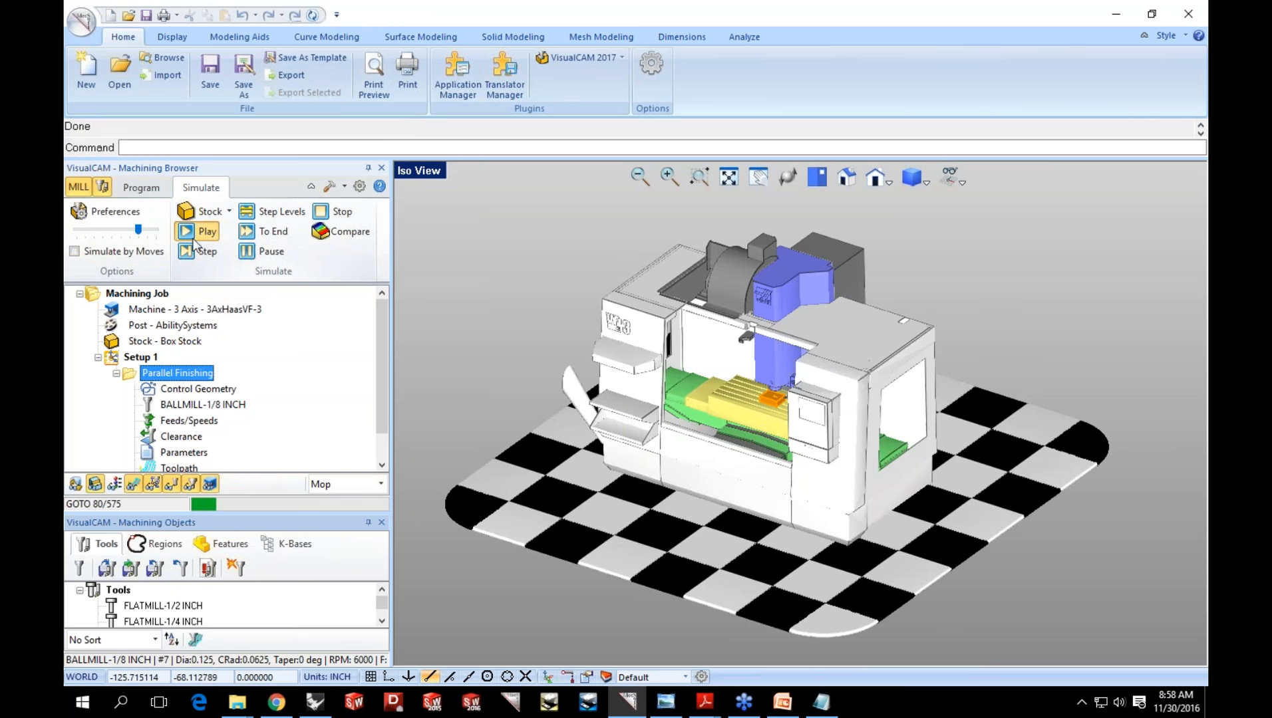
scroll(783, 382, "up", 2)
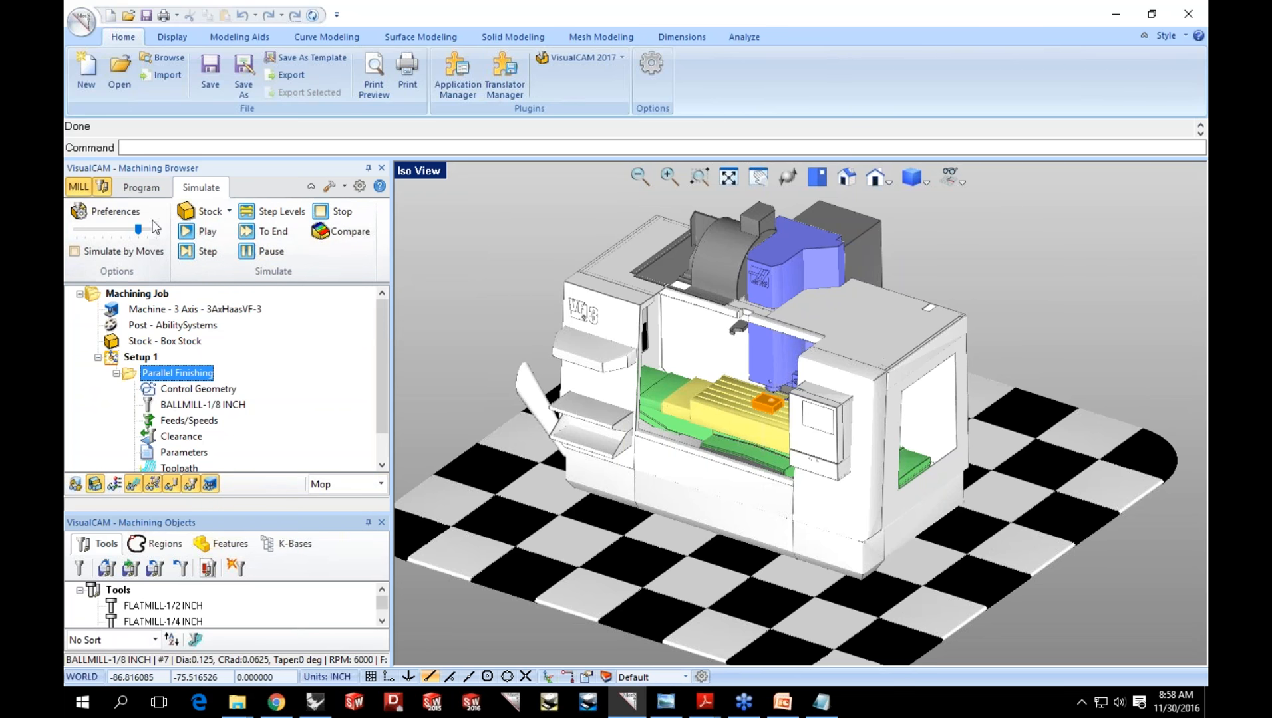
Leave the simulation for the machining program view, then switch to WhatsNew.pdf in Adobe Reader.
left_click(141, 188)
left_click(183, 309)
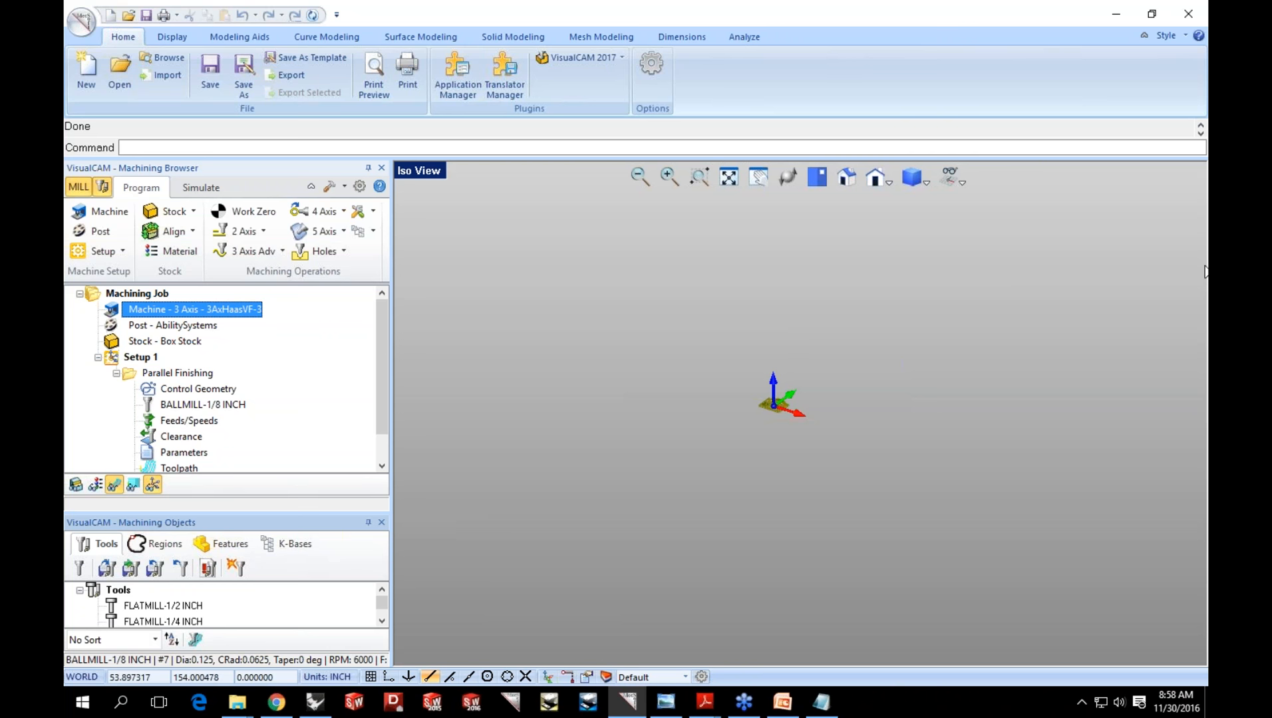
left_click(1205, 265)
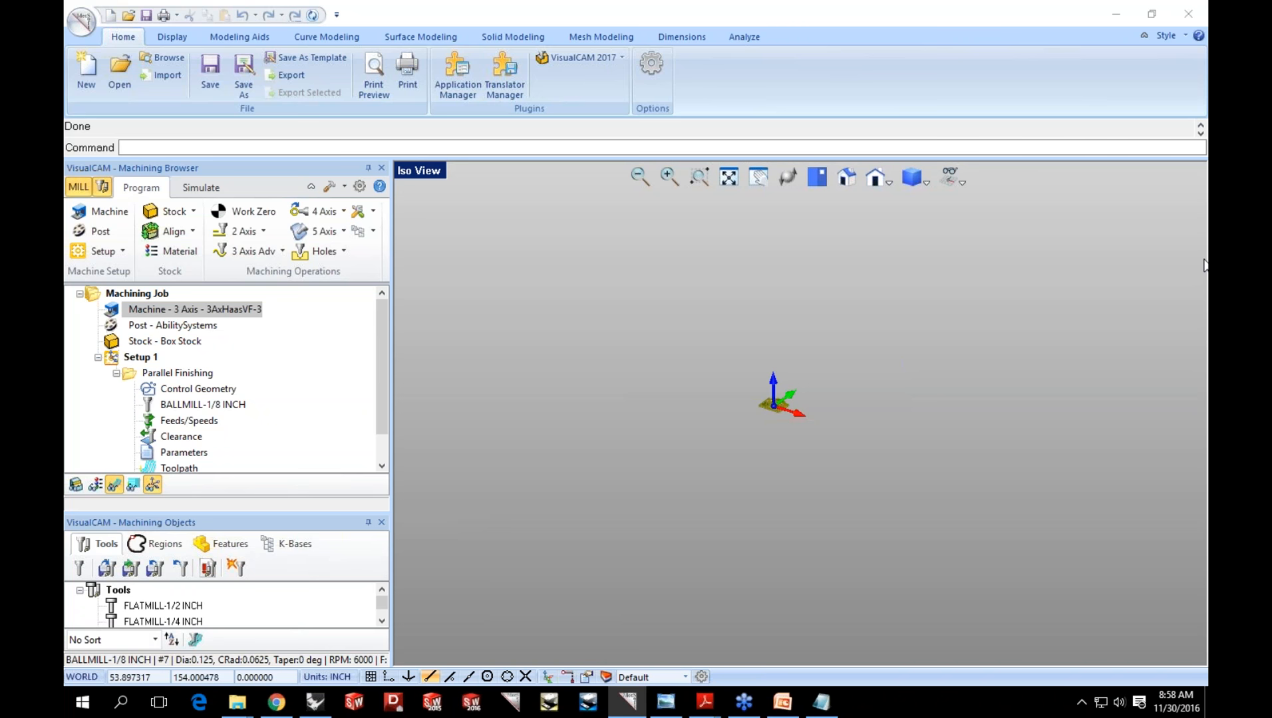
key("alt+Tab")
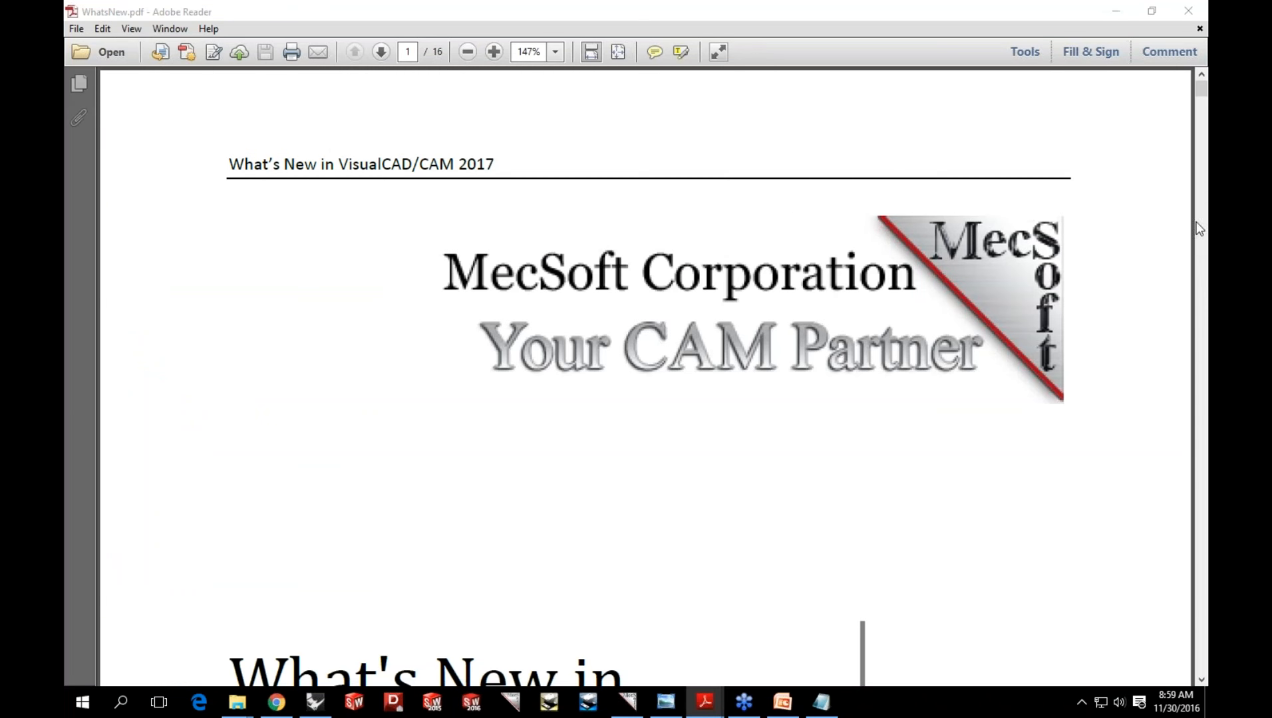